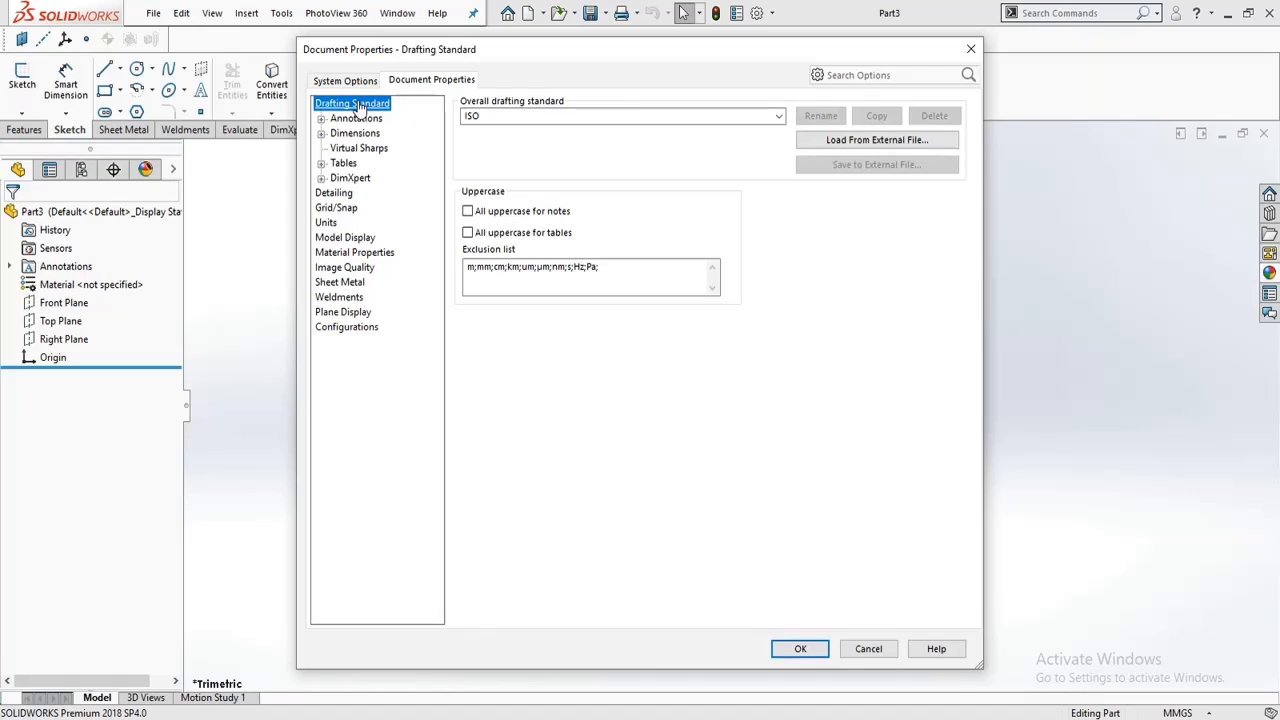
# Step: Set the document's unit system to IPS (inch, pound, second)
pyautogui.click(328, 223)
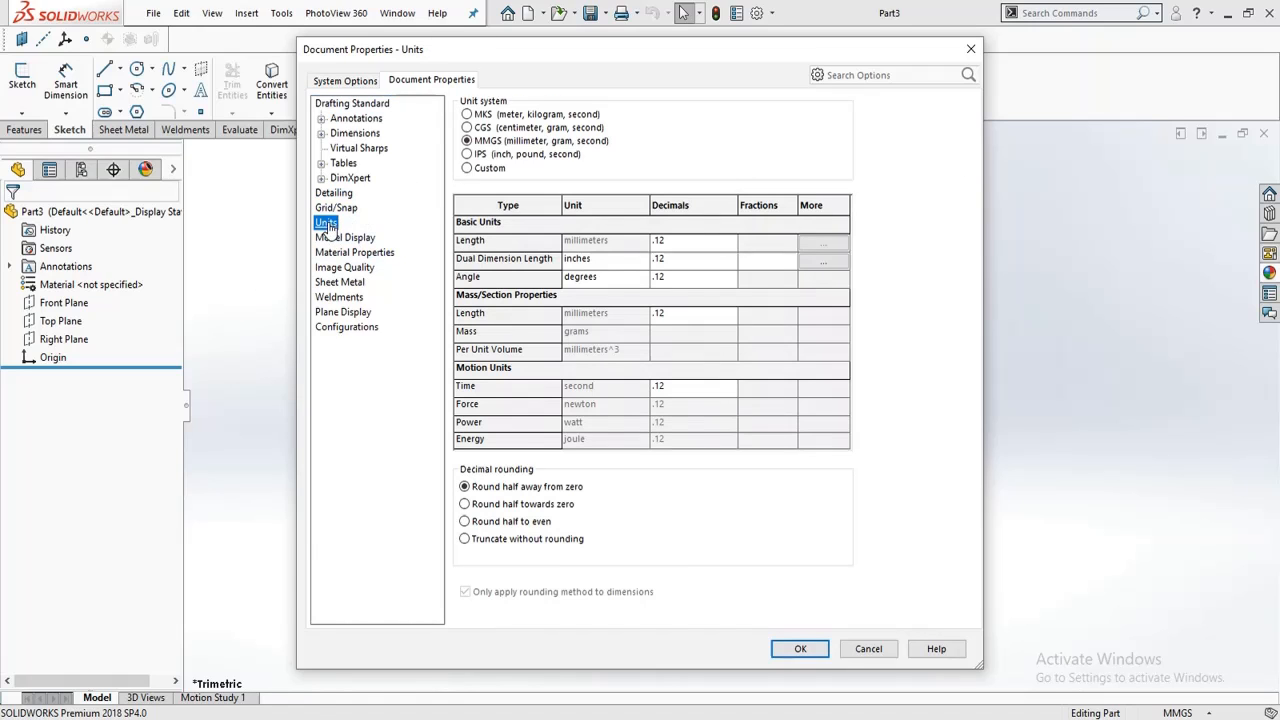
pyautogui.click(467, 154)
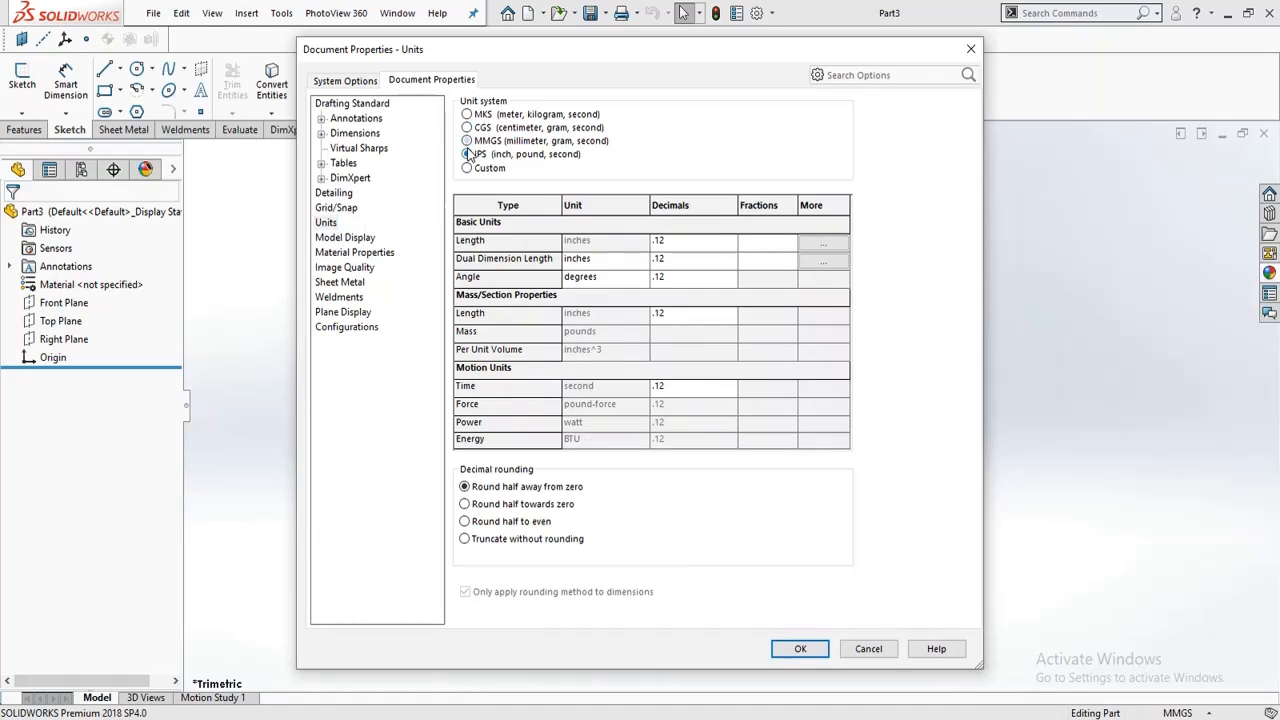
pyautogui.click(797, 649)
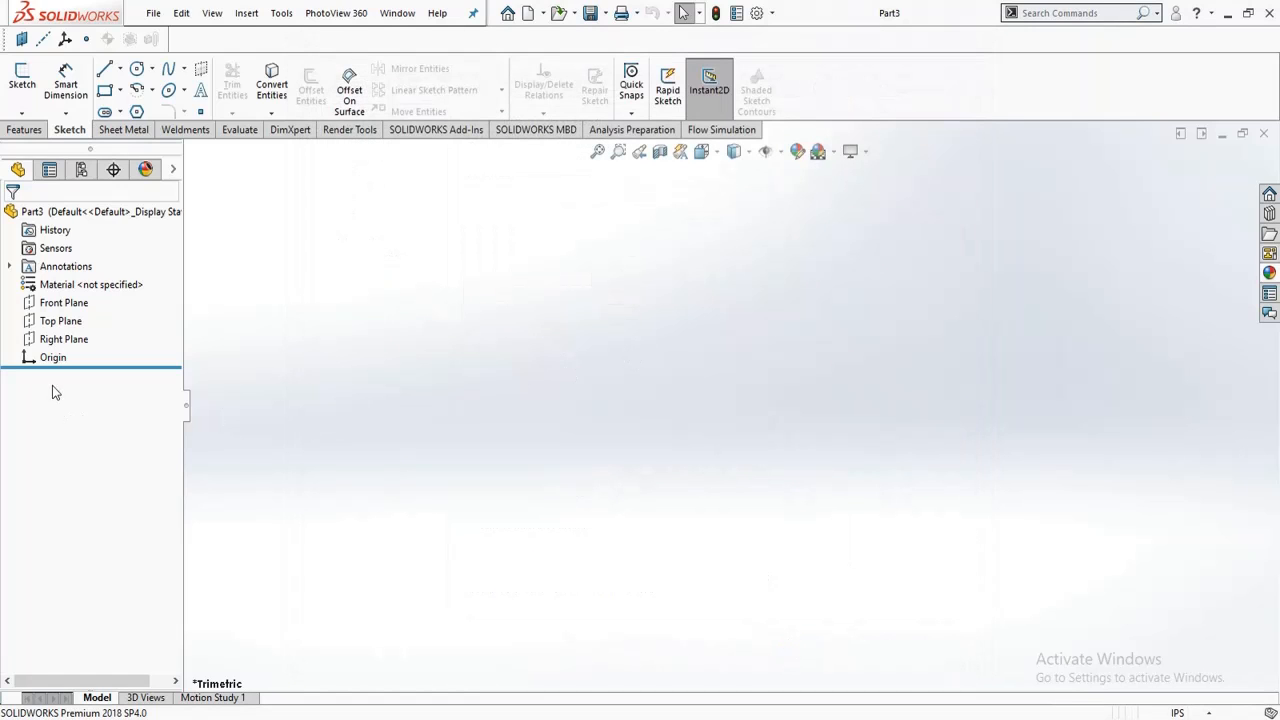
# Step: Start a sketch on the Front Plane and draw a circle of about 0.61 in radius, level with the origin and about 4.75 in right of it
pyautogui.click(63, 302)
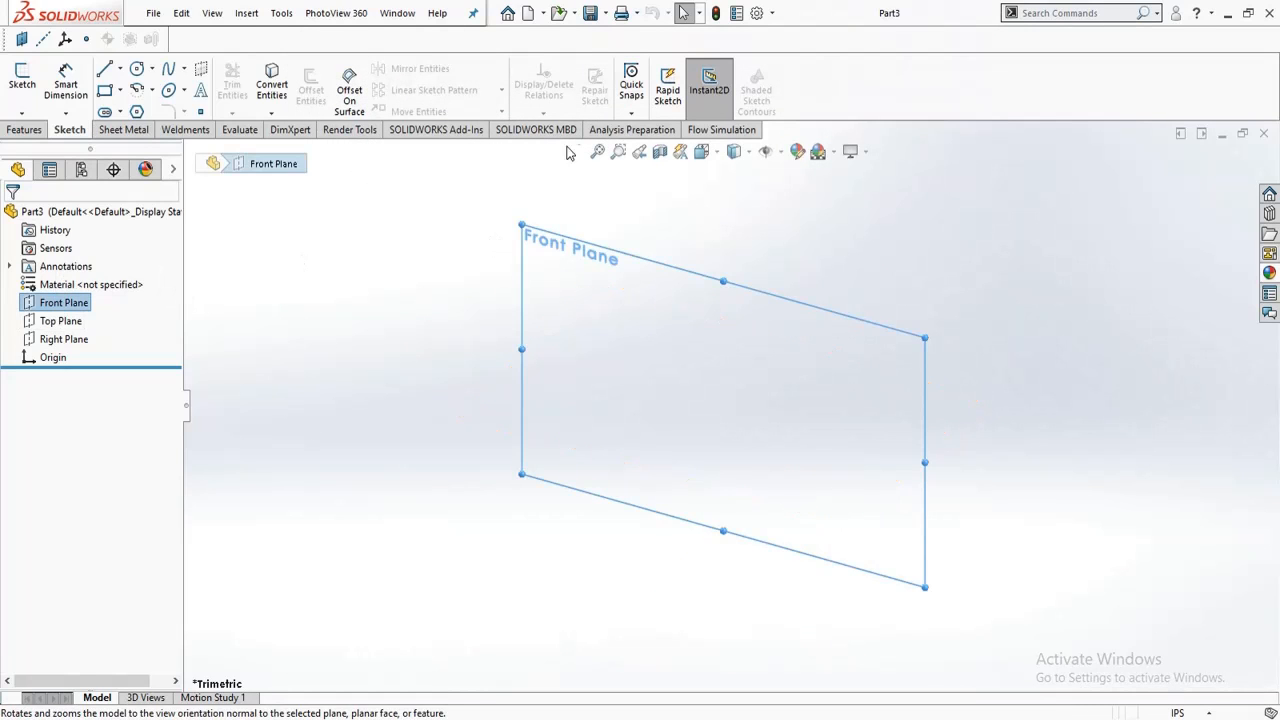
pyautogui.click(20, 82)
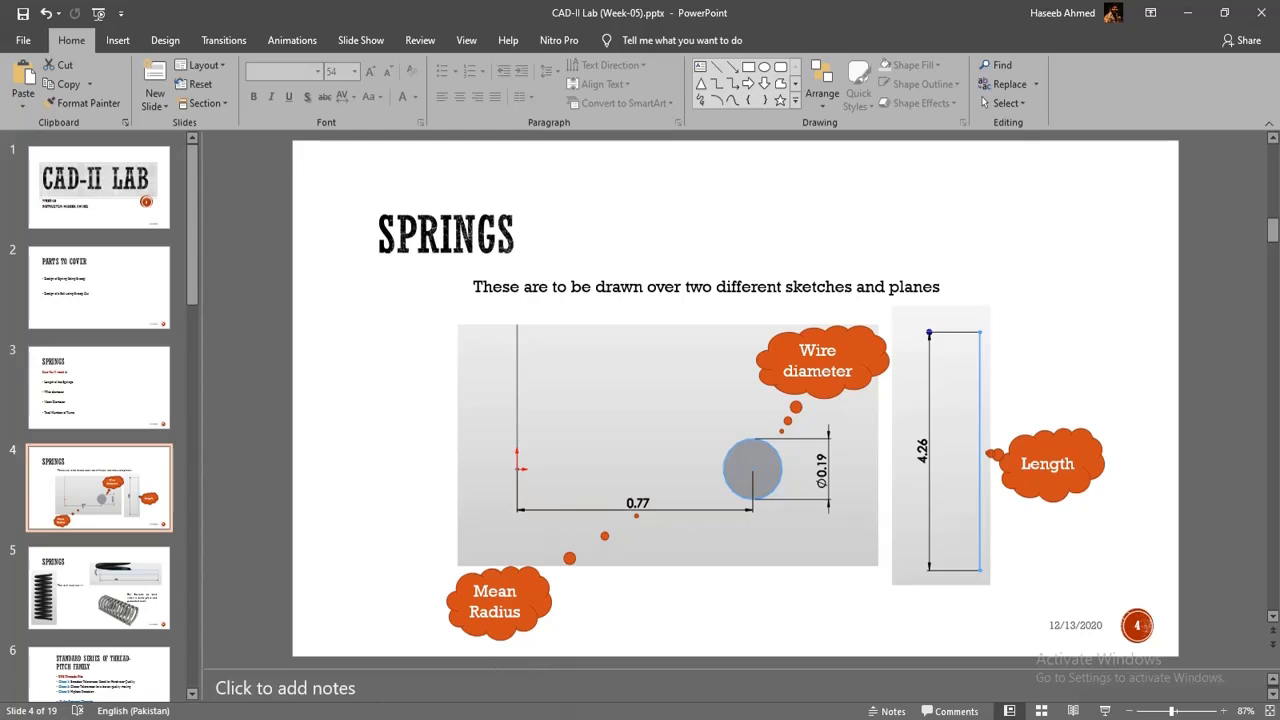
pyautogui.click(392, 718)
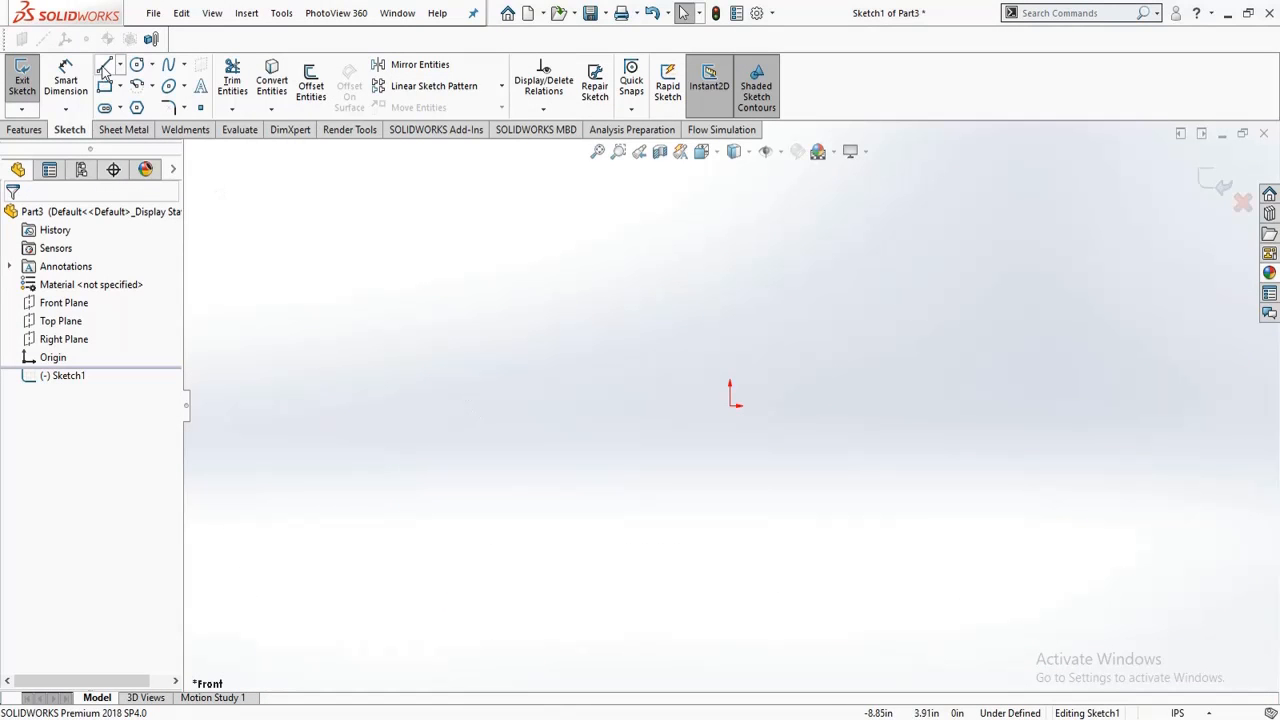
pyautogui.click(137, 64)
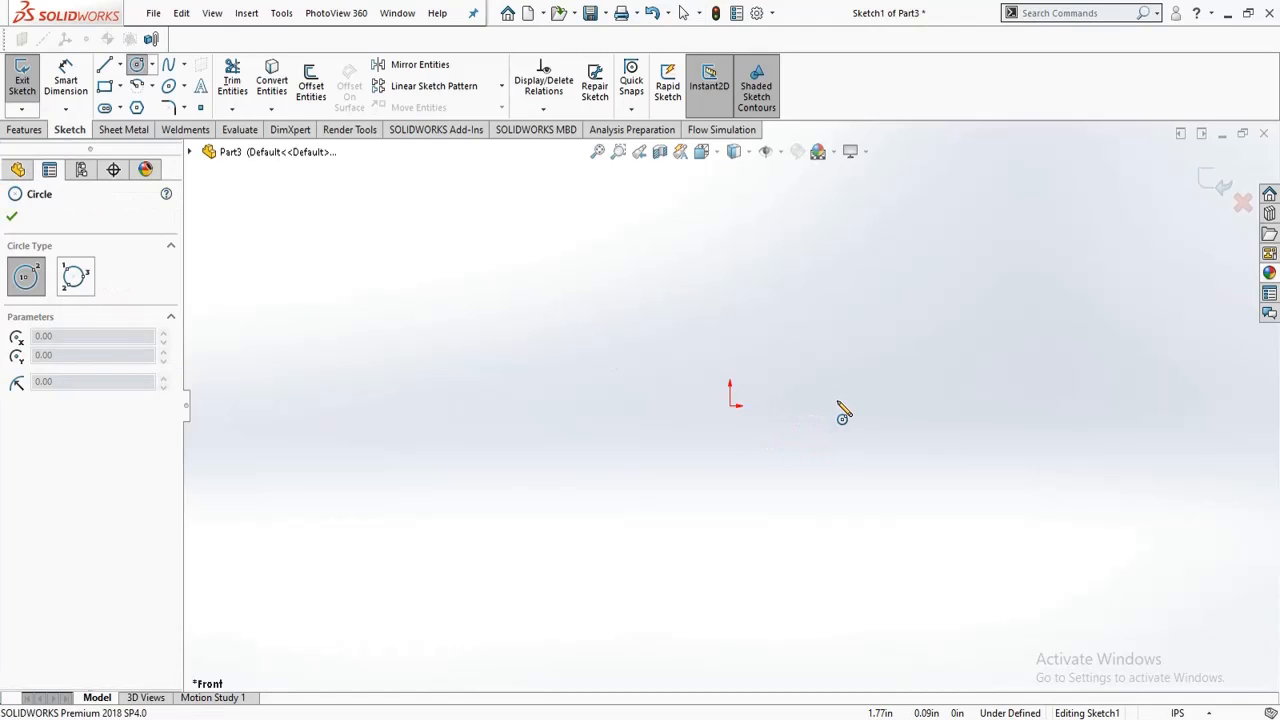
pyautogui.click(1017, 407)
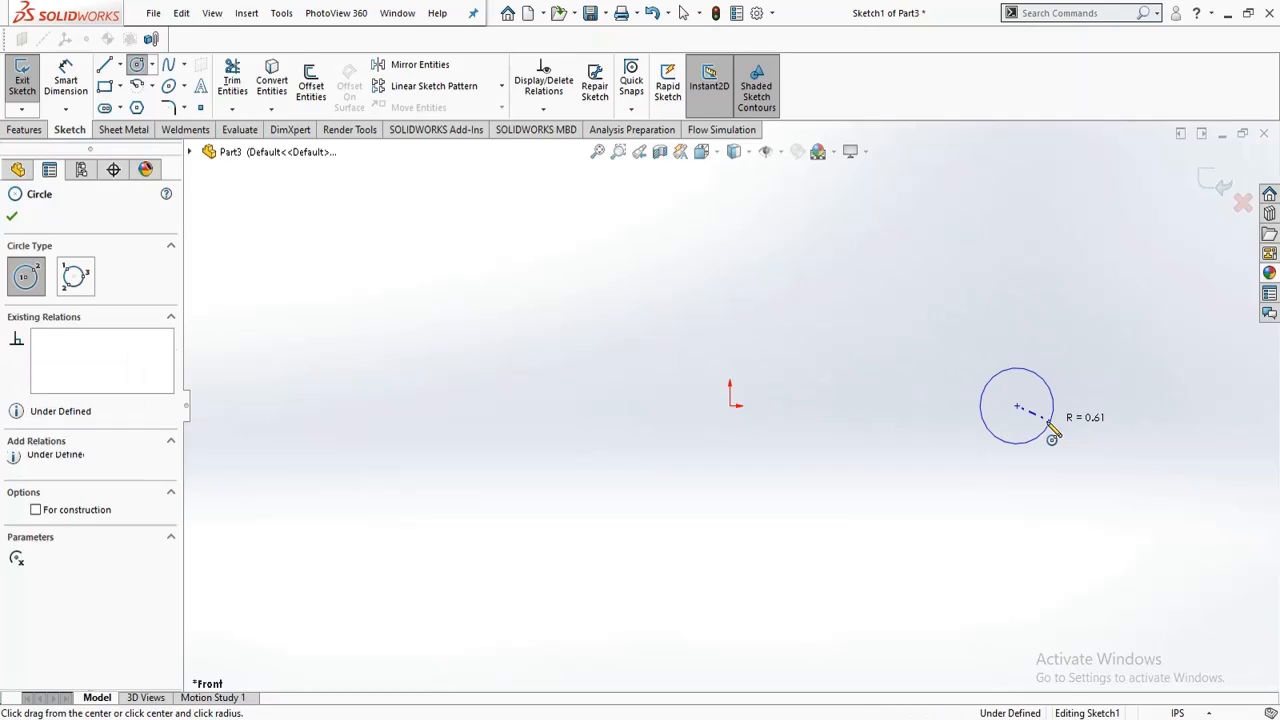
pyautogui.click(1052, 432)
# Step: Dimension the circle's diameter as 0.192 in
pyautogui.click(65, 80)
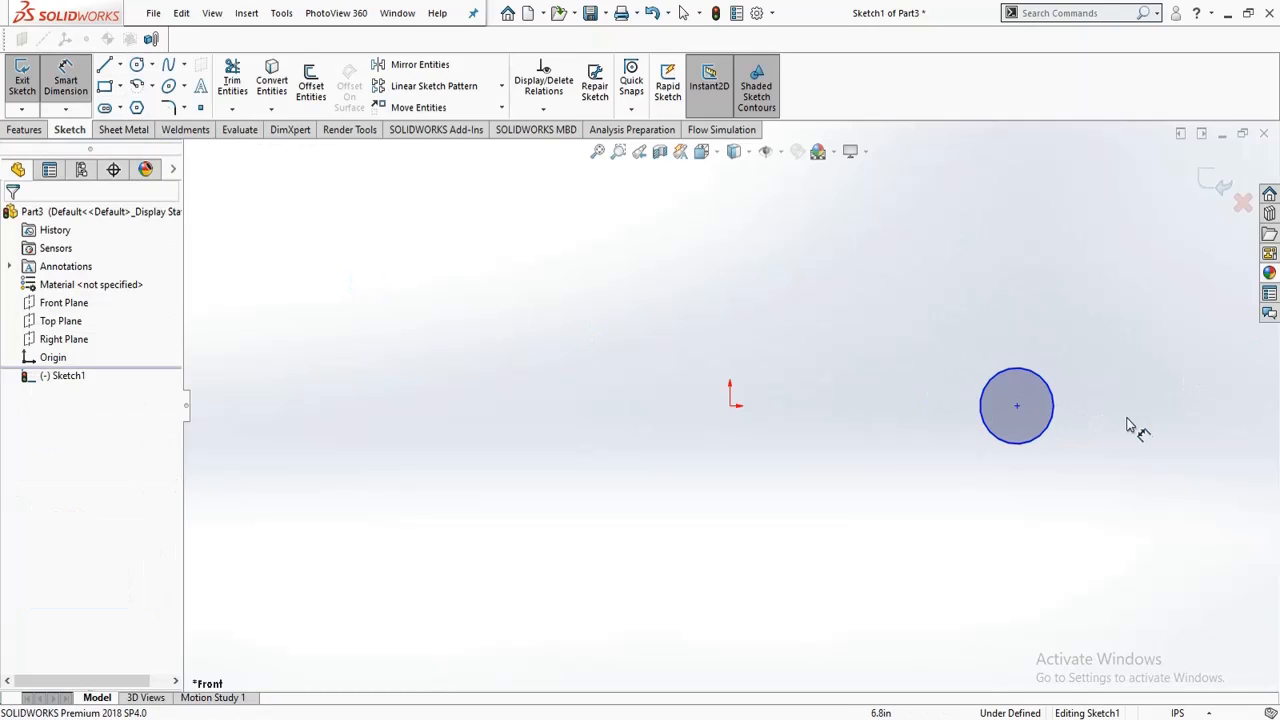
pyautogui.click(1058, 412)
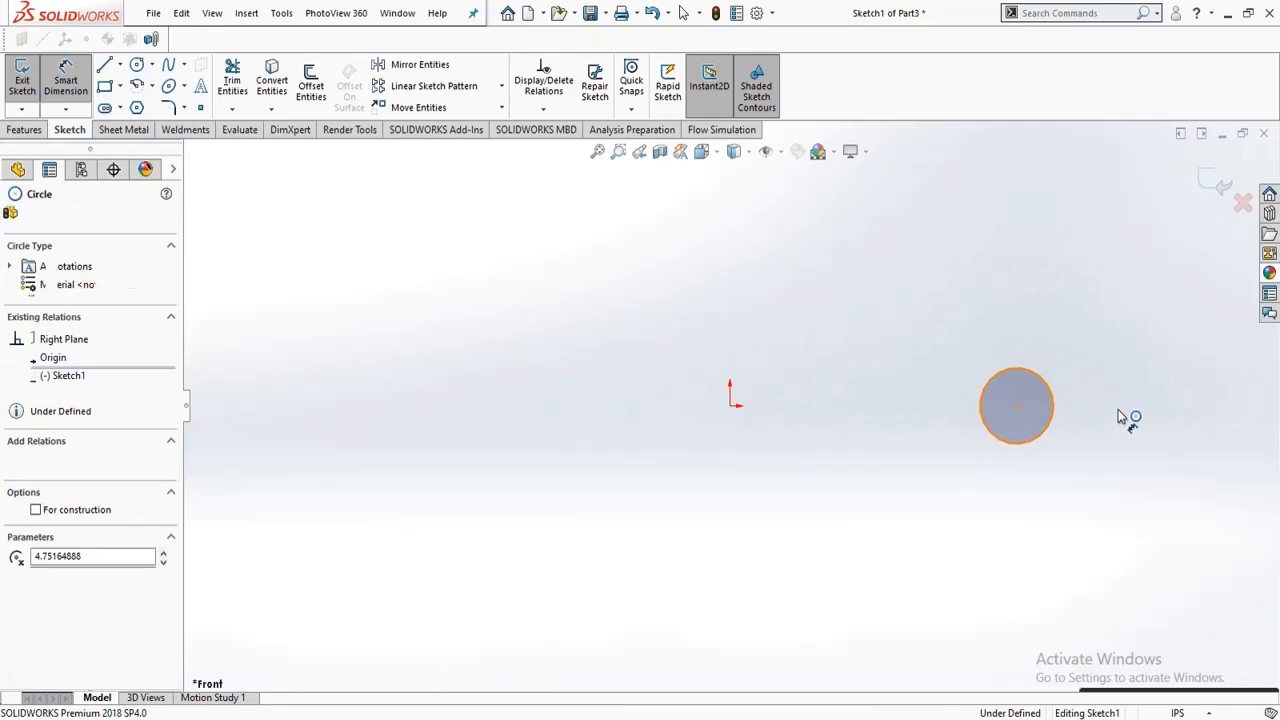
pyautogui.click(1122, 418)
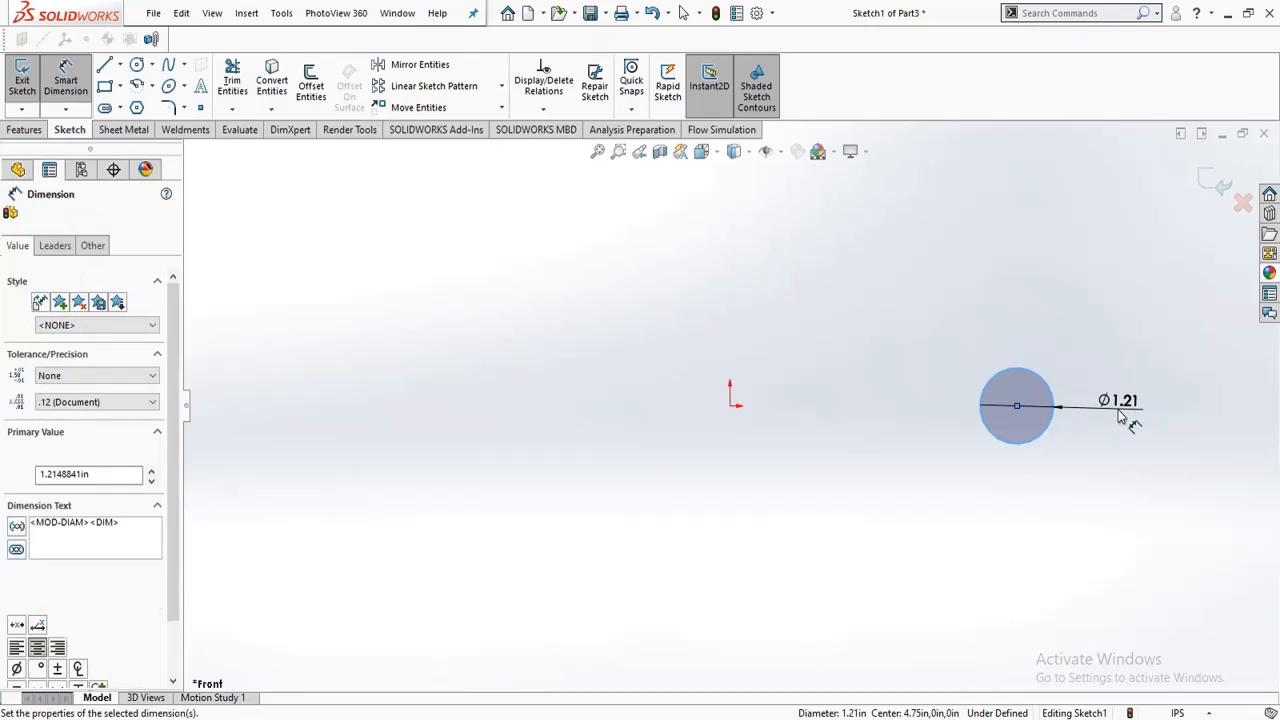
pyautogui.write('0.192')
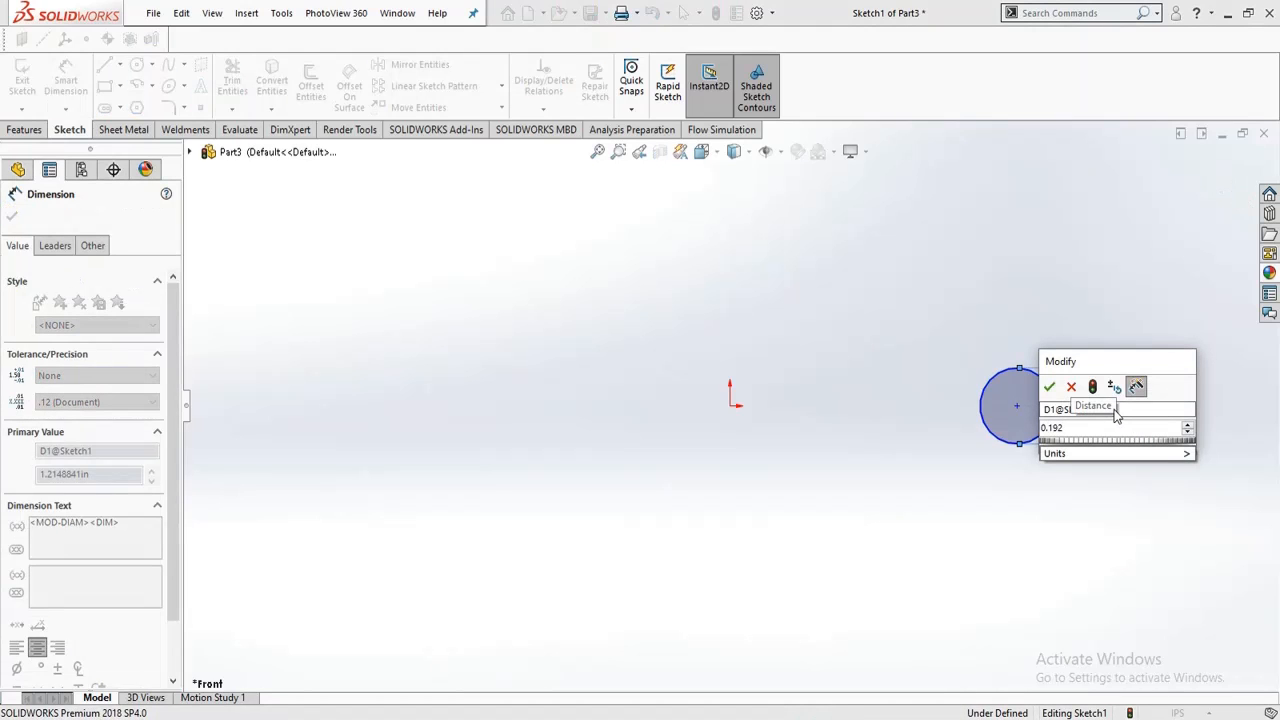
pyautogui.click(1049, 386)
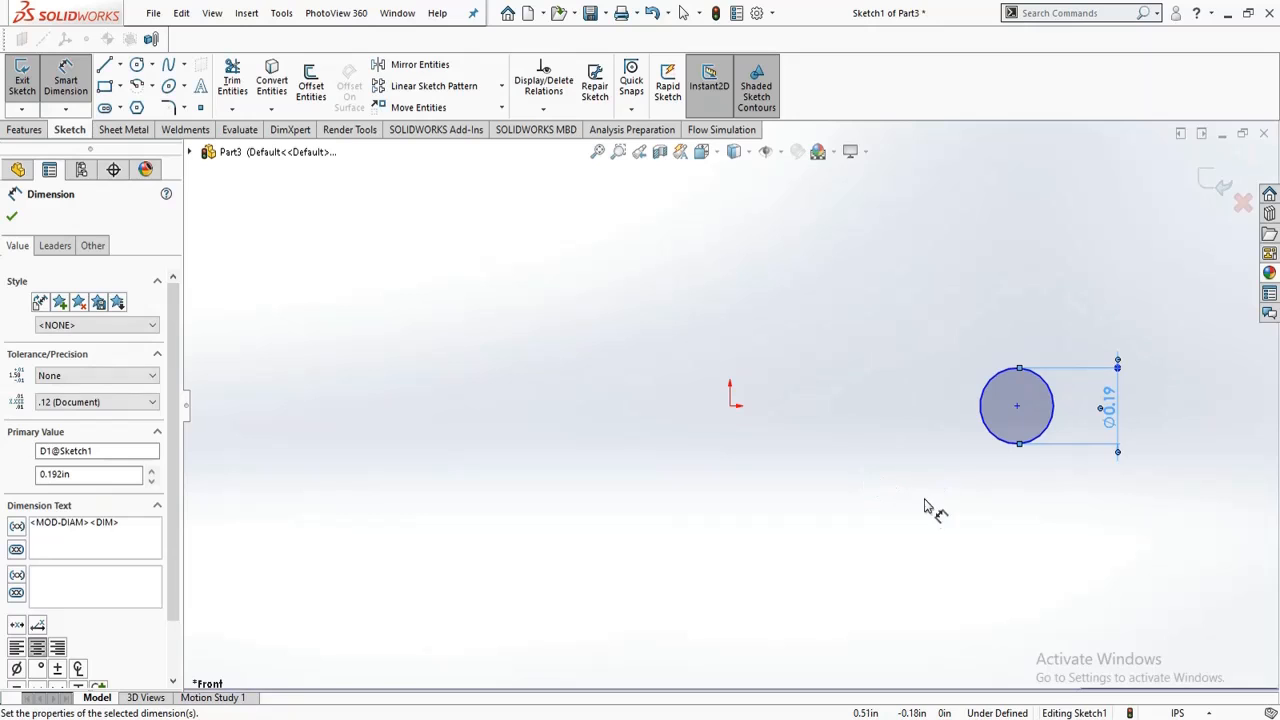
# Step: Dimension the horizontal distance from the origin to the circle's centre as 0.77 in and close the sketch
pyautogui.click(1017, 407)
pyautogui.click(732, 404)
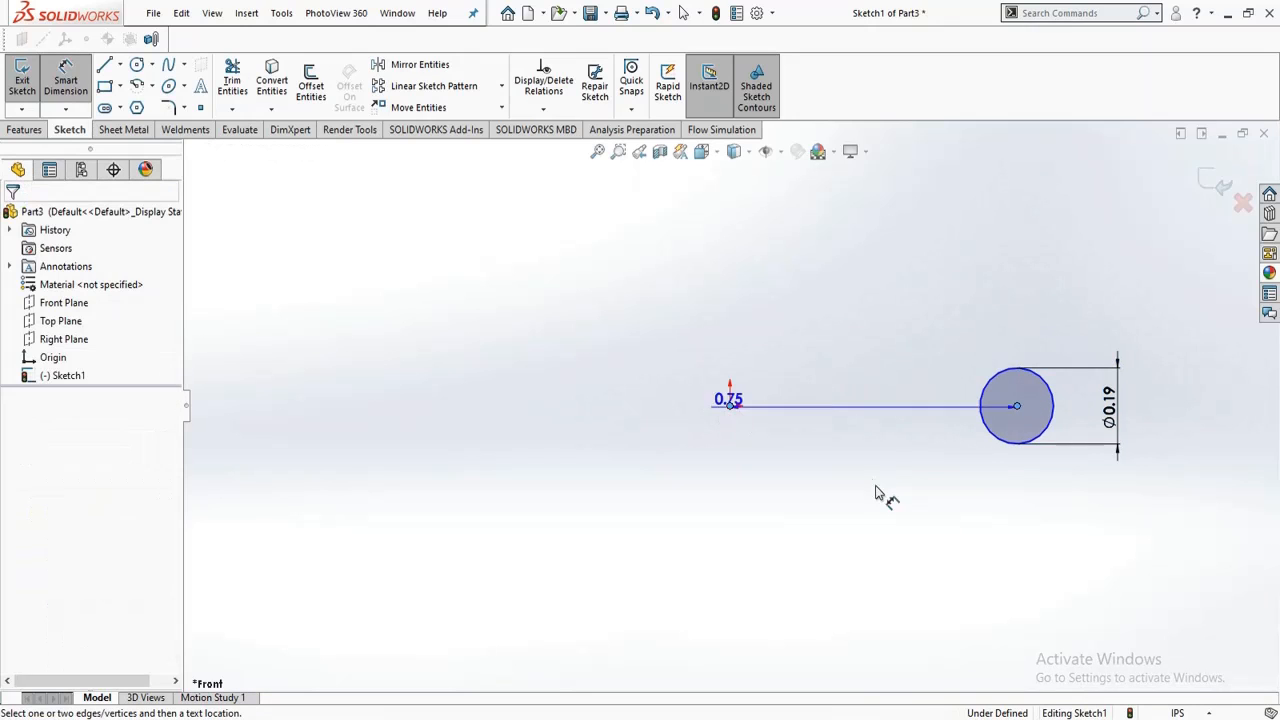
pyautogui.click(893, 500)
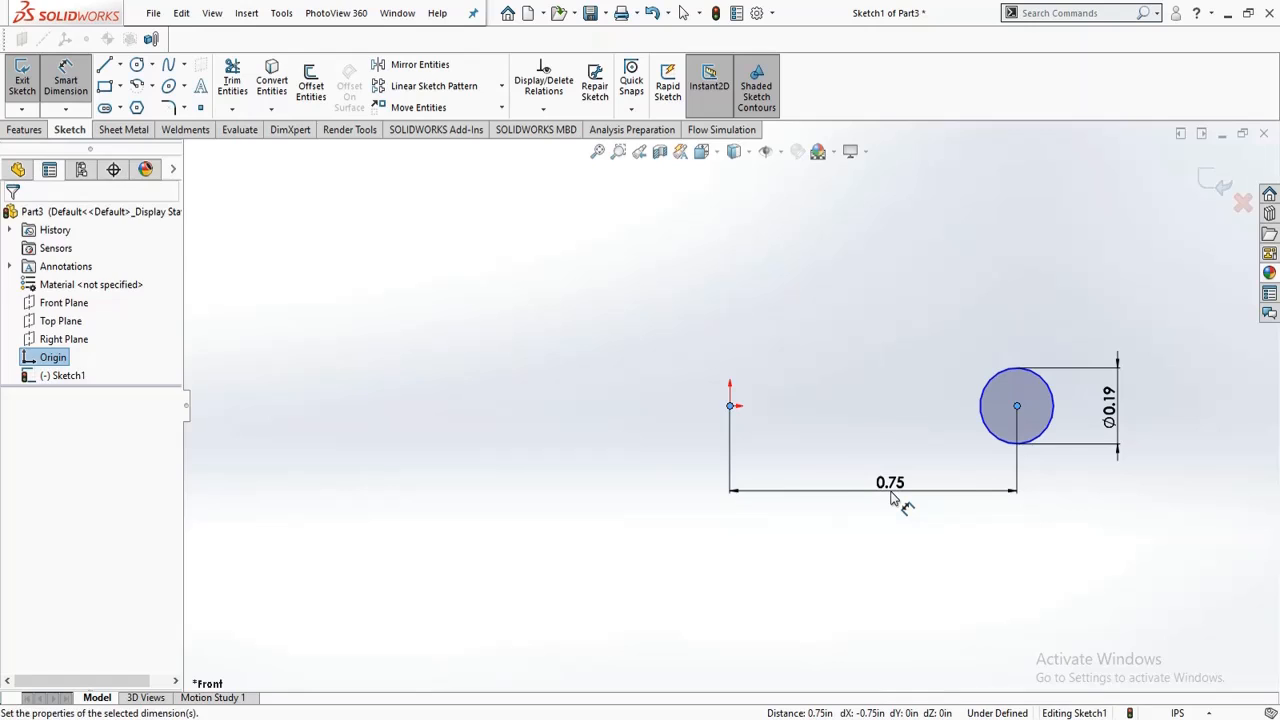
pyautogui.write('0.77')
pyautogui.press('Return')
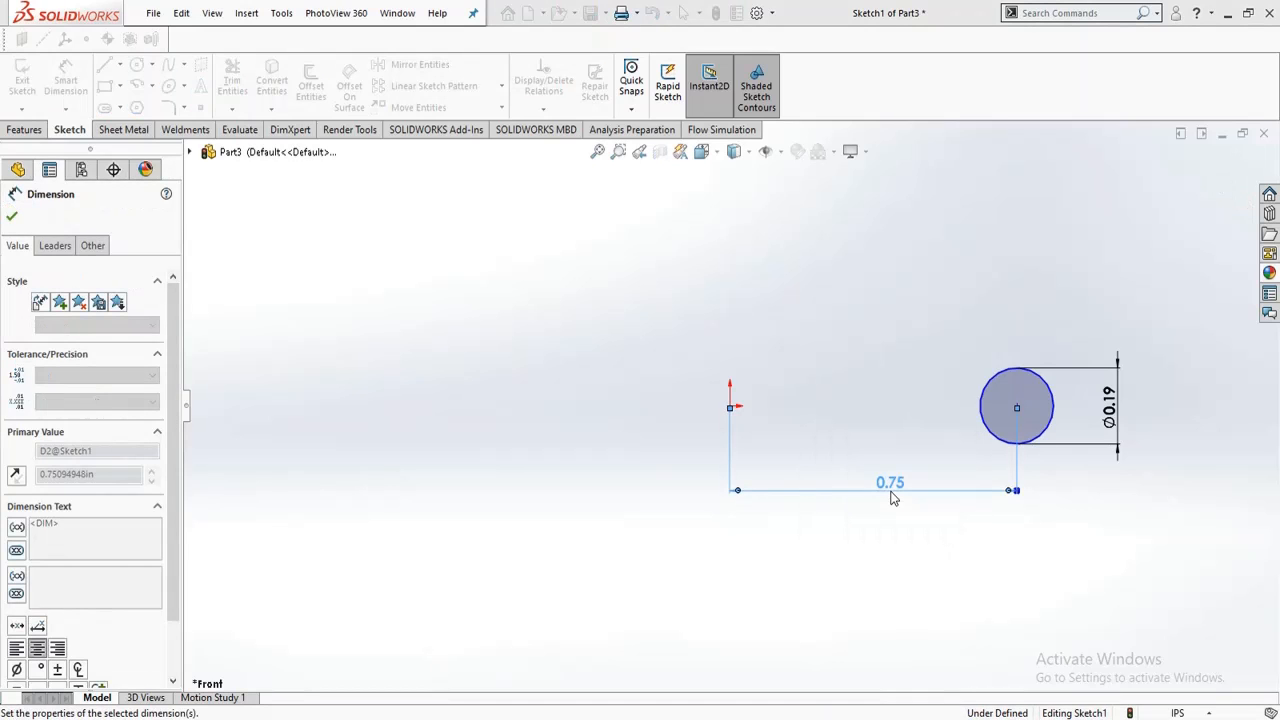
pyautogui.click(785, 557)
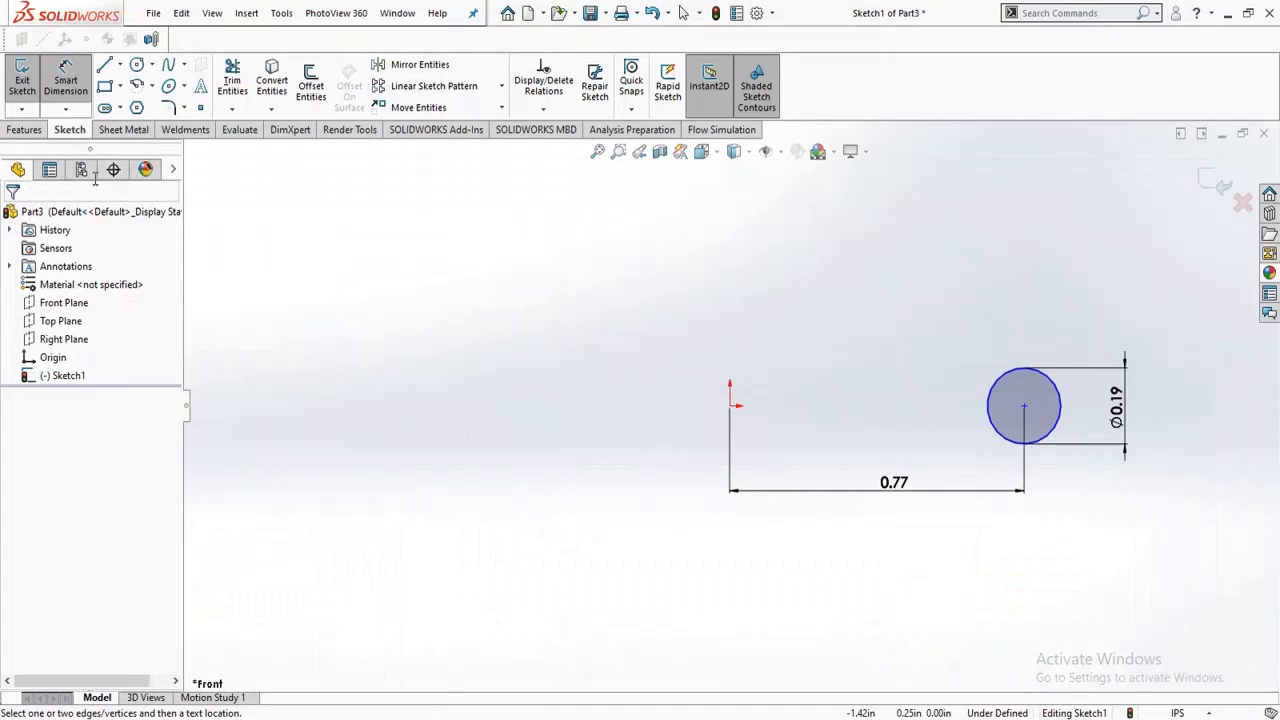
pyautogui.click(23, 84)
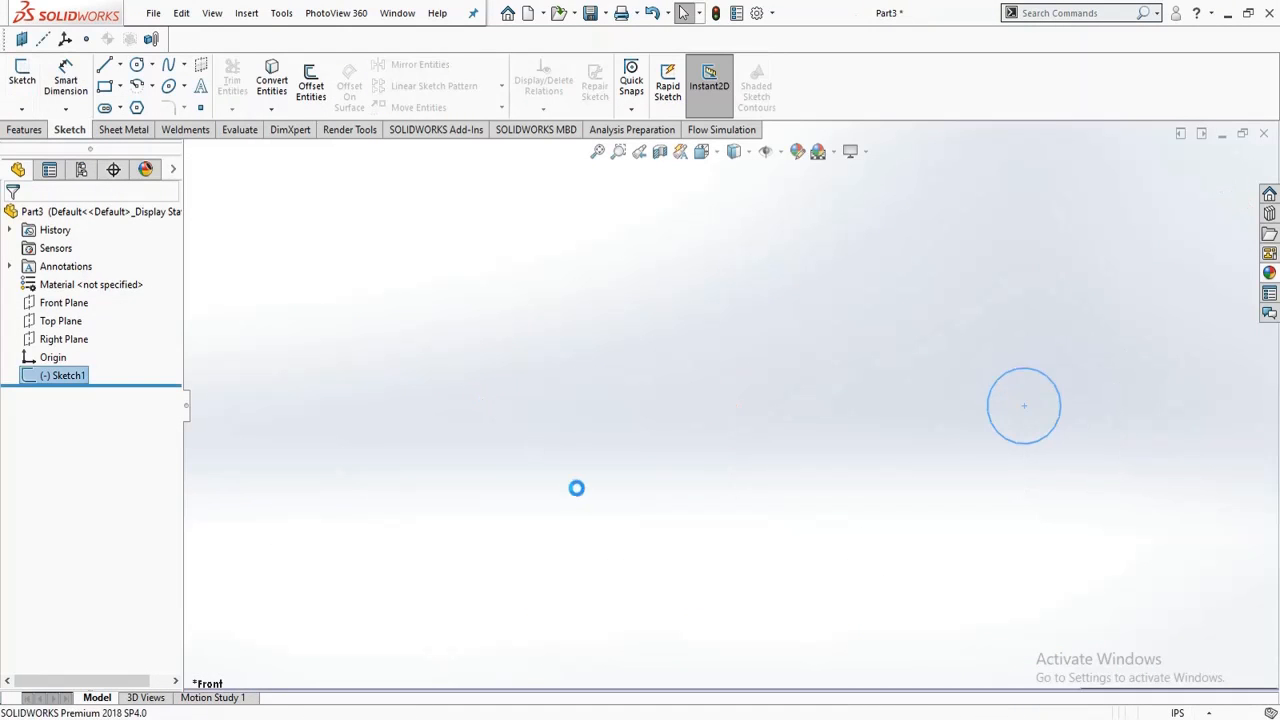
# Step: Start a sketch on the Right Plane and draw a vertical line about 0.53 in long upward from the origin
pyautogui.click(47, 302)
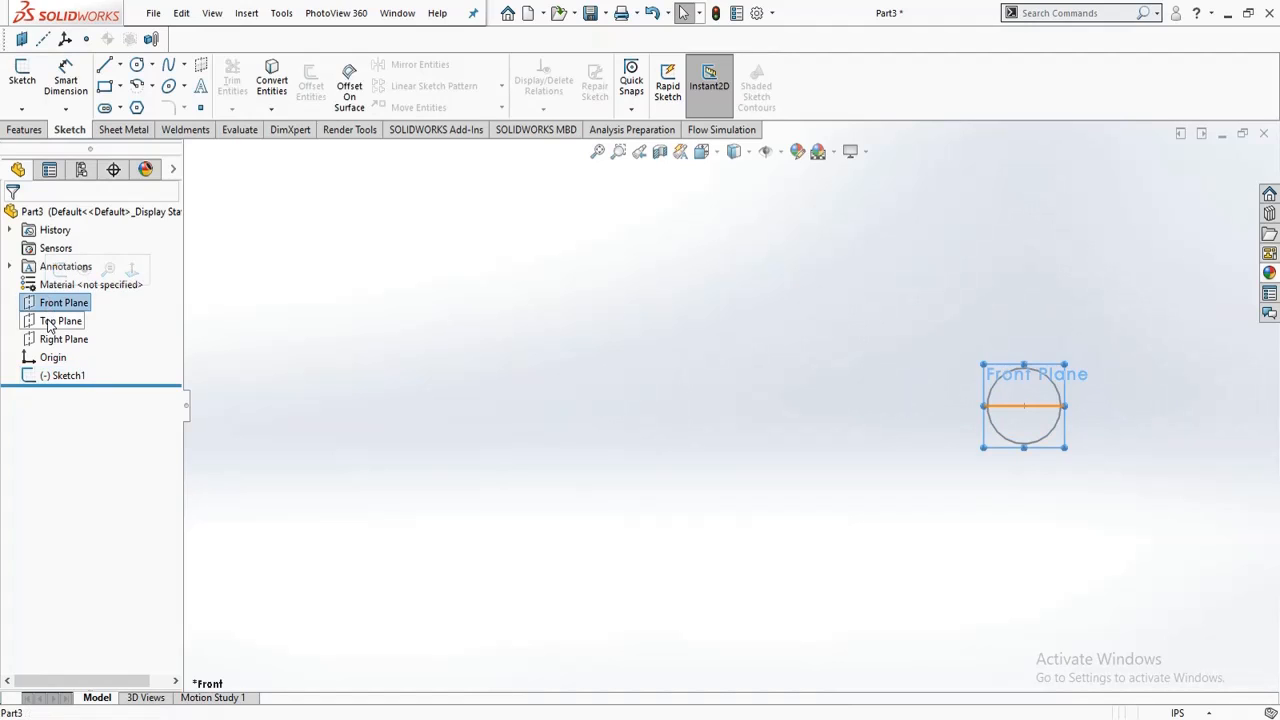
pyautogui.click(55, 339)
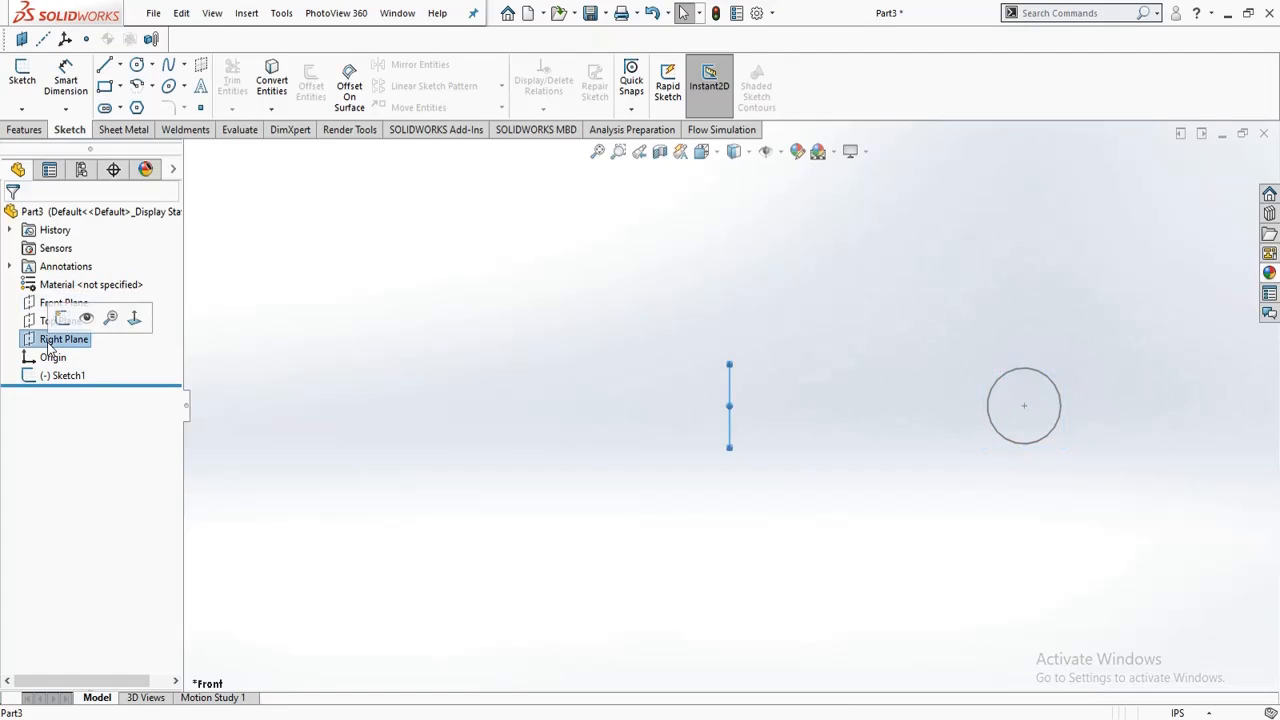
pyautogui.click(134, 317)
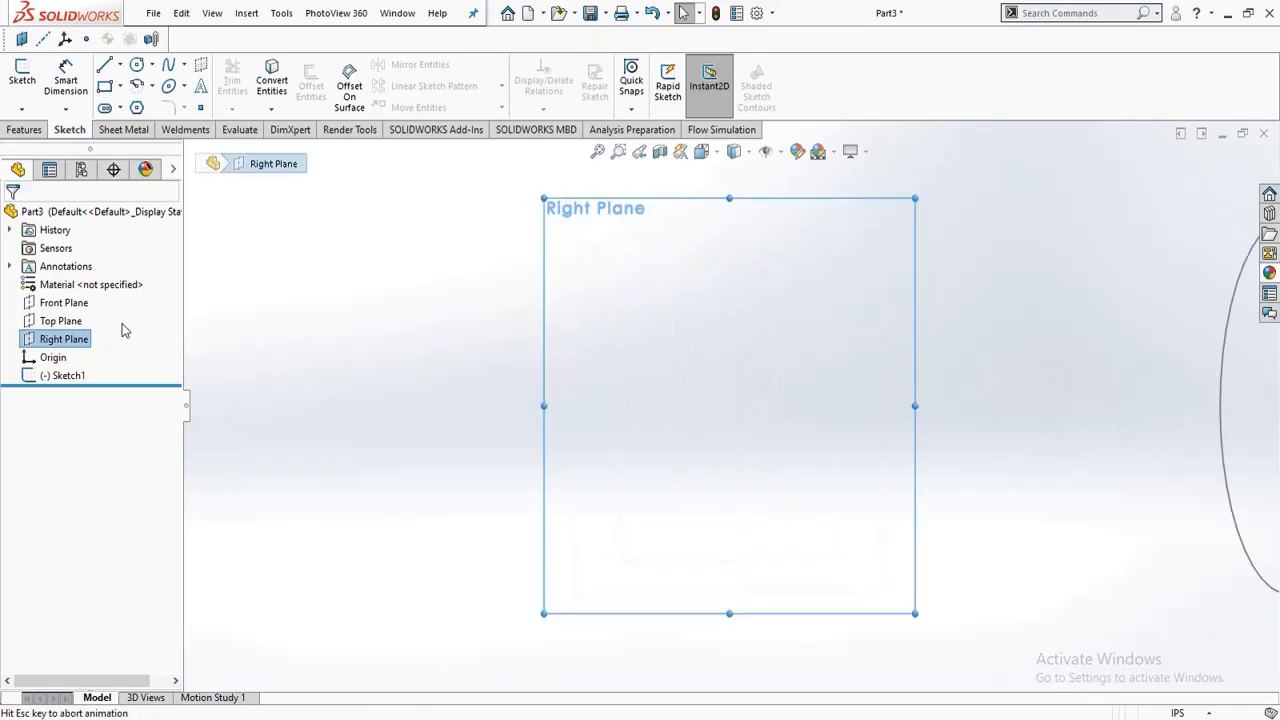
pyautogui.click(57, 337)
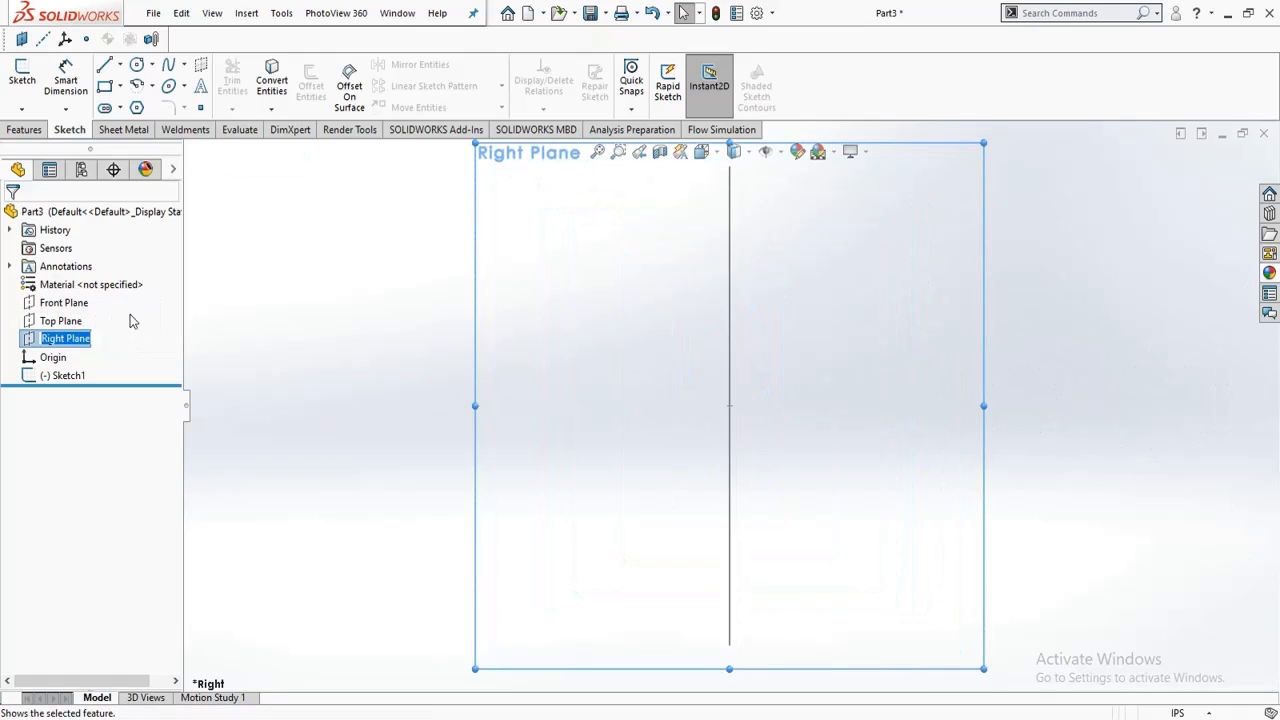
pyautogui.click(32, 339)
pyautogui.click(46, 317)
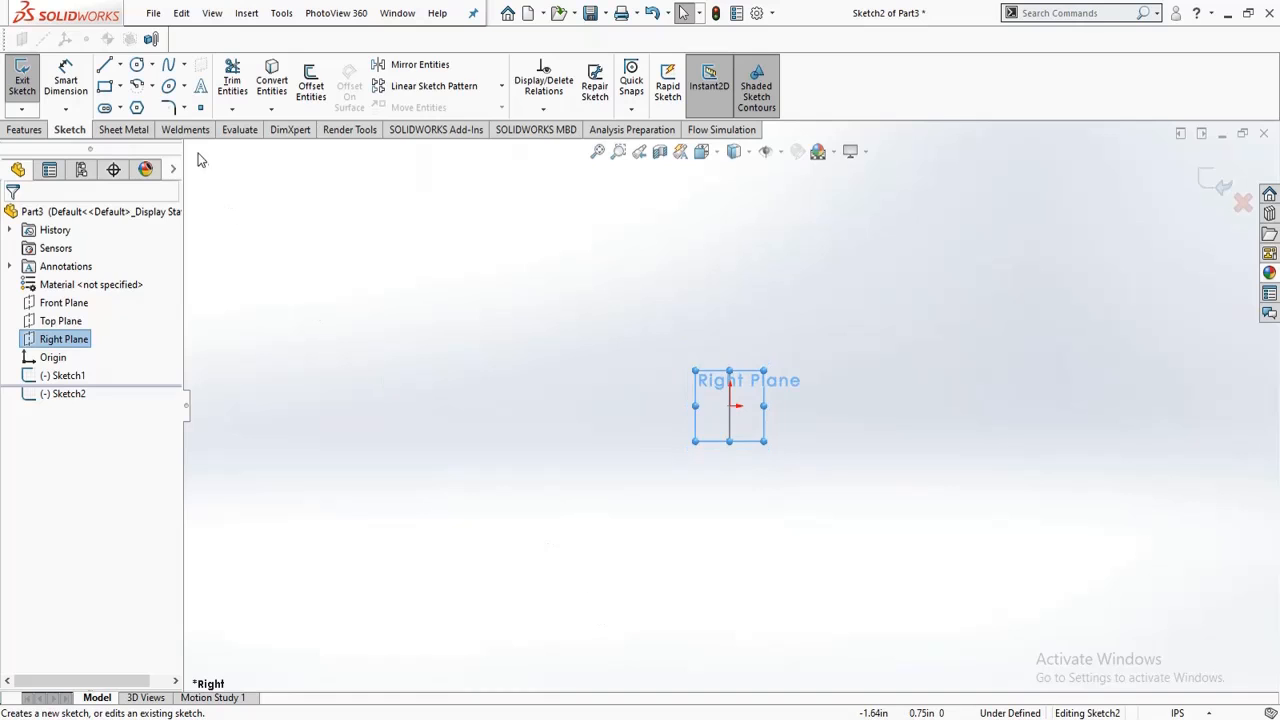
pyautogui.click(730, 405)
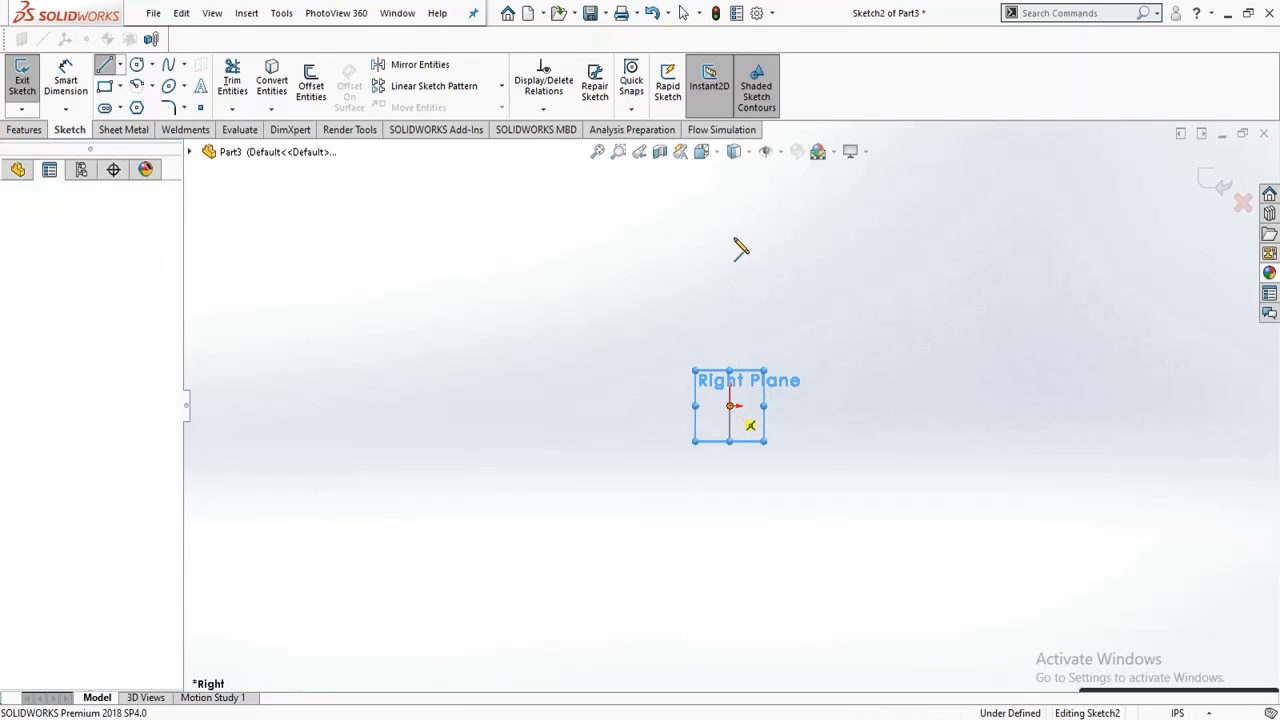
pyautogui.click(731, 230)
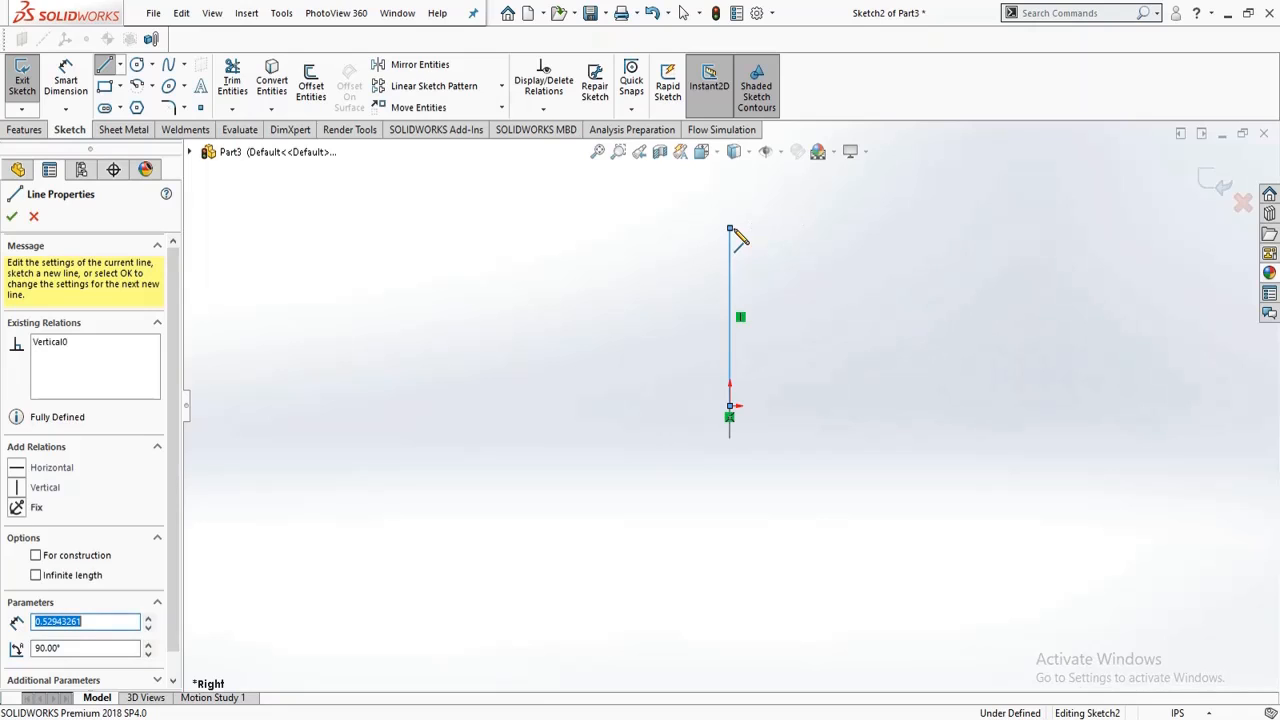
pyautogui.press('Escape')
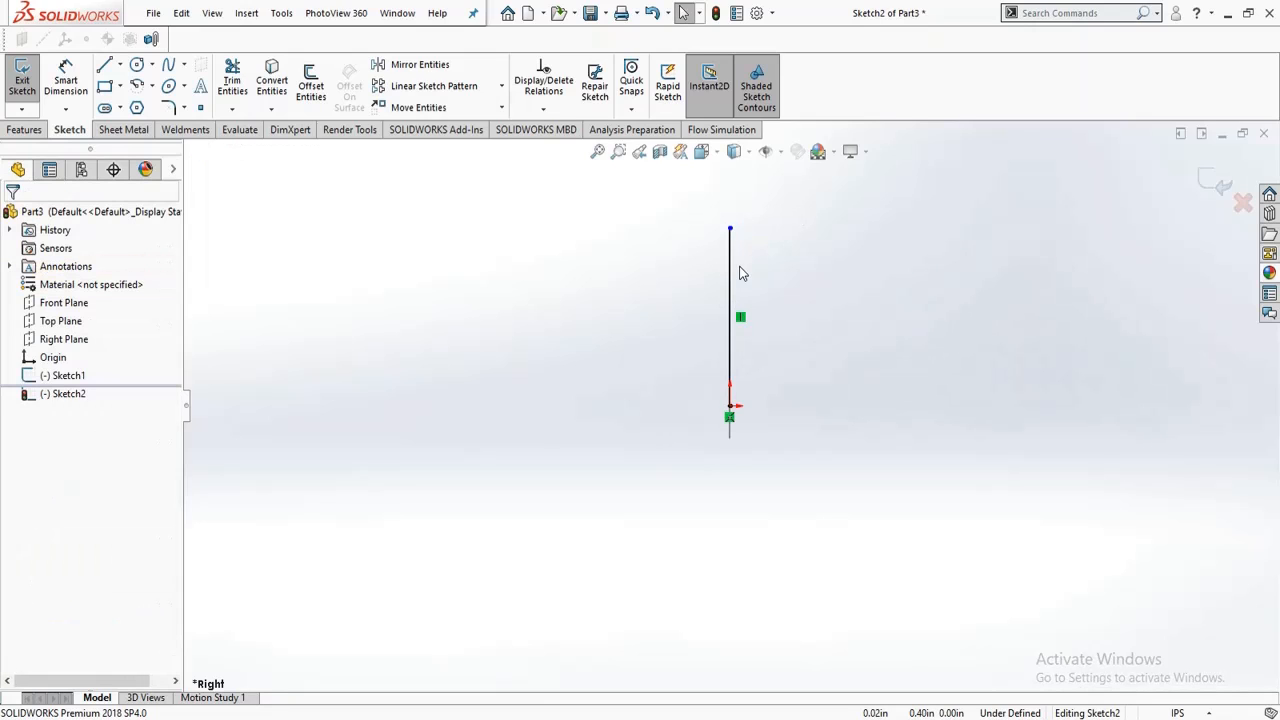
# Step: Dimension the vertical line's length as 4.26 in and close the sketch
pyautogui.scroll(-2, 740, 269)
pyautogui.click(66, 78)
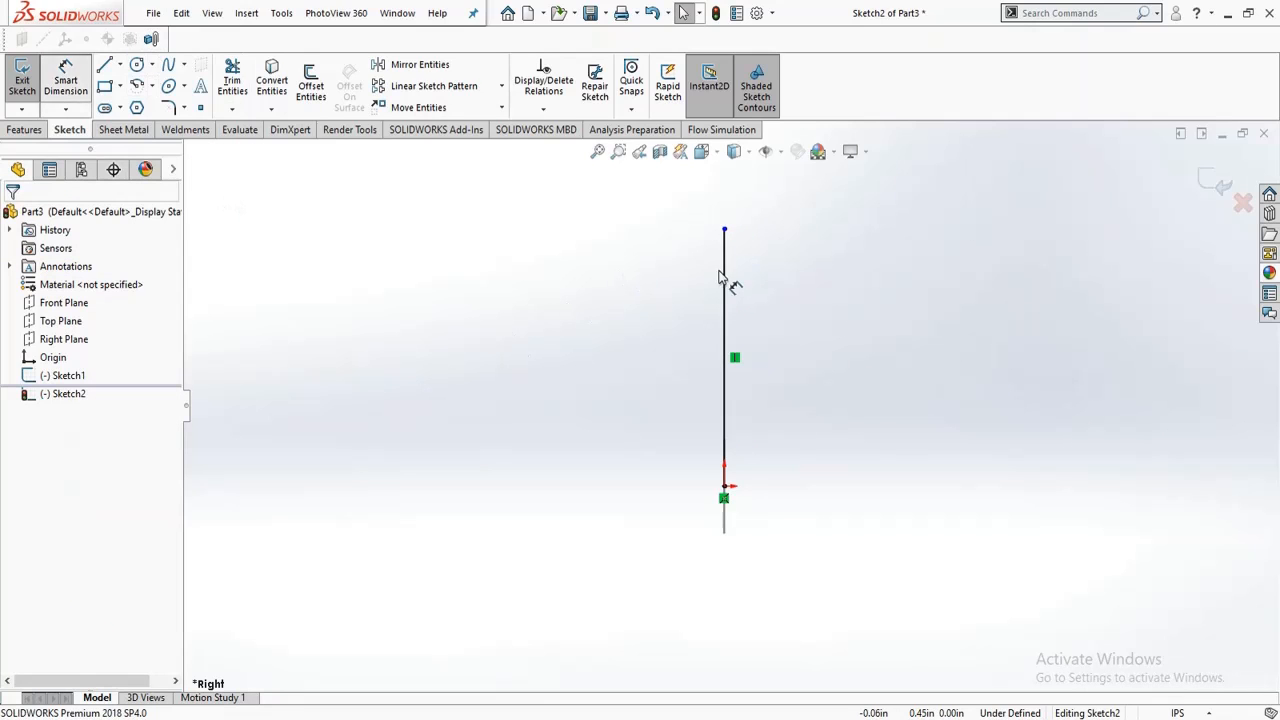
pyautogui.click(725, 287)
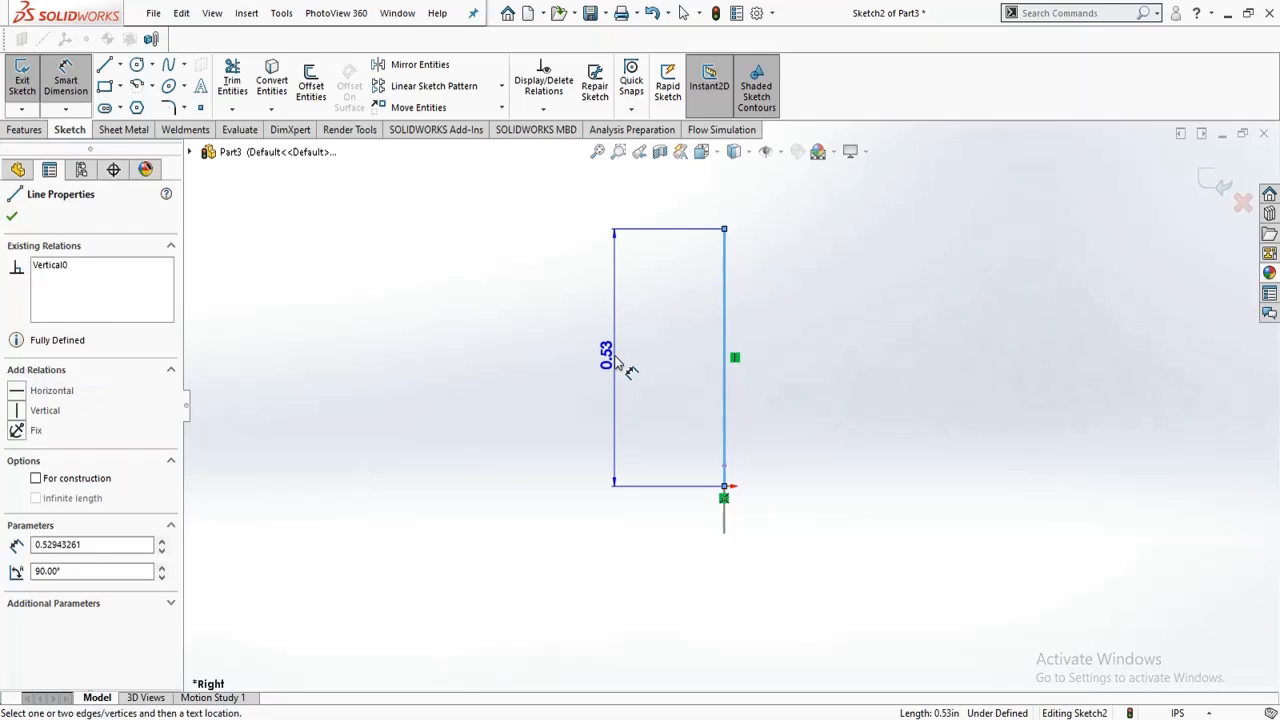
pyautogui.click(622, 366)
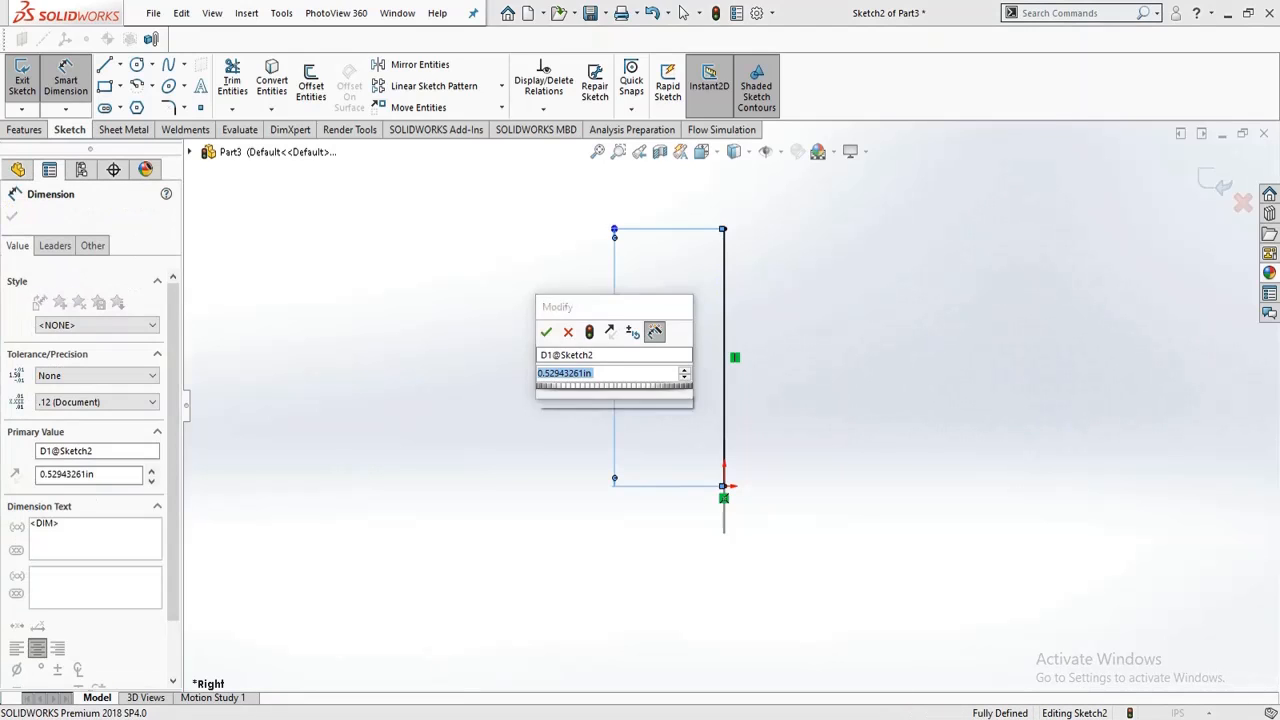
pyautogui.write('4.26')
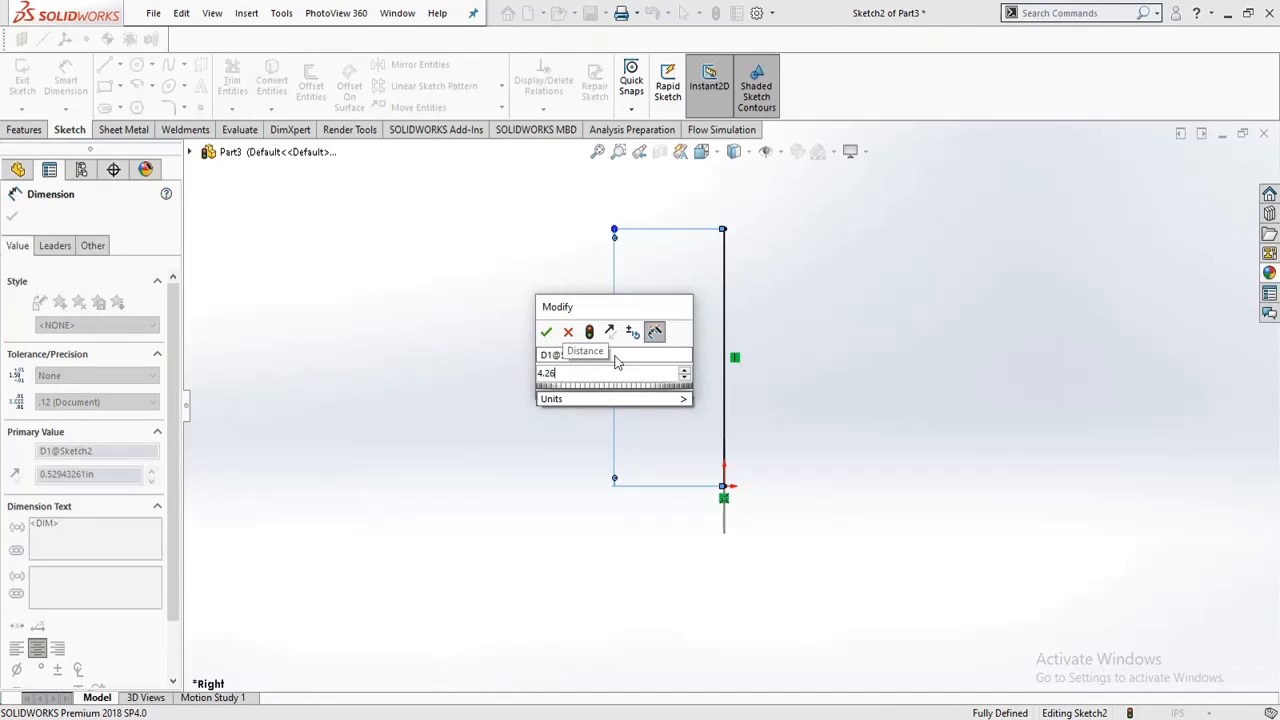
pyautogui.click(546, 332)
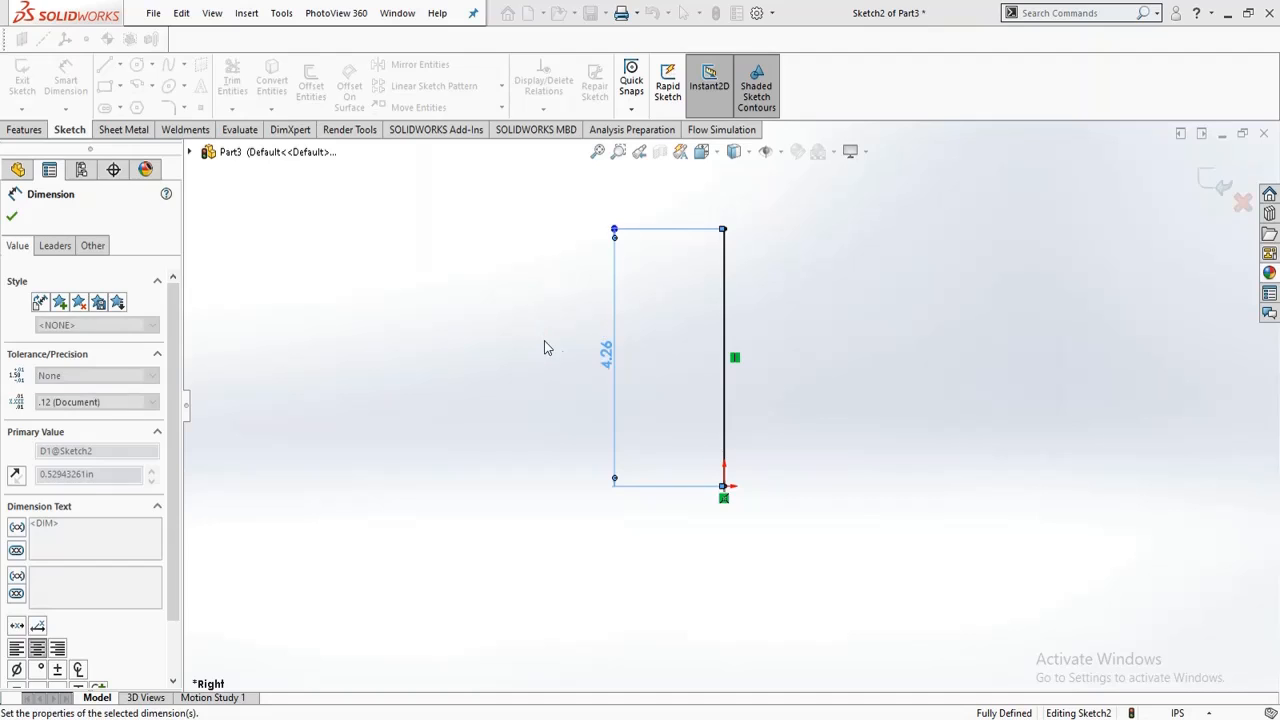
pyautogui.click(544, 341)
pyautogui.moveTo(546, 346); pyautogui.dragTo(679, 355, button='middle')
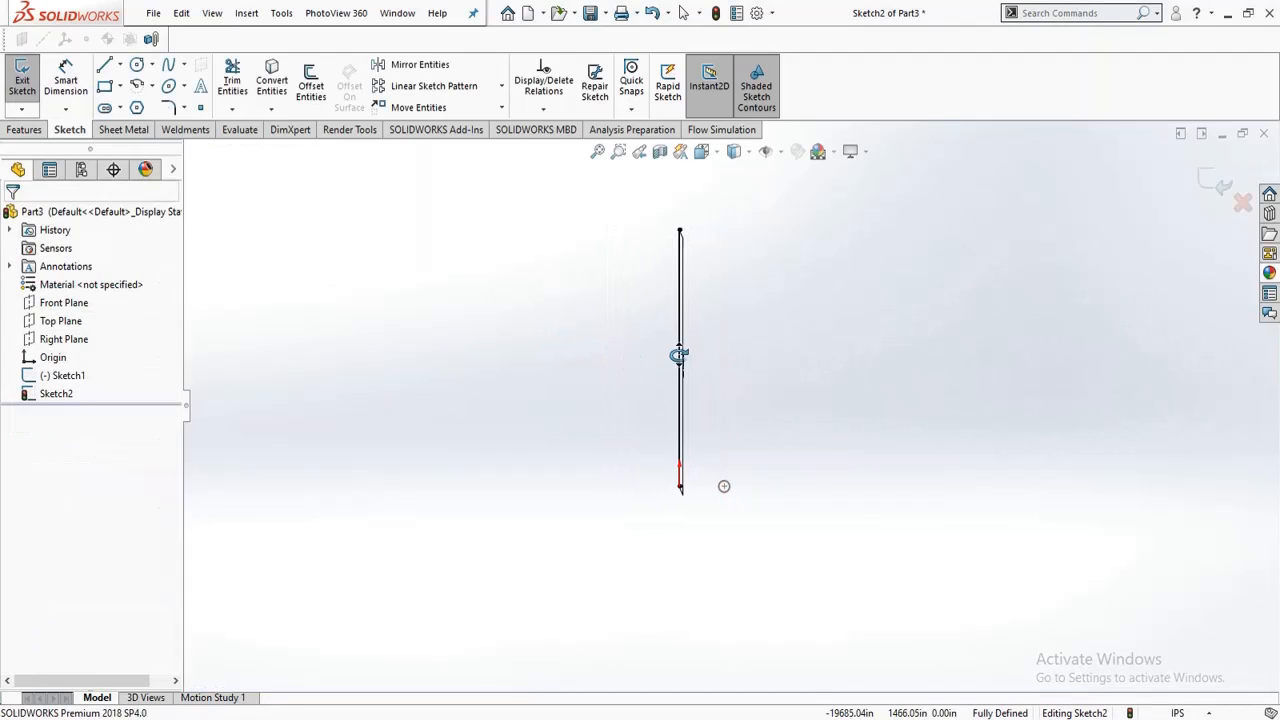
pyautogui.click(23, 80)
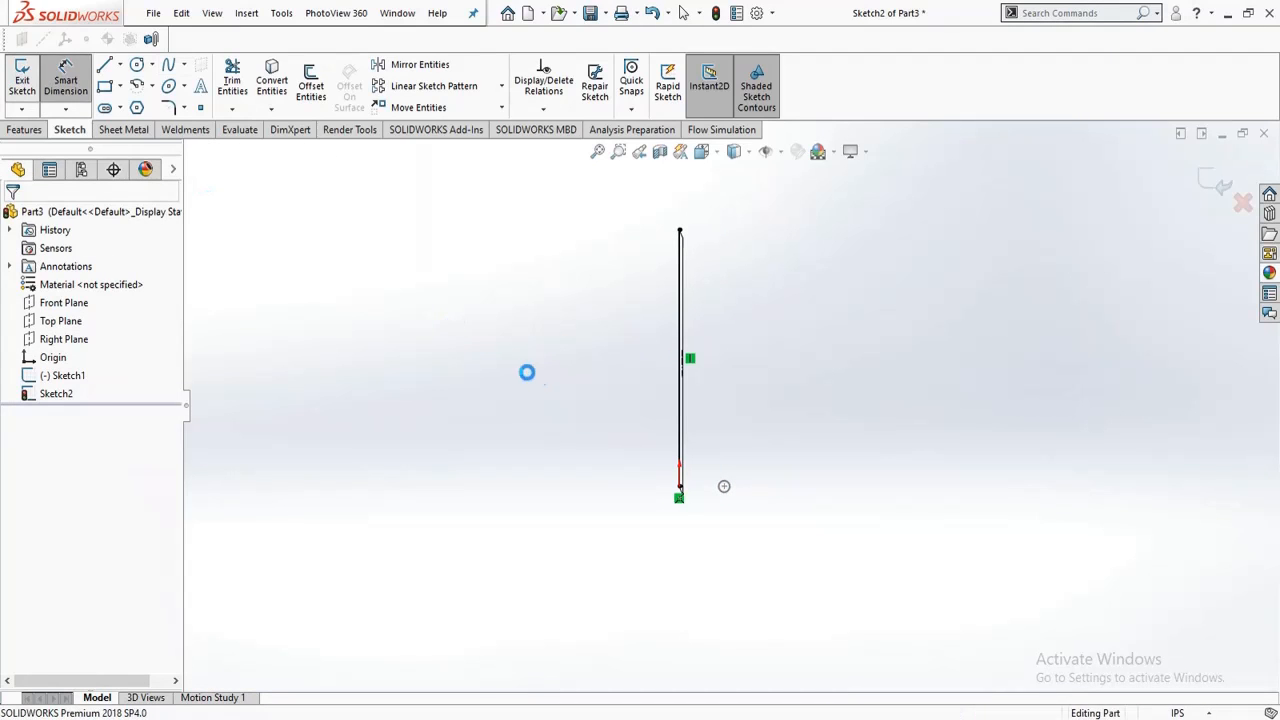
pyautogui.scroll(-2, 782, 490)
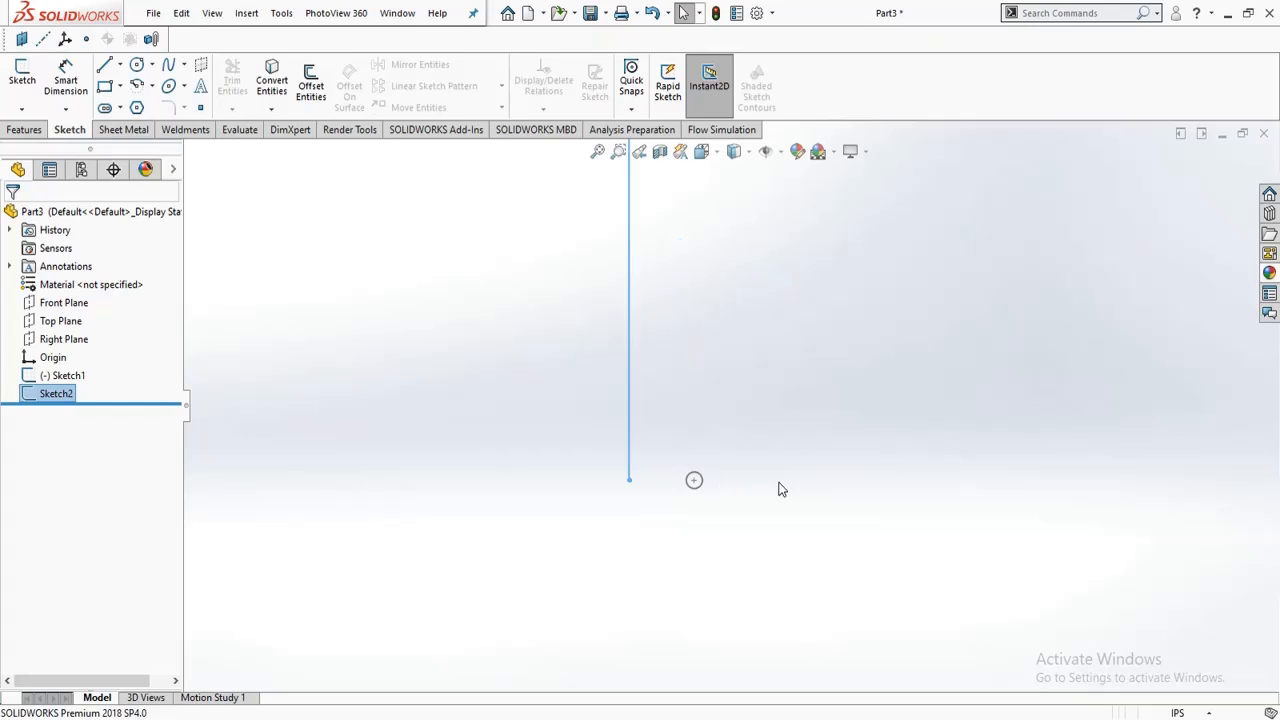
pyautogui.scroll(4, 653, 477)
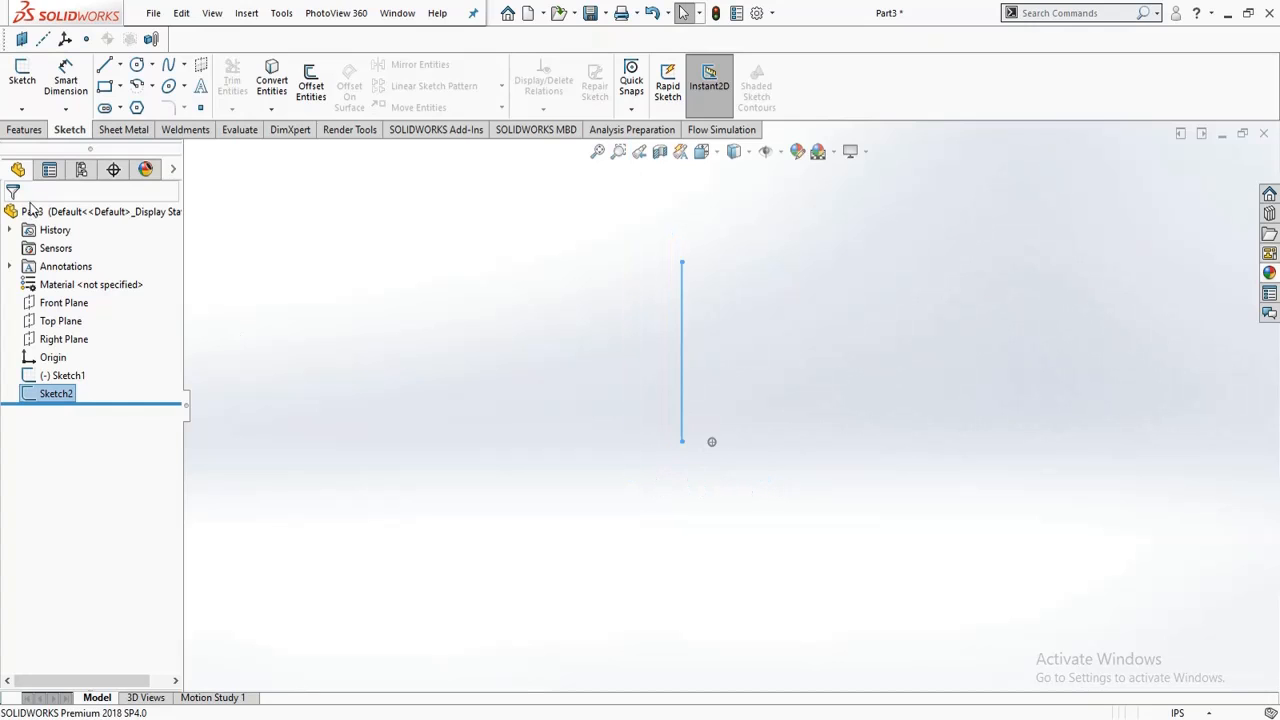
# Step: Start a Swept Boss/Base with the small circle sketch as profile and the vertical line sketch as path
pyautogui.click(25, 130)
pyautogui.click(145, 64)
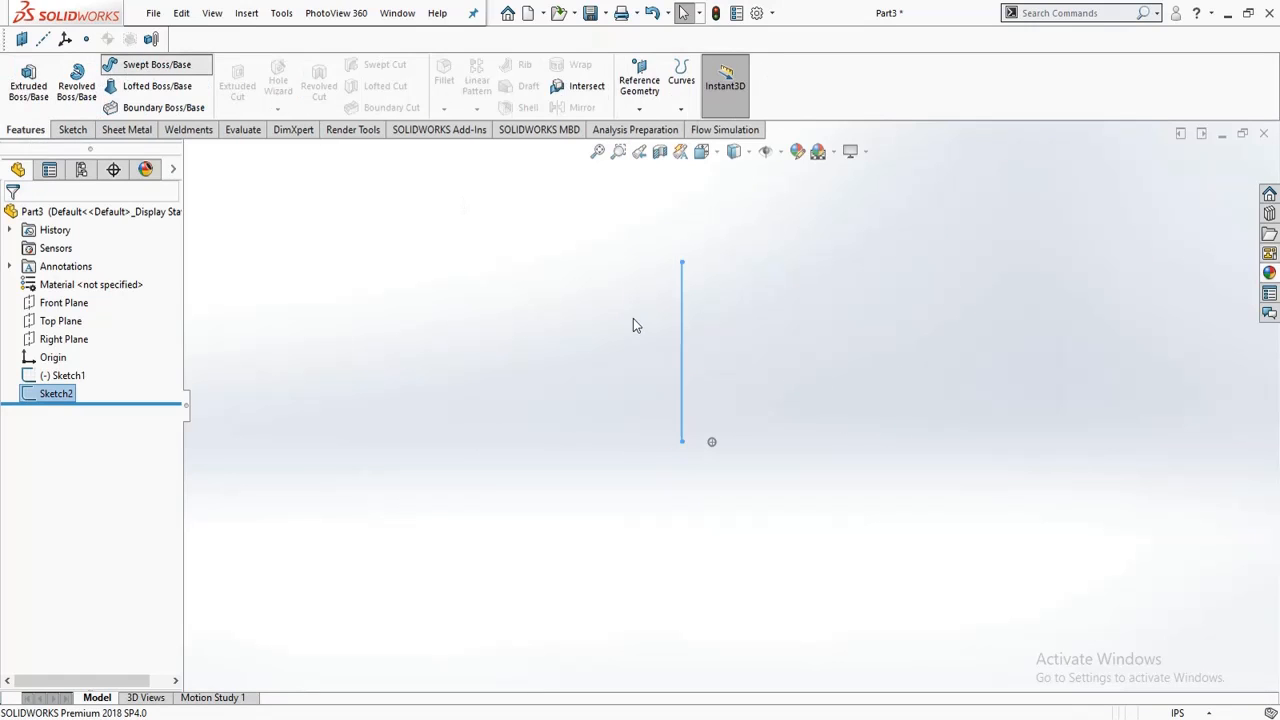
pyautogui.click(712, 444)
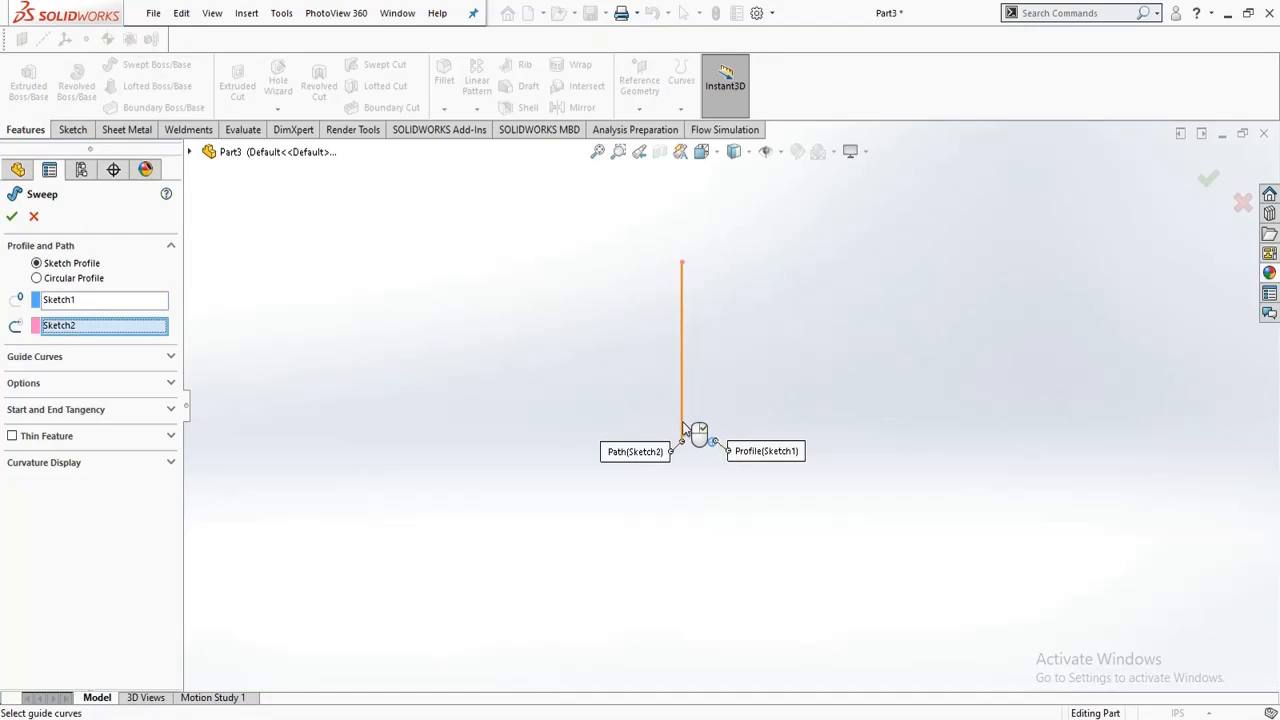
pyautogui.scroll(-5, 685, 340)
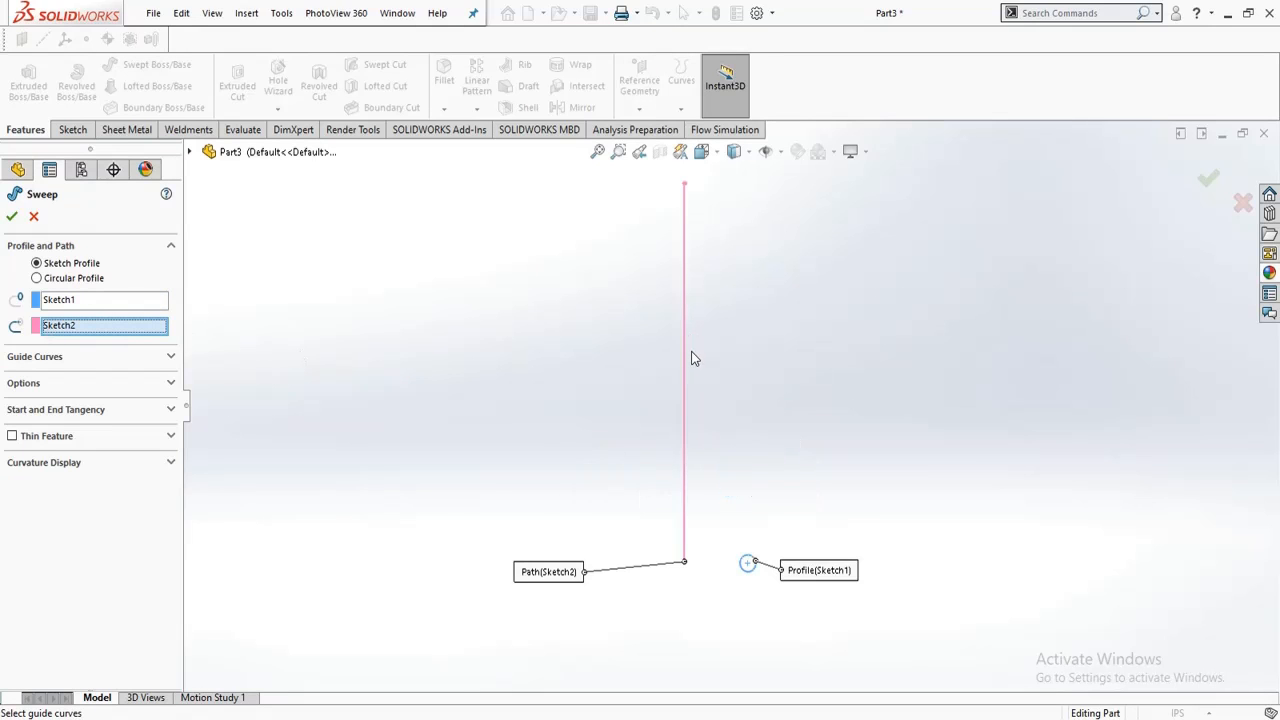
pyautogui.scroll(-3, 746, 608)
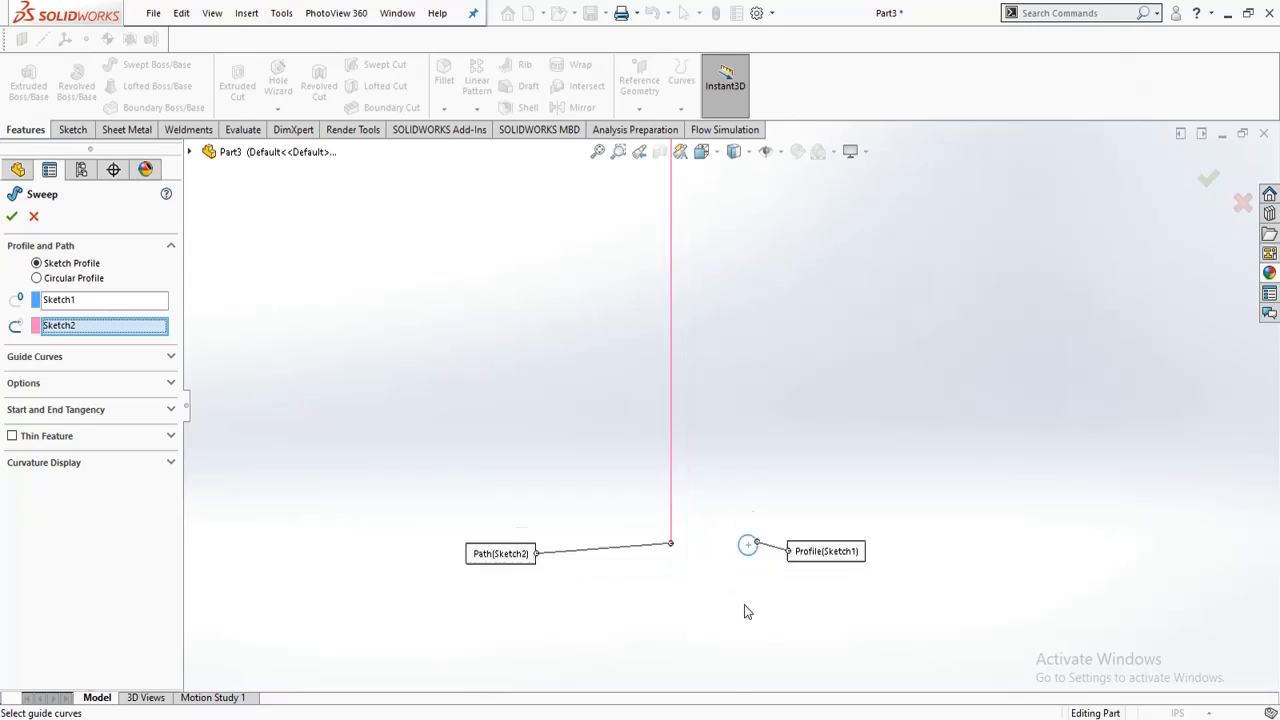
pyautogui.scroll(2, 620, 423)
pyautogui.scroll(1, 623, 423)
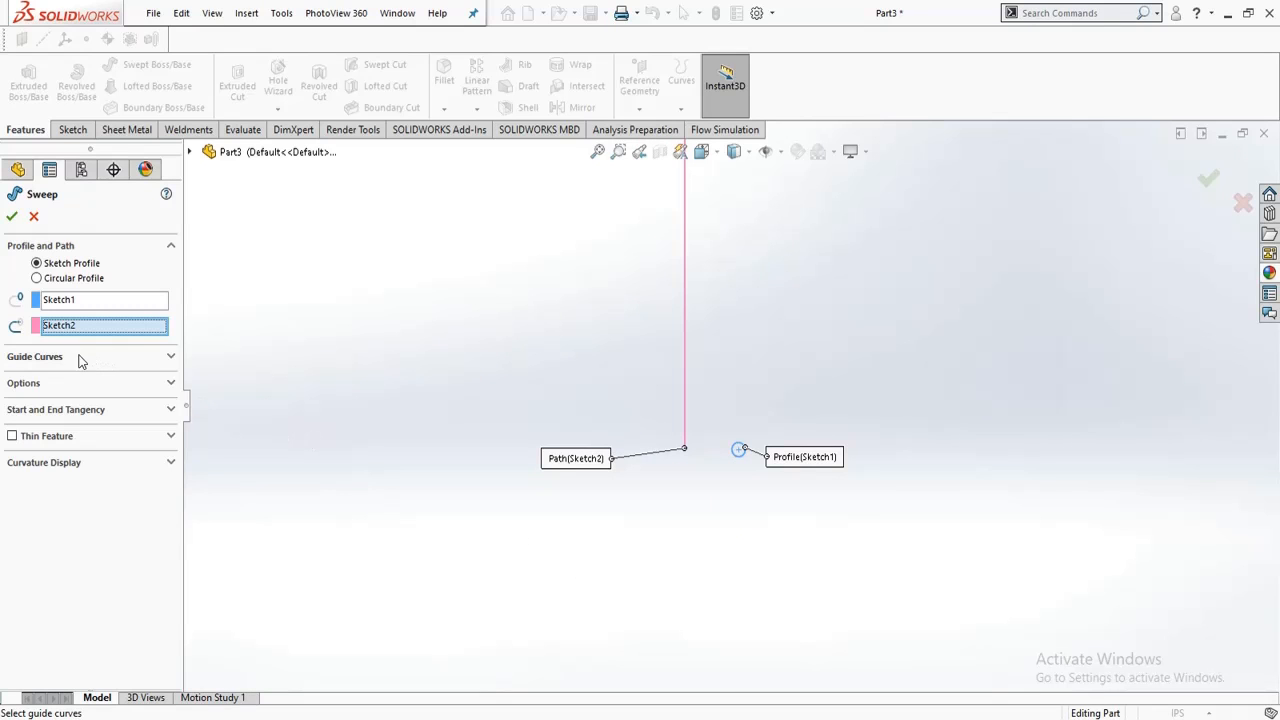
# Step: Expand the sweep options and set the profile twist to Specify Twist Value
pyautogui.click(169, 384)
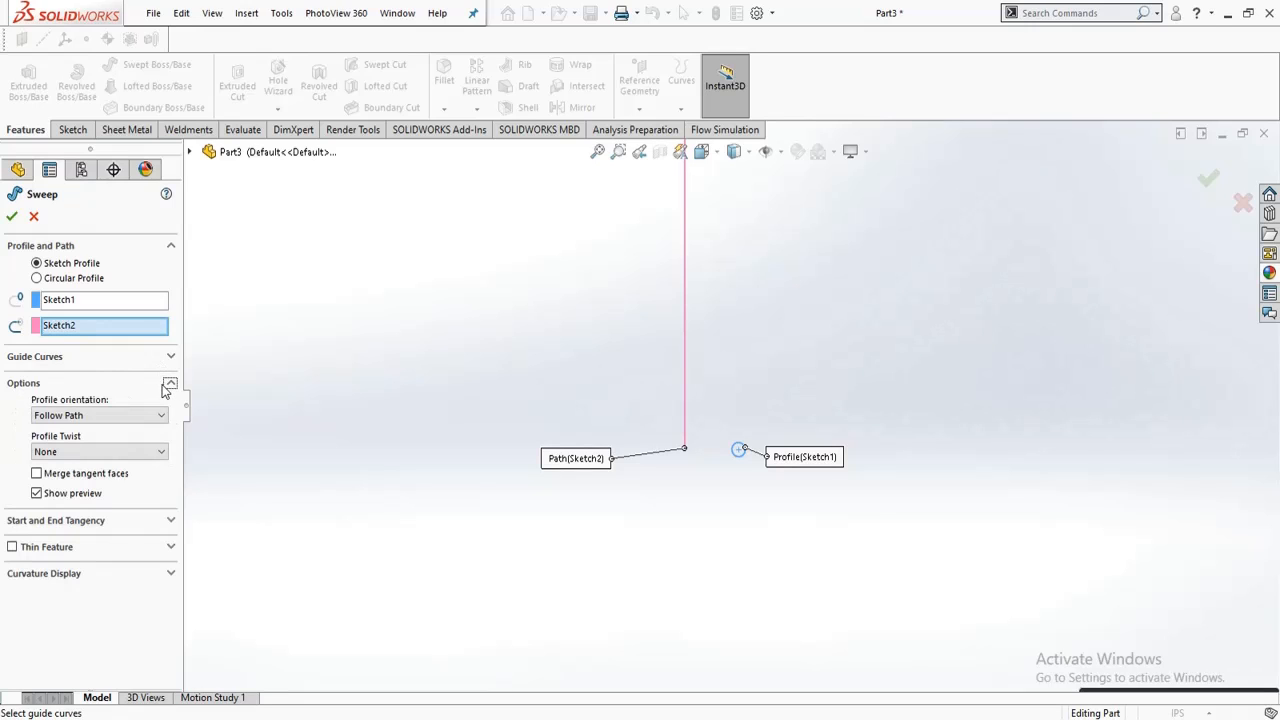
pyautogui.click(139, 455)
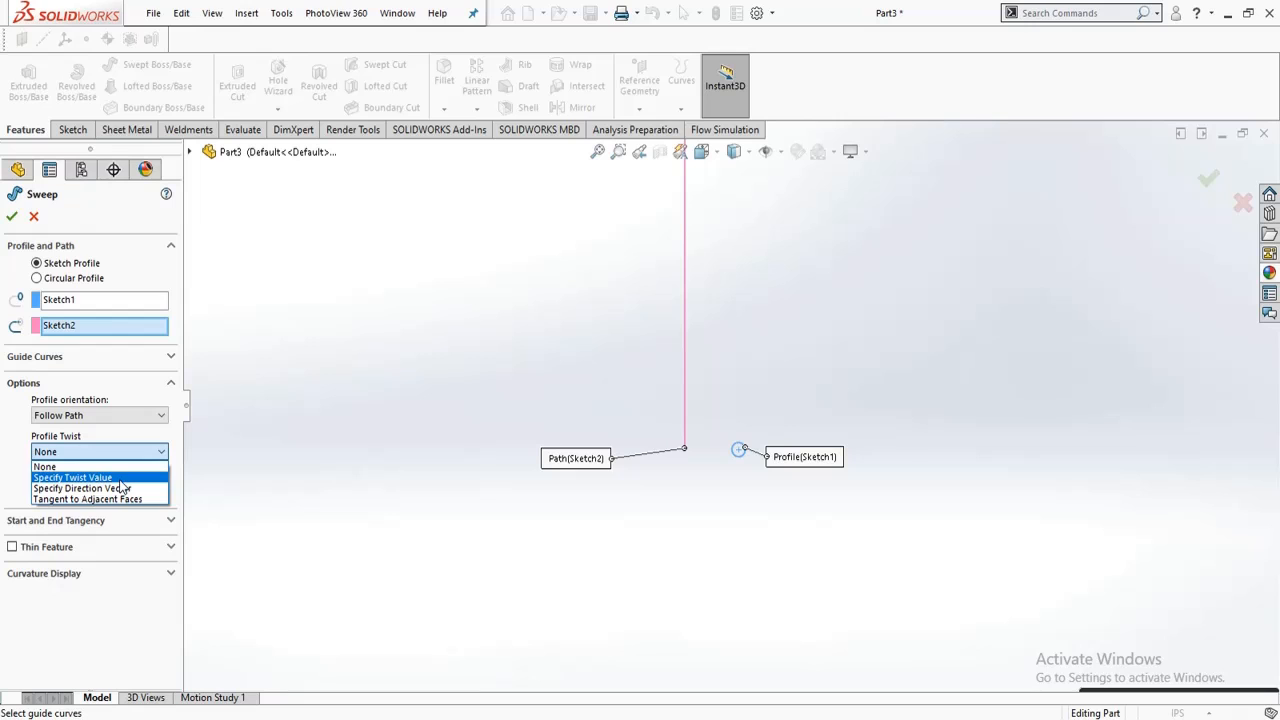
pyautogui.click(100, 478)
pyautogui.scroll(3, 594, 634)
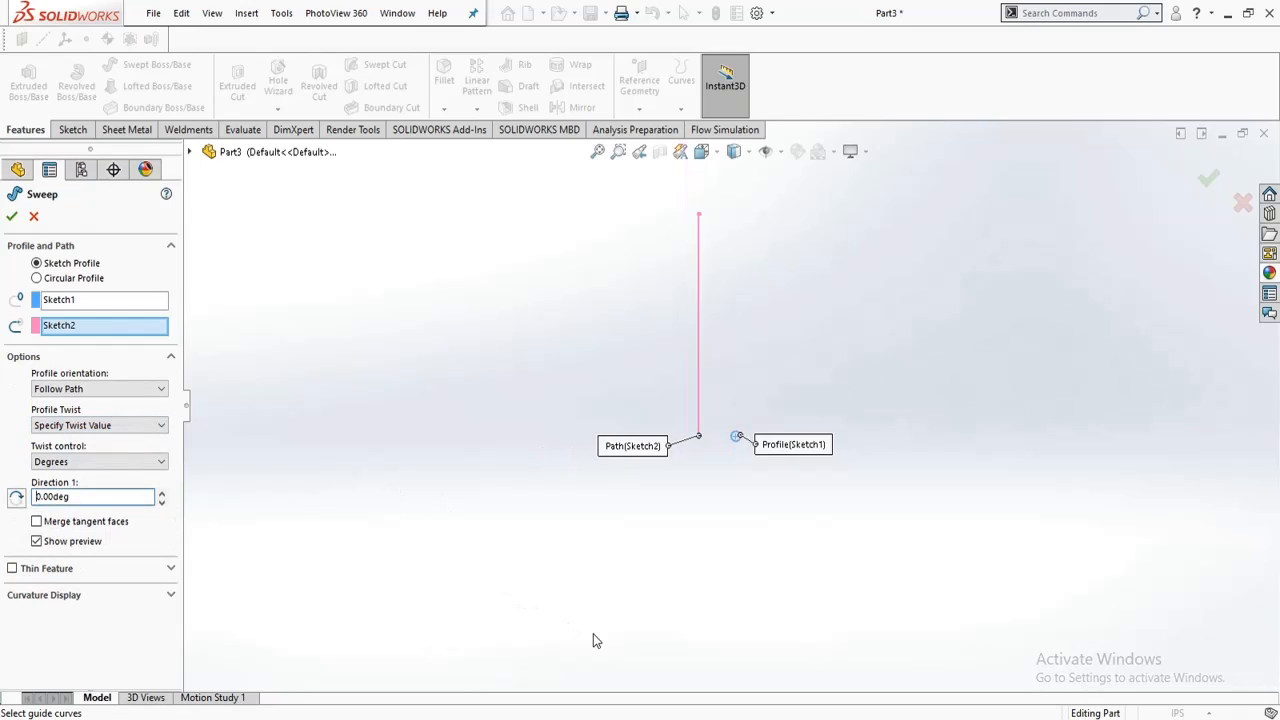
pyautogui.scroll(-3, 499, 453)
pyautogui.scroll(-3, 892, 325)
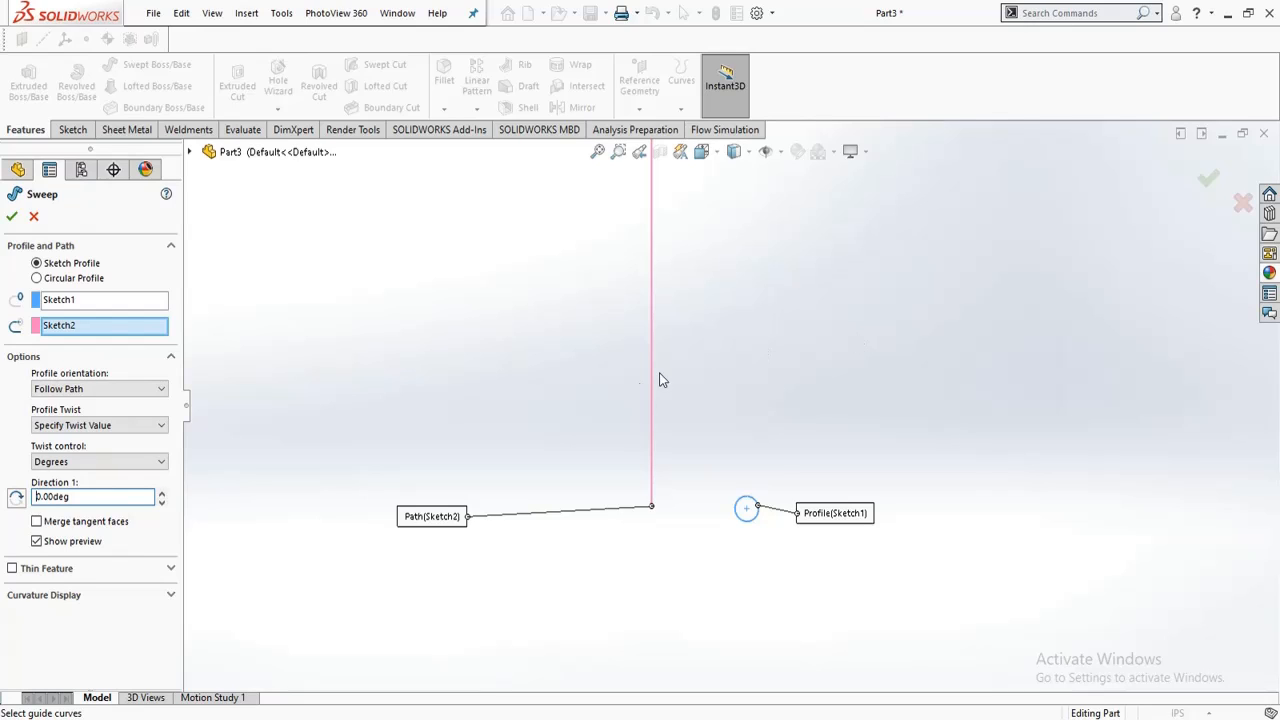
# Step: Try sweep twist angles of 360 and 720 degrees
pyautogui.moveTo(85, 498); pyautogui.dragTo(8, 505)
pyautogui.write('360')
pyautogui.press('Return')
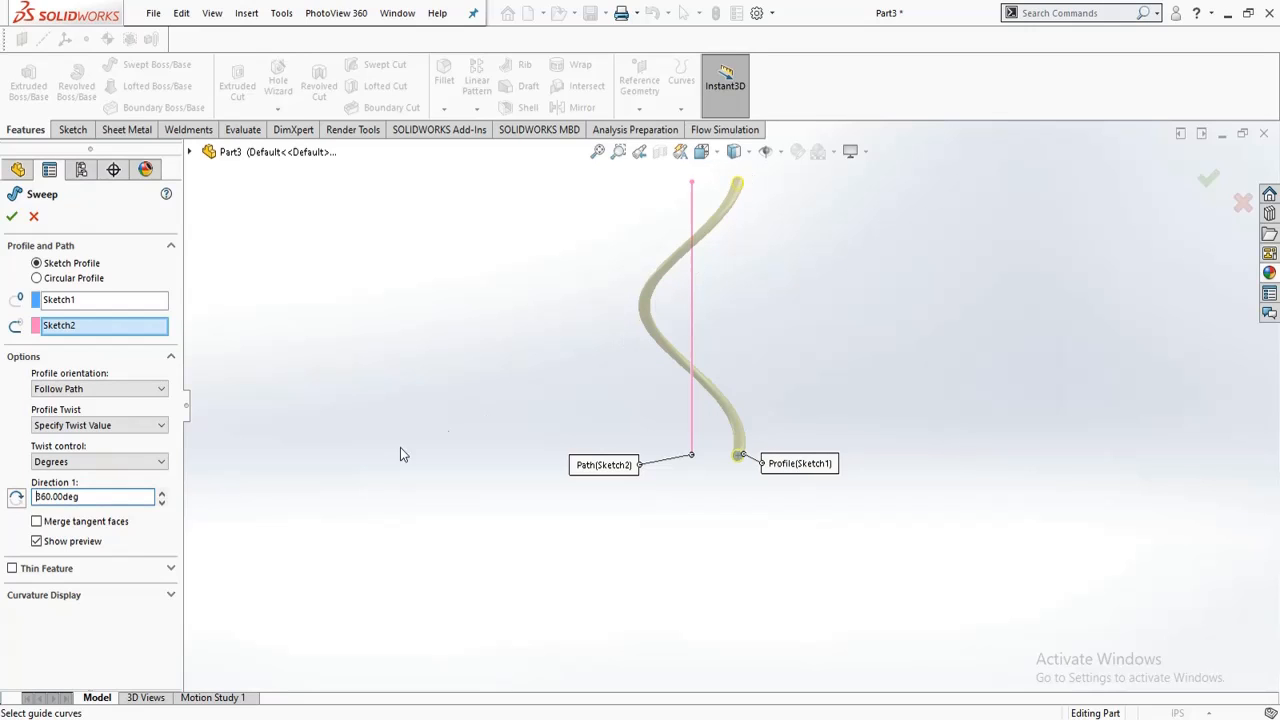
pyautogui.moveTo(122, 496); pyautogui.dragTo(9, 496)
pyautogui.write('720')
pyautogui.press('Return')
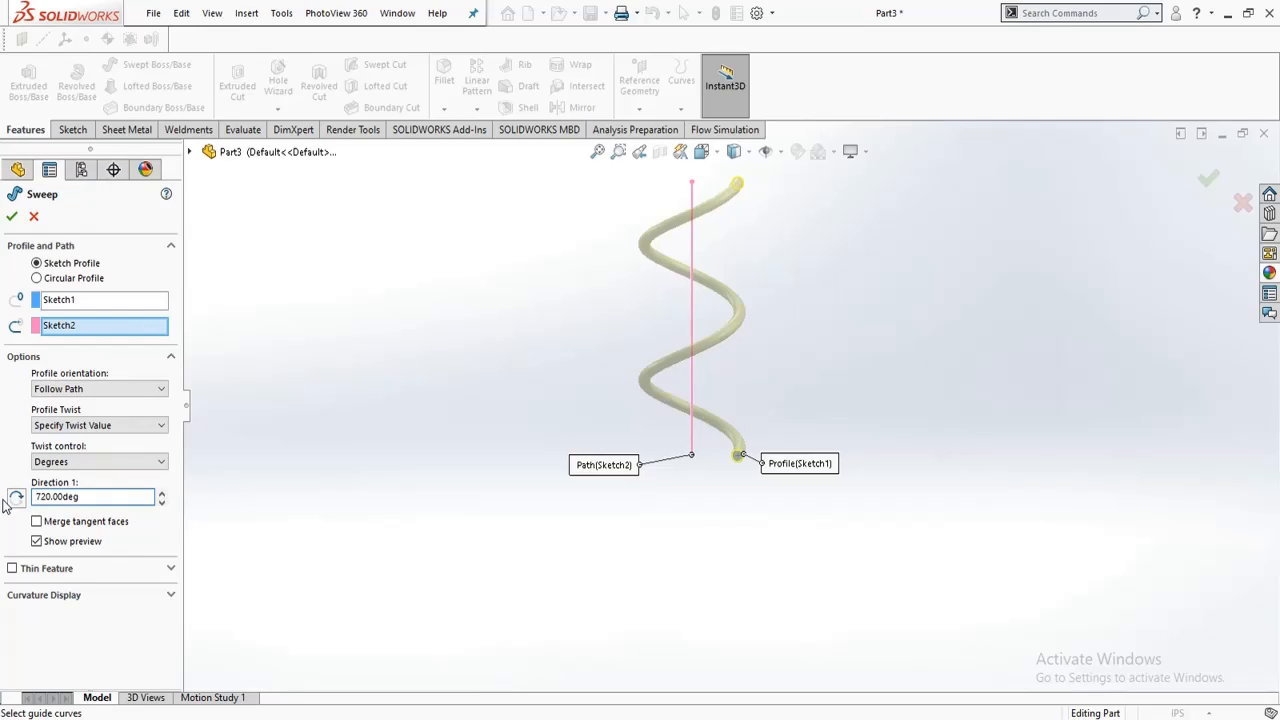
# Step: Change the sweep's twist control to Revolutions, set 11 revolutions and complete the sweep
pyautogui.click(45, 428)
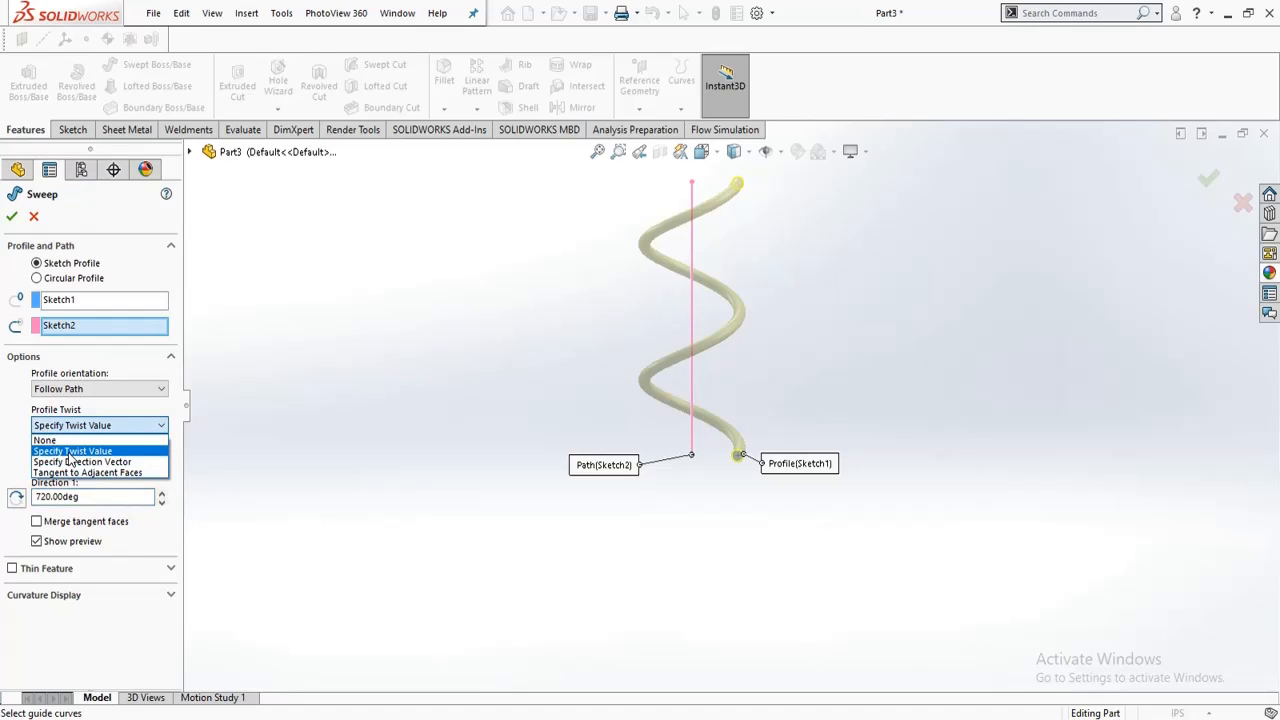
pyautogui.click(70, 452)
pyautogui.click(72, 461)
pyautogui.click(73, 498)
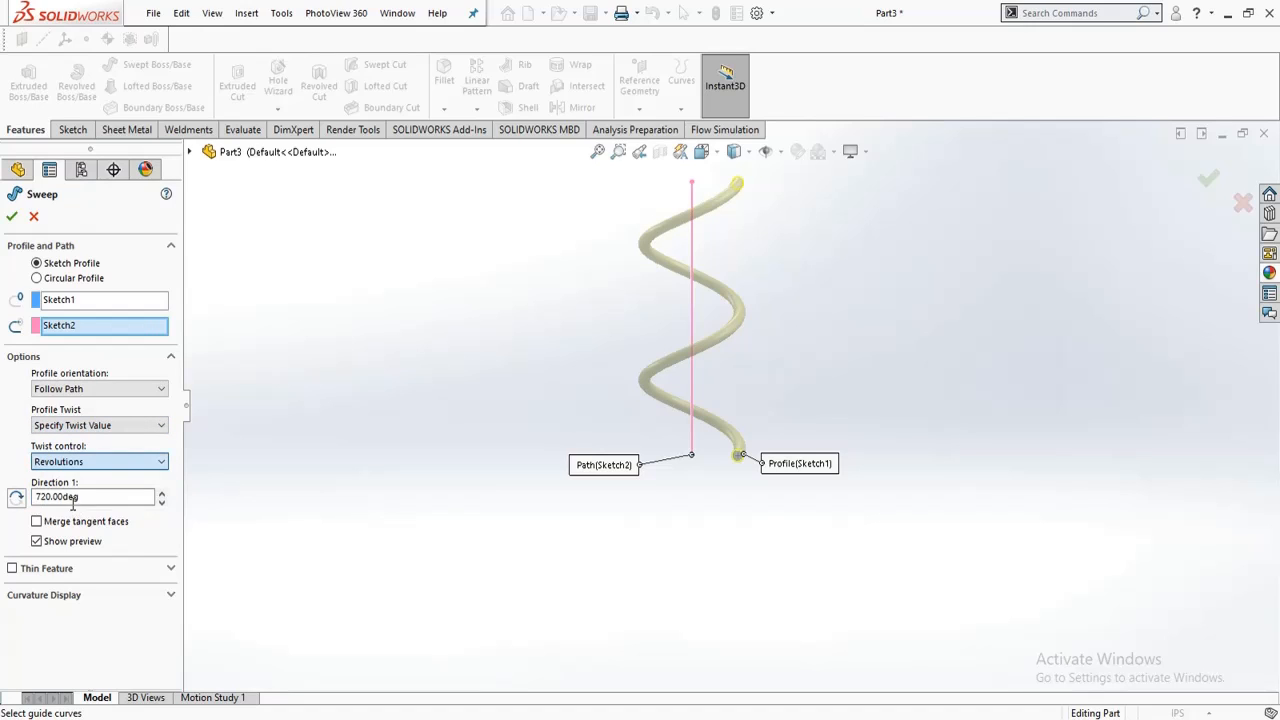
pyautogui.moveTo(72, 498); pyautogui.dragTo(18, 495)
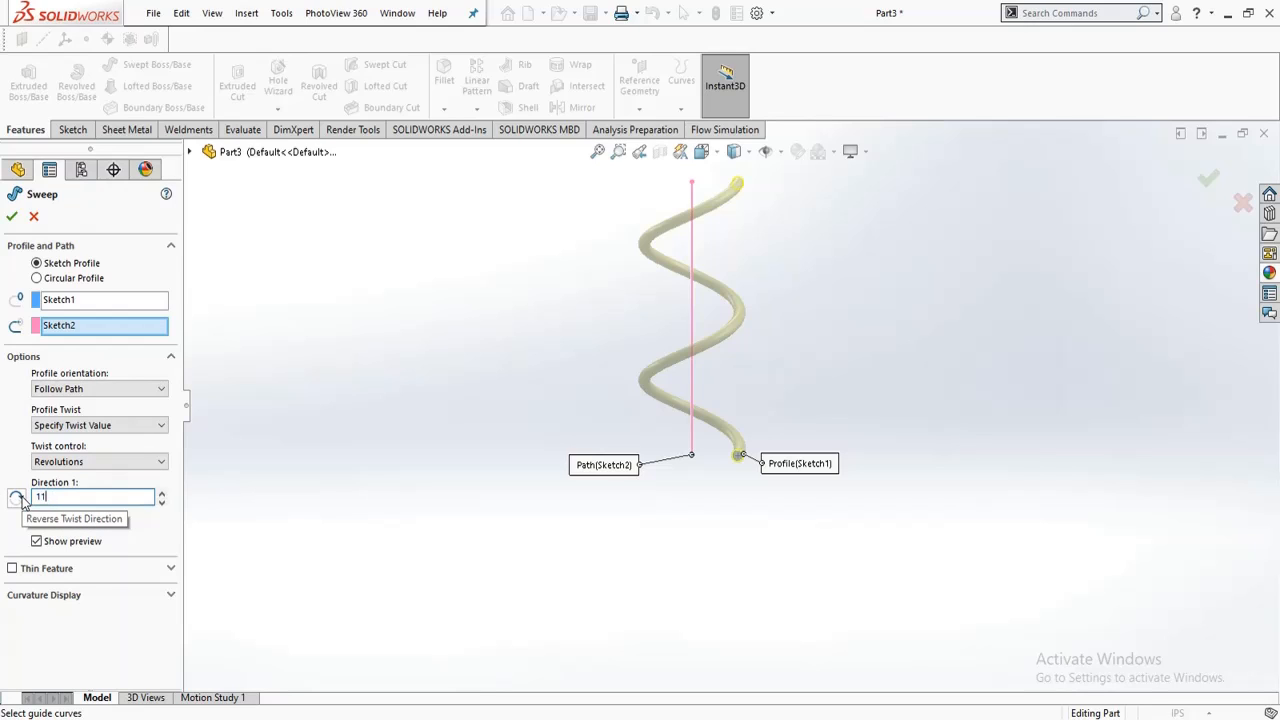
pyautogui.write('11')
pyautogui.press('Return')
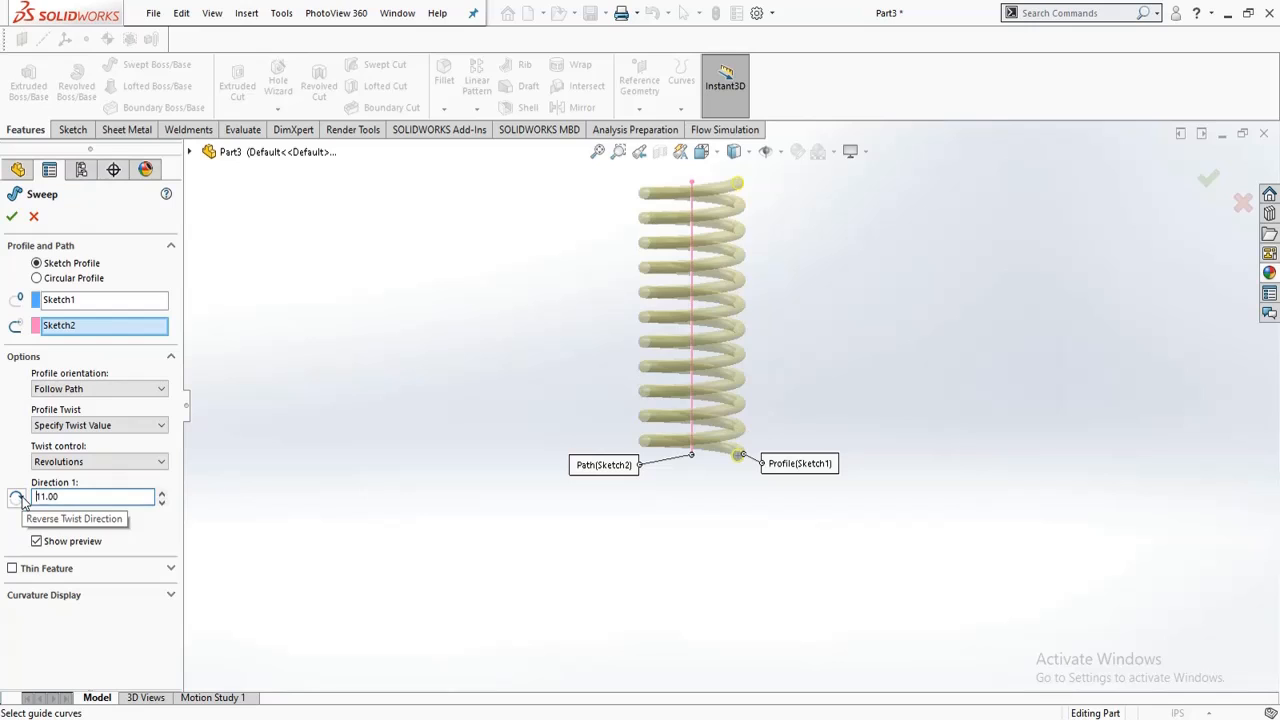
pyautogui.scroll(3, 644, 332)
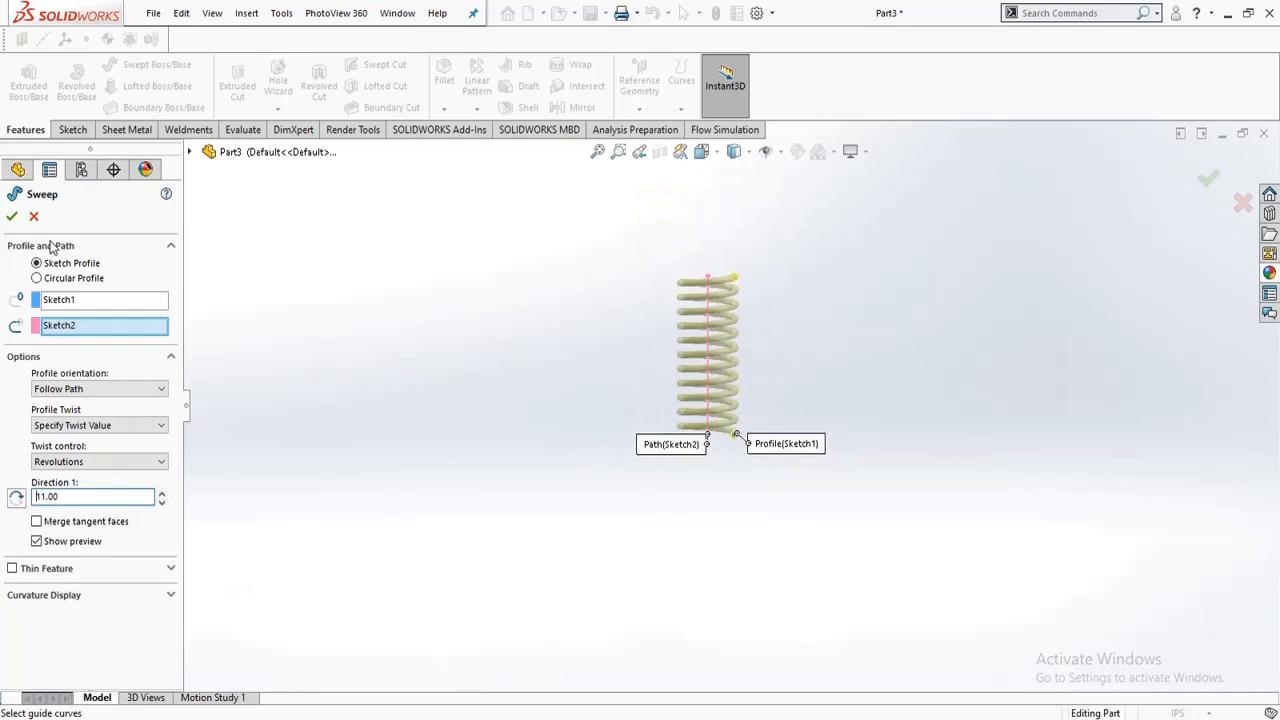
pyautogui.click(11, 216)
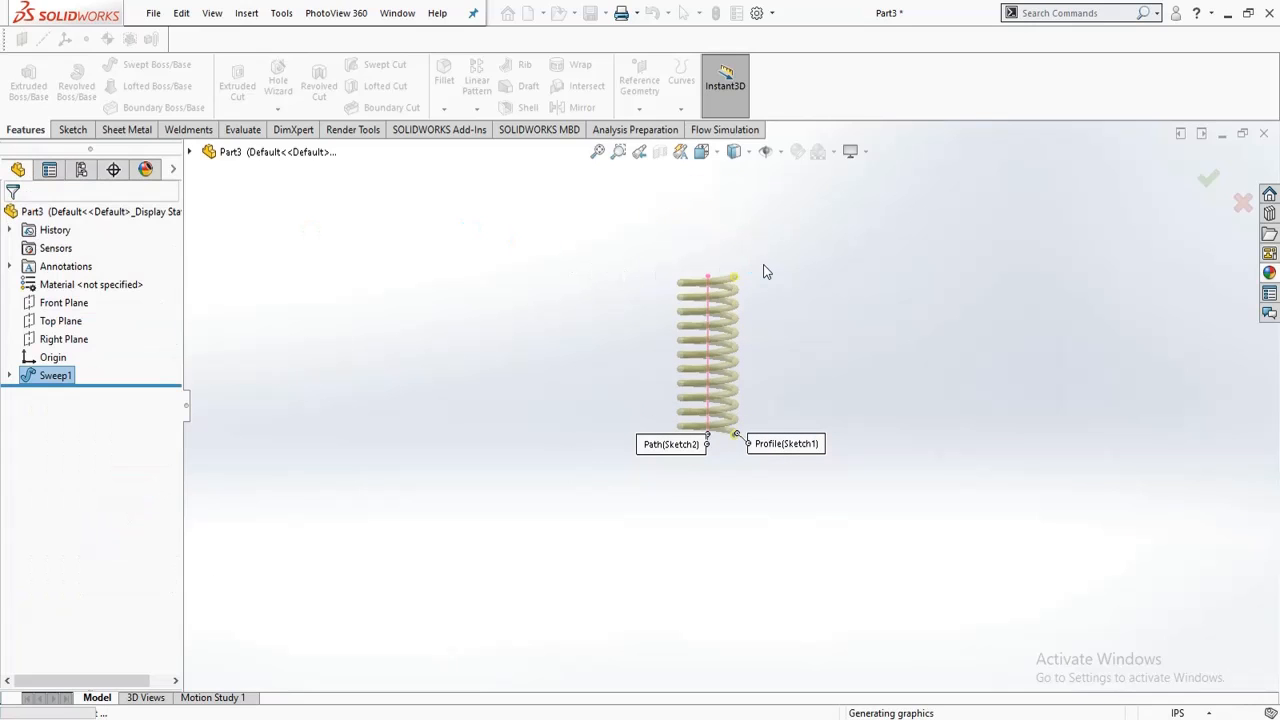
# Step: Start a sketch on the circular end face of the spring's lowest coil and view it face-on
pyautogui.scroll(-5, 772, 420)
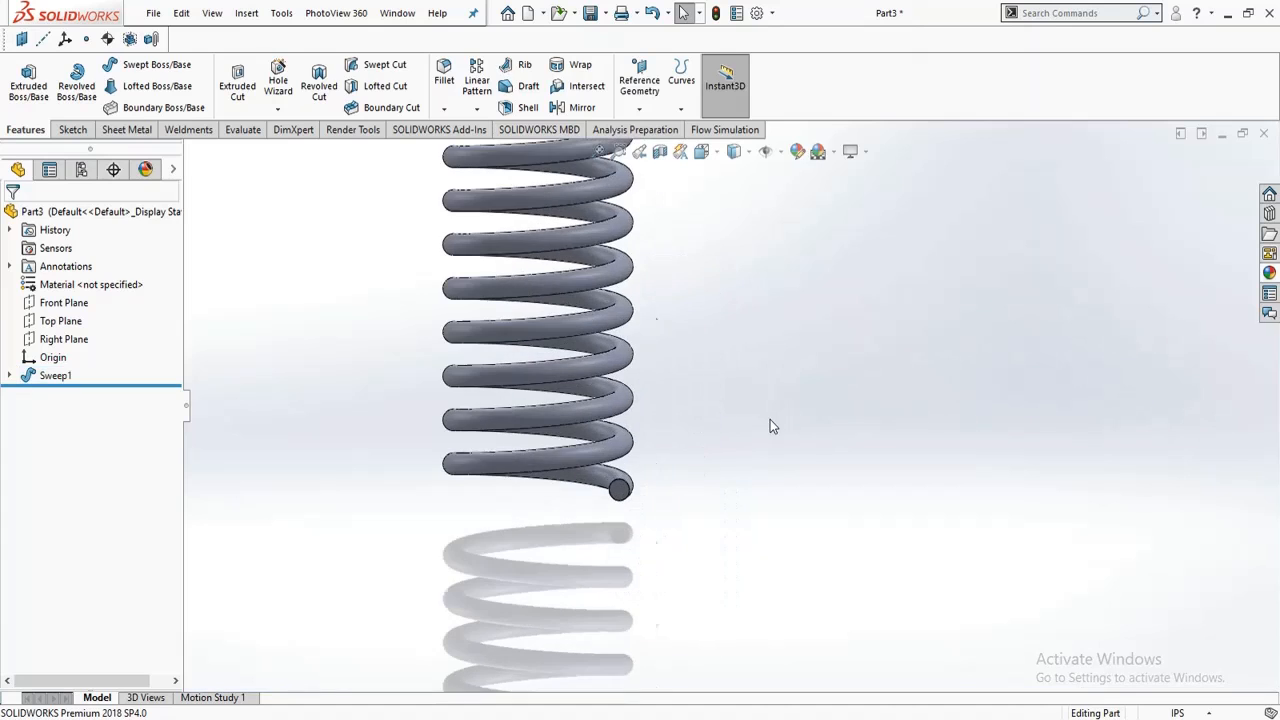
pyautogui.scroll(-3, 555, 545)
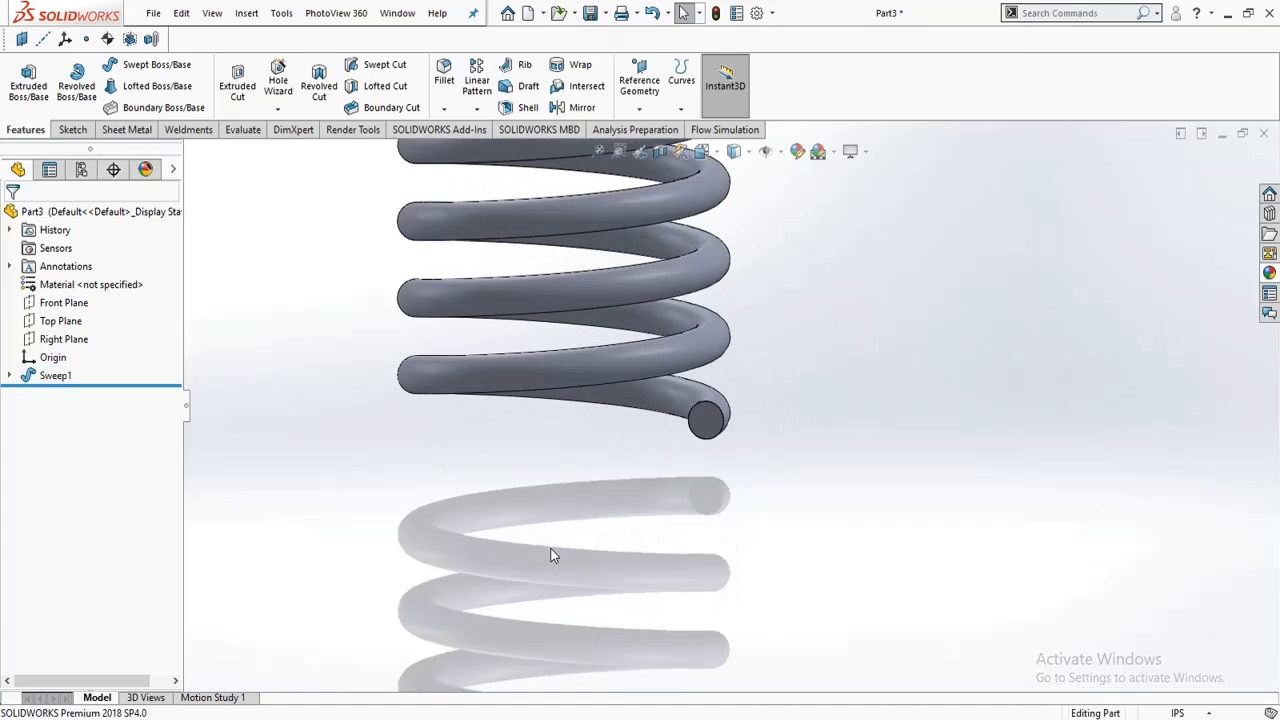
pyautogui.scroll(-3, 586, 513)
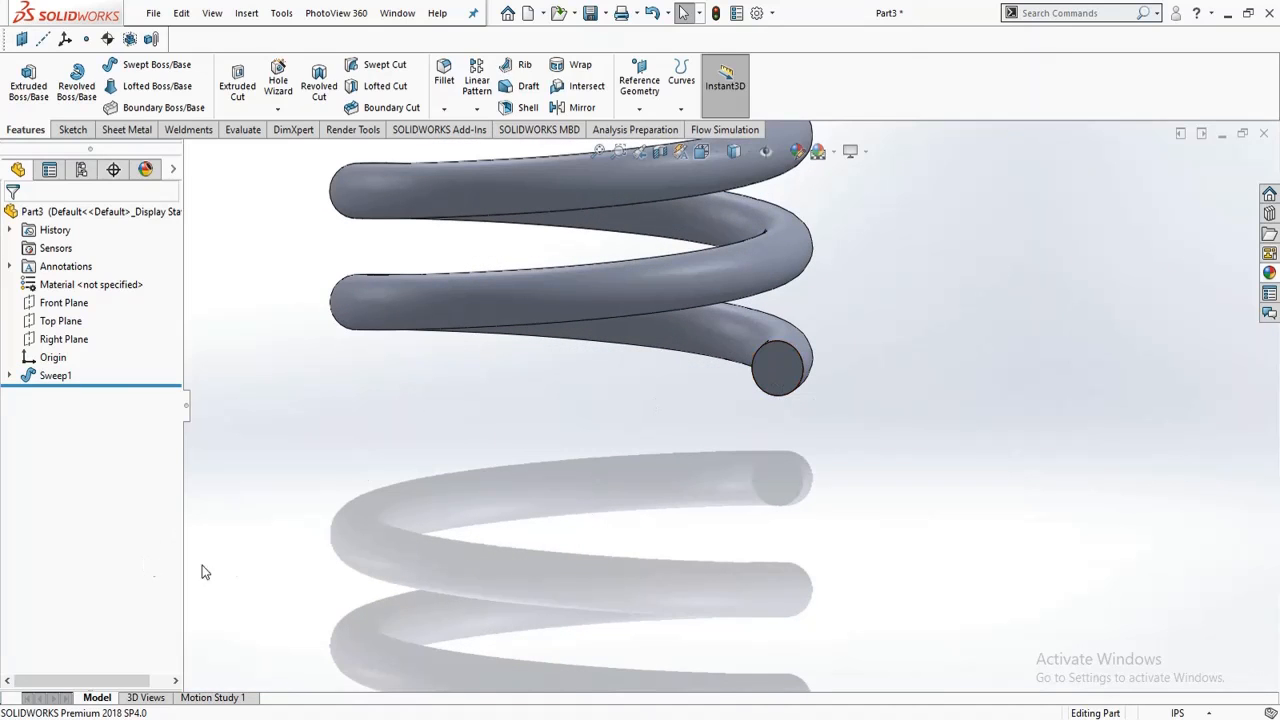
pyautogui.click(772, 365)
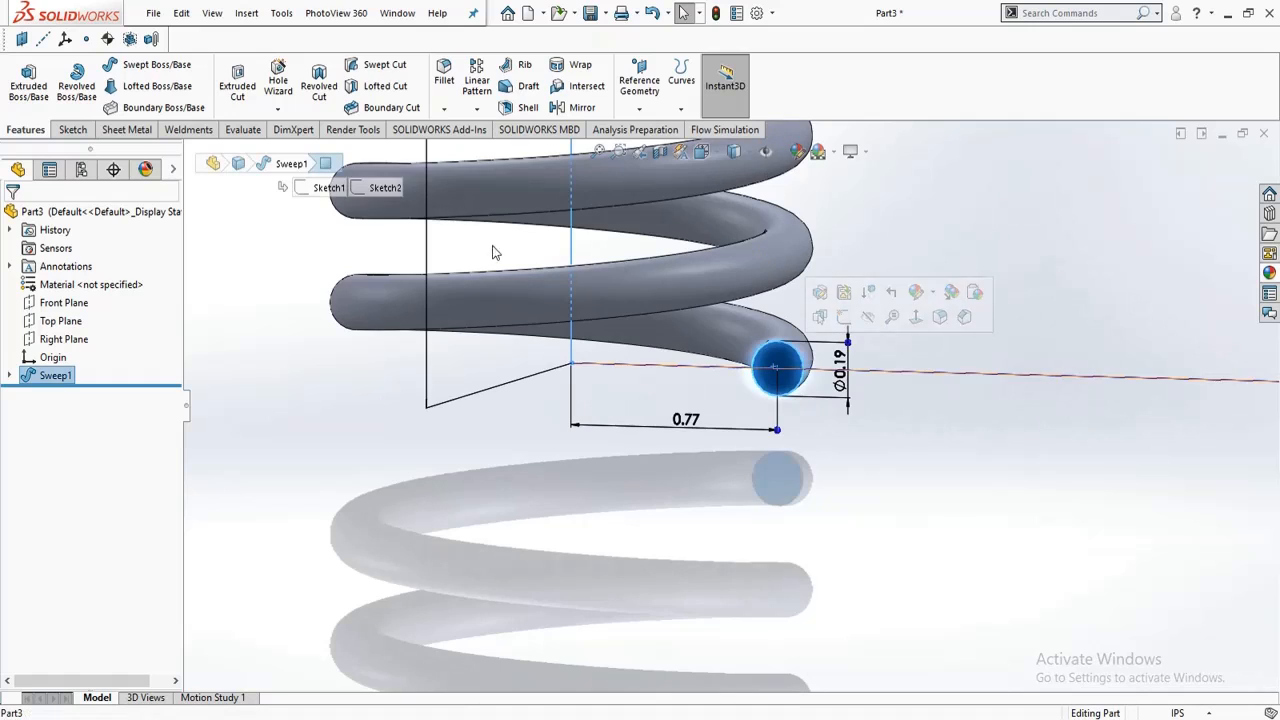
pyautogui.click(72, 130)
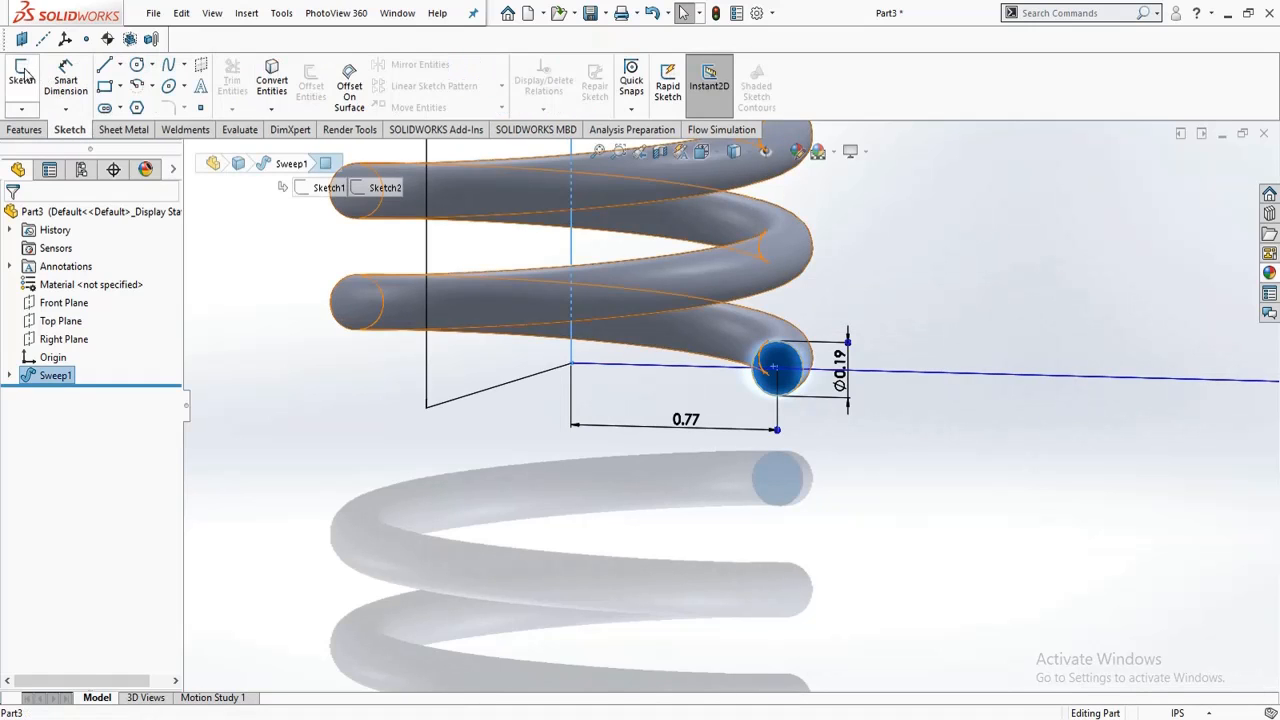
pyautogui.click(22, 78)
pyautogui.click(60, 393)
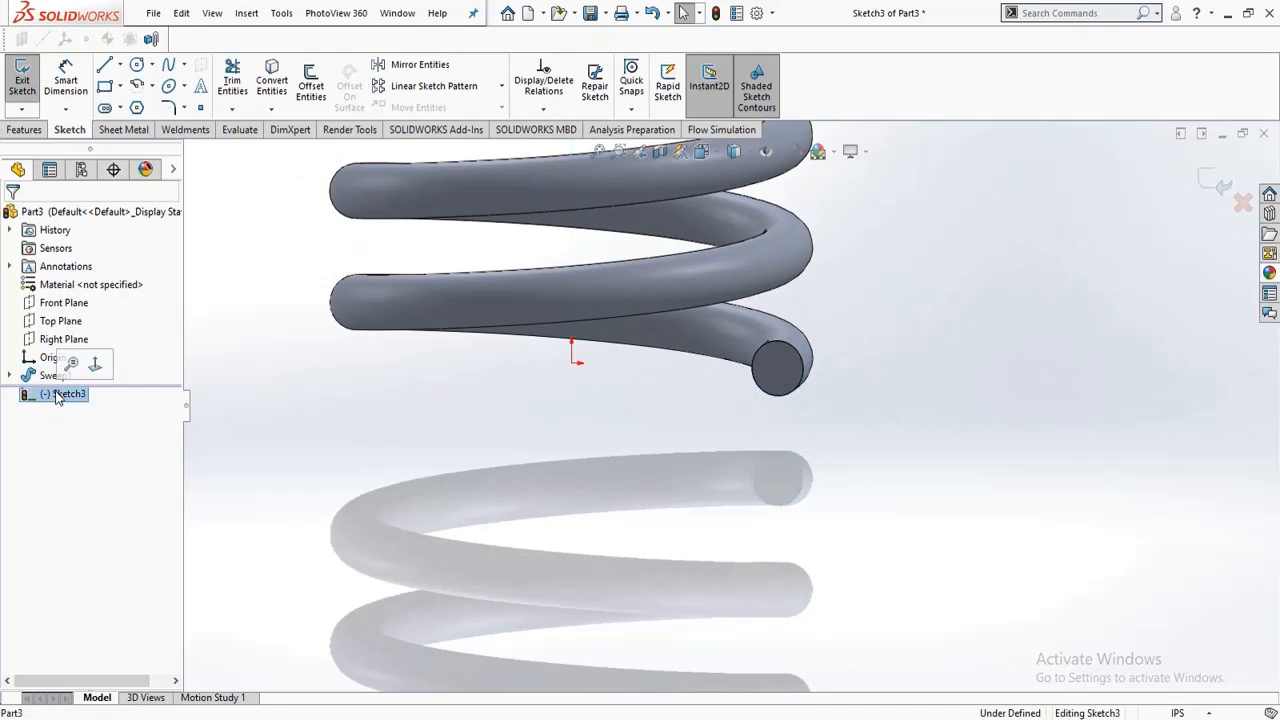
pyautogui.click(96, 362)
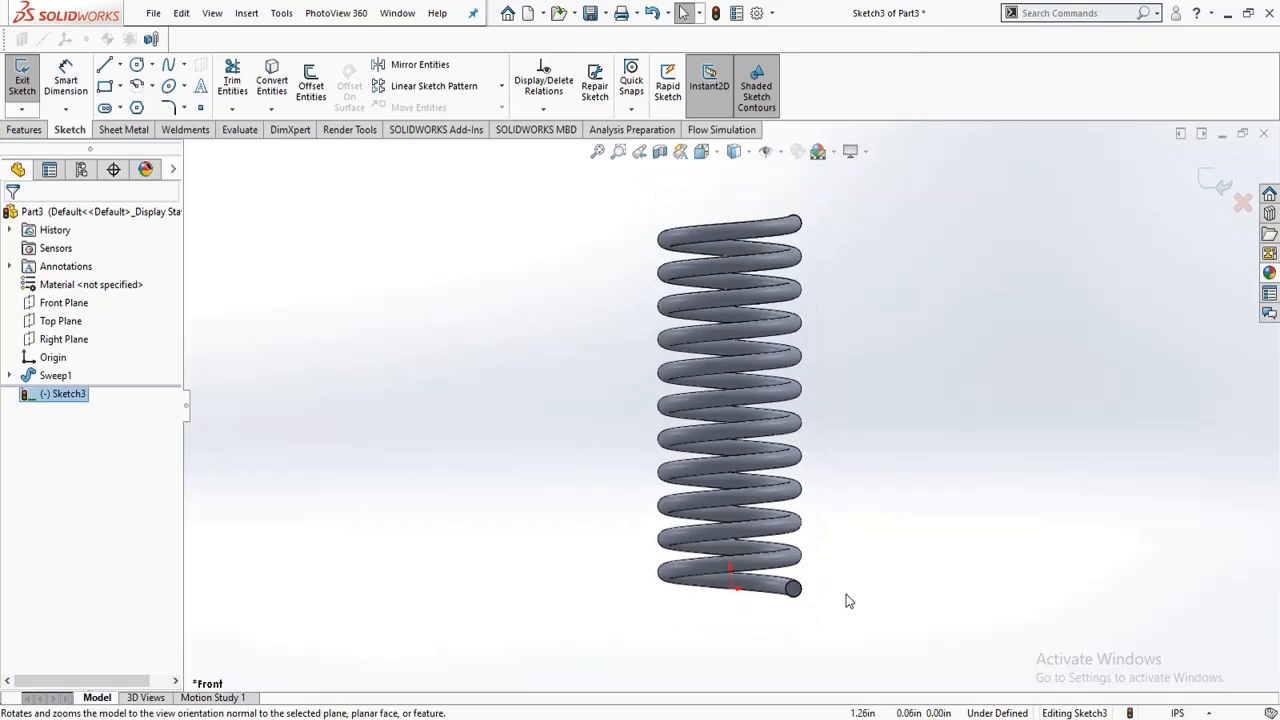
# Step: Sketch a corner rectangle about 1.56 by 0.35 in below the lowest coil, its upper edge level with the wire end's centre
pyautogui.scroll(-5, 886, 632)
pyautogui.scroll(-2, 592, 515)
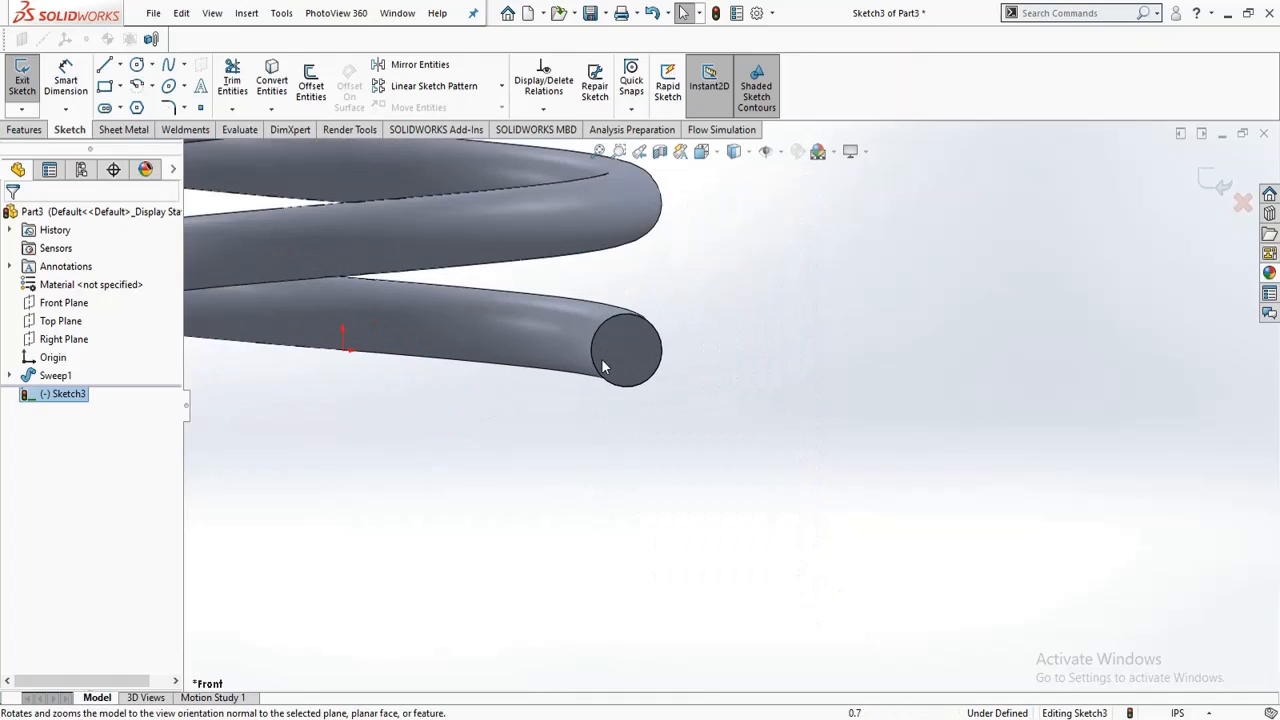
pyautogui.scroll(1, 783, 397)
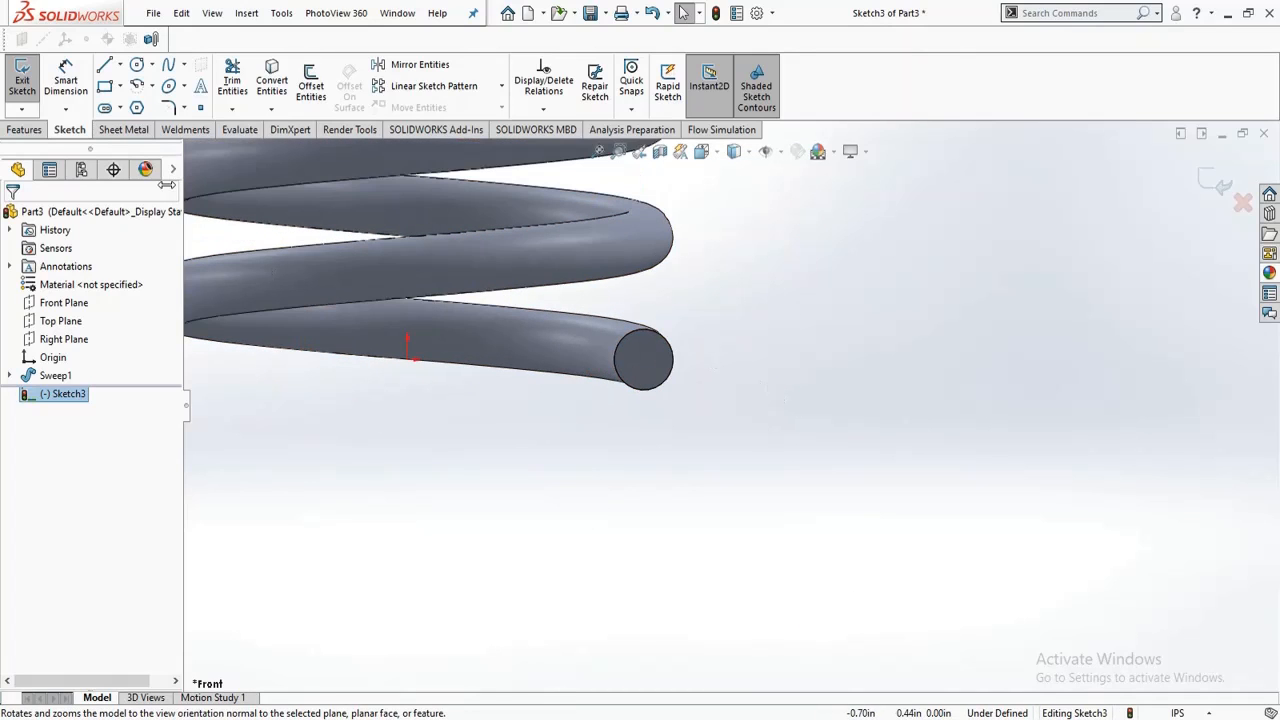
pyautogui.click(118, 88)
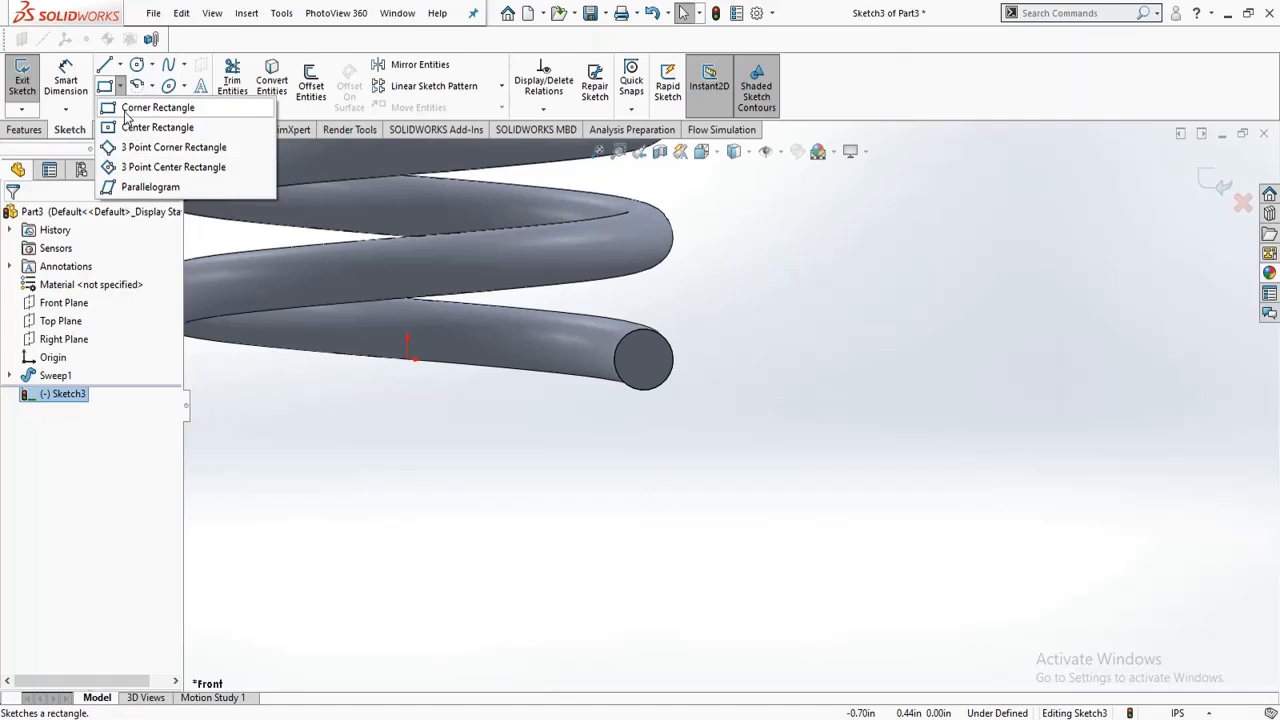
pyautogui.click(130, 108)
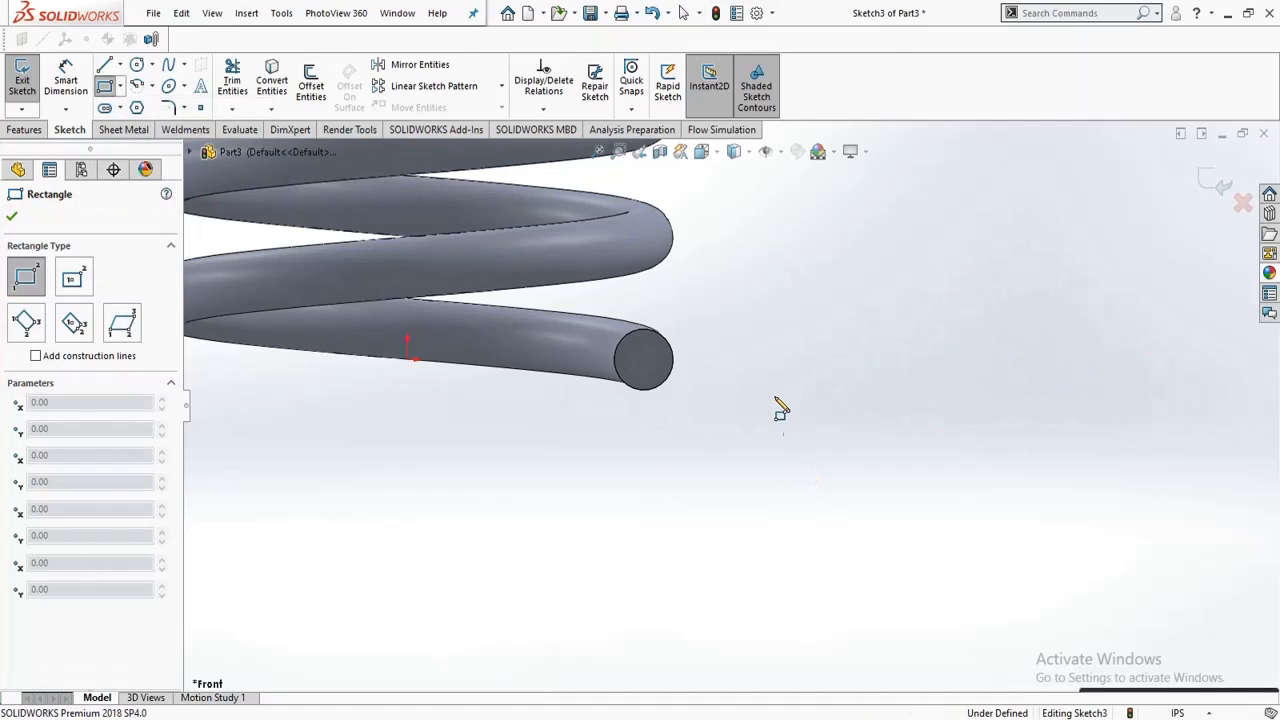
pyautogui.click(814, 471)
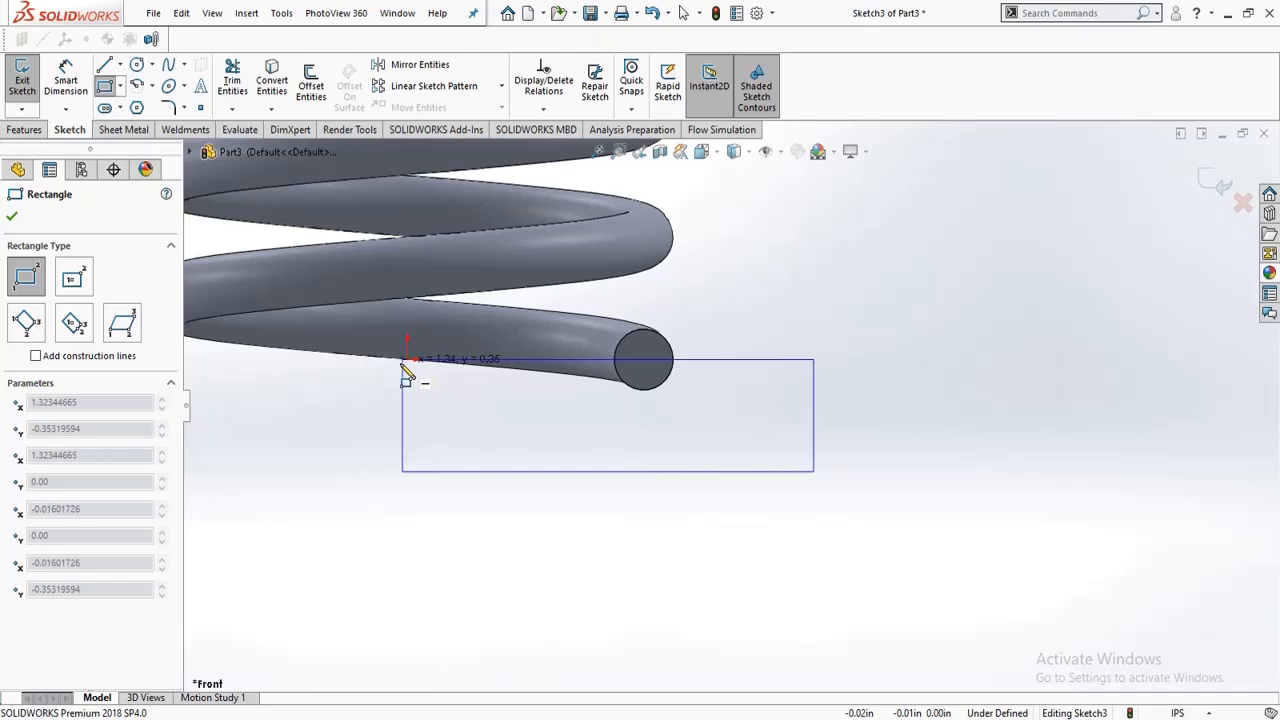
pyautogui.click(335, 361)
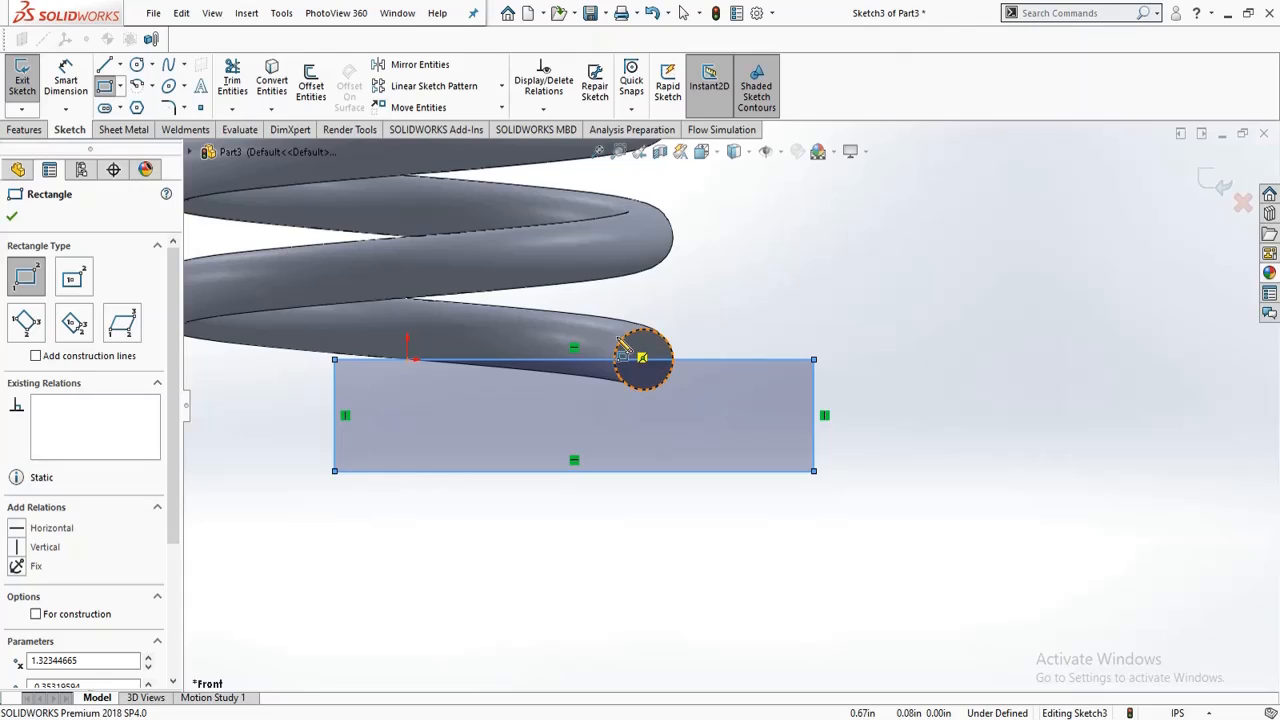
pyautogui.scroll(-1, 624, 350)
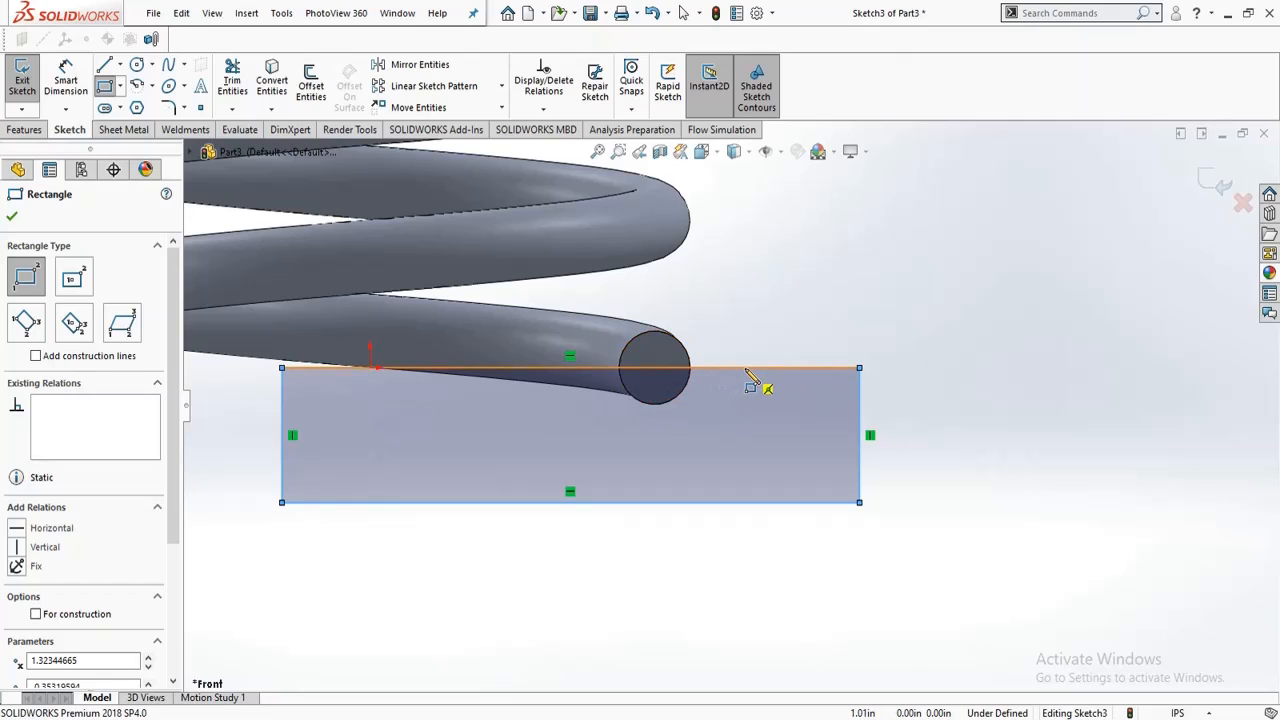
pyautogui.press('Escape')
# Step: Examine how the rectangle's upper edge aligns with the wire's circular end face at the lowest coil
pyautogui.scroll(-2, 677, 371)
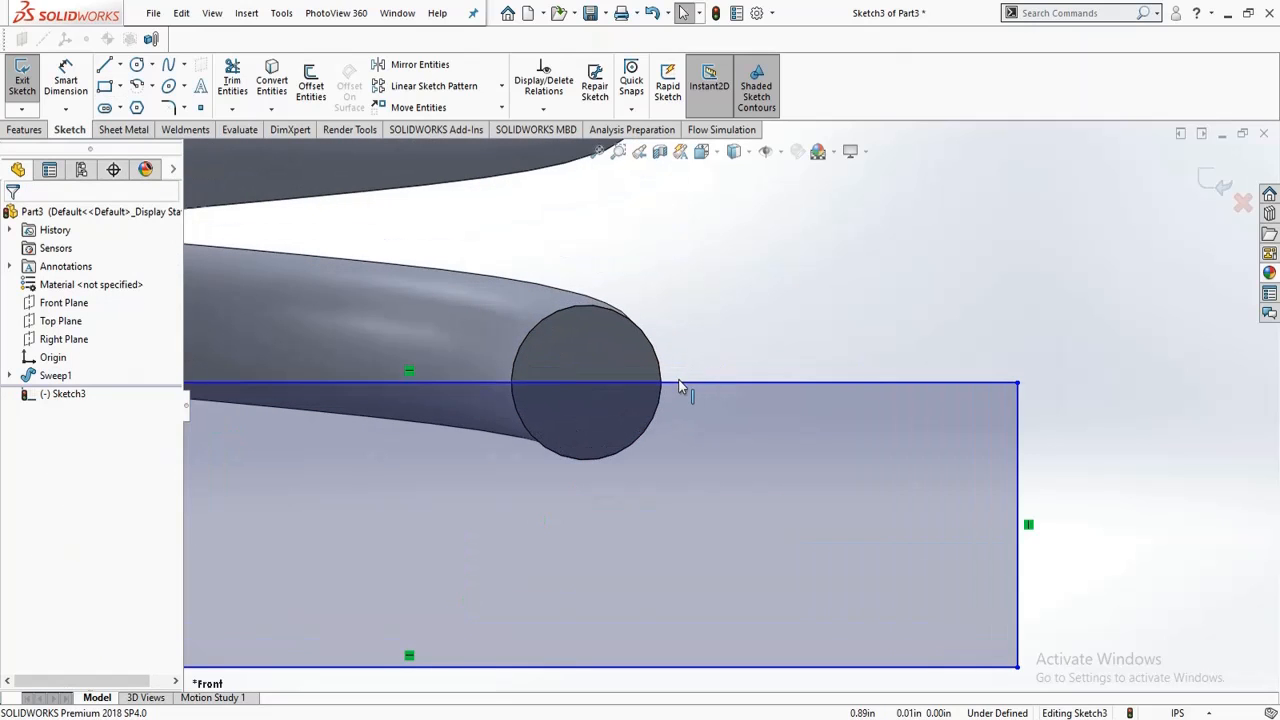
pyautogui.click(572, 382)
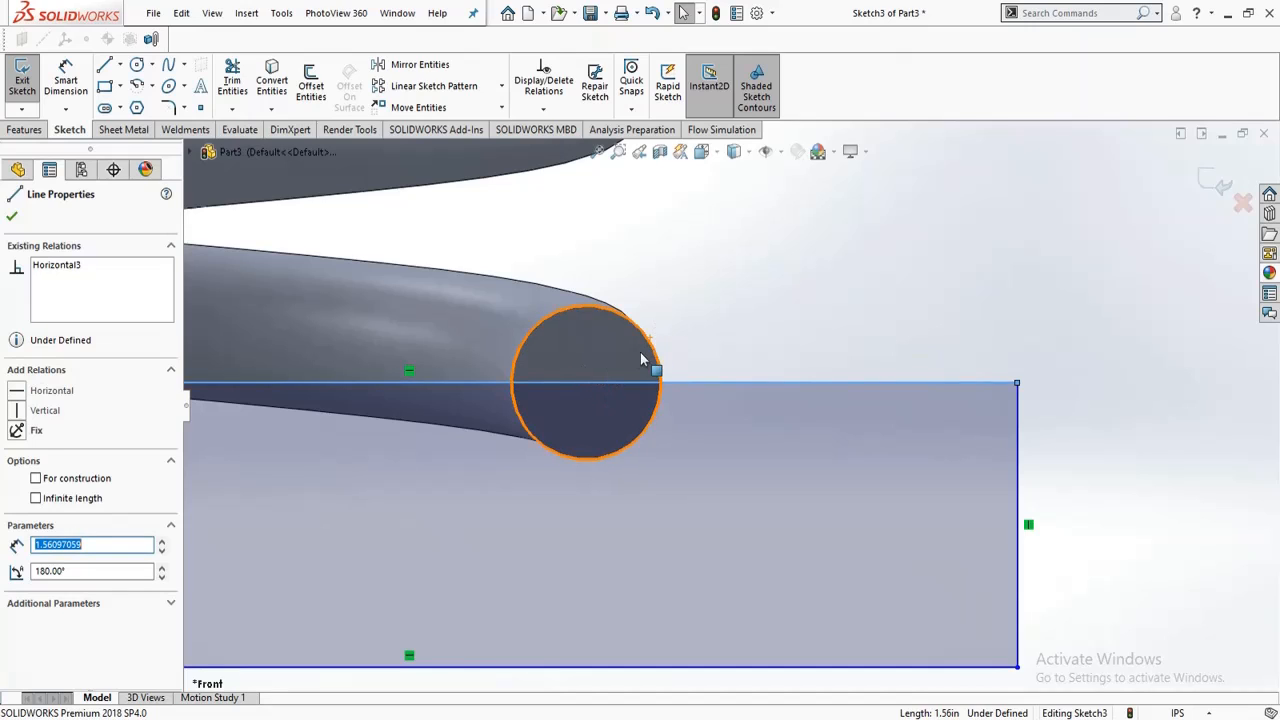
pyautogui.press('Escape')
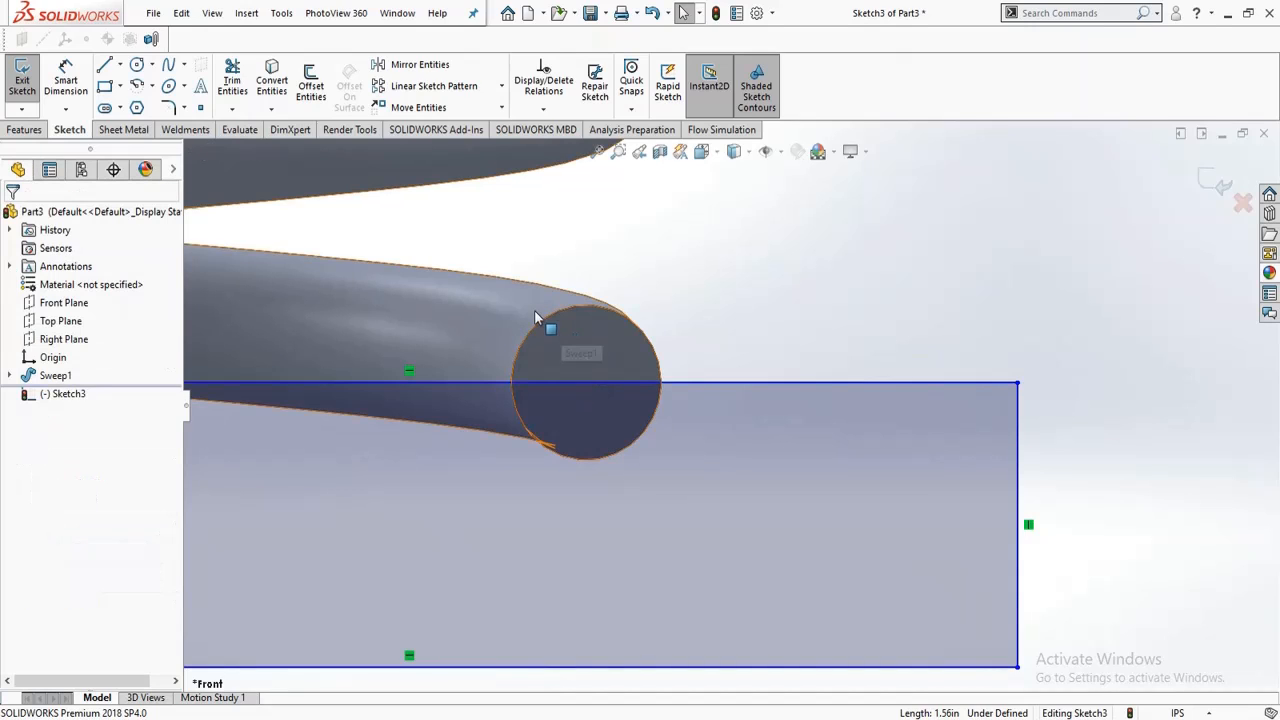
pyautogui.click(537, 336)
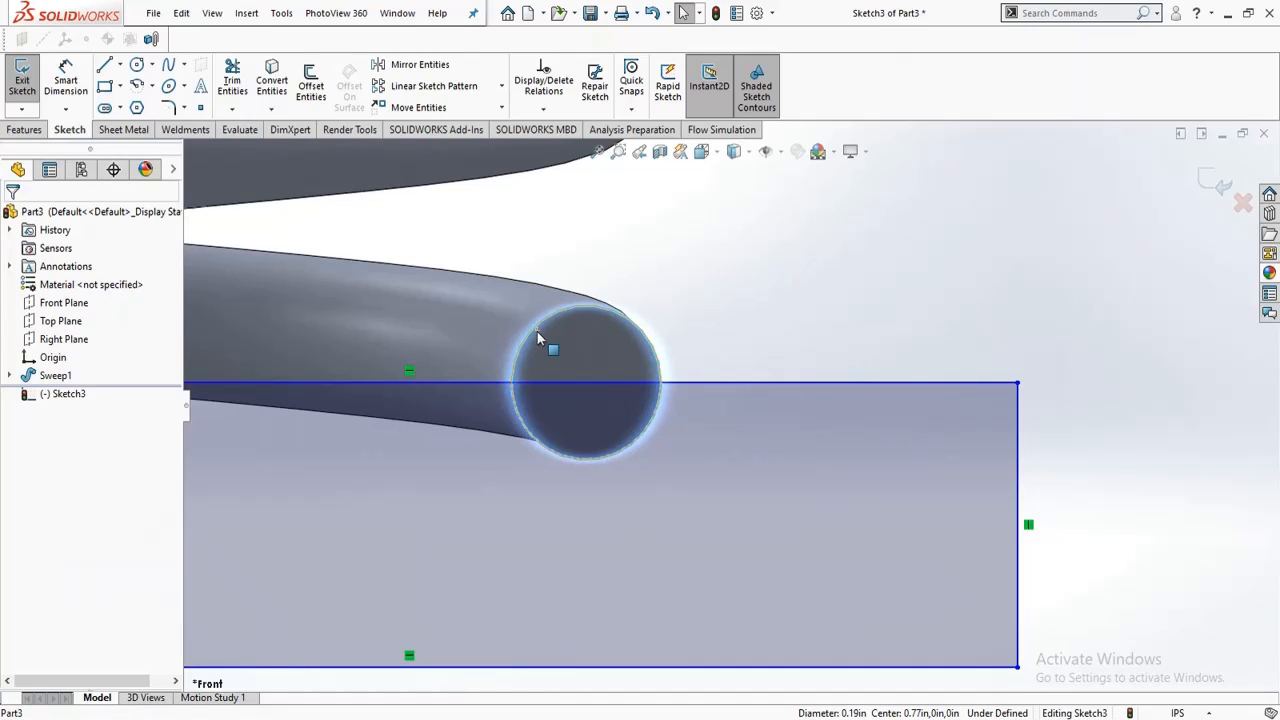
pyautogui.click(891, 312)
pyautogui.scroll(4, 890, 311)
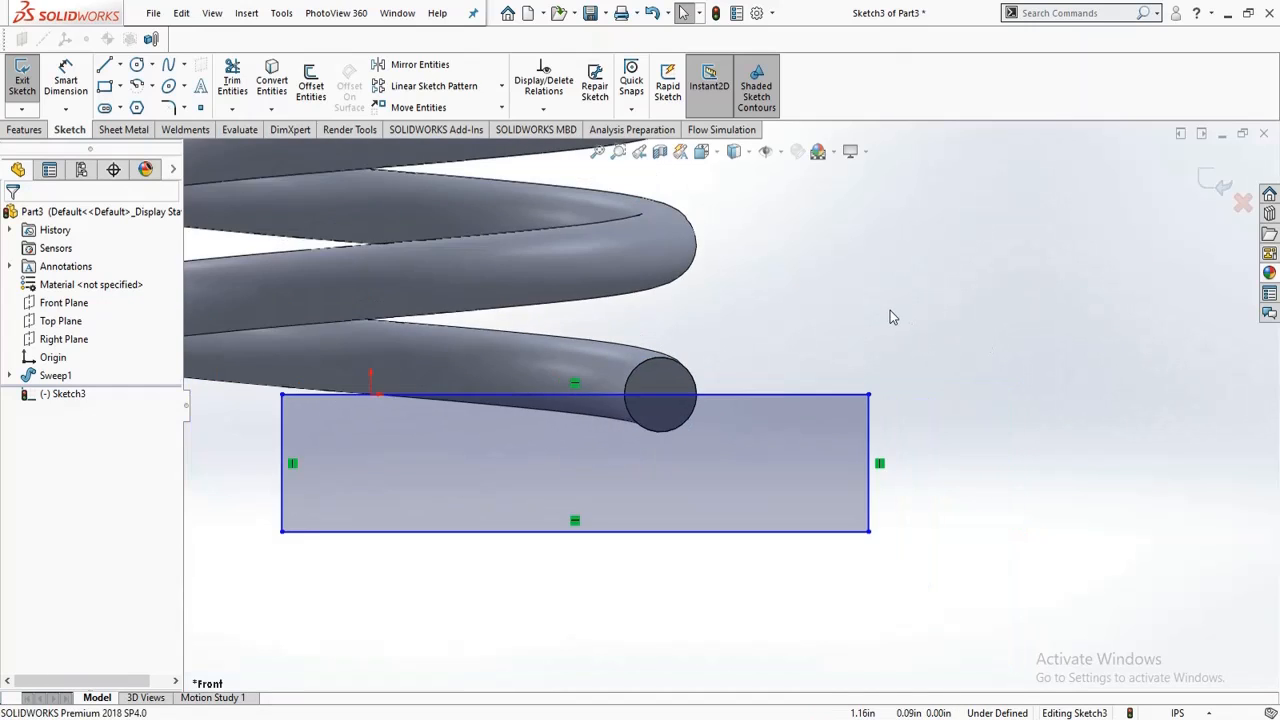
pyautogui.scroll(2, 890, 313)
pyautogui.scroll(2, 717, 332)
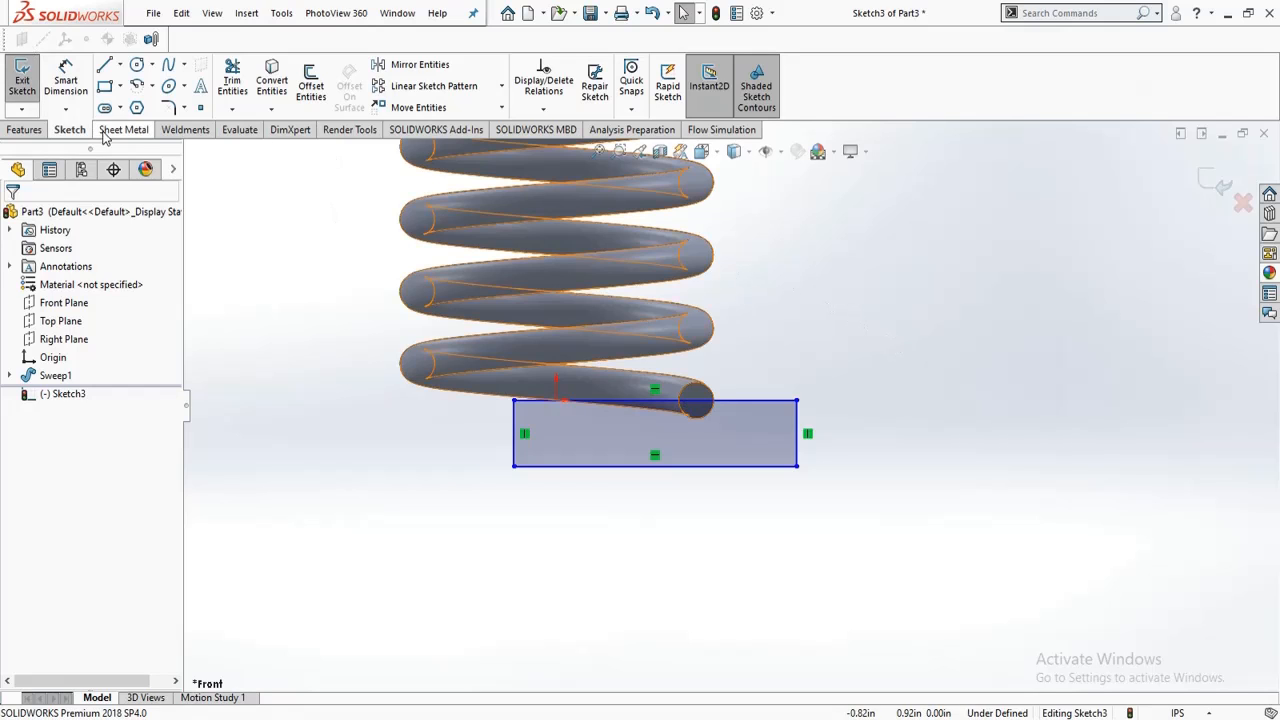
# Step: Close the rectangle sketch and make an extruded cut with it, Through All - Both, to flatten the spring's lower end
pyautogui.click(22, 80)
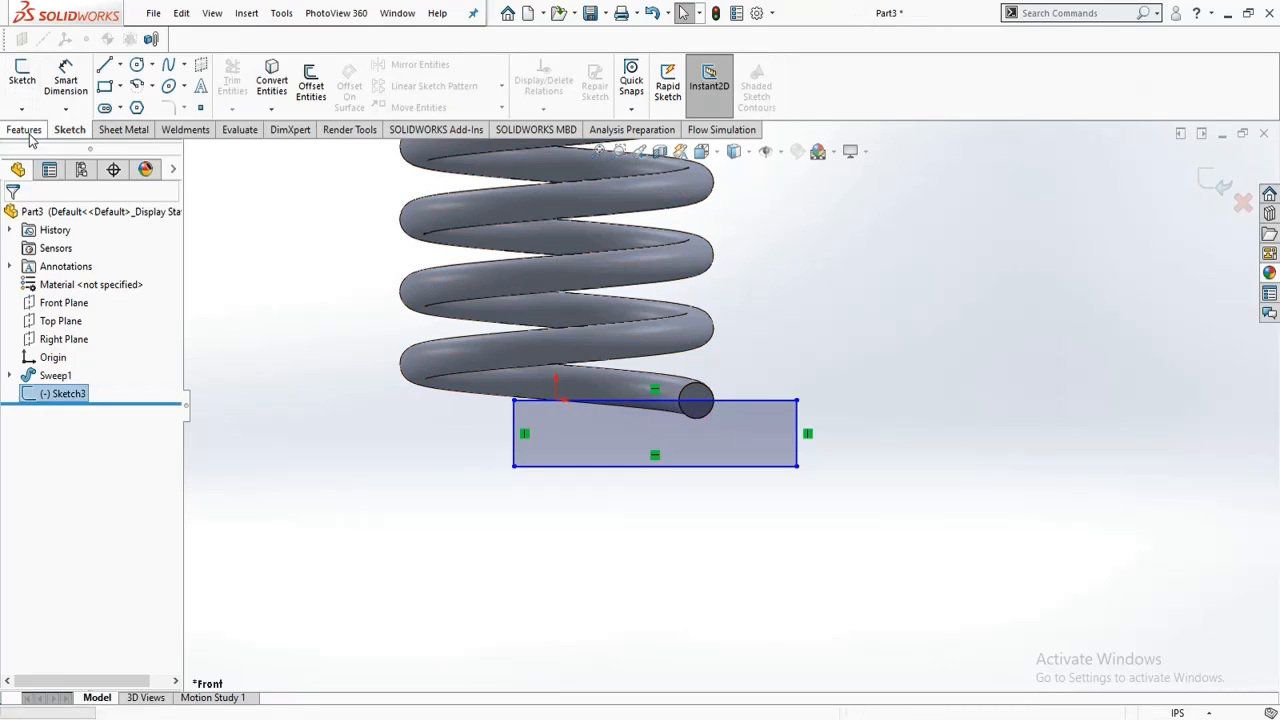
pyautogui.click(25, 130)
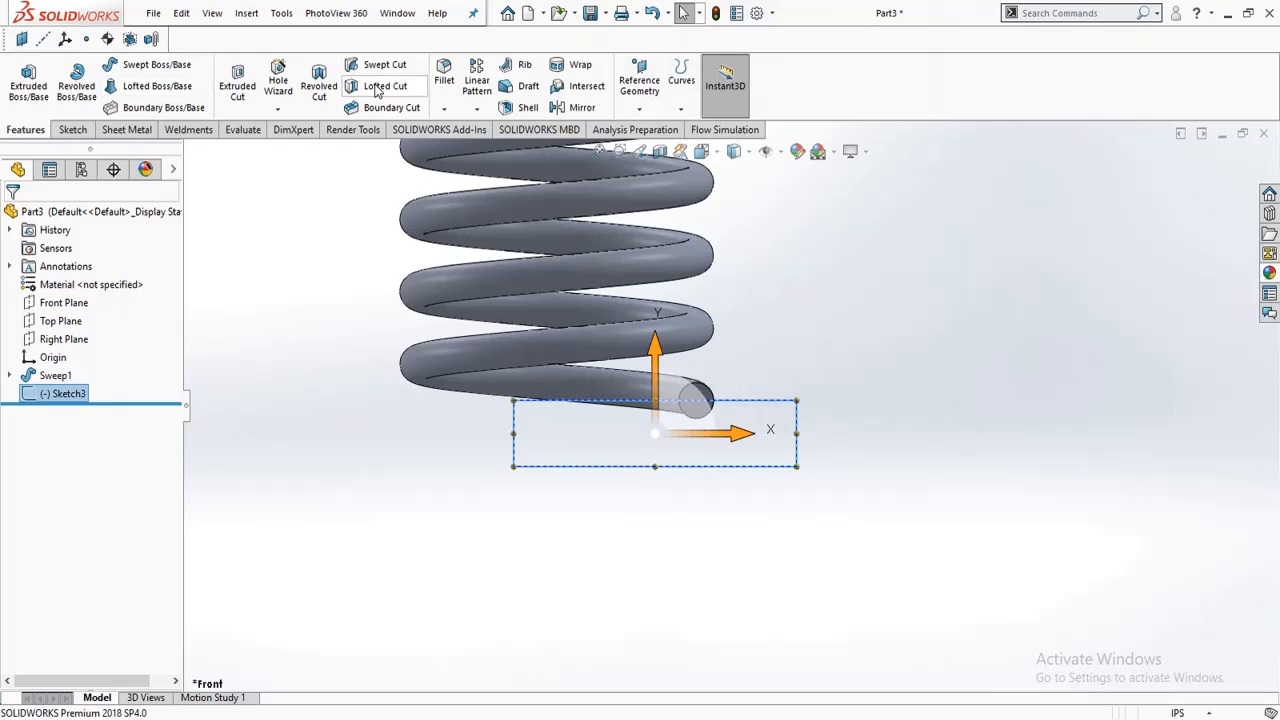
pyautogui.click(237, 82)
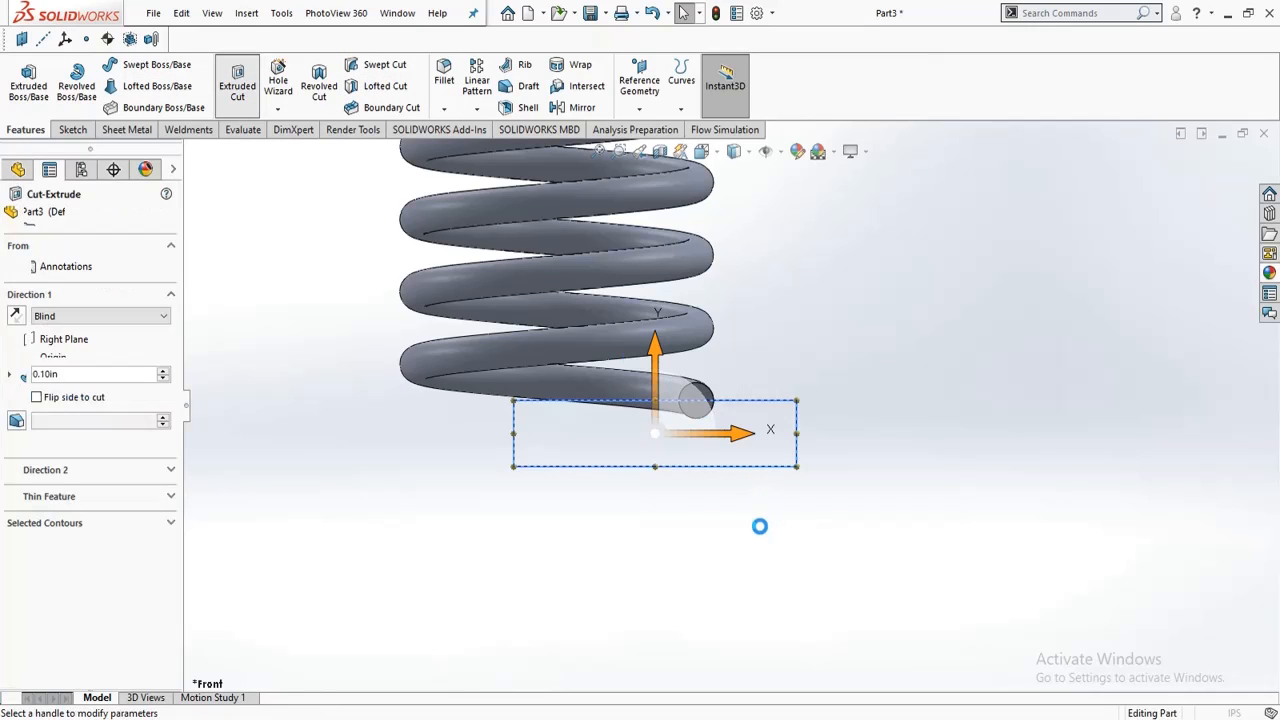
pyautogui.moveTo(763, 534); pyautogui.dragTo(571, 540, button='middle')
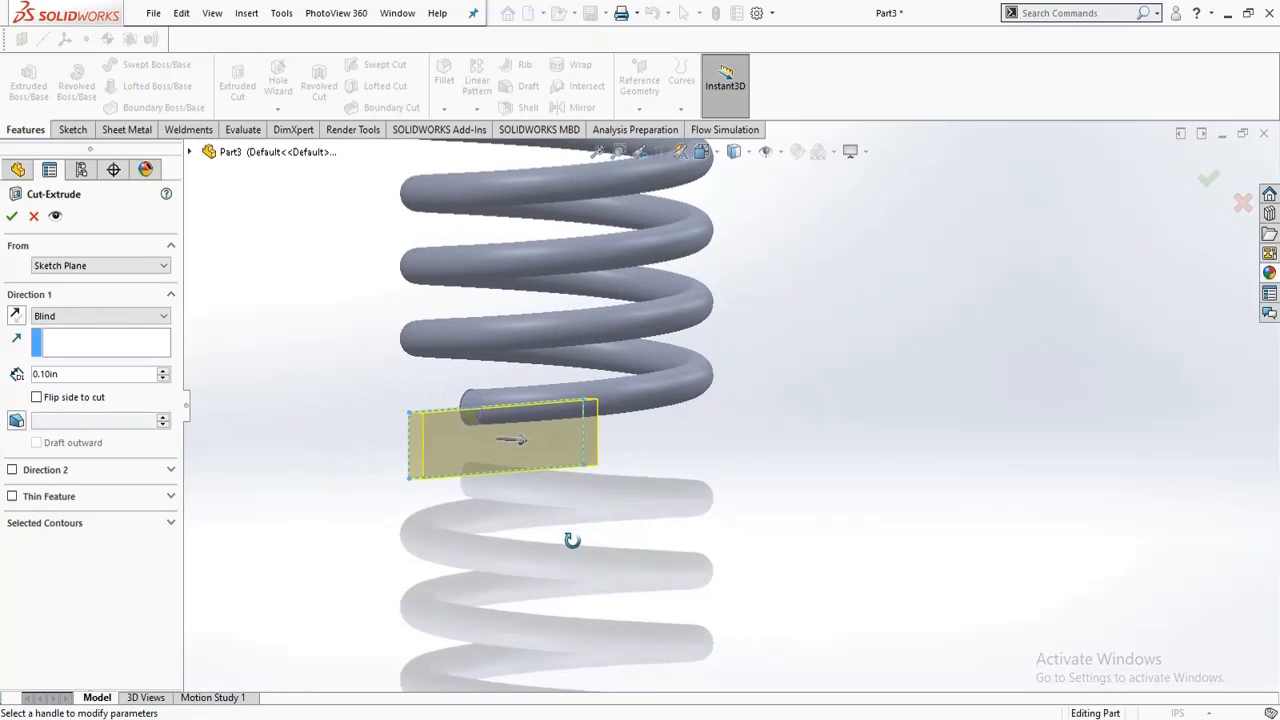
pyautogui.click(77, 315)
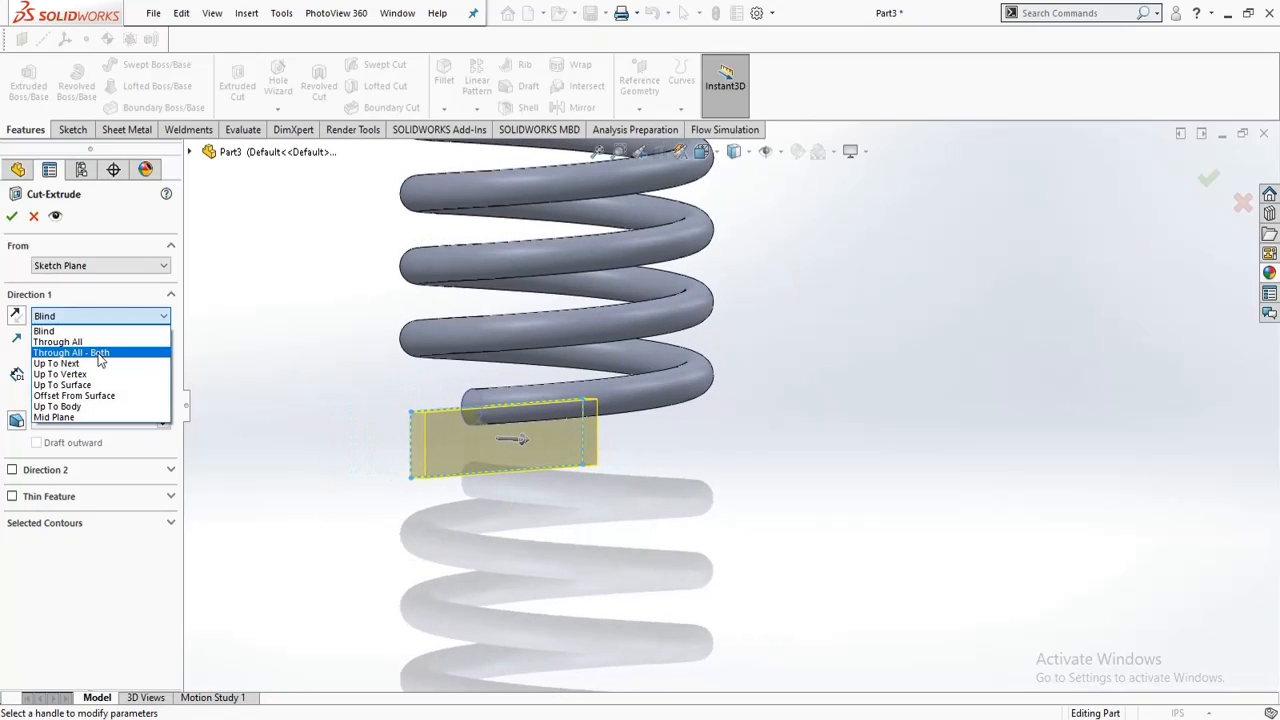
pyautogui.click(82, 349)
pyautogui.moveTo(432, 458); pyautogui.dragTo(646, 434, button='middle')
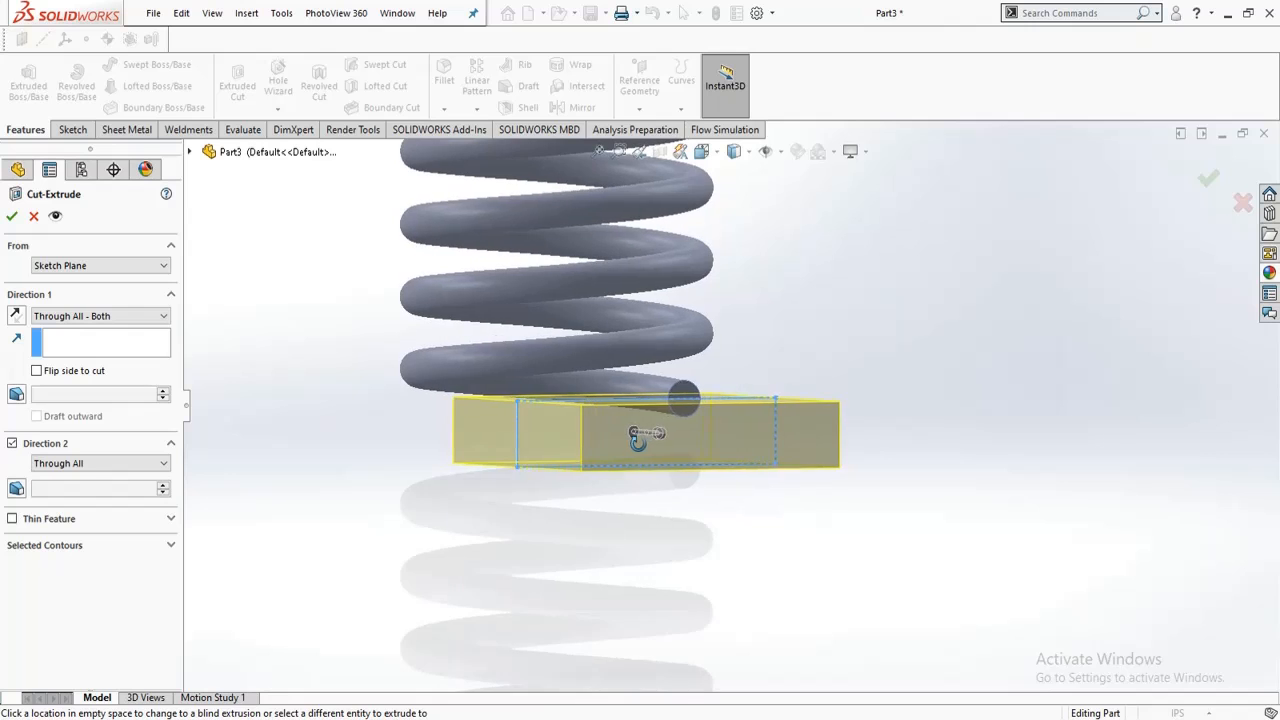
pyautogui.click(11, 216)
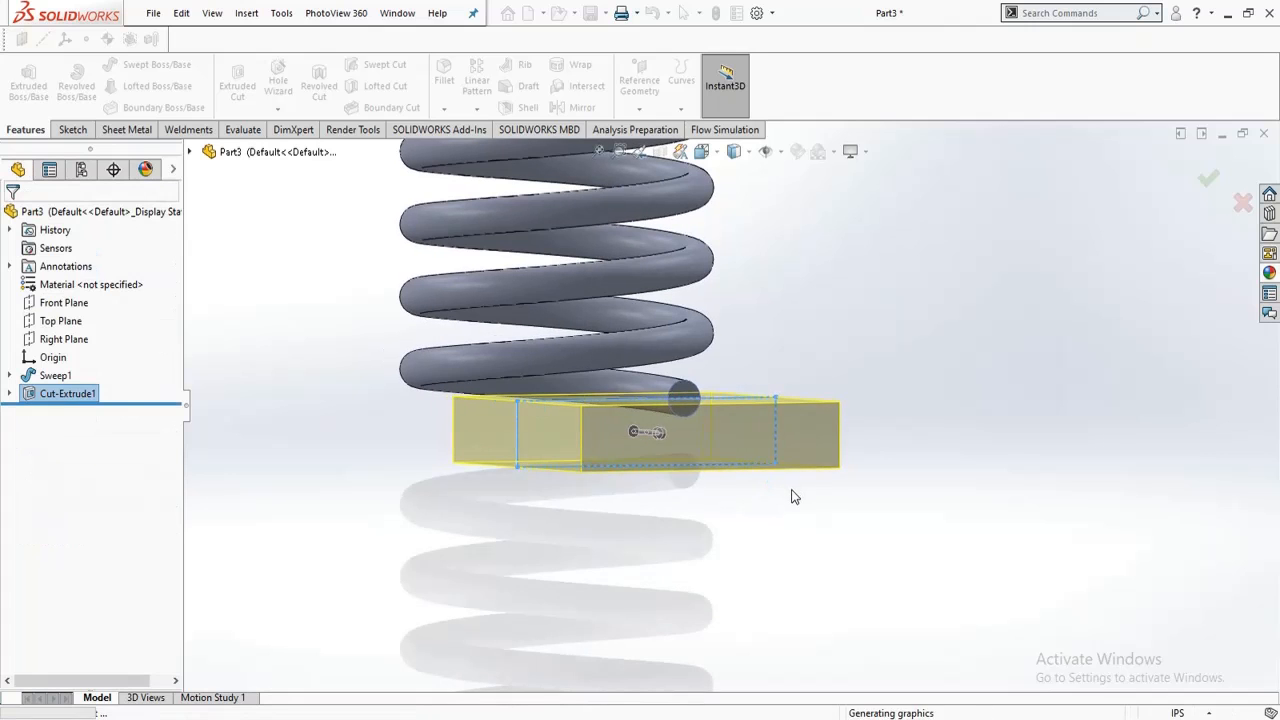
pyautogui.click(621, 495)
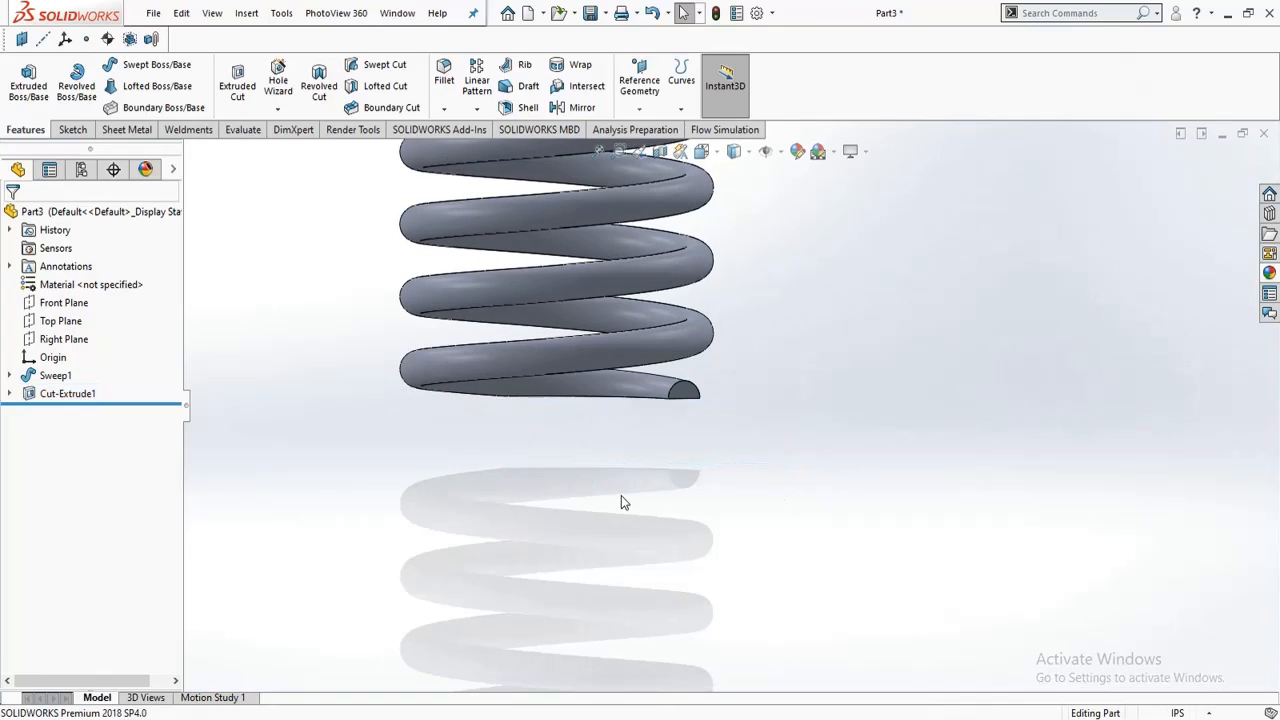
pyautogui.moveTo(621, 494)
pyautogui.mouseDown(button='middle')
pyautogui.moveTo(621, 360)
pyautogui.moveTo(639, 528)
pyautogui.mouseUp(button='middle')
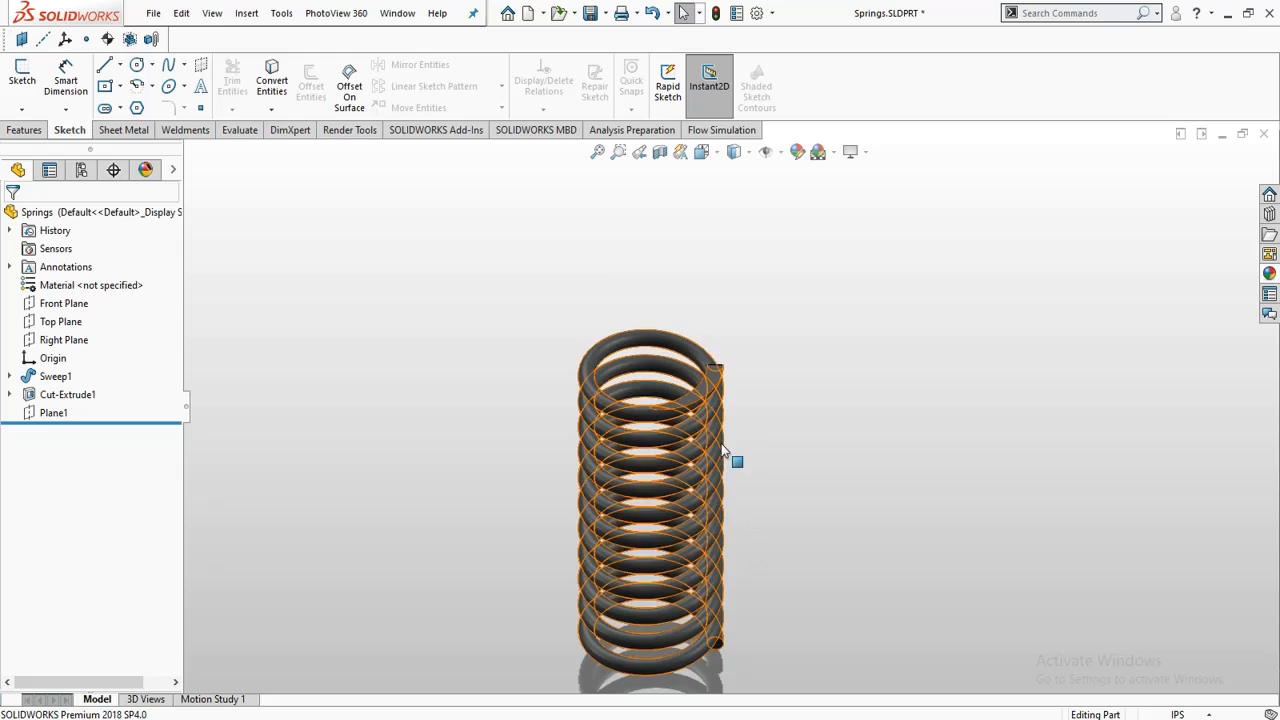
# Step: In the Springs part, start a sketch on the circular end face of the lowest coil and view it face-on
pyautogui.moveTo(754, 537); pyautogui.dragTo(767, 503, button='middle')
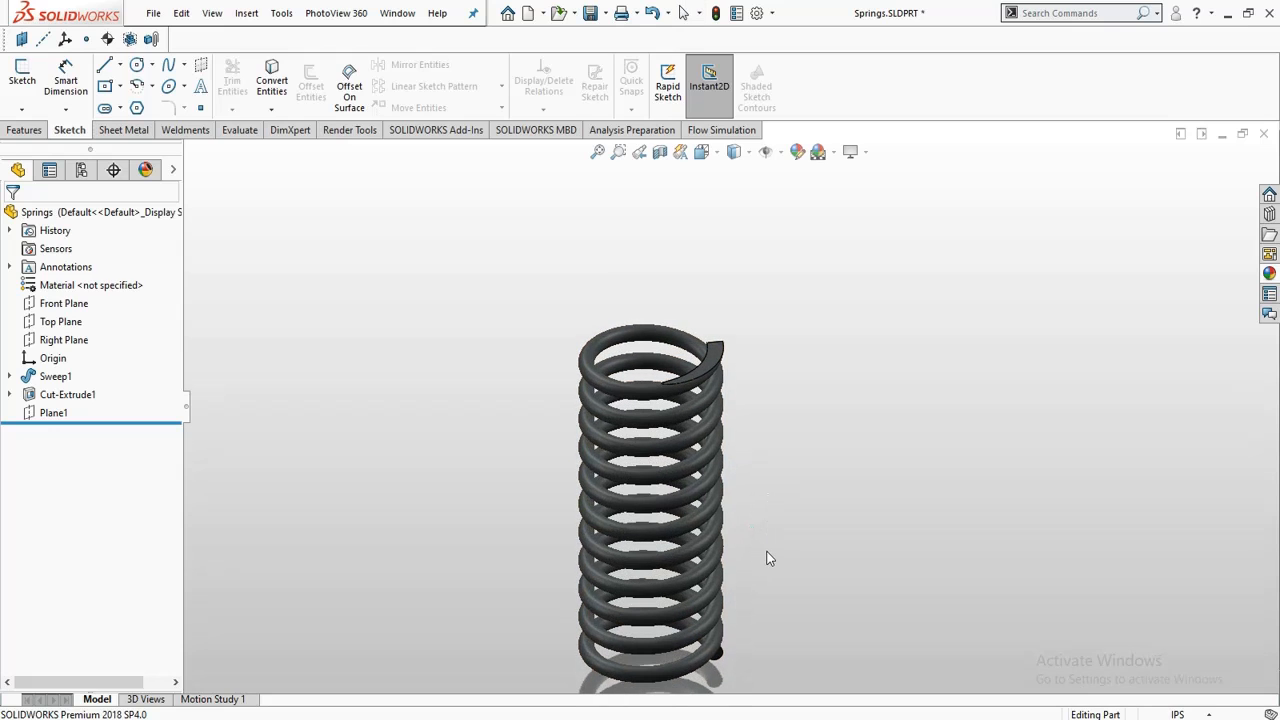
pyautogui.moveTo(767, 558)
pyautogui.mouseDown(button='middle')
pyautogui.moveTo(766, 591)
pyautogui.moveTo(764, 556)
pyautogui.mouseUp(button='middle')
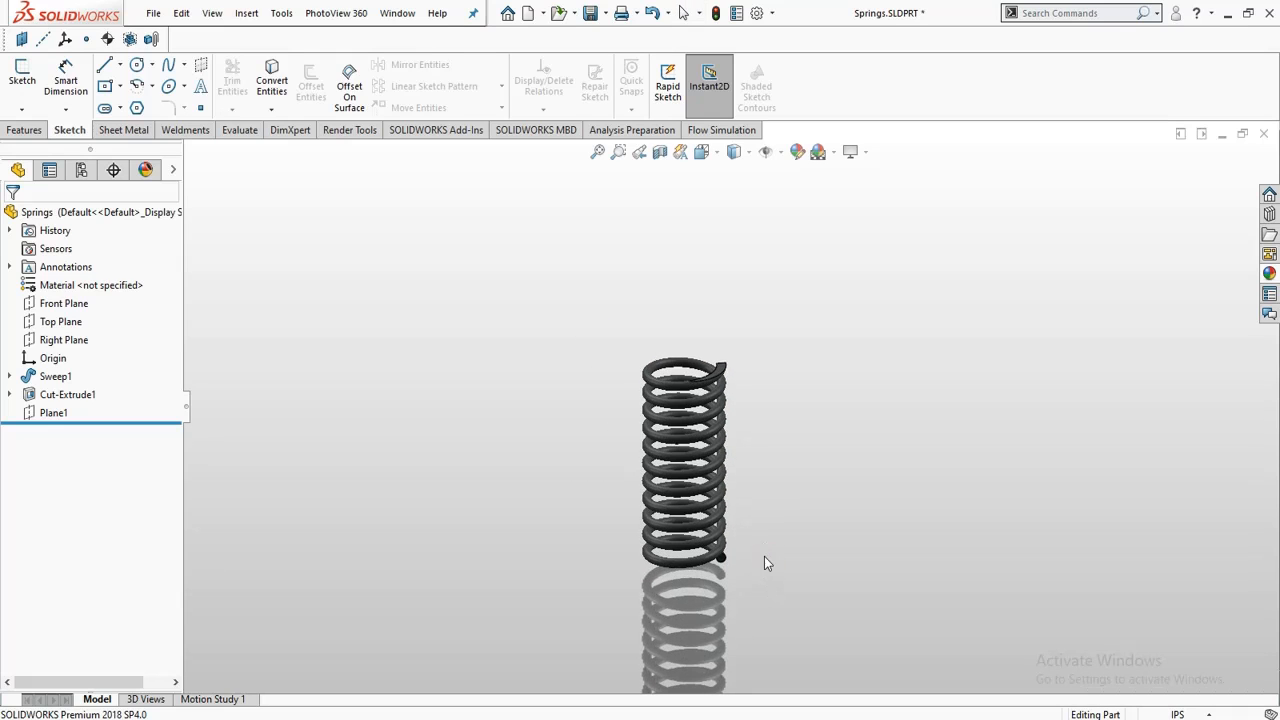
pyautogui.scroll(-3, 762, 566)
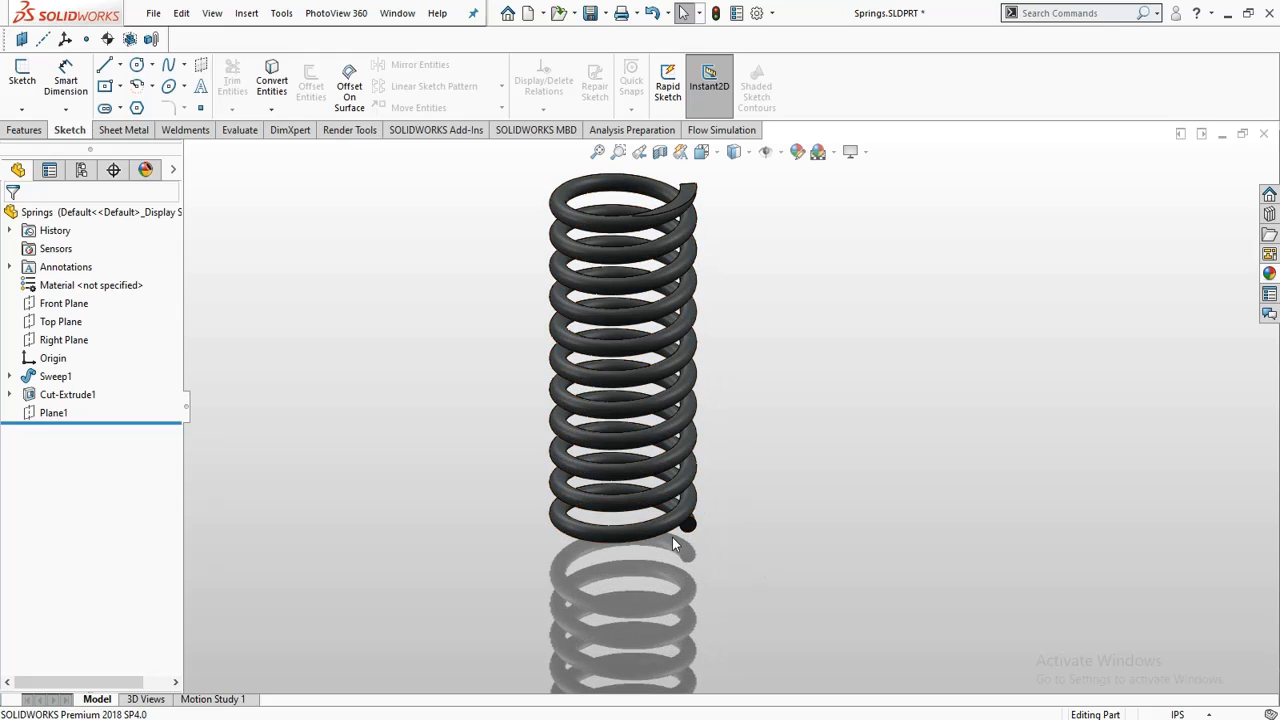
pyautogui.moveTo(712, 546); pyautogui.dragTo(609, 526, button='middle')
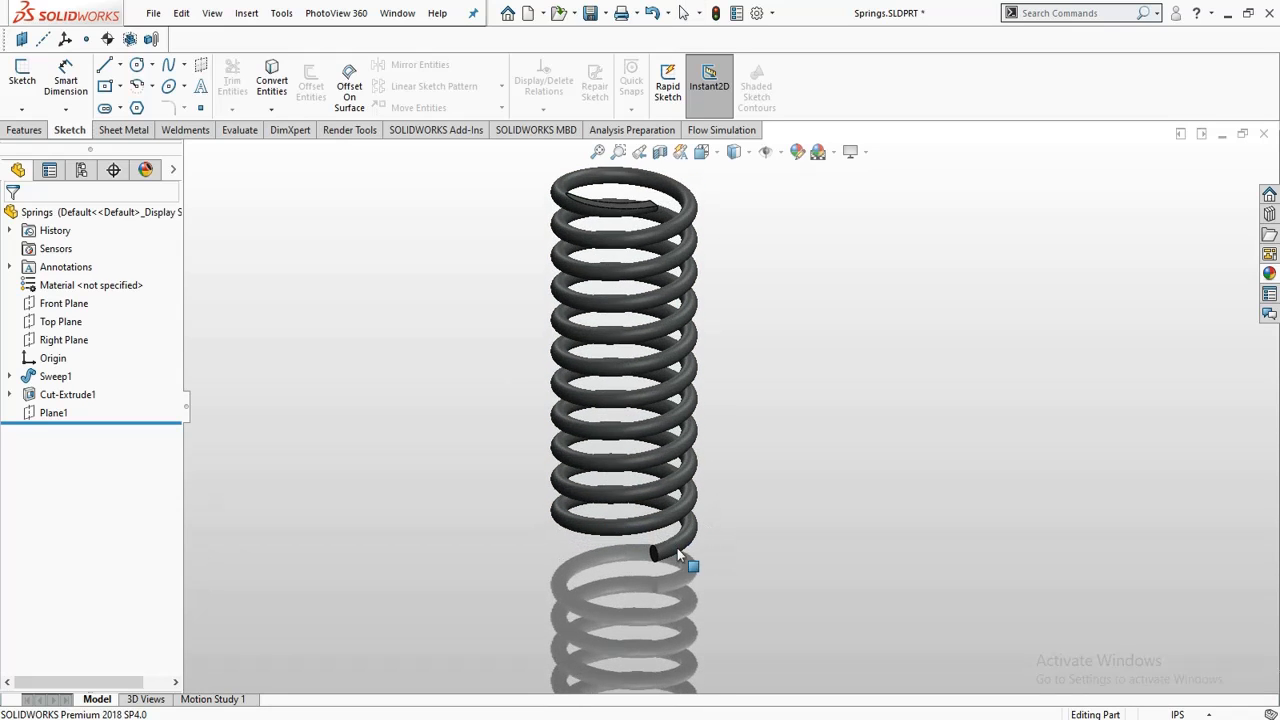
pyautogui.moveTo(711, 543); pyautogui.dragTo(770, 480, button='middle')
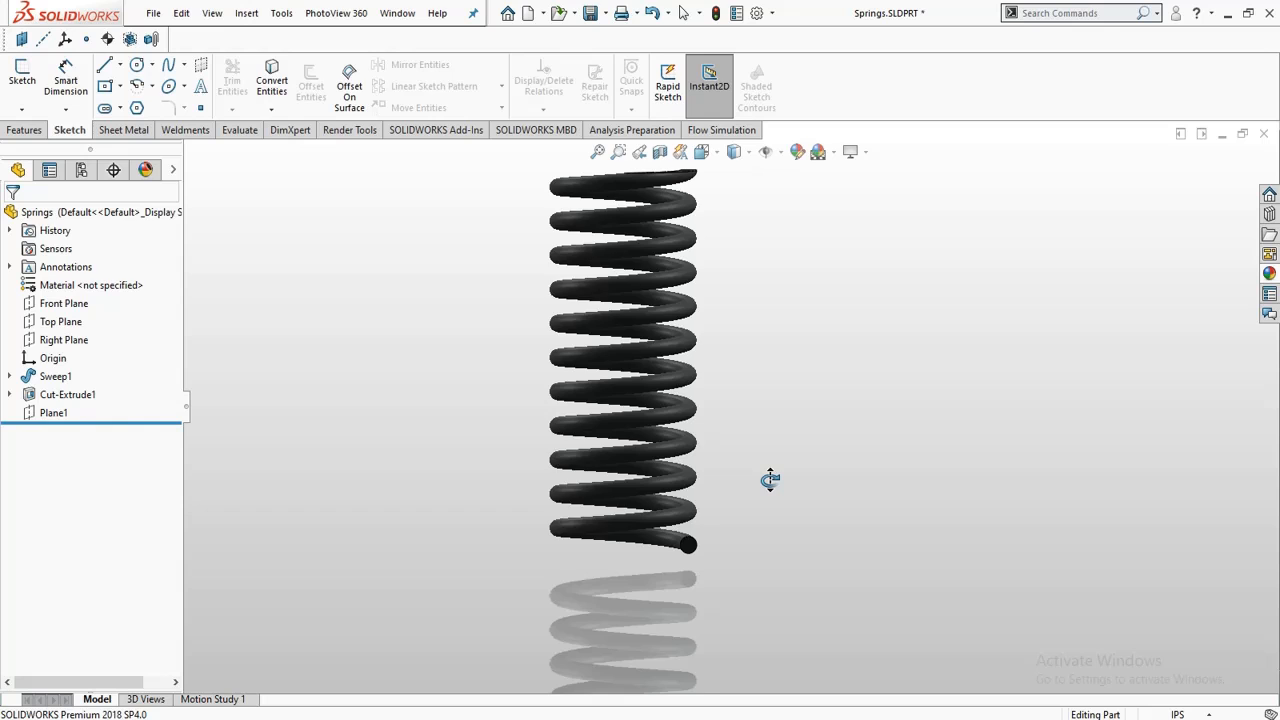
pyautogui.scroll(-5, 700, 541)
pyautogui.click(678, 439)
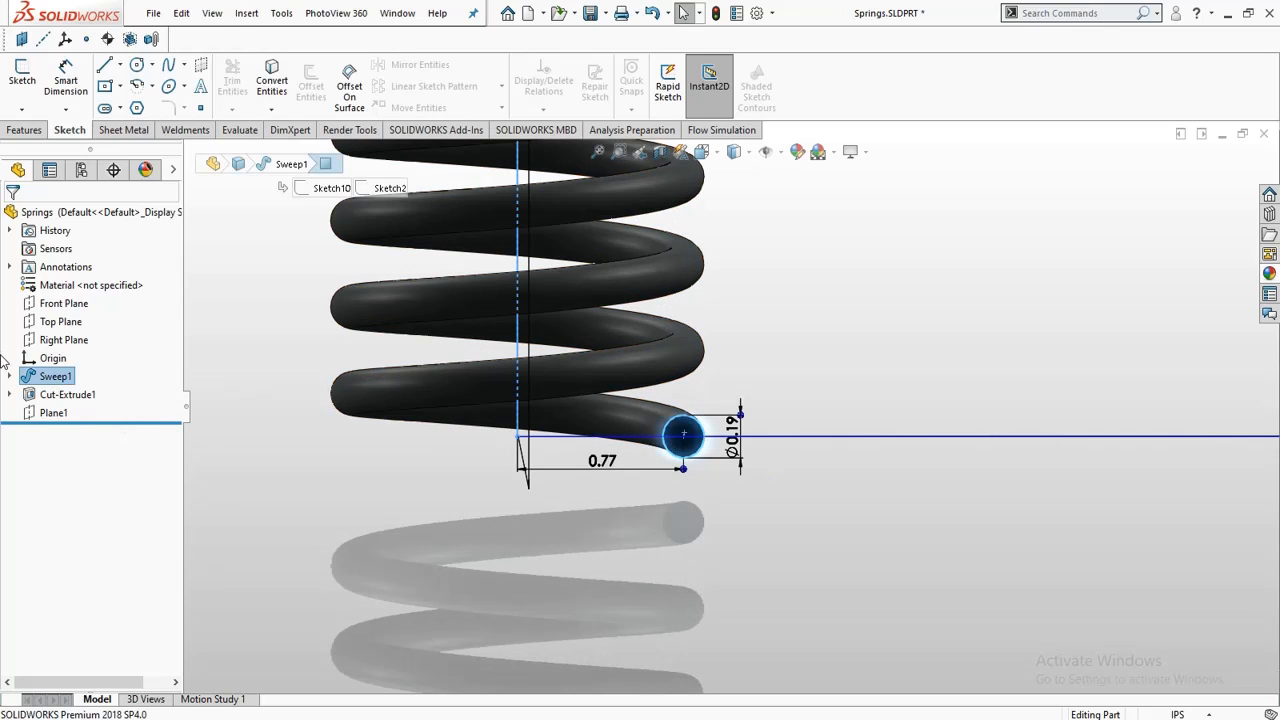
pyautogui.click(18, 95)
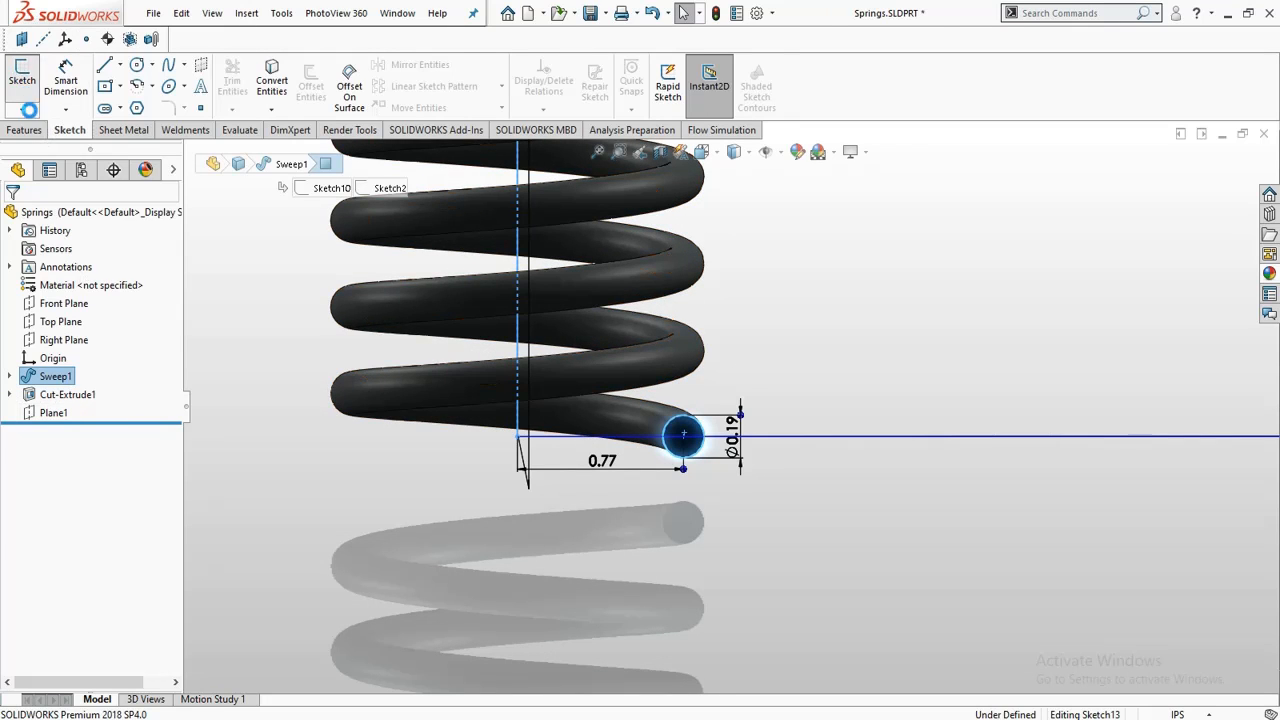
pyautogui.click(83, 431)
pyautogui.click(68, 403)
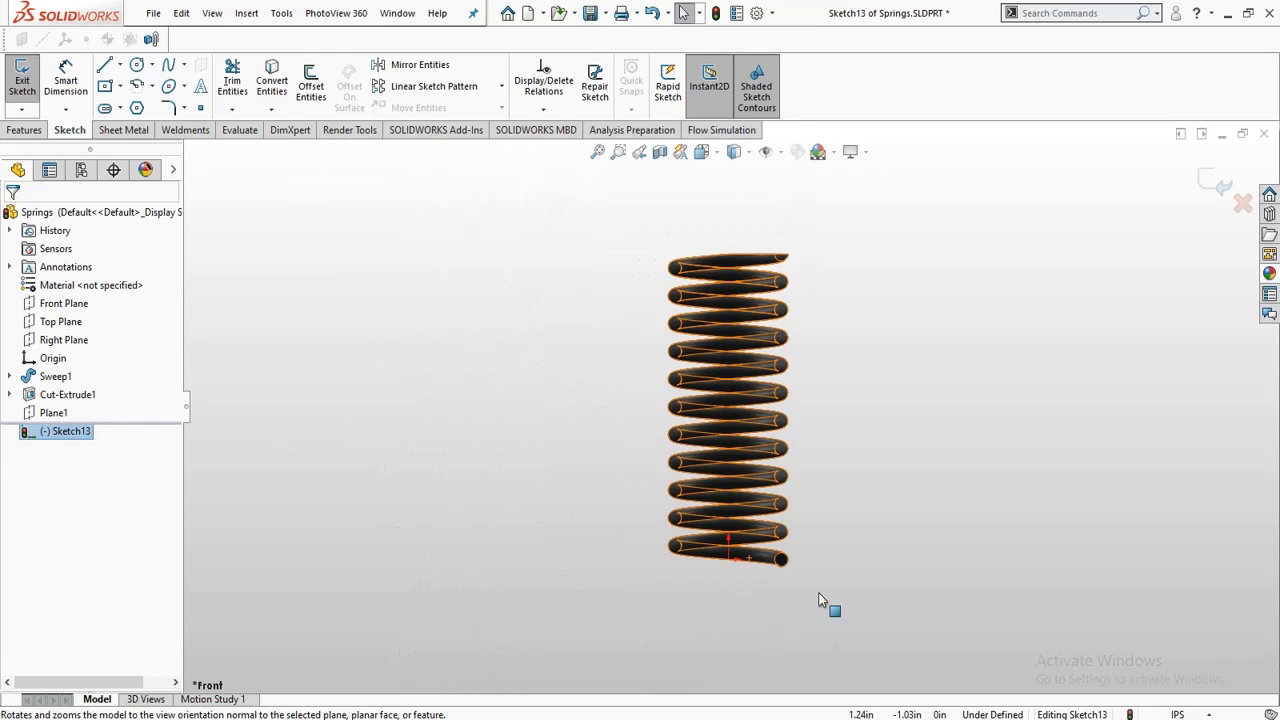
# Step: Sketch a center rectangle about 0.28 in high below the wire end, its upper edge level with the wire's centre, and close the sketch
pyautogui.scroll(-8, 819, 600)
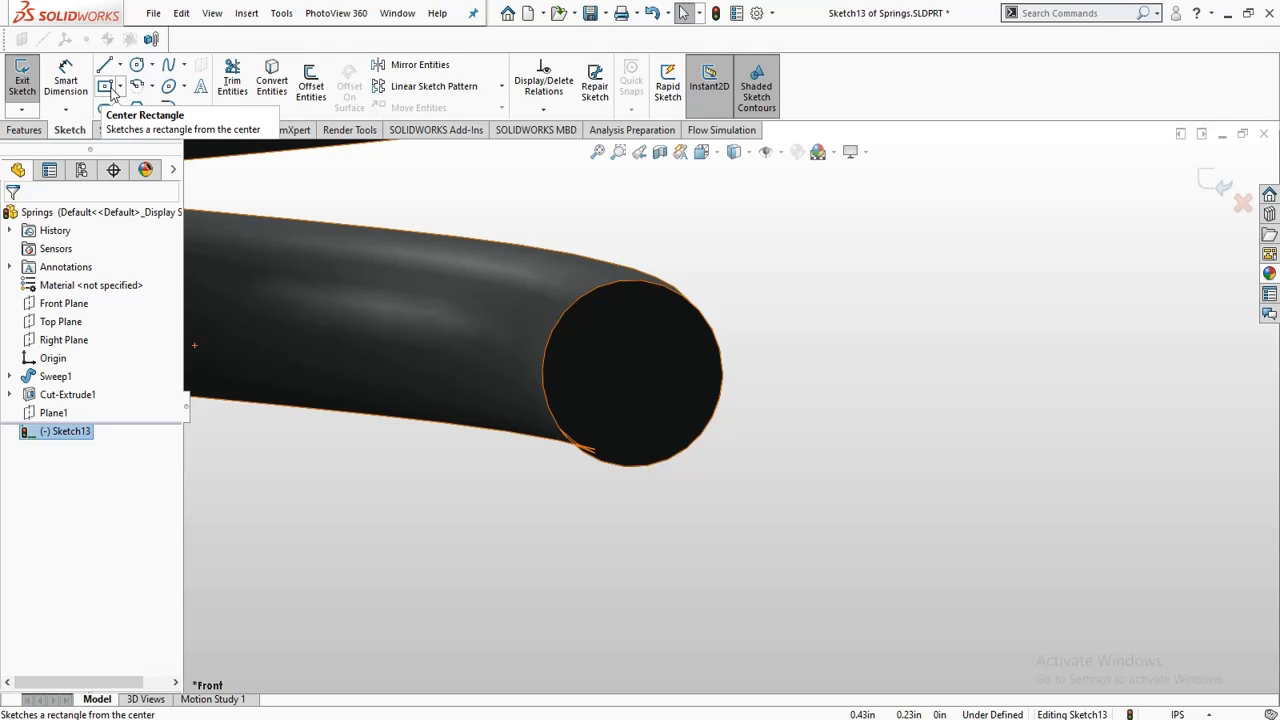
pyautogui.click(106, 87)
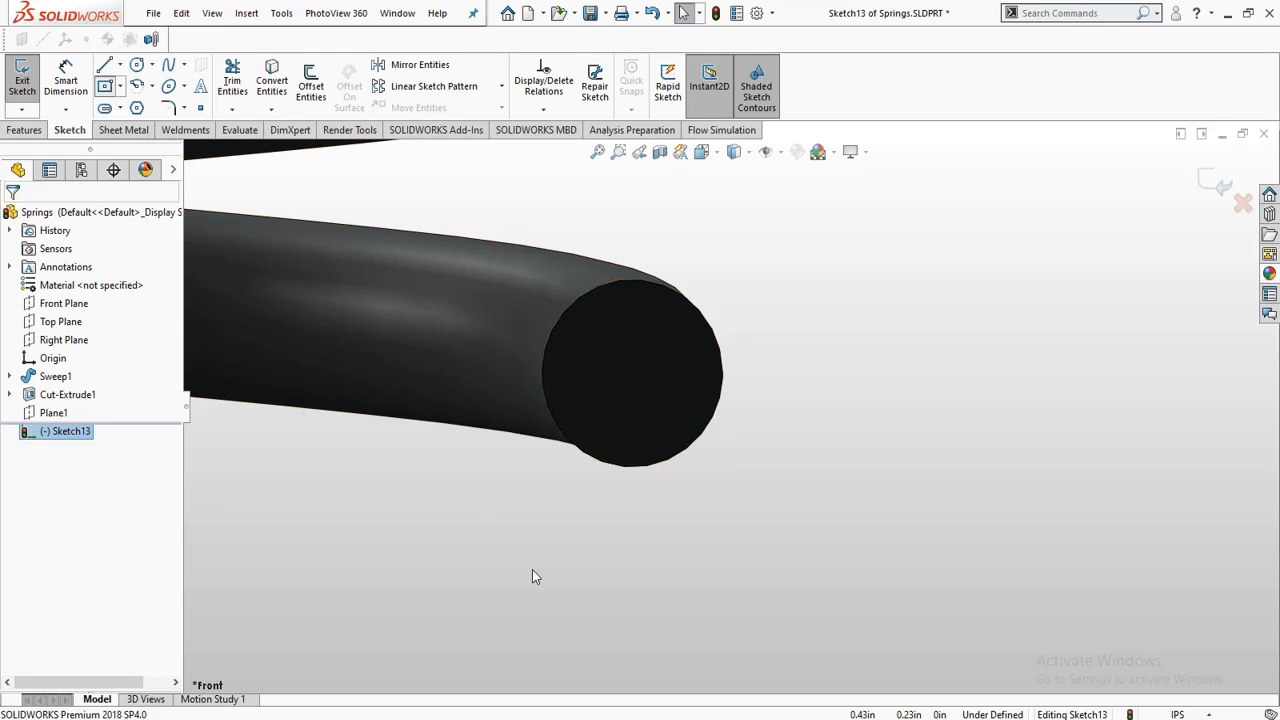
pyautogui.click(634, 512)
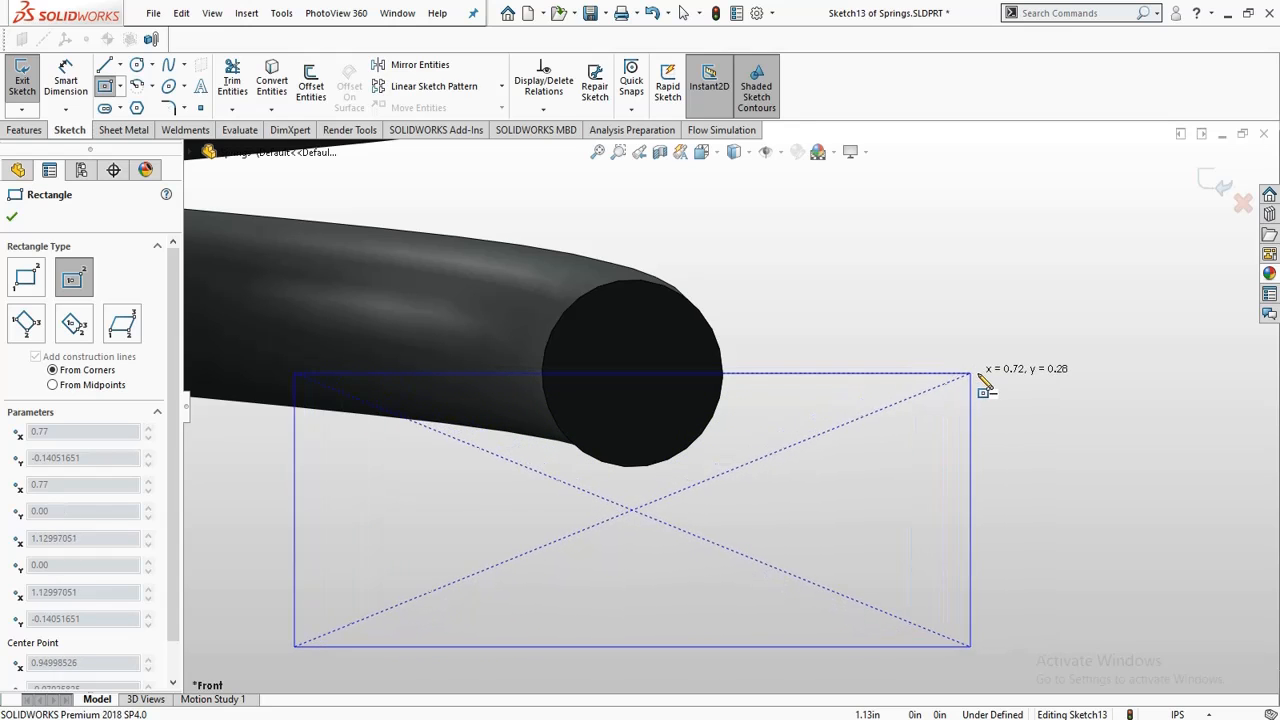
pyautogui.click(1078, 378)
pyautogui.scroll(5, 1008, 458)
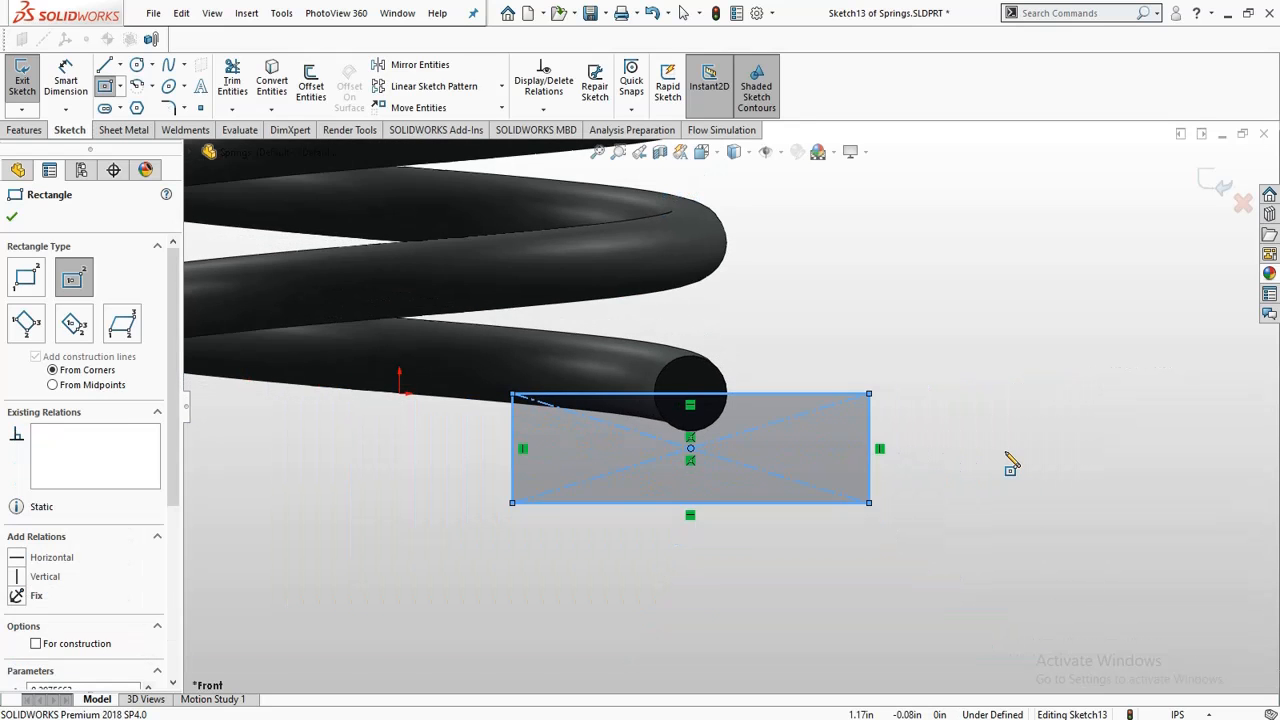
pyautogui.scroll(2, 814, 502)
pyautogui.moveTo(815, 503)
pyautogui.mouseDown(button='middle')
pyautogui.moveTo(677, 523)
pyautogui.moveTo(694, 523)
pyautogui.moveTo(672, 547)
pyautogui.mouseUp(button='middle')
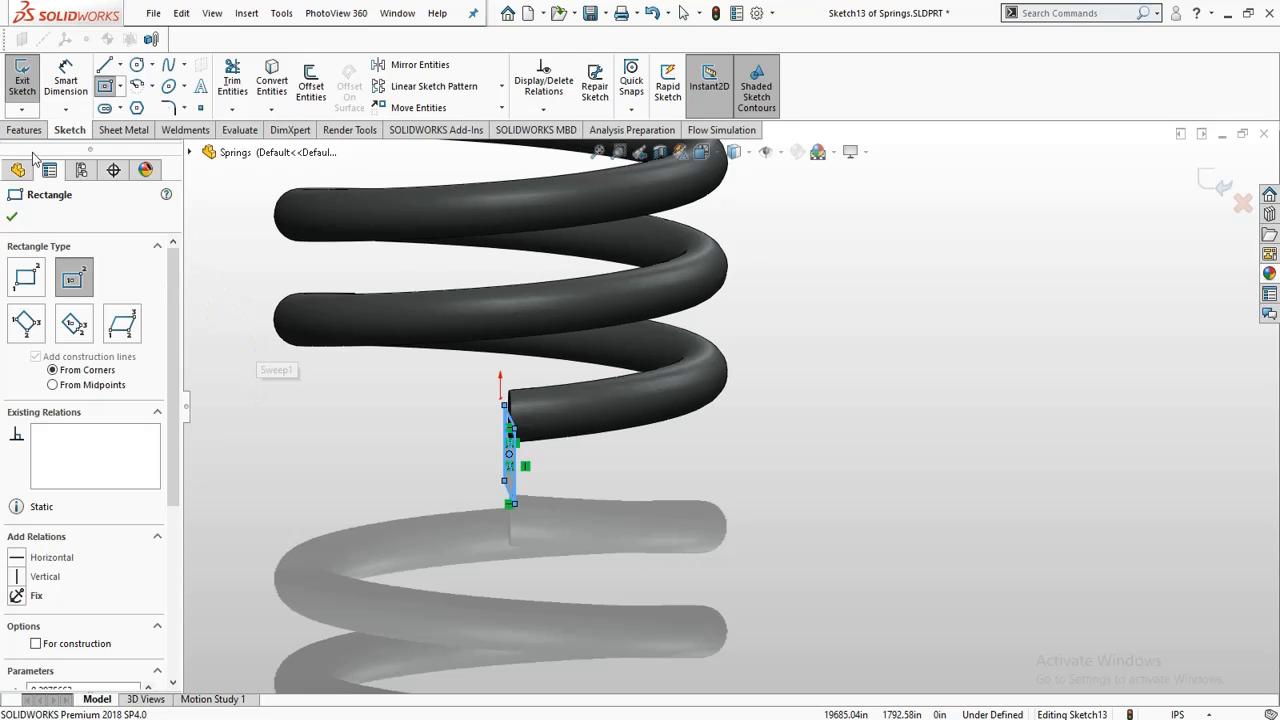
pyautogui.click(24, 86)
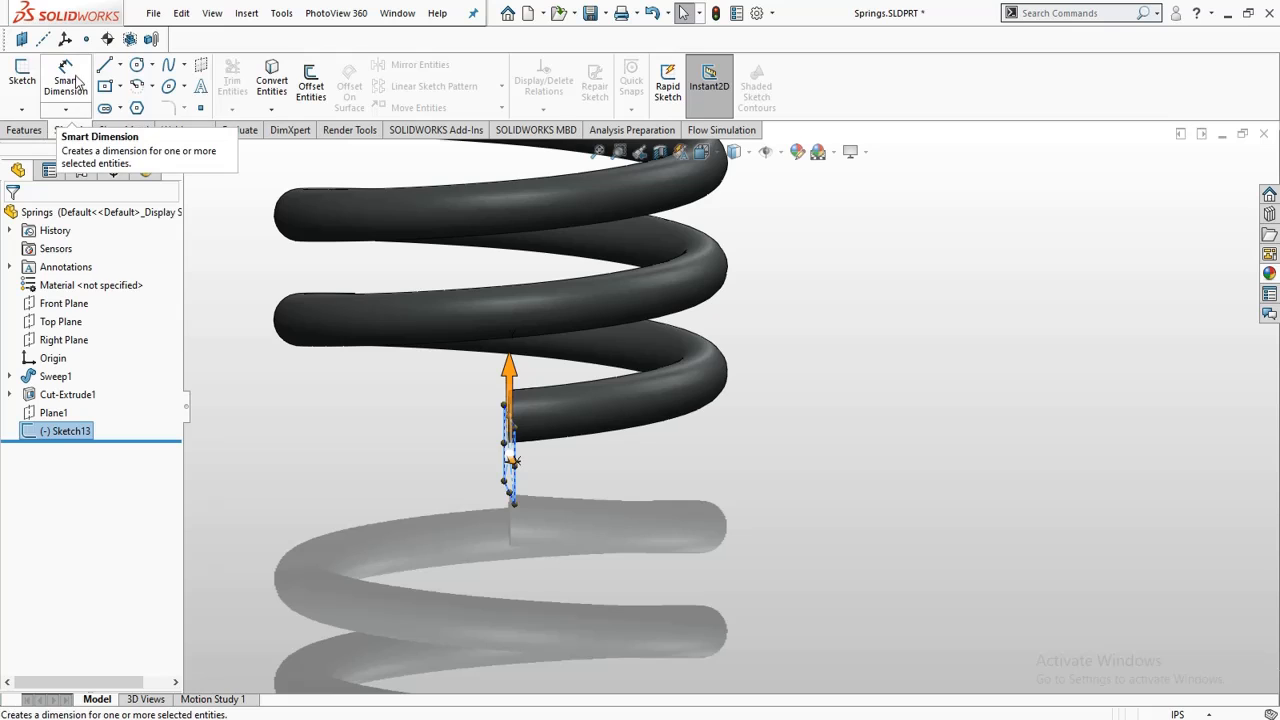
# Step: Try an extruded cut of the center rectangle from the sketch plane with Through All - Both
pyautogui.click(24, 130)
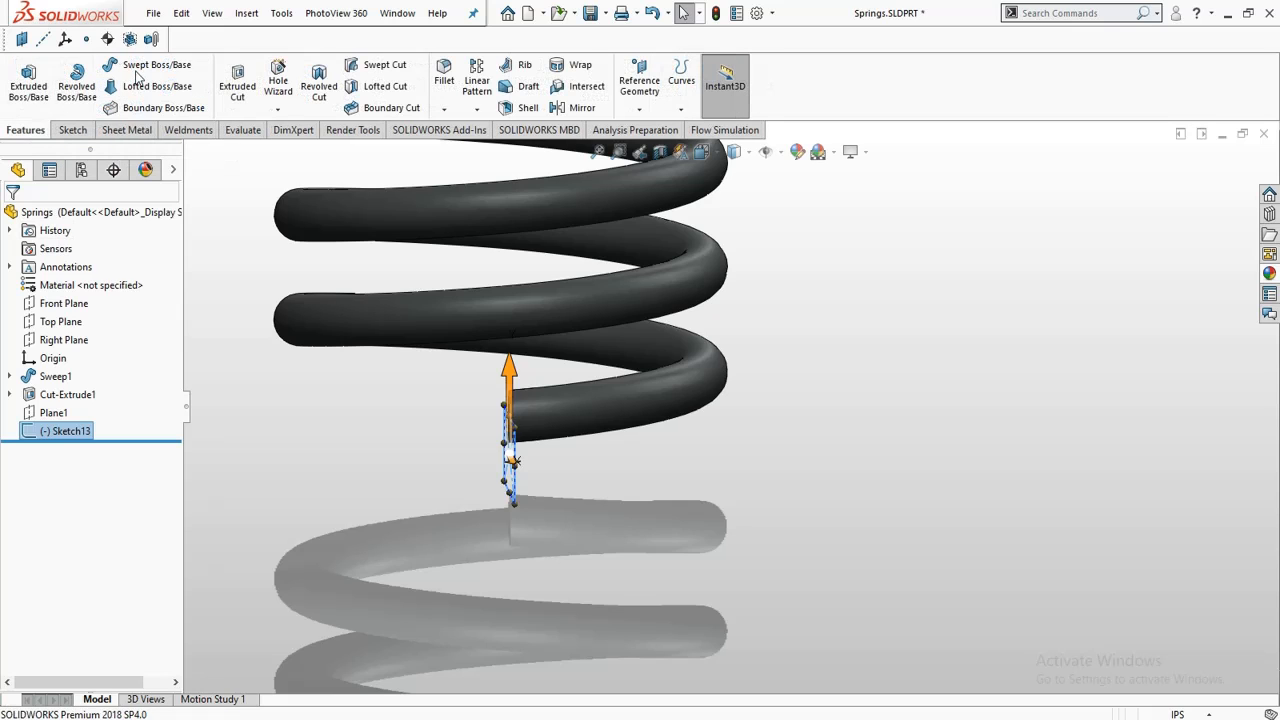
pyautogui.click(237, 85)
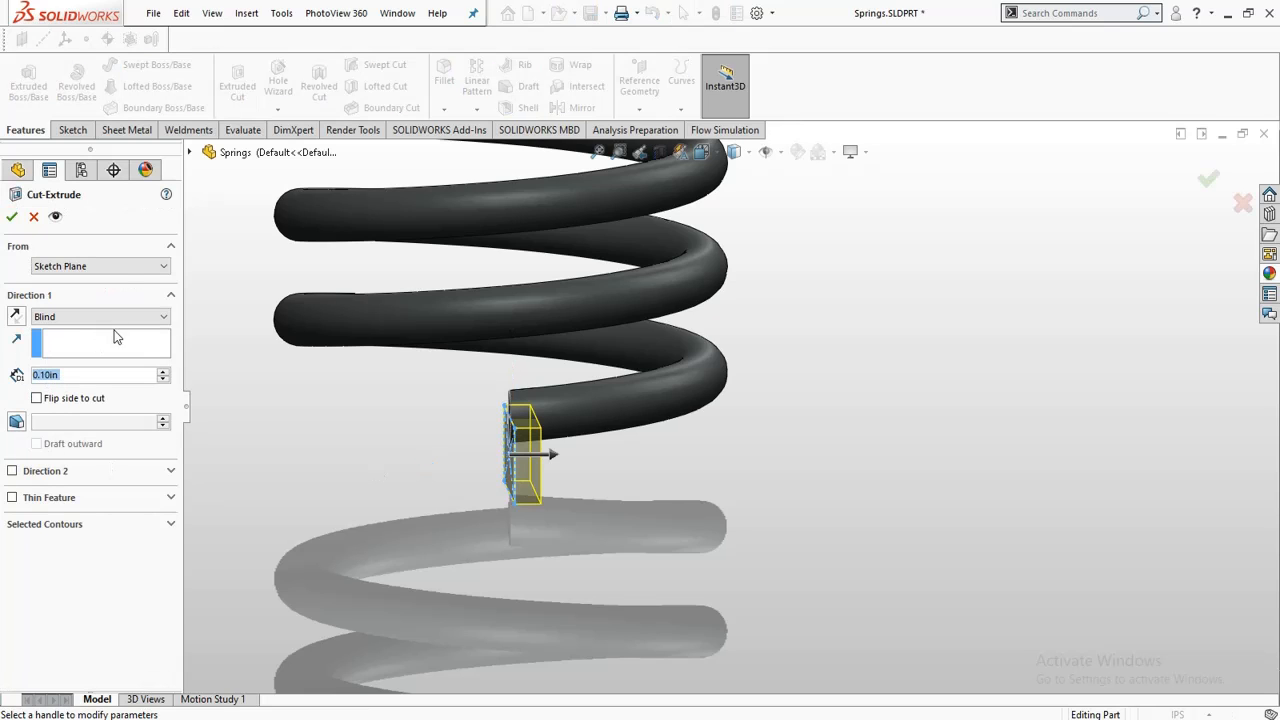
pyautogui.click(118, 268)
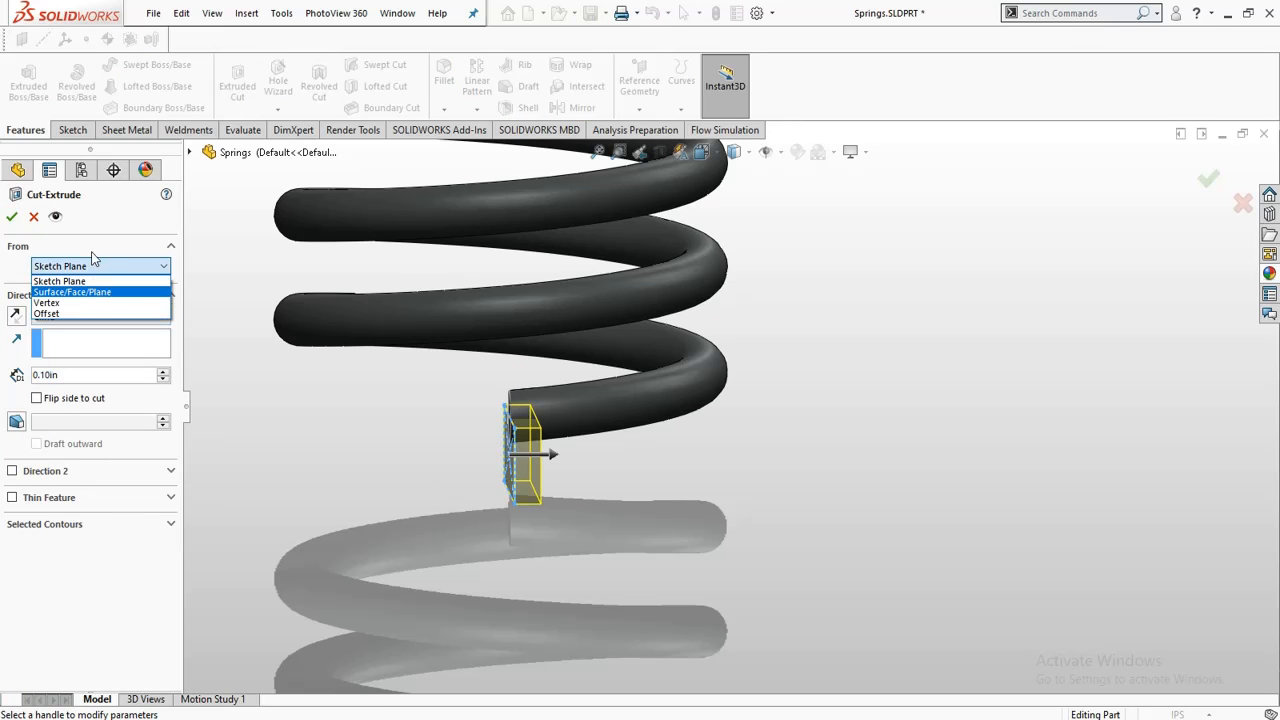
pyautogui.click(93, 262)
pyautogui.click(88, 318)
pyautogui.click(75, 348)
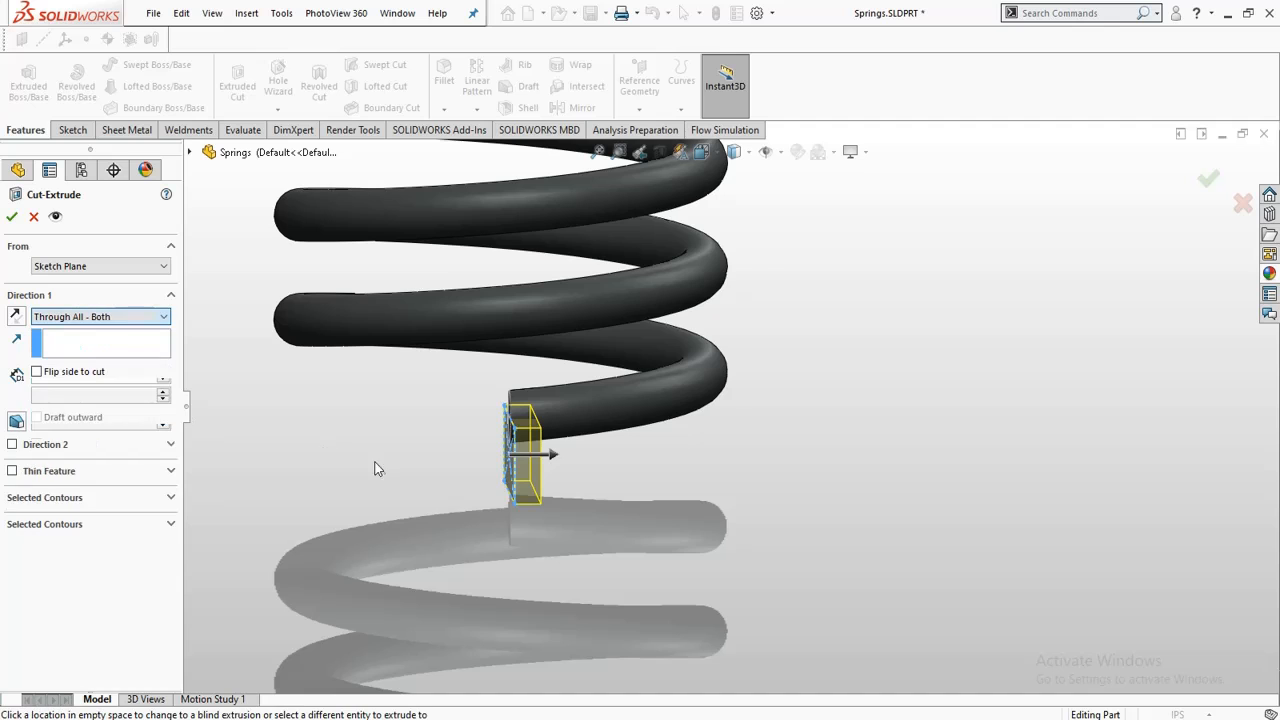
pyautogui.moveTo(446, 523); pyautogui.dragTo(514, 497, button='middle')
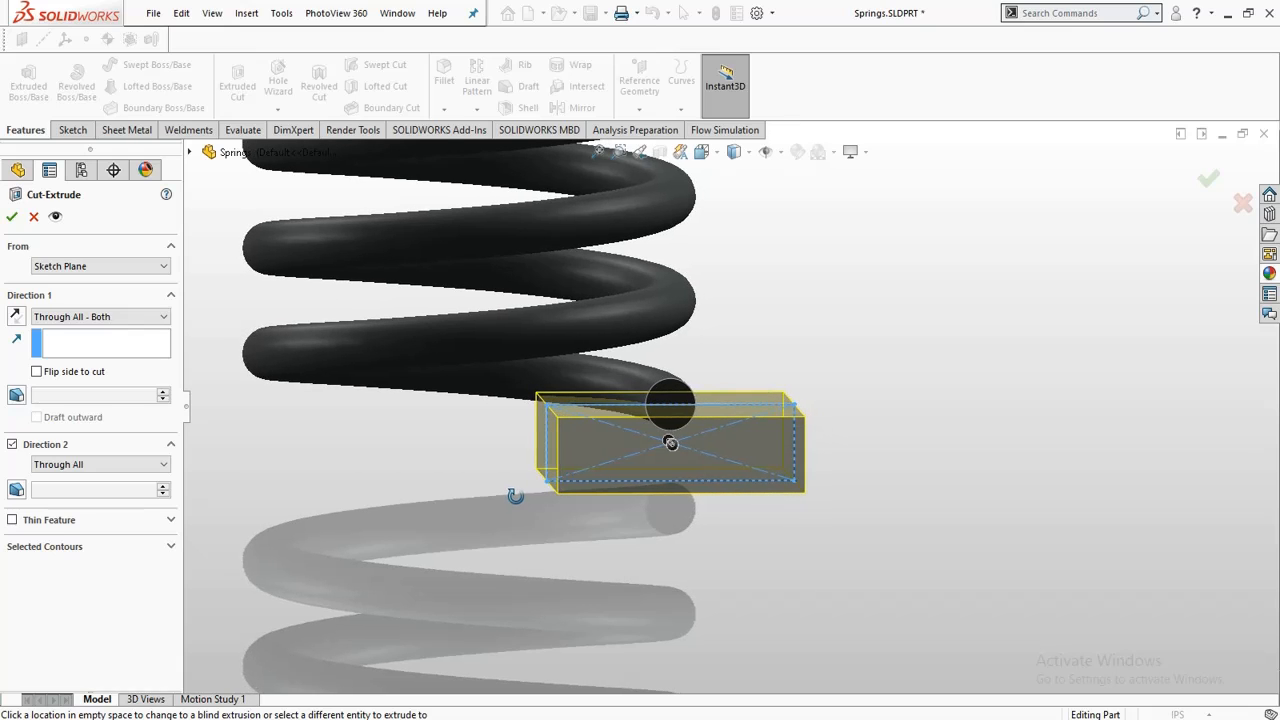
pyautogui.click(34, 217)
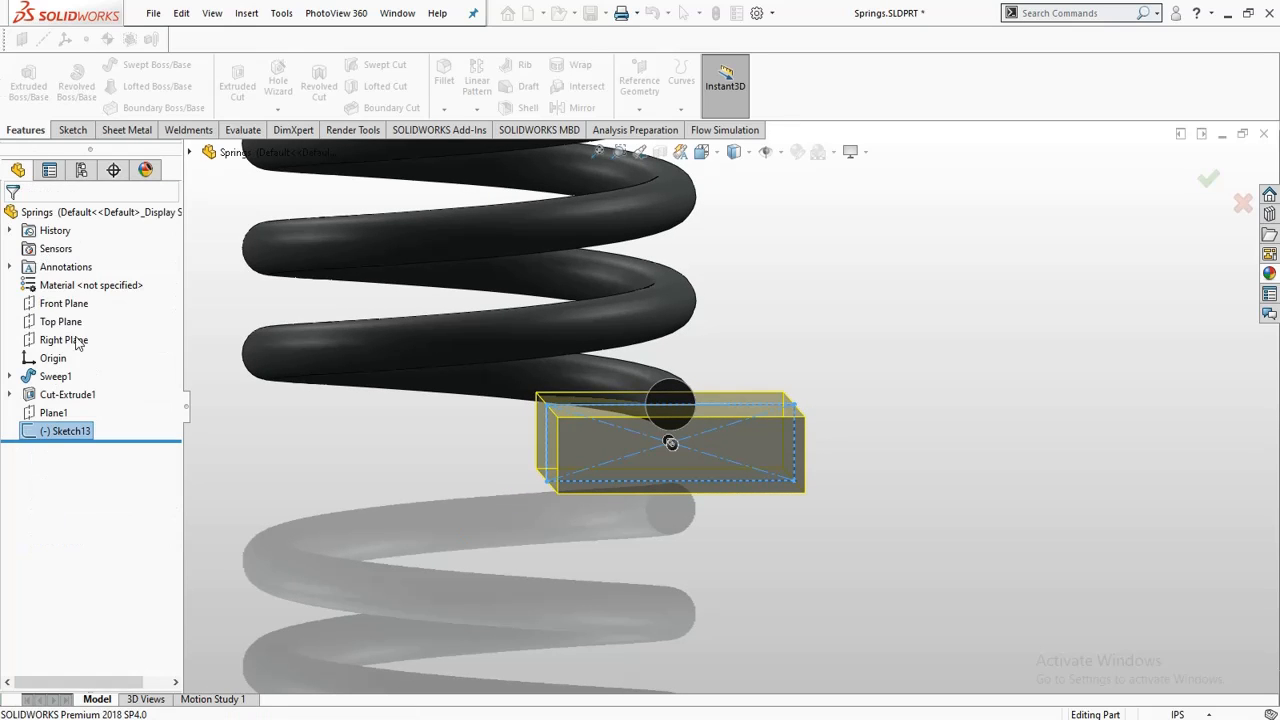
# Step: Edit the lower rectangle's sketch, stretch its left edge to about X -0.77 in beneath the coil's far side, and close the sketch
pyautogui.rightClick(67, 431)
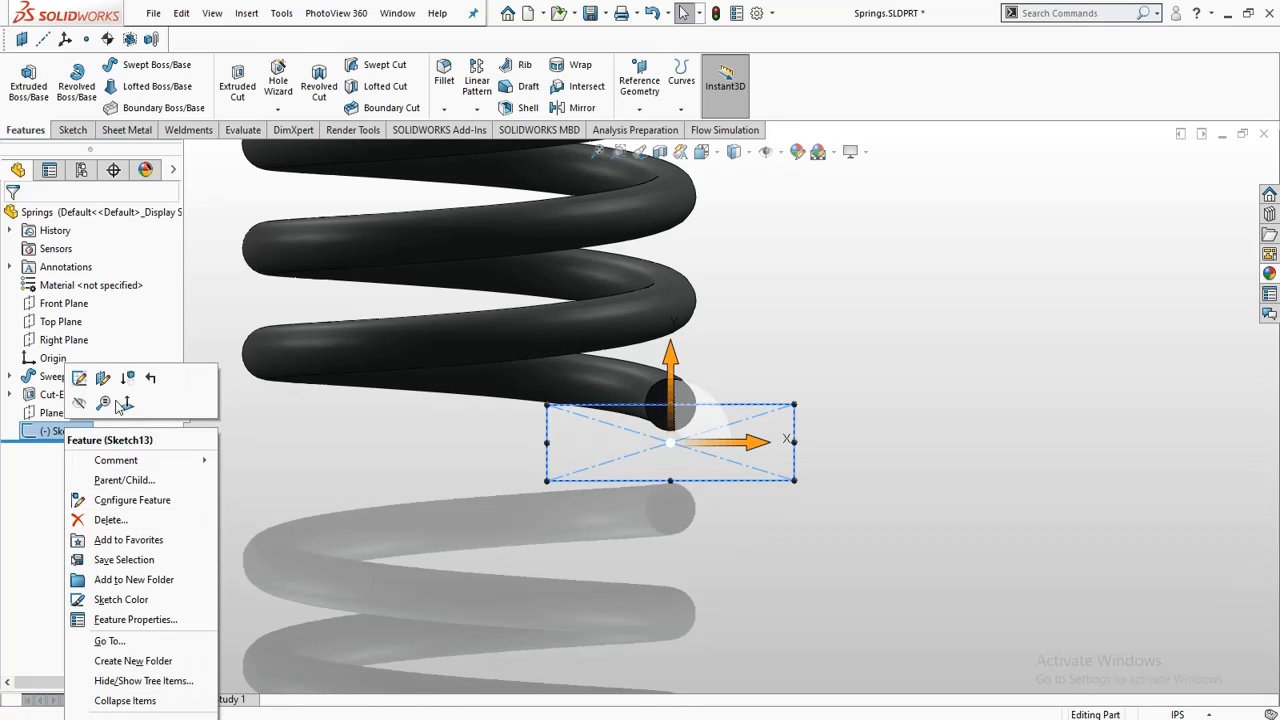
pyautogui.click(80, 378)
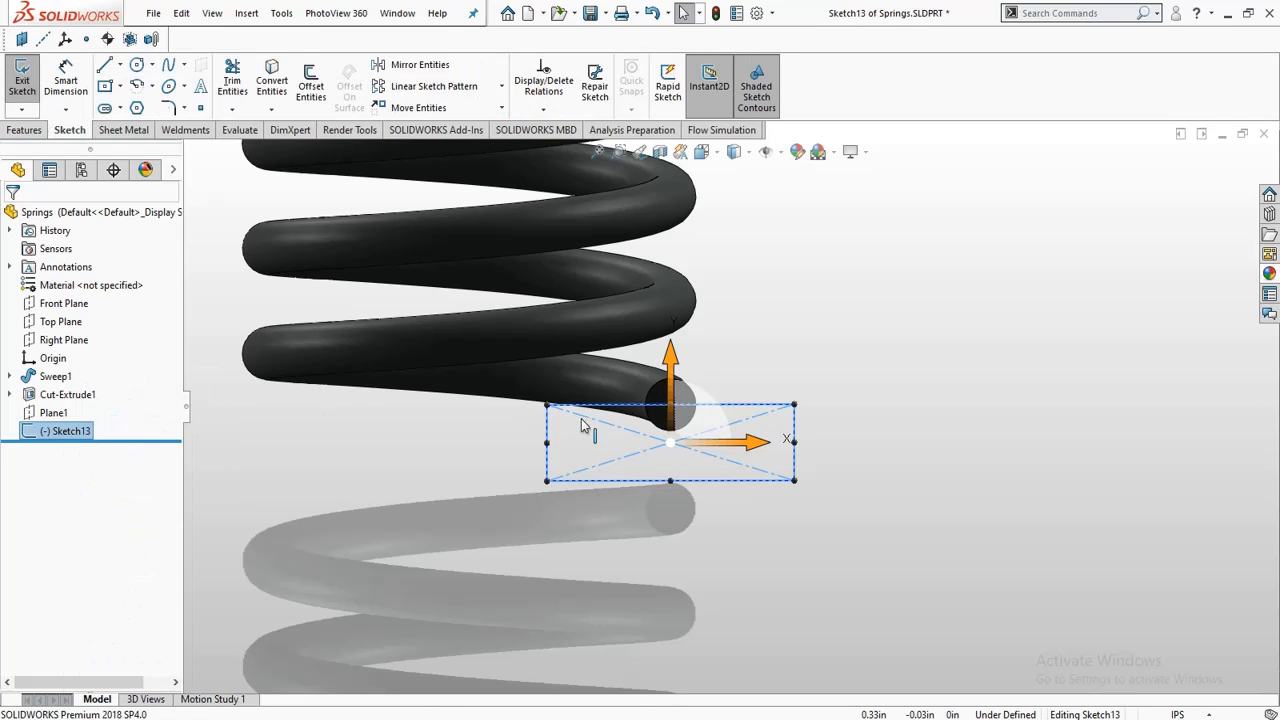
pyautogui.click(671, 443)
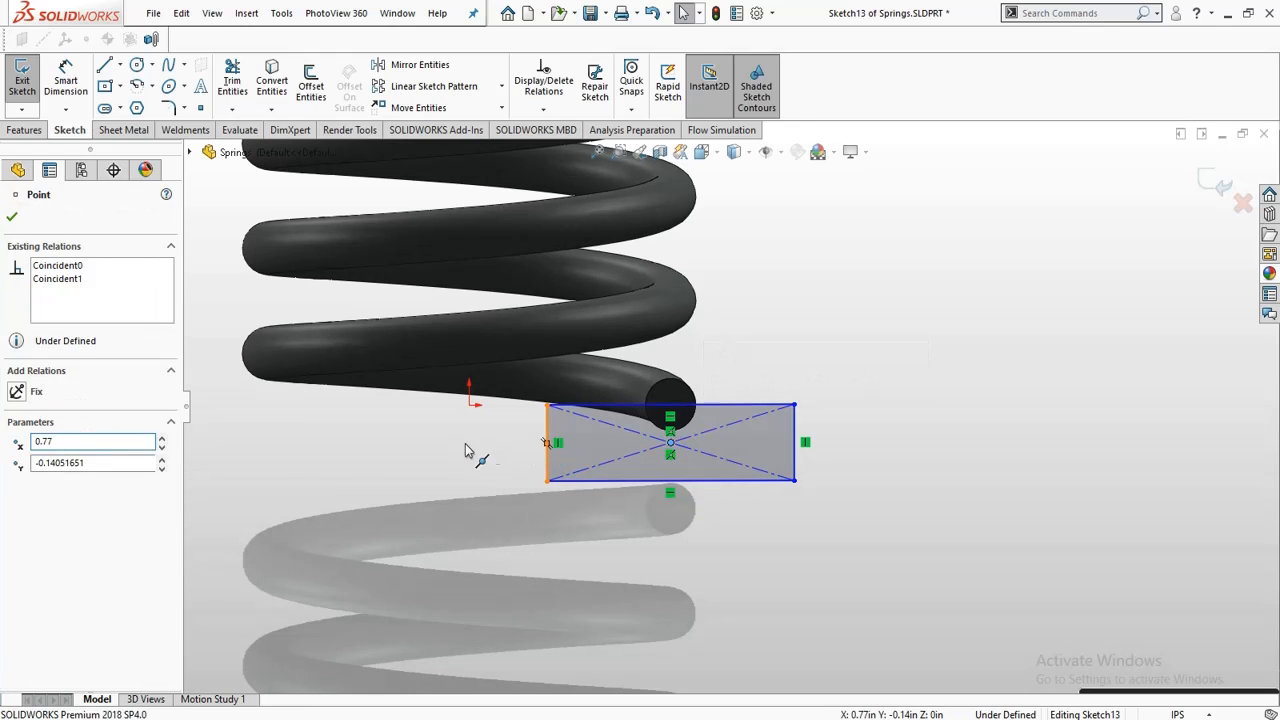
pyautogui.moveTo(269, 445); pyautogui.dragTo(269, 443)
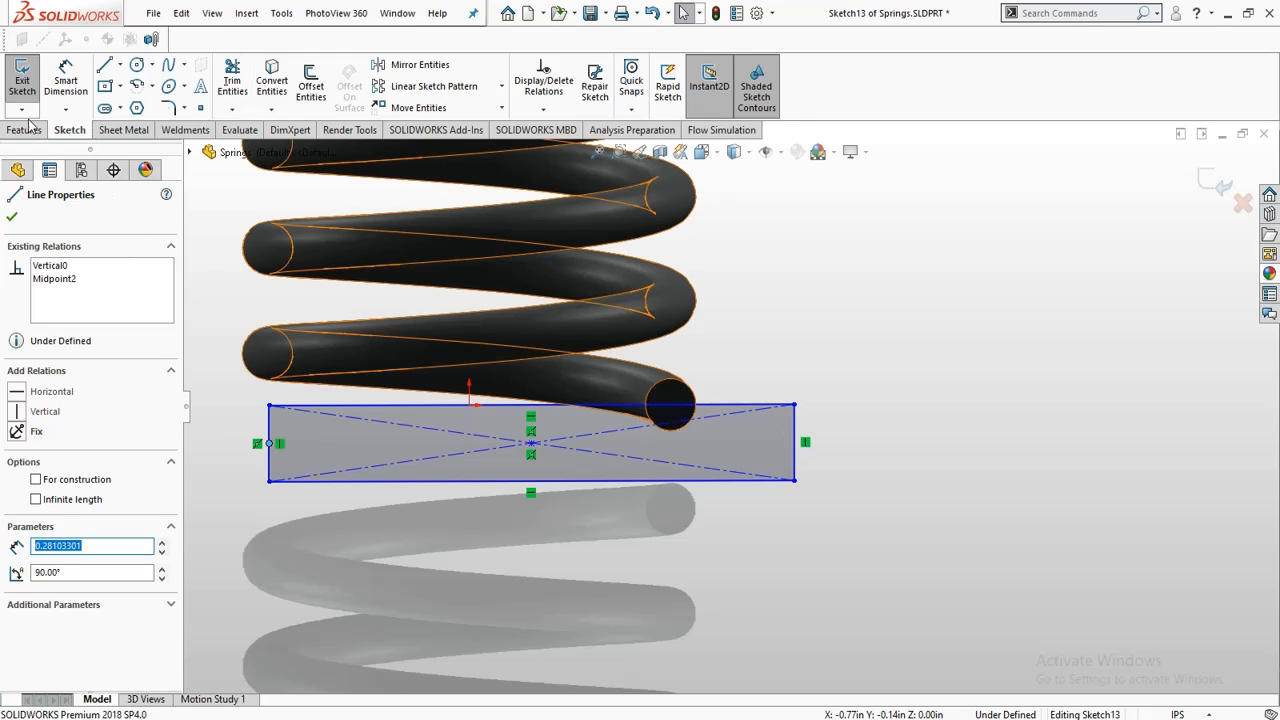
pyautogui.click(22, 80)
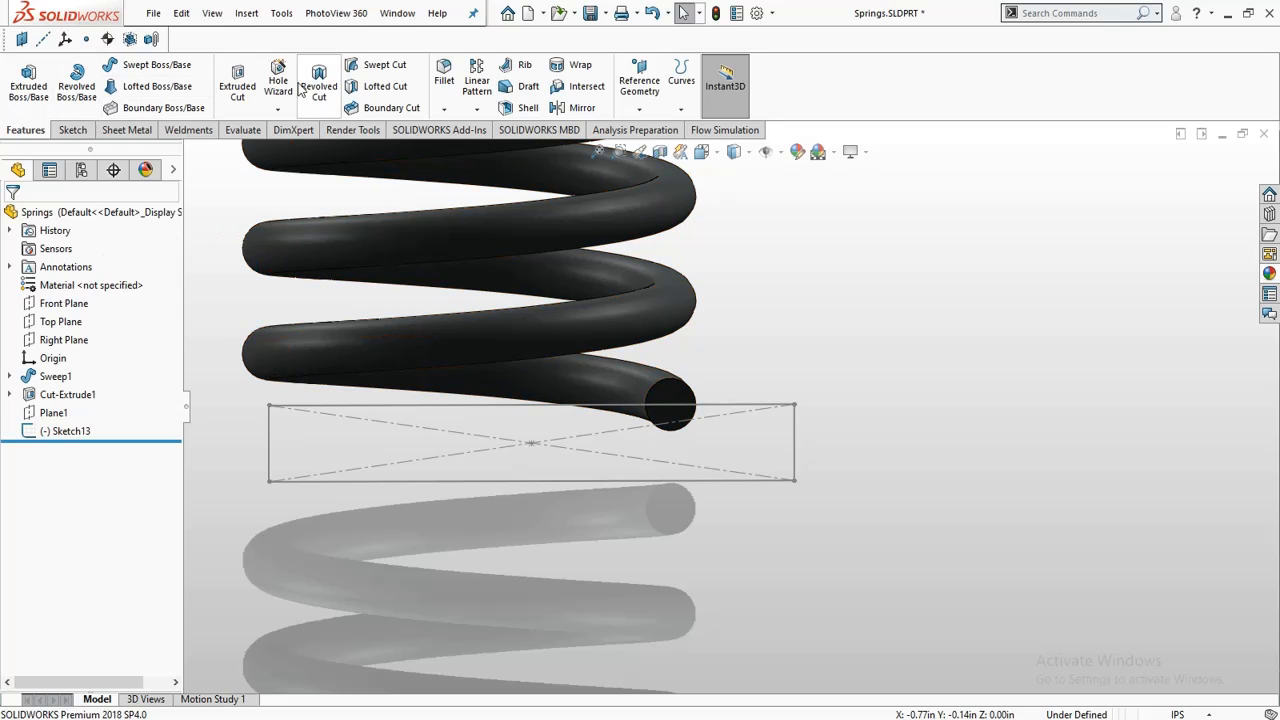
# Step: Make an extruded cut of the widened rectangle from the sketch plane with Through All - Both to flatten the spring's lower end
pyautogui.click(270, 440)
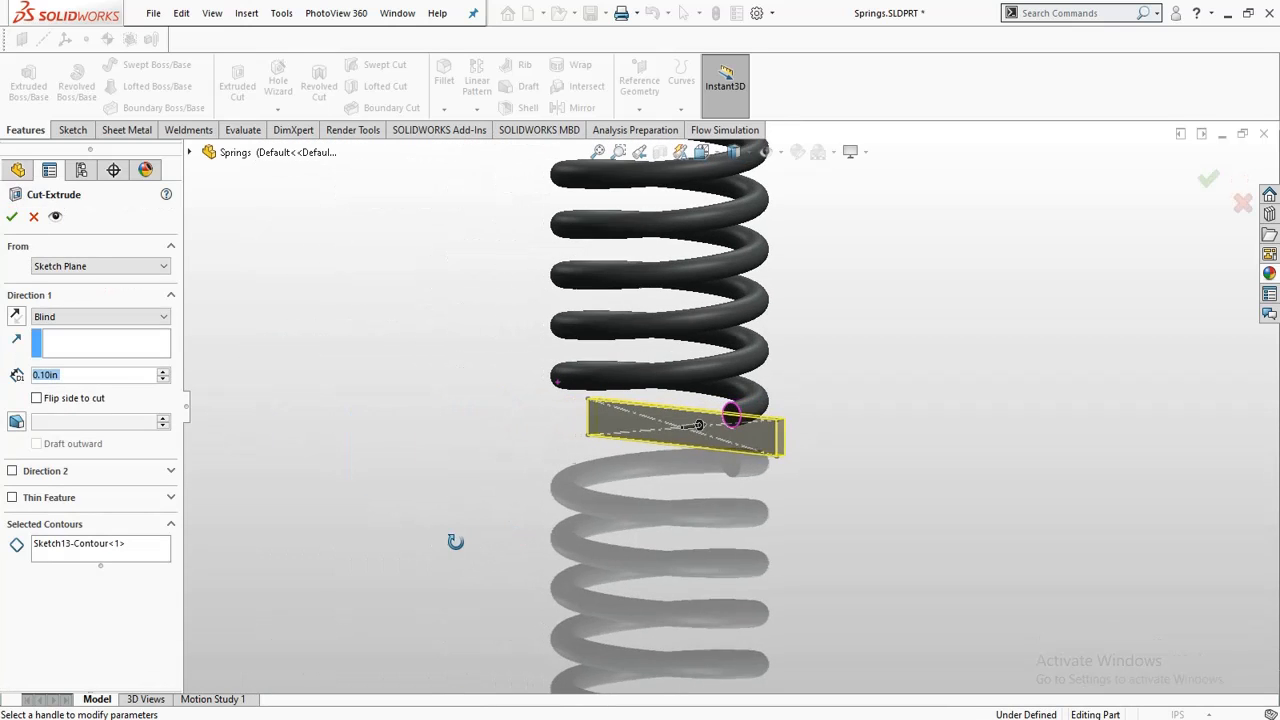
pyautogui.click(63, 317)
pyautogui.click(70, 354)
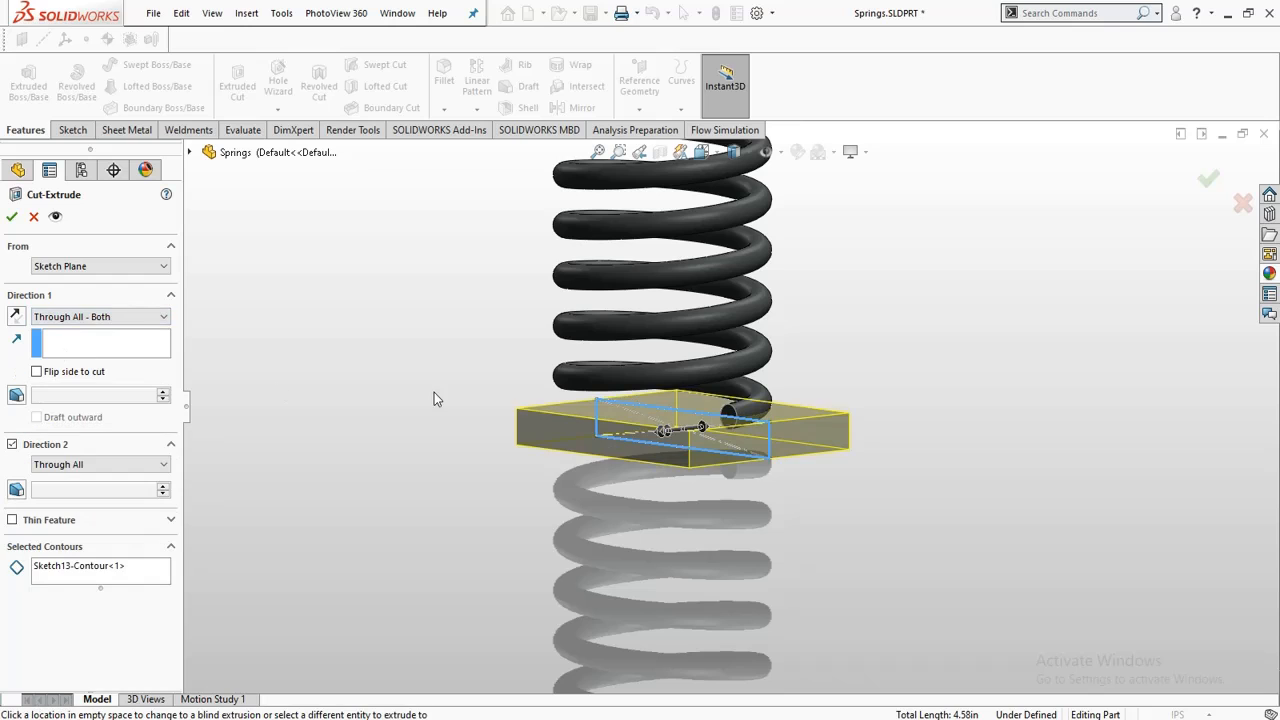
pyautogui.moveTo(770, 585); pyautogui.dragTo(790, 554, button='middle')
pyautogui.scroll(1, 790, 554)
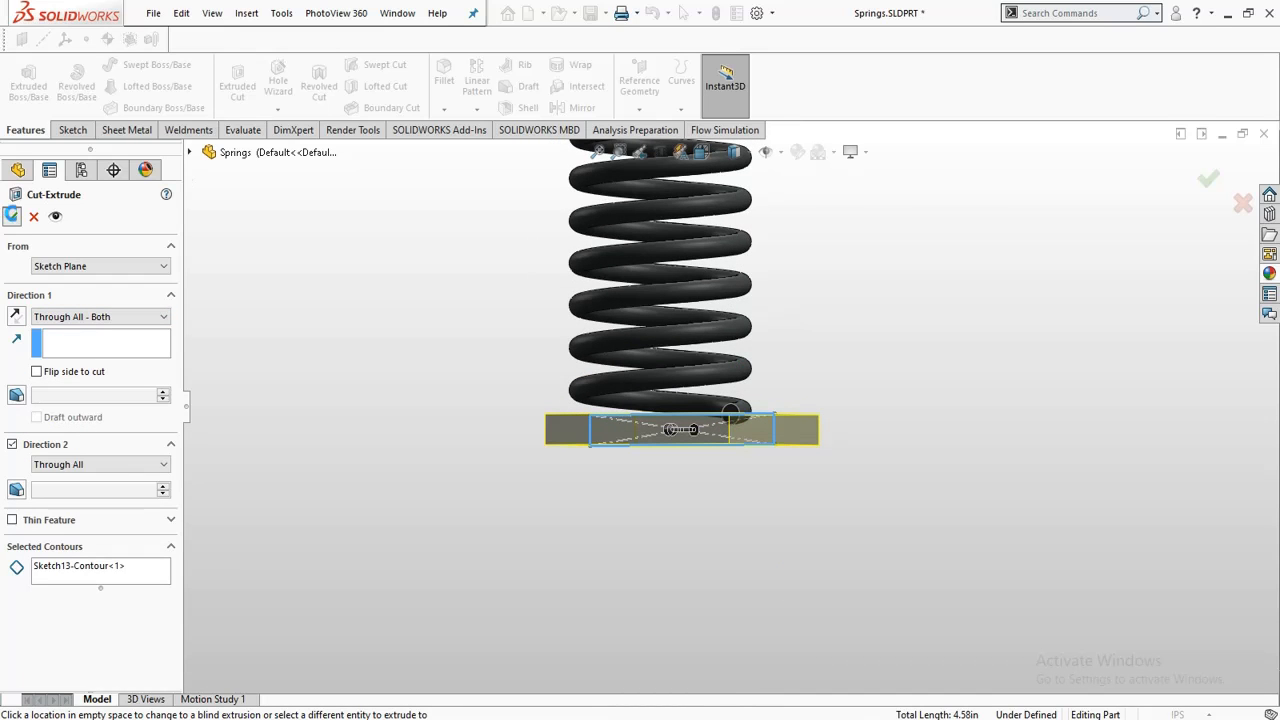
pyautogui.click(12, 216)
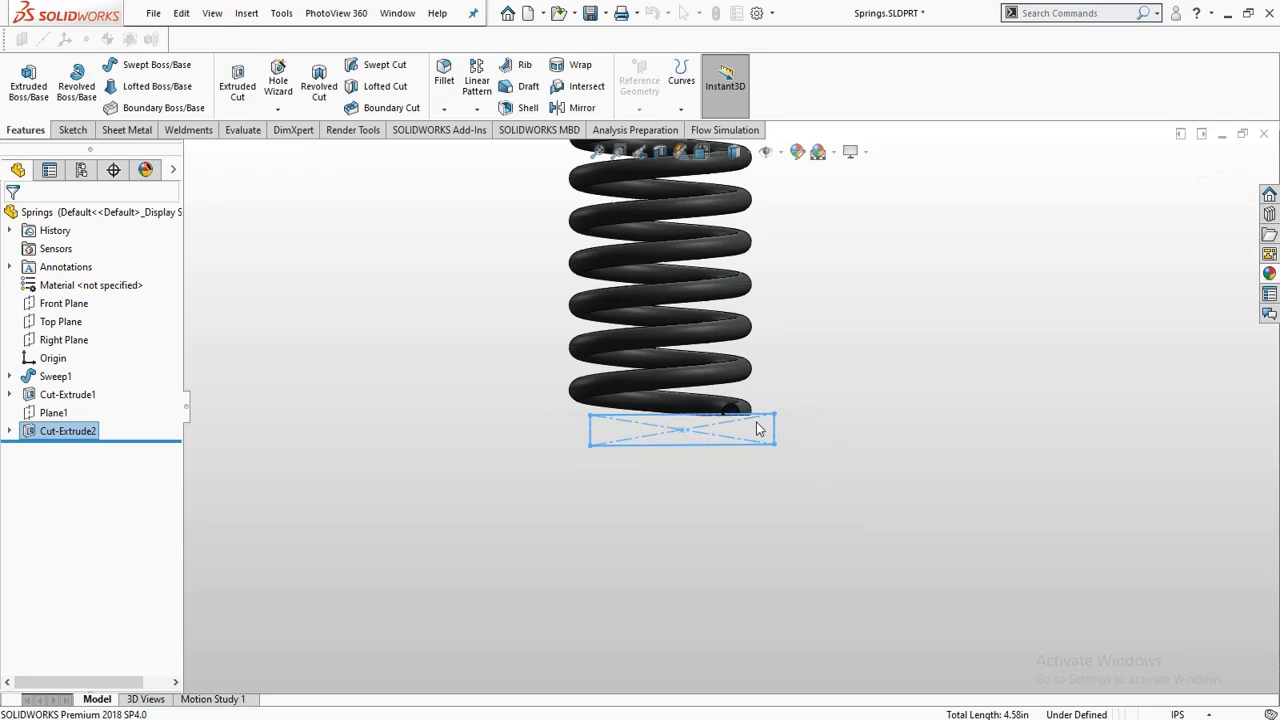
pyautogui.scroll(2, 760, 430)
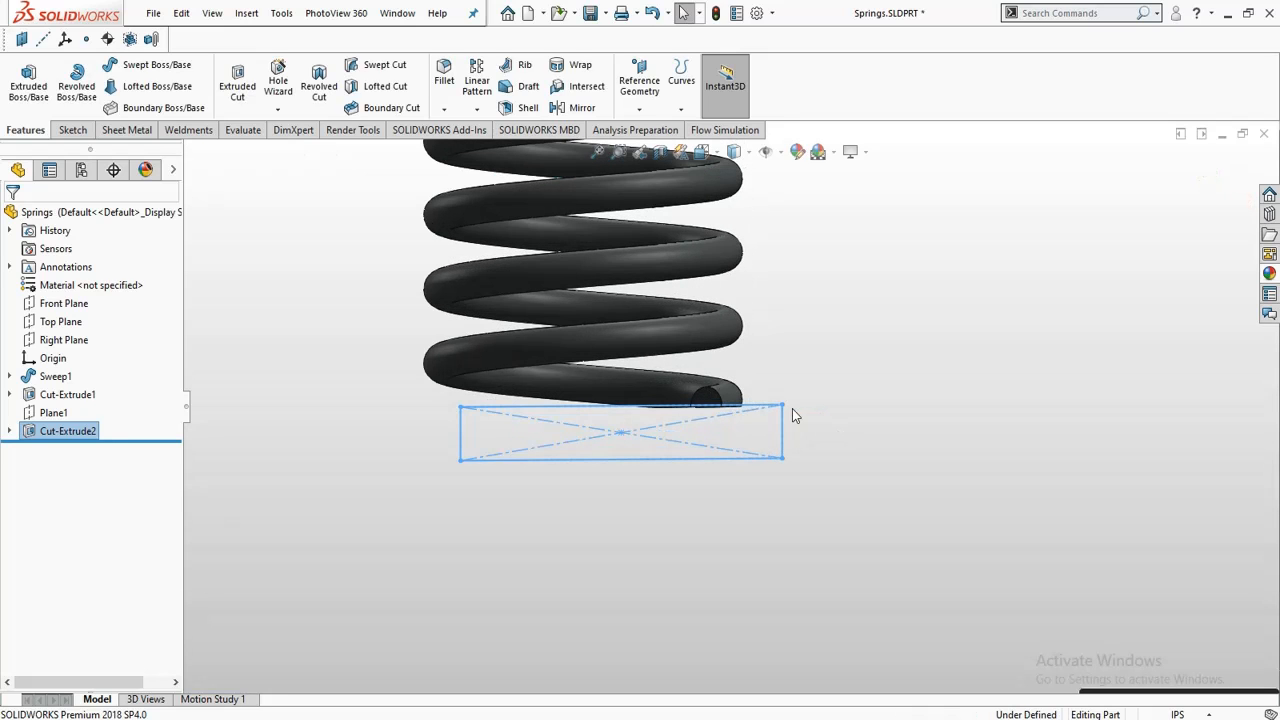
pyautogui.moveTo(793, 415)
pyautogui.mouseDown(button='middle')
pyautogui.moveTo(663, 469)
pyautogui.moveTo(666, 531)
pyautogui.moveTo(654, 346)
pyautogui.moveTo(638, 515)
pyautogui.moveTo(657, 466)
pyautogui.moveTo(717, 471)
pyautogui.moveTo(706, 427)
pyautogui.mouseUp(button='middle')
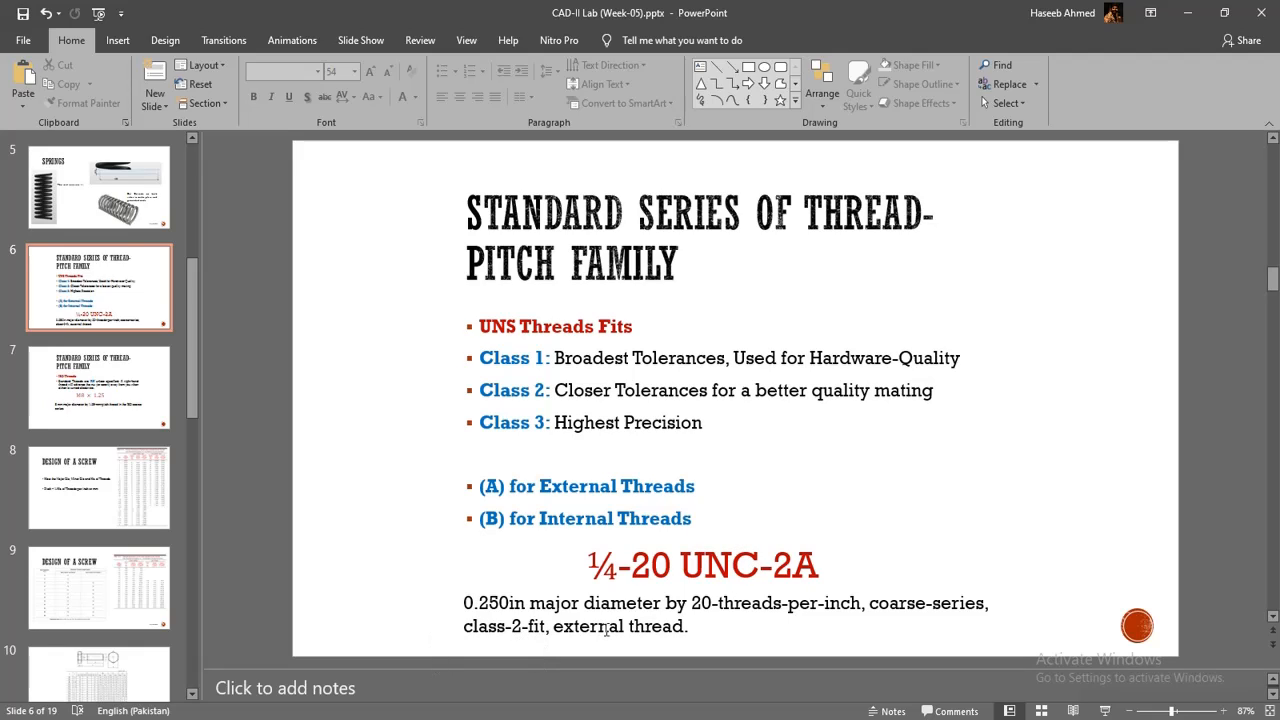
# Step: In the PowerPoint presentation, review the slides on ISO threads, screw dimension tables, thread geometry and making the M8 bolt
pyautogui.scroll(-1, 336, 376)
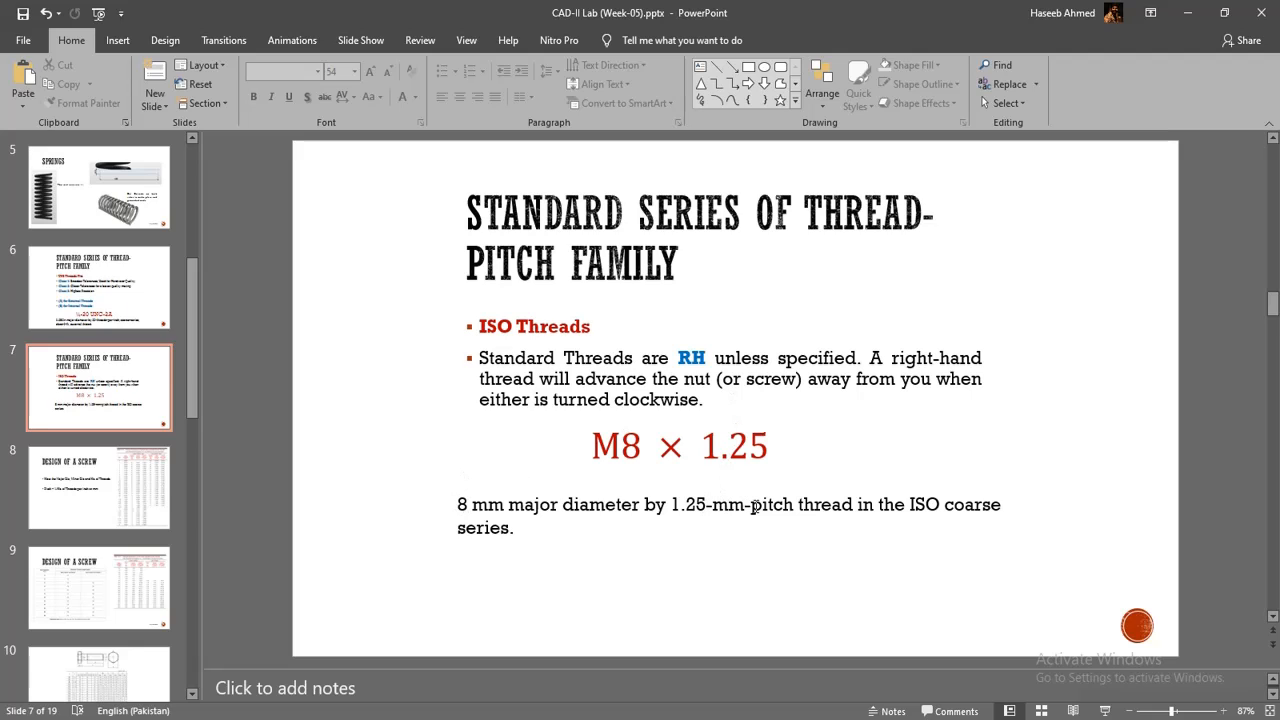
pyautogui.scroll(-1, 755, 505)
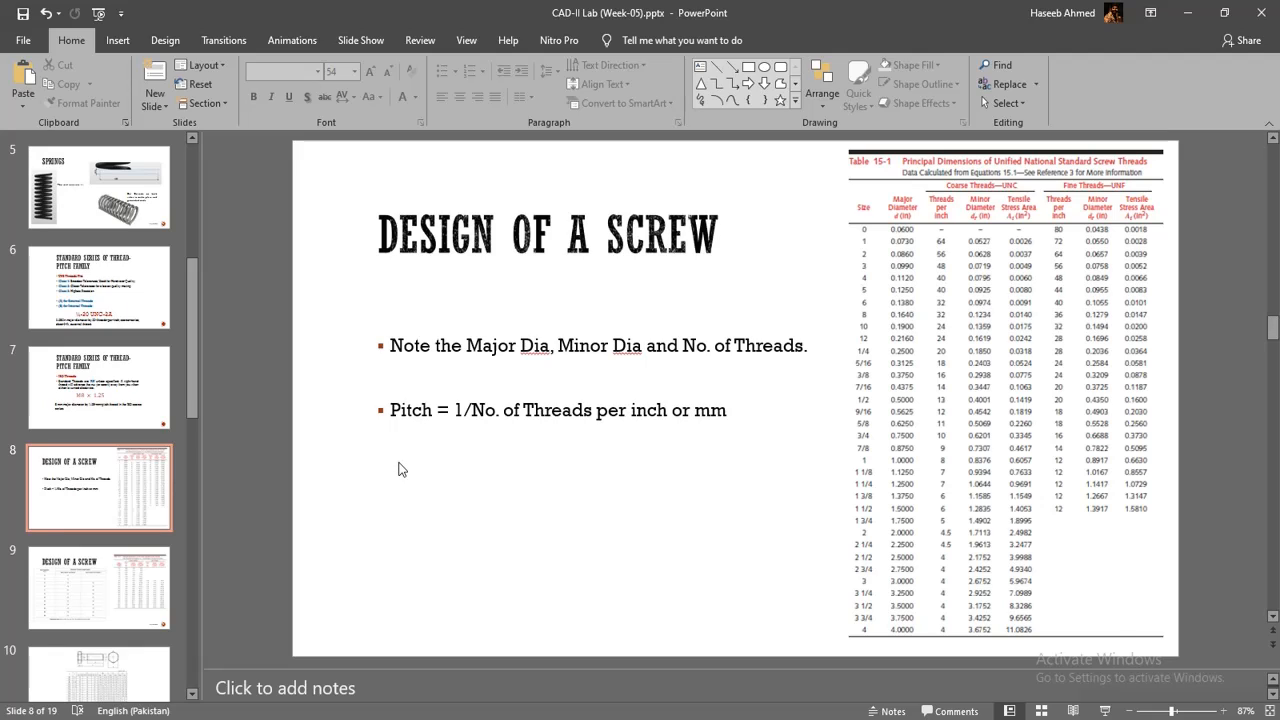
pyautogui.scroll(-2, 398, 469)
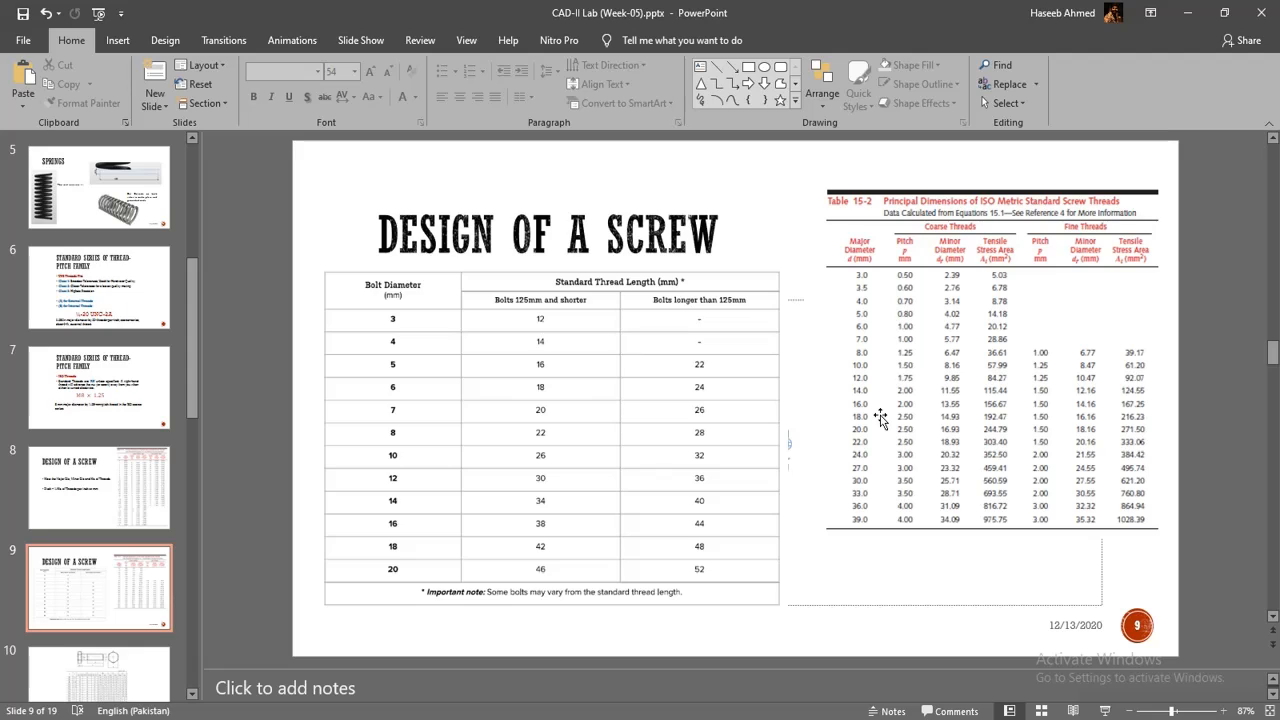
pyautogui.scroll(-1, 880, 417)
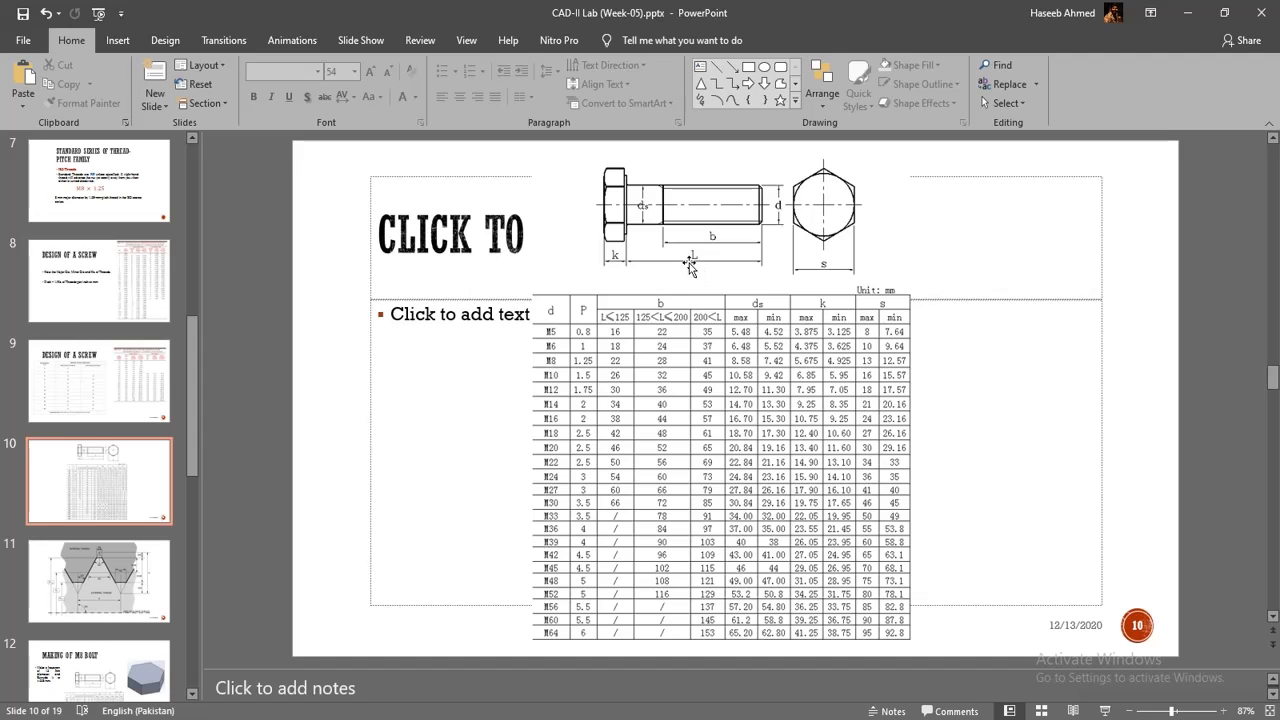
pyautogui.scroll(-1, 689, 263)
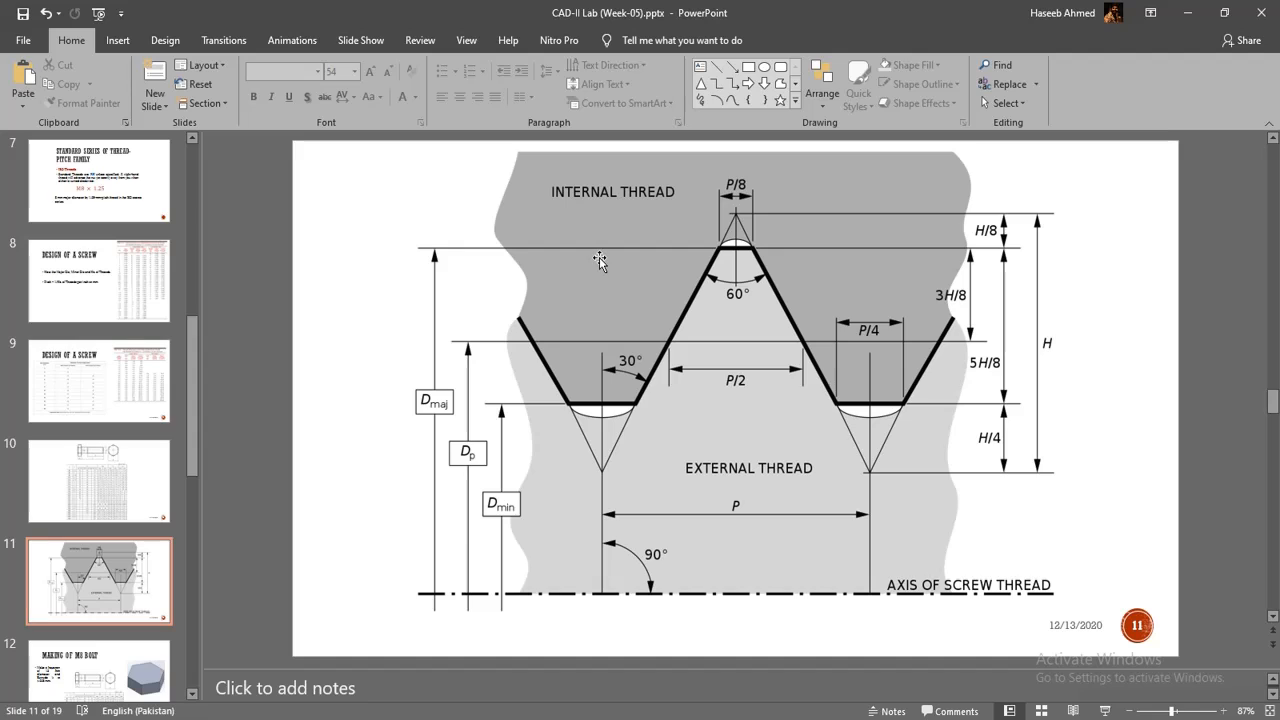
pyautogui.scroll(-1, 599, 260)
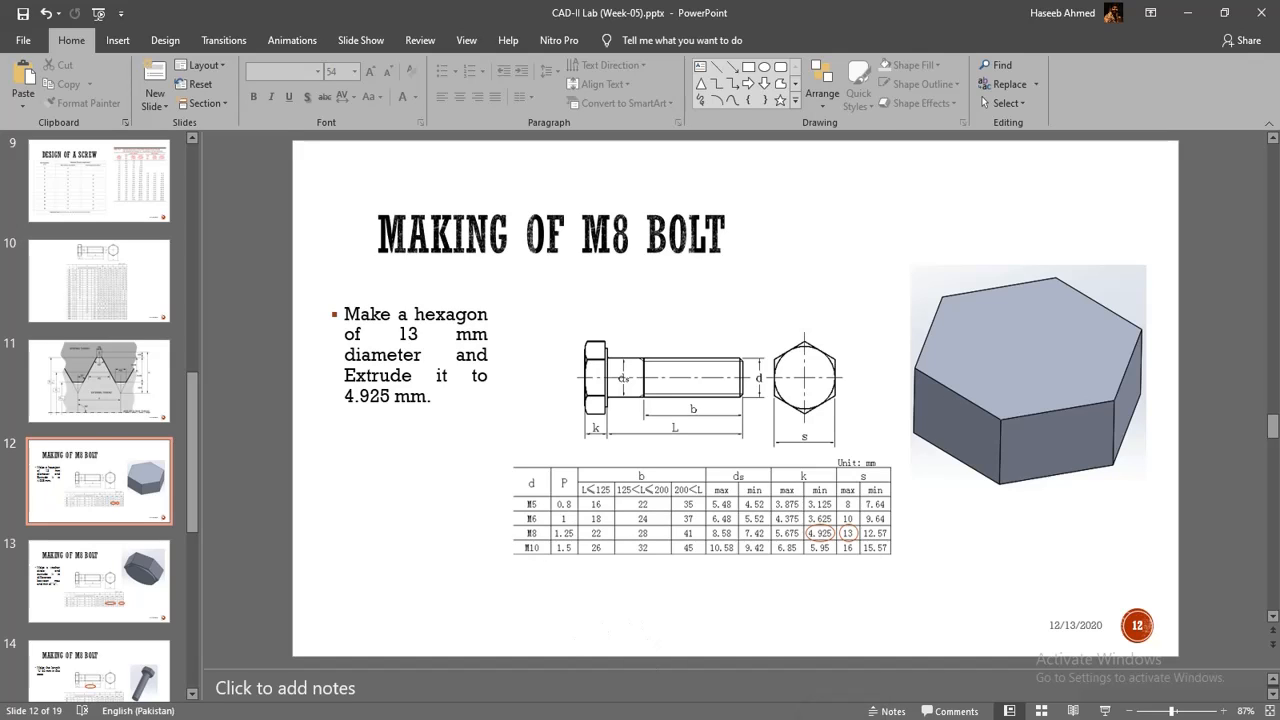
# Step: Switch to SOLIDWORKS and start a sketch on the Front Plane of the empty Part4
pyautogui.hotkey('alt', 'Tab')
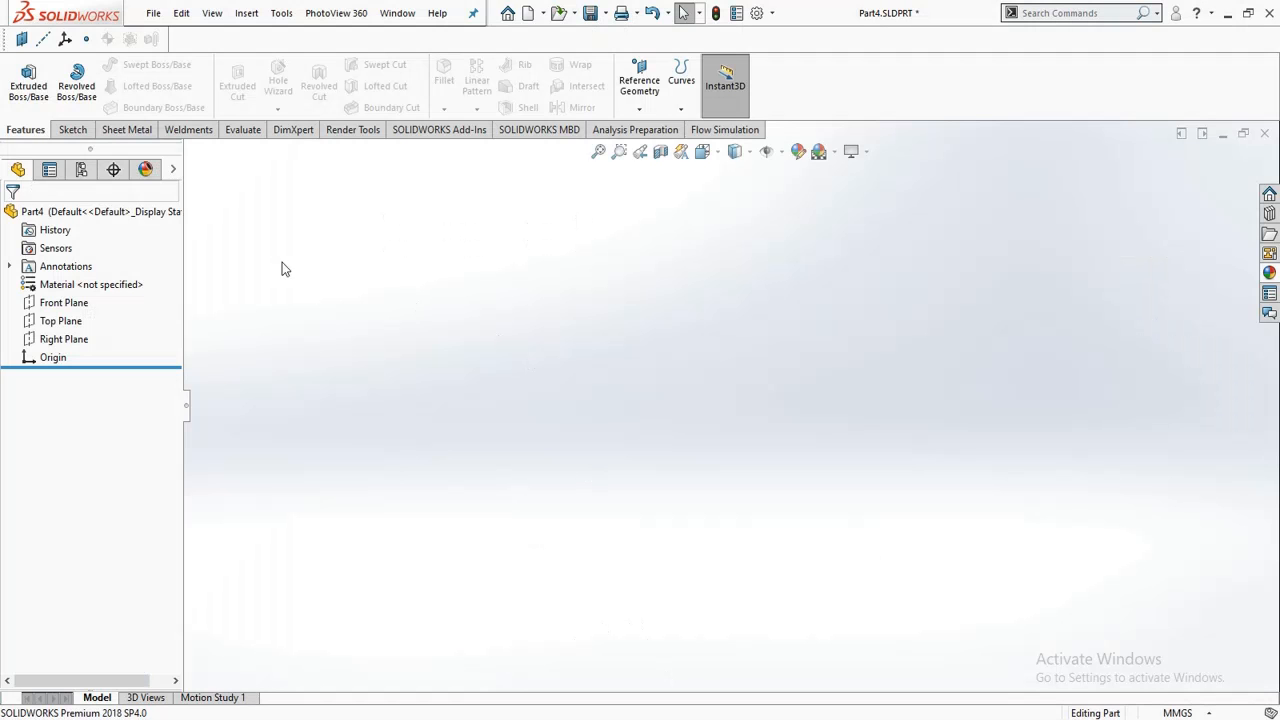
pyautogui.click(60, 324)
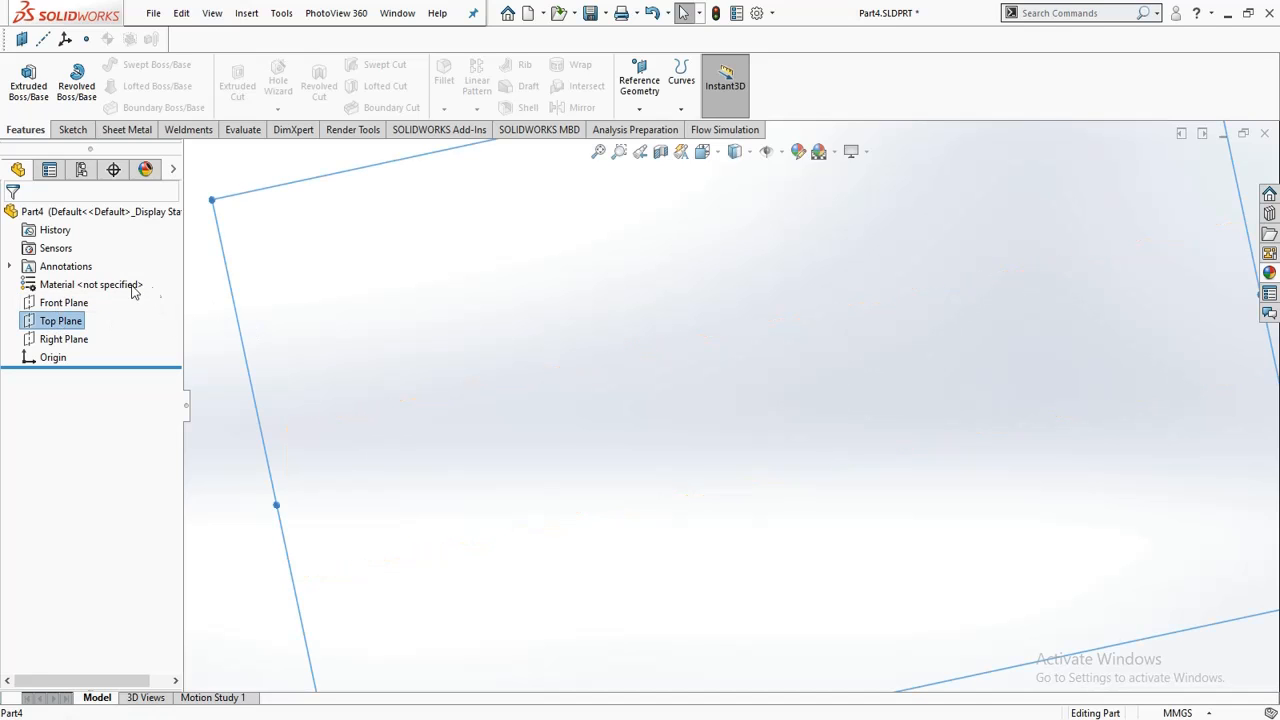
pyautogui.rightClick(66, 326)
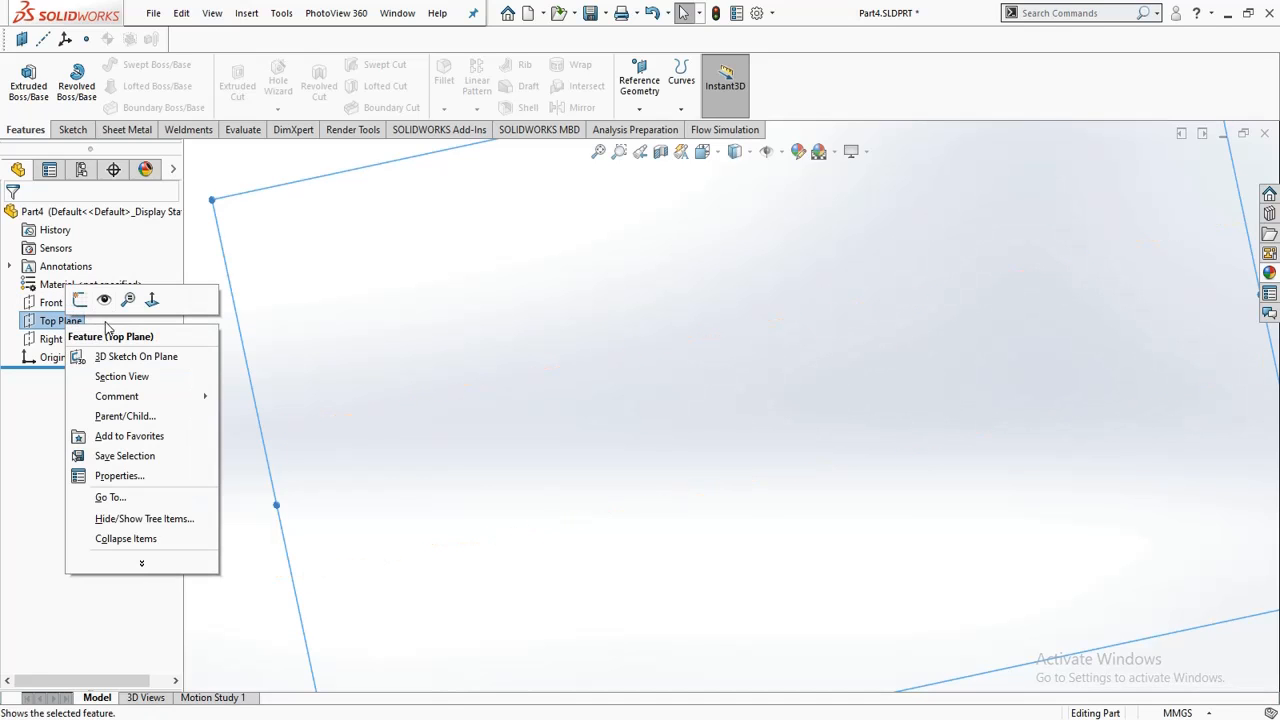
pyautogui.click(149, 297)
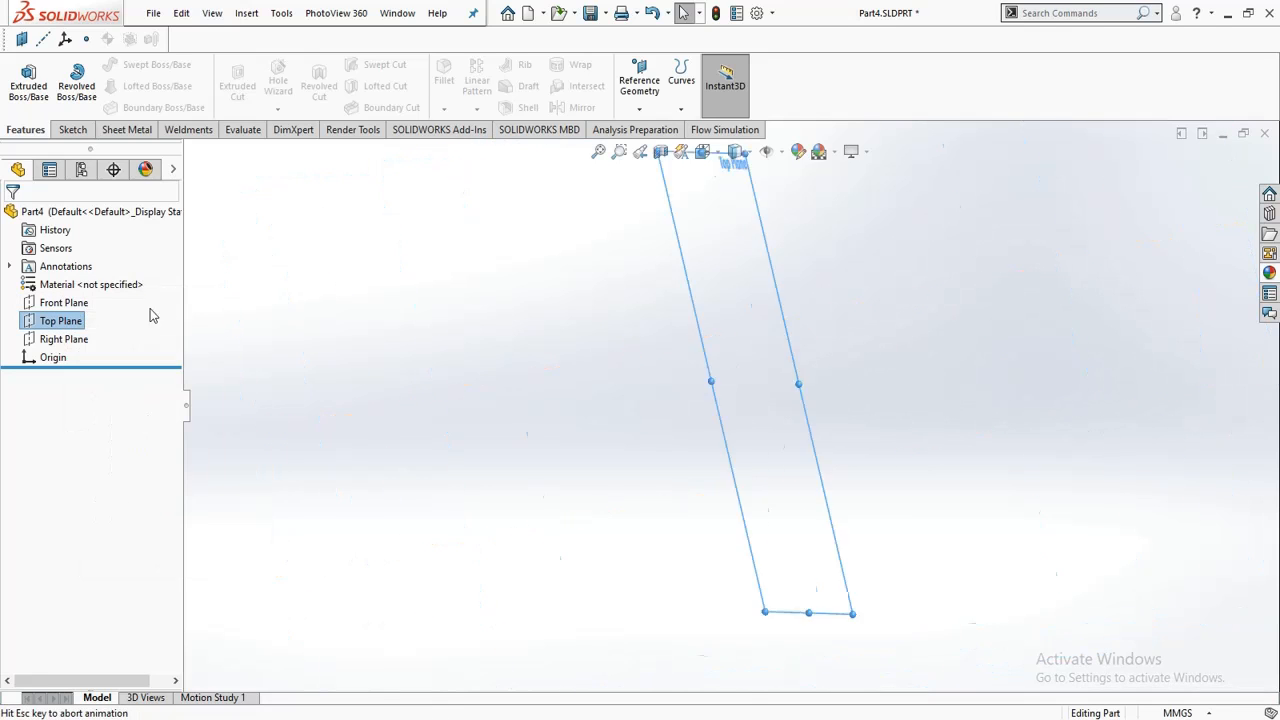
pyautogui.rightClick(62, 327)
pyautogui.click(52, 305)
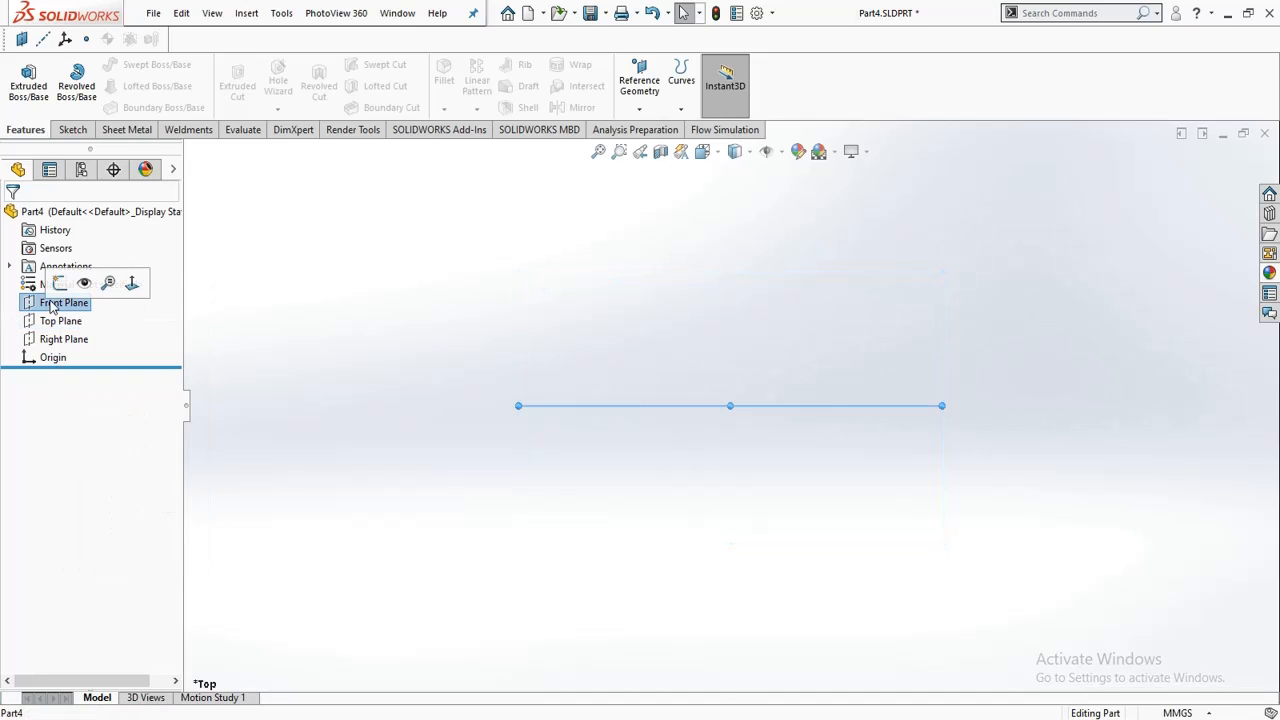
pyautogui.rightClick(52, 305)
pyautogui.click(62, 276)
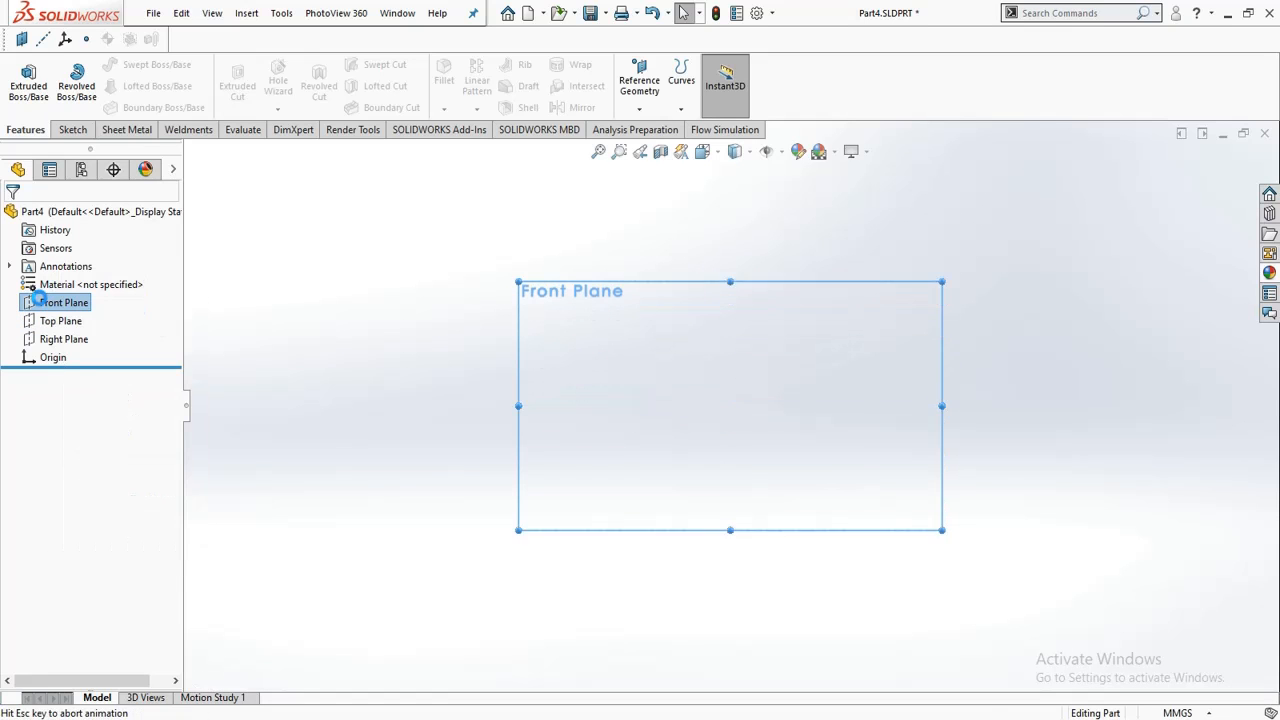
pyautogui.click(395, 349)
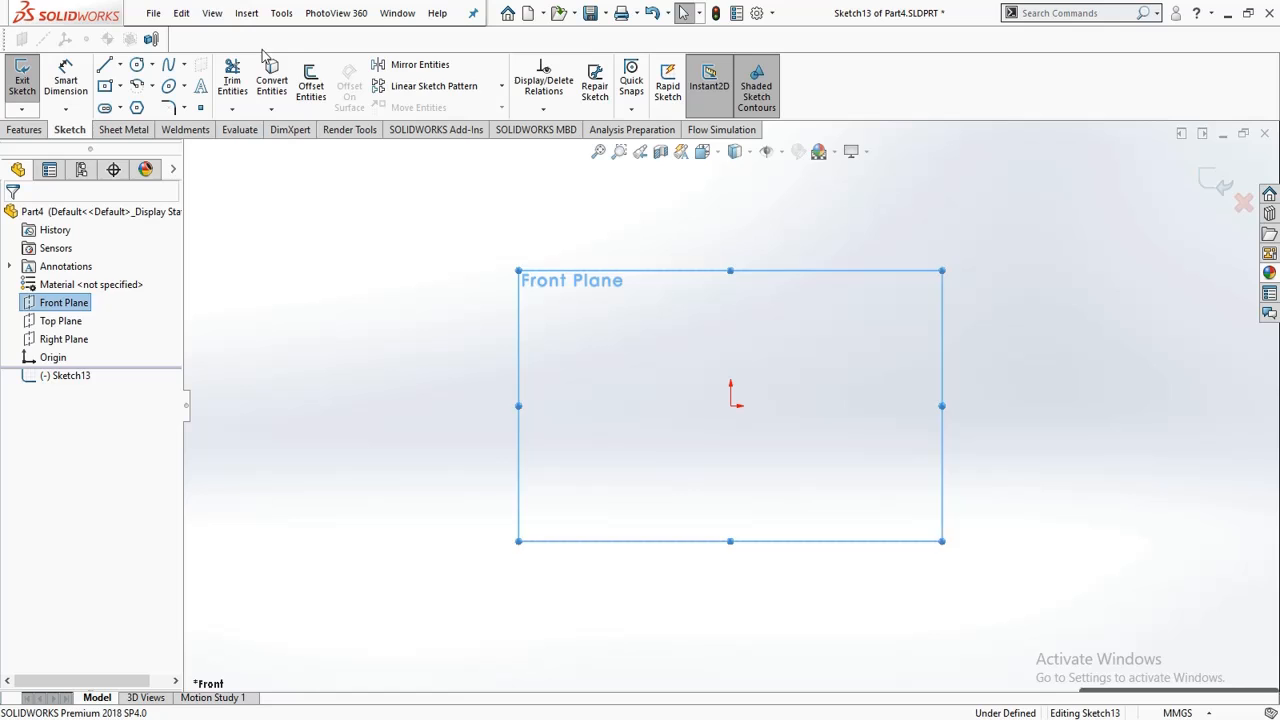
# Step: Sketch a six-sided inscribed-circle polygon centred on the origin, about 83 mm across flats, with a vertex on the horizontal axis
pyautogui.click(137, 107)
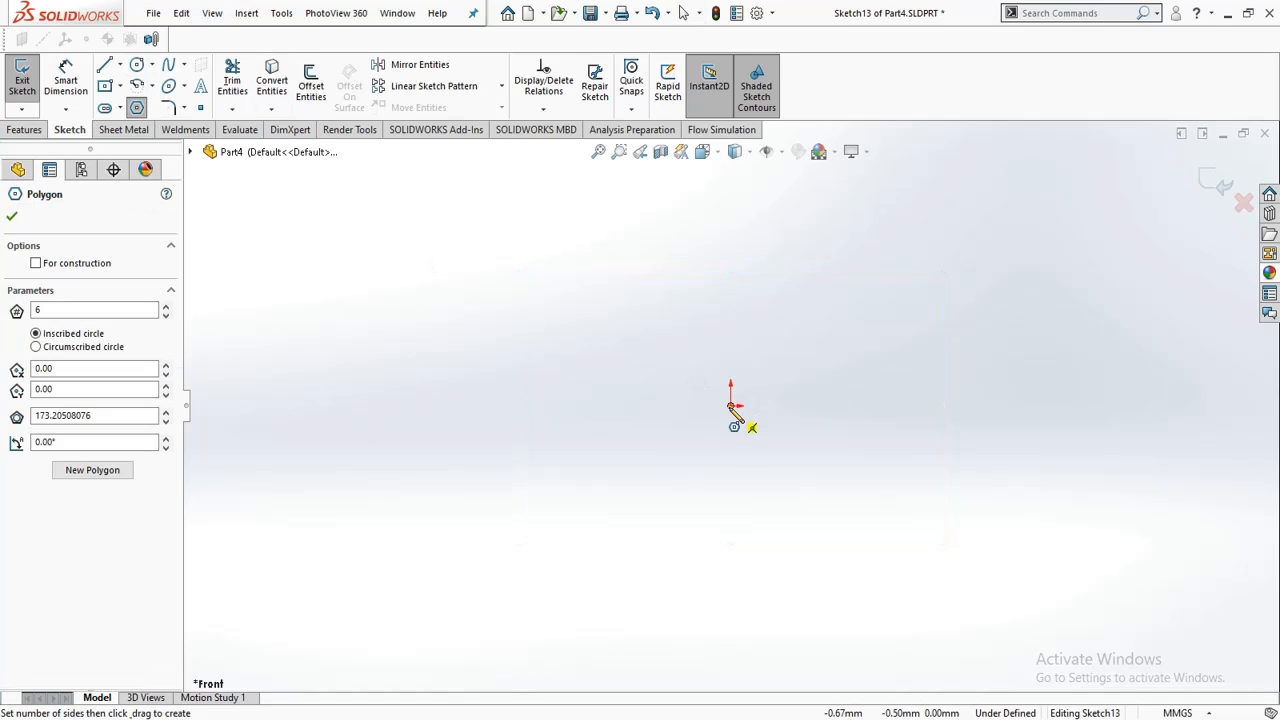
pyautogui.click(733, 410)
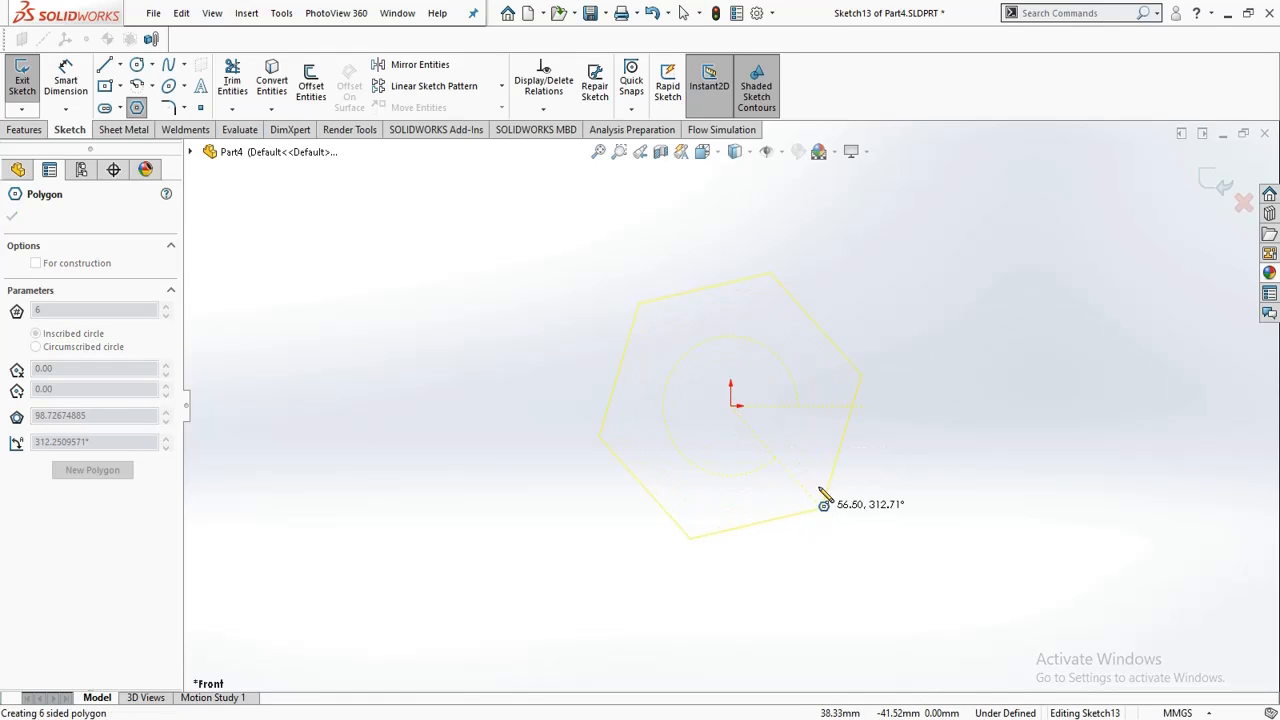
pyautogui.click(850, 412)
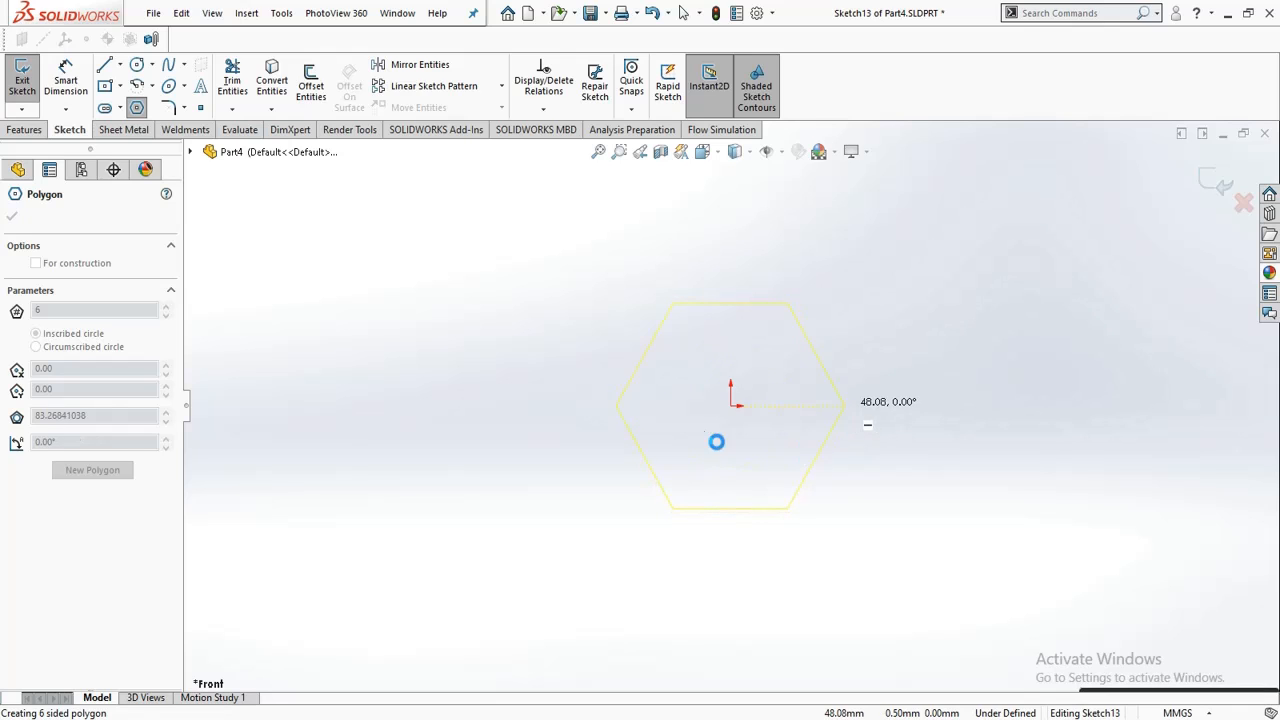
# Step: Dimension the distance from the hexagon's centre to its upper edge as 6.5 mm
pyautogui.click(66, 80)
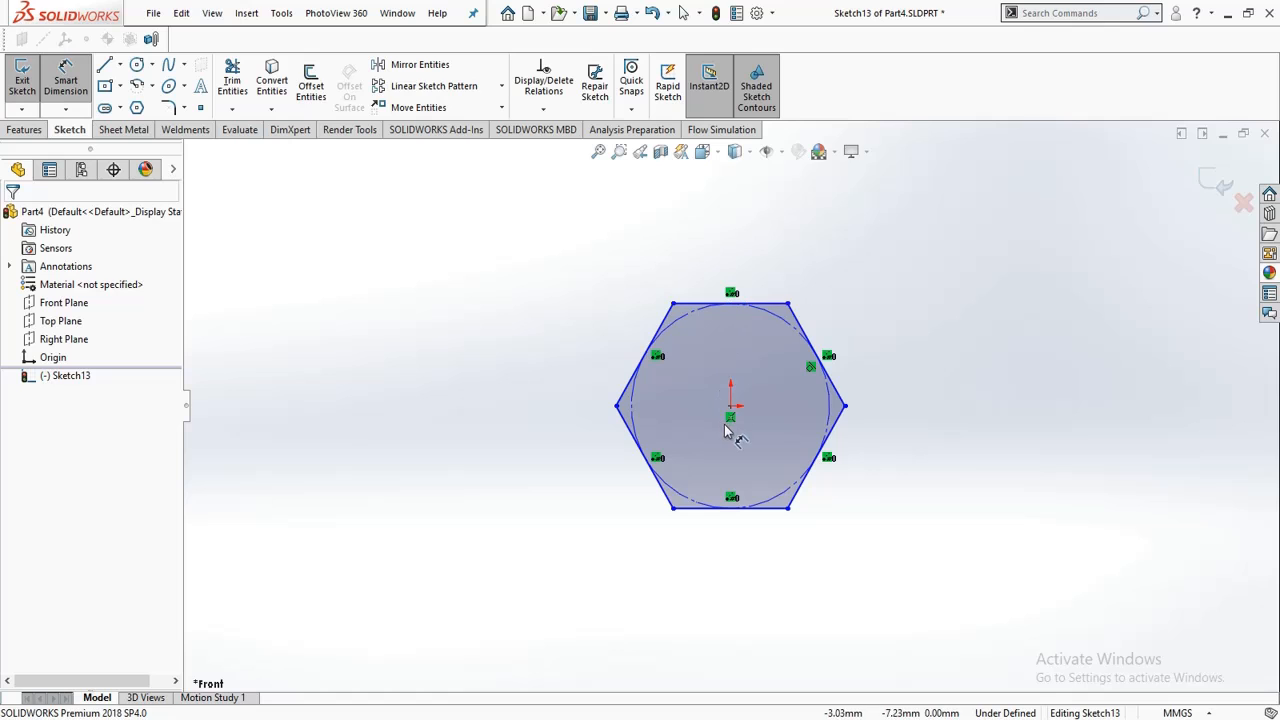
pyautogui.click(731, 407)
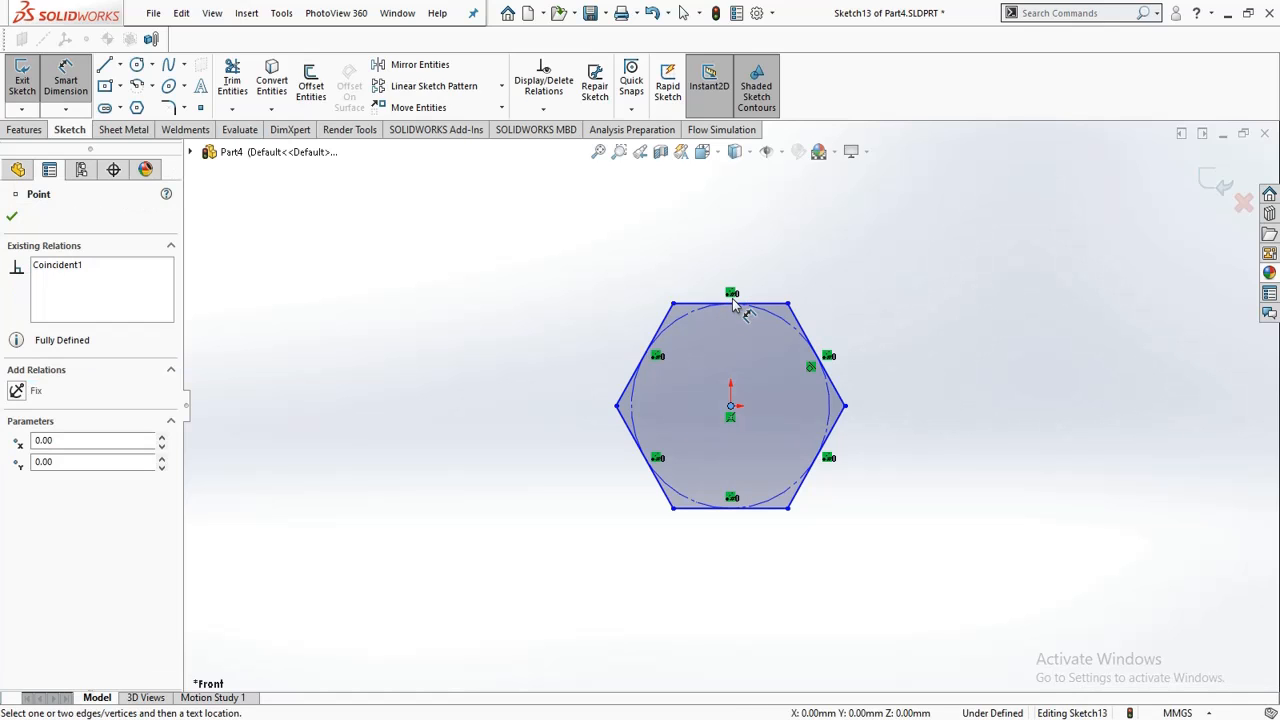
pyautogui.click(735, 311)
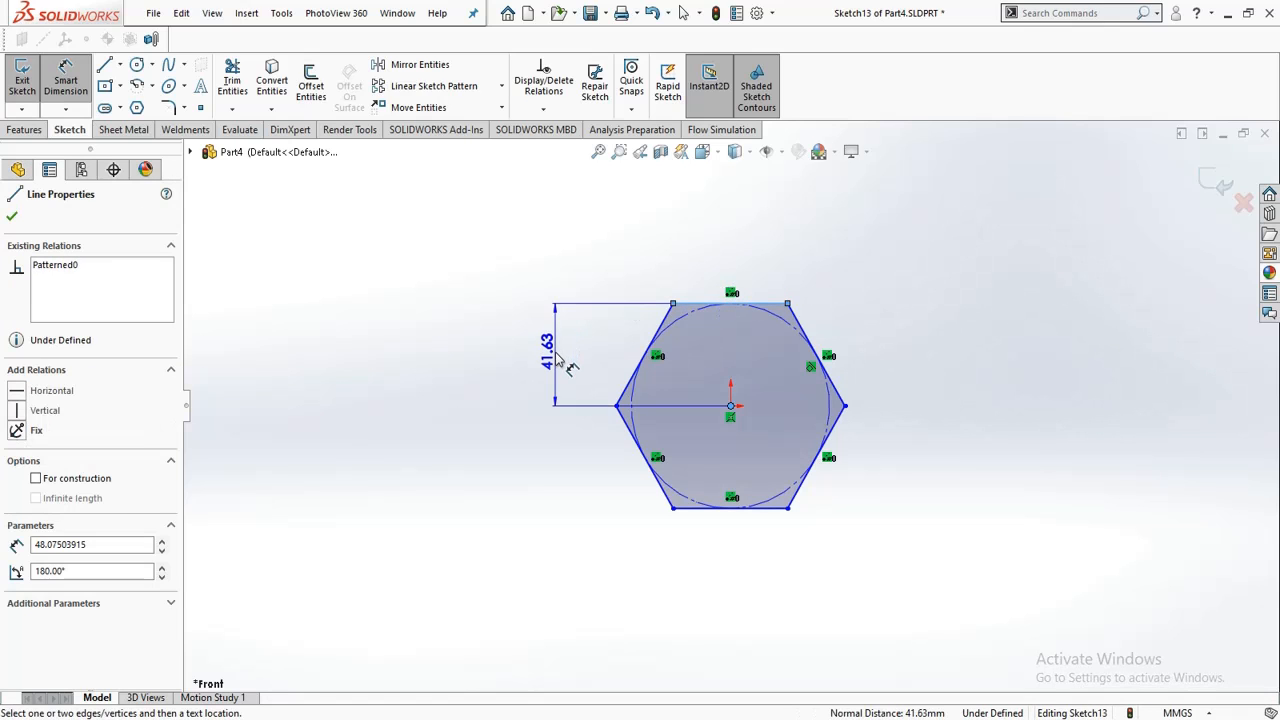
pyautogui.click(563, 364)
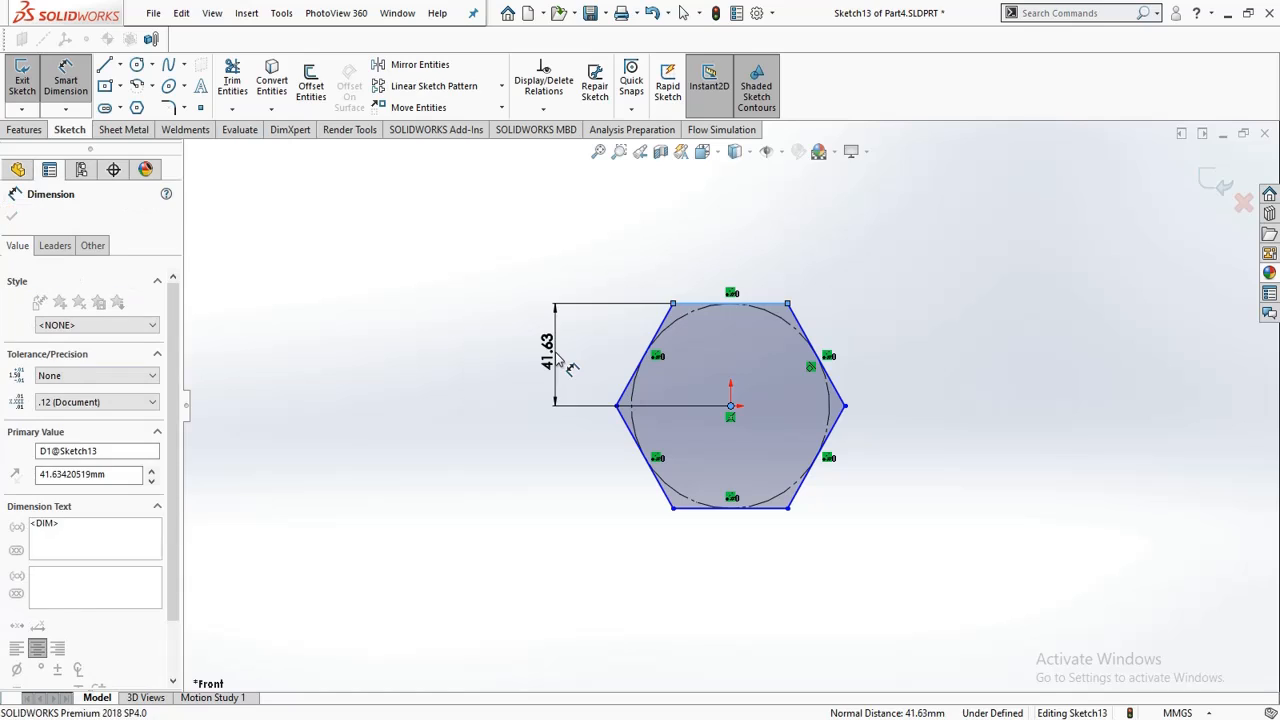
pyautogui.write('1')
pyautogui.press('BackSpace')
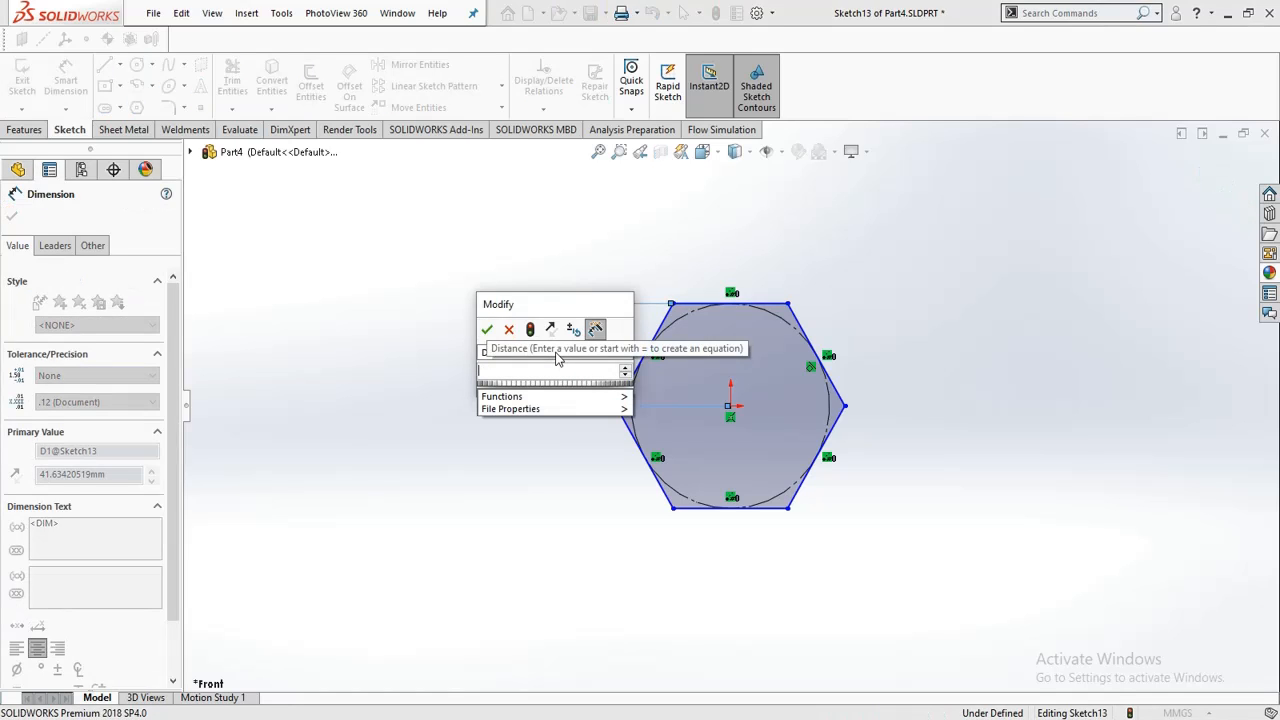
pyautogui.write('6.5')
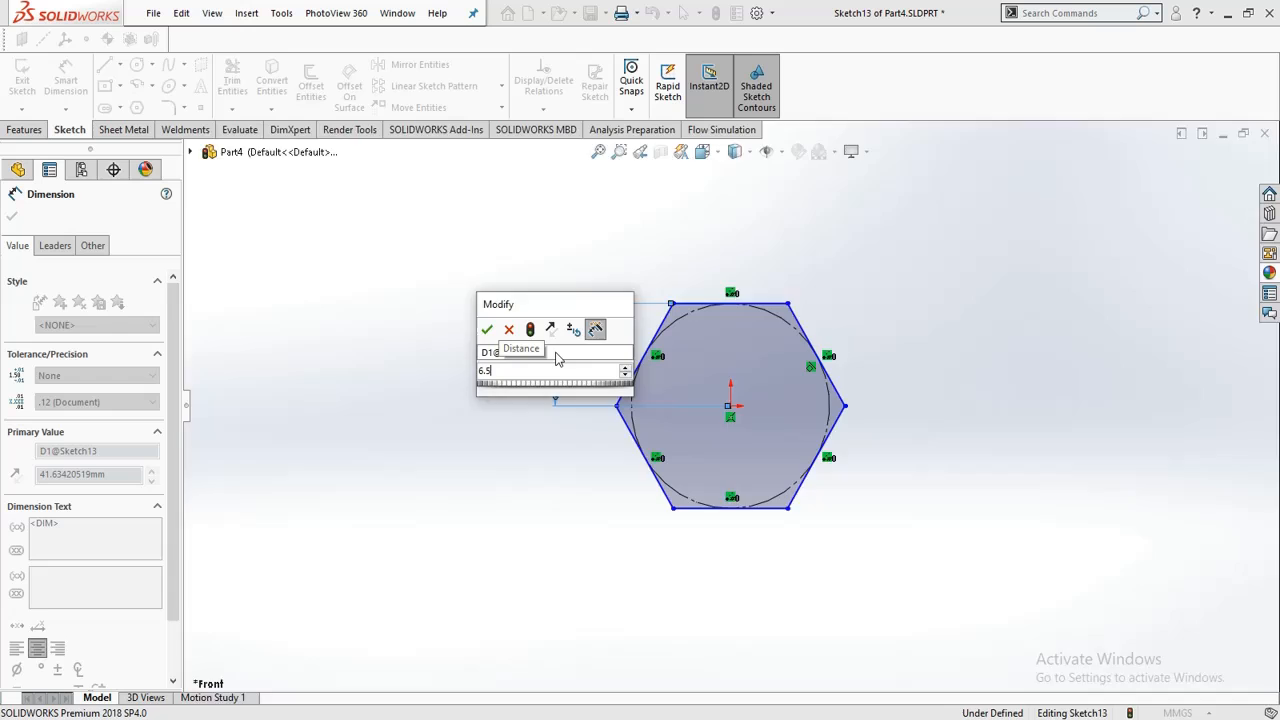
pyautogui.press('Return')
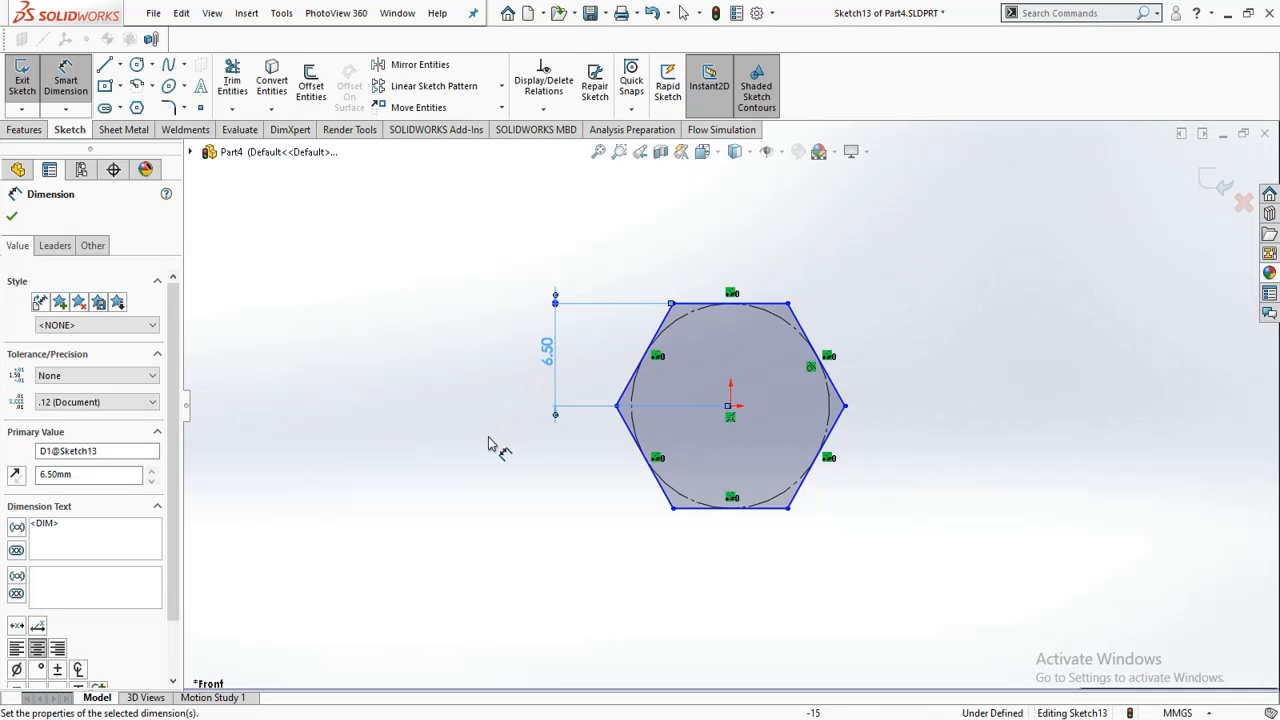
pyautogui.click(489, 438)
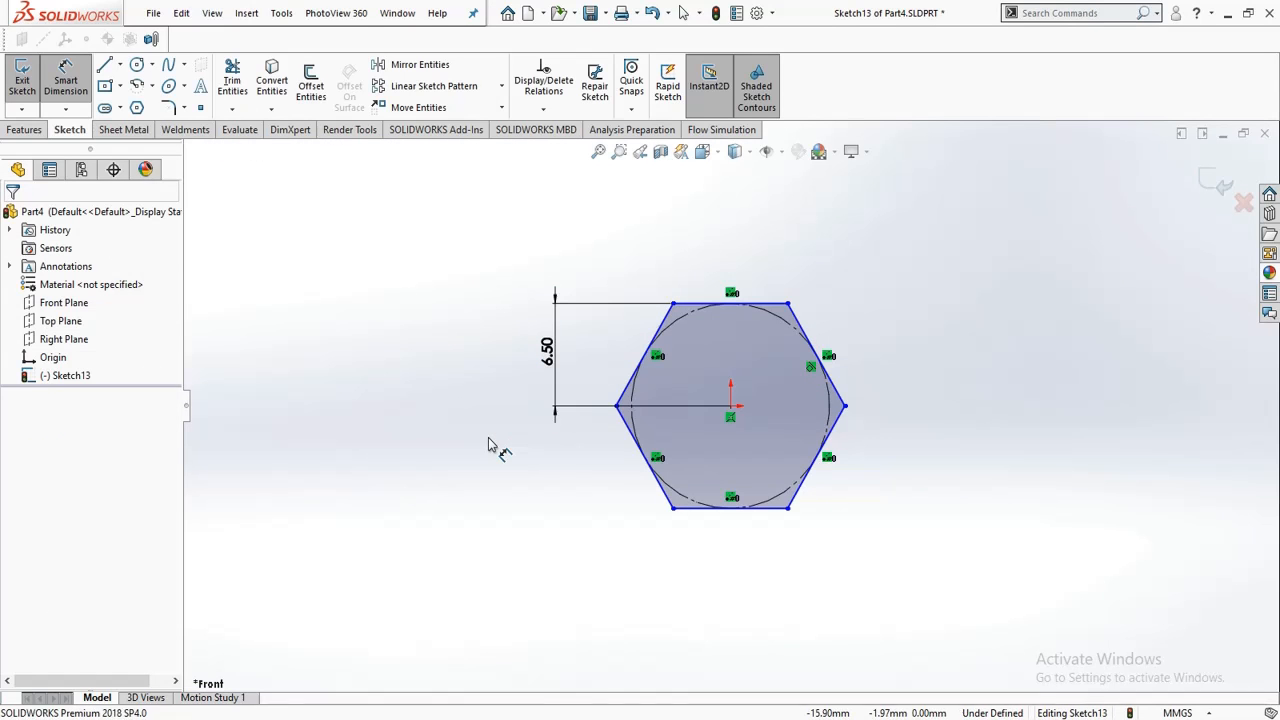
# Step: Close the hexagon sketch and extrude it 4.925 mm as a blind boss to form the bolt head
pyautogui.click(22, 80)
pyautogui.click(405, 717)
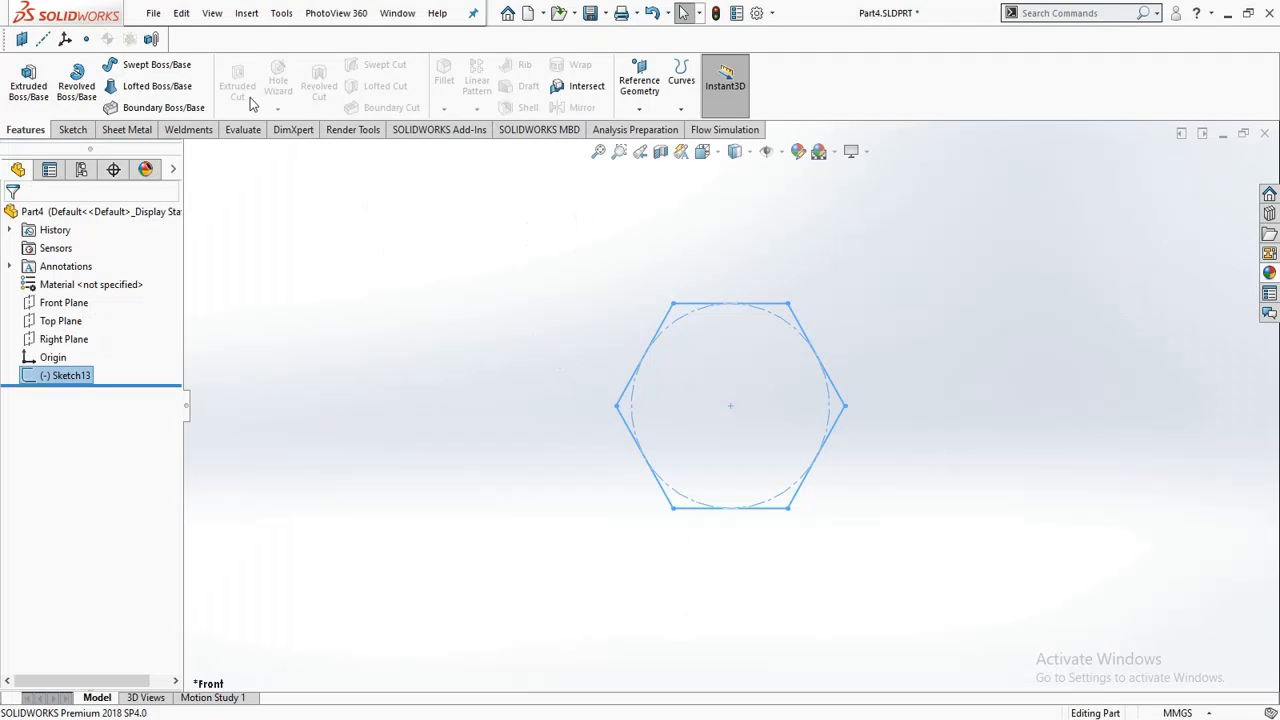
pyautogui.click(28, 85)
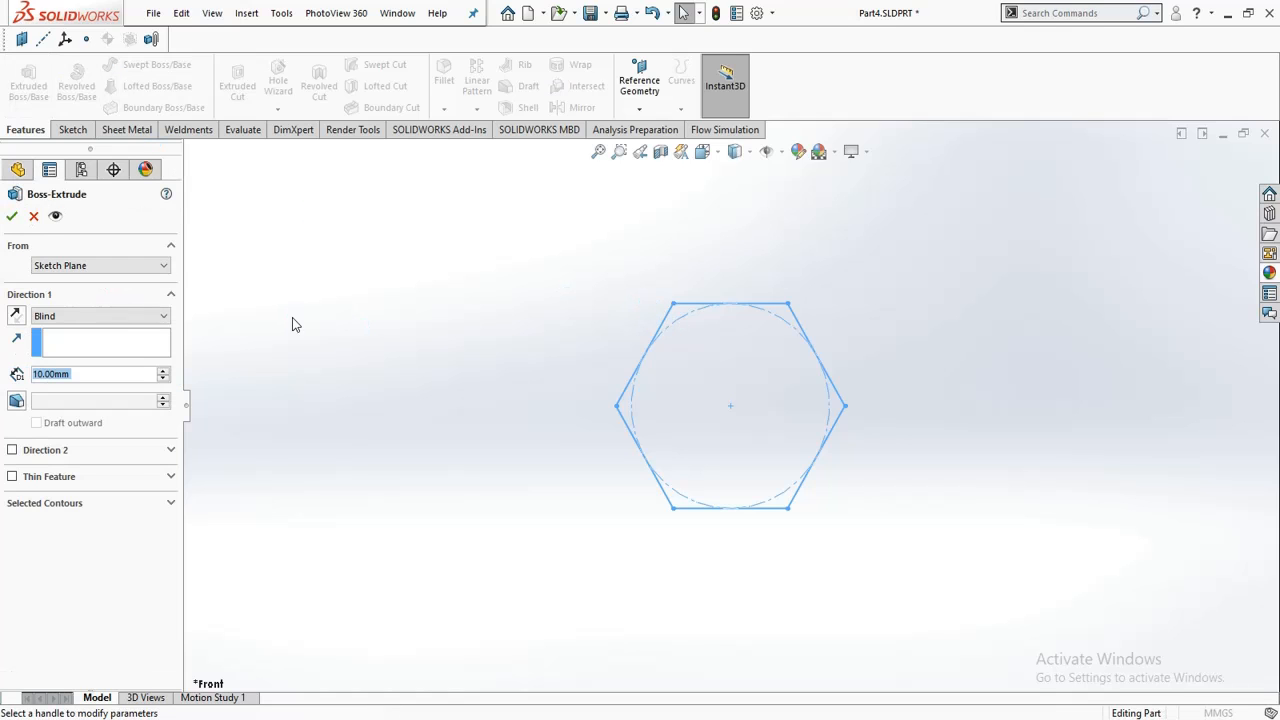
pyautogui.write('4.925')
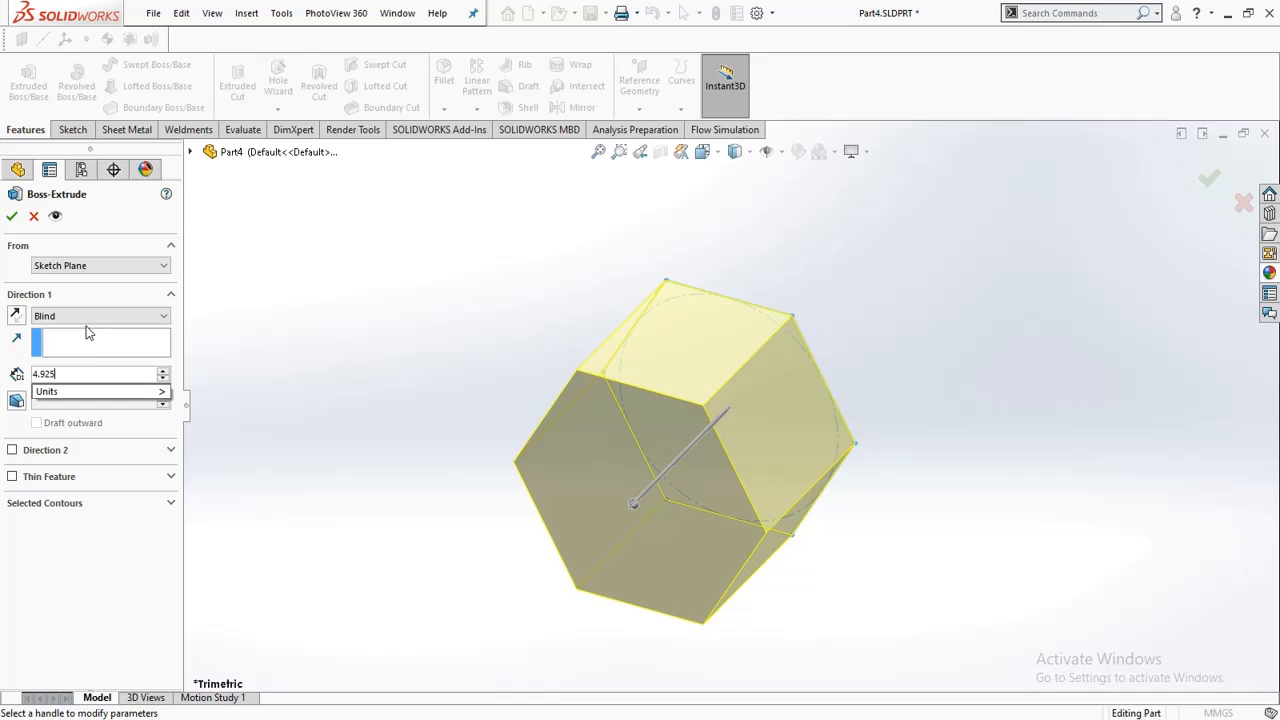
pyautogui.press('Return')
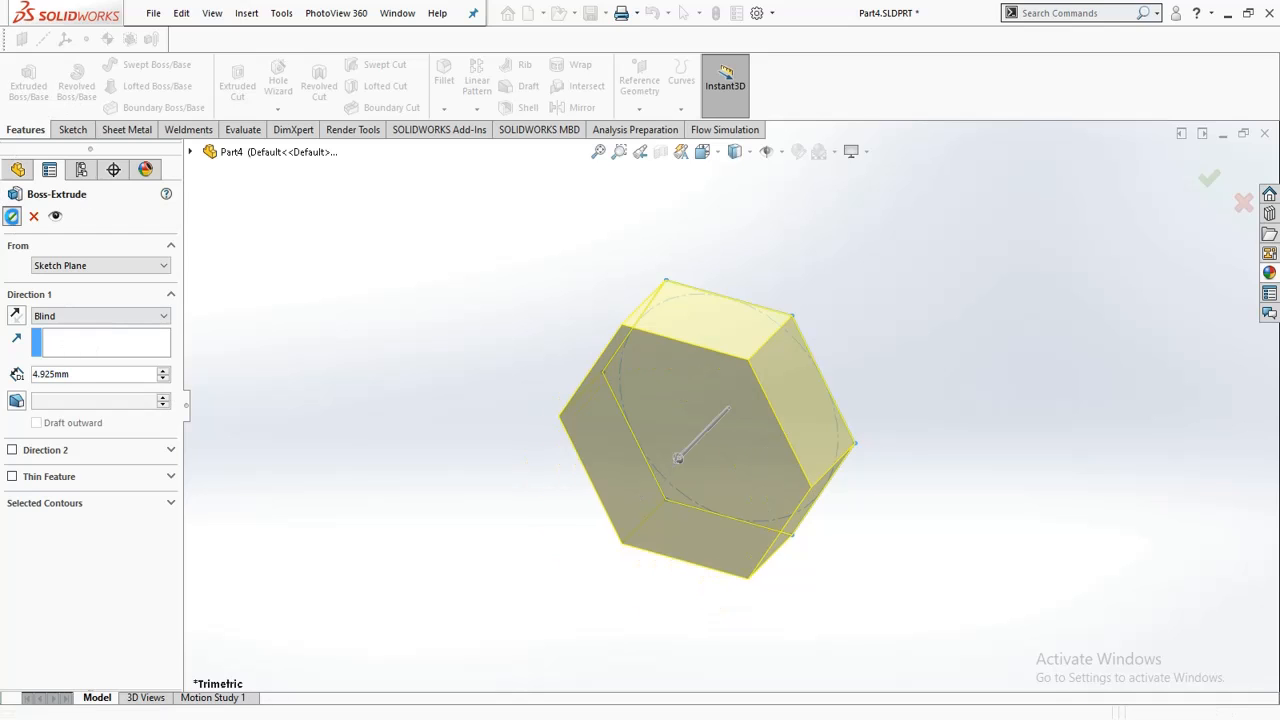
pyautogui.click(10, 216)
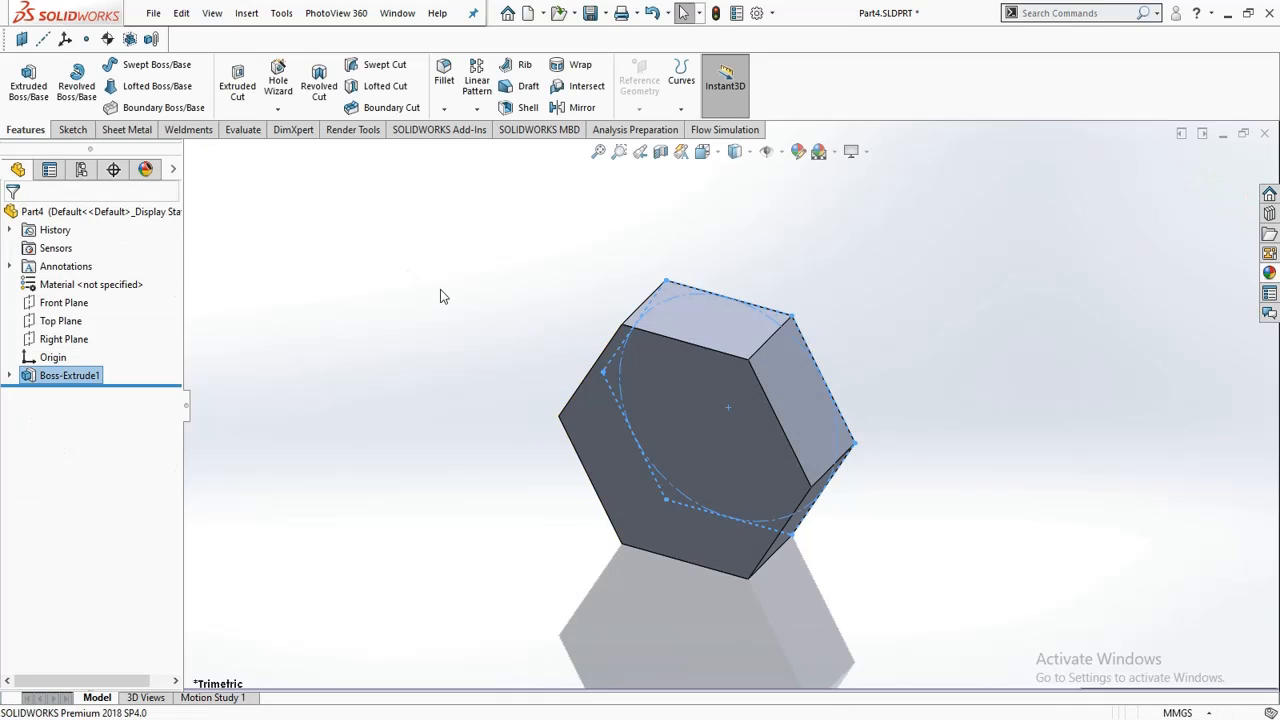
pyautogui.click(484, 357)
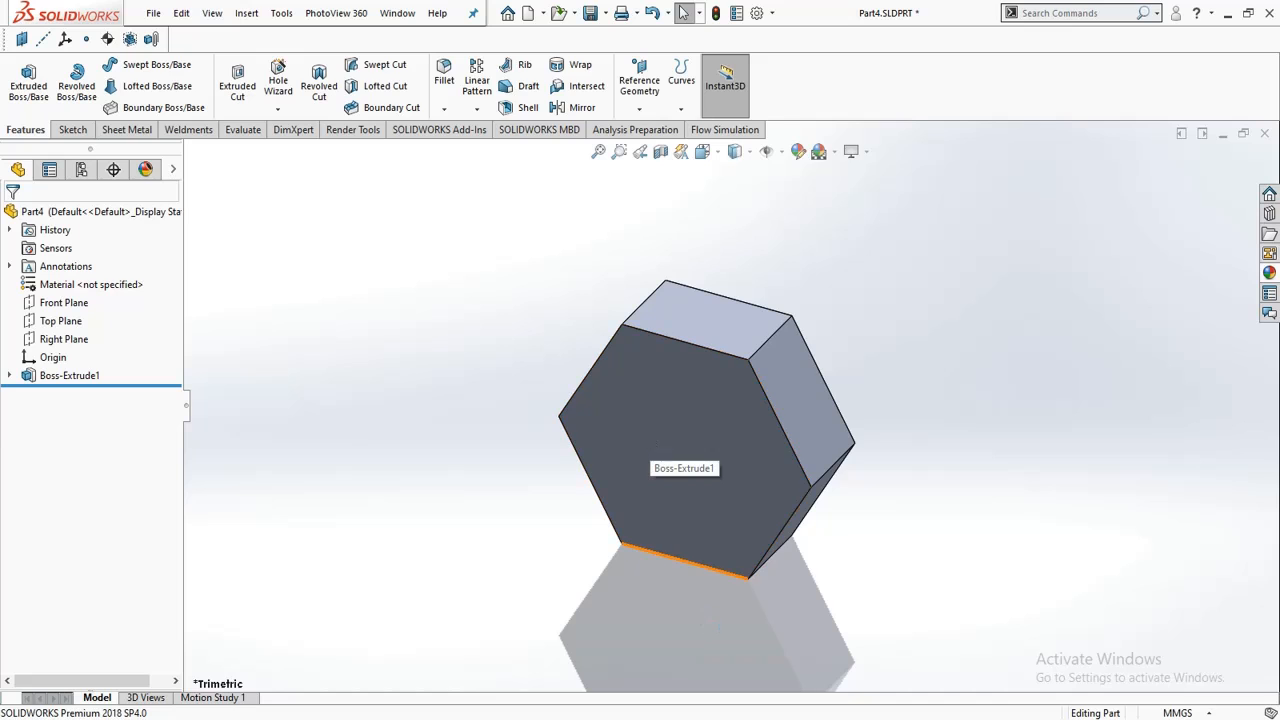
# Step: Check the M8 bolt slide about the washer circle in PowerPoint and return to SOLIDWORKS
pyautogui.hotkey('alt', 'Tab')
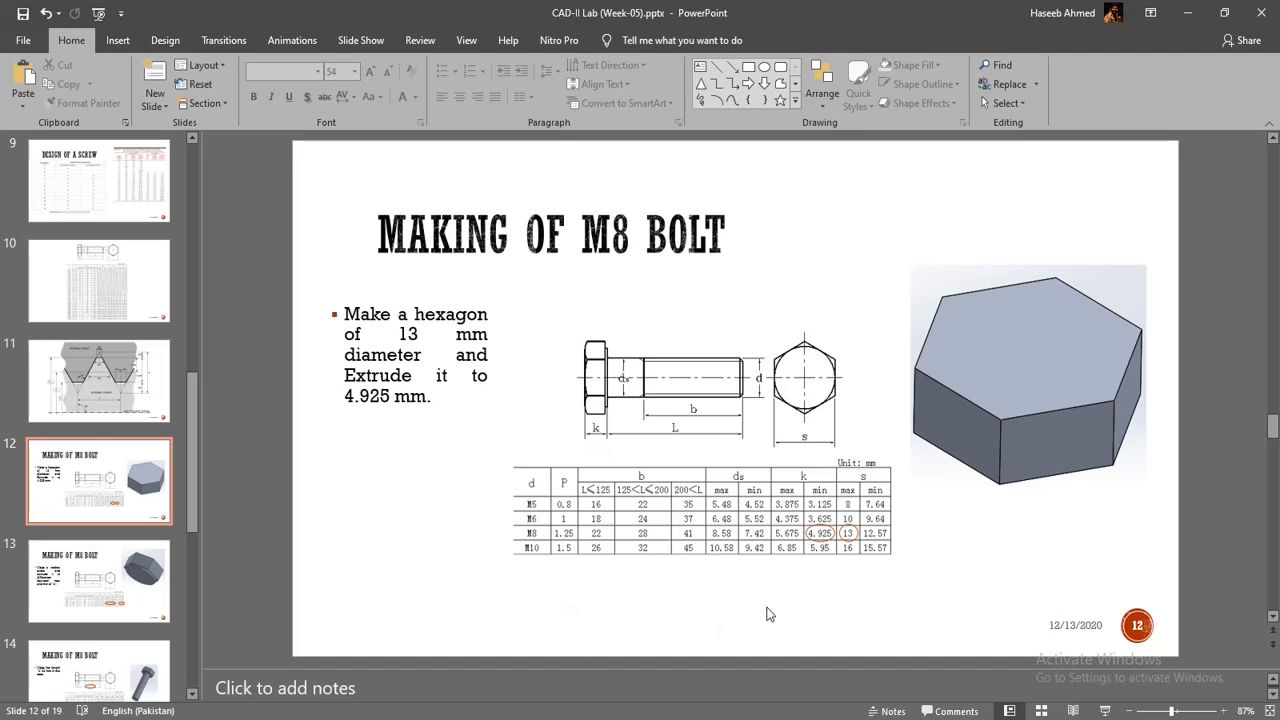
pyautogui.scroll(-1, 880, 545)
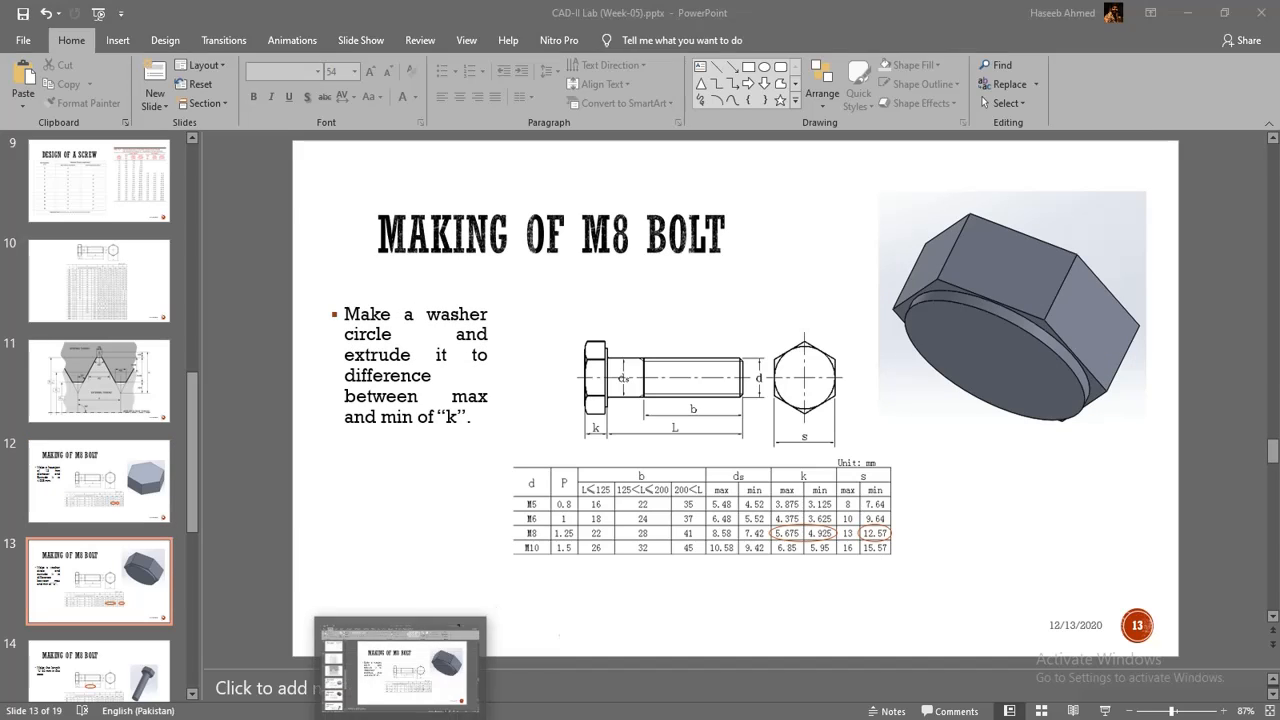
pyautogui.click(400, 655)
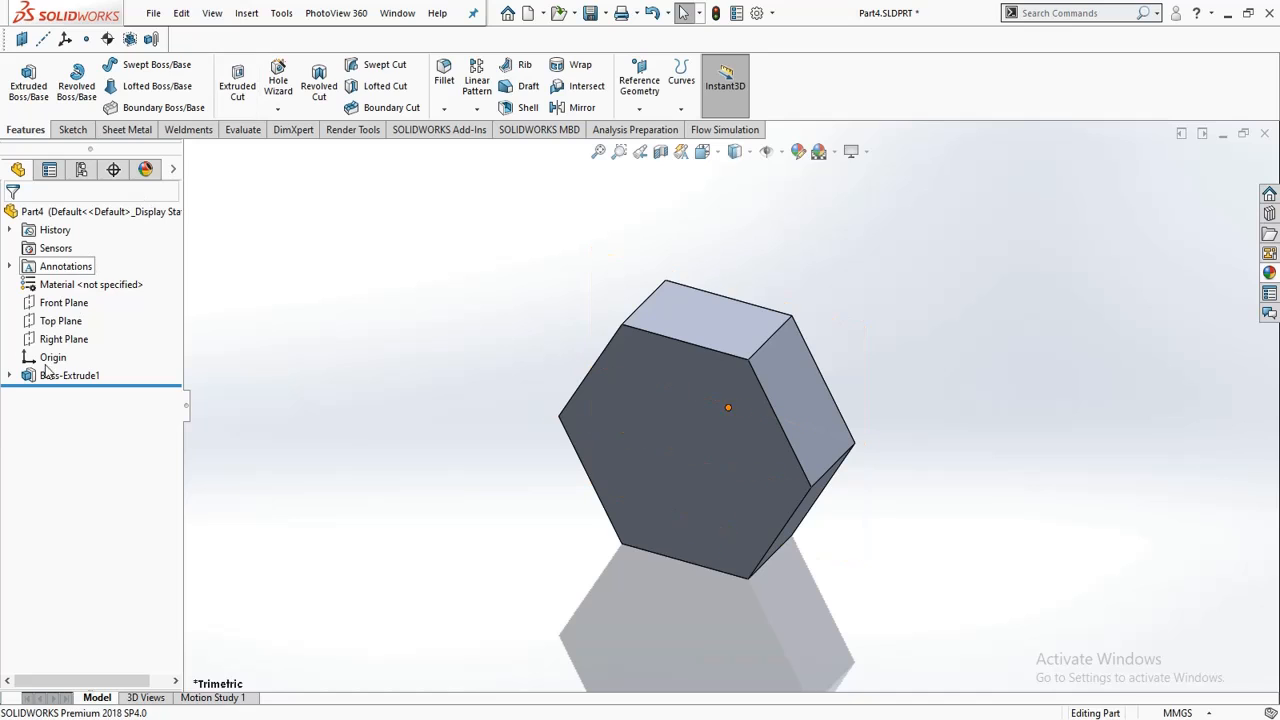
# Step: On the hexagonal head's front face, sketch a circle centred on the origin with a radius of about 4.39 mm
pyautogui.click(618, 415)
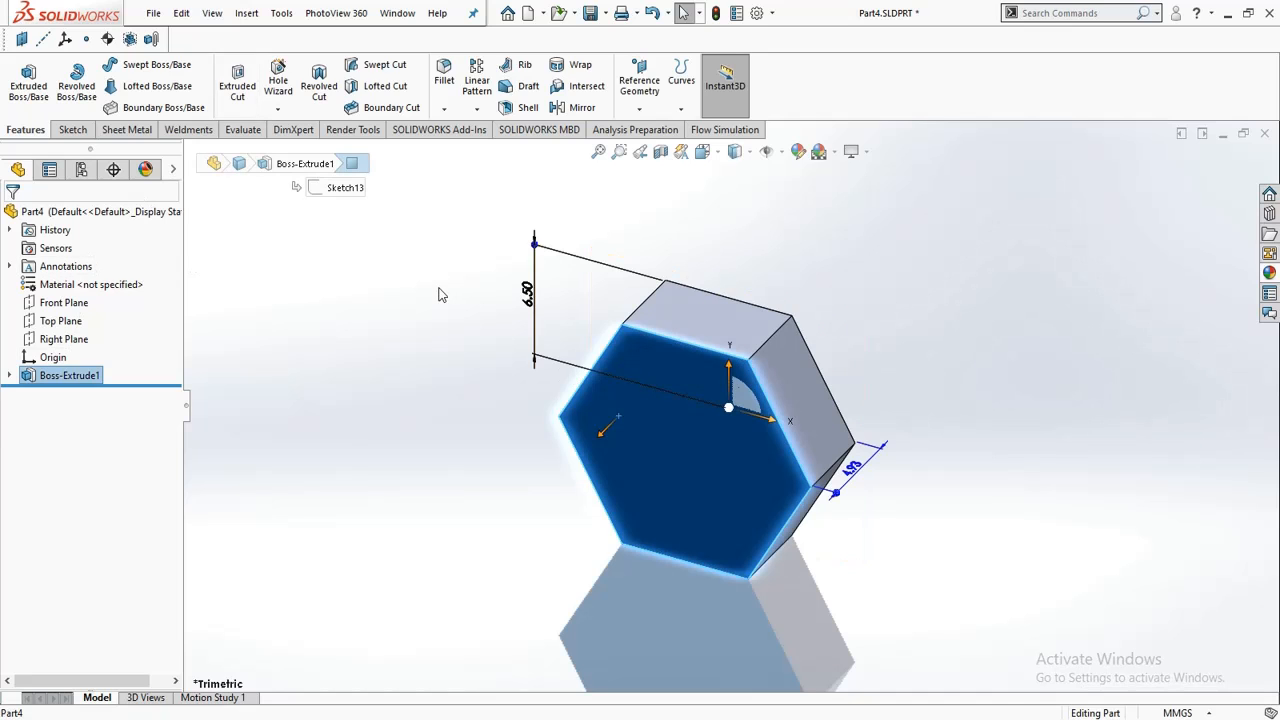
pyautogui.click(73, 129)
pyautogui.click(22, 80)
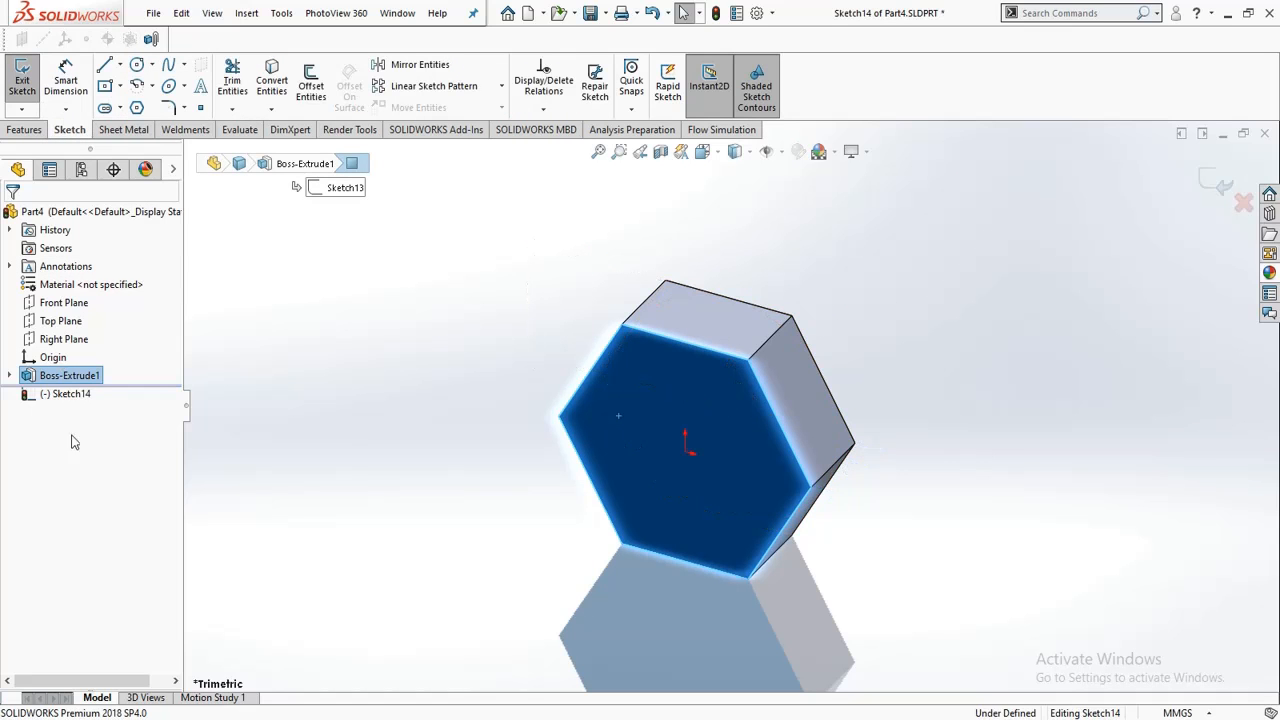
pyautogui.click(66, 393)
pyautogui.click(99, 371)
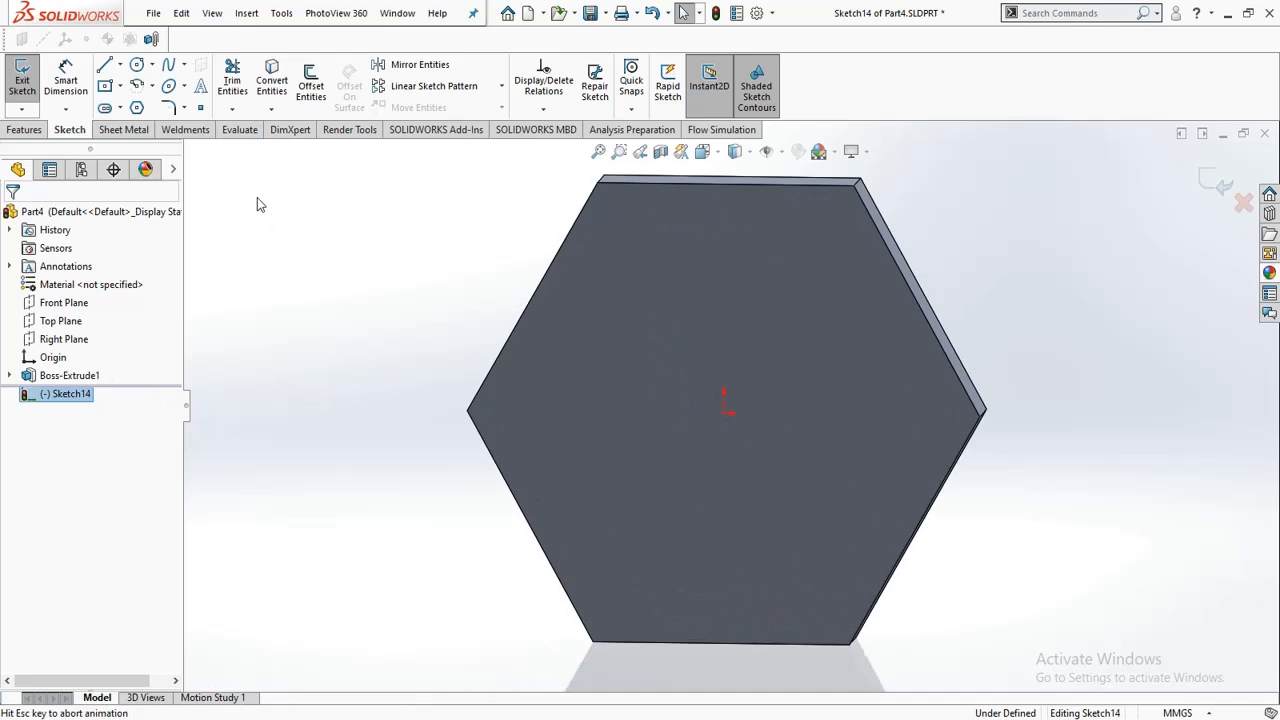
pyautogui.click(137, 68)
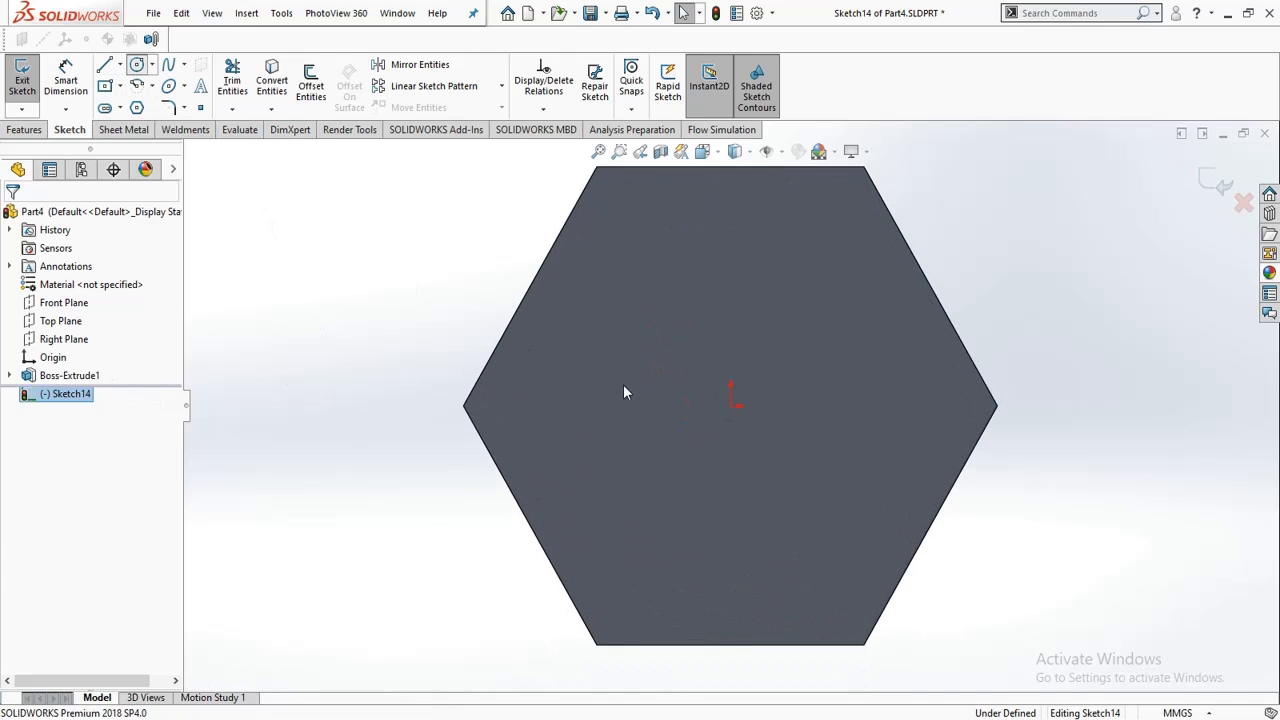
pyautogui.click(730, 405)
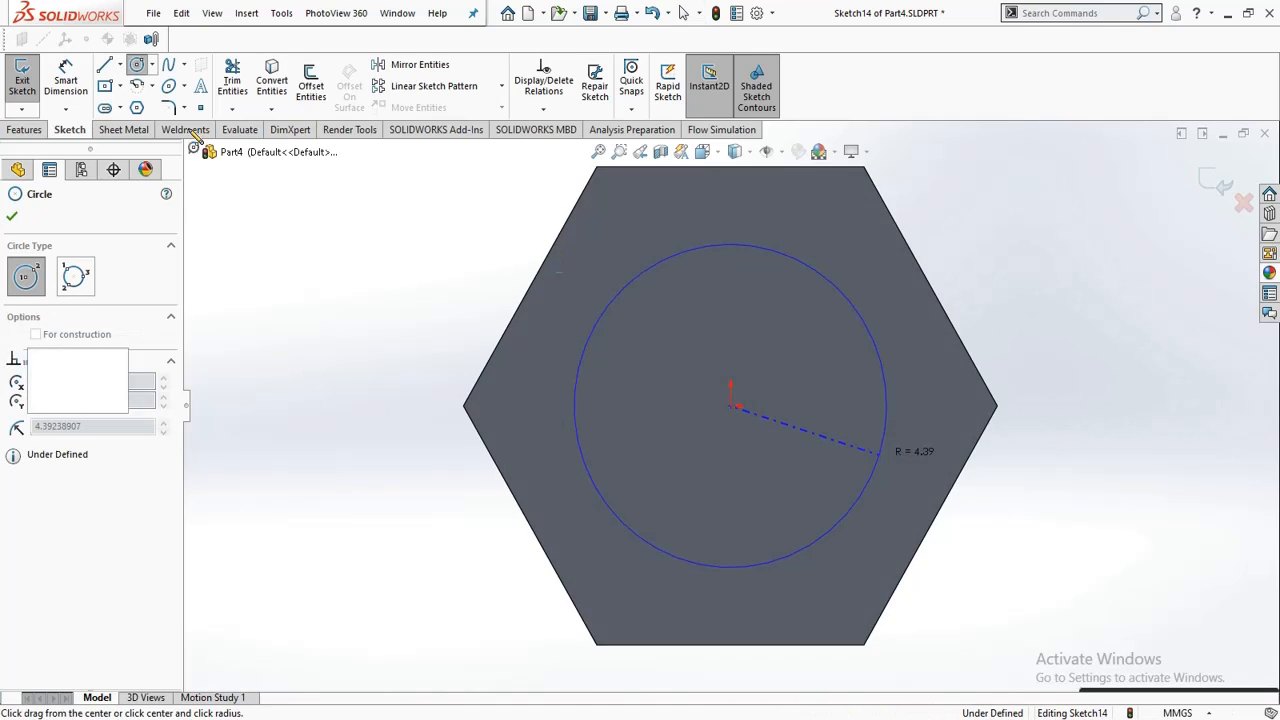
pyautogui.click(878, 455)
# Step: Dimension the washer circle's diameter as 12.57 mm and exit the sketch
pyautogui.click(66, 80)
pyautogui.click(584, 370)
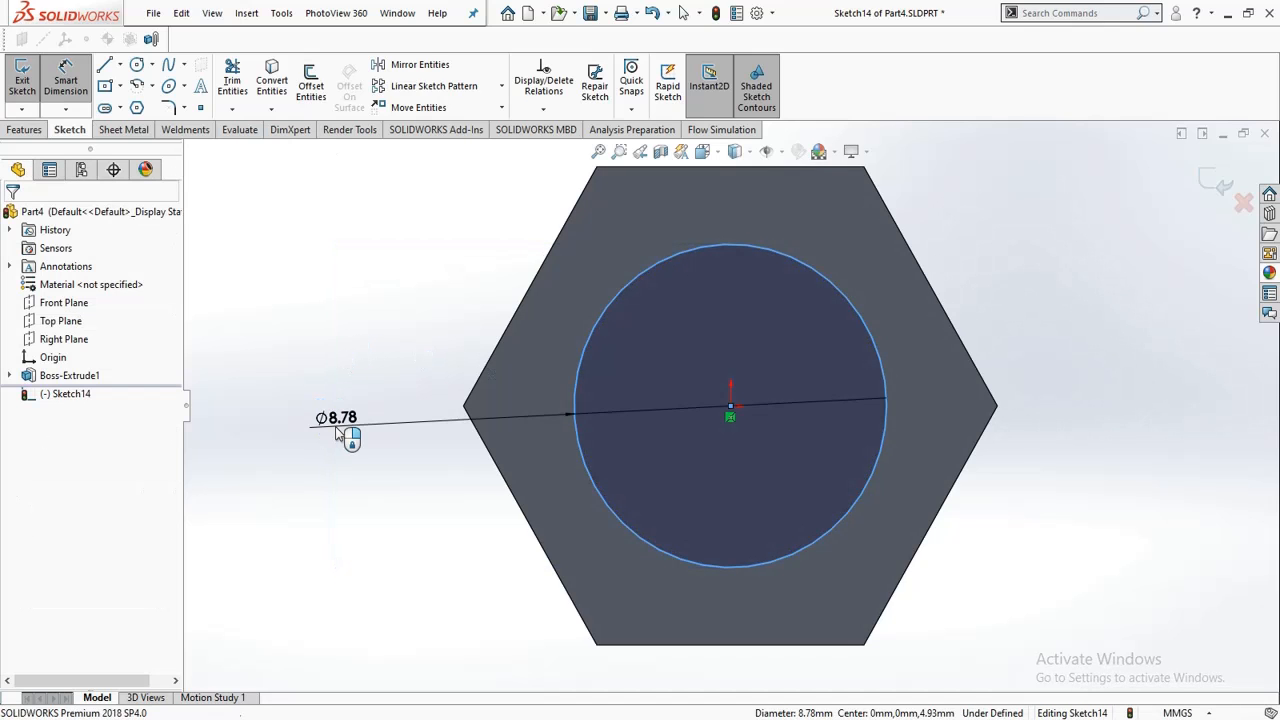
pyautogui.click(340, 432)
pyautogui.write('12.57')
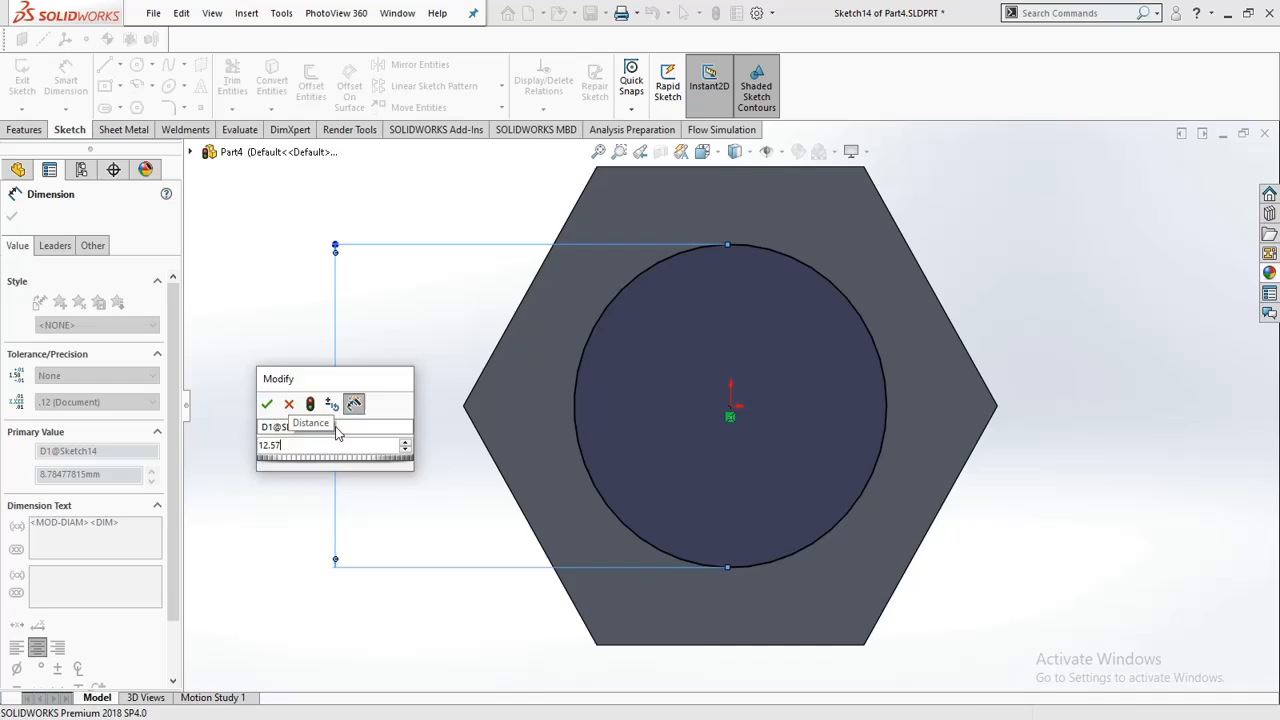
pyautogui.press('Return')
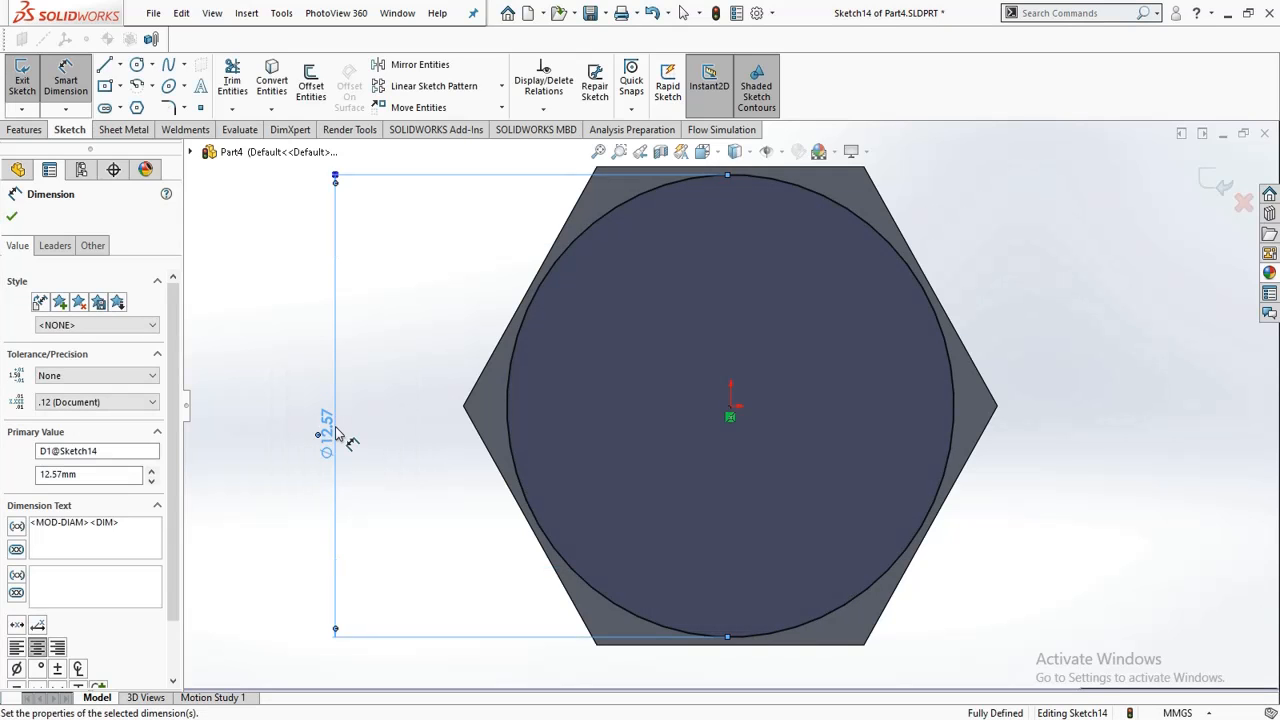
pyautogui.click(318, 398)
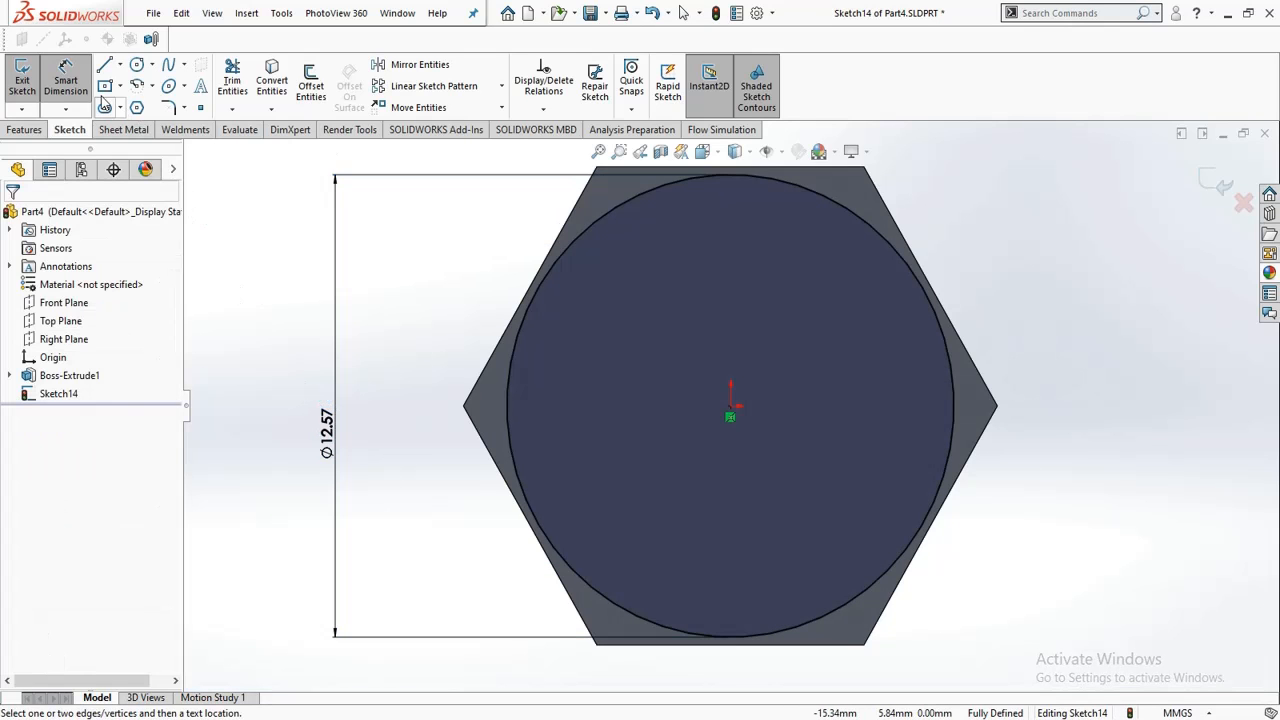
pyautogui.scroll(4, 710, 456)
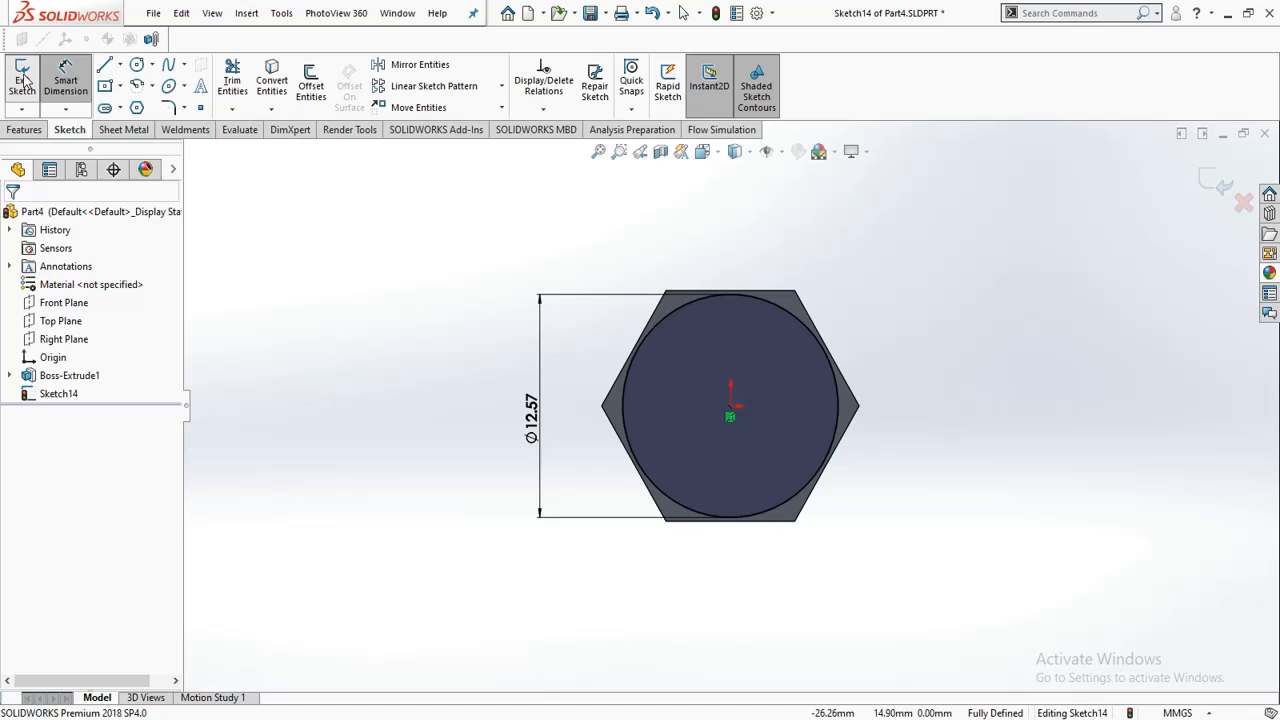
pyautogui.moveTo(500, 389); pyautogui.dragTo(418, 387, button='middle')
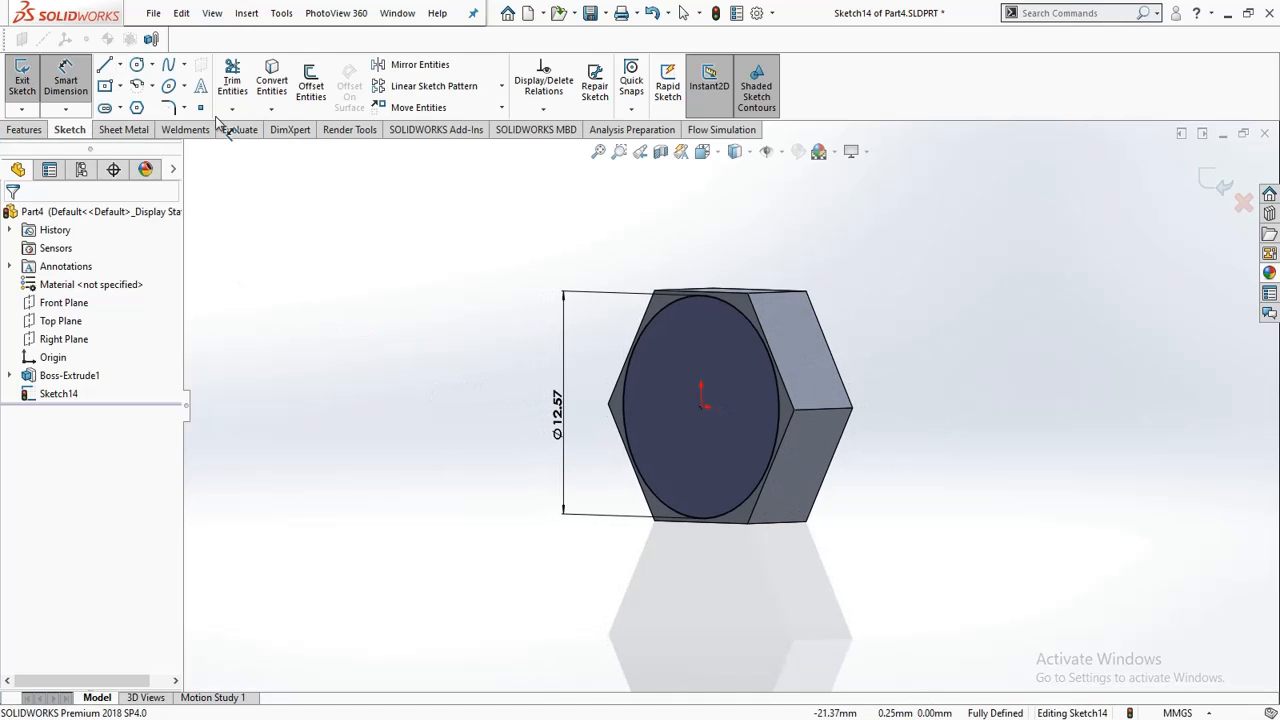
pyautogui.click(22, 80)
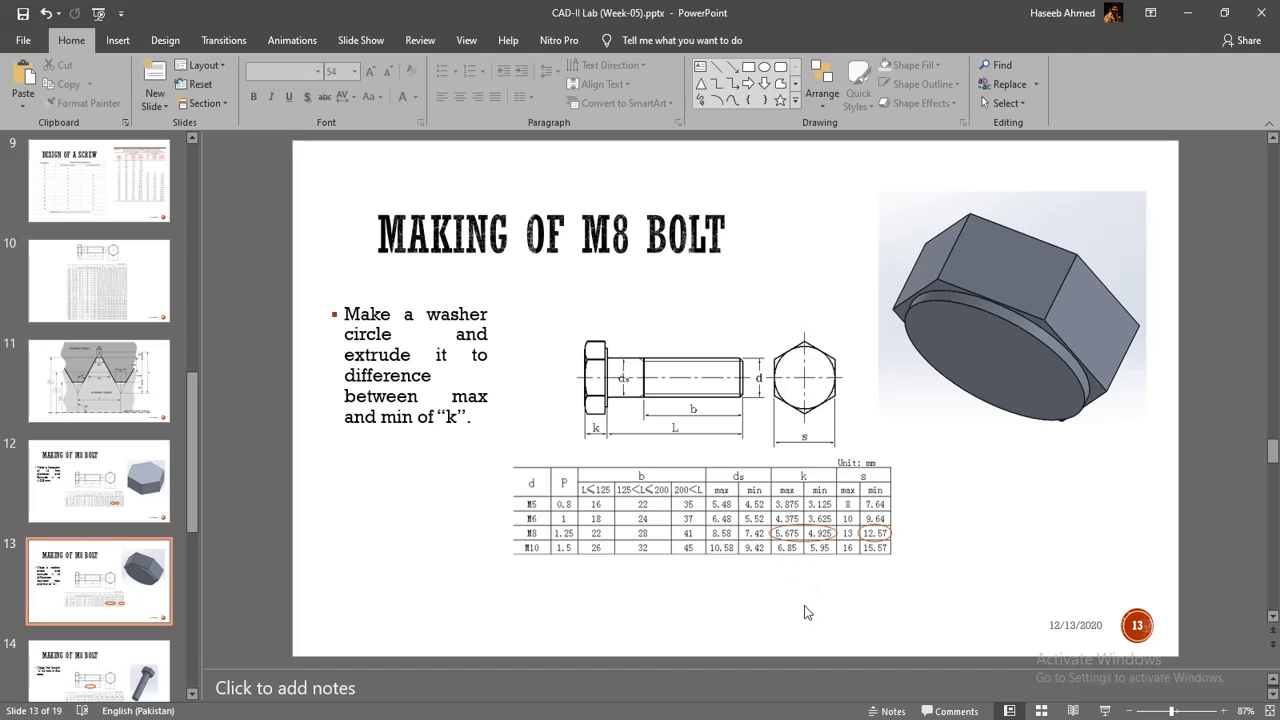
# Step: Back in SOLIDWORKS, extrude the washer circle from the head by a blind depth of 5.675-4.925 mm, merged with the head
pyautogui.hotkey('alt', 'Tab')
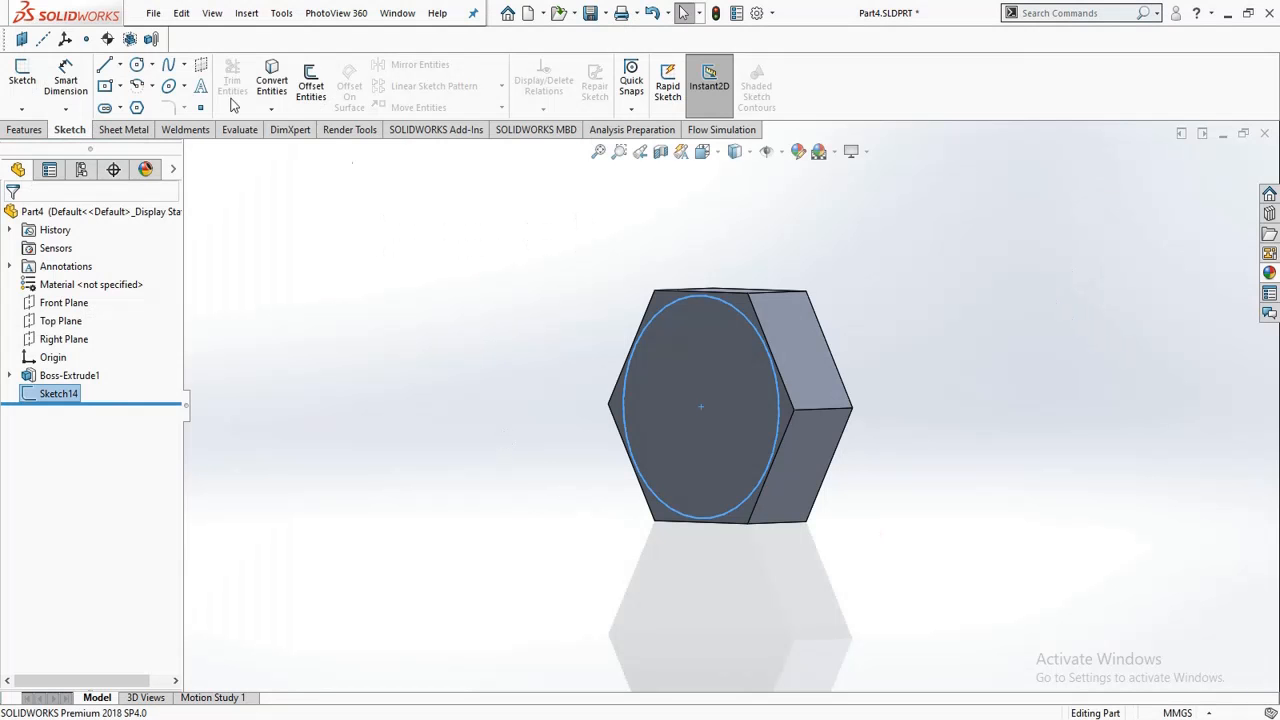
pyautogui.click(20, 130)
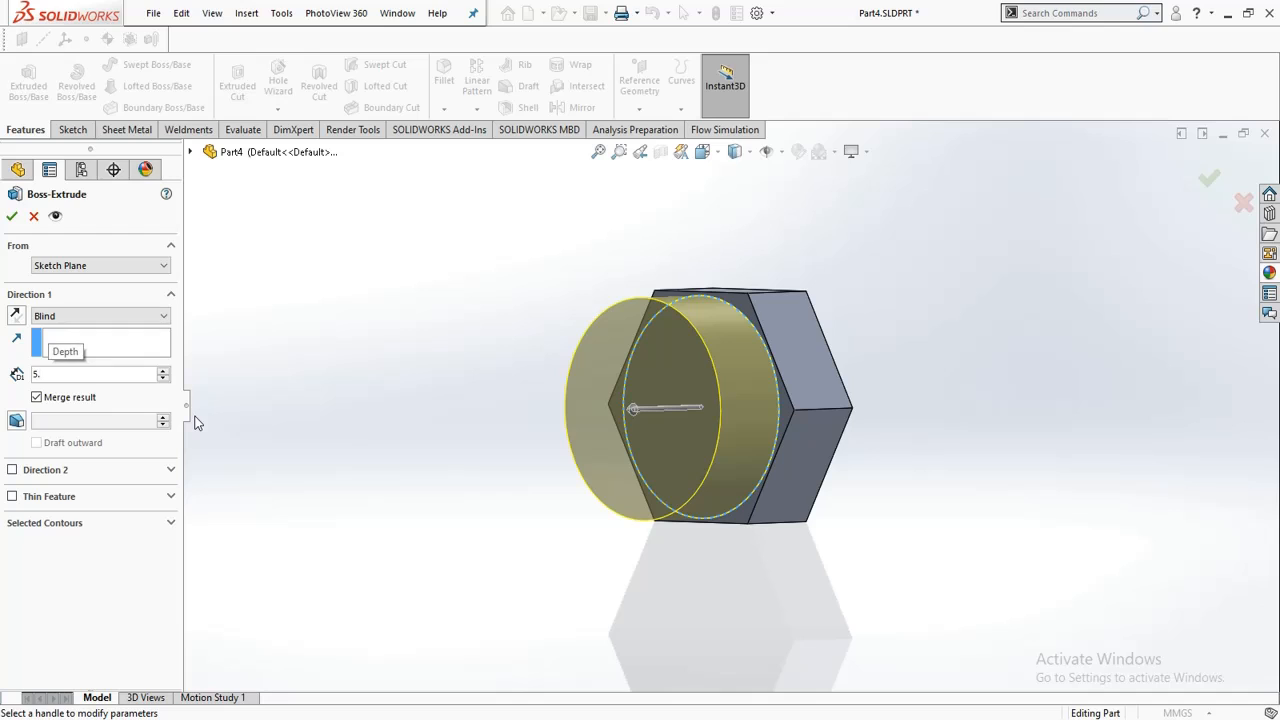
pyautogui.write('5.675')
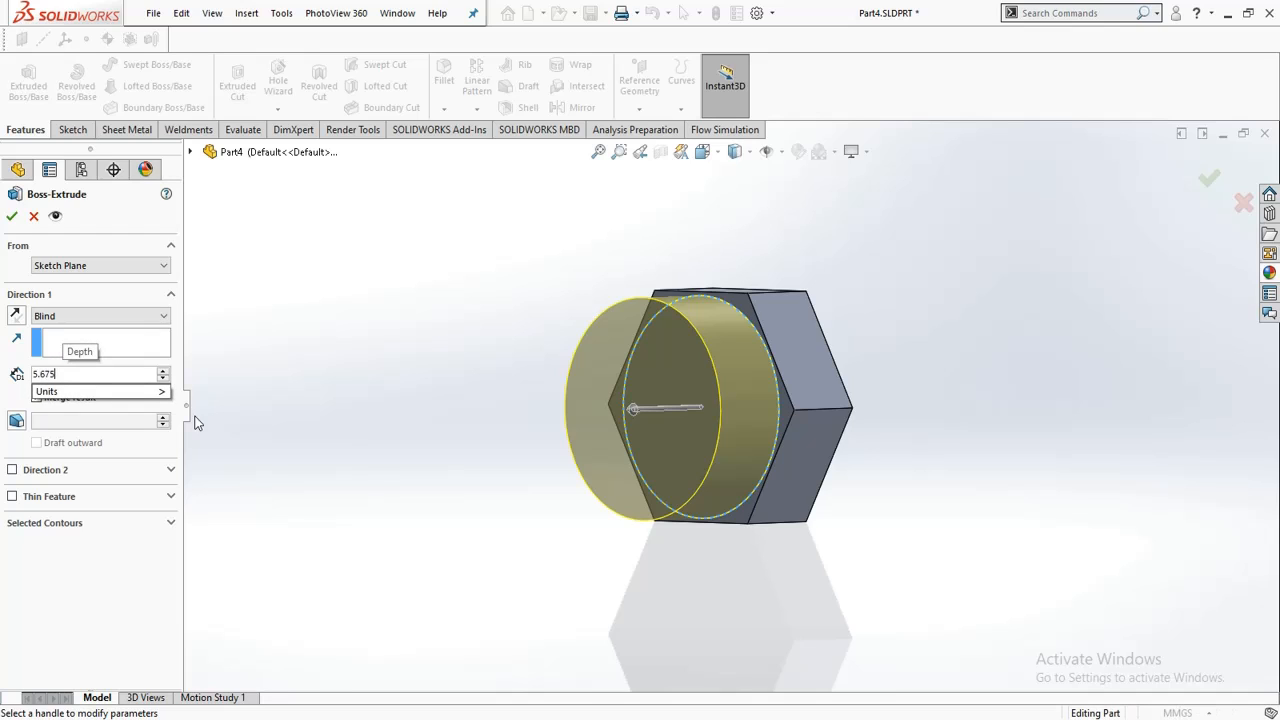
pyautogui.write('-4.2')
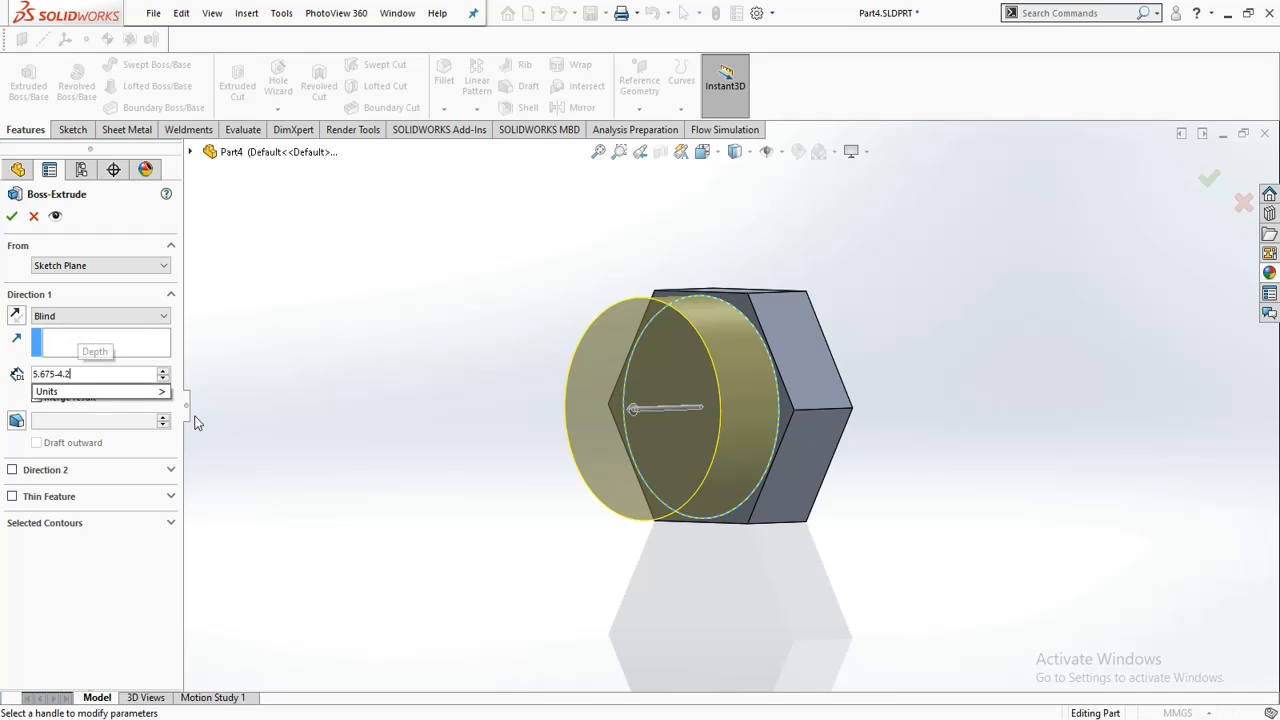
pyautogui.press('BackSpace')
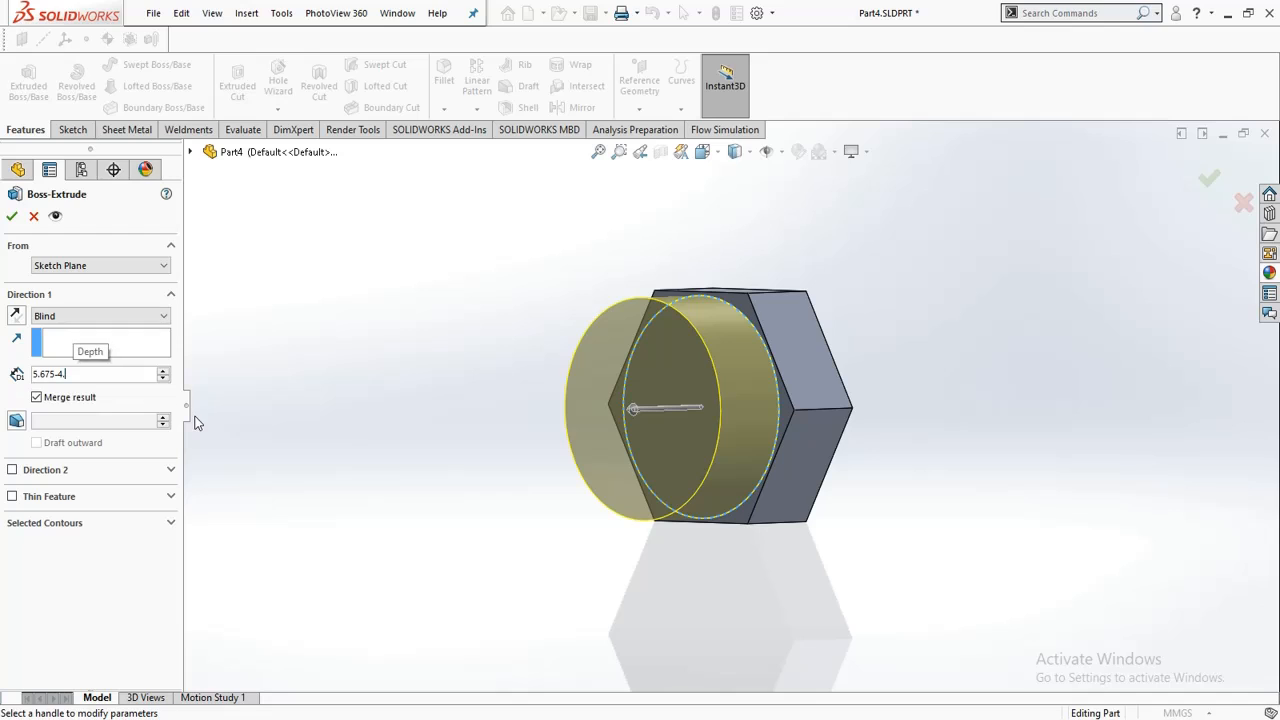
pyautogui.write('925')
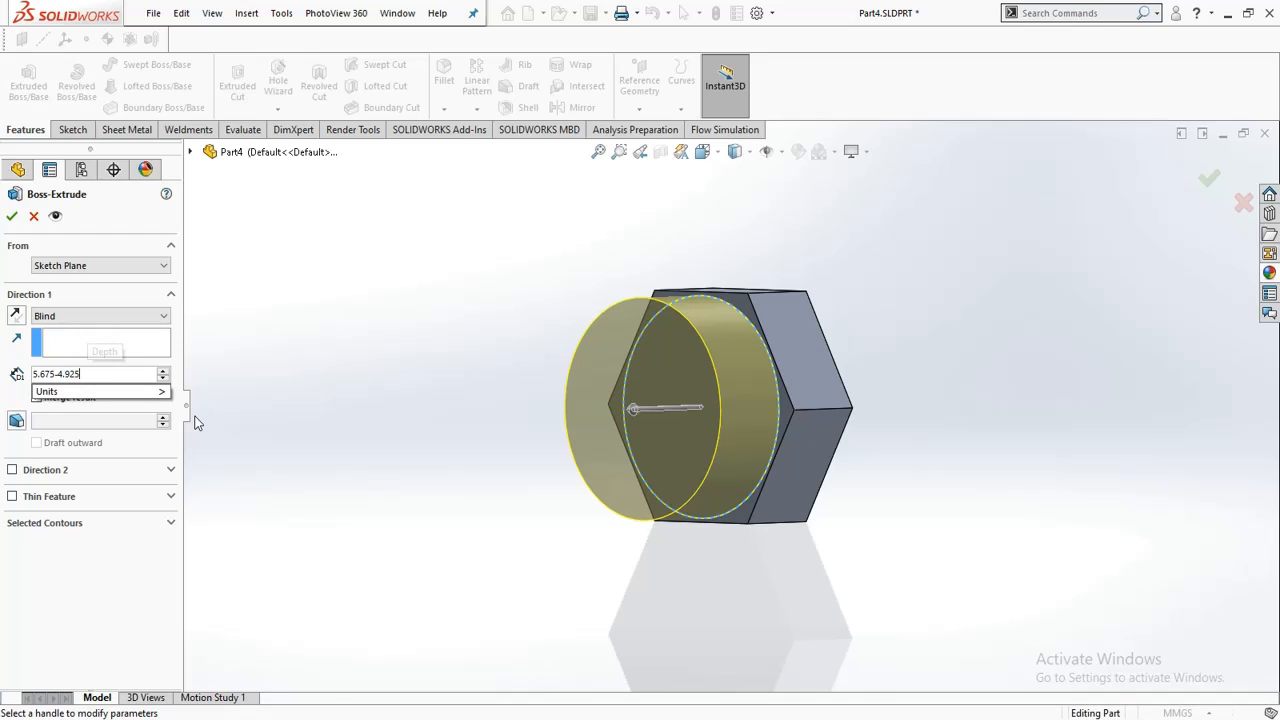
pyautogui.press('Return')
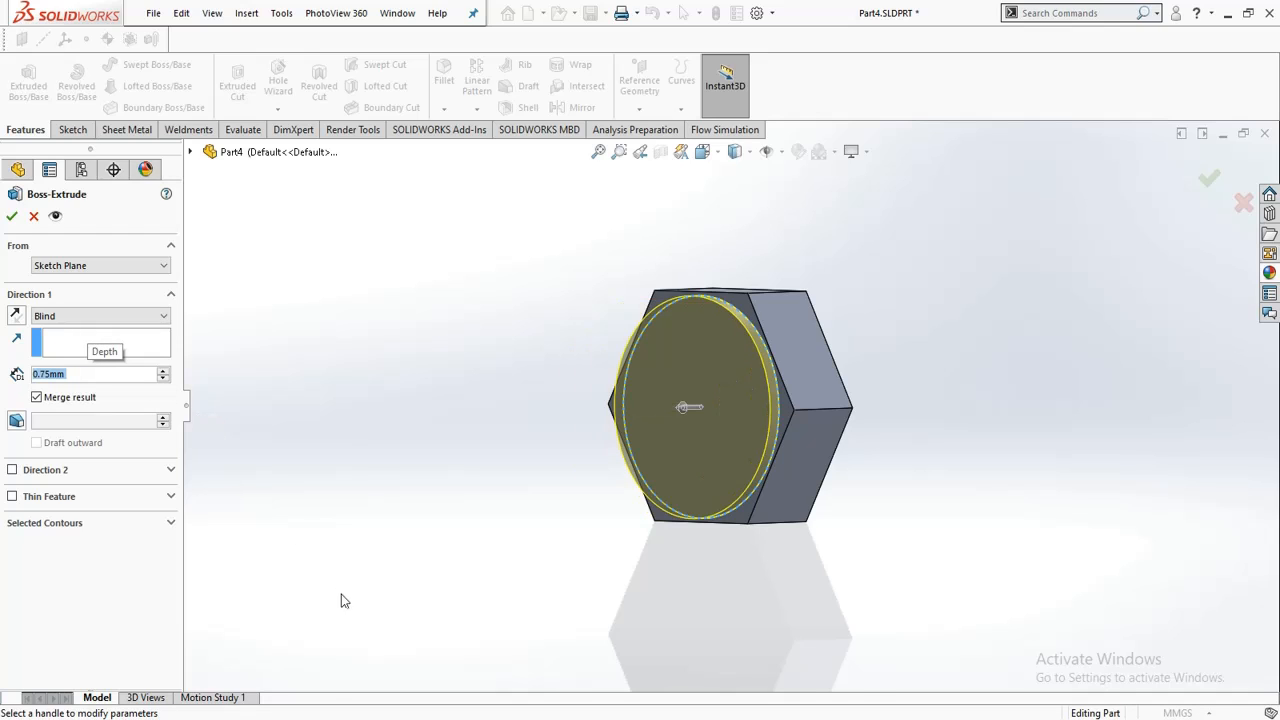
pyautogui.click(12, 217)
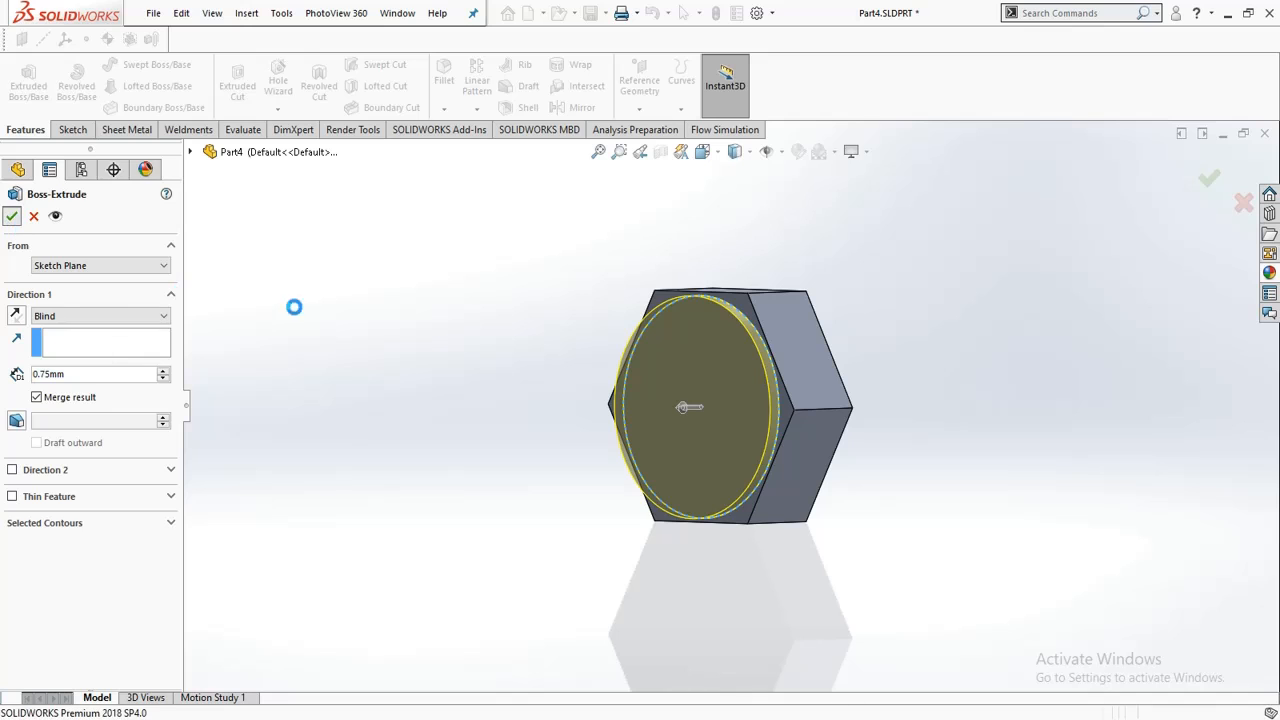
pyautogui.click(494, 371)
pyautogui.moveTo(494, 371); pyautogui.dragTo(503, 443, button='middle')
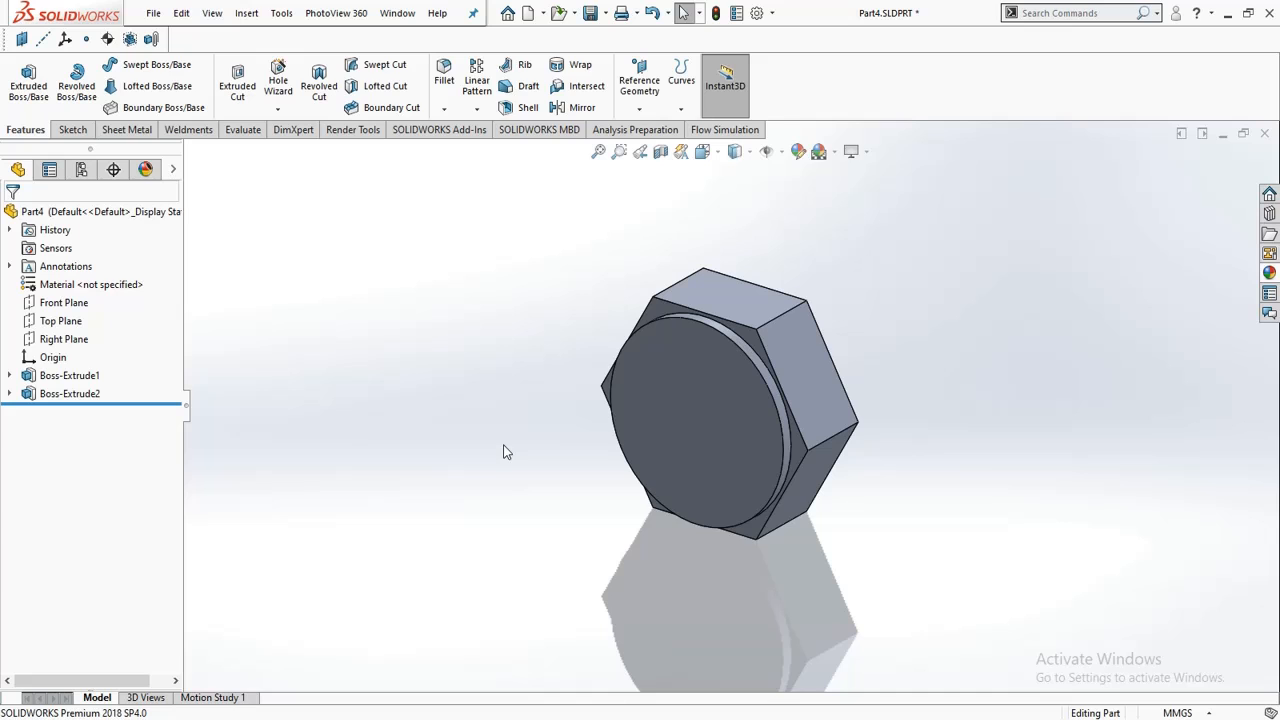
# Step: Check the M8 bolt slide in PowerPoint, and in SOLIDWORKS extrude the 8.58 mm circle on the washer face 8 mm as the shank
pyautogui.hotkey('alt', 'Tab')
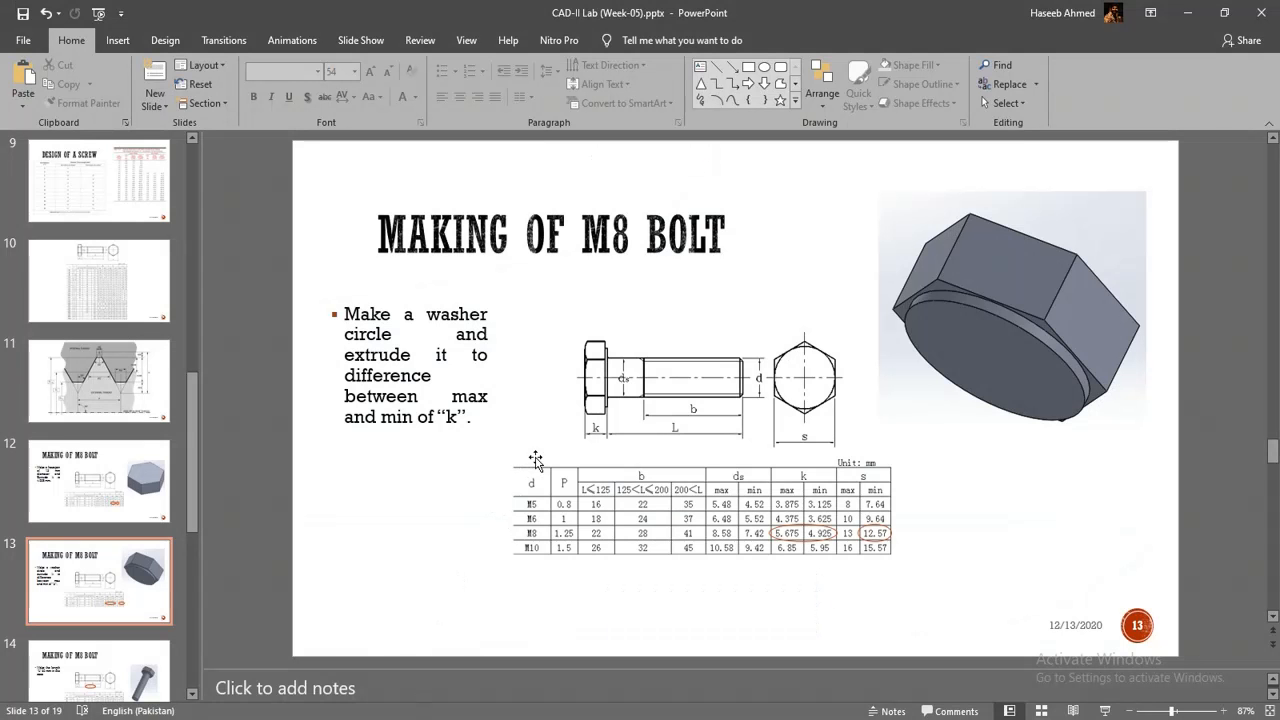
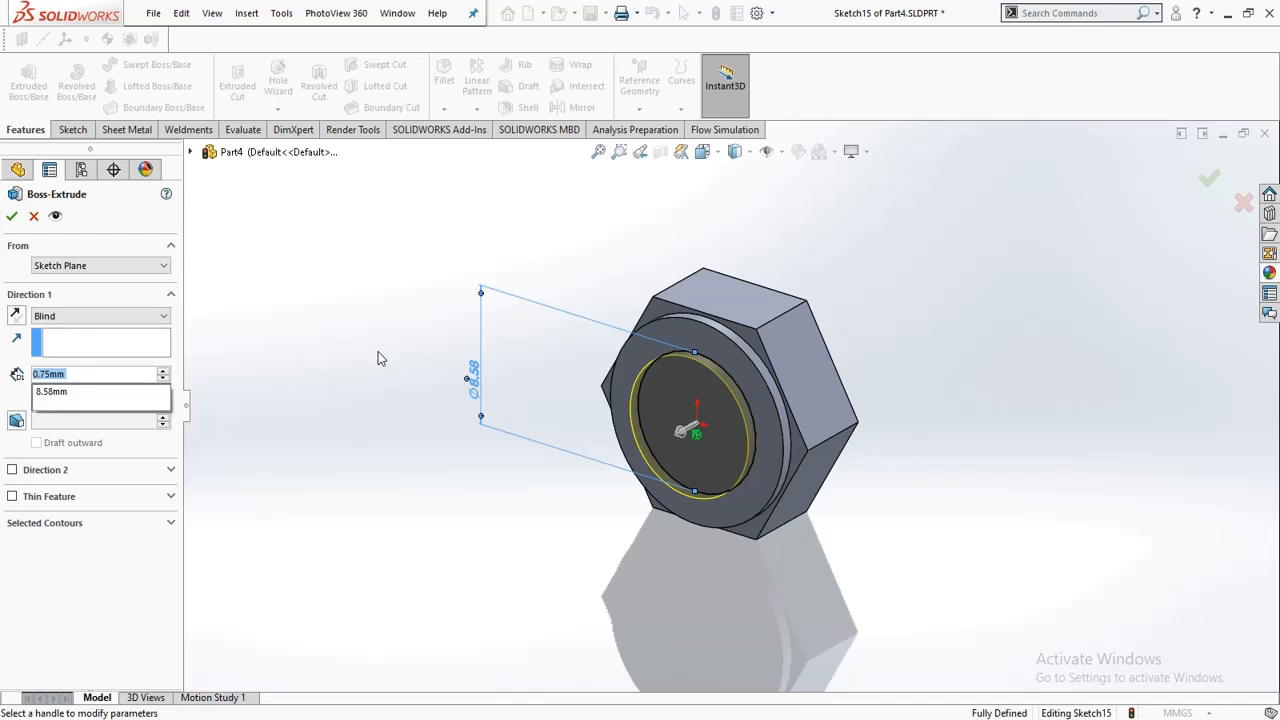
pyautogui.press('Return')
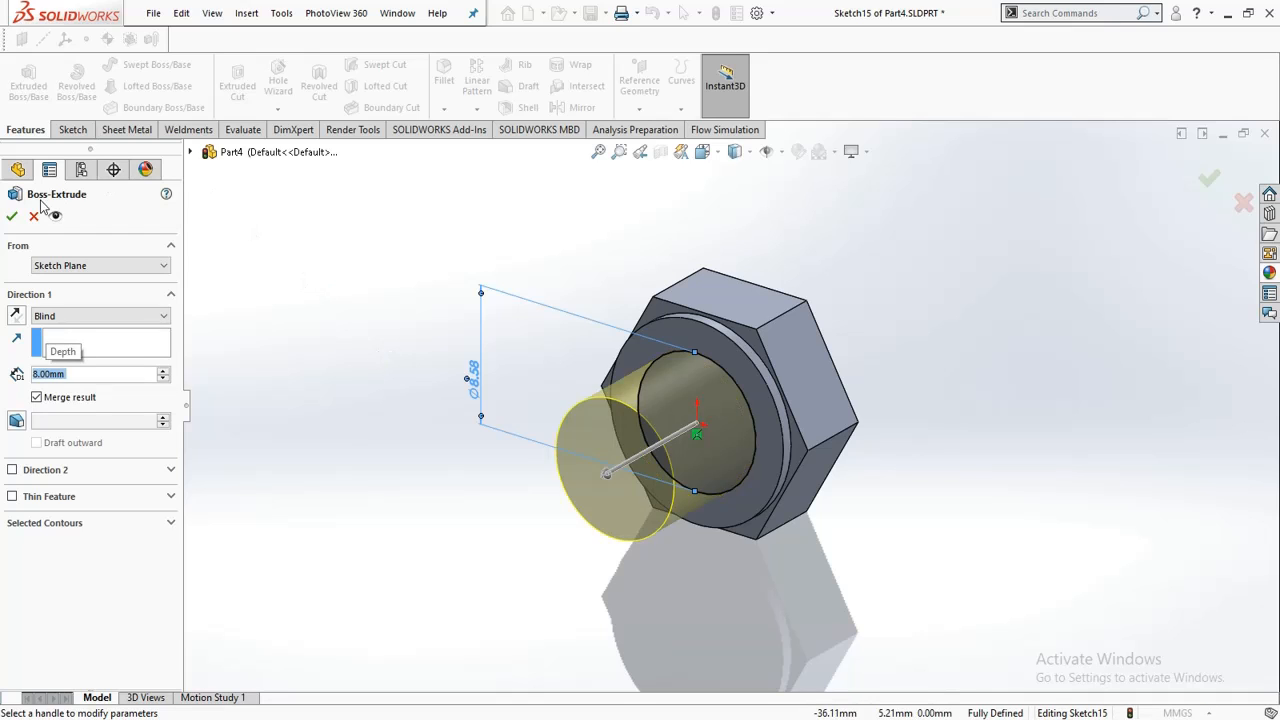
pyautogui.click(13, 214)
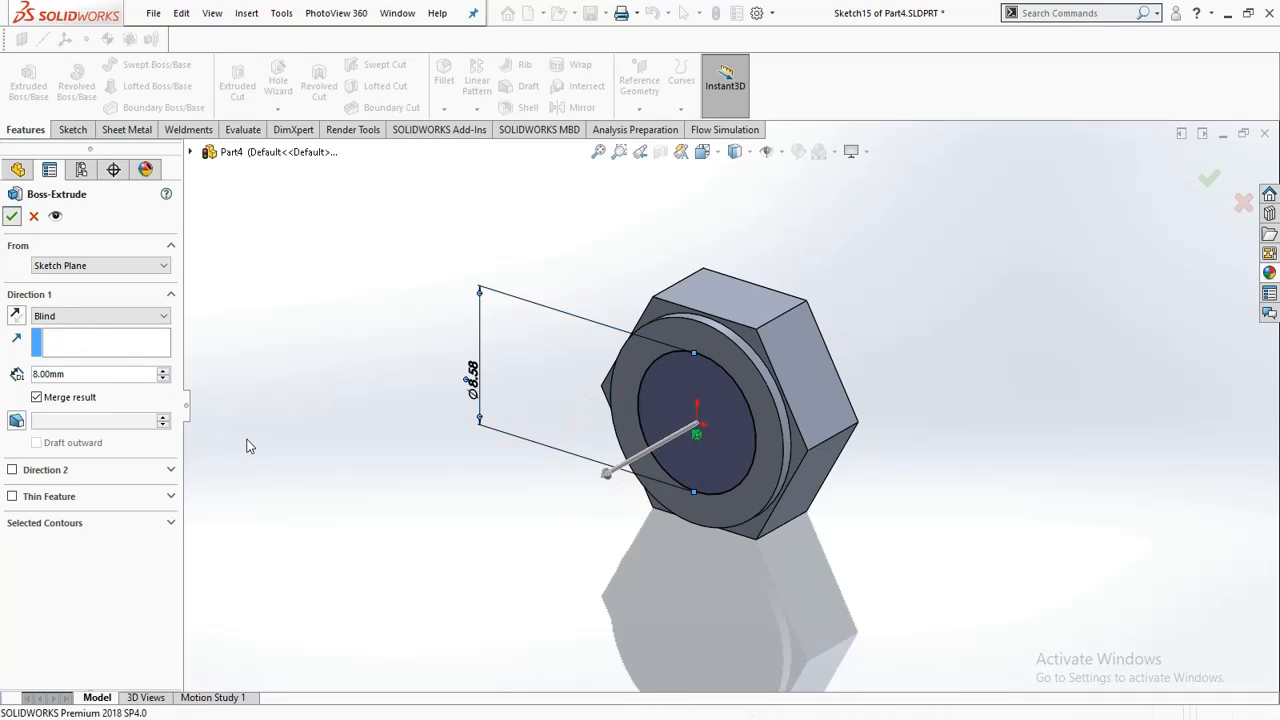
pyautogui.scroll(2, 489, 434)
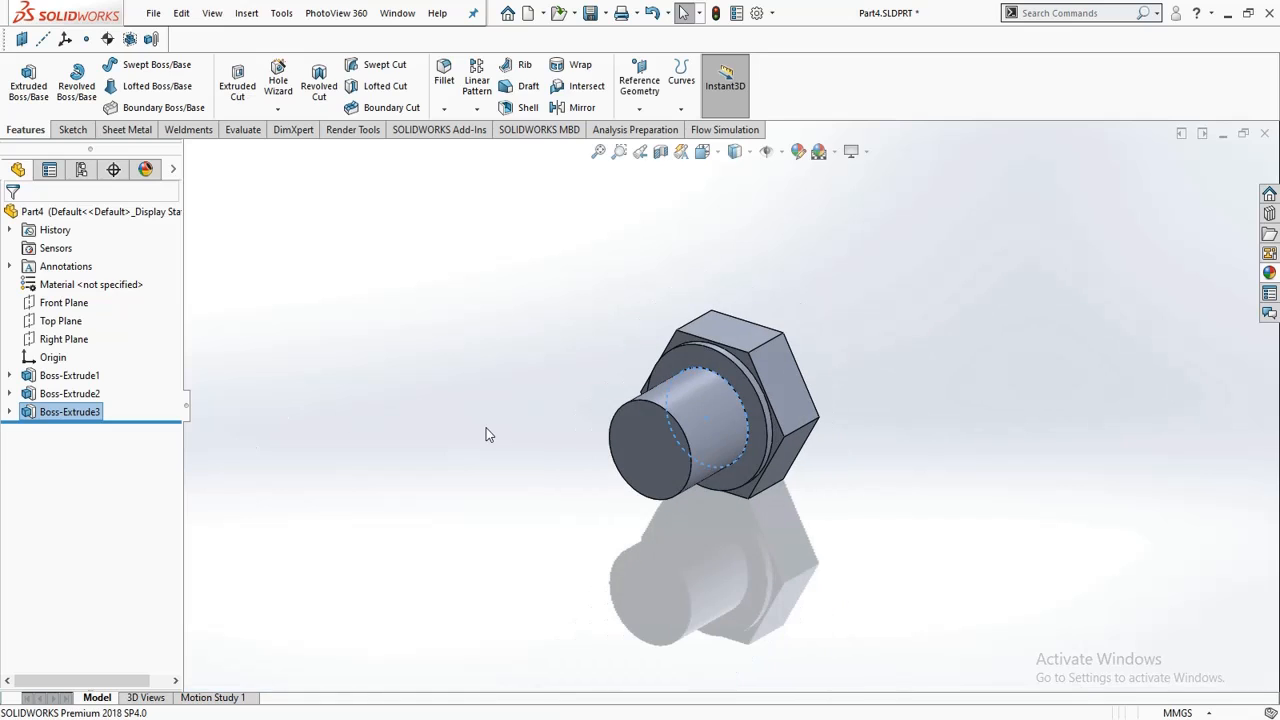
# Step: Edit the shank's sketch, set the circle's diameter to 8 mm, and exit the sketch
pyautogui.click(543, 447)
pyautogui.scroll(-2, 722, 514)
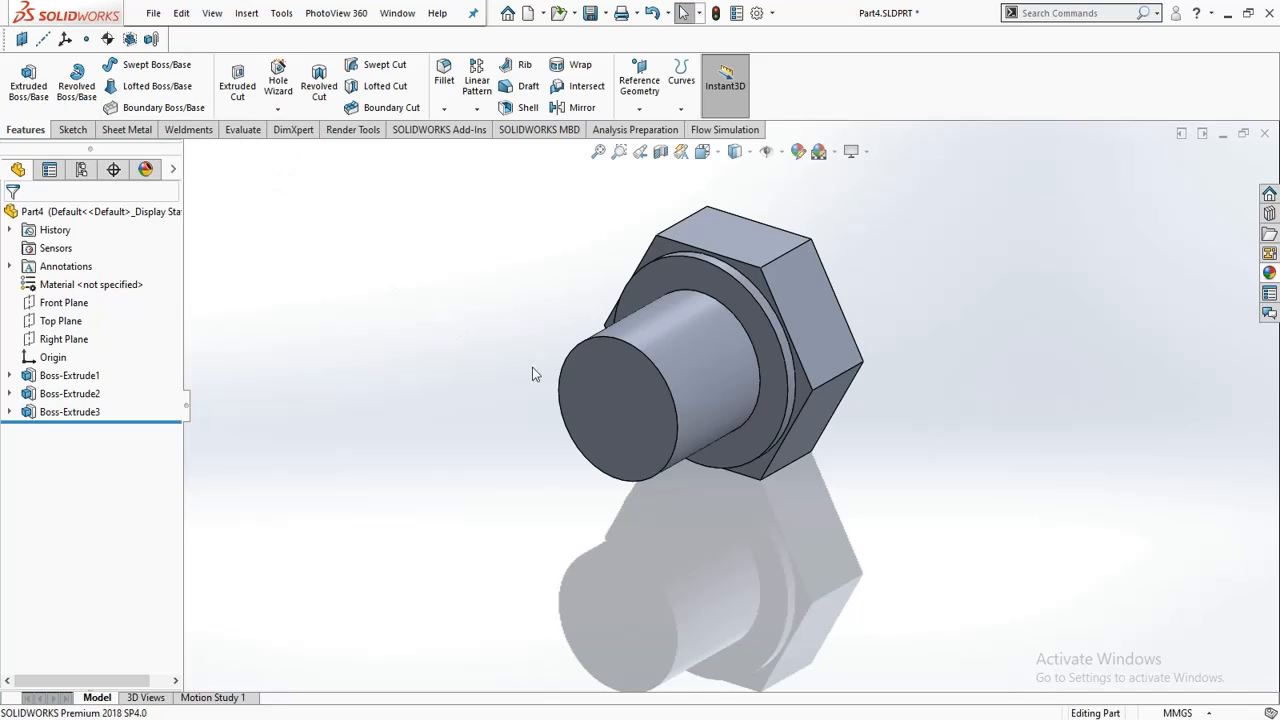
pyautogui.click(9, 412)
pyautogui.rightClick(62, 430)
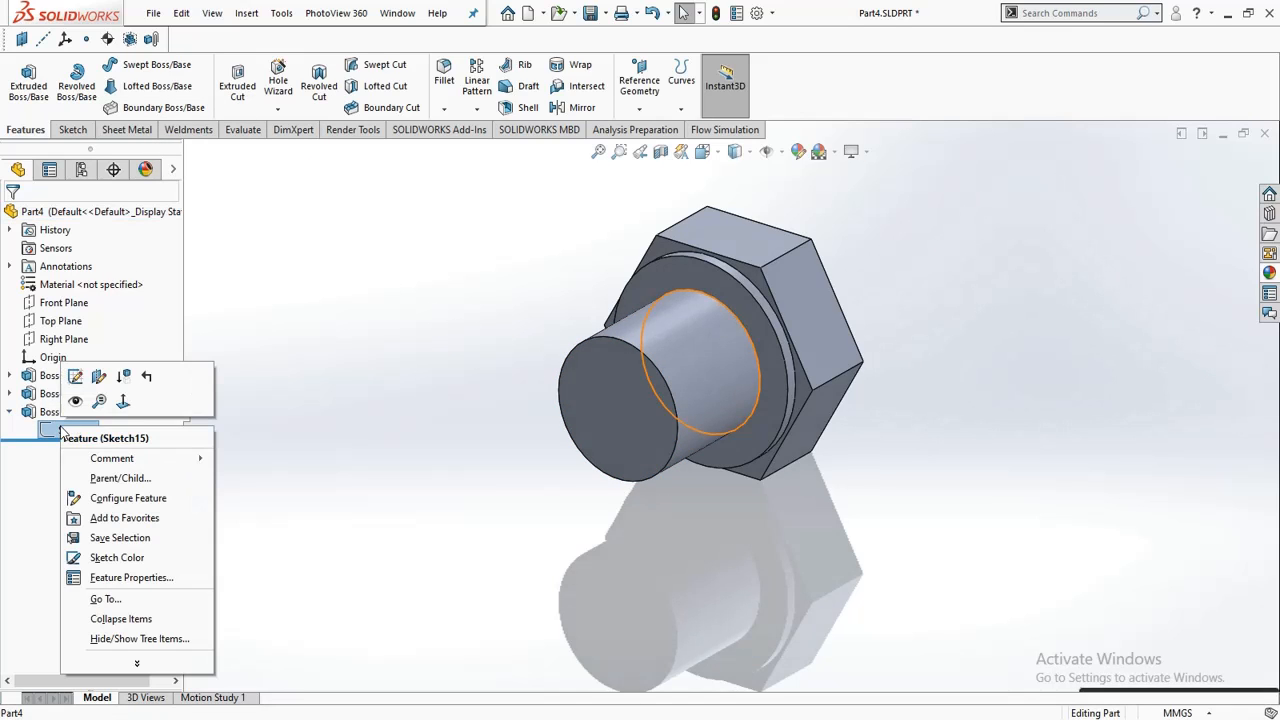
pyautogui.click(76, 377)
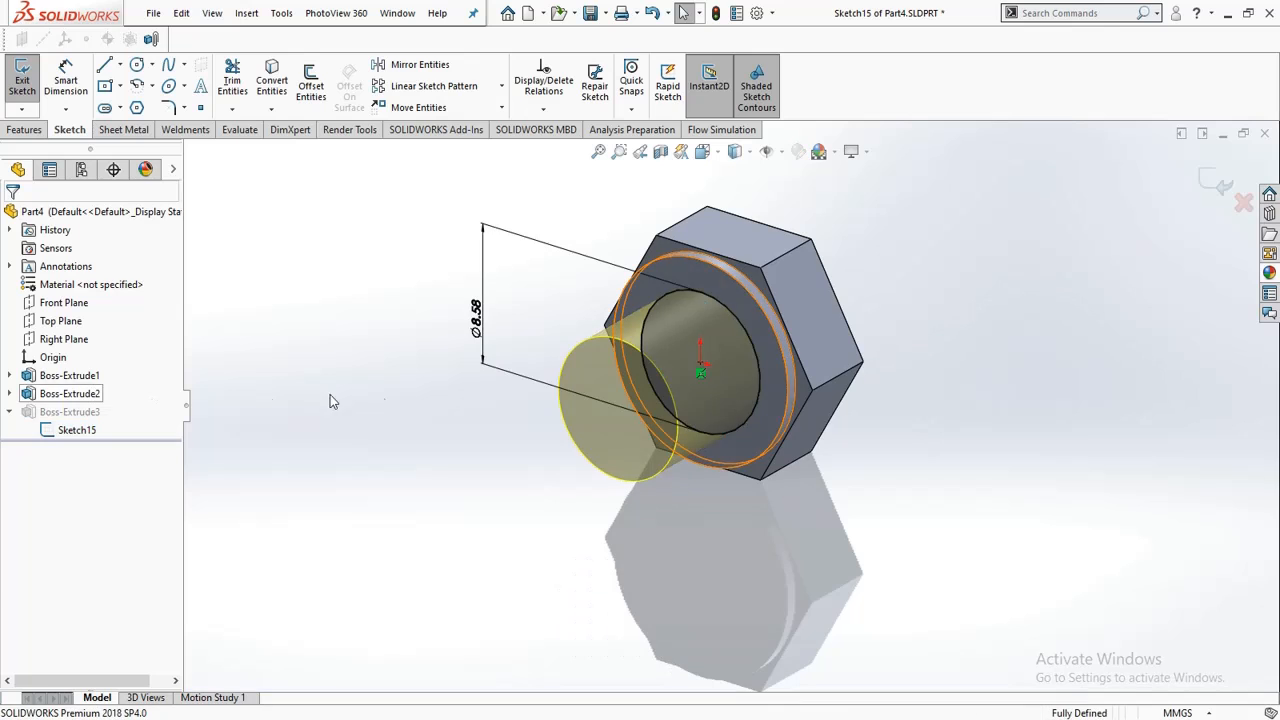
pyautogui.doubleClick(477, 308)
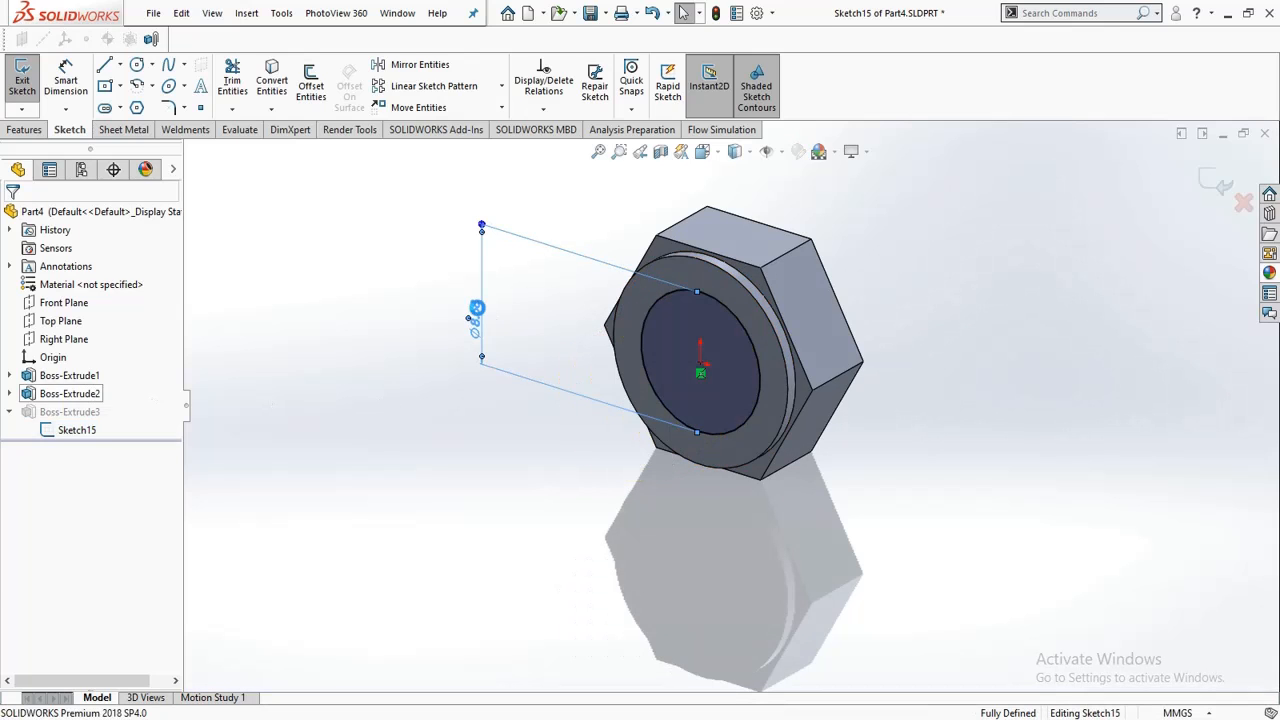
pyautogui.write('8')
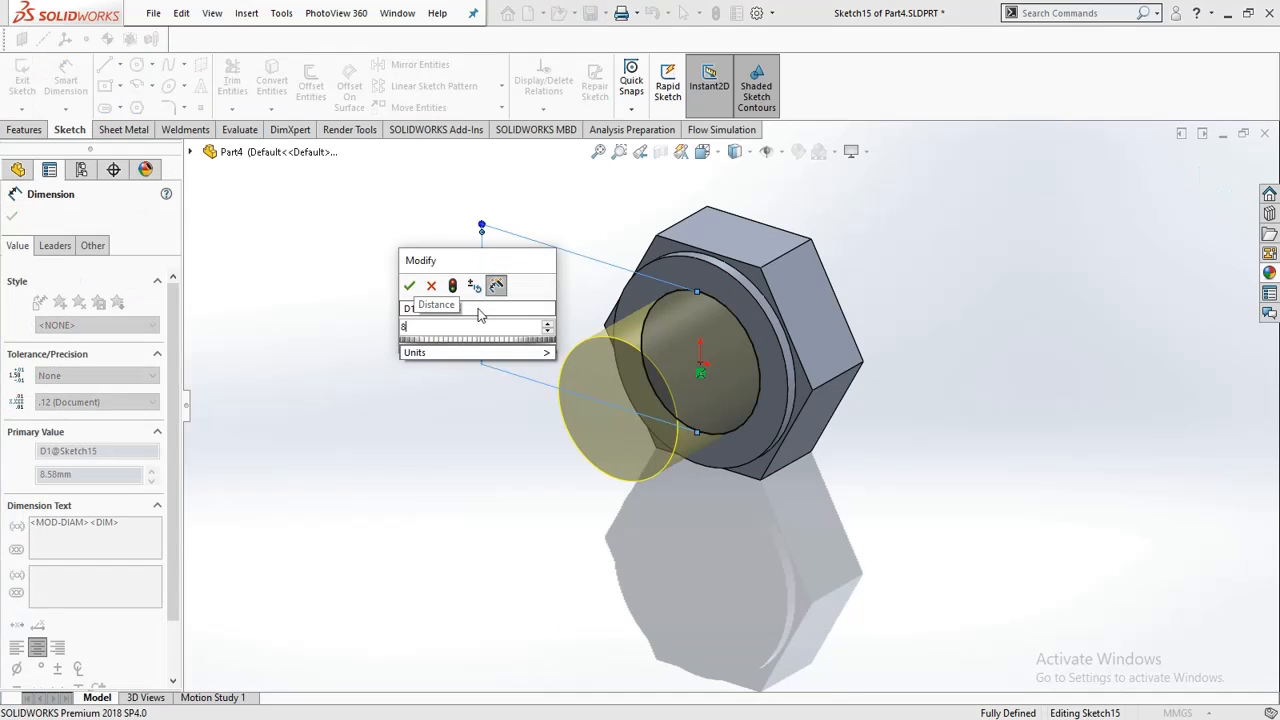
pyautogui.press('Return')
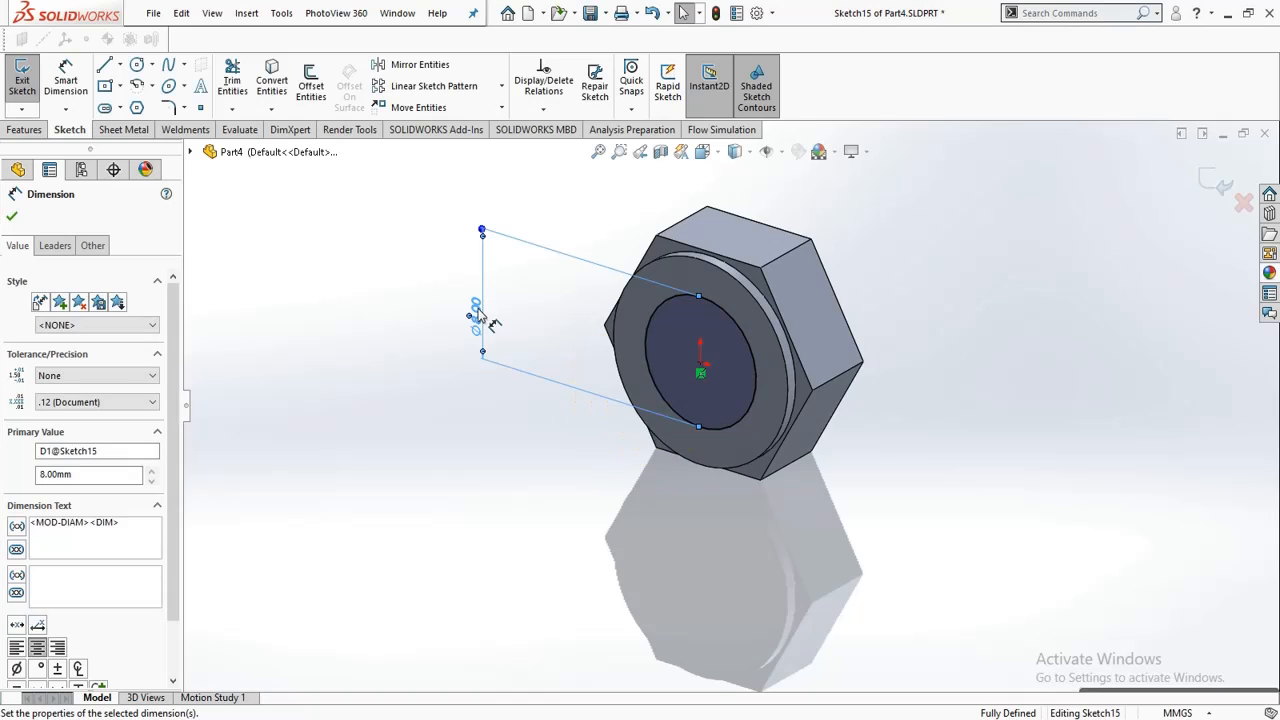
pyautogui.click(12, 219)
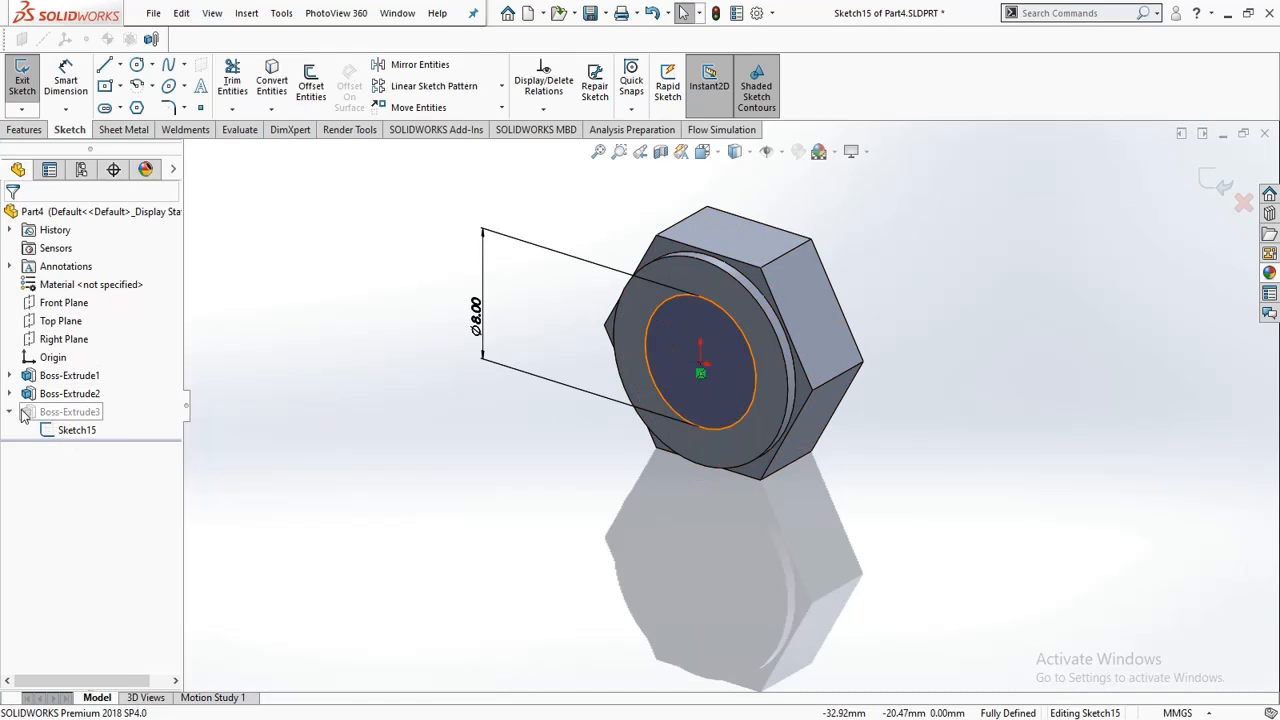
pyautogui.click(22, 80)
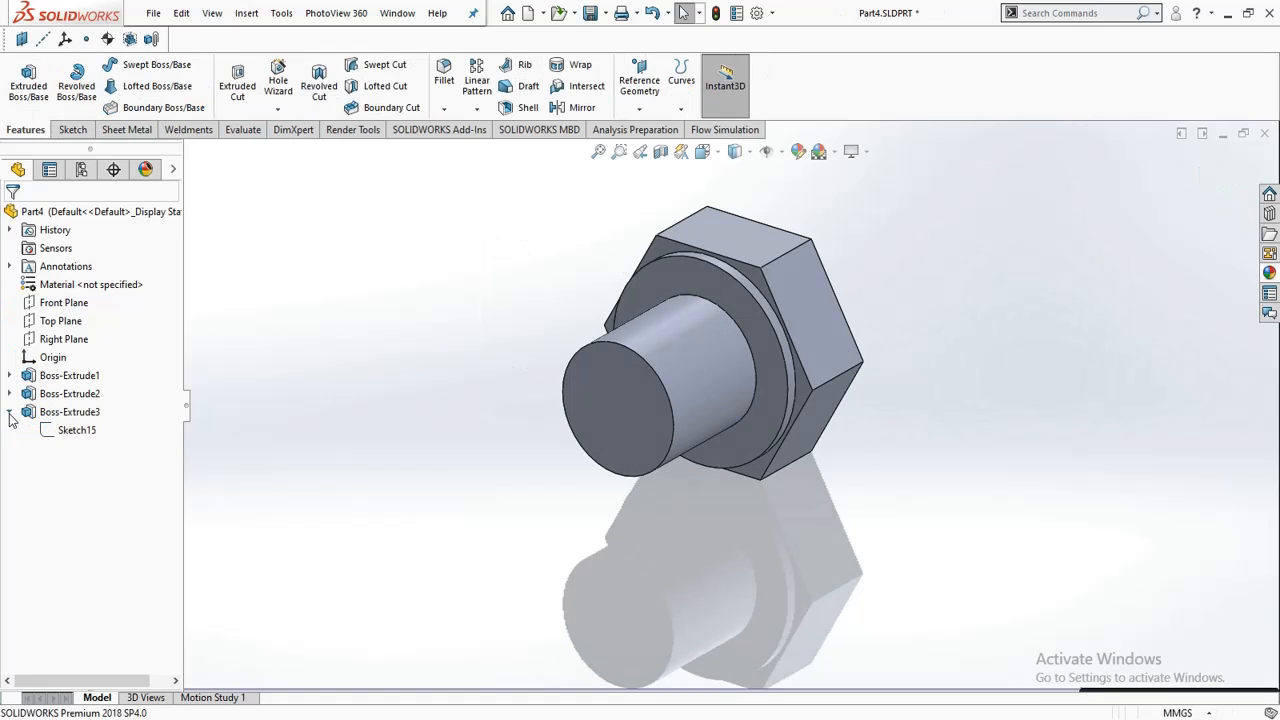
# Step: Set the blind depth of the shank's extrusion to 30 mm
pyautogui.click(9, 412)
pyautogui.rightClick(30, 412)
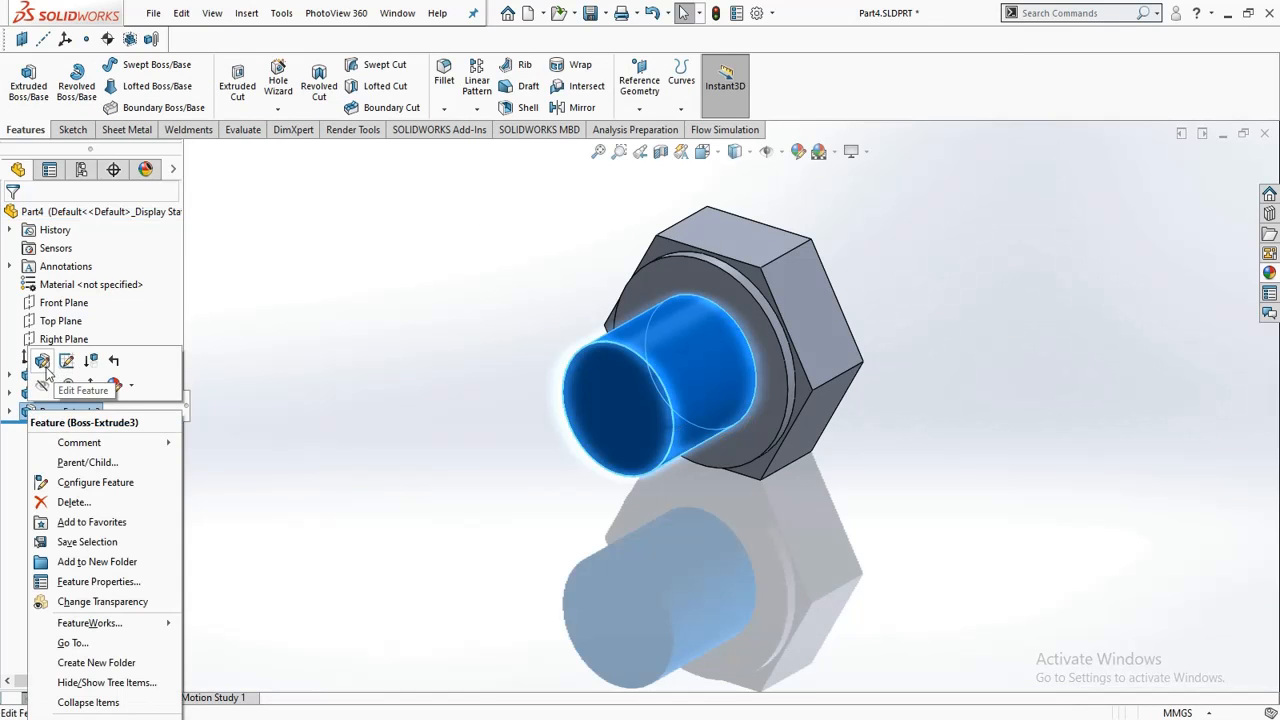
pyautogui.click(44, 365)
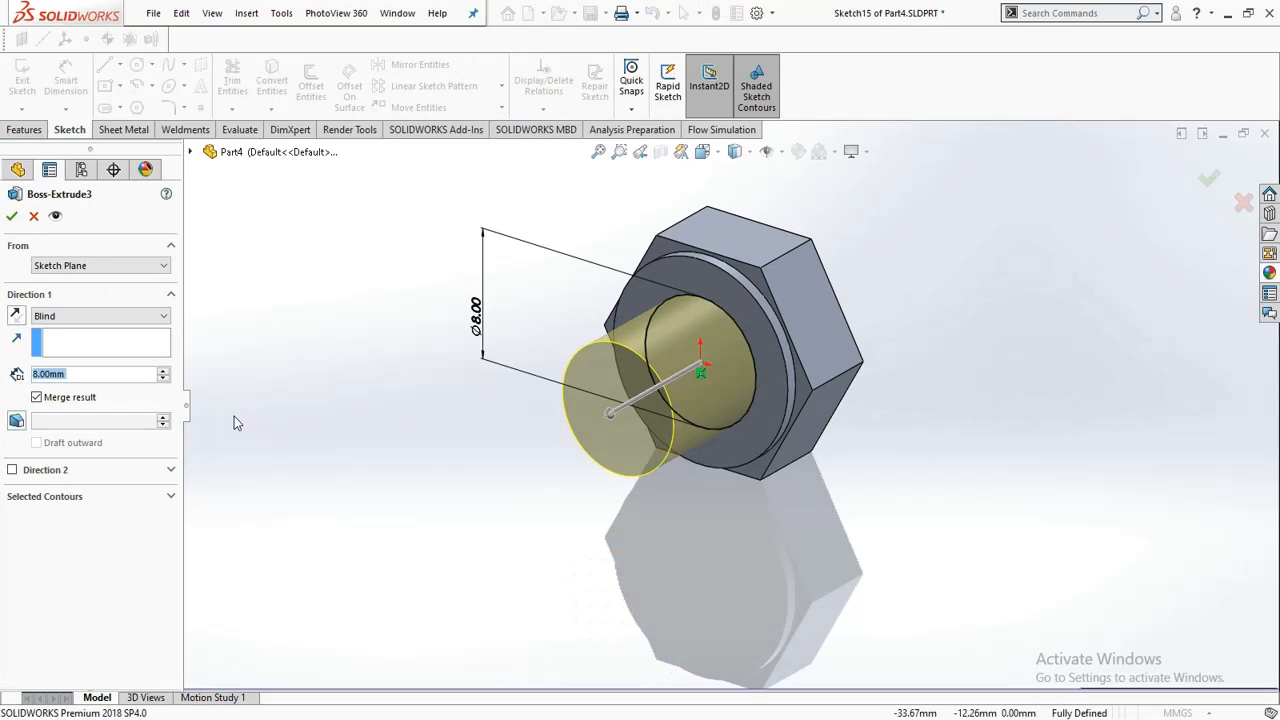
pyautogui.write('30')
pyautogui.press('Return')
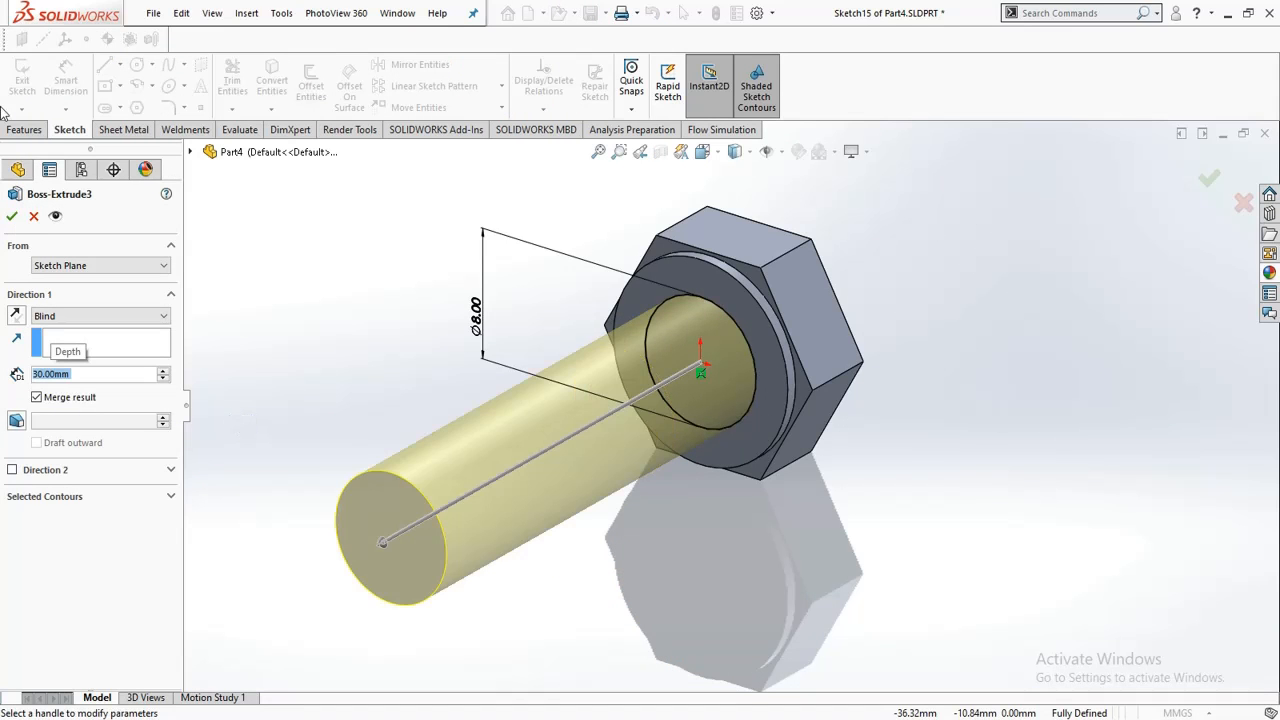
pyautogui.click(14, 217)
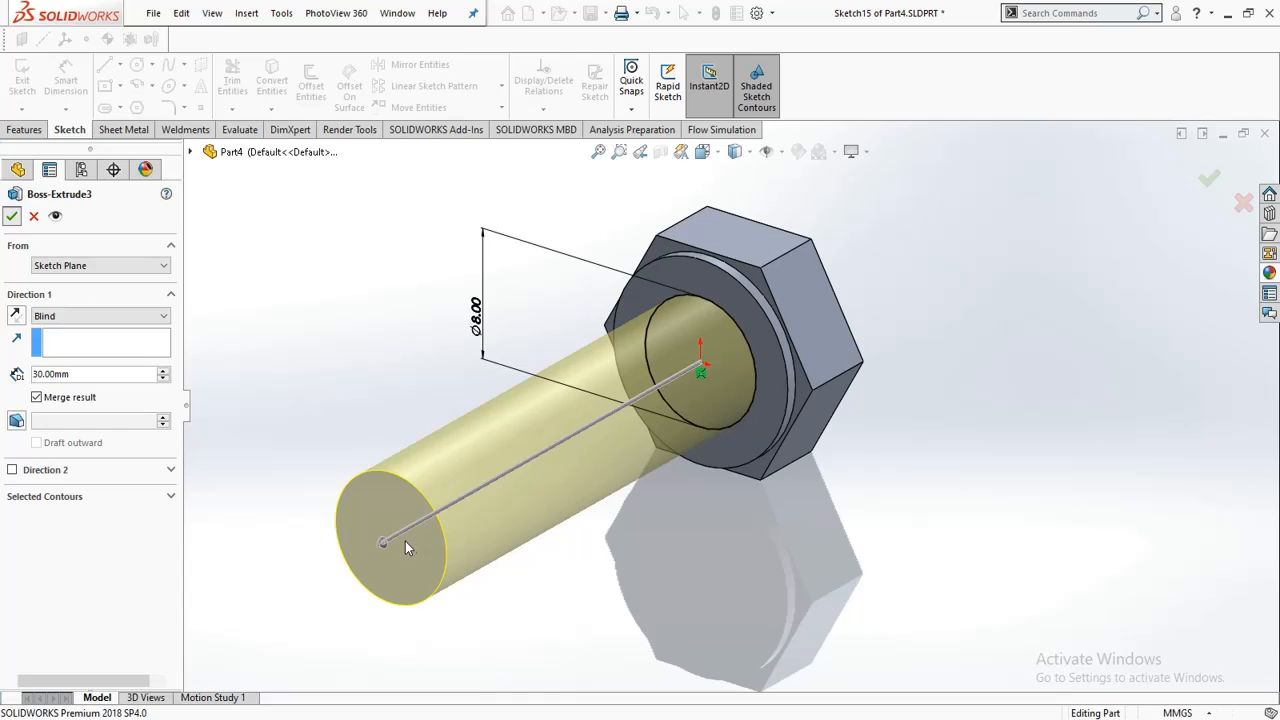
pyautogui.scroll(2, 353, 457)
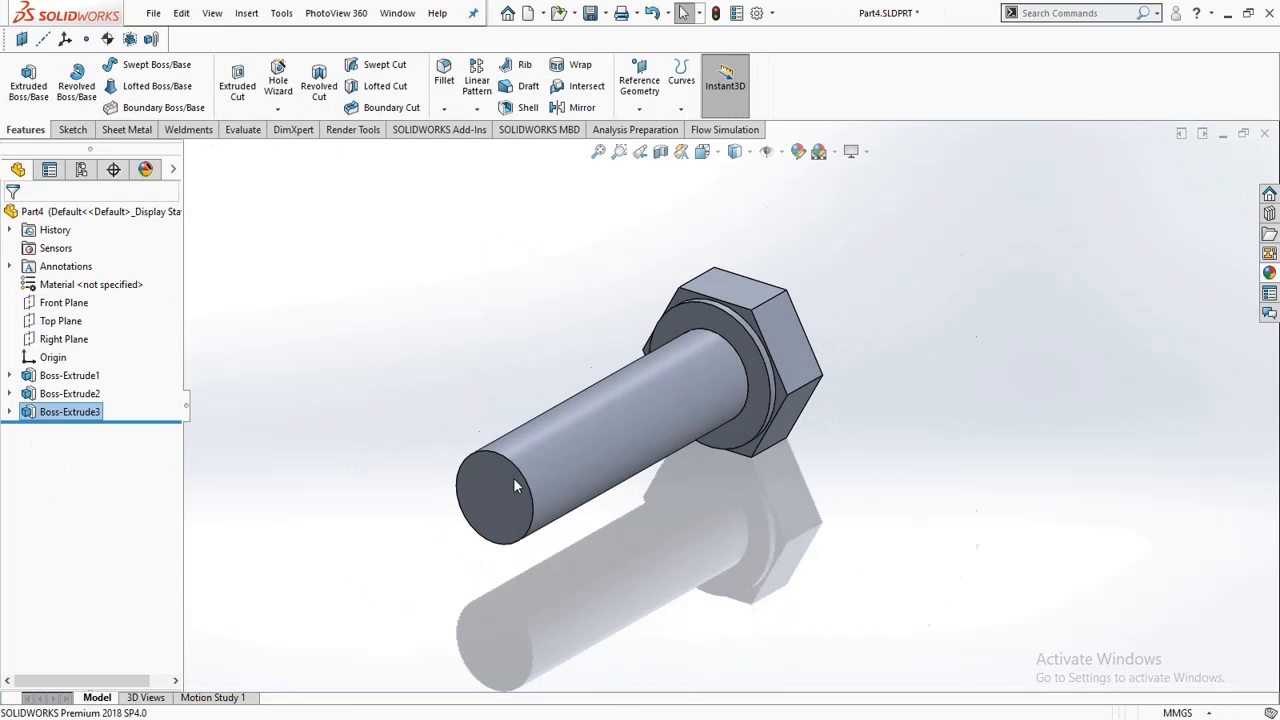
pyautogui.scroll(-2, 513, 477)
pyautogui.moveTo(517, 460); pyautogui.dragTo(406, 435, button='middle')
pyautogui.scroll(-1, 406, 435)
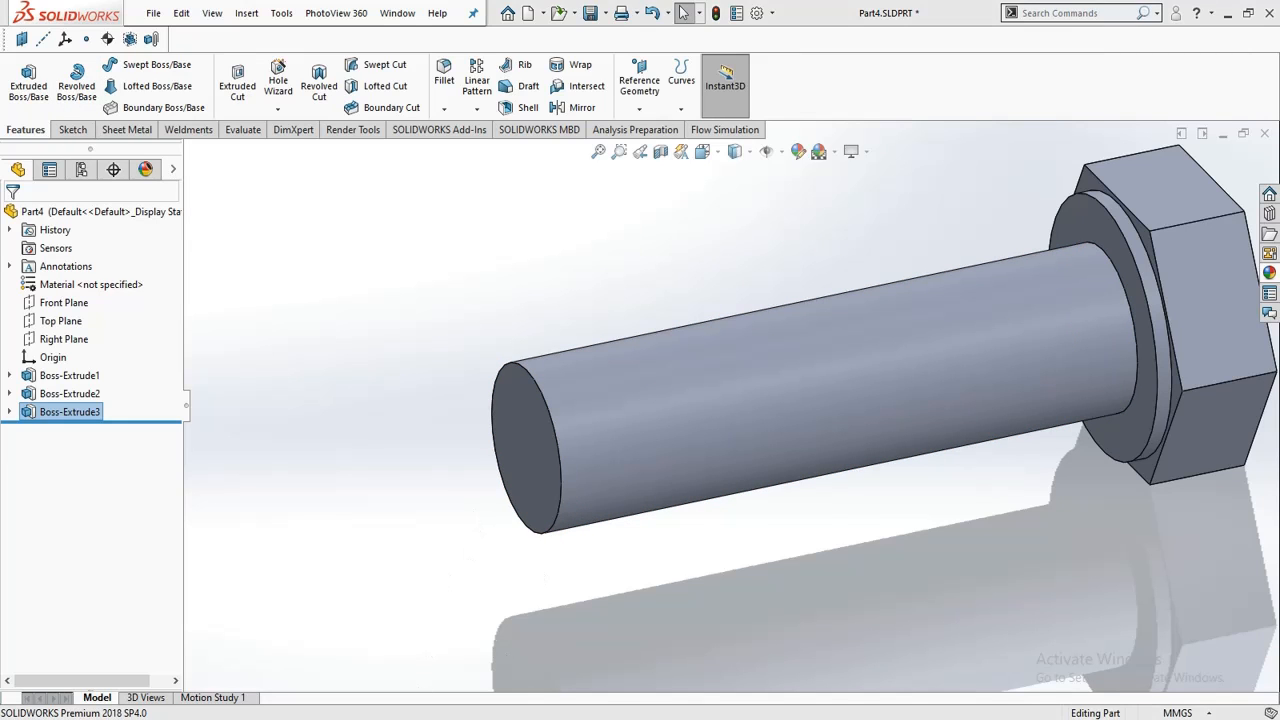
# Step: In PowerPoint, check the M8 bolt slides for the length and chamfer instructions and the screw design slide for the major and minor diameters
pyautogui.hotkey('alt', 'Tab')
pyautogui.scroll(-1, 474, 494)
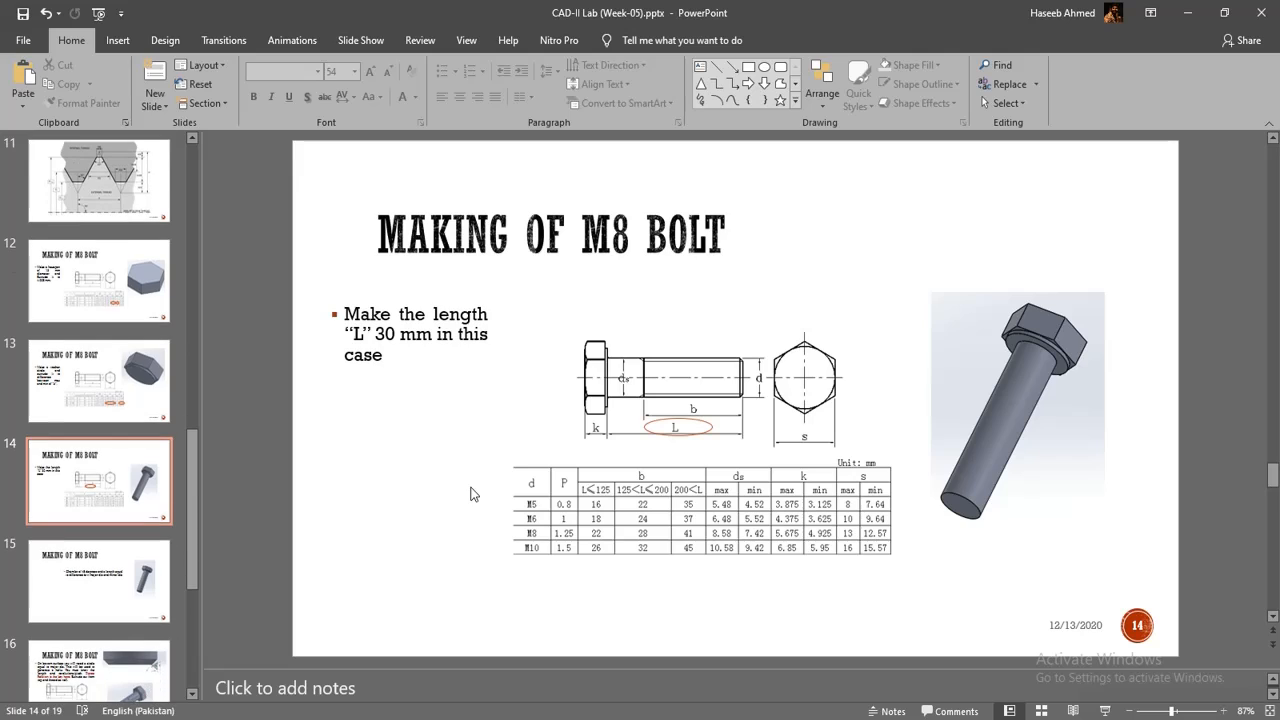
pyautogui.scroll(-1, 420, 451)
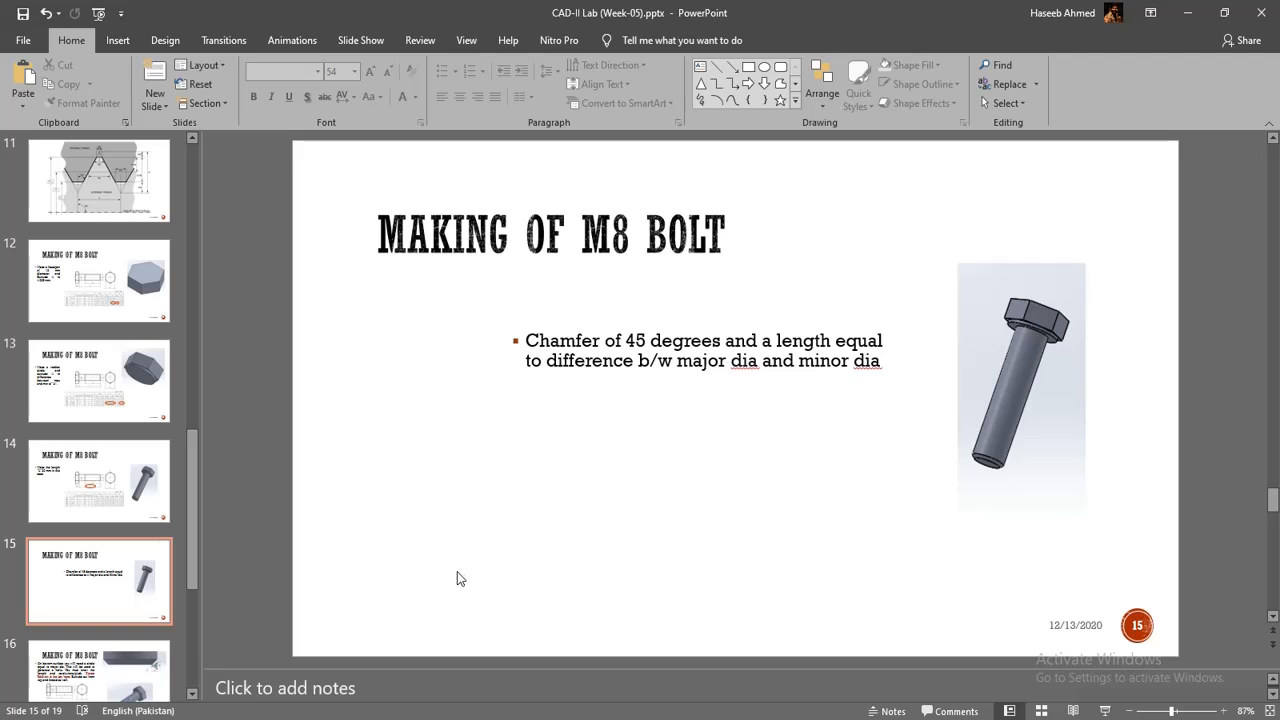
pyautogui.hotkey('alt', 'Tab')
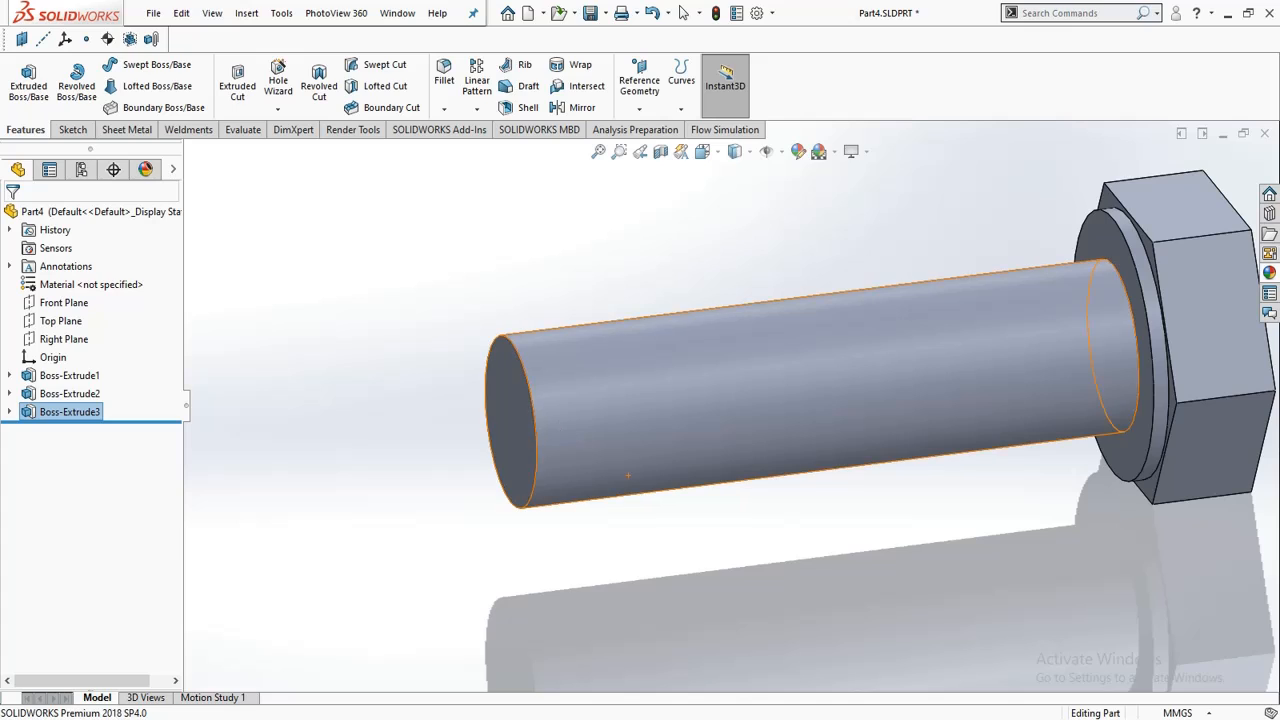
pyautogui.hotkey('alt', 'Tab')
pyautogui.scroll(4, 537, 462)
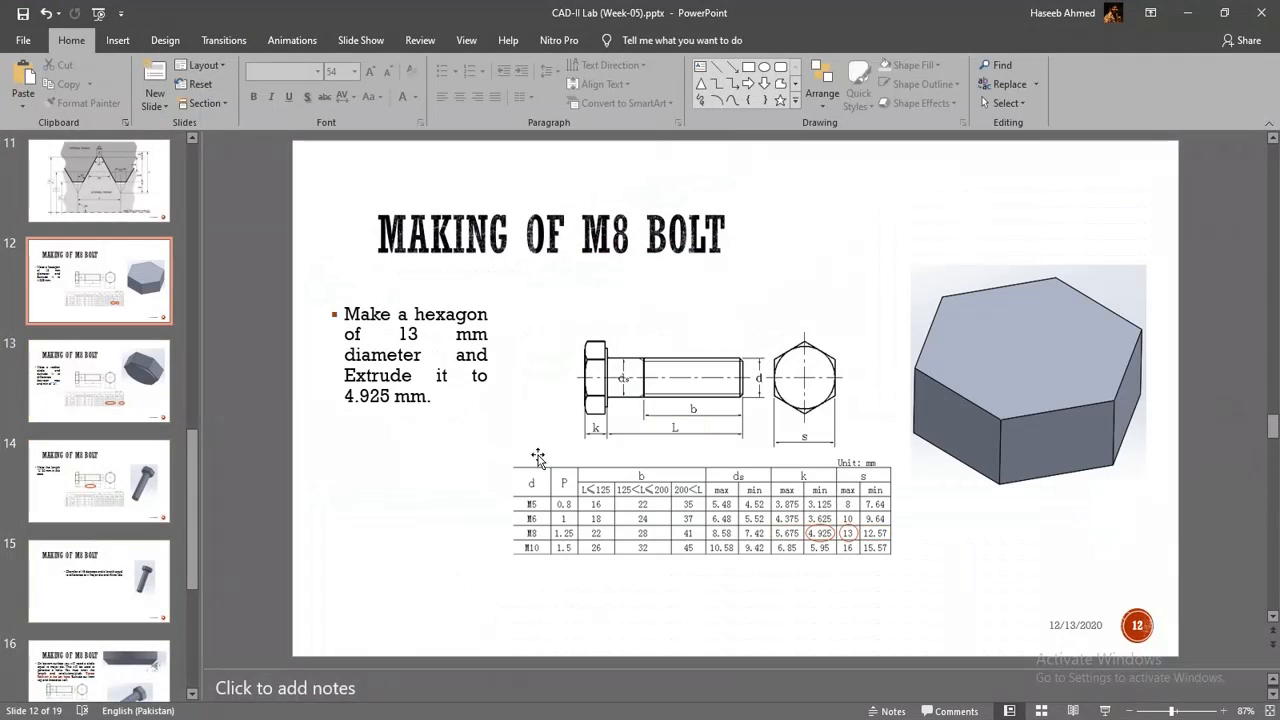
pyautogui.scroll(2, 537, 458)
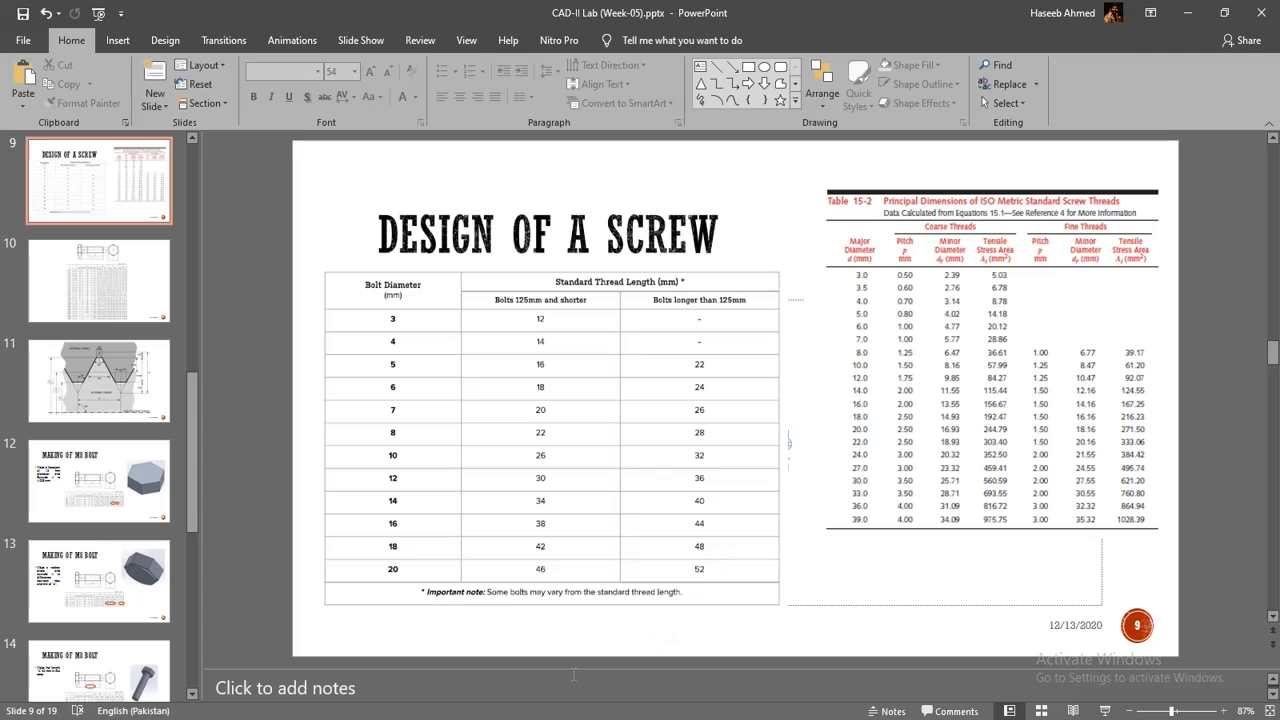
pyautogui.moveTo(719, 718)
pyautogui.click(784, 668)
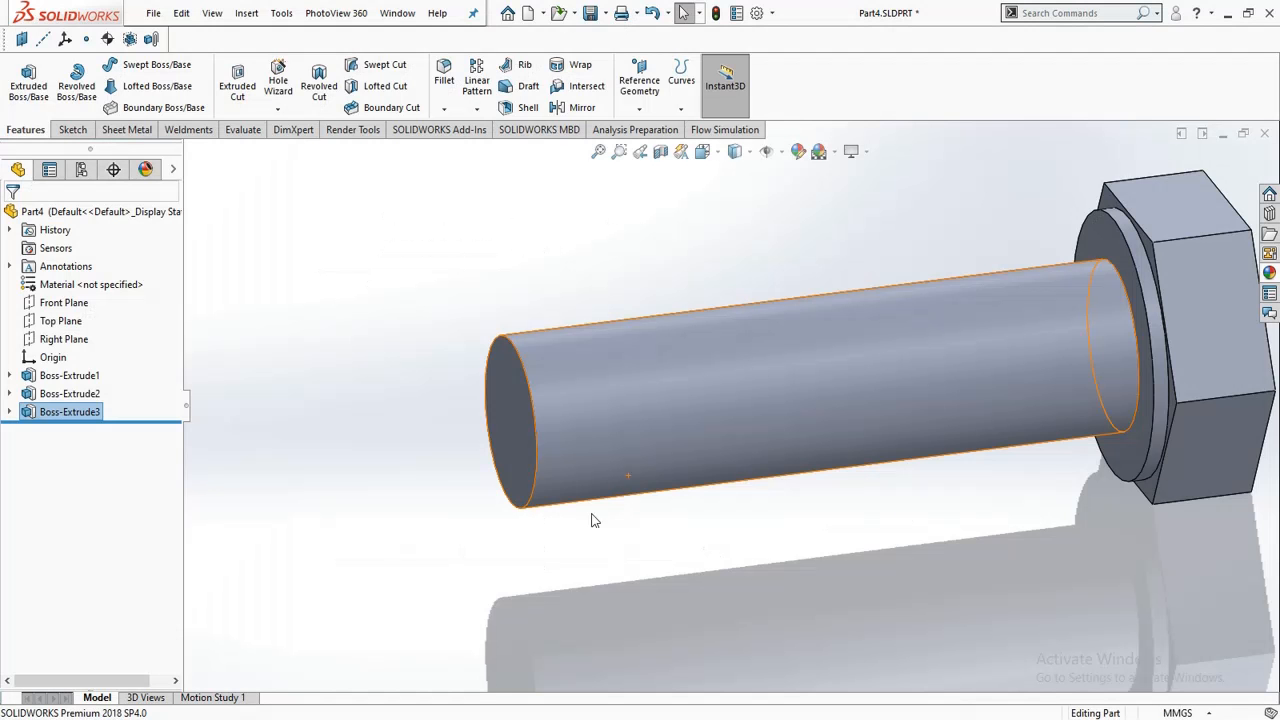
# Step: In SOLIDWORKS, chamfer the circular edge at the shank's free end with a distance of 0.765 mm at 45 degrees
pyautogui.click(423, 295)
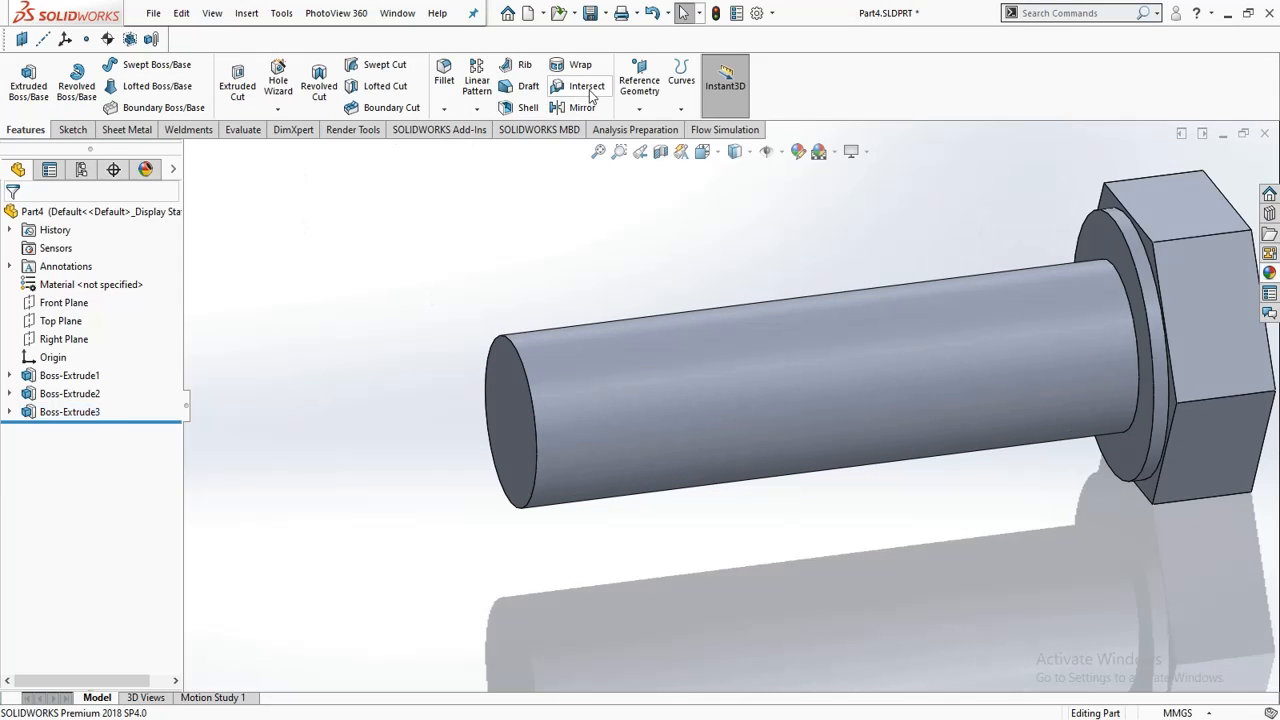
pyautogui.click(445, 110)
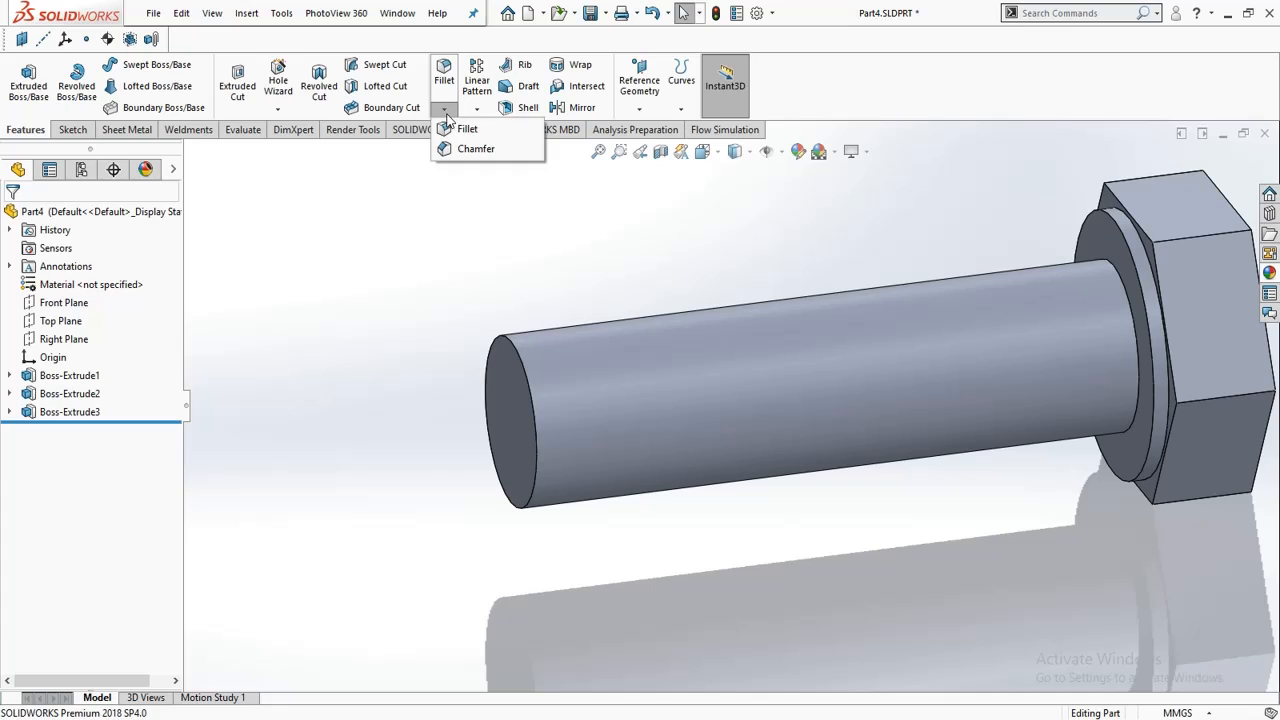
pyautogui.click(522, 357)
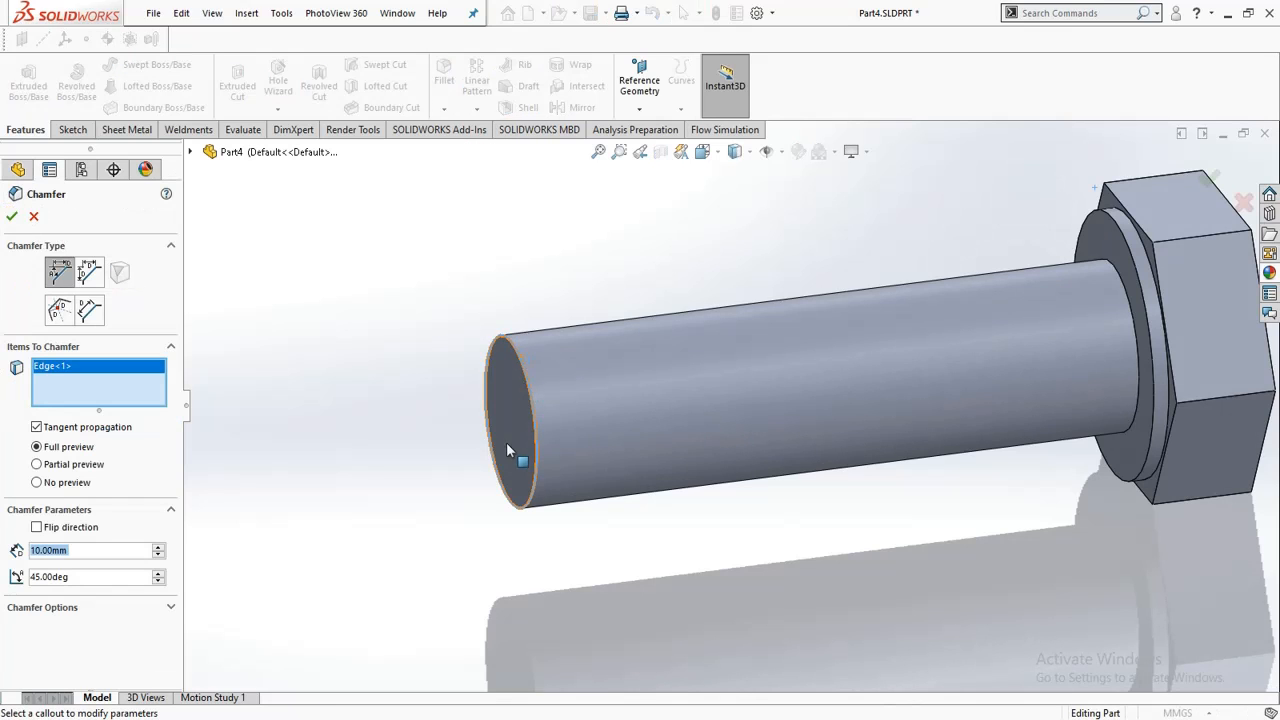
pyautogui.moveTo(82, 552); pyautogui.dragTo(12, 550)
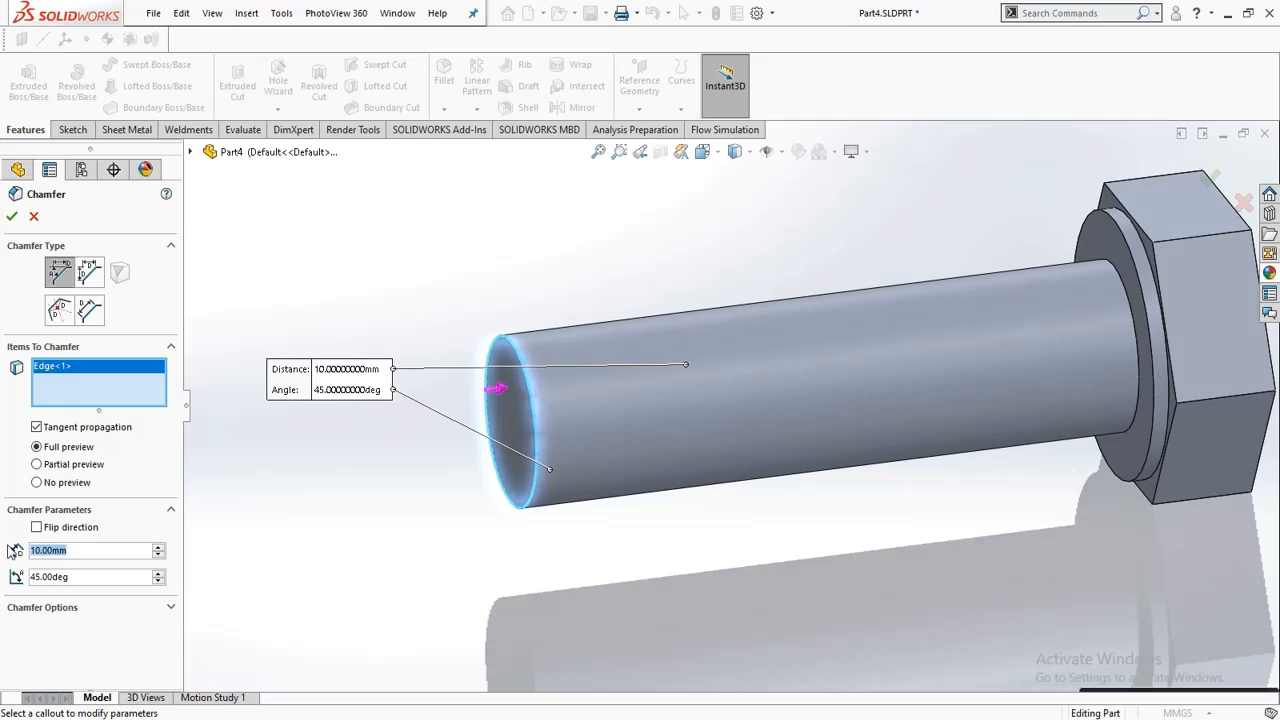
pyautogui.write('0.')
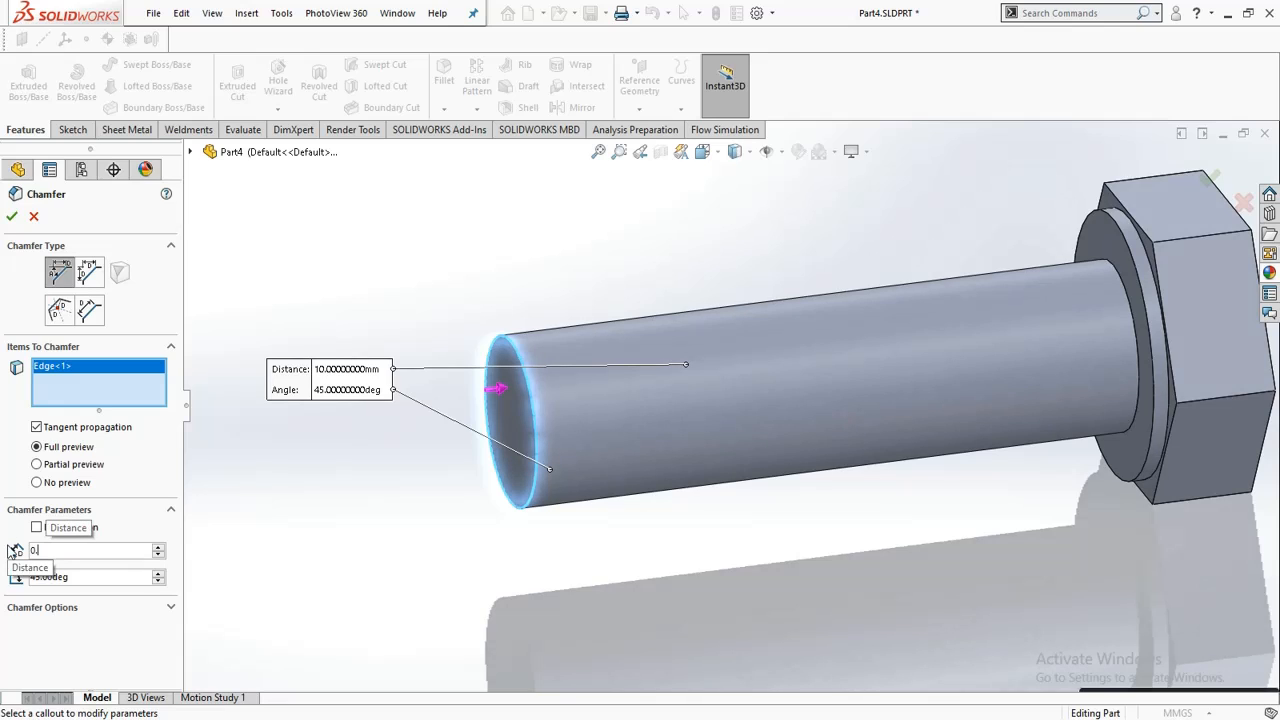
pyautogui.write('76')
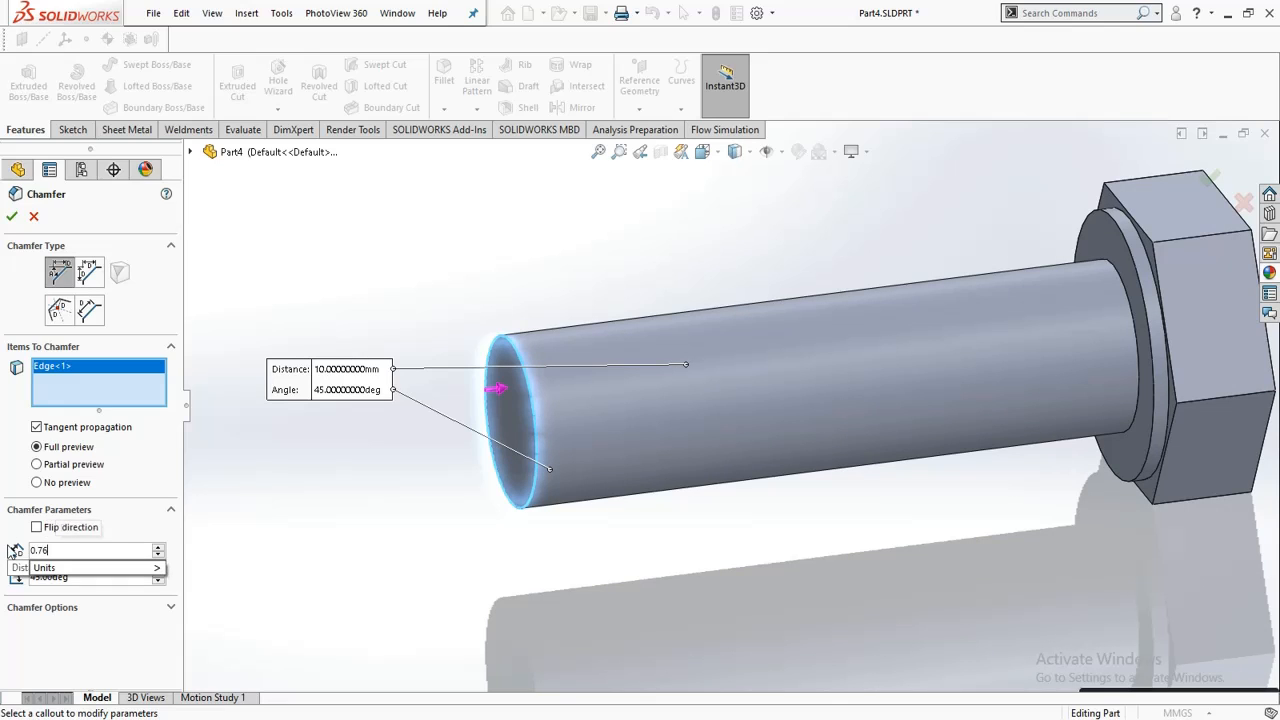
pyautogui.write('5')
pyautogui.press('Return')
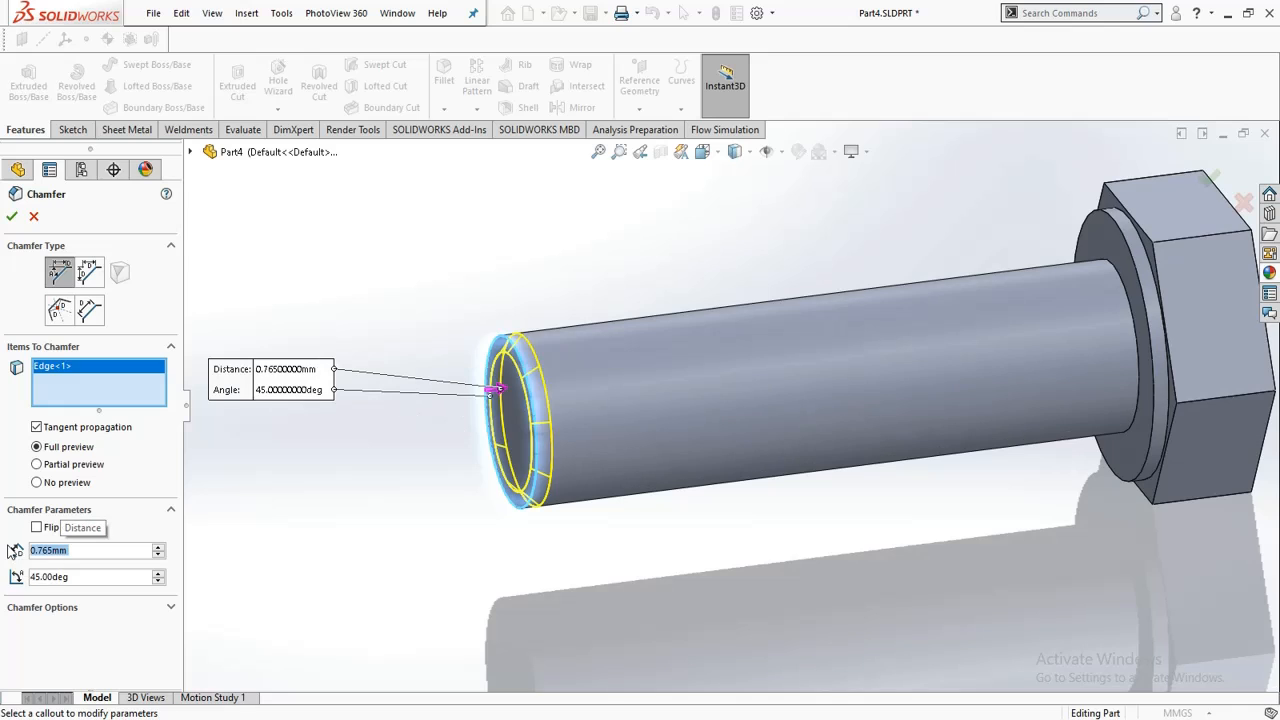
pyautogui.click(14, 216)
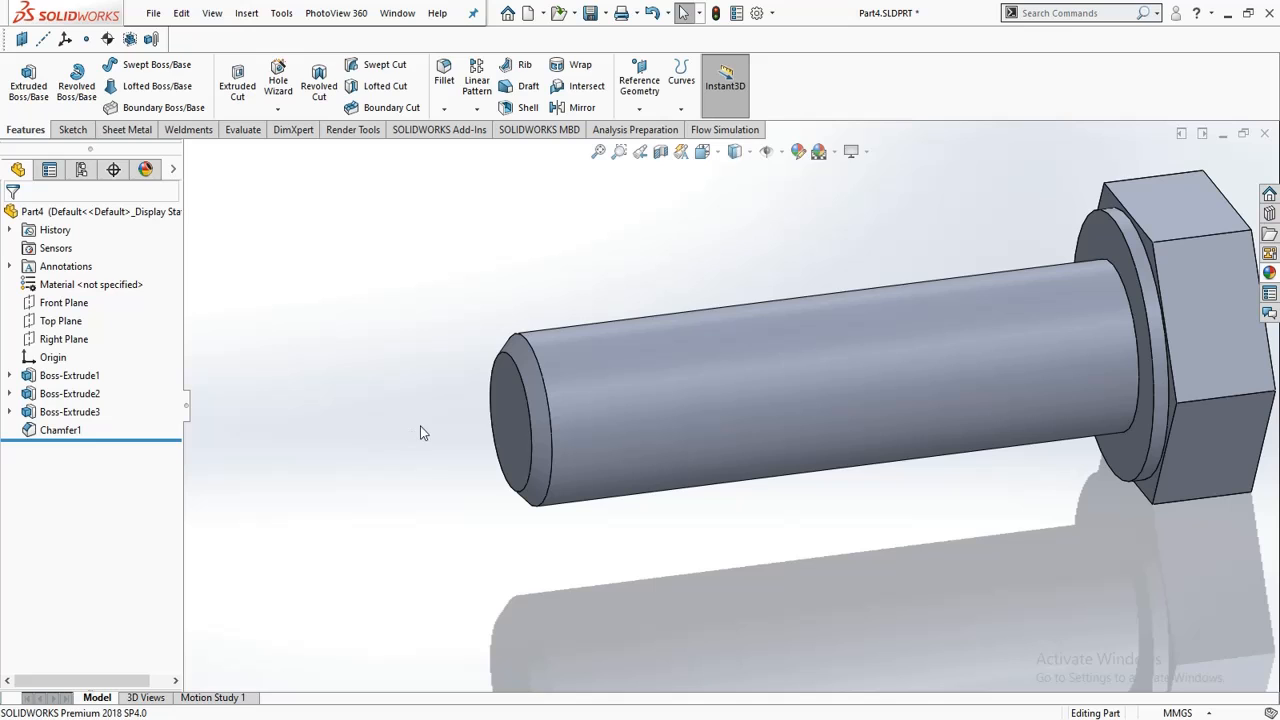
pyautogui.moveTo(423, 431); pyautogui.dragTo(481, 394, button='middle')
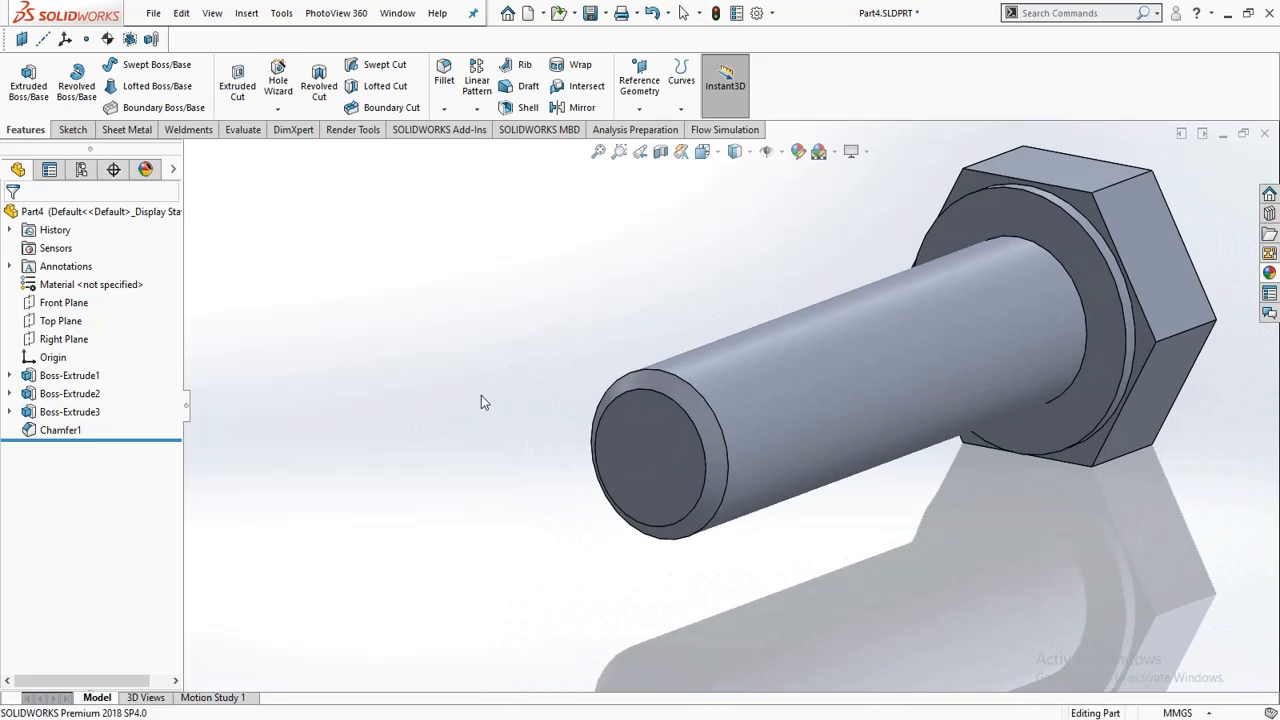
pyautogui.click(681, 107)
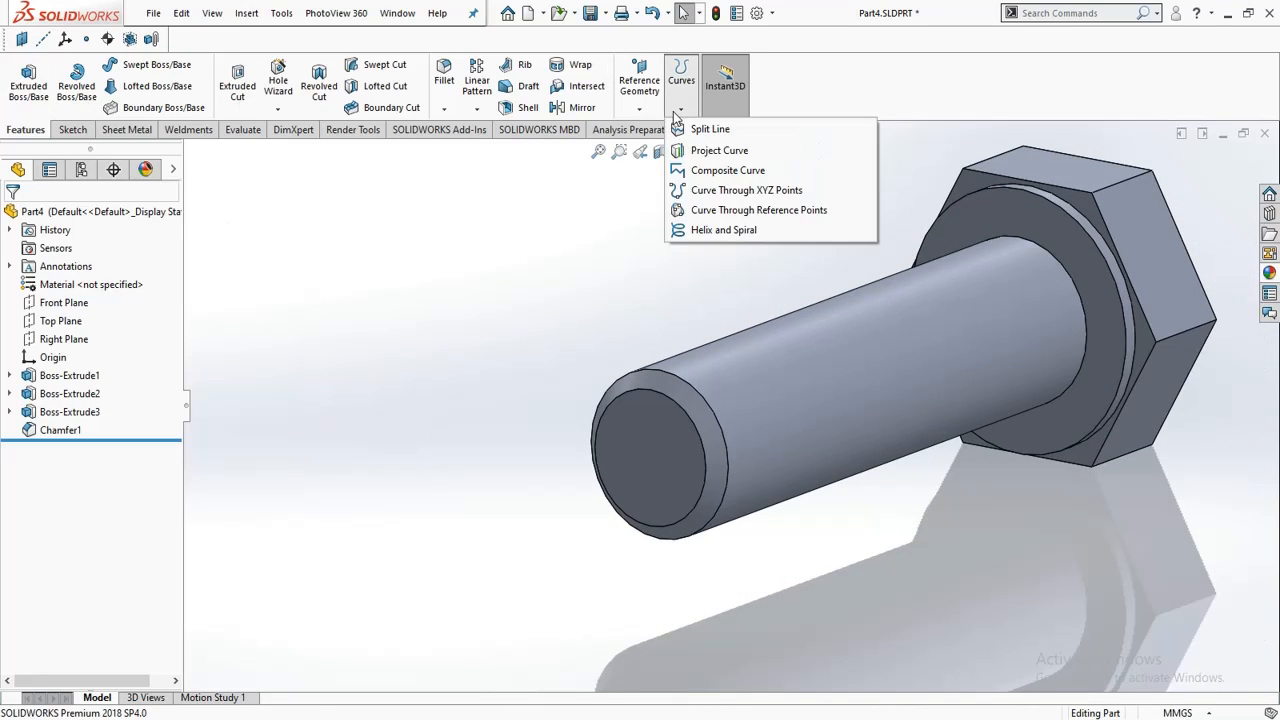
pyautogui.click(697, 232)
pyautogui.click(646, 462)
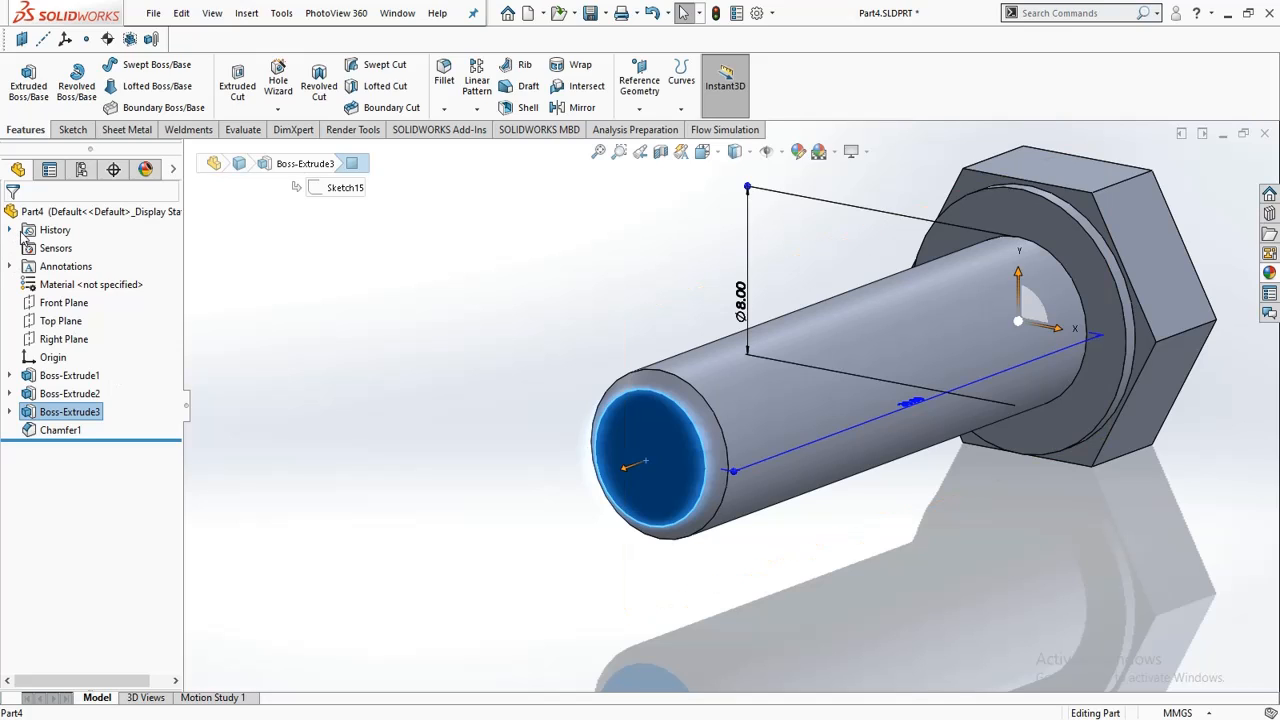
# Step: Start a sketch on the flat face at the shank's free end and view it straight on
pyautogui.click(72, 130)
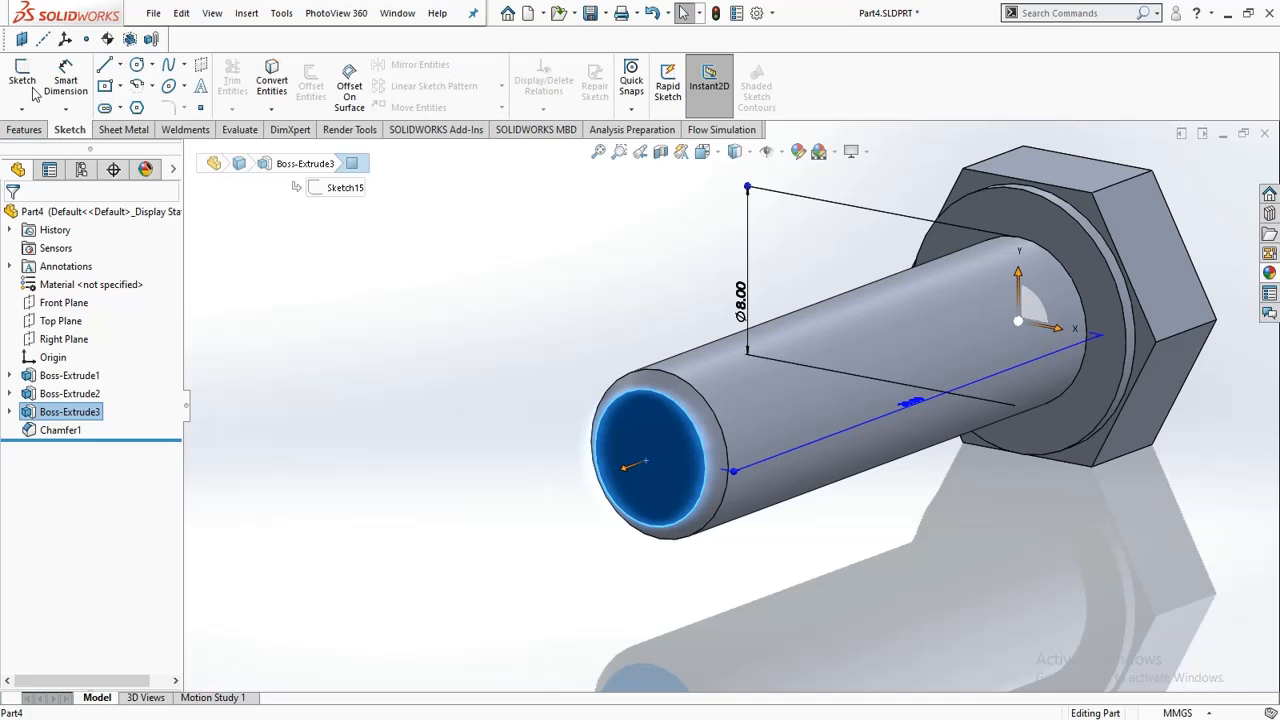
pyautogui.click(22, 82)
pyautogui.click(14, 96)
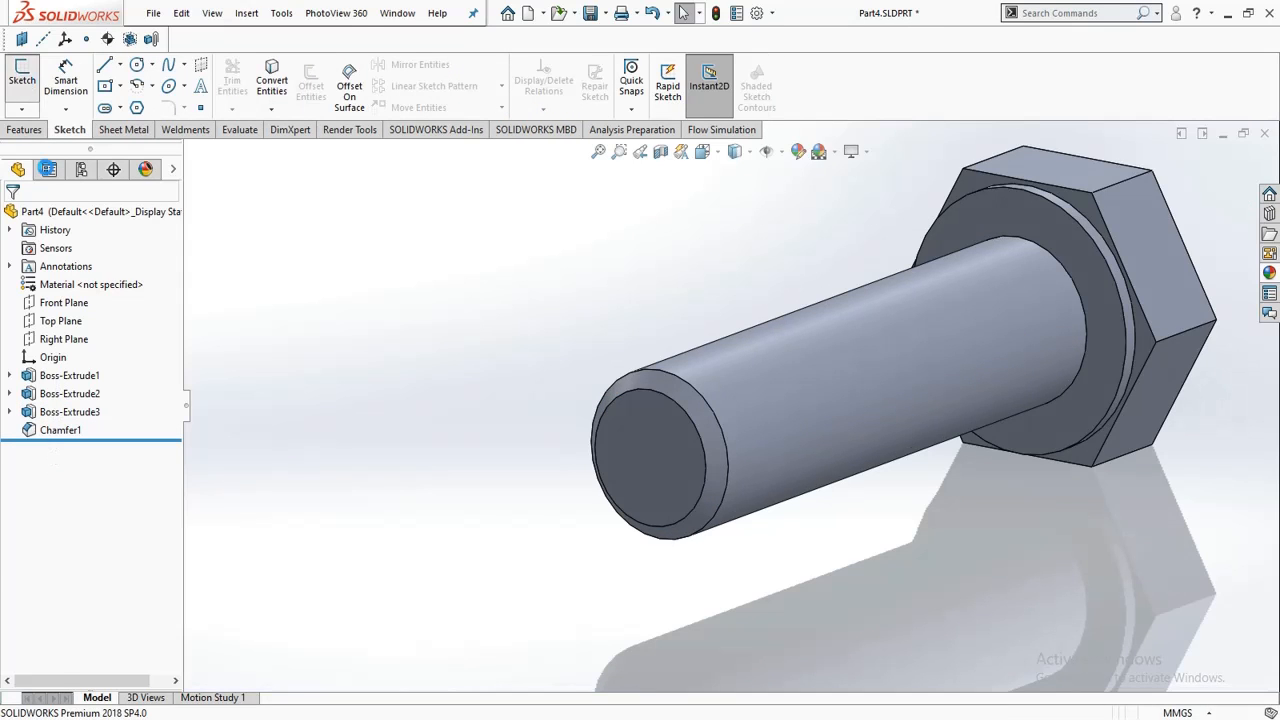
pyautogui.click(22, 75)
pyautogui.click(617, 437)
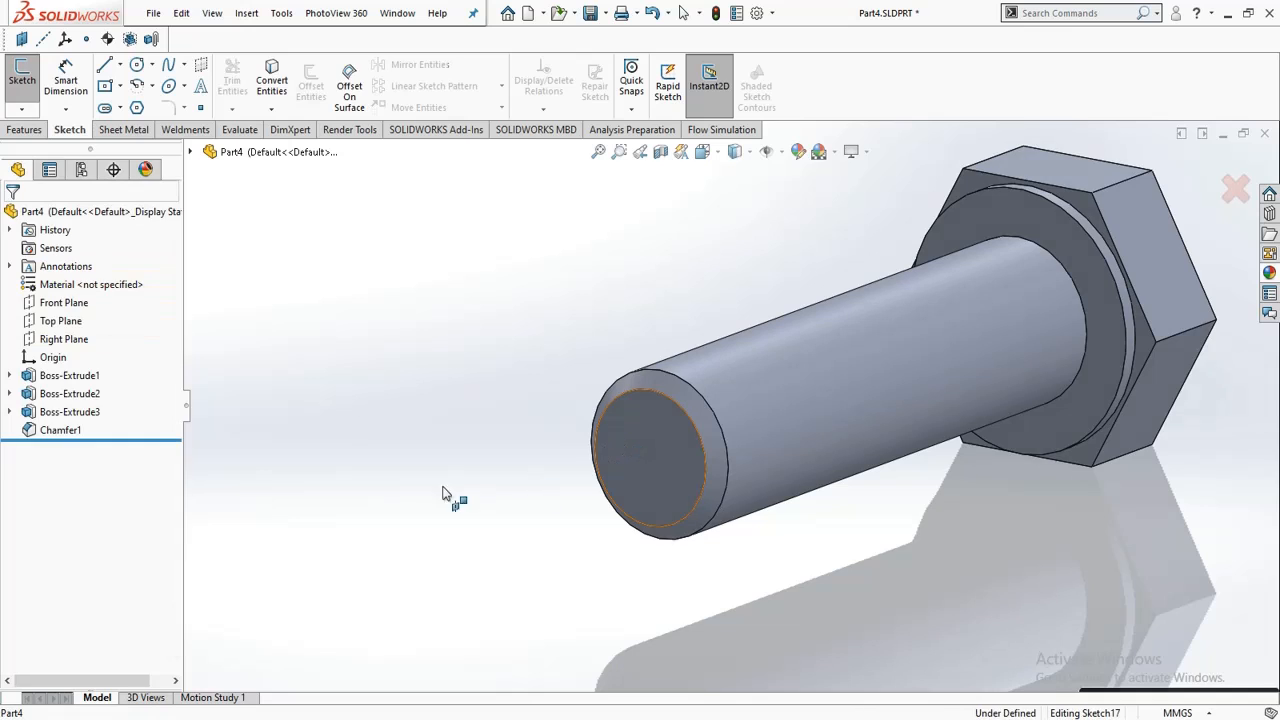
pyautogui.click(71, 450)
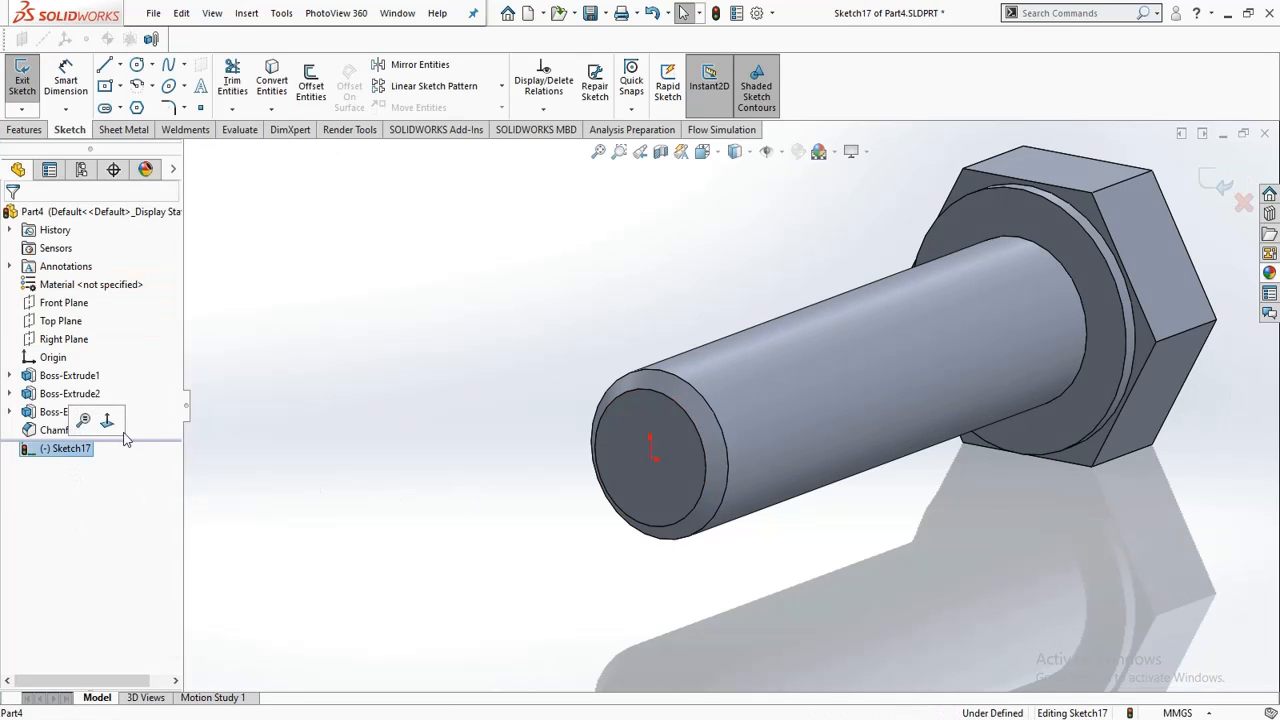
pyautogui.click(108, 424)
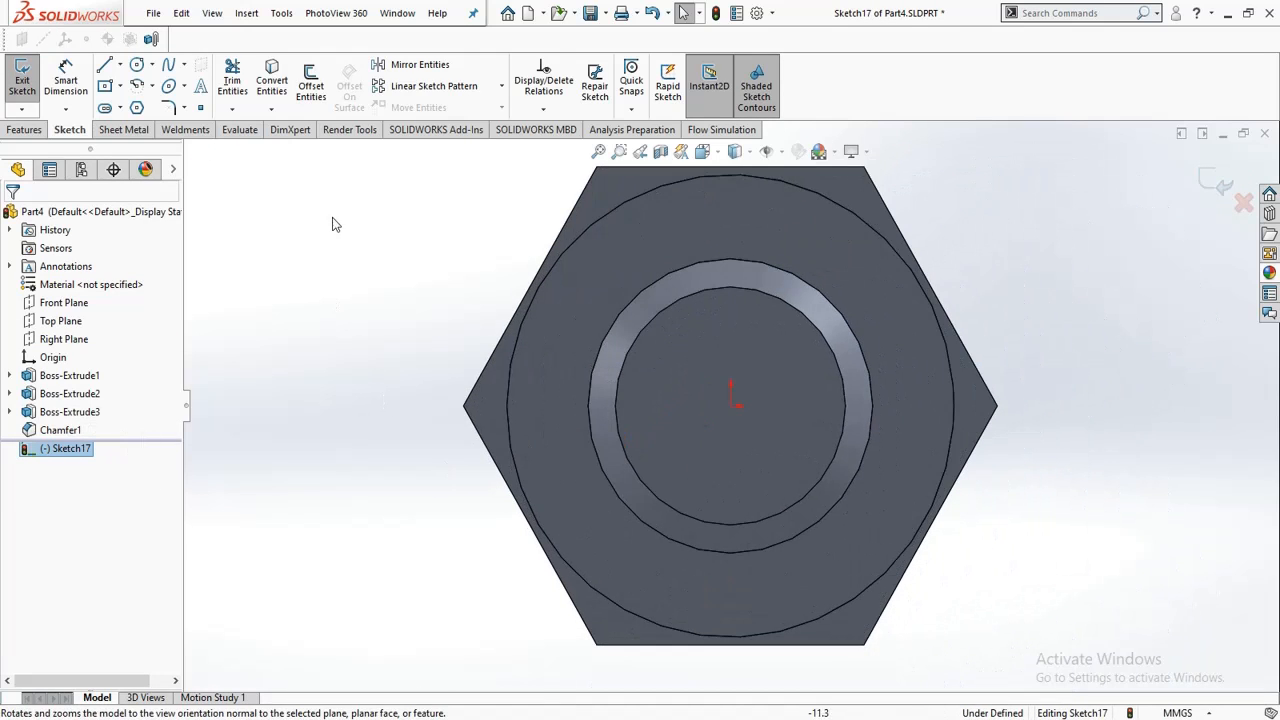
pyautogui.scroll(5, 489, 407)
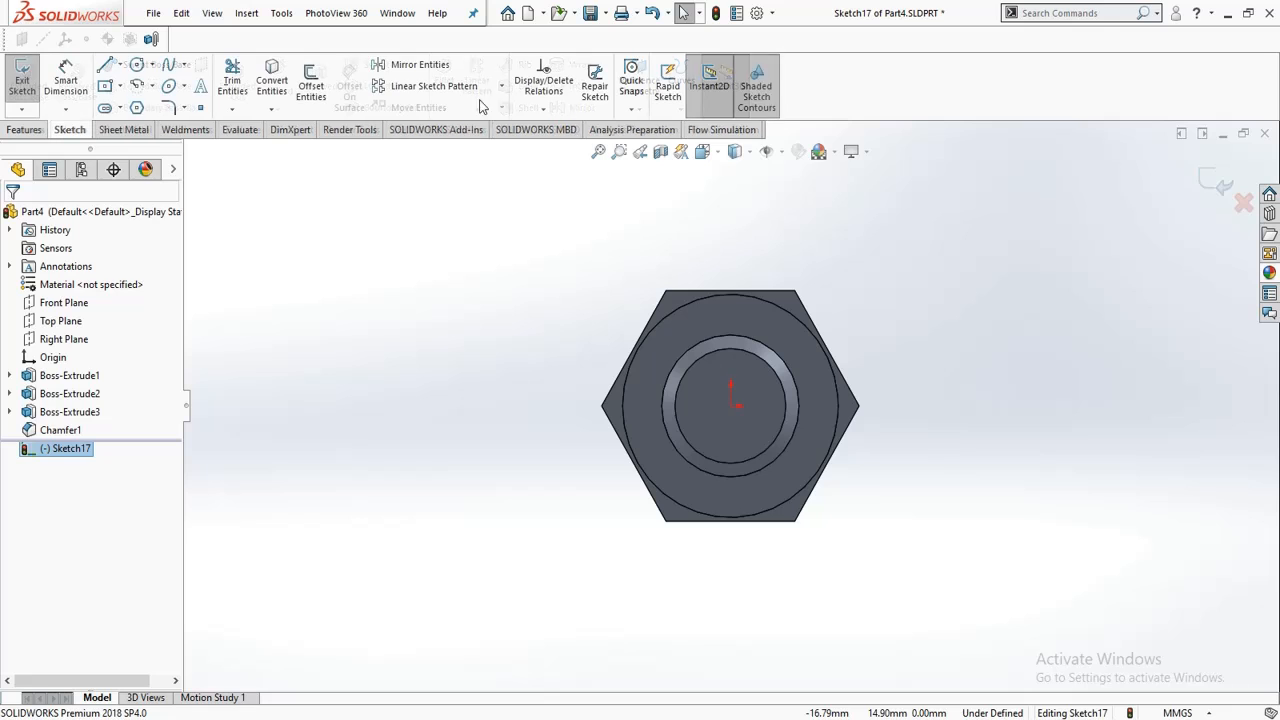
# Step: Convert the outer circular edge of the shank's end chamfer into the sketch and exit the sketch
pyautogui.click(271, 80)
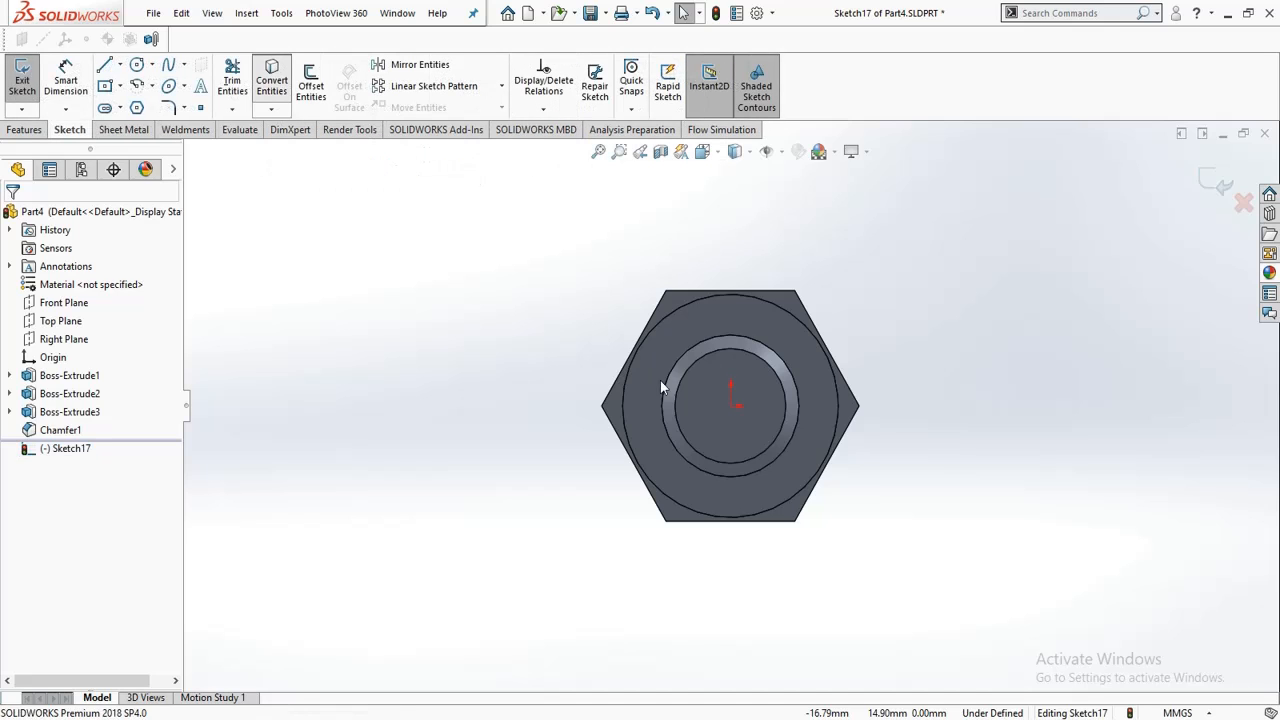
pyautogui.moveTo(674, 400); pyautogui.dragTo(600, 380, button='middle')
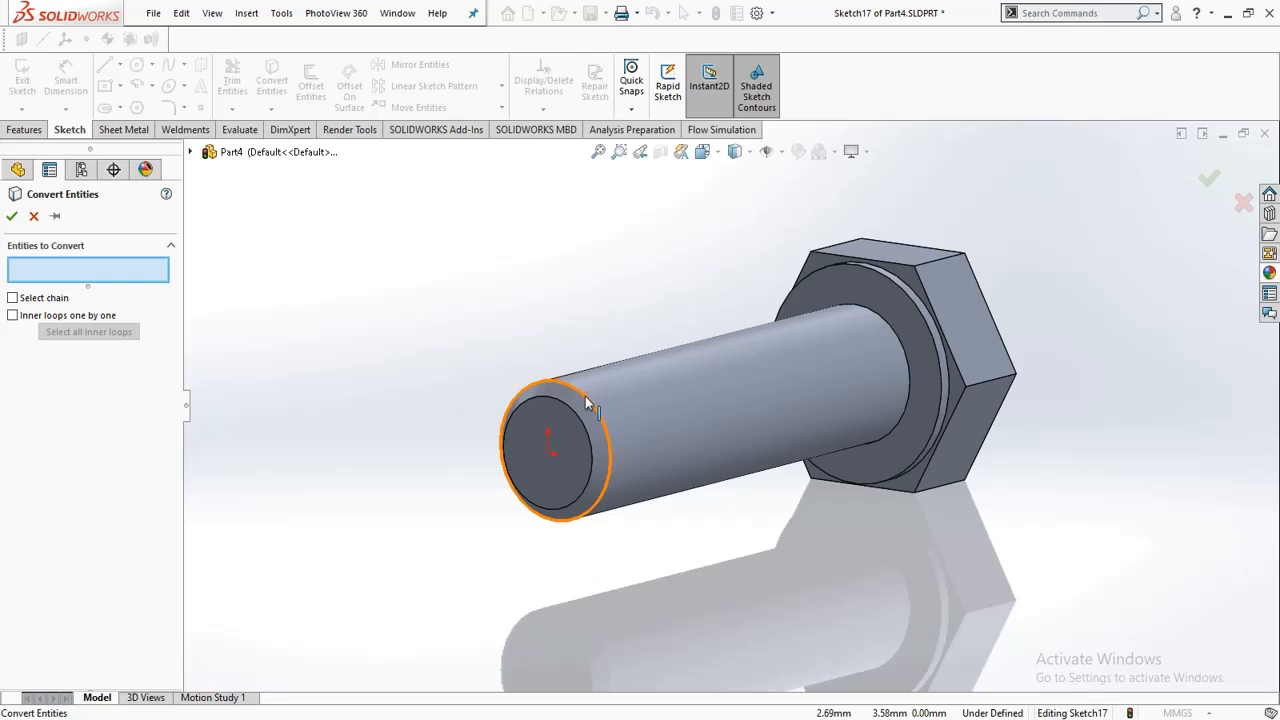
pyautogui.click(587, 402)
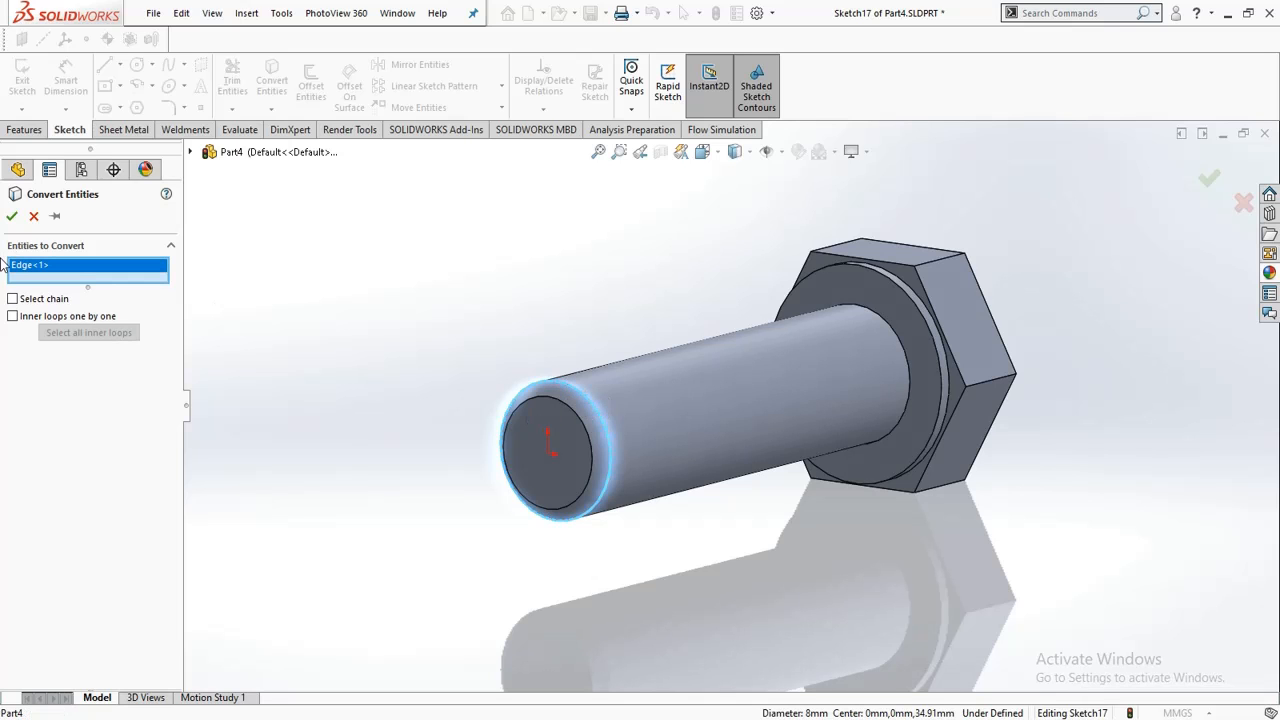
pyautogui.click(12, 216)
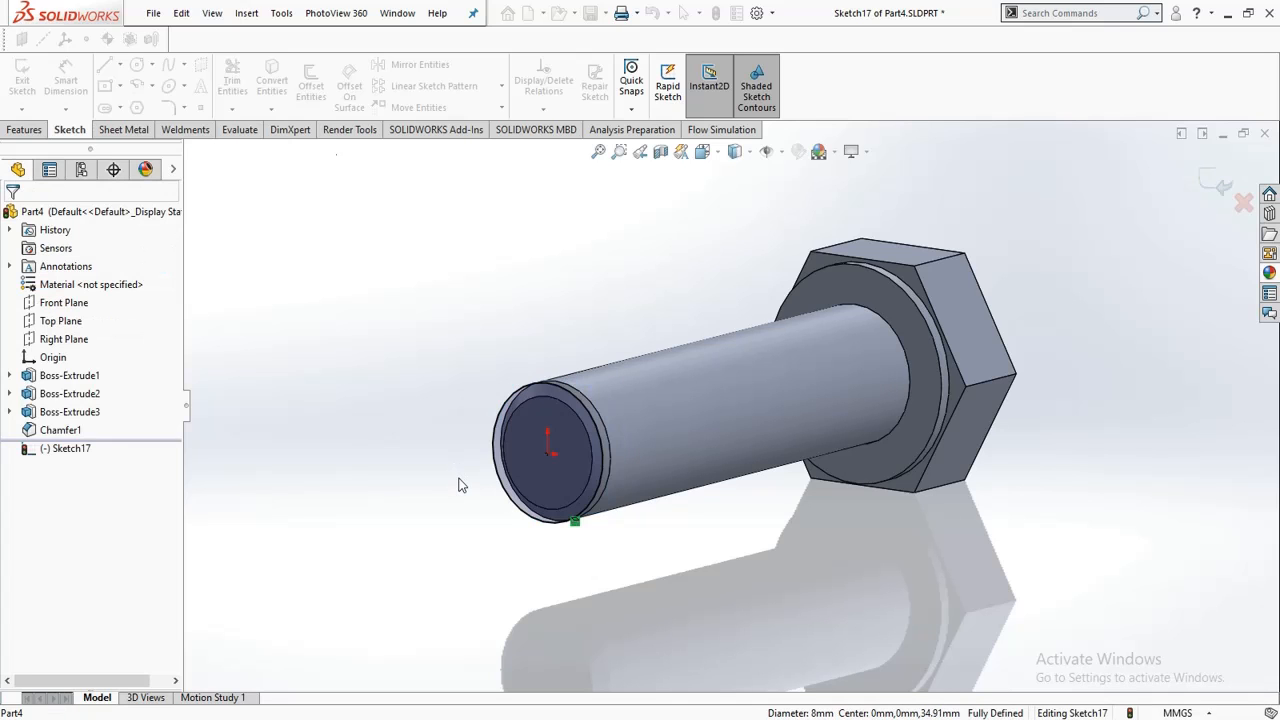
pyautogui.moveTo(460, 483); pyautogui.dragTo(443, 493, button='middle')
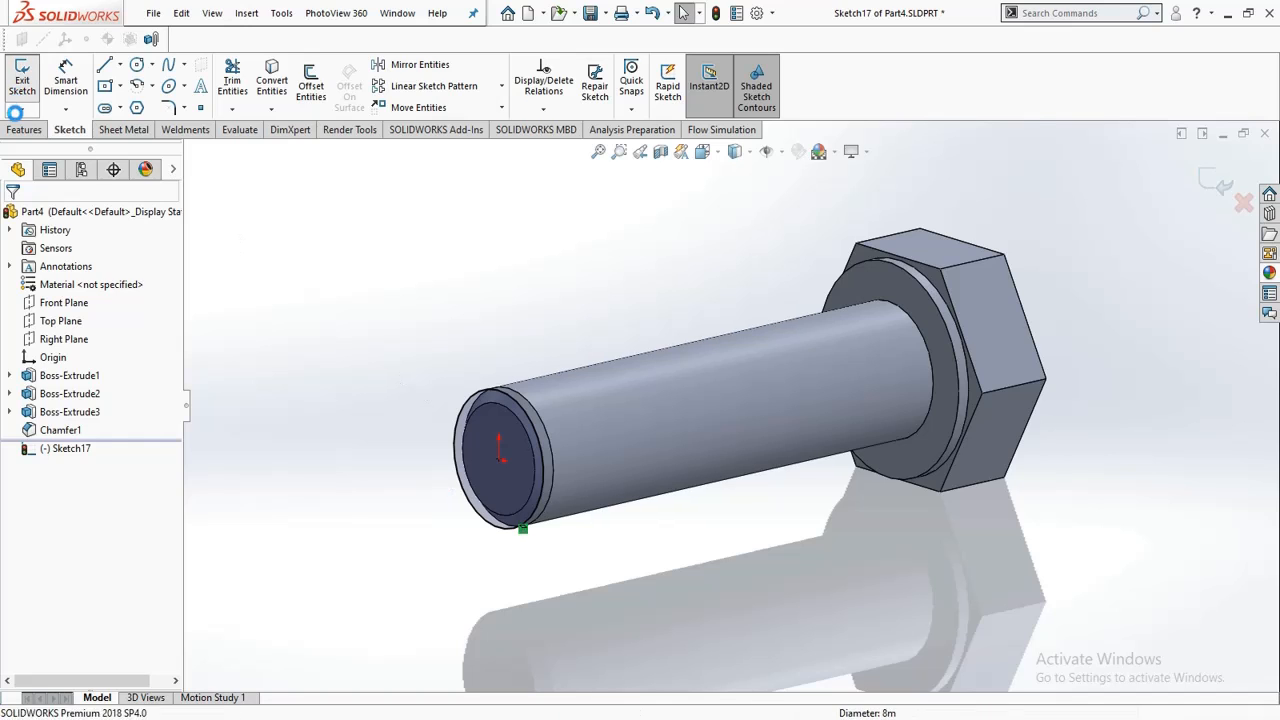
pyautogui.click(22, 80)
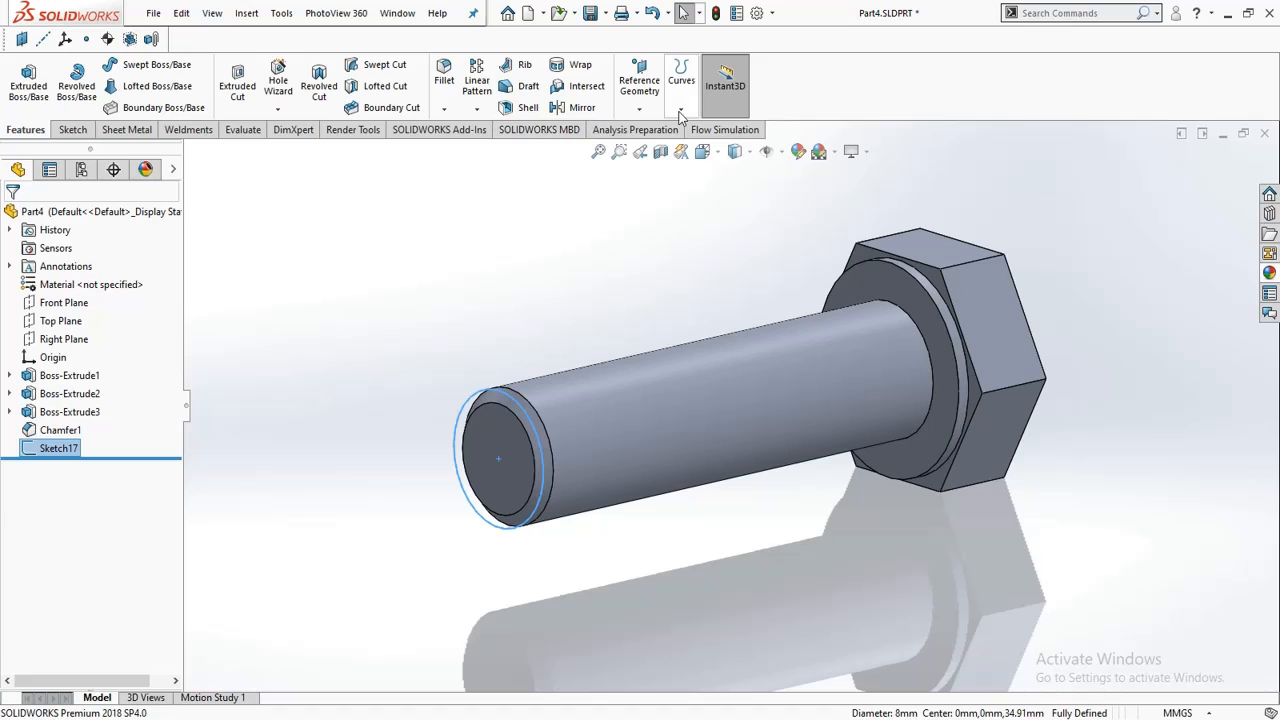
# Step: Start a Helix/Spiral from the converted circle and reverse its direction so it runs along the shank towards the head
pyautogui.click(681, 78)
pyautogui.click(702, 230)
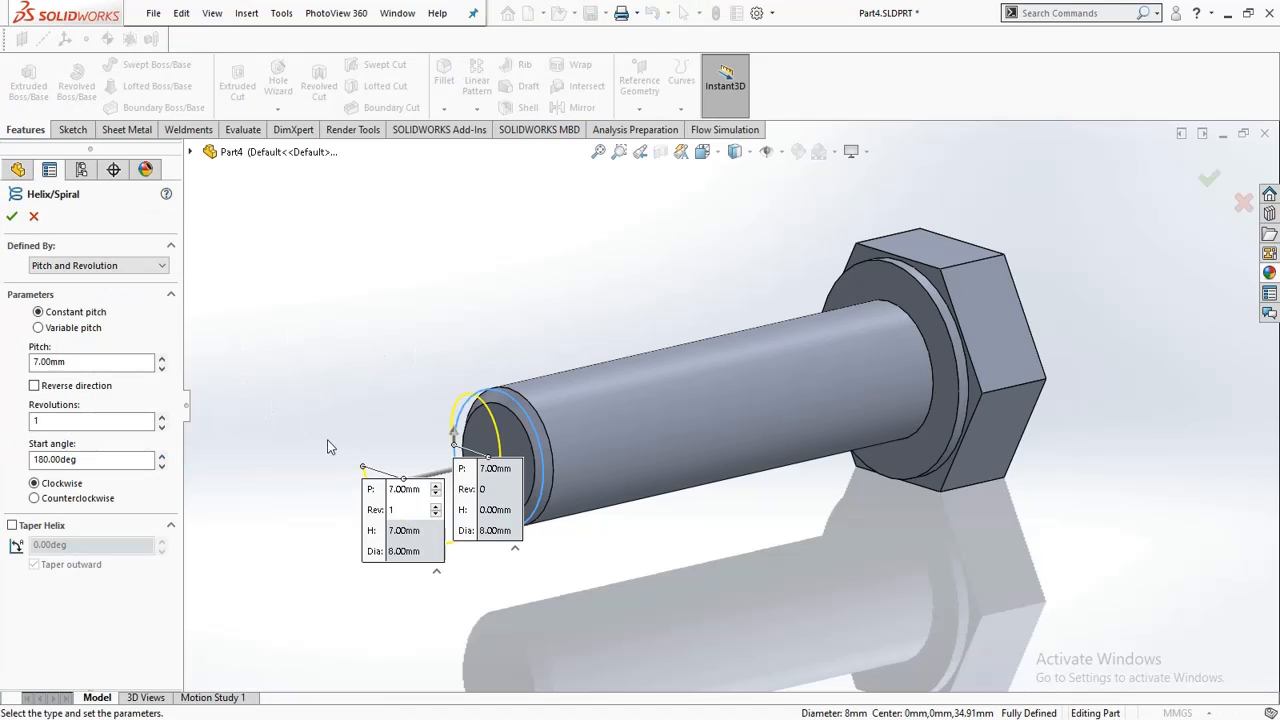
pyautogui.click(35, 387)
pyautogui.moveTo(362, 383); pyautogui.dragTo(386, 477, button='middle')
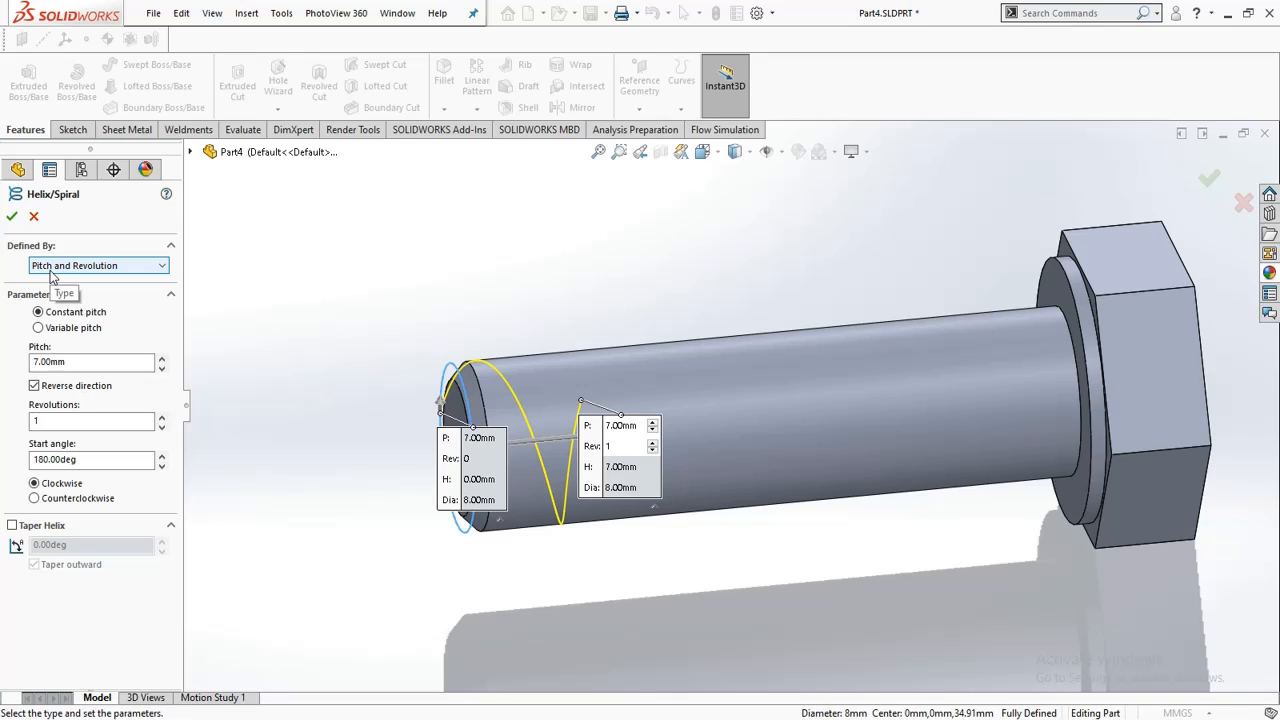
# Step: Increase the helix to 3.25 revolutions
pyautogui.click(161, 418)
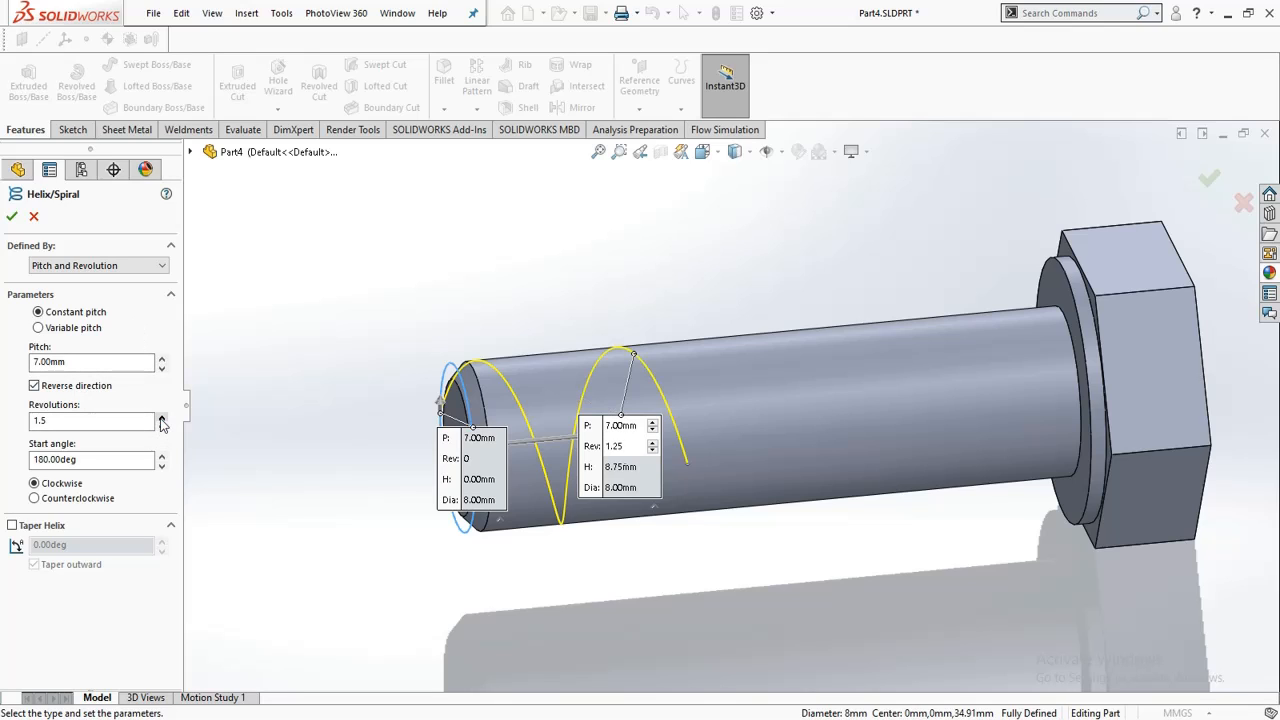
pyautogui.click(161, 418)
pyautogui.click(161, 418)
pyautogui.click(161, 418)
pyautogui.click(161, 418)
pyautogui.click(161, 418)
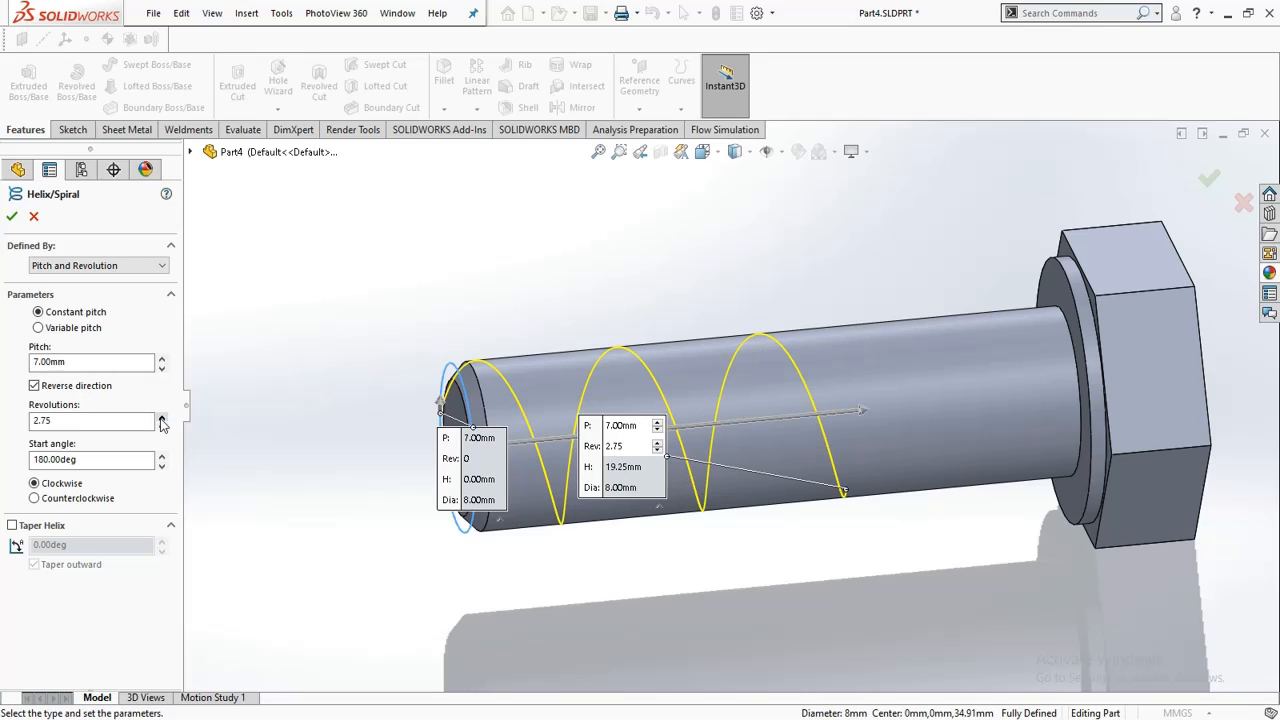
pyautogui.click(161, 418)
pyautogui.click(161, 418)
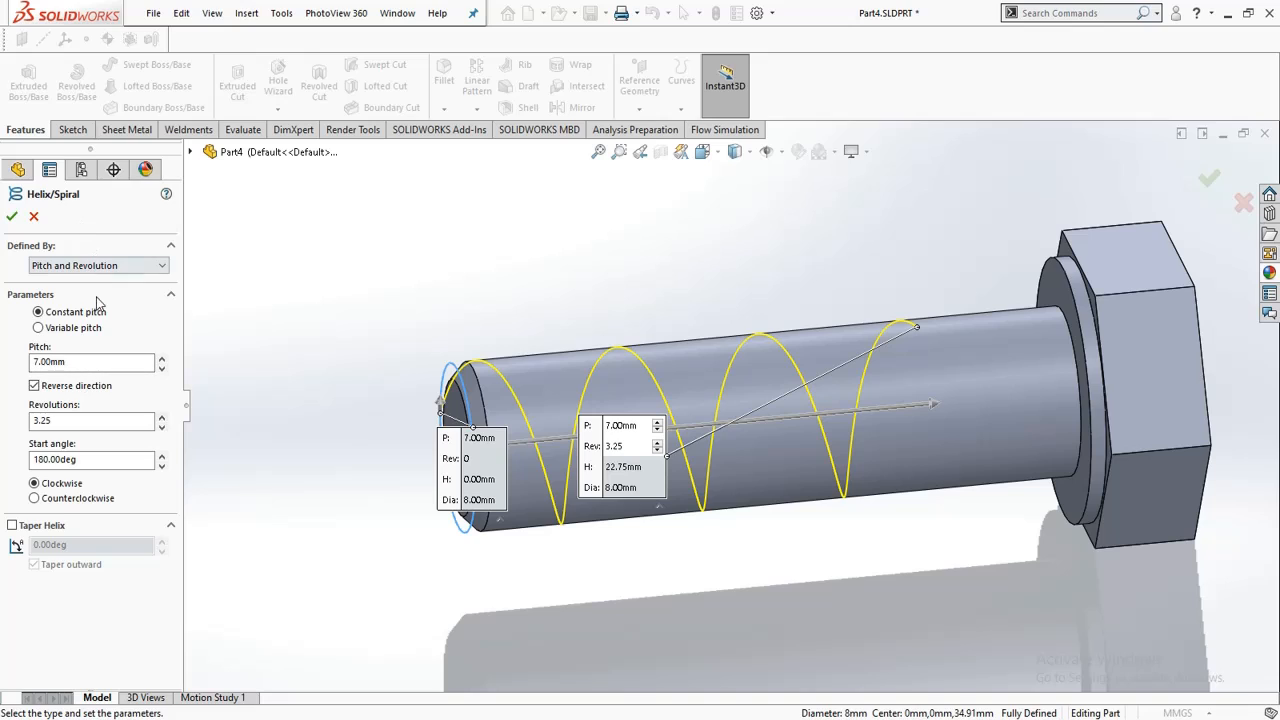
# Step: Set the helix's constant pitch to 1.25 mm
pyautogui.moveTo(82, 362); pyautogui.dragTo(28, 362)
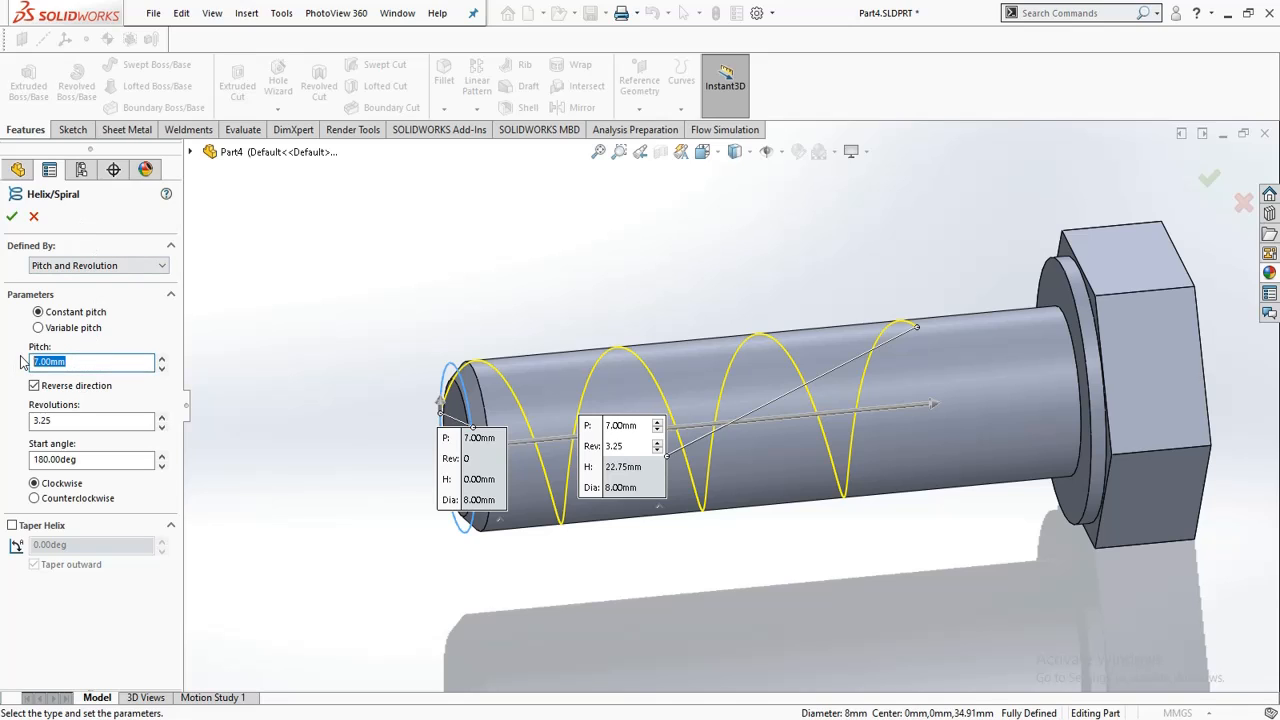
pyautogui.write('1.25')
pyautogui.press('Return')
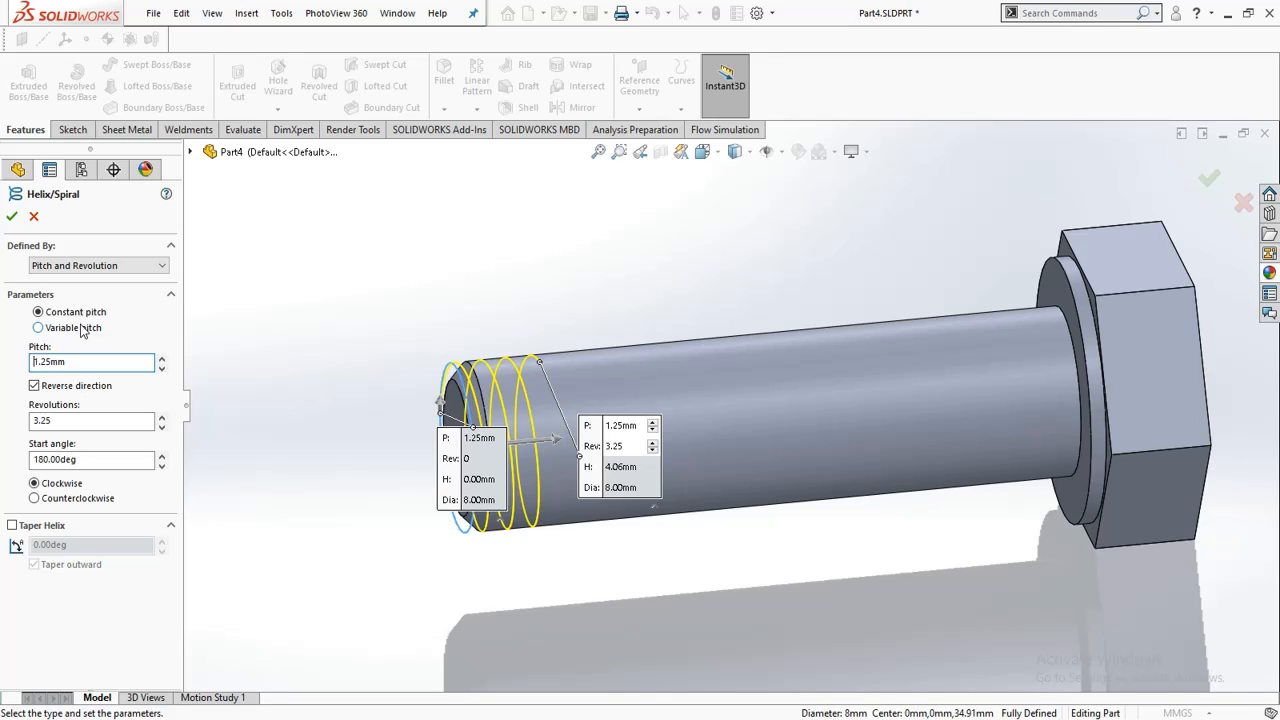
# Step: Try defining the curve as a Spiral and return its definition to Pitch and Revolution
pyautogui.click(95, 266)
pyautogui.click(98, 312)
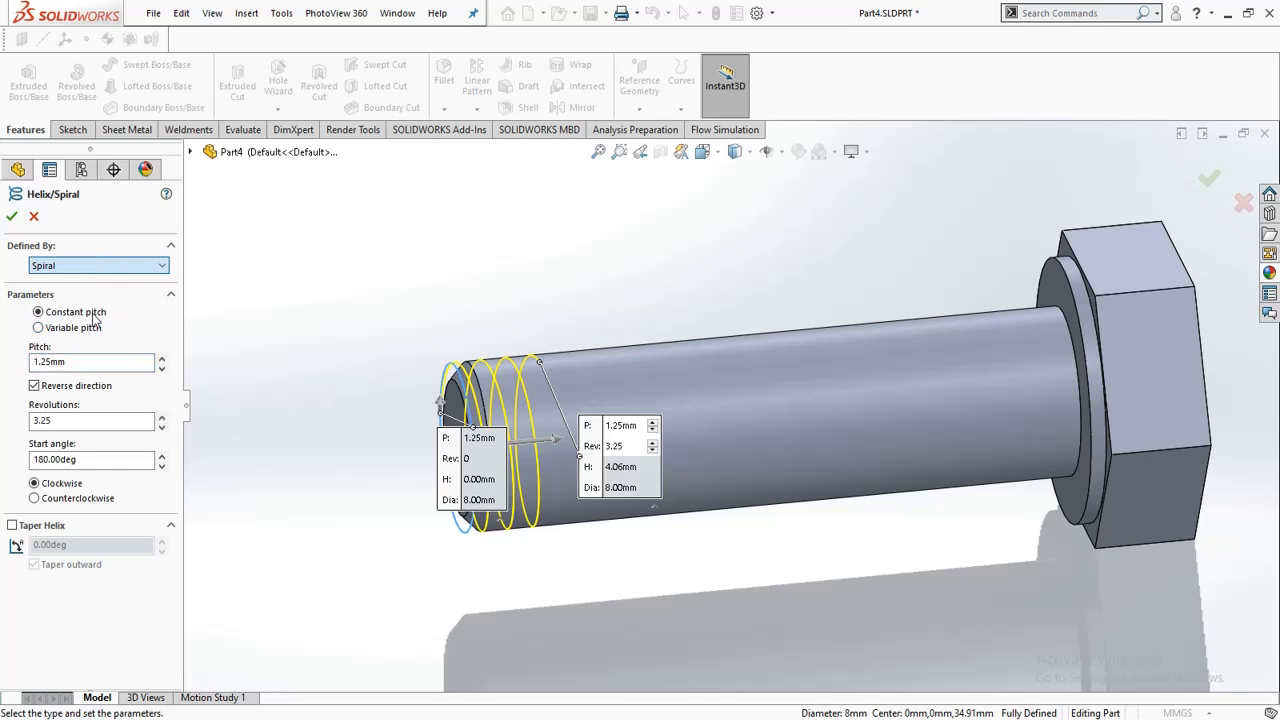
pyautogui.moveTo(349, 462); pyautogui.dragTo(543, 591, button='middle')
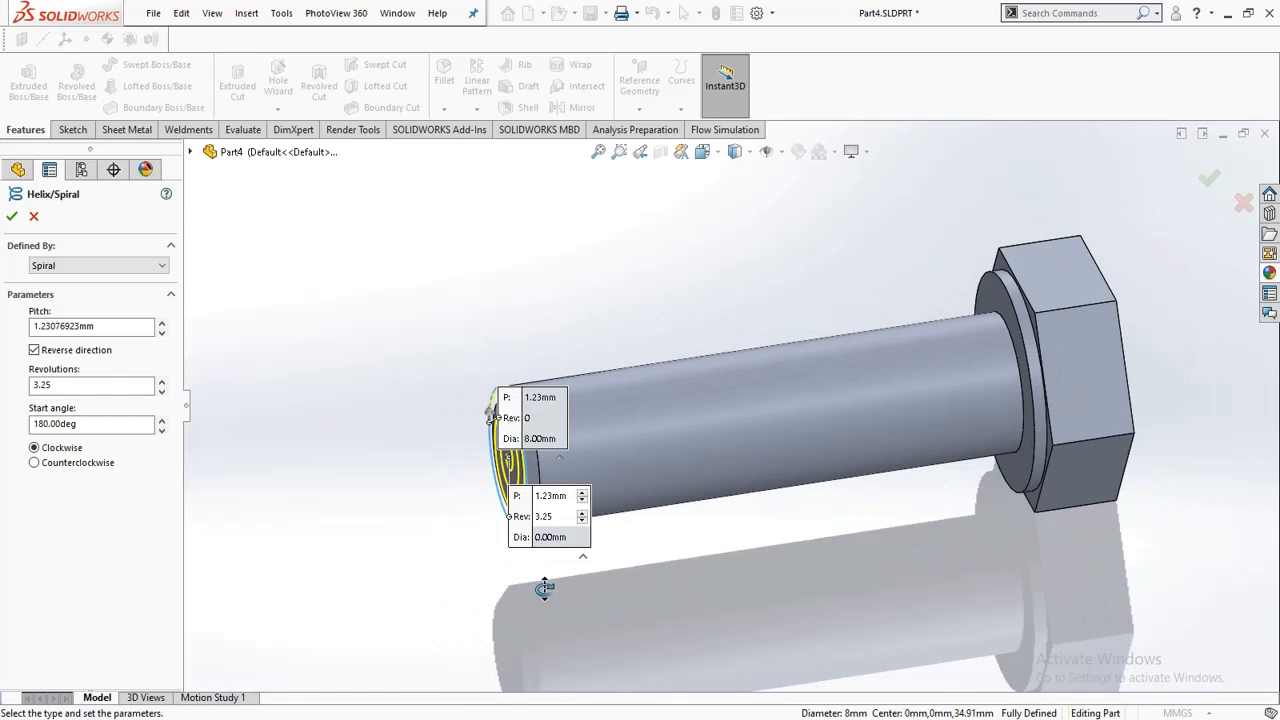
pyautogui.click(95, 265)
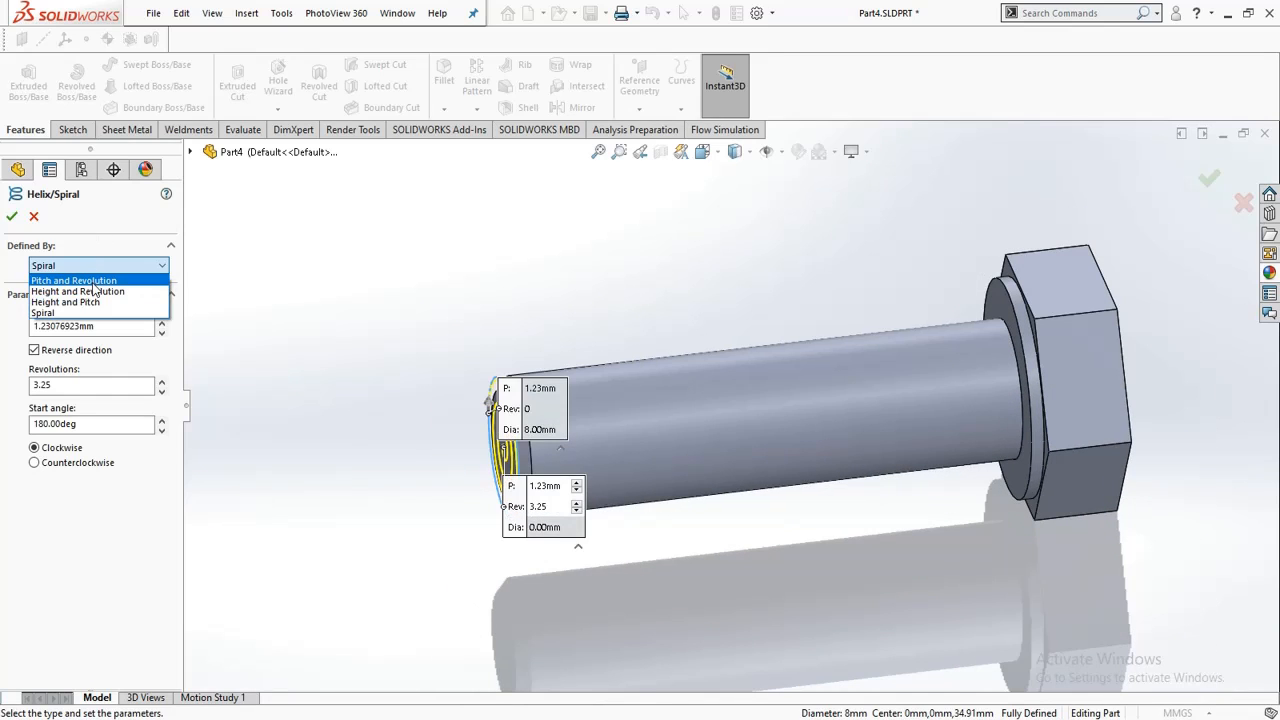
pyautogui.click(75, 280)
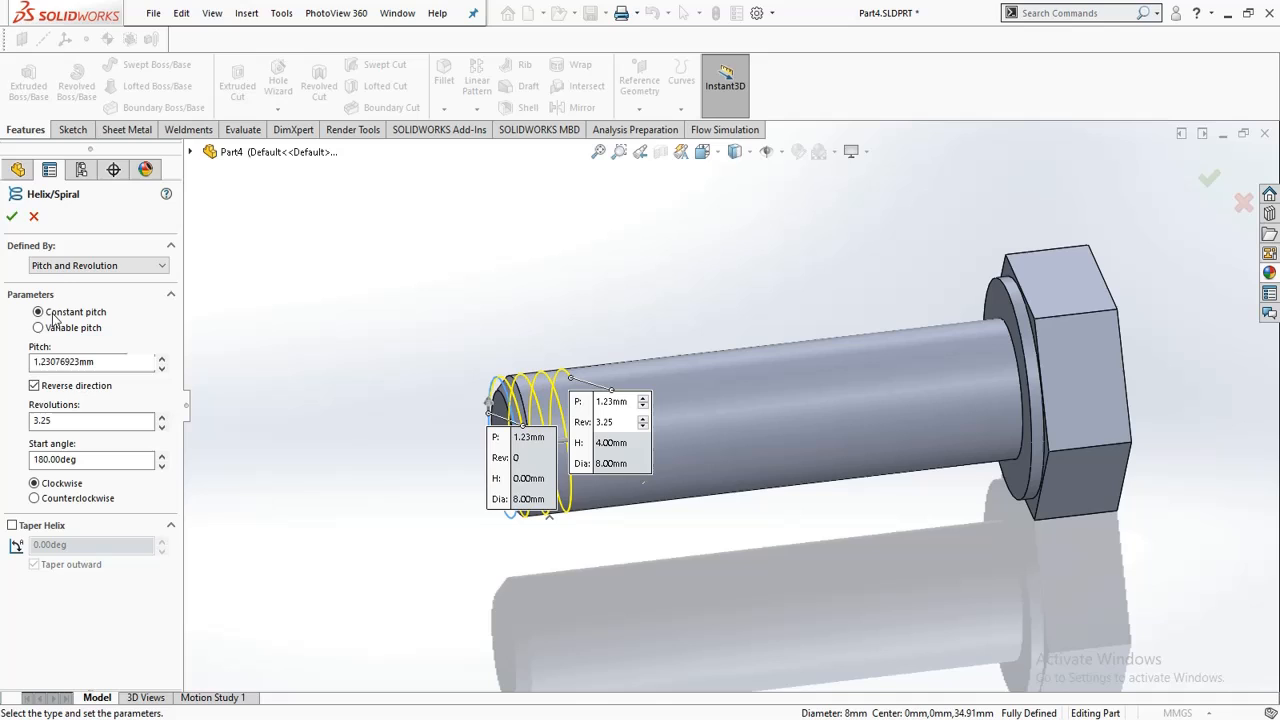
# Step: Define the helix by Height and Pitch and open its height value for editing
pyautogui.click(65, 266)
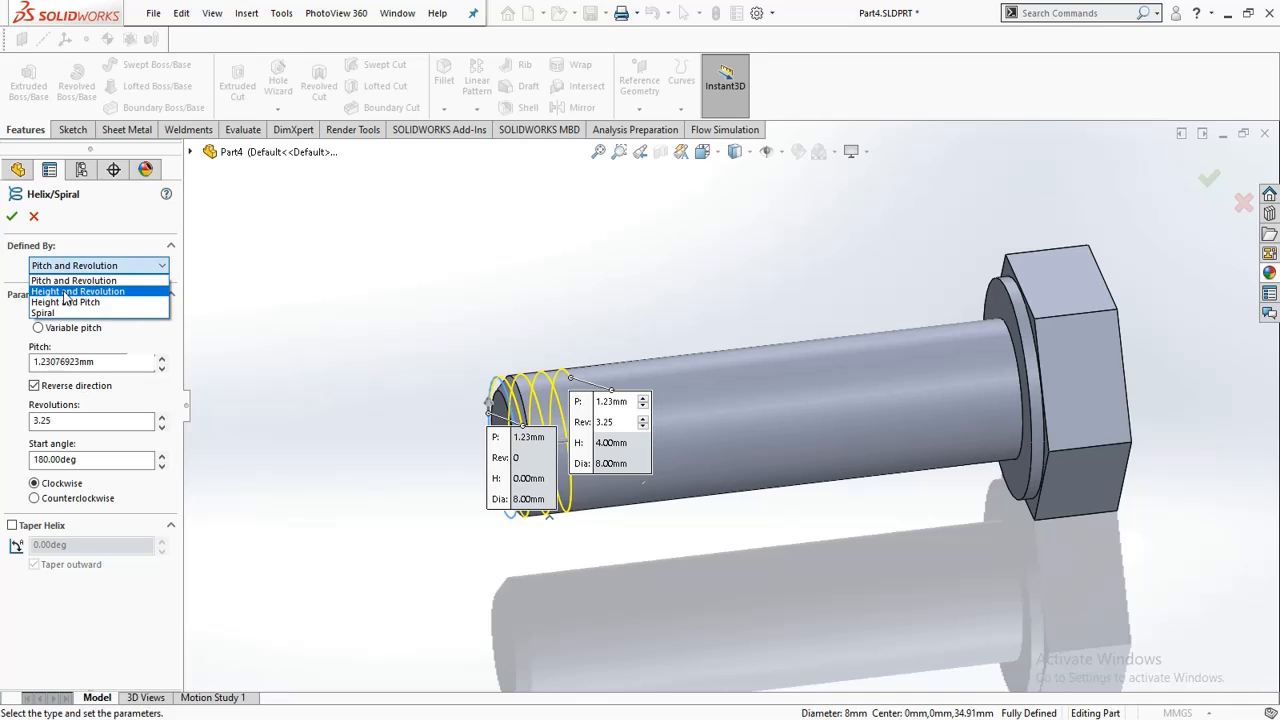
pyautogui.click(65, 292)
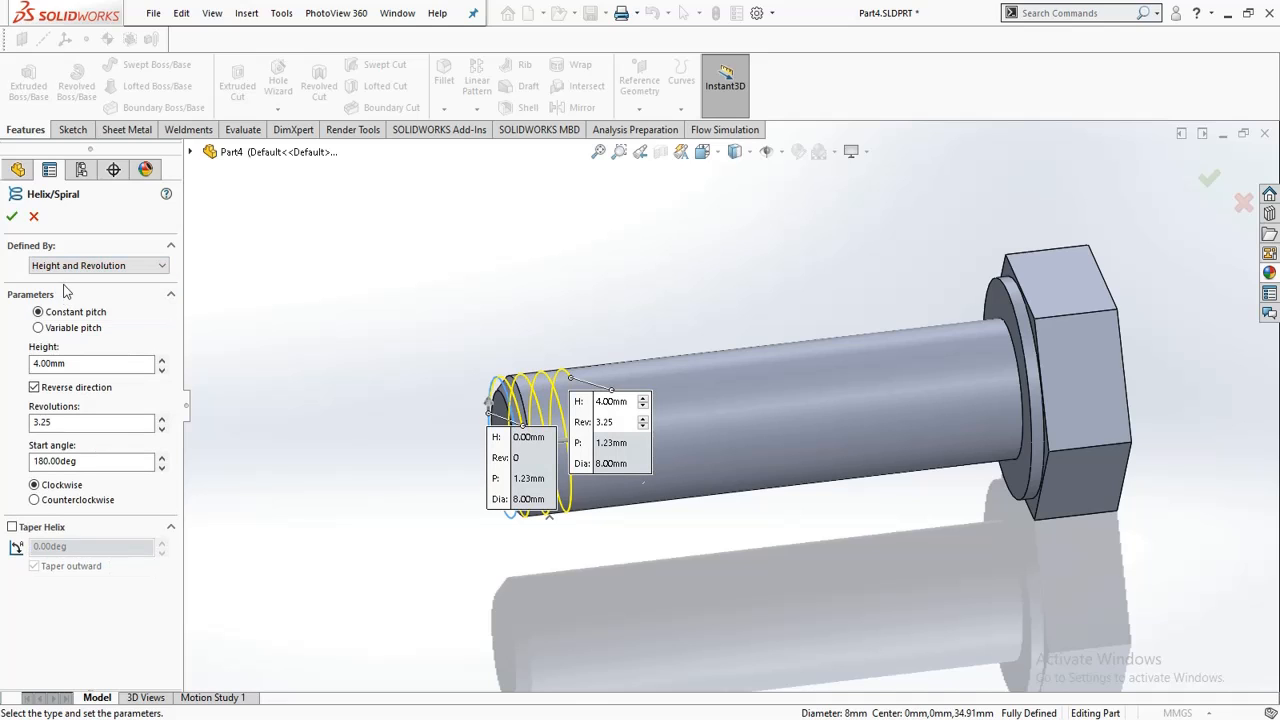
pyautogui.click(65, 266)
pyautogui.click(65, 304)
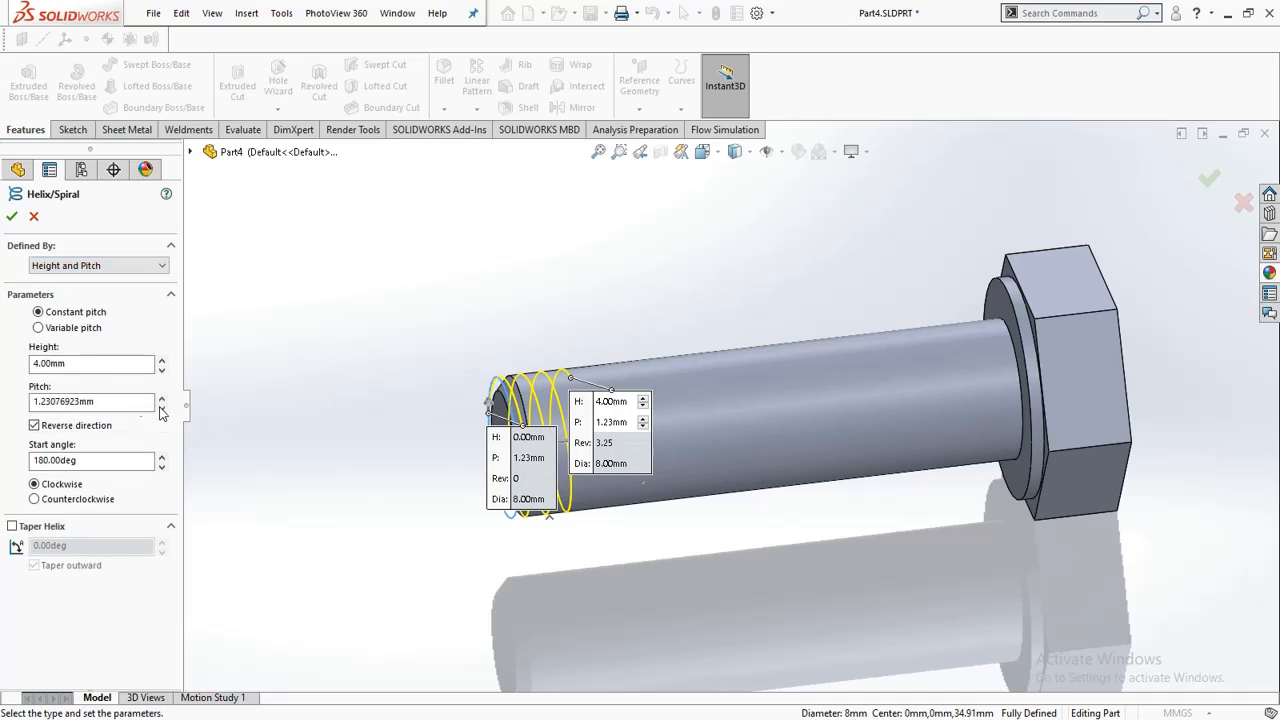
pyautogui.doubleClick(70, 363)
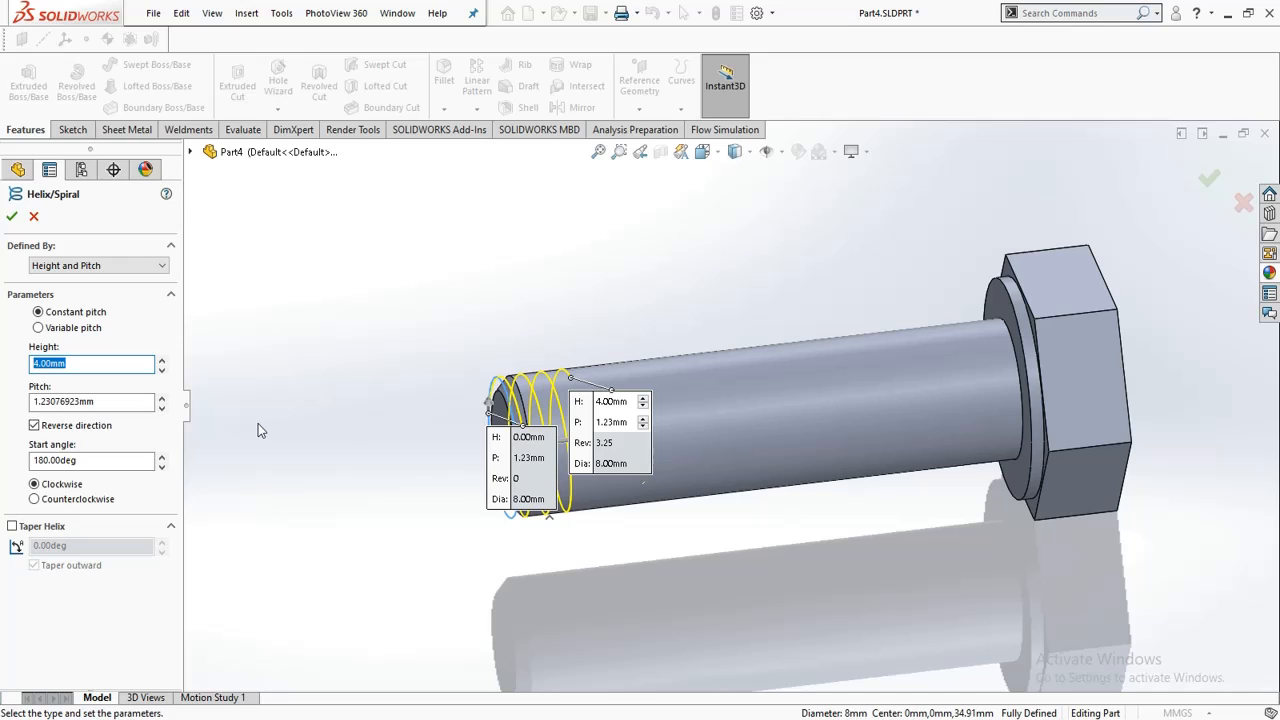
# Step: Define the helix on the bolt shank with a 22 mm height and a 1.25 mm constant pitch
pyautogui.write('22')
pyautogui.press('Tab')
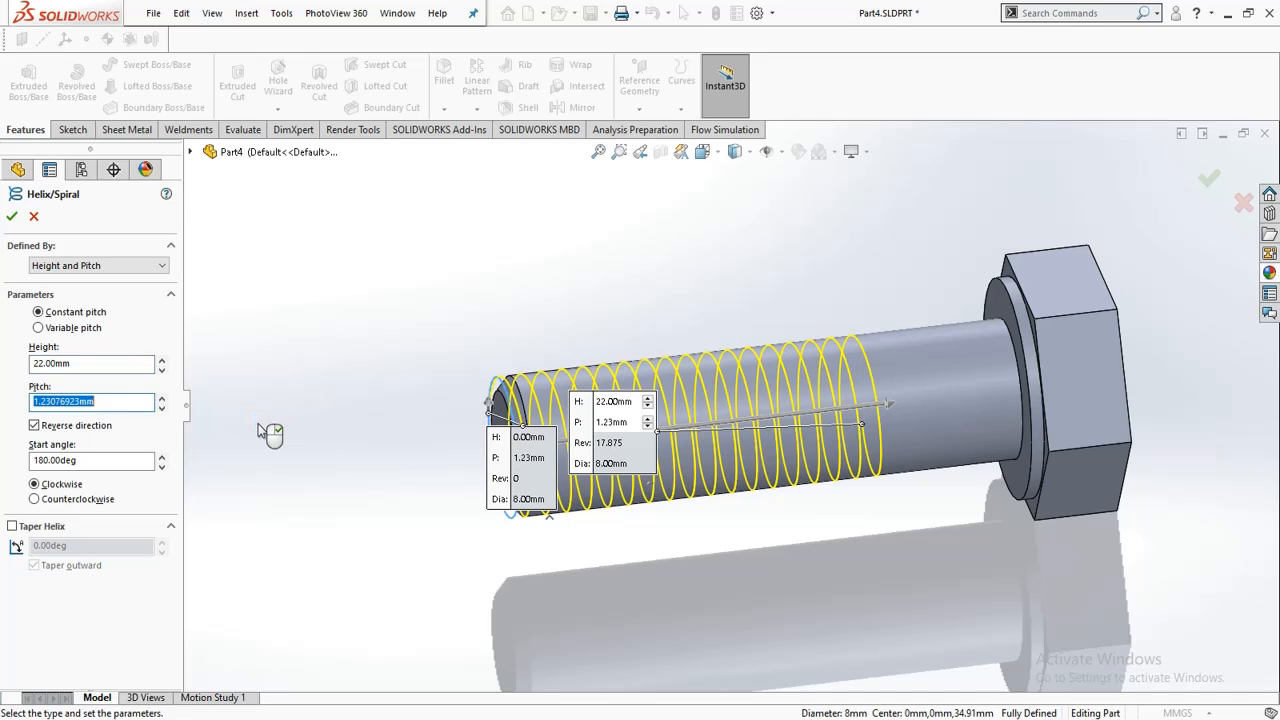
pyautogui.write('1.25')
pyautogui.press('Return')
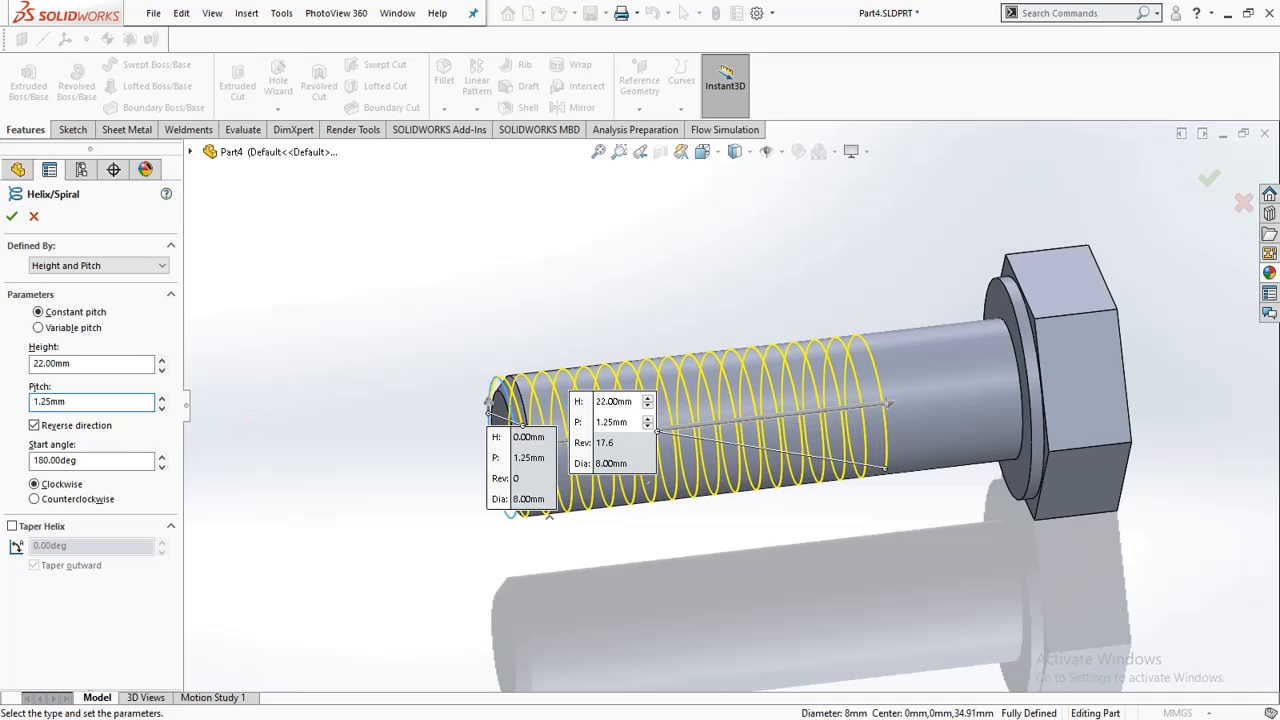
pyautogui.click(12, 216)
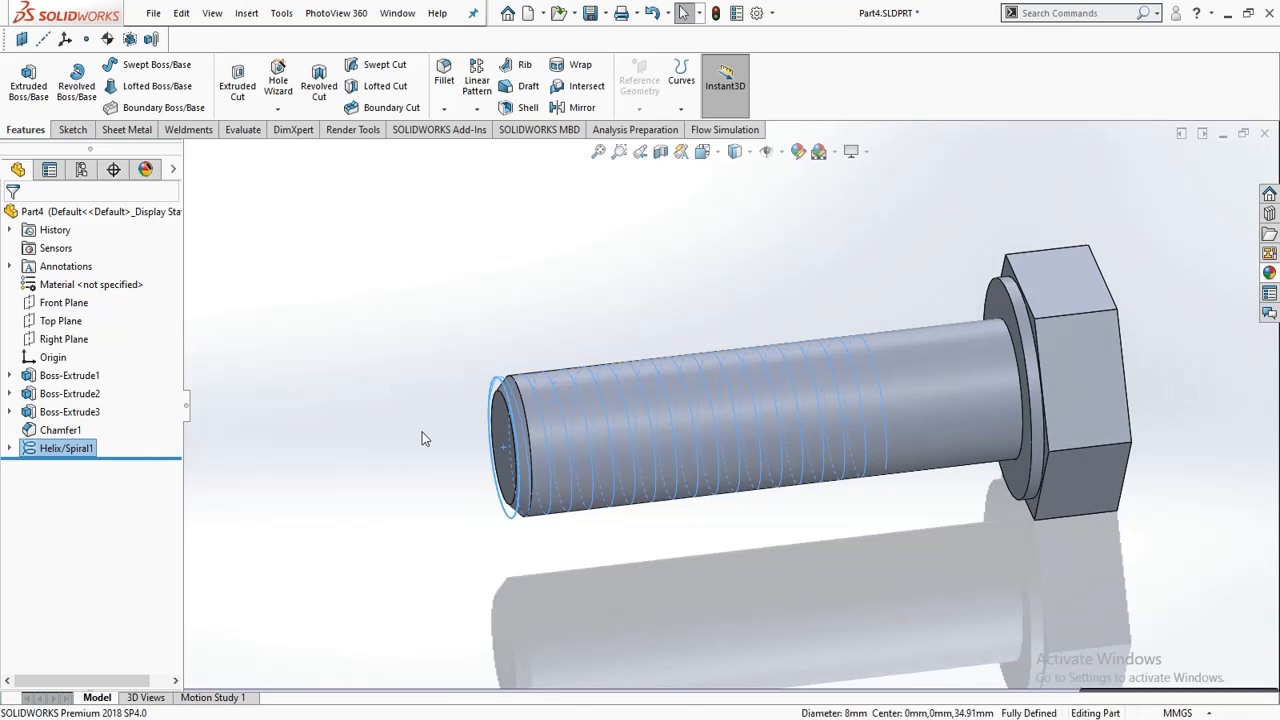
# Step: Start a new sketch on the Top Plane and orient the view normal to it
pyautogui.moveTo(422, 437); pyautogui.dragTo(598, 480, button='middle')
pyautogui.scroll(3, 613, 423)
pyautogui.moveTo(614, 423); pyautogui.dragTo(668, 245, button='middle')
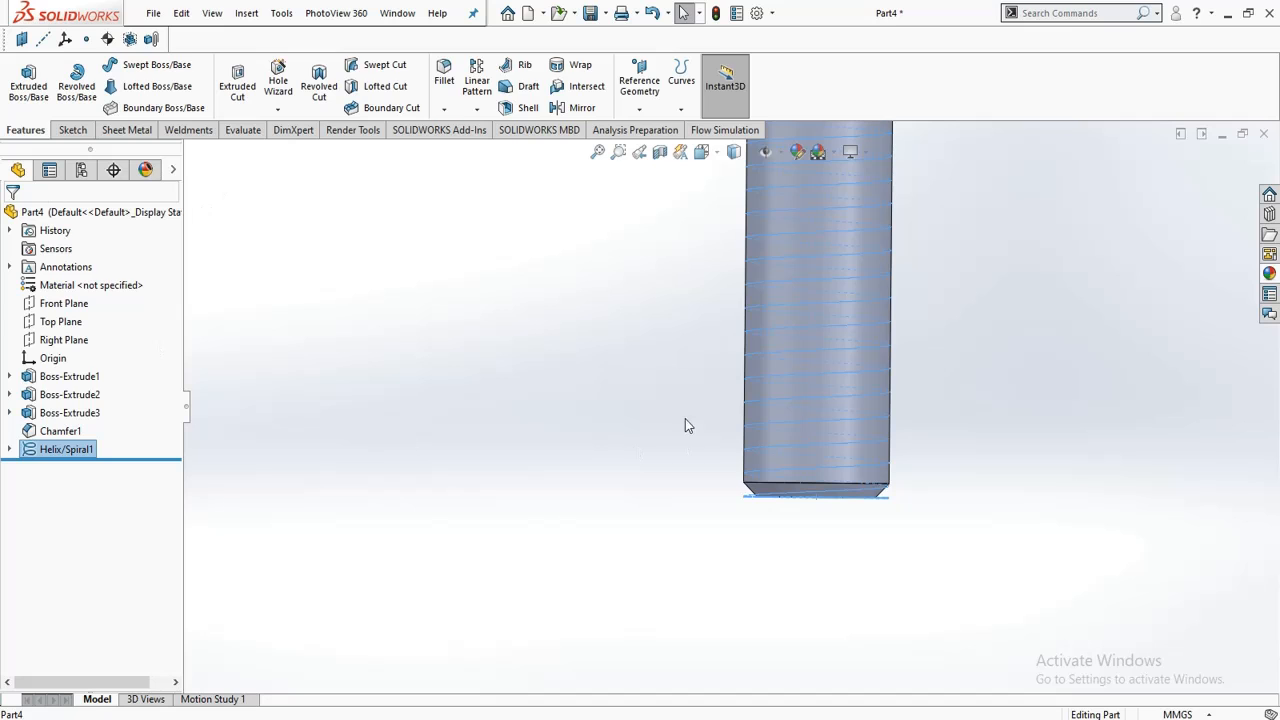
pyautogui.click(300, 305)
pyautogui.click(60, 321)
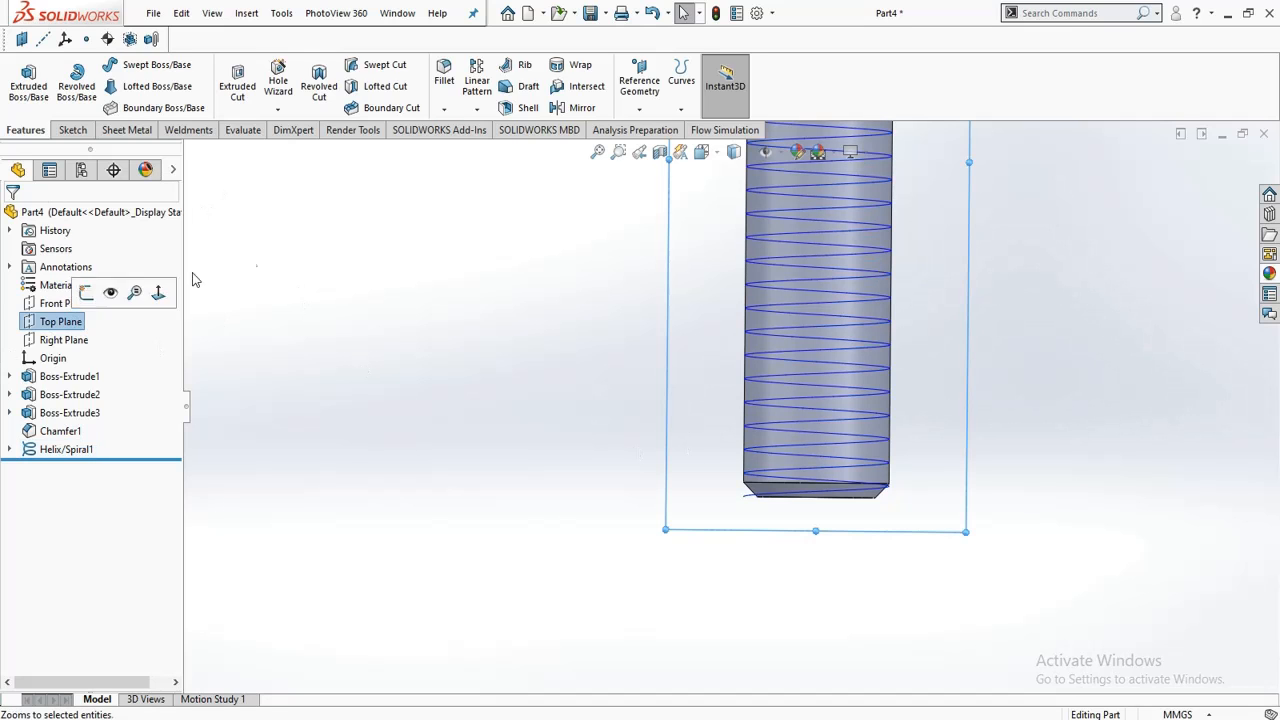
pyautogui.click(72, 130)
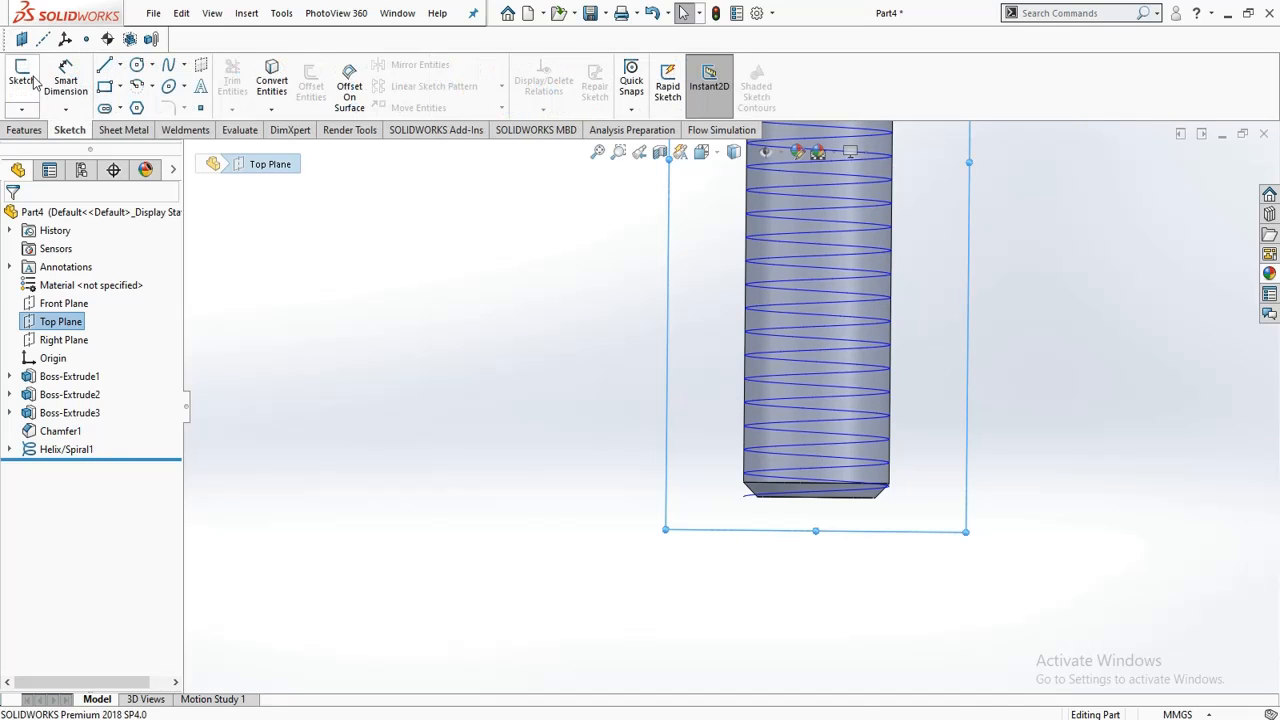
pyautogui.click(30, 80)
pyautogui.click(63, 467)
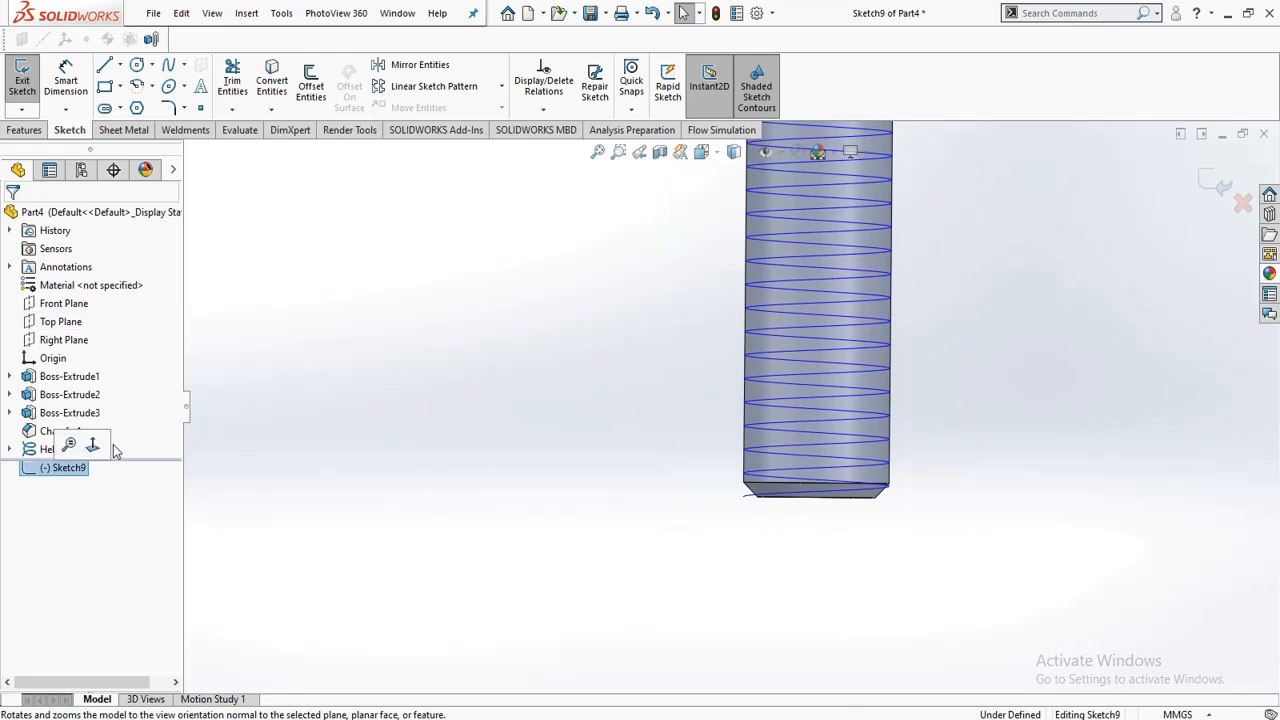
pyautogui.click(92, 444)
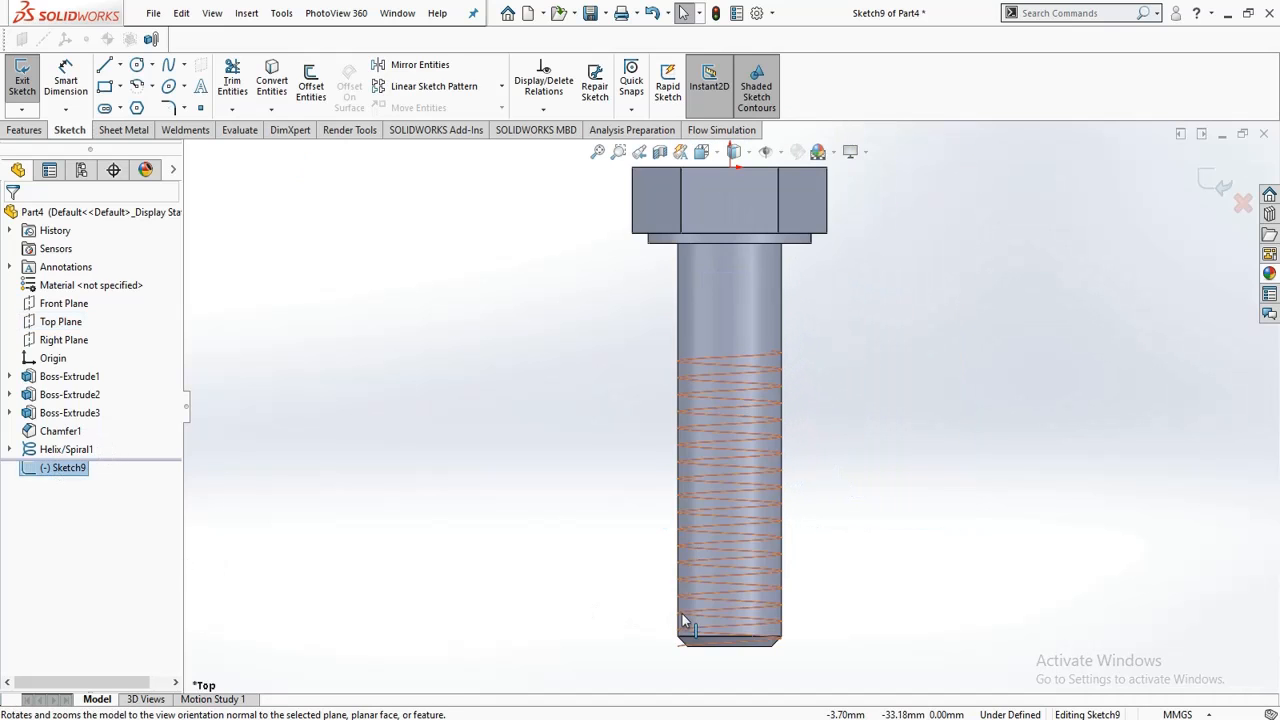
# Step: Sketch a vertical line about 1.13 mm long in the free space to the left of the bolt's chamfered end
pyautogui.scroll(3, 668, 600)
pyautogui.scroll(-6, 708, 563)
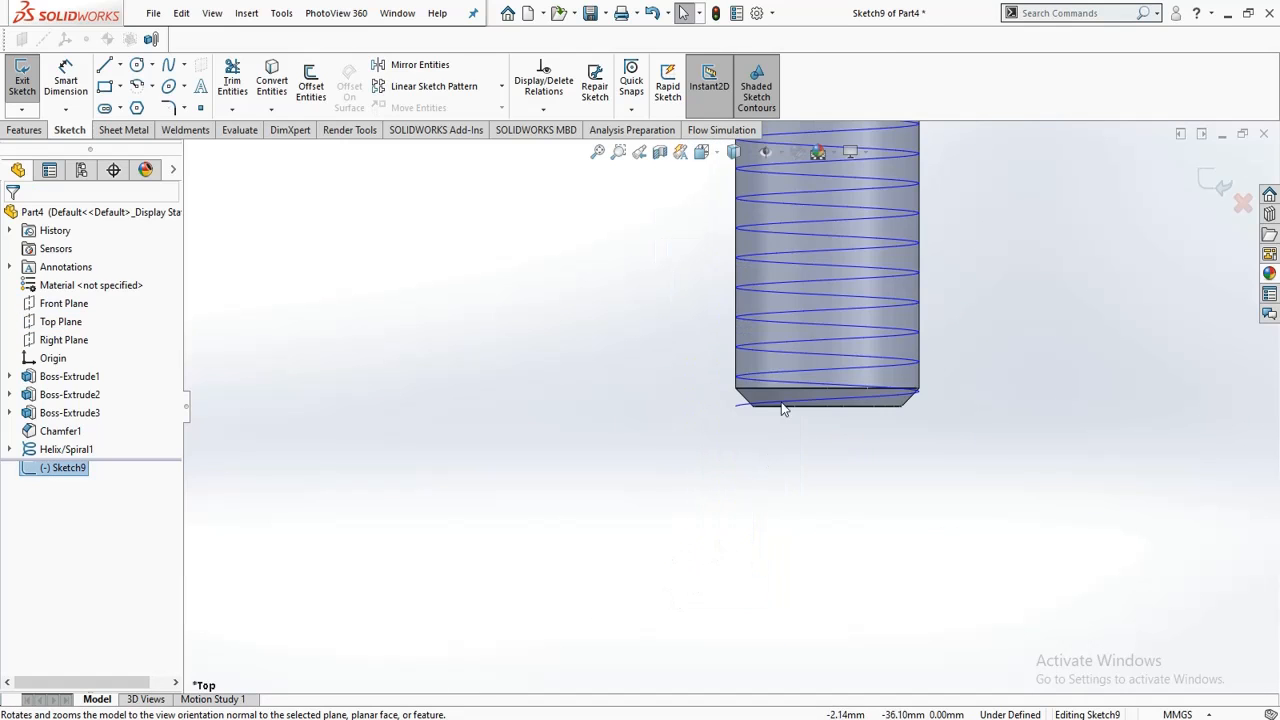
pyautogui.scroll(-4, 750, 400)
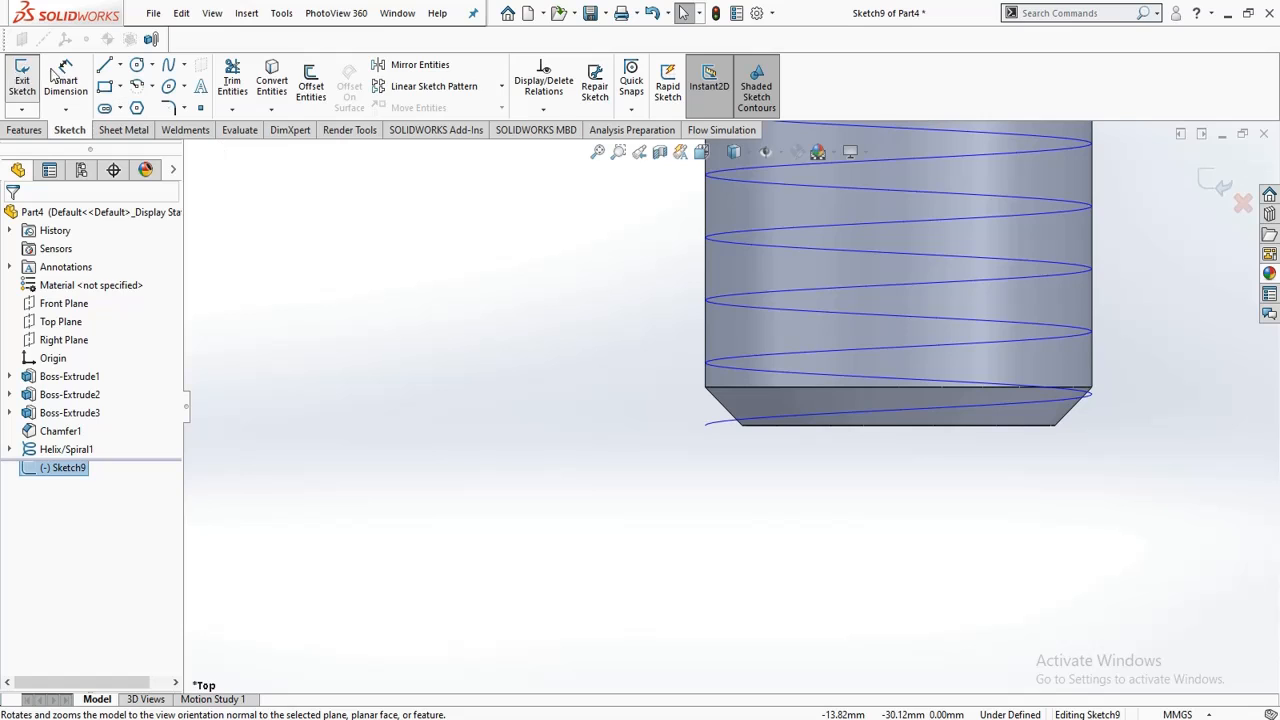
pyautogui.click(104, 64)
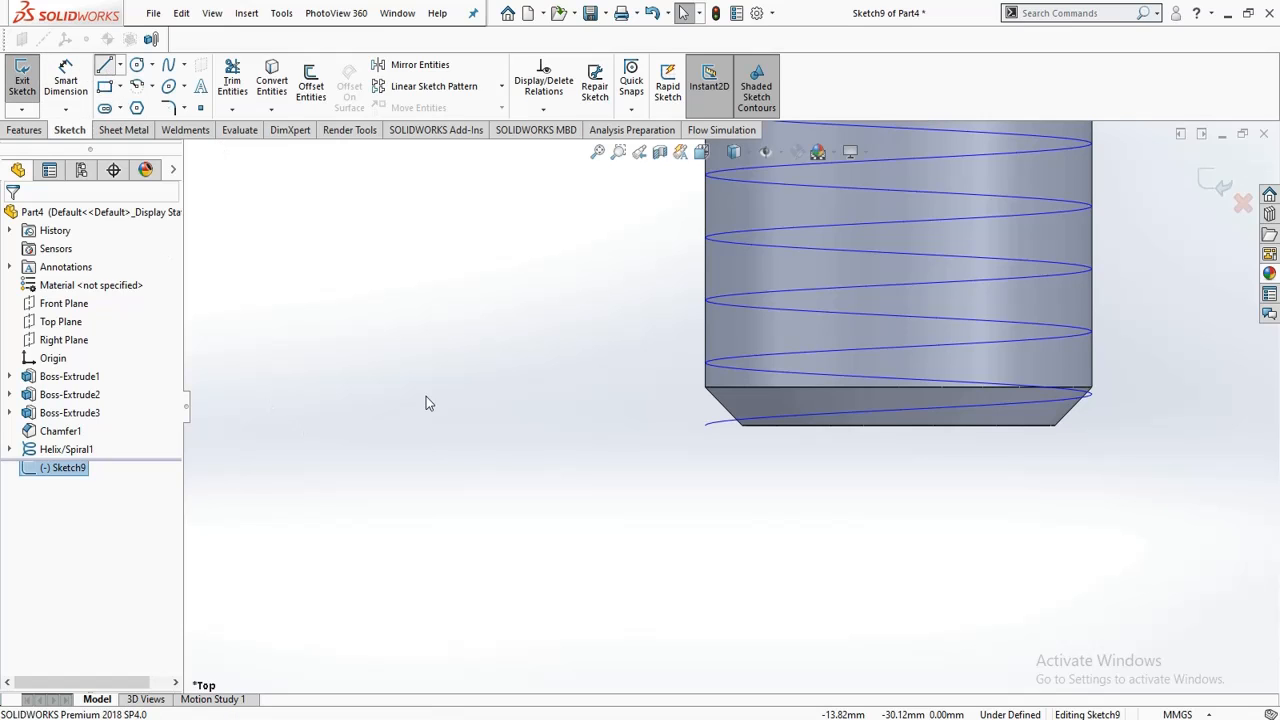
pyautogui.click(366, 422)
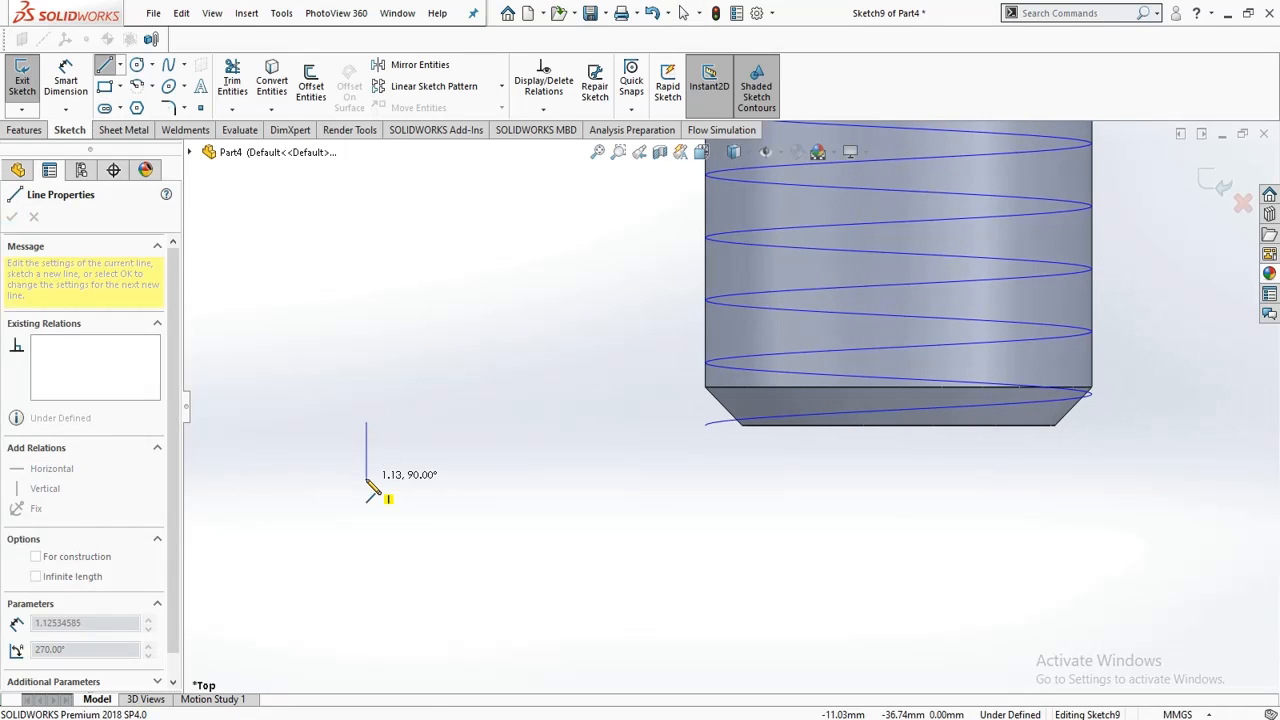
pyautogui.click(367, 479)
# Step: Dimension the vertical line's length and set it to 1.25/4 mm
pyautogui.click(63, 84)
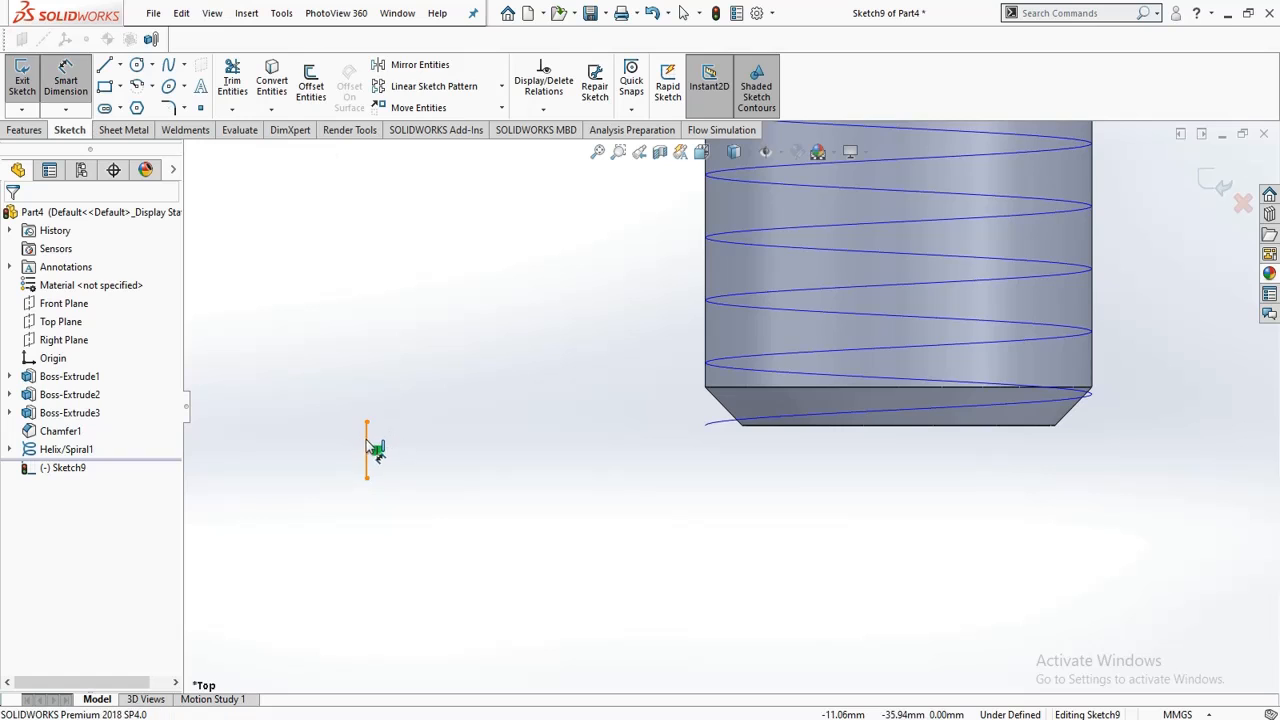
pyautogui.click(318, 460)
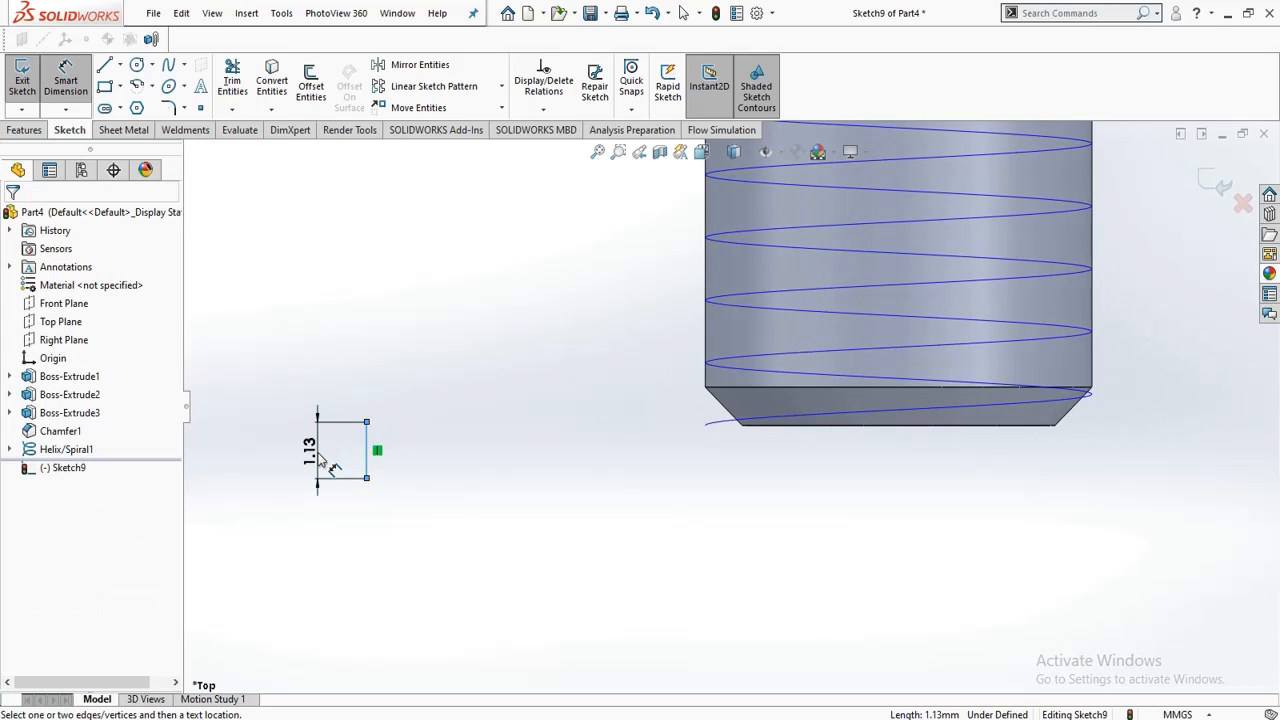
pyautogui.click(320, 460)
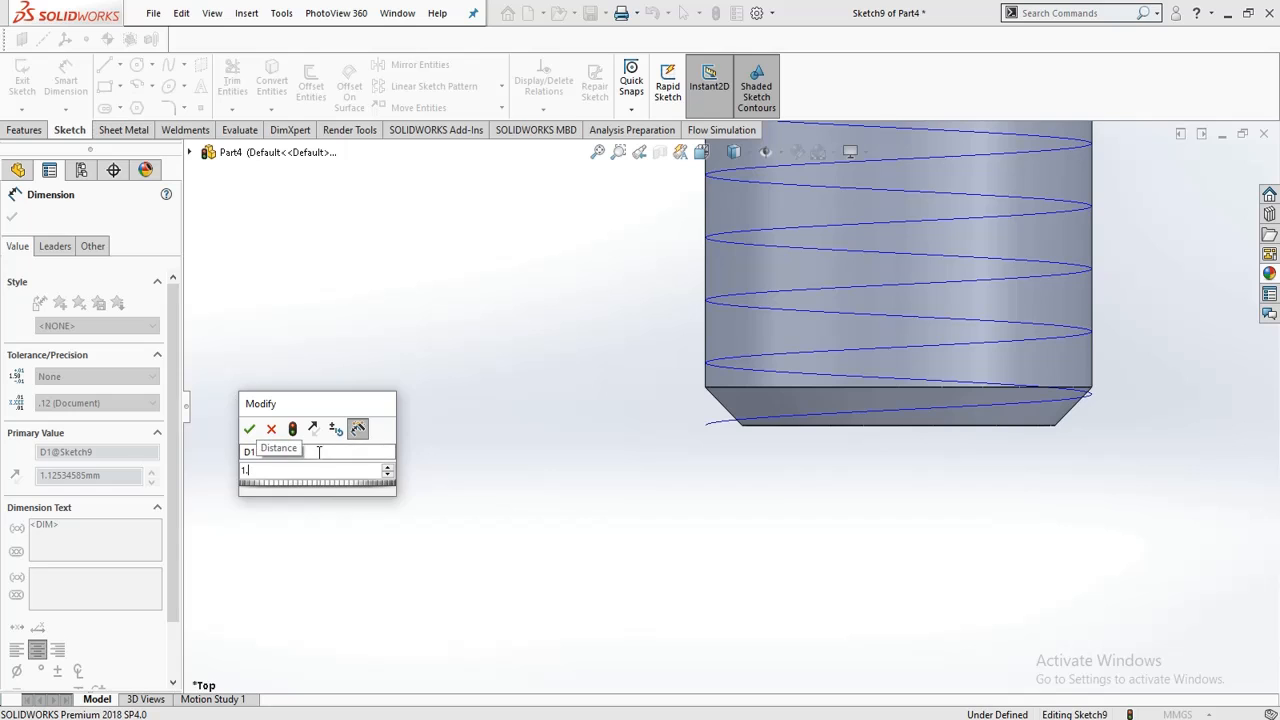
pyautogui.write('1.25/4')
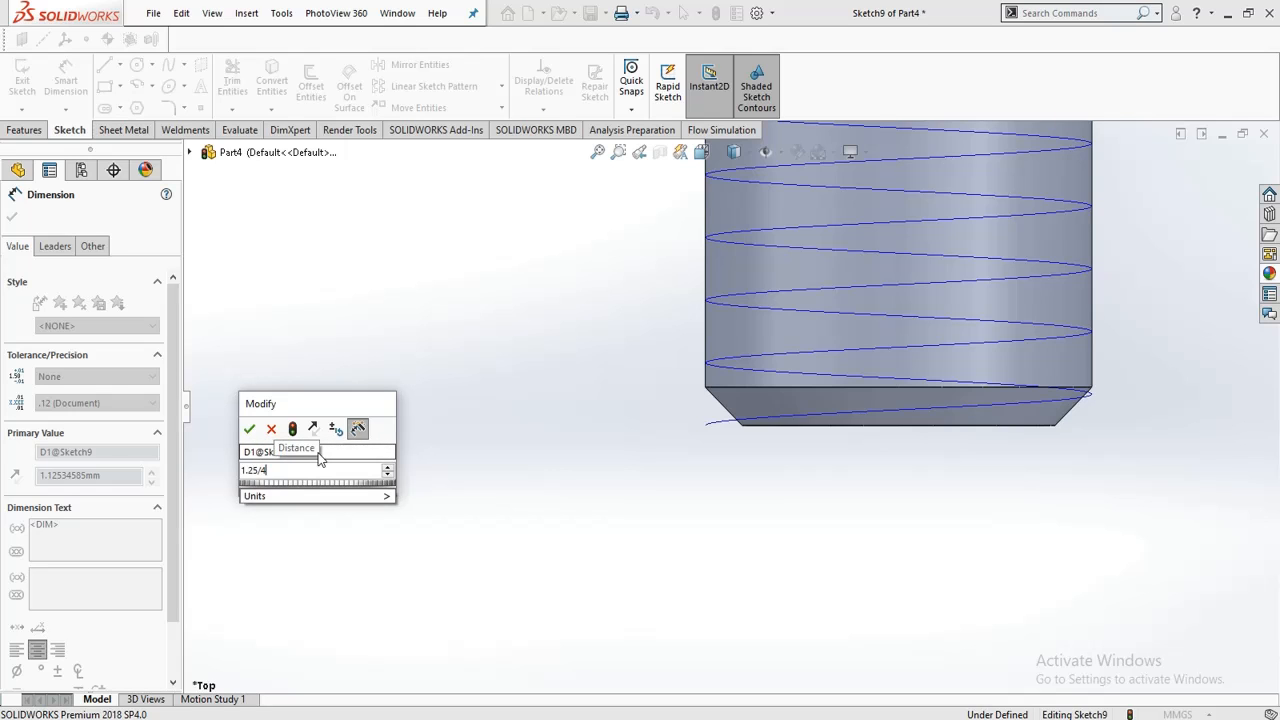
pyautogui.press('Escape')
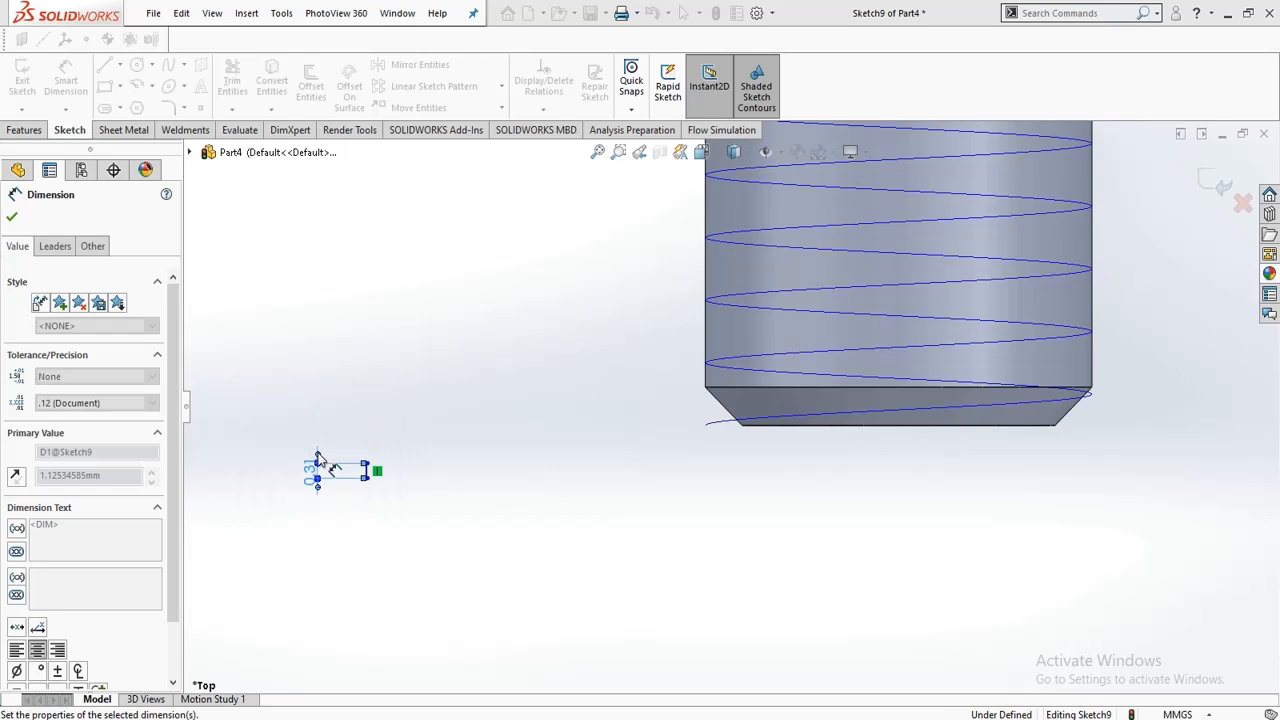
pyautogui.click(331, 523)
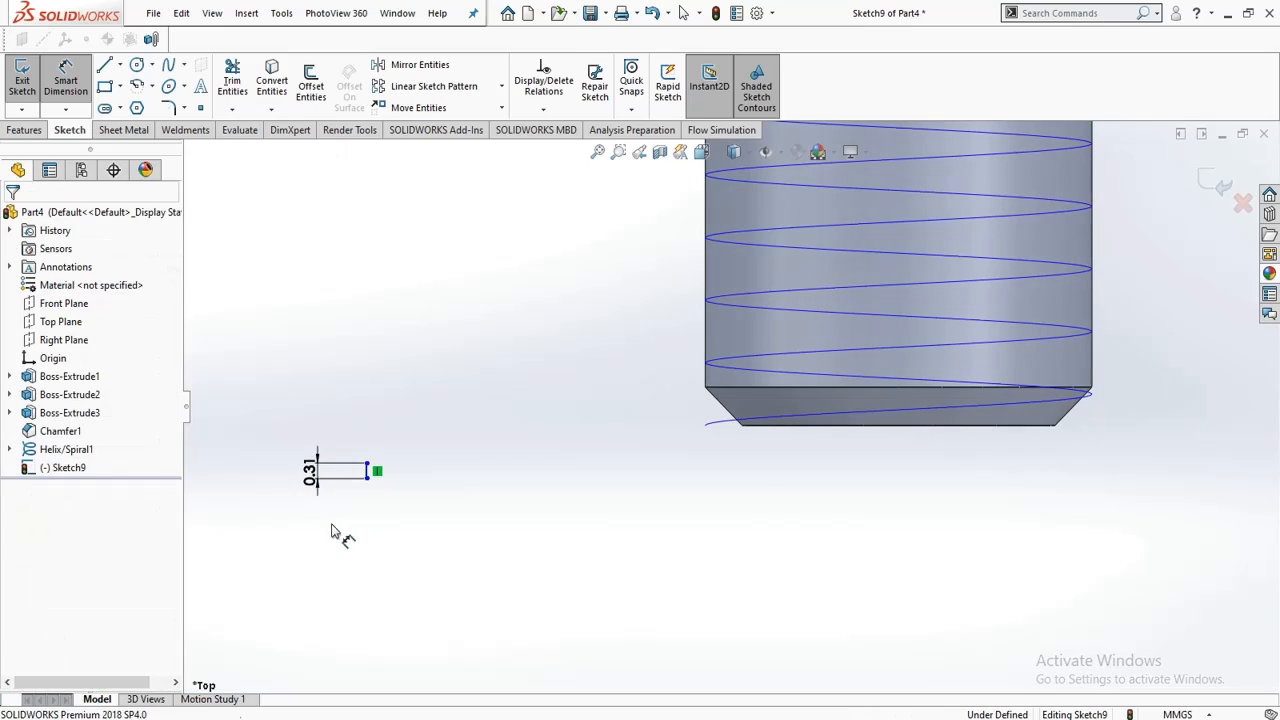
# Step: Sketch a horizontal line about 1.66 mm long from the vertical line's midpoint towards the bolt
pyautogui.scroll(-3, 350, 485)
pyautogui.scroll(-4, 516, 460)
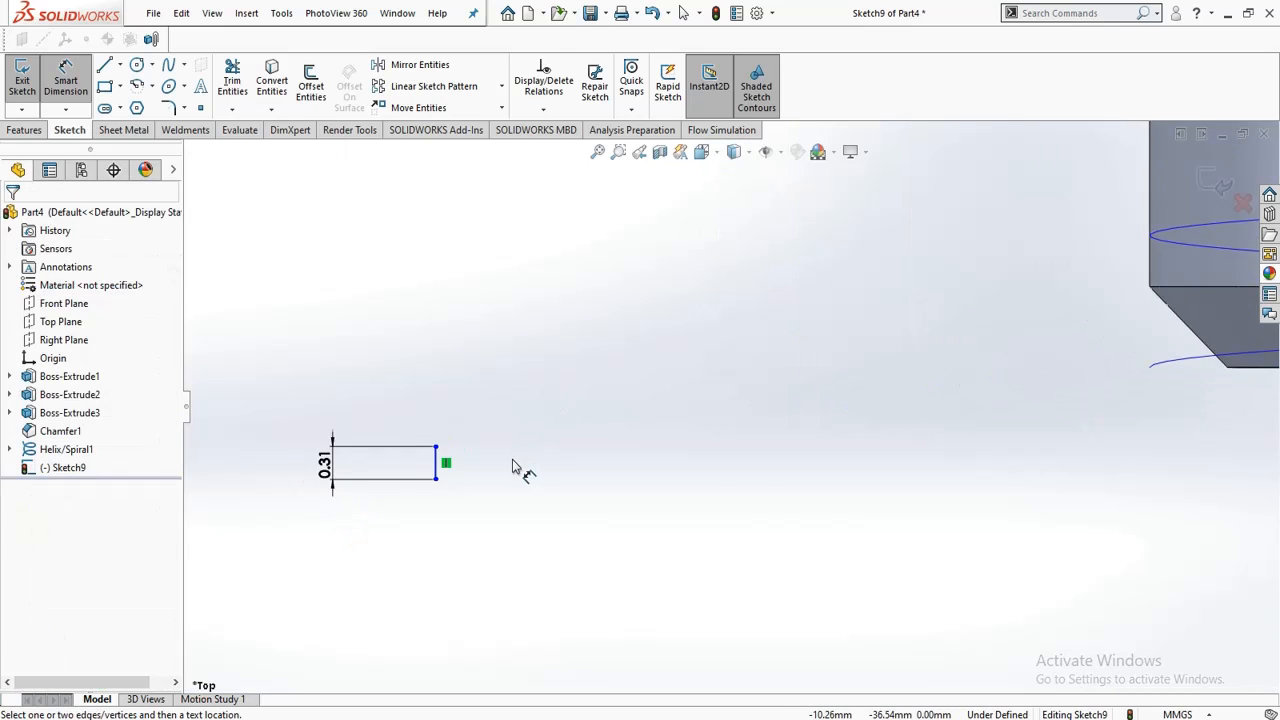
pyautogui.click(104, 64)
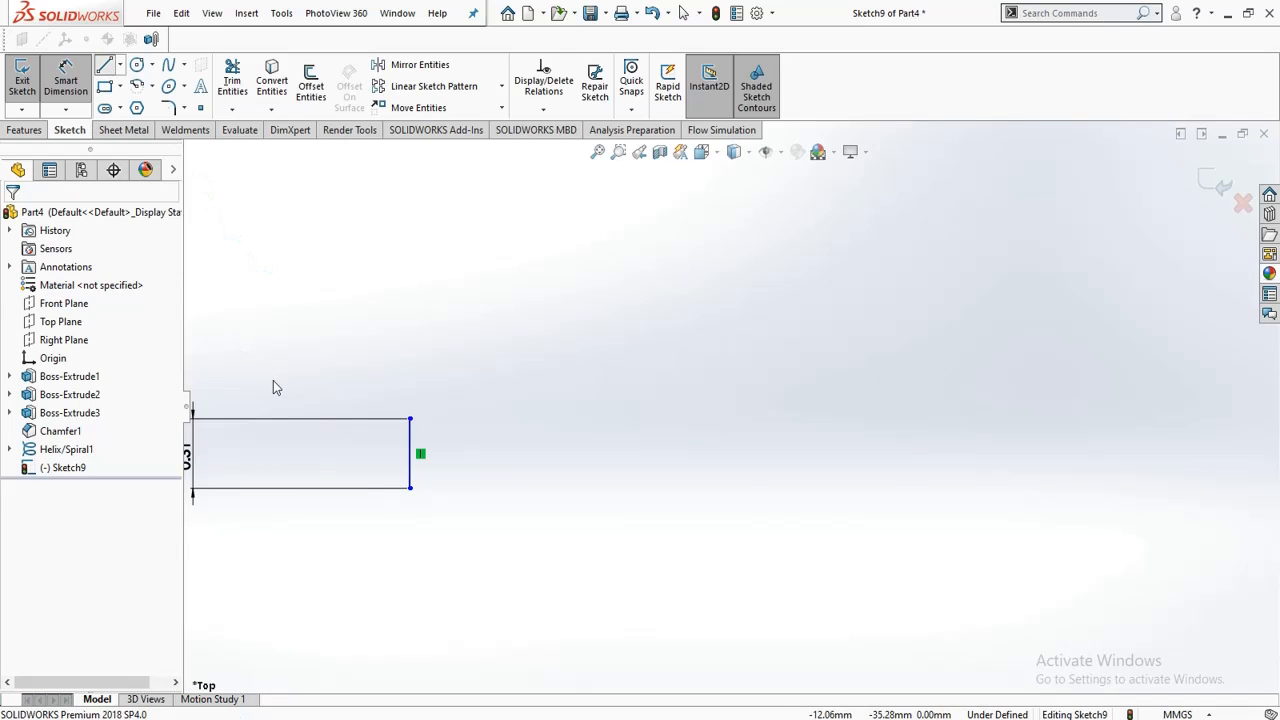
pyautogui.click(410, 454)
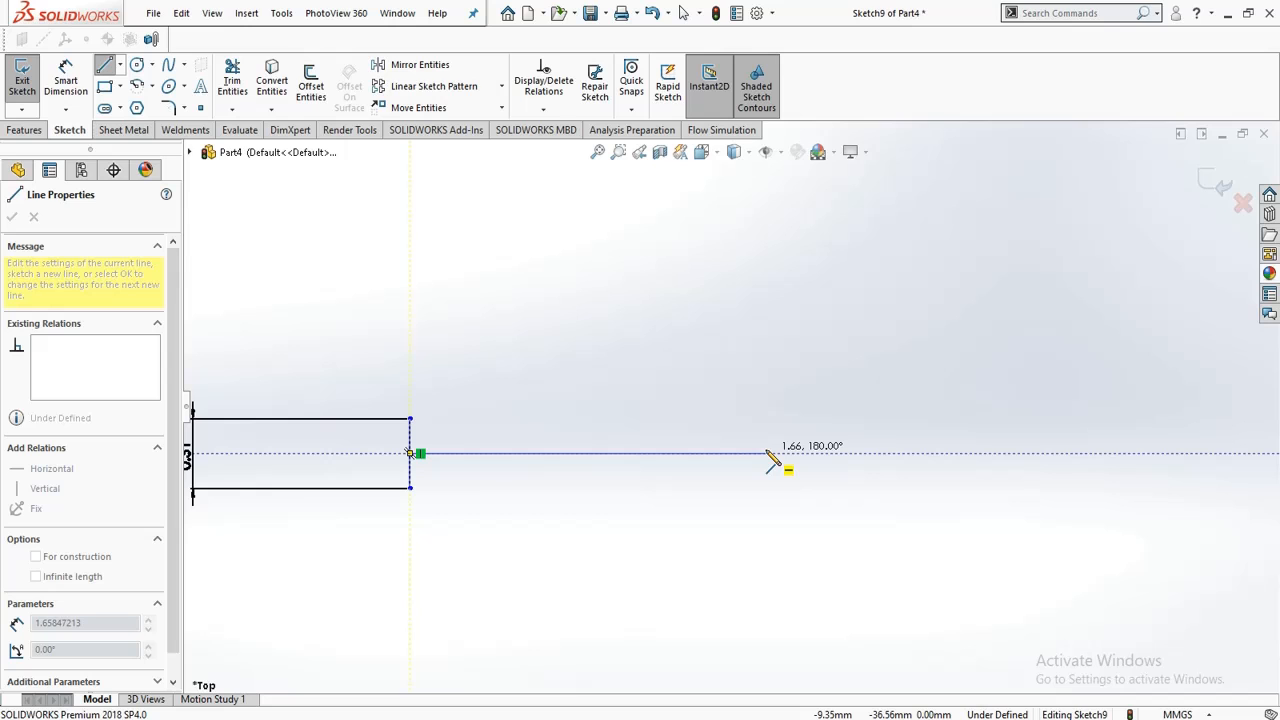
pyautogui.click(766, 454)
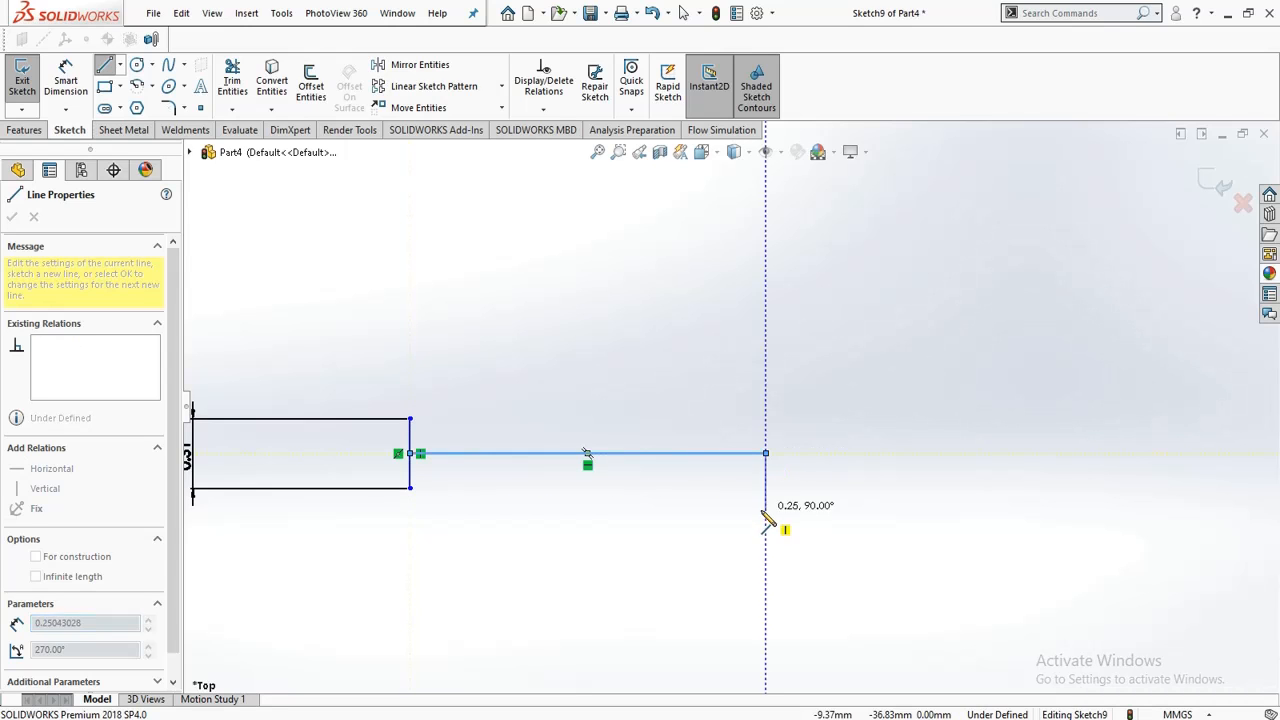
# Step: Dimension the horizontal line's length and set it to 0.765 mm
pyautogui.click(63, 84)
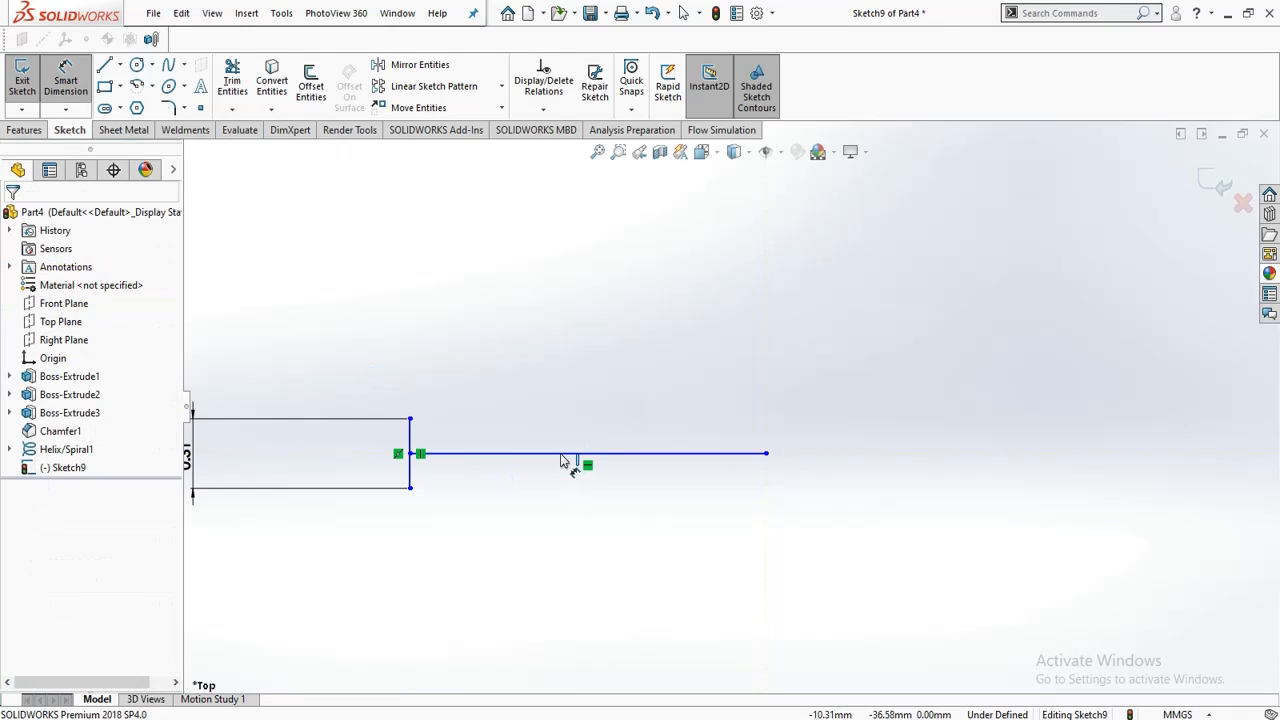
pyautogui.click(577, 454)
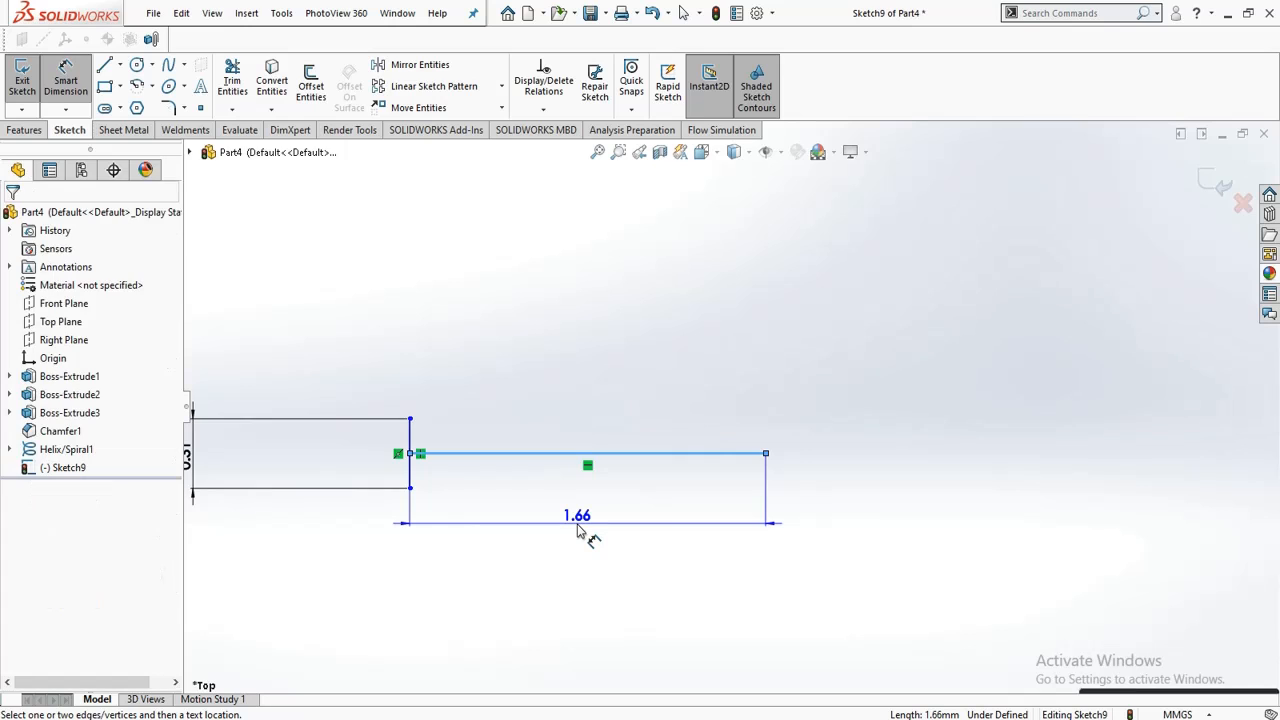
pyautogui.click(577, 532)
pyautogui.write('0.')
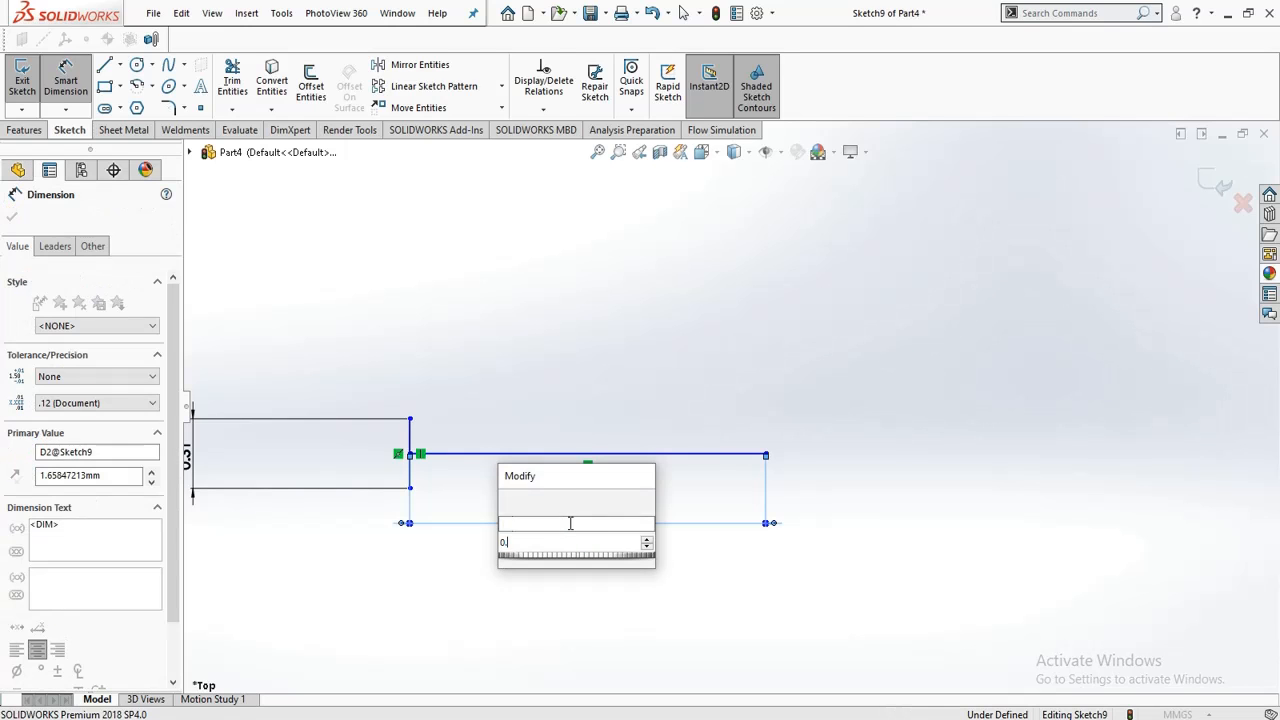
pyautogui.write('98')
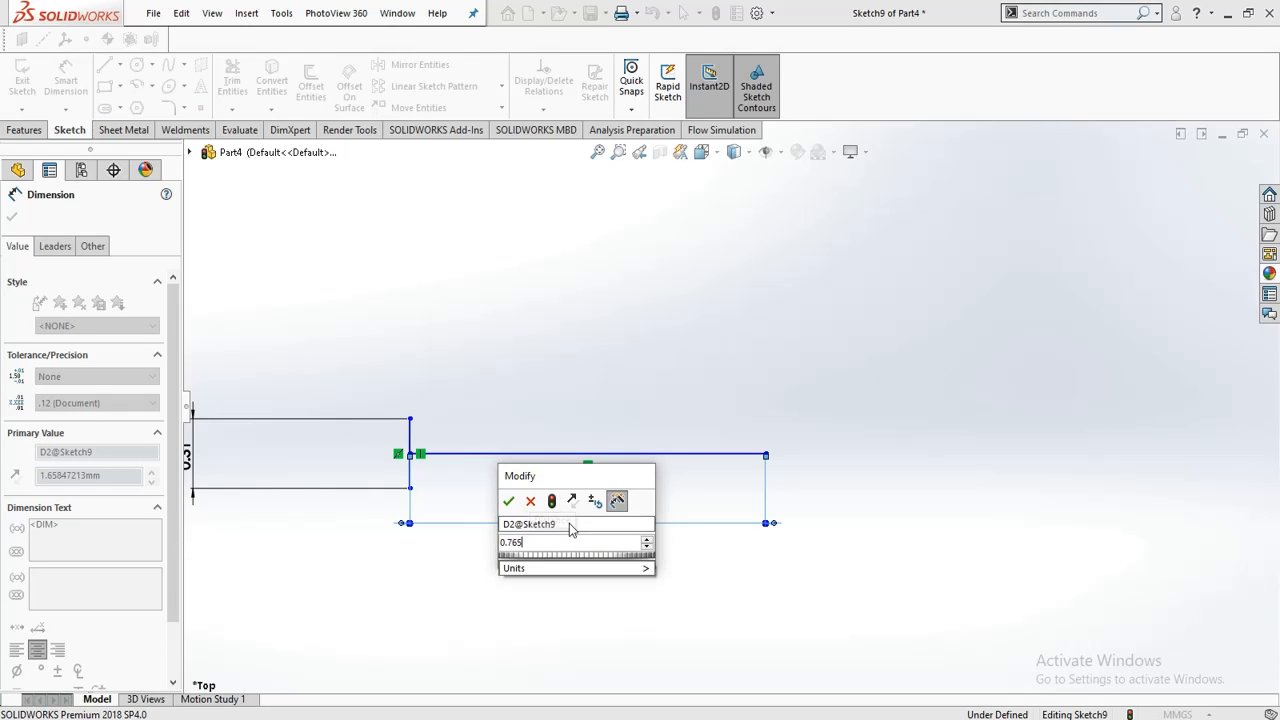
pyautogui.press('Return')
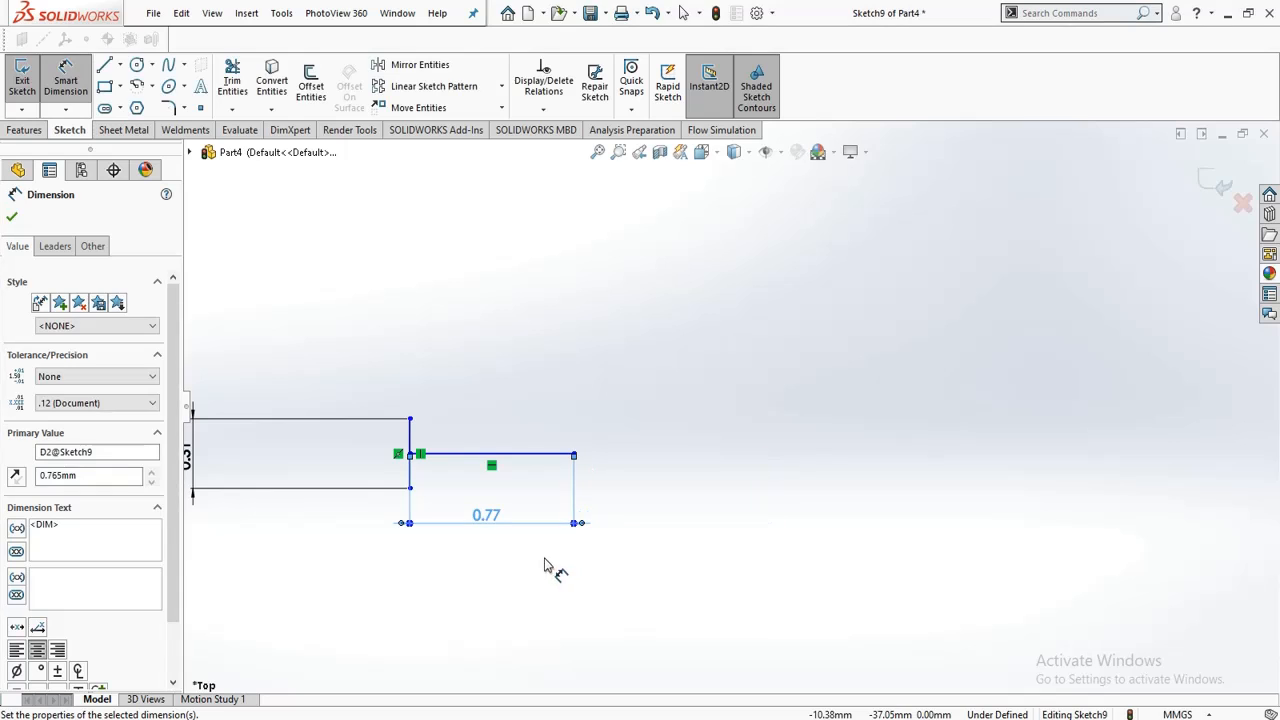
# Step: Draw a centerline about 1.5 mm long, rising at about 27° towards the bolt from the vertical line's upper endpoint
pyautogui.click(120, 66)
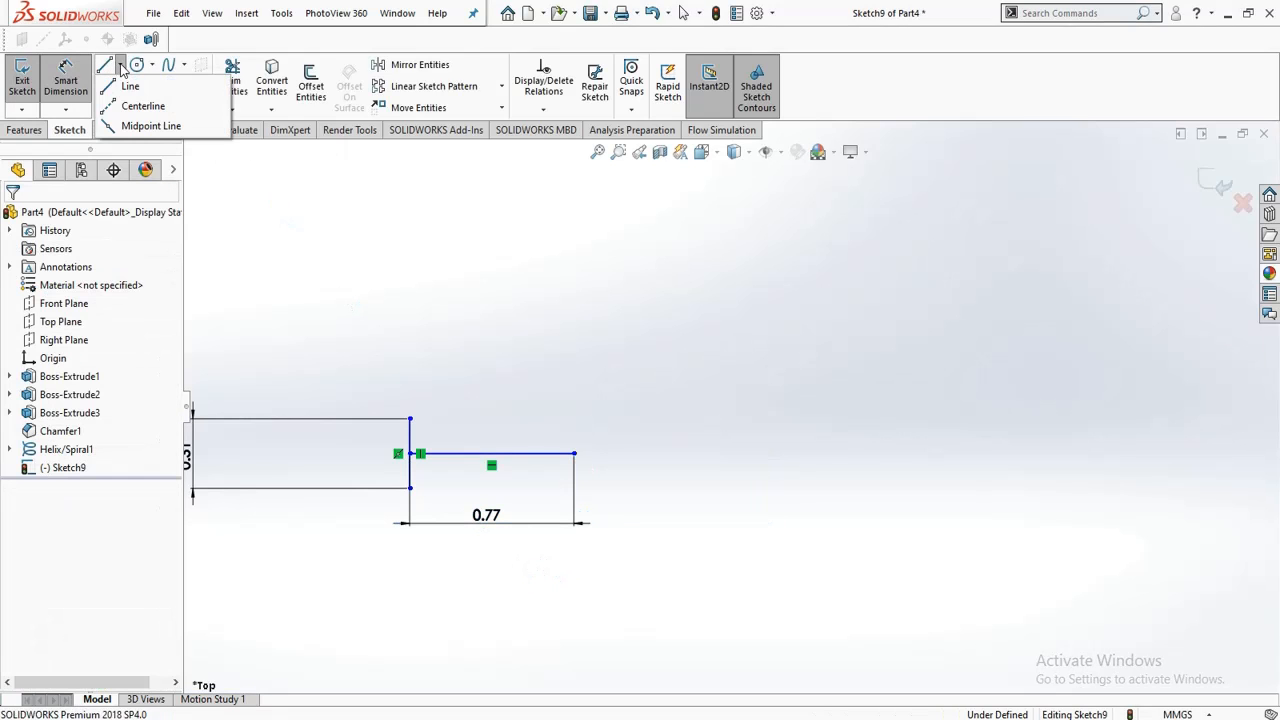
pyautogui.click(141, 108)
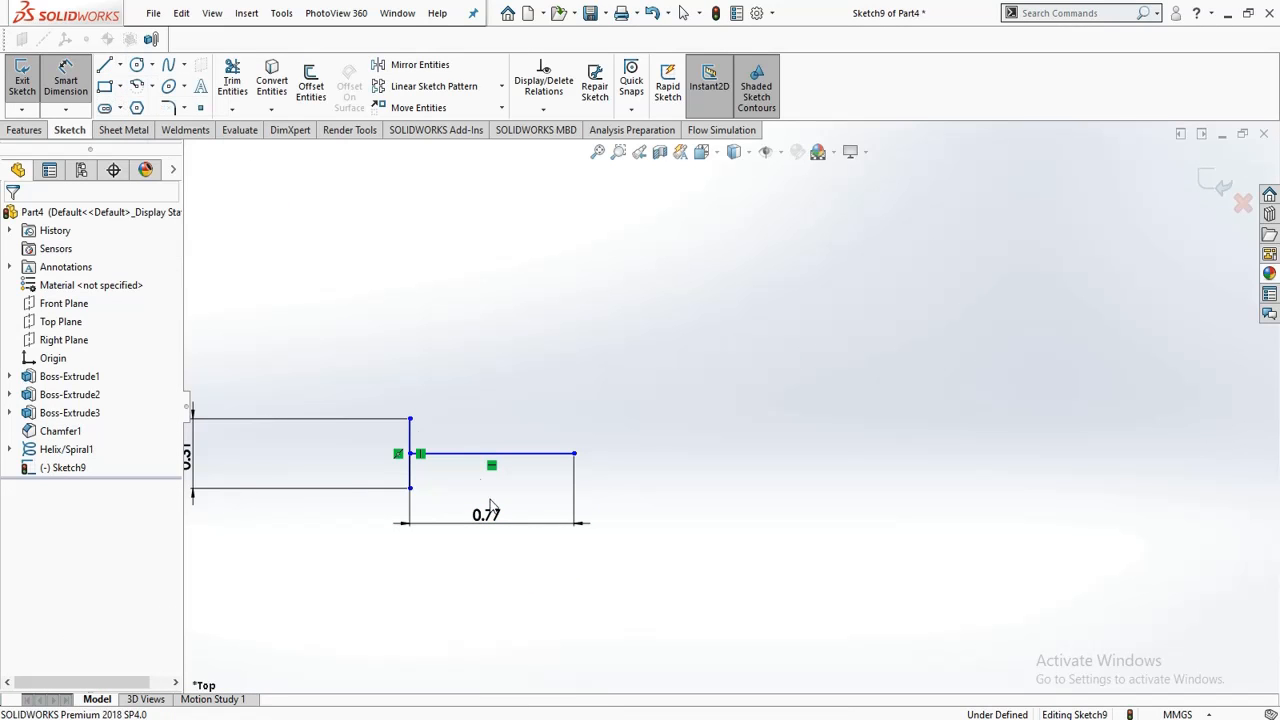
pyautogui.click(410, 419)
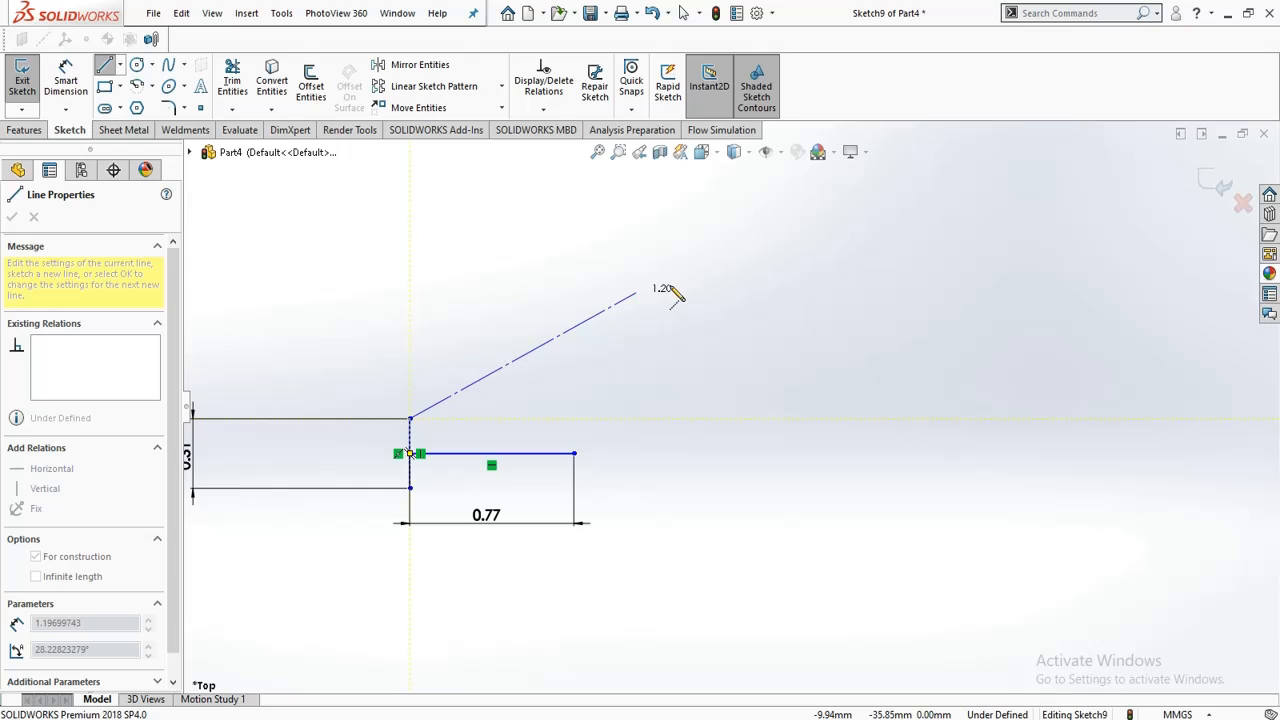
pyautogui.click(696, 267)
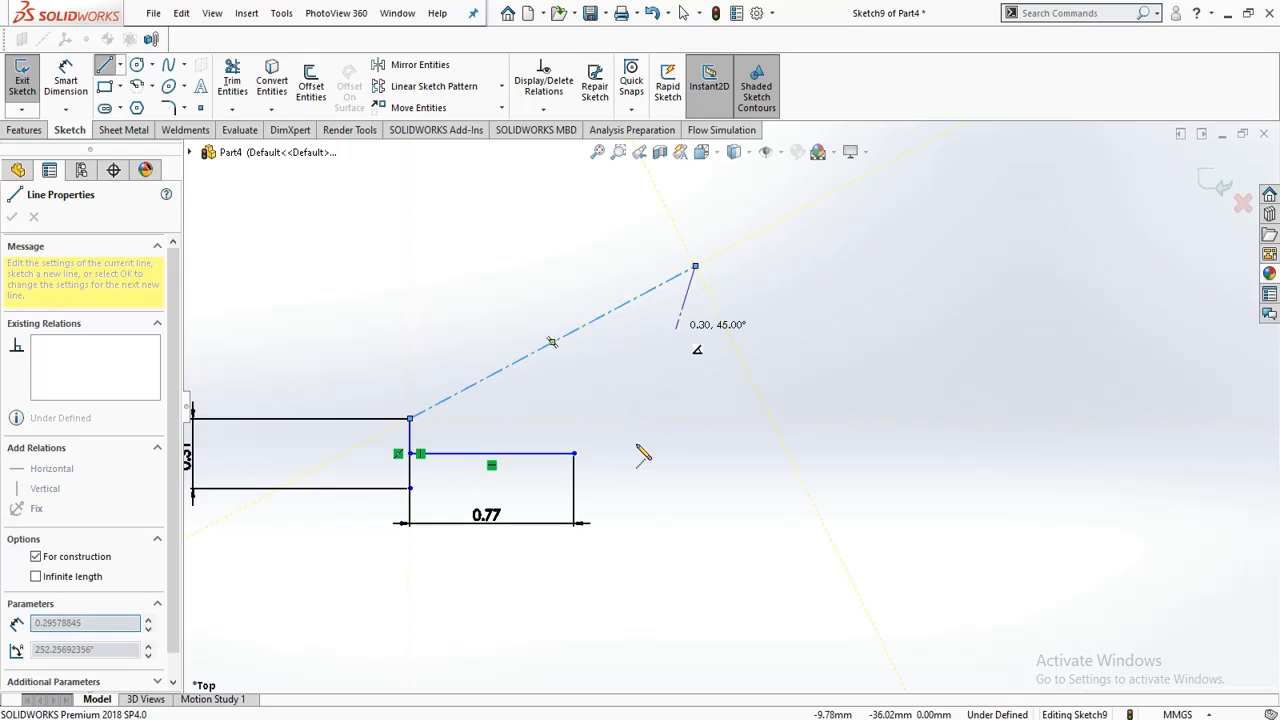
pyautogui.press('Escape')
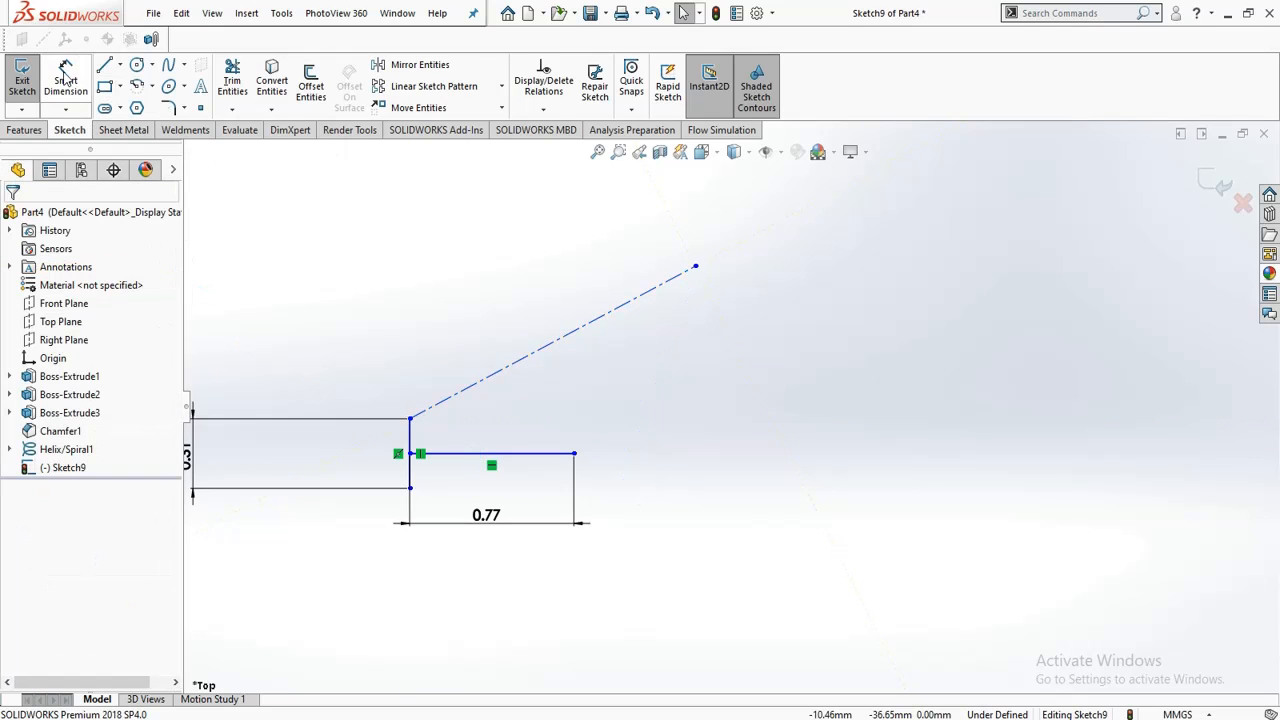
# Step: Dimension the angle between the horizontal line and the upper centerline and set it to 30°
pyautogui.click(65, 80)
pyautogui.click(503, 455)
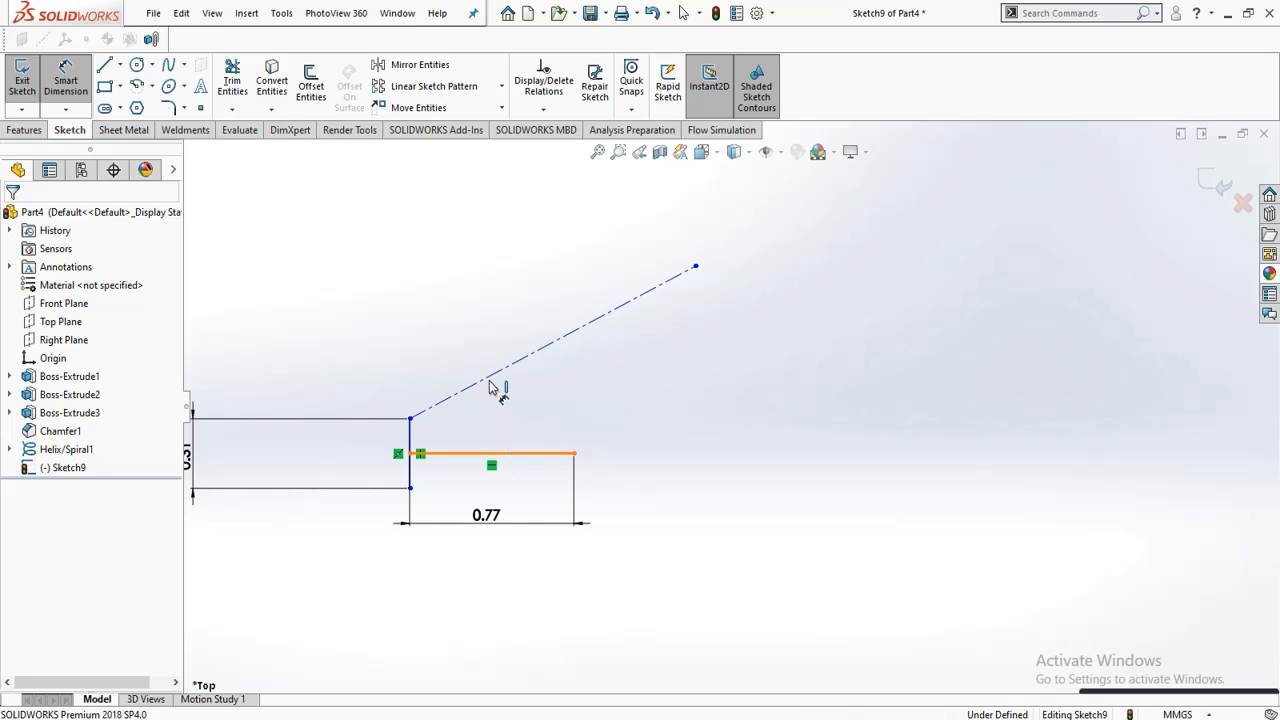
pyautogui.click(490, 385)
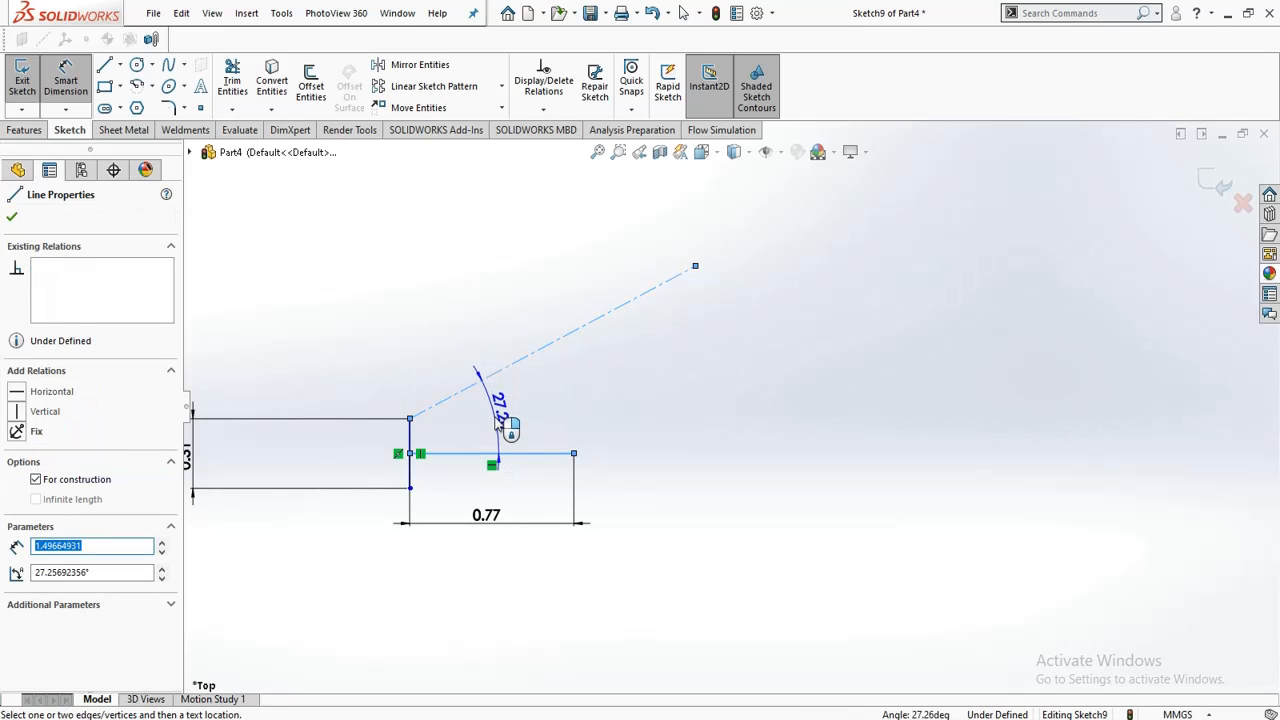
pyautogui.click(505, 424)
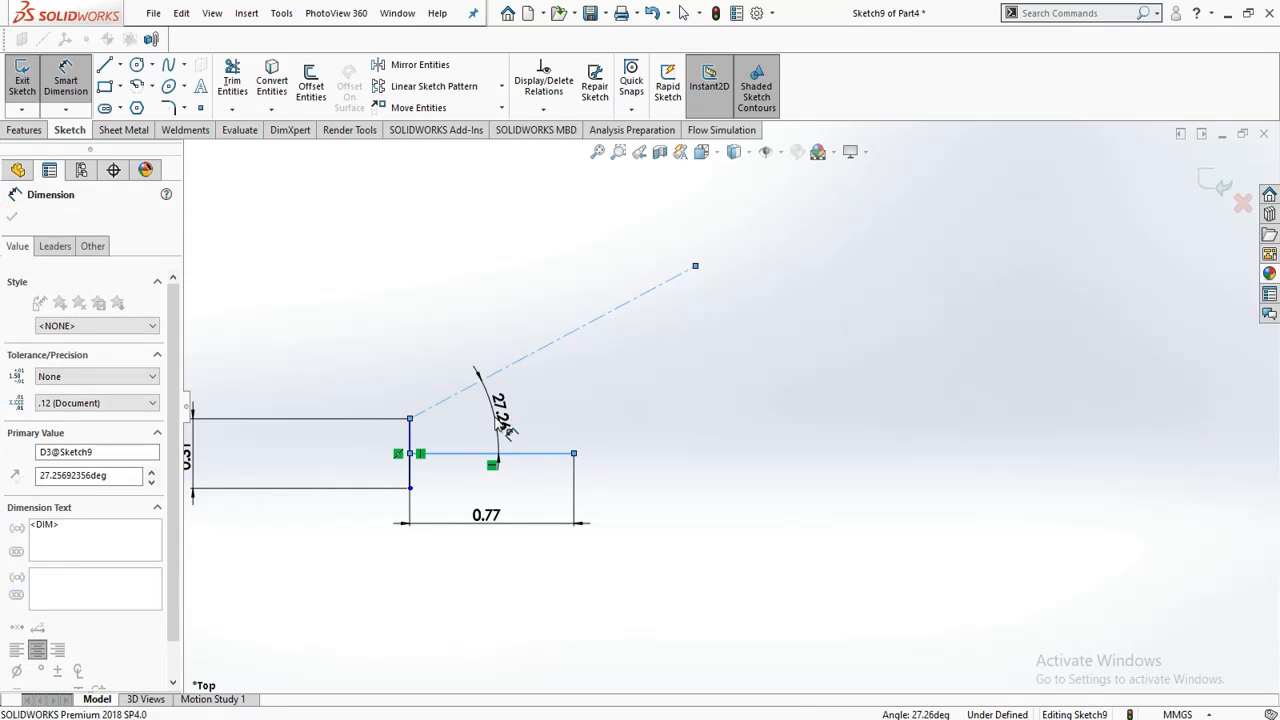
pyautogui.write('30')
pyautogui.press('Return')
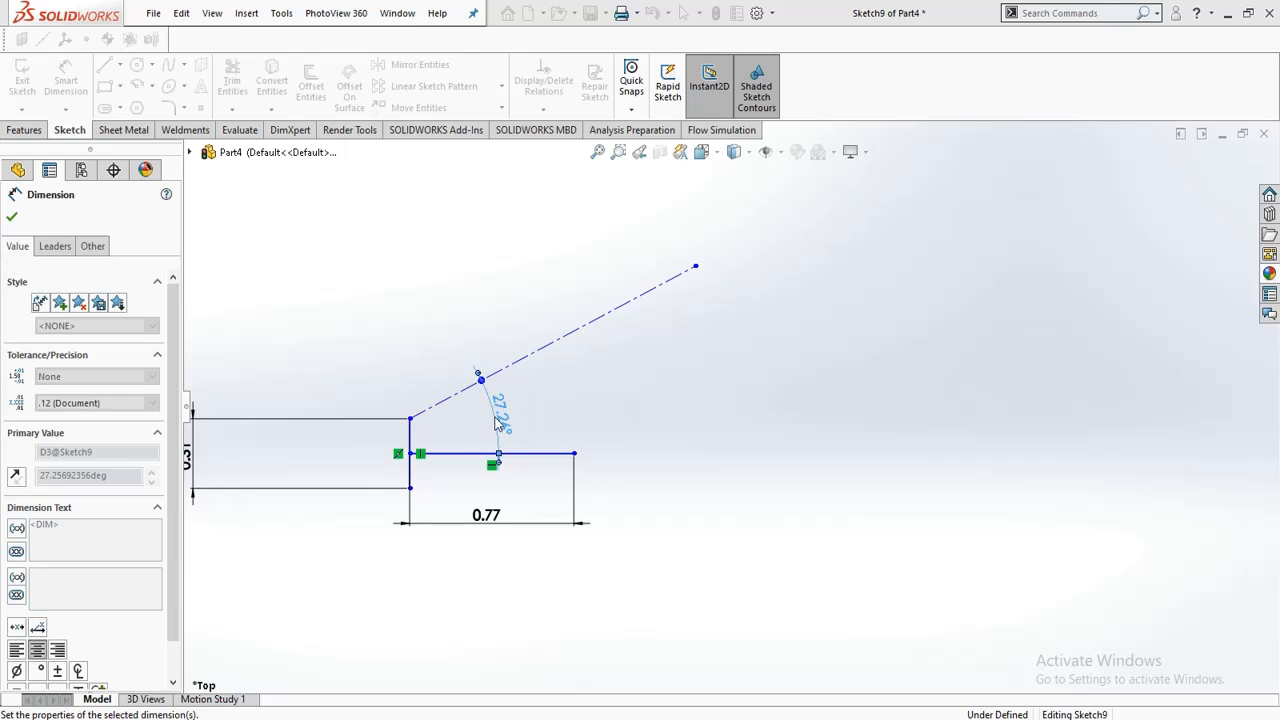
# Step: Draw a centerline about 1.23 mm long, descending at about 33° towards the bolt from the vertical line's lower endpoint
pyautogui.click(120, 67)
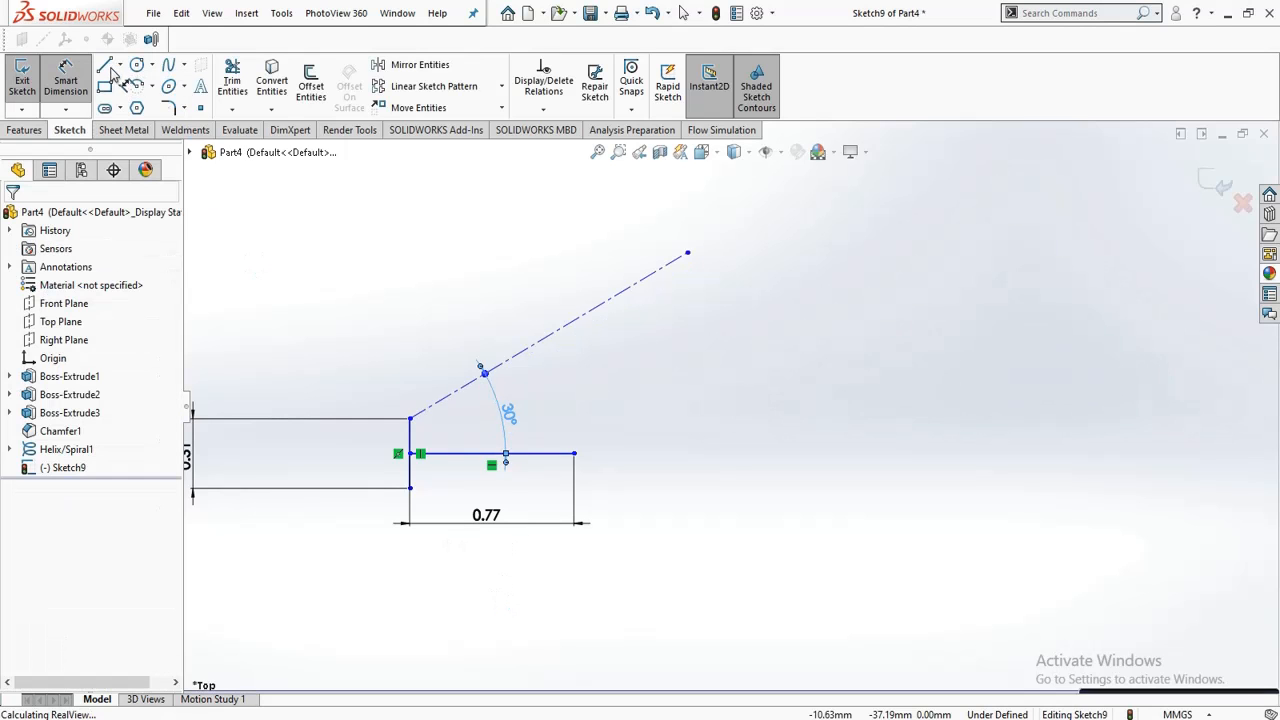
pyautogui.click(140, 106)
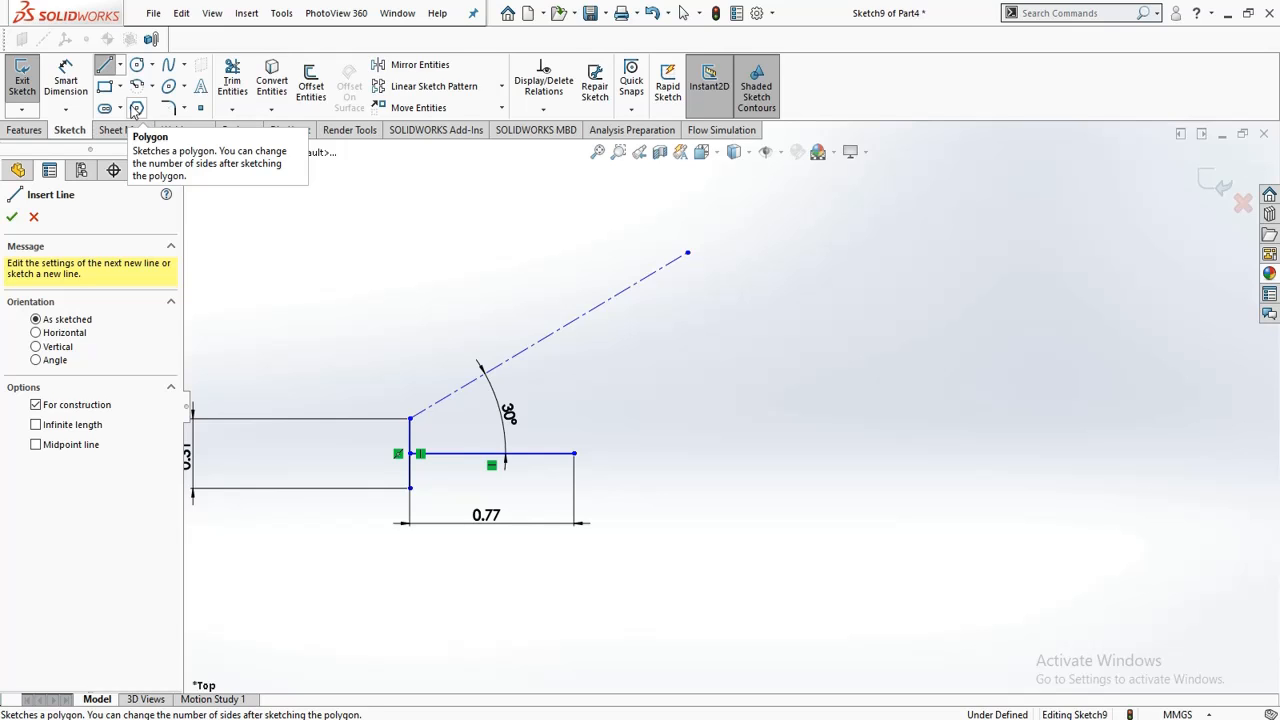
pyautogui.click(410, 489)
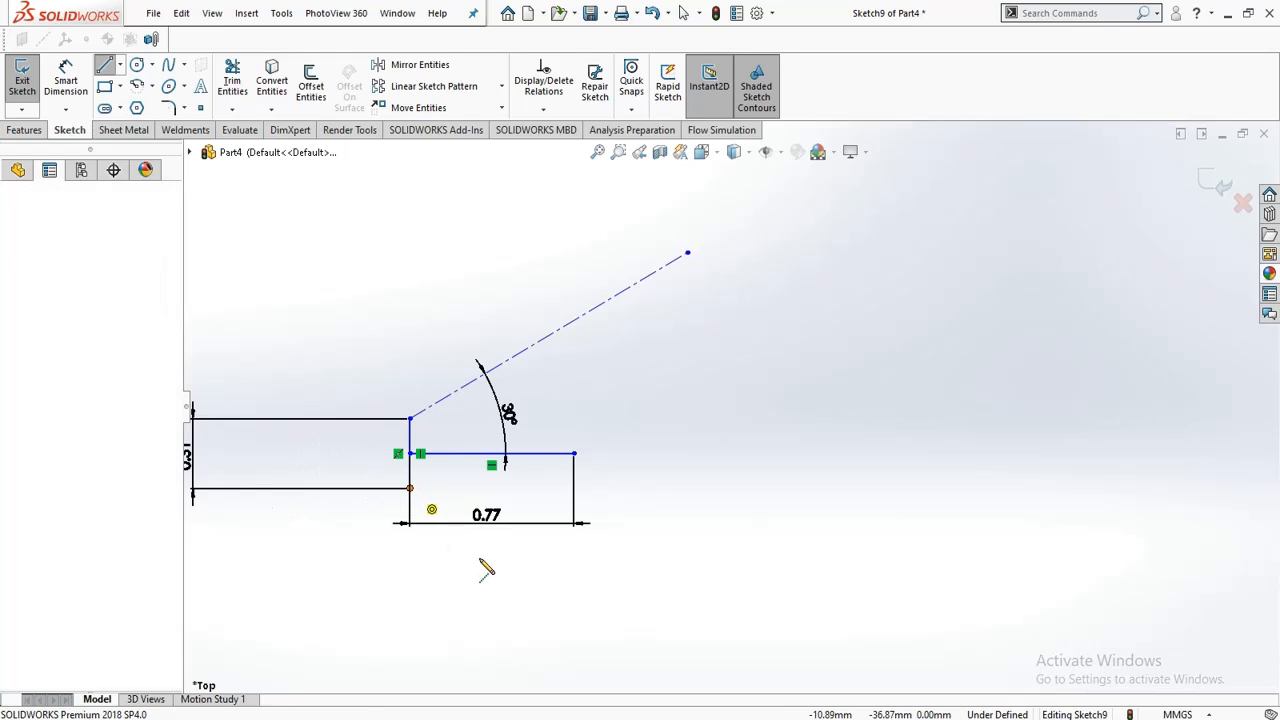
pyautogui.click(630, 637)
# Step: Dimension the angle between the horizontal line and the lower centerline and set it to 30°
pyautogui.click(65, 86)
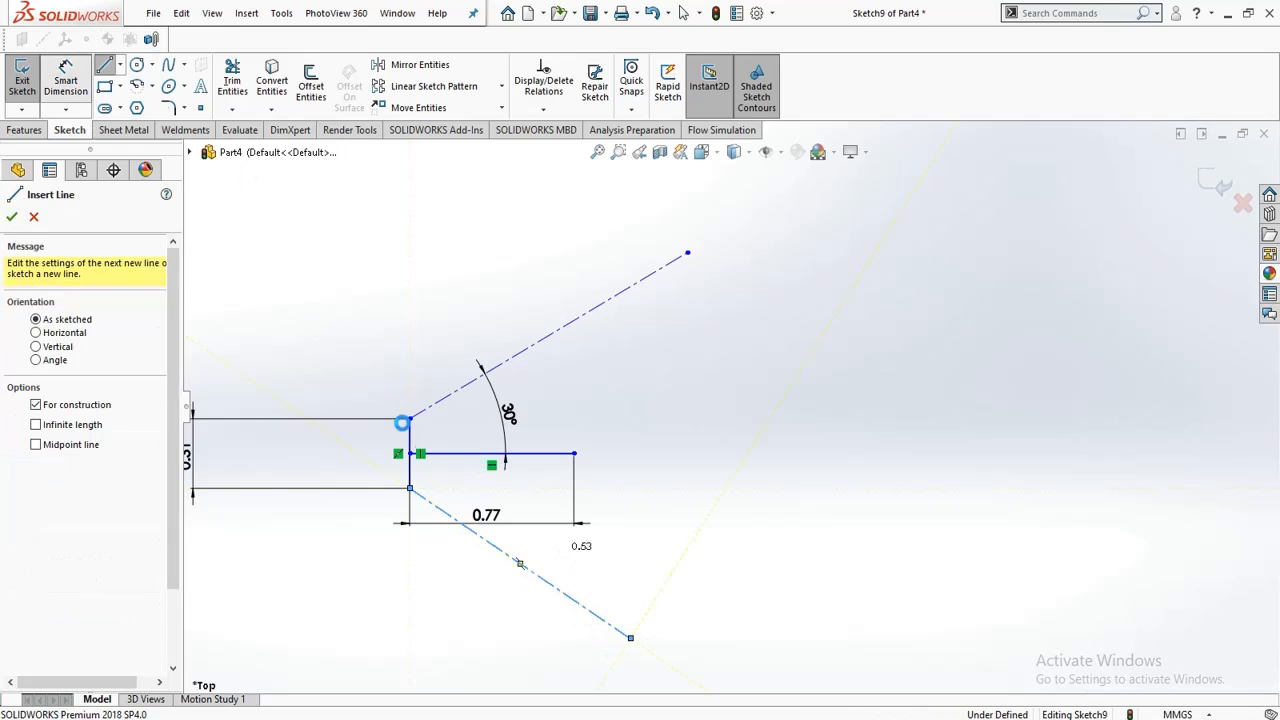
pyautogui.click(551, 454)
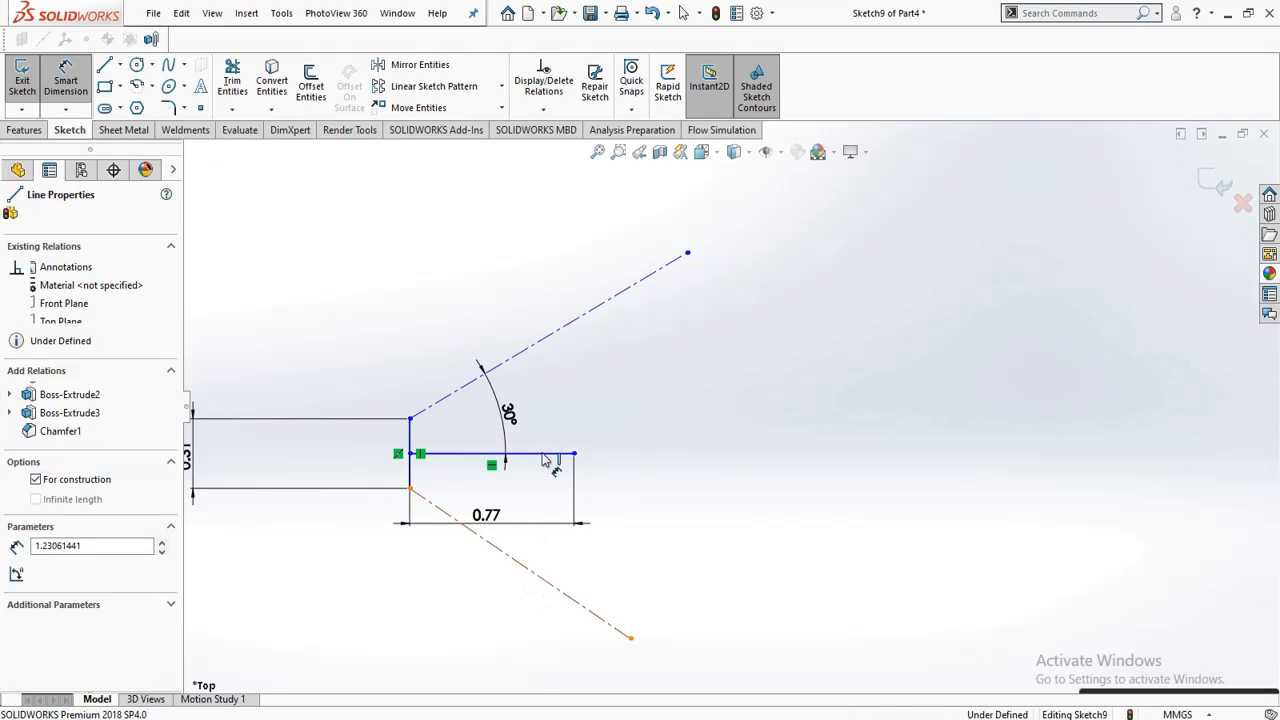
pyautogui.click(525, 566)
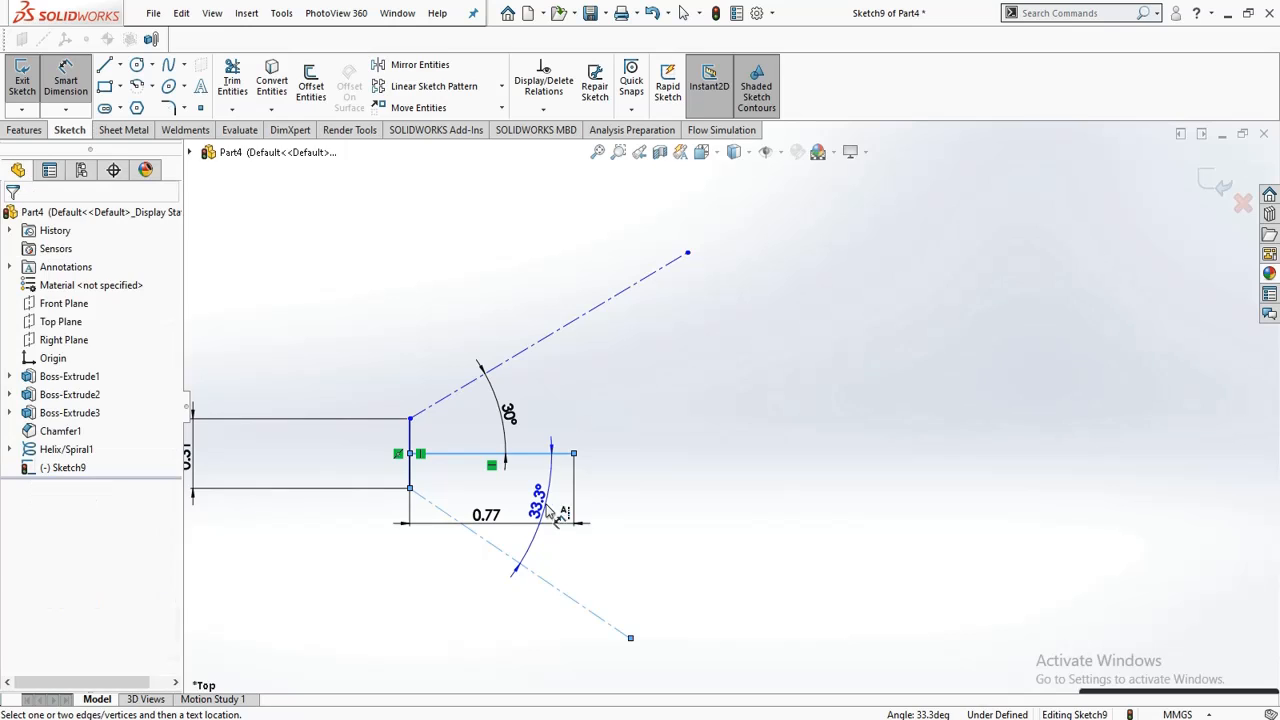
pyautogui.click(541, 508)
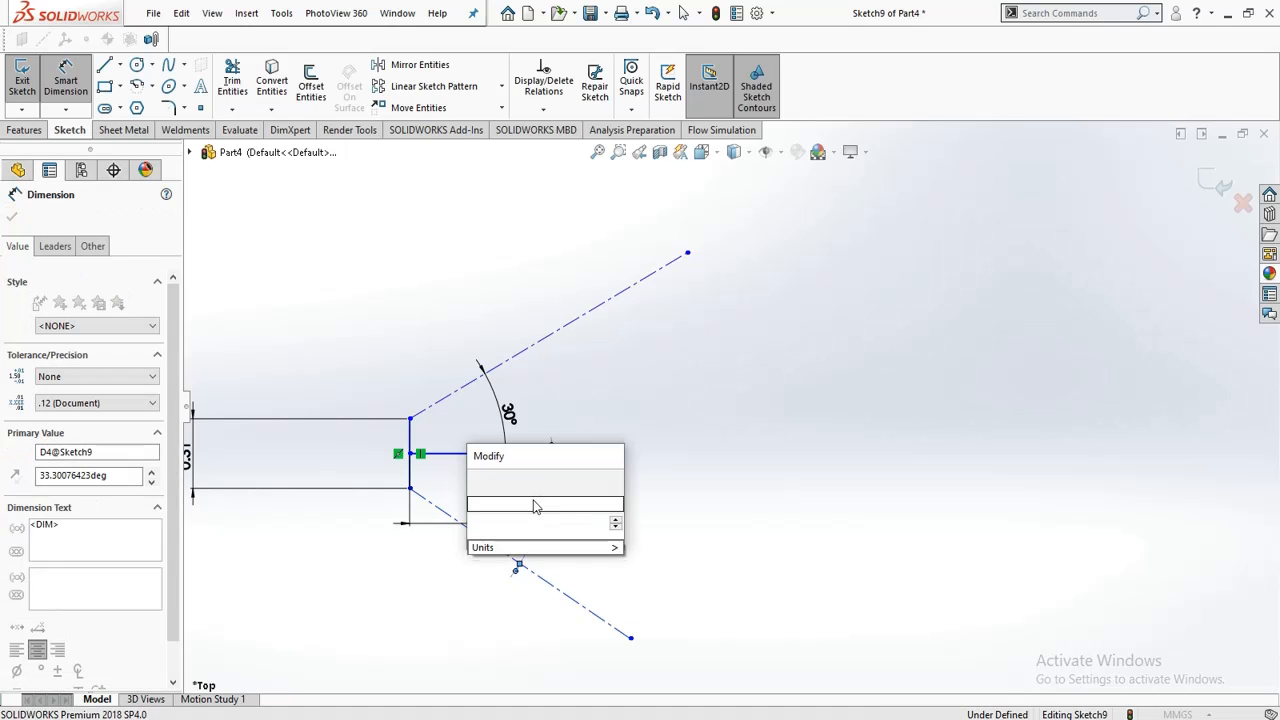
pyautogui.write('30')
pyautogui.press('Return')
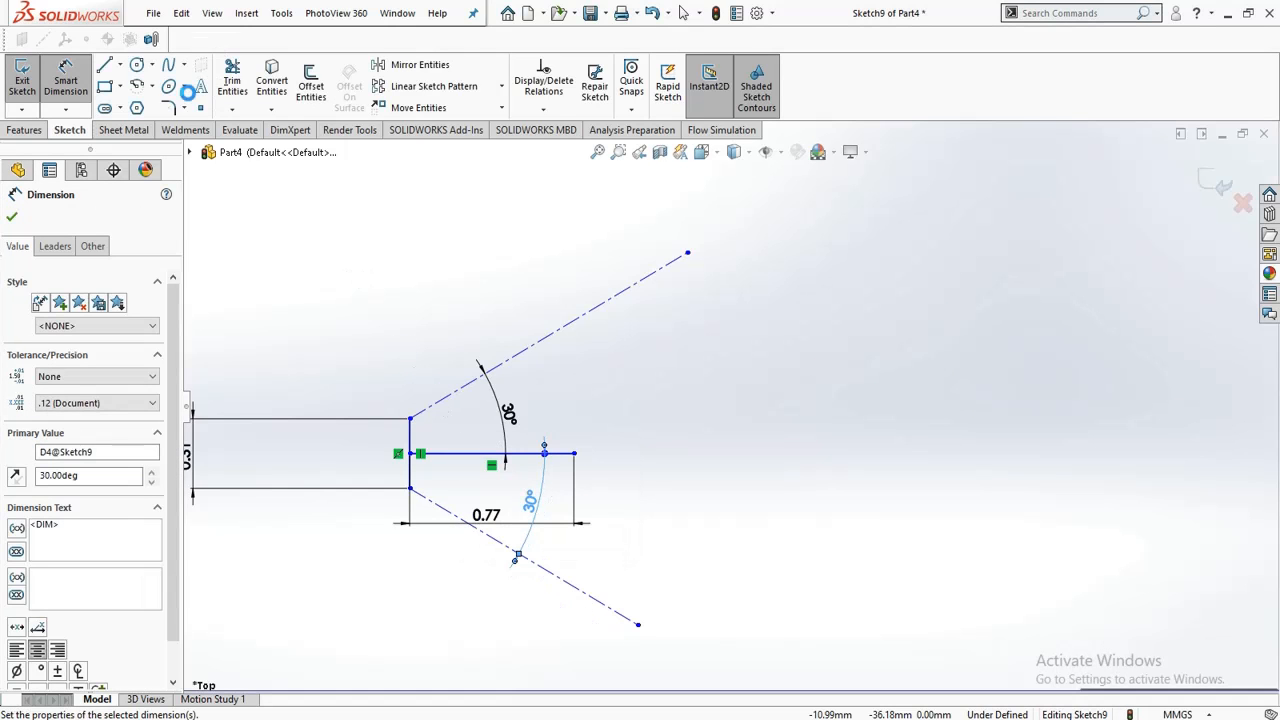
# Step: Draw a vertical midpoint line centred on the horizontal line's free endpoint, extending about 0.86 mm each way across both centerlines
pyautogui.click(120, 64)
pyautogui.click(135, 125)
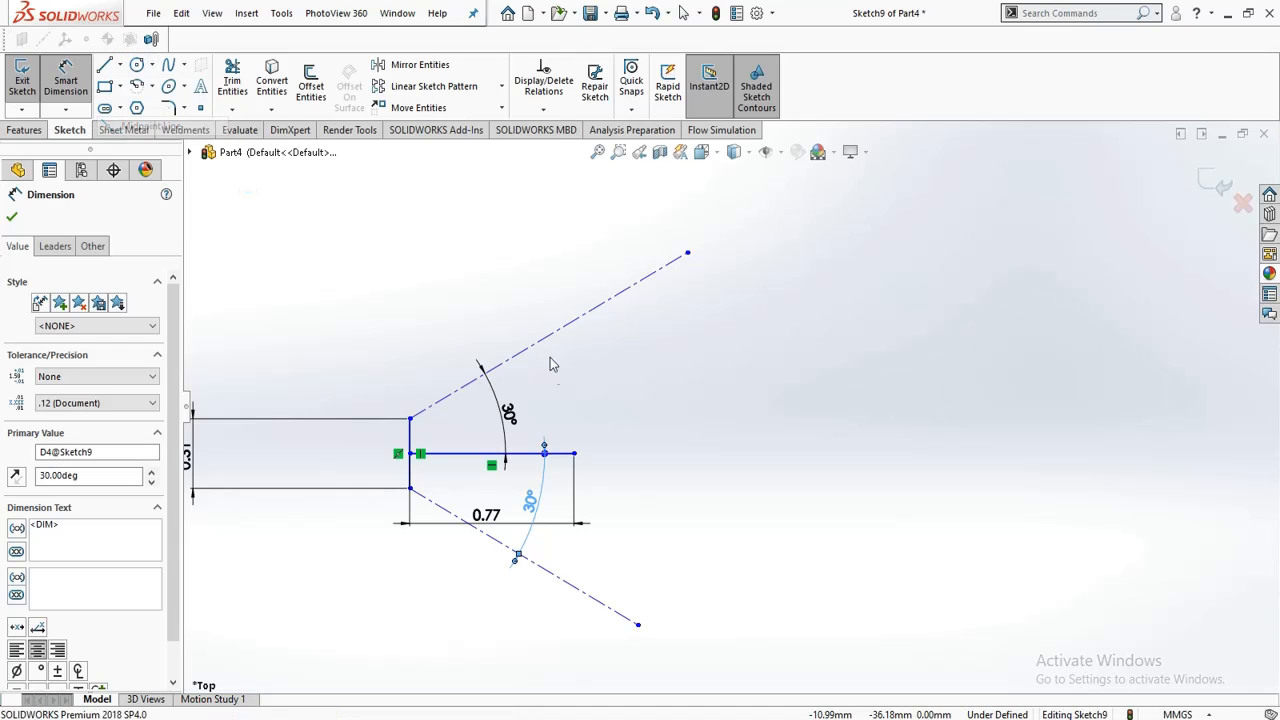
pyautogui.click(574, 454)
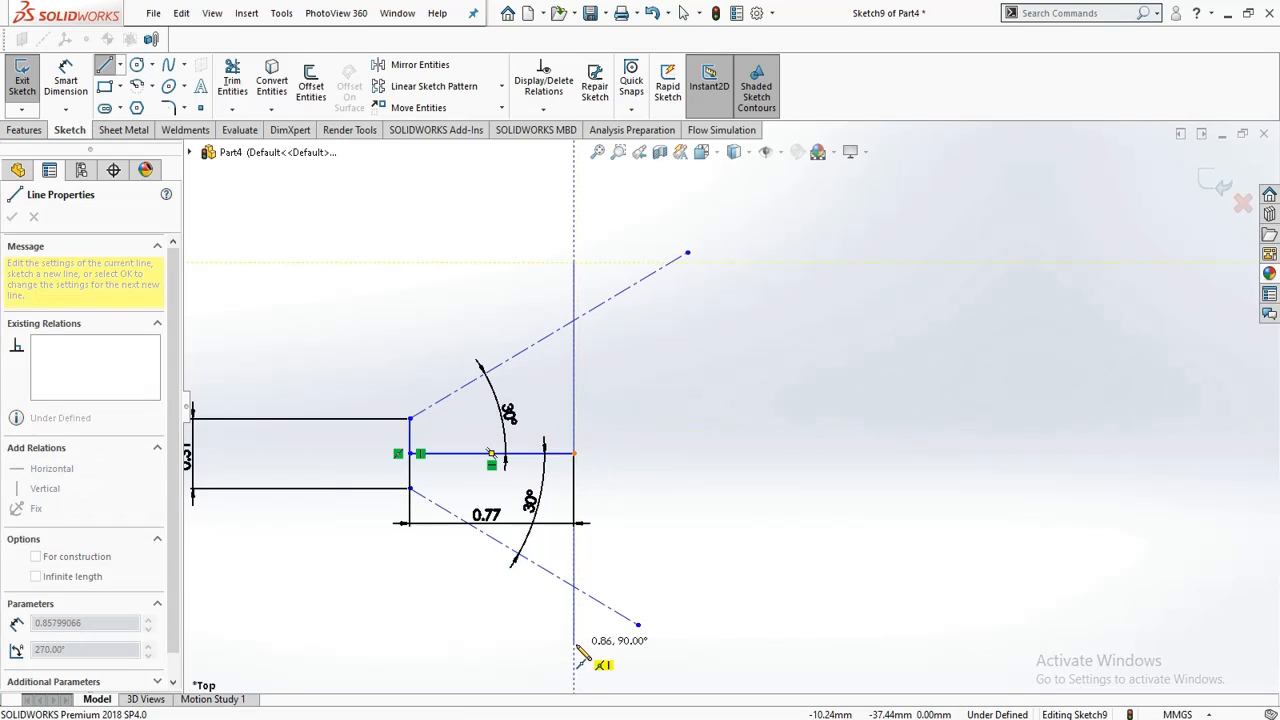
pyautogui.click(575, 645)
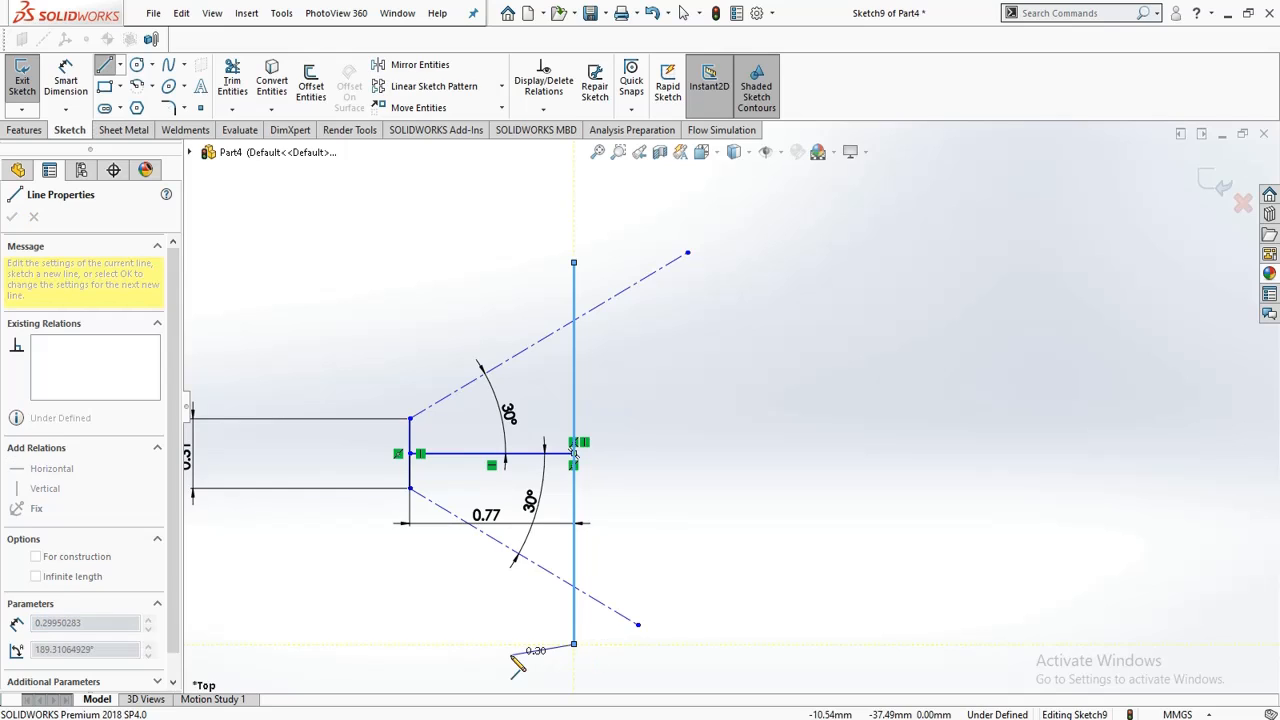
pyautogui.press('Escape')
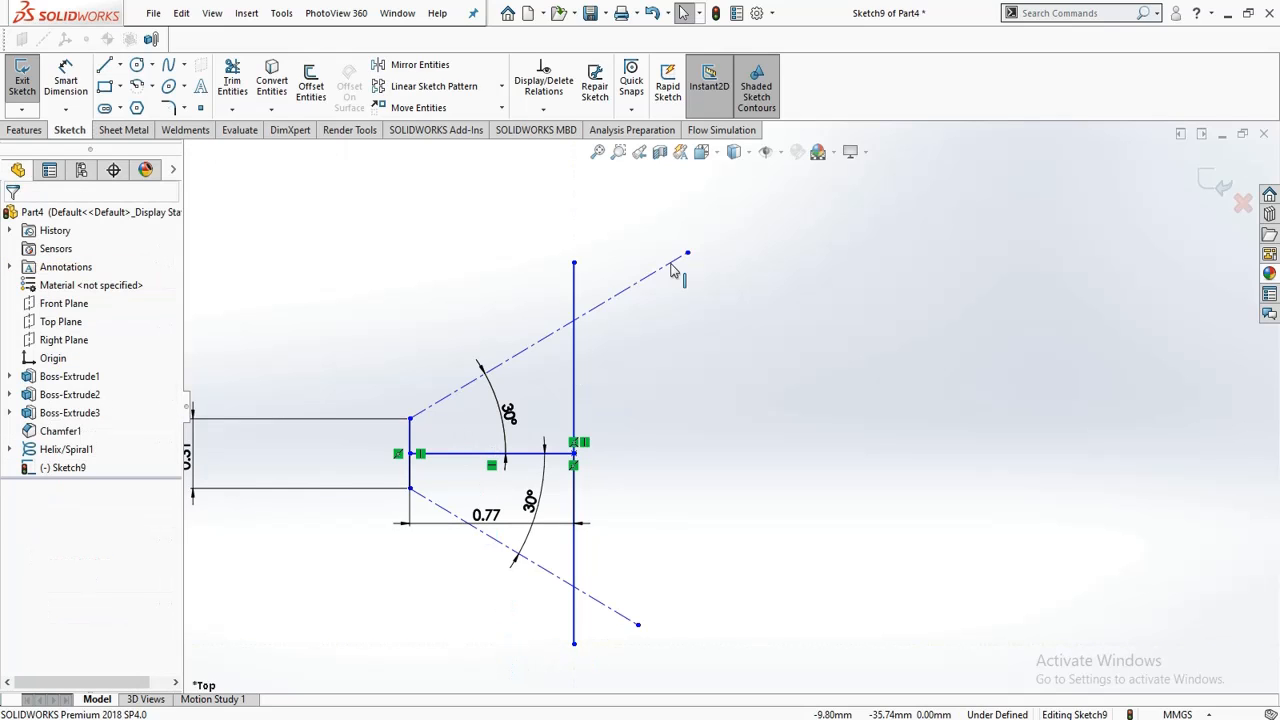
# Step: Try to dimension the angle between the upper and lower centerlines
pyautogui.click(65, 80)
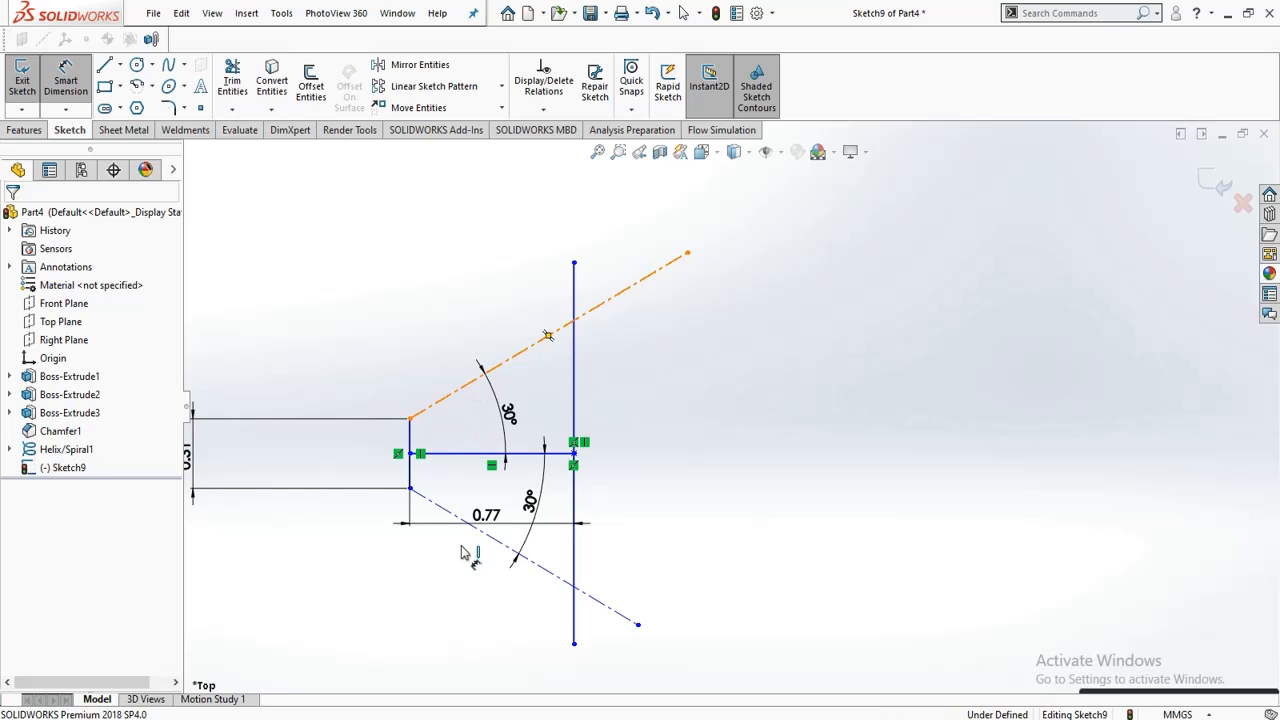
pyautogui.click(471, 384)
pyautogui.click(471, 525)
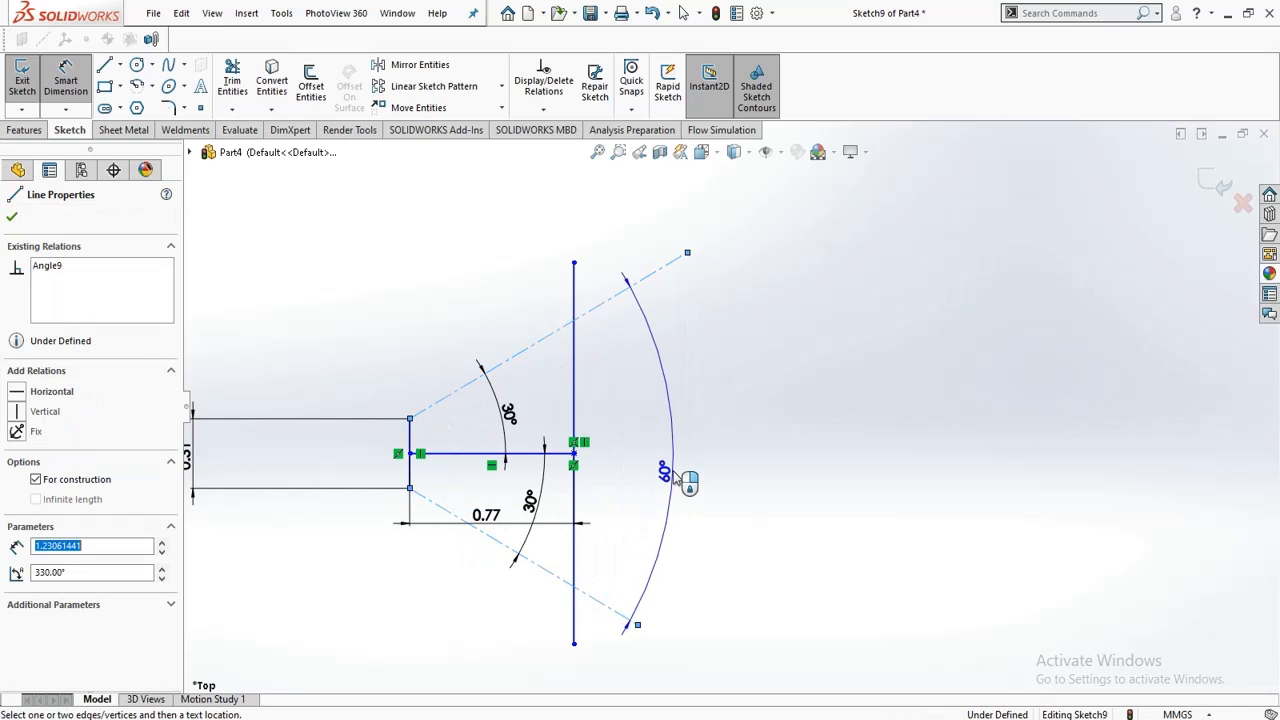
pyautogui.click(666, 474)
pyautogui.click(746, 410)
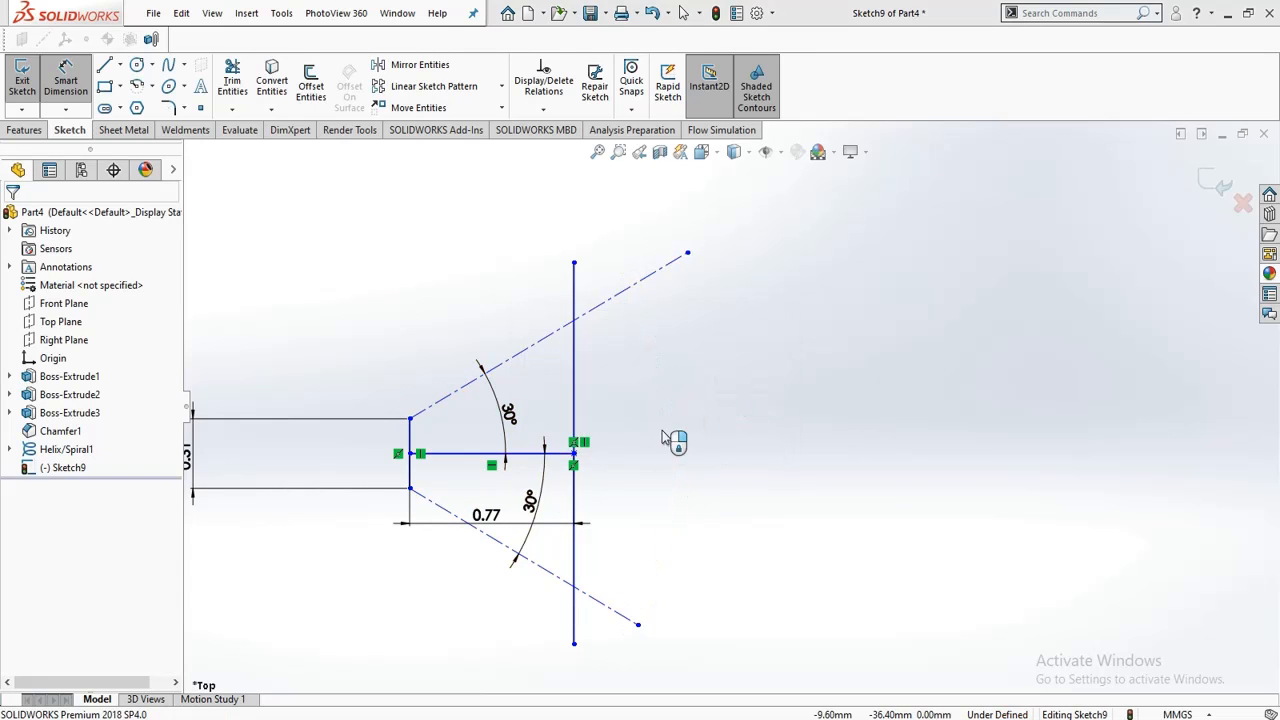
# Step: Replace the lower centerline's 30° dimension with a 60° angle dimension between the two centerlines
pyautogui.click(545, 485)
pyautogui.press('Escape')
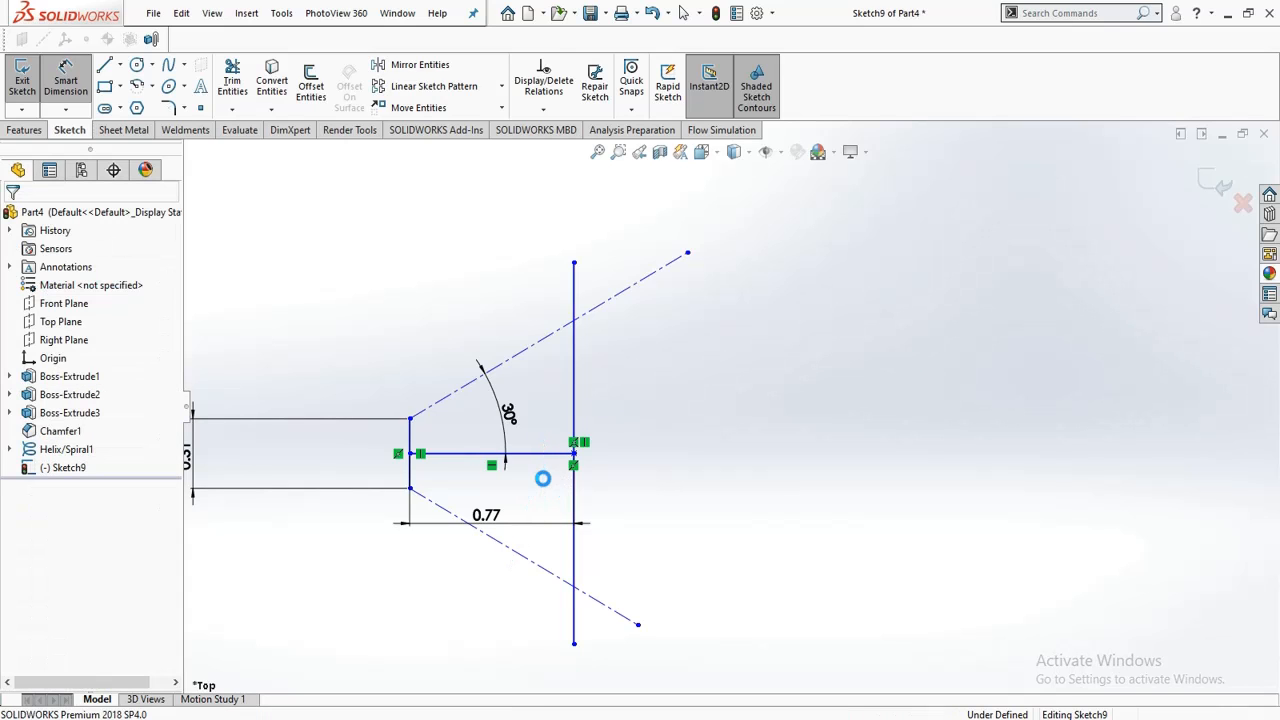
pyautogui.click(470, 384)
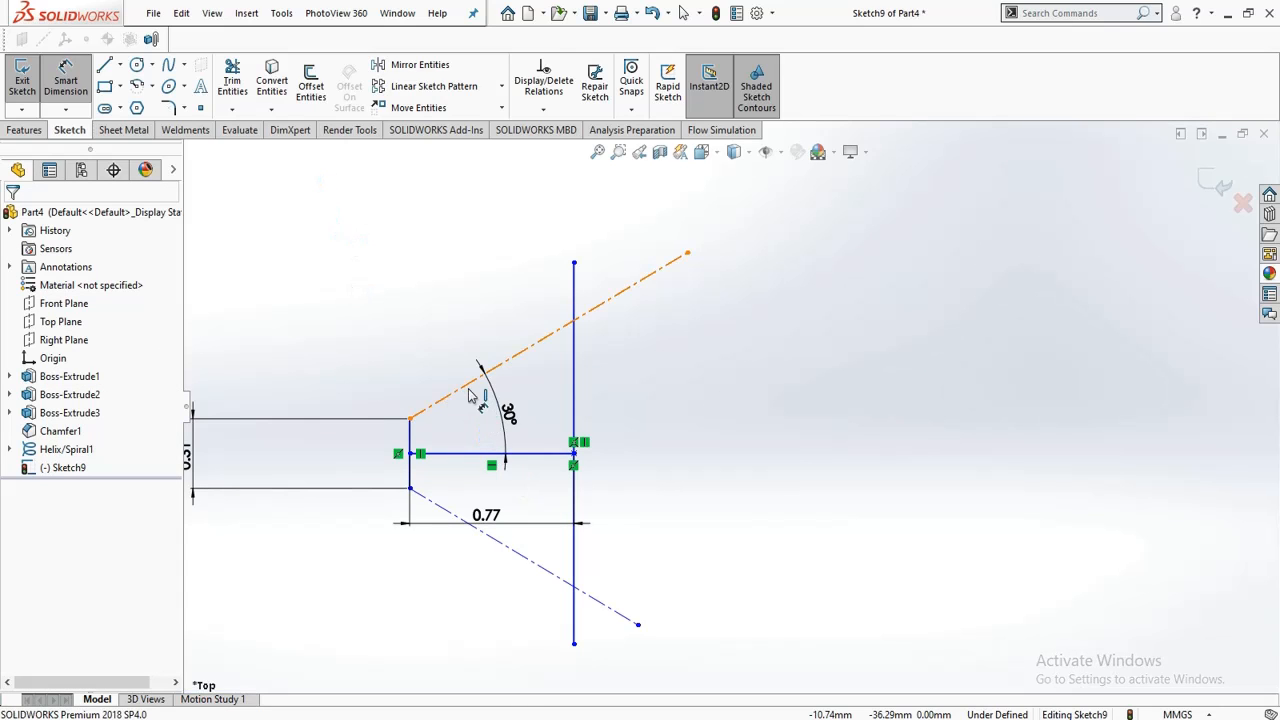
pyautogui.click(512, 550)
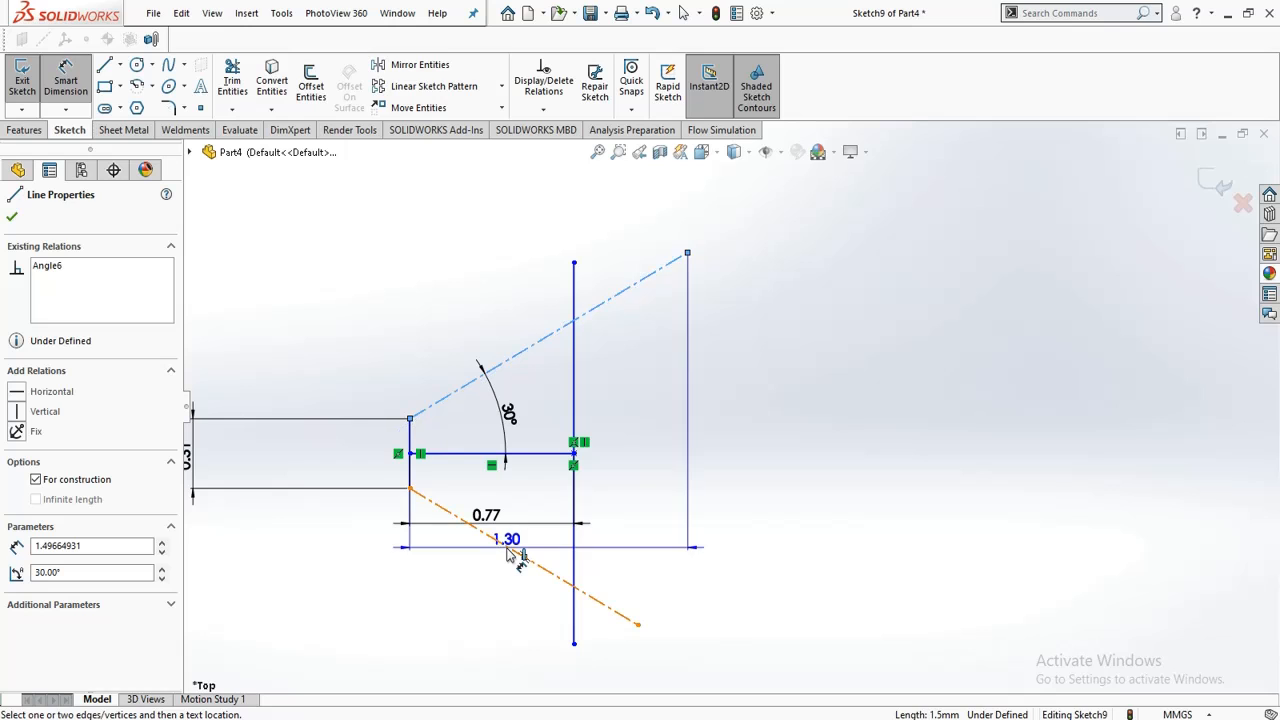
pyautogui.click(667, 489)
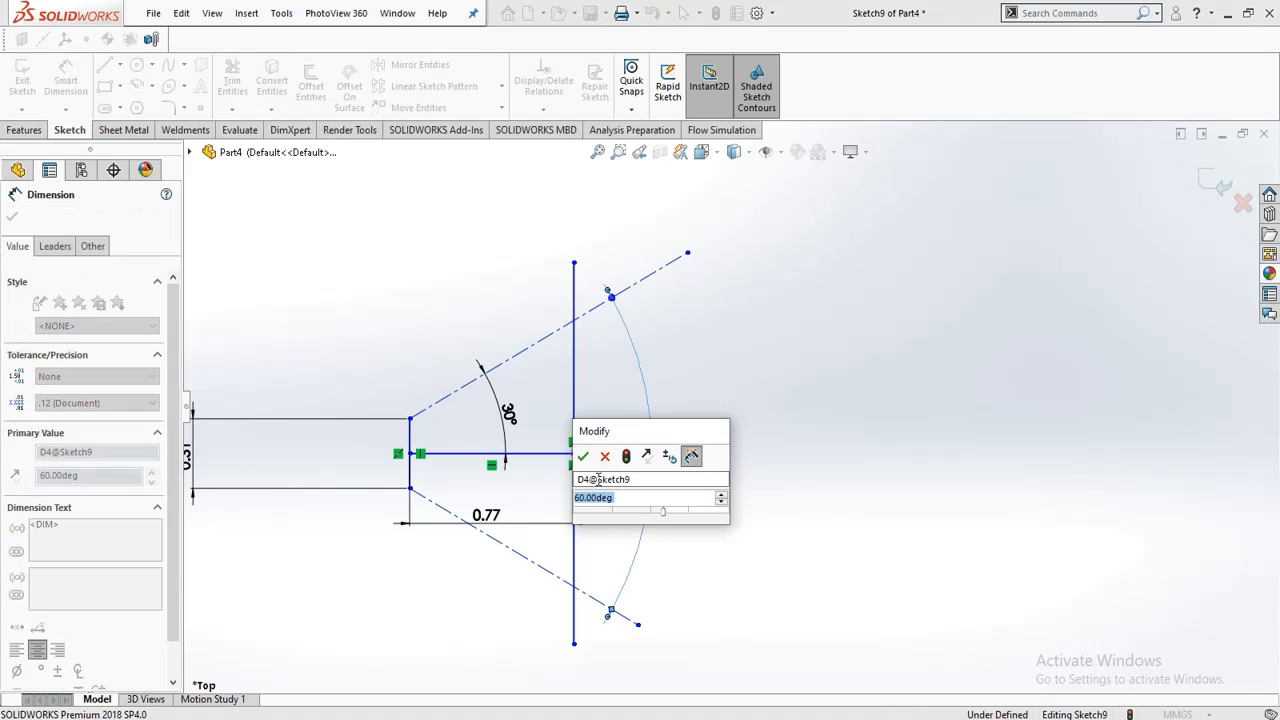
pyautogui.click(585, 458)
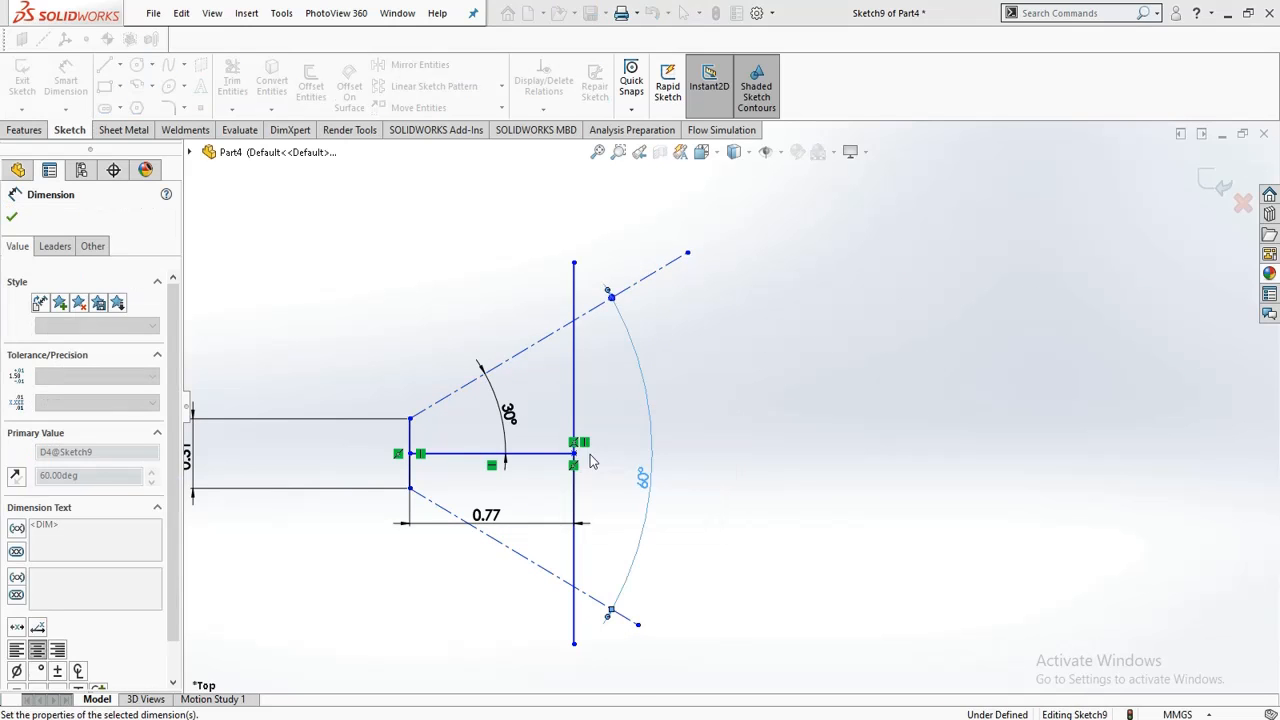
# Step: Delete the upper centerline's 30° dimension and the horizontal line together with its length dimension
pyautogui.click(503, 426)
pyautogui.press('Delete')
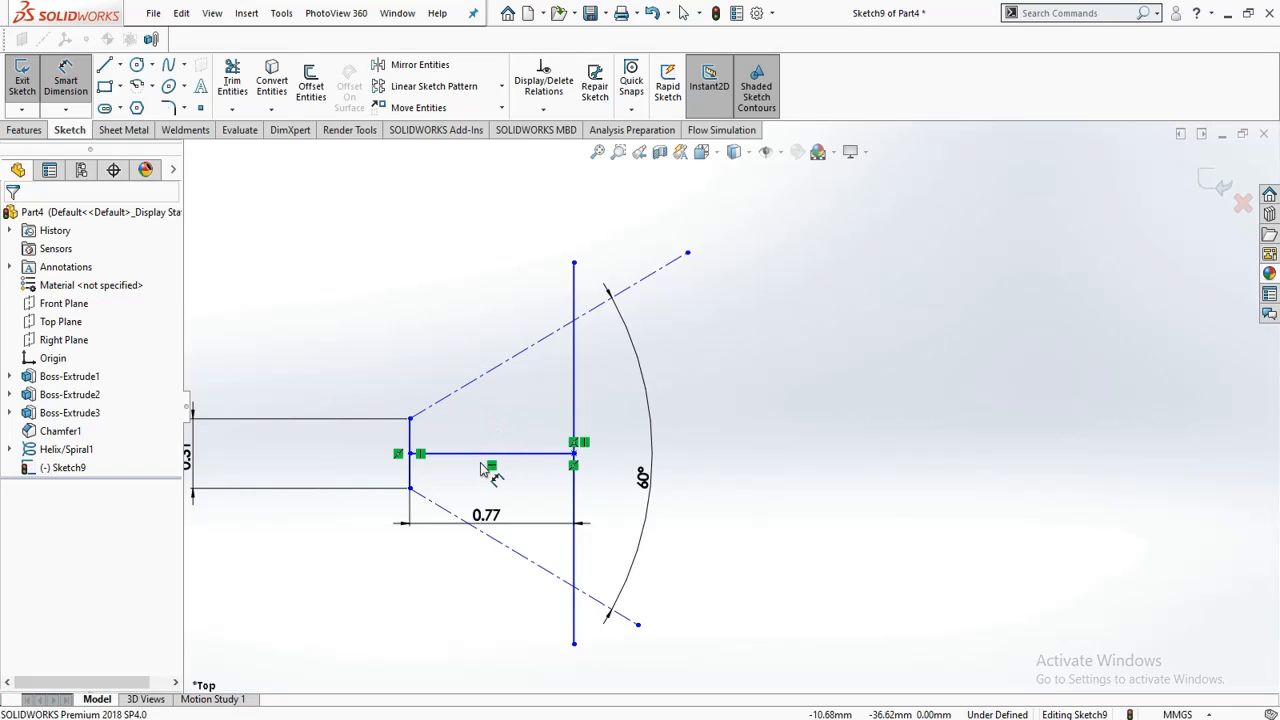
pyautogui.click(487, 455)
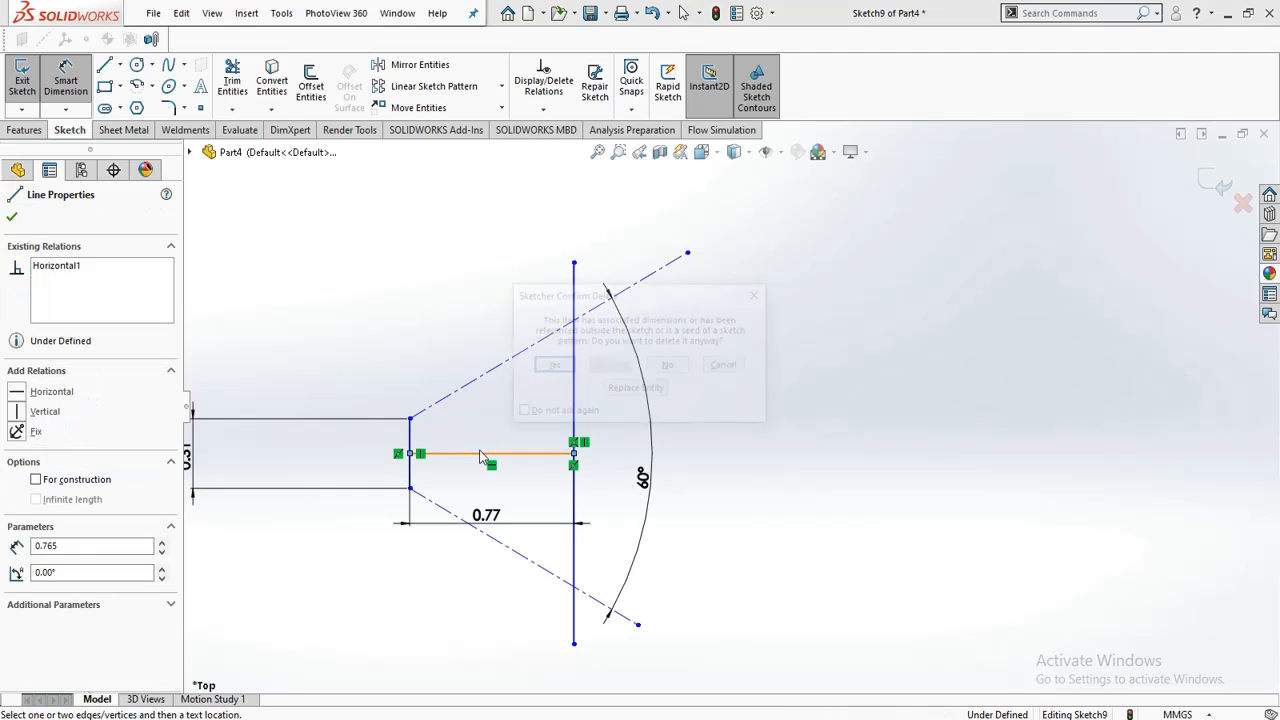
pyautogui.press('Delete')
pyautogui.click(552, 367)
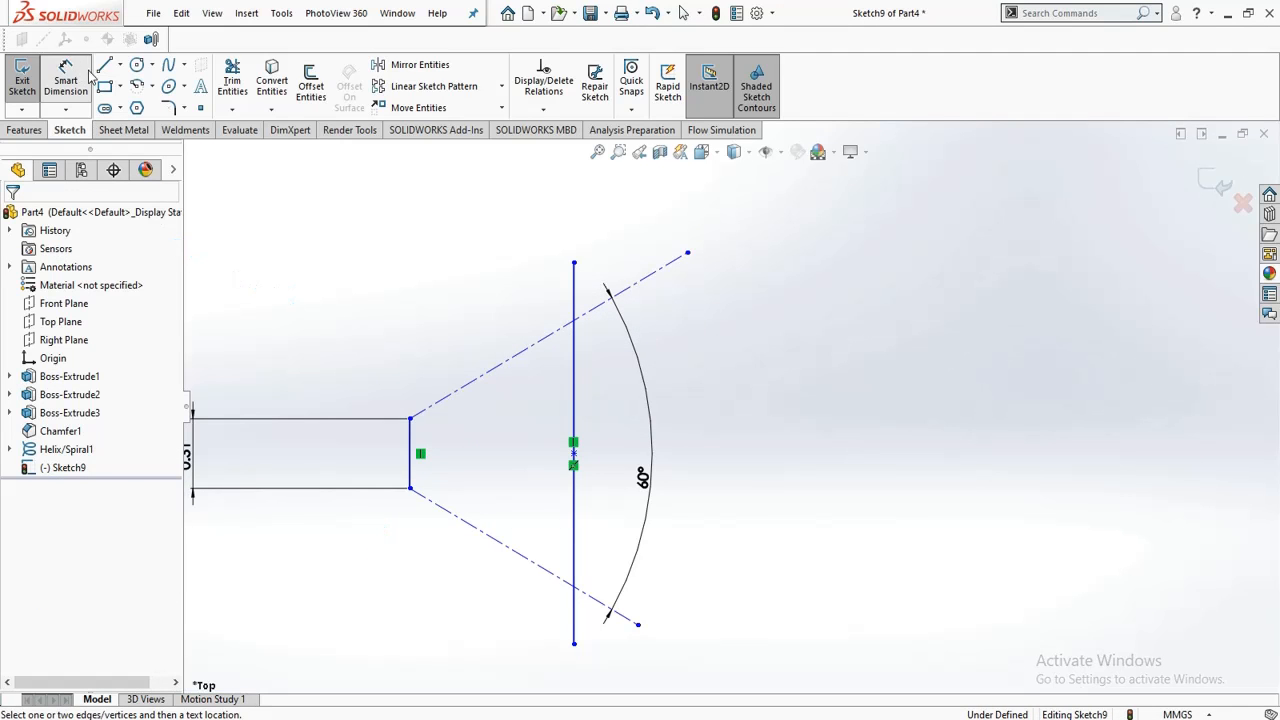
# Step: Draw a solid line over the upper centerline from the short vertical line's upper endpoint to the centerline's far end
pyautogui.click(119, 64)
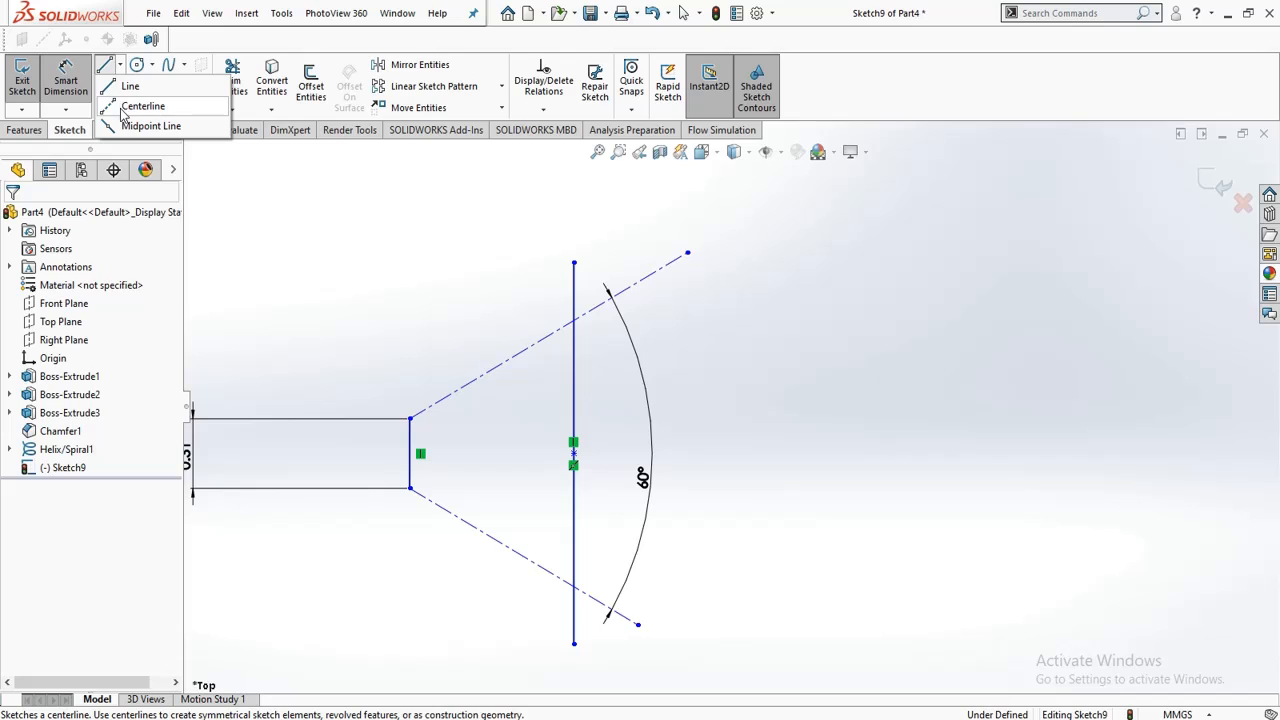
pyautogui.click(152, 65)
pyautogui.press('Escape')
pyautogui.press('Escape')
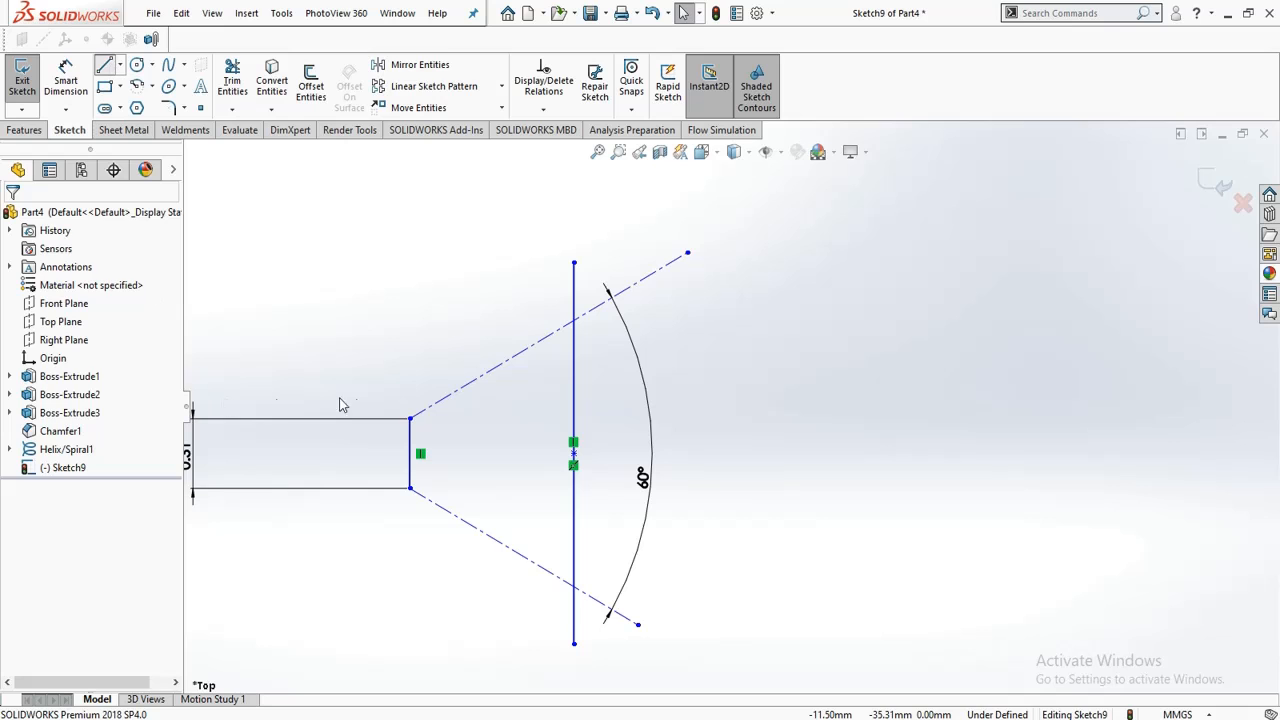
pyautogui.click(410, 418)
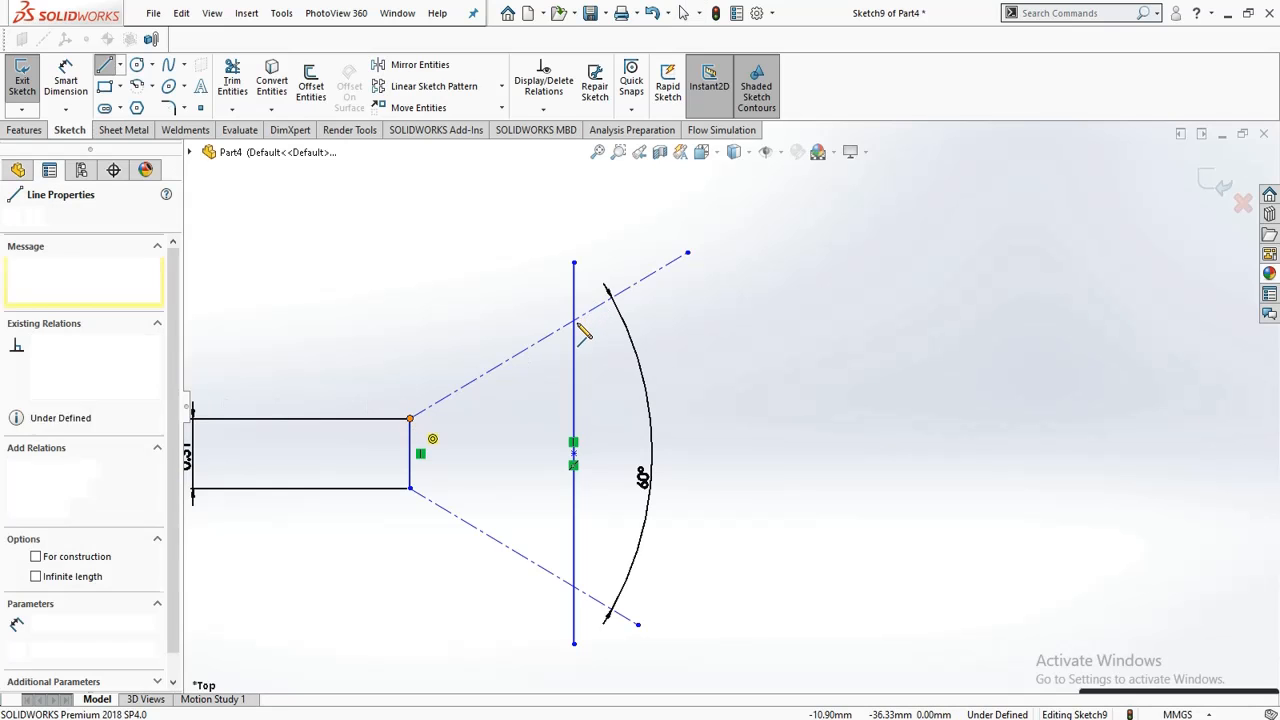
pyautogui.click(687, 254)
pyautogui.press('Escape')
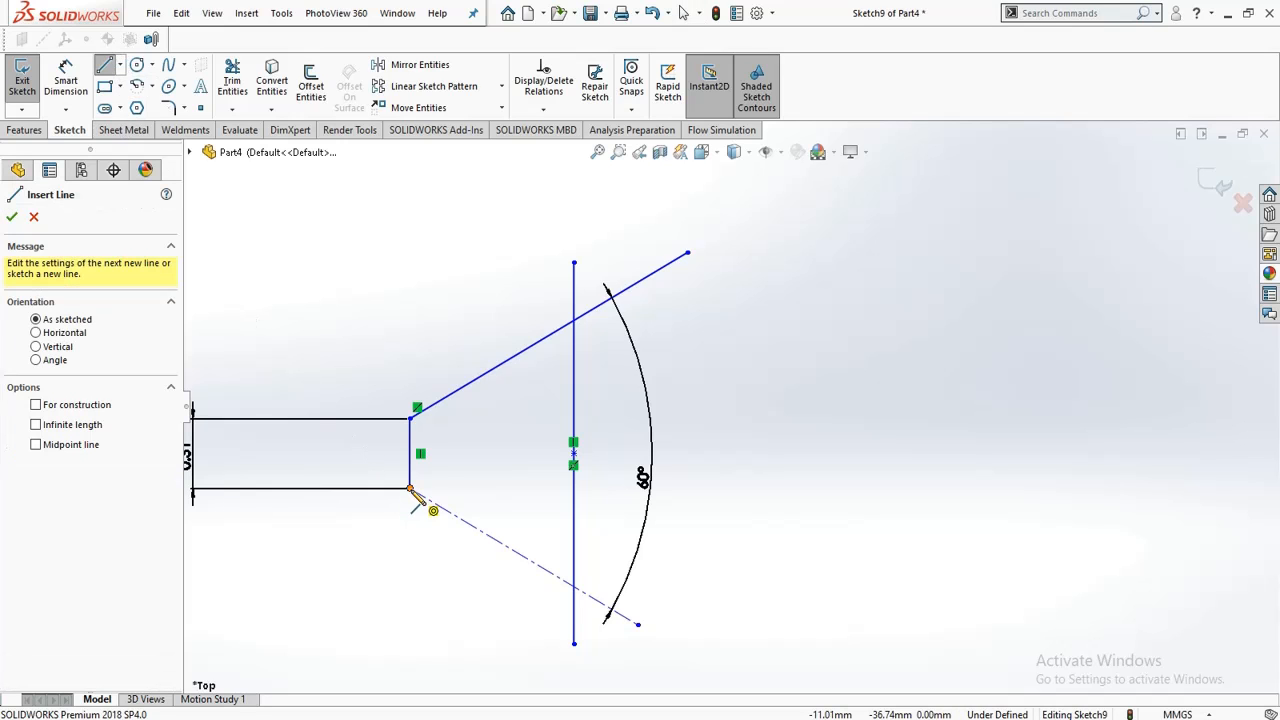
# Step: Draw a solid line over the lower centerline from the short vertical line's lower endpoint to the centerline's far end
pyautogui.click(410, 488)
pyautogui.click(639, 626)
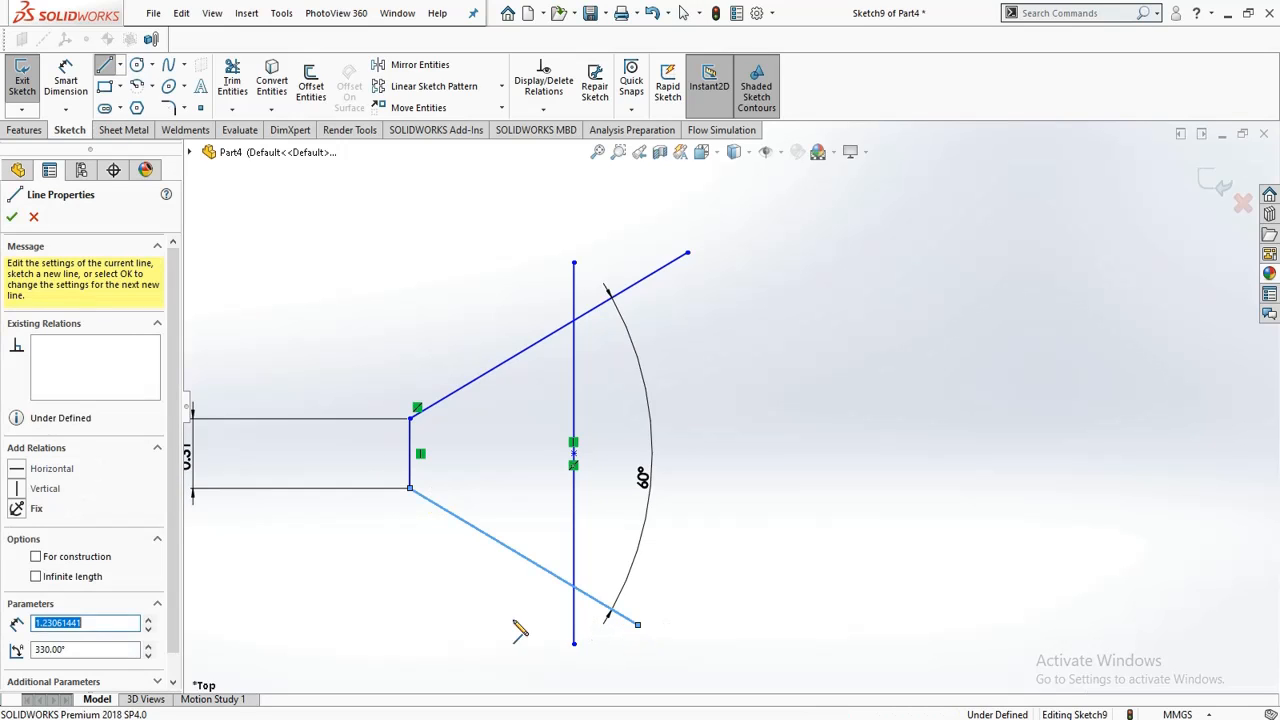
pyautogui.press('Escape')
pyautogui.press('Escape')
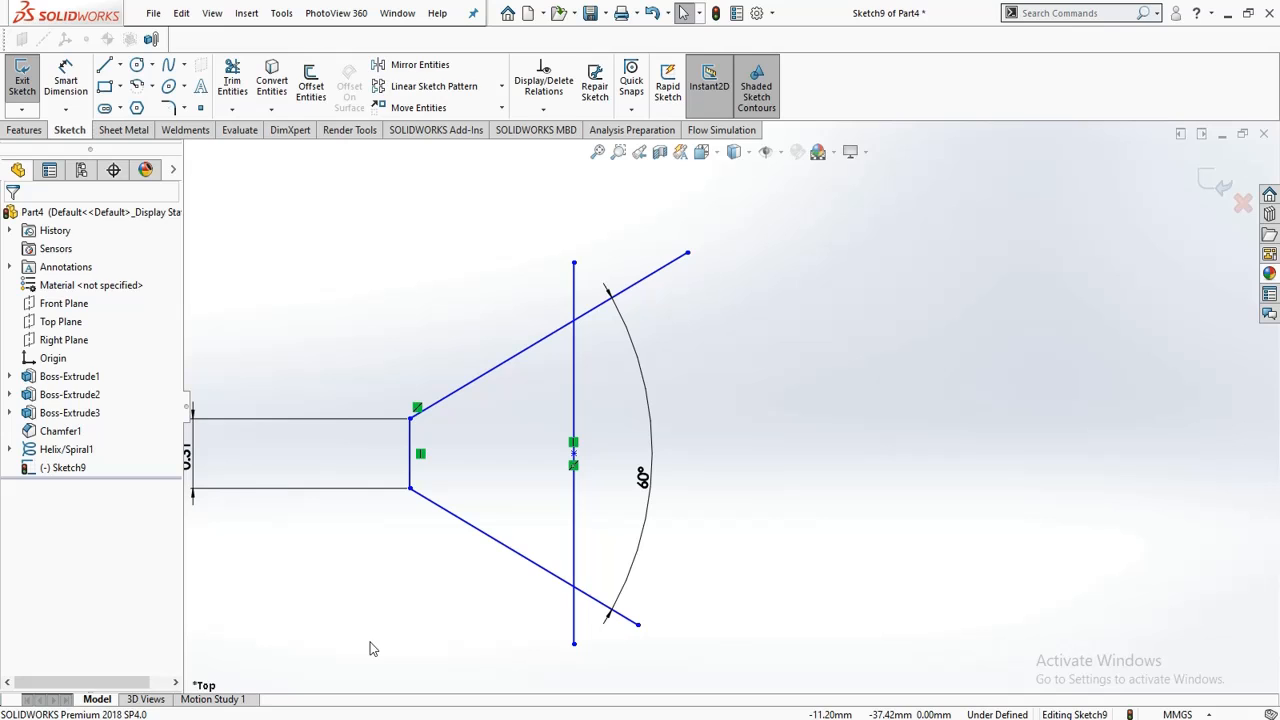
pyautogui.press('t')
pyautogui.press('r')
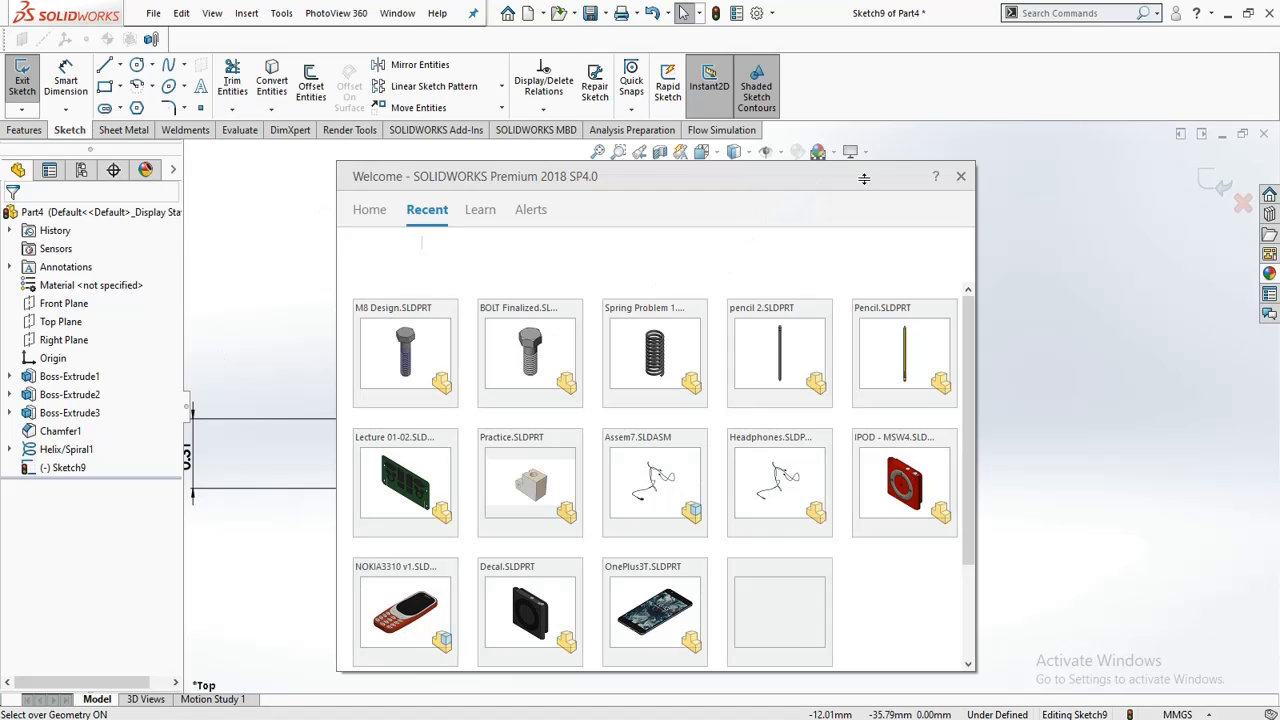
pyautogui.click(960, 176)
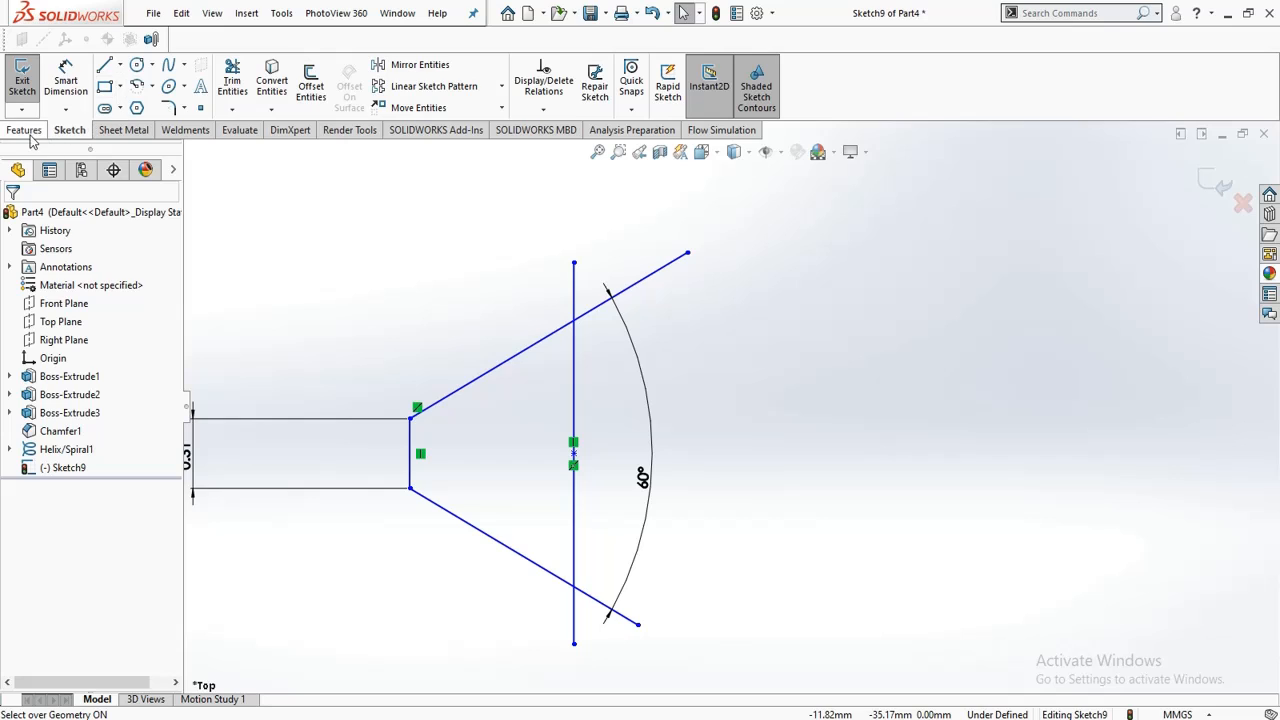
# Step: Trim the overhanging ends of both sloped lines and the long vertical line to leave a closed trapezoid
pyautogui.click(232, 82)
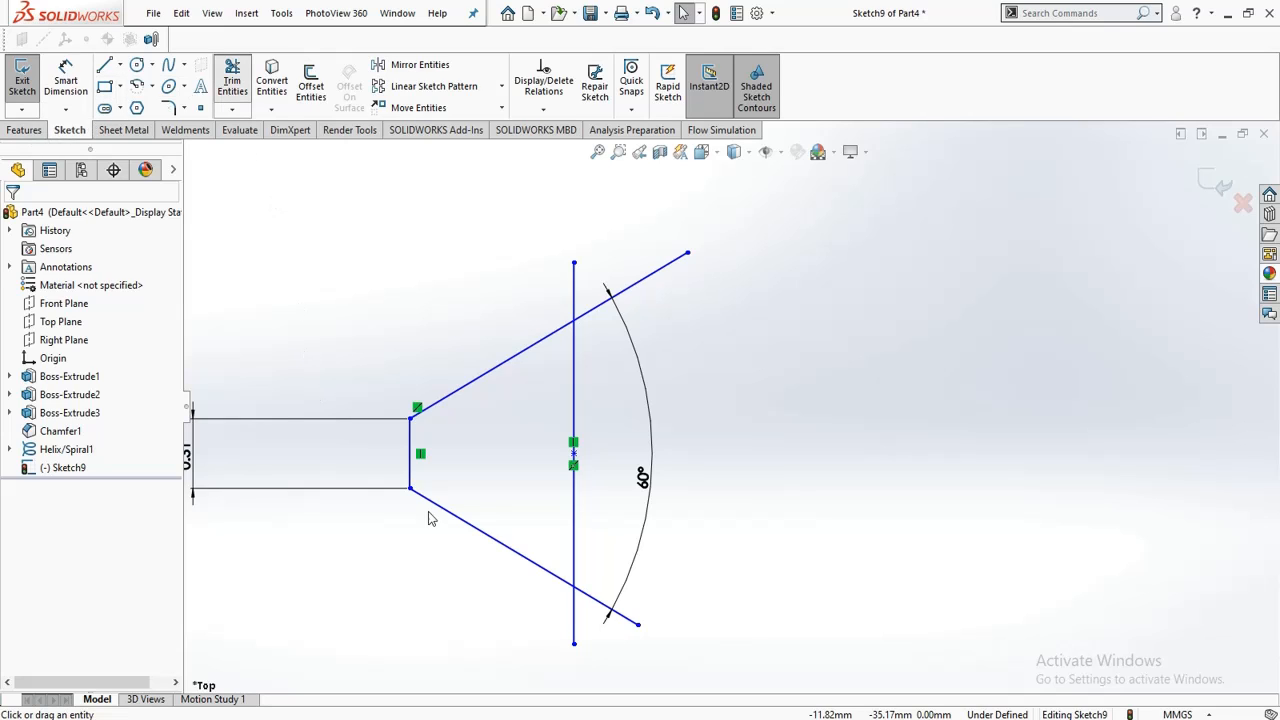
pyautogui.click(637, 628)
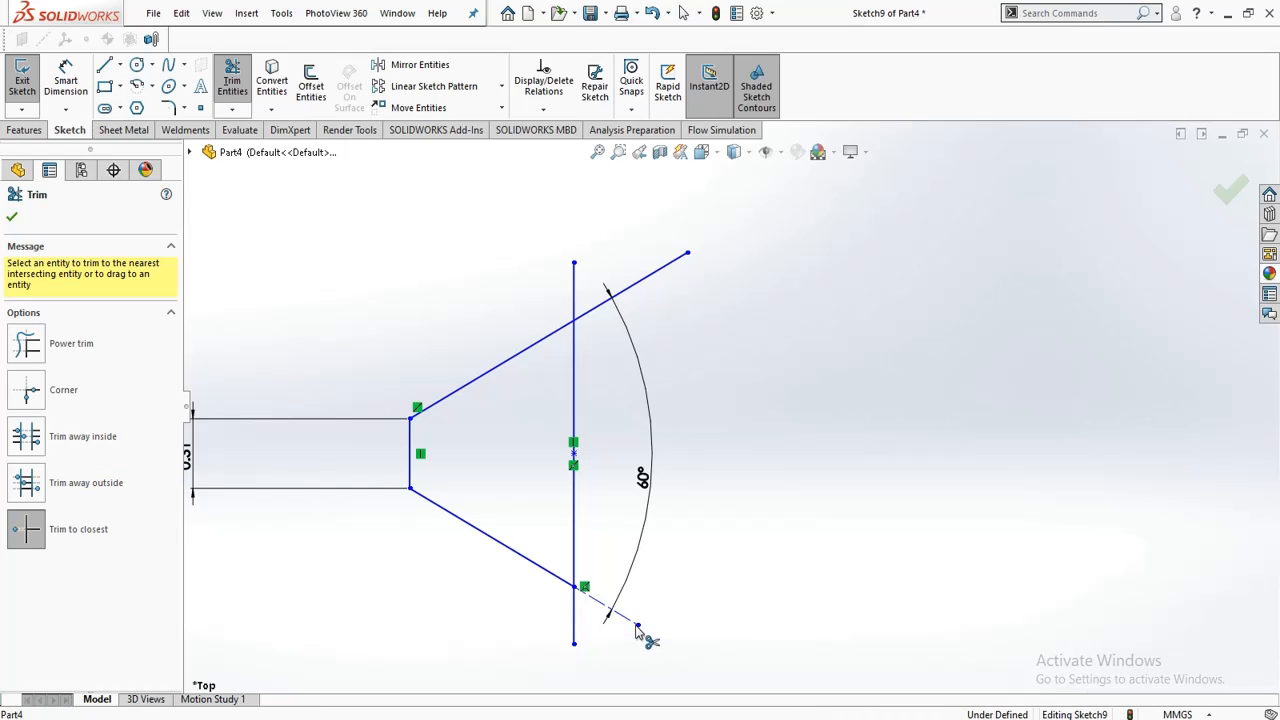
pyautogui.click(636, 627)
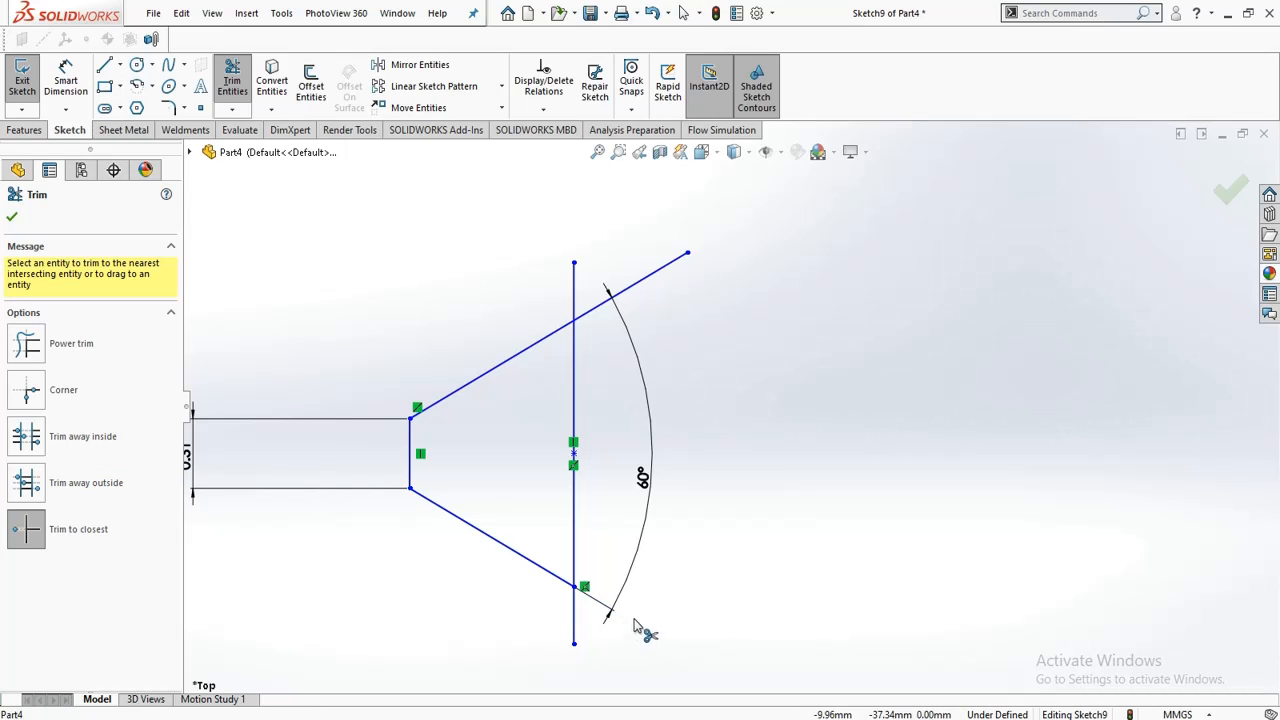
pyautogui.click(680, 260)
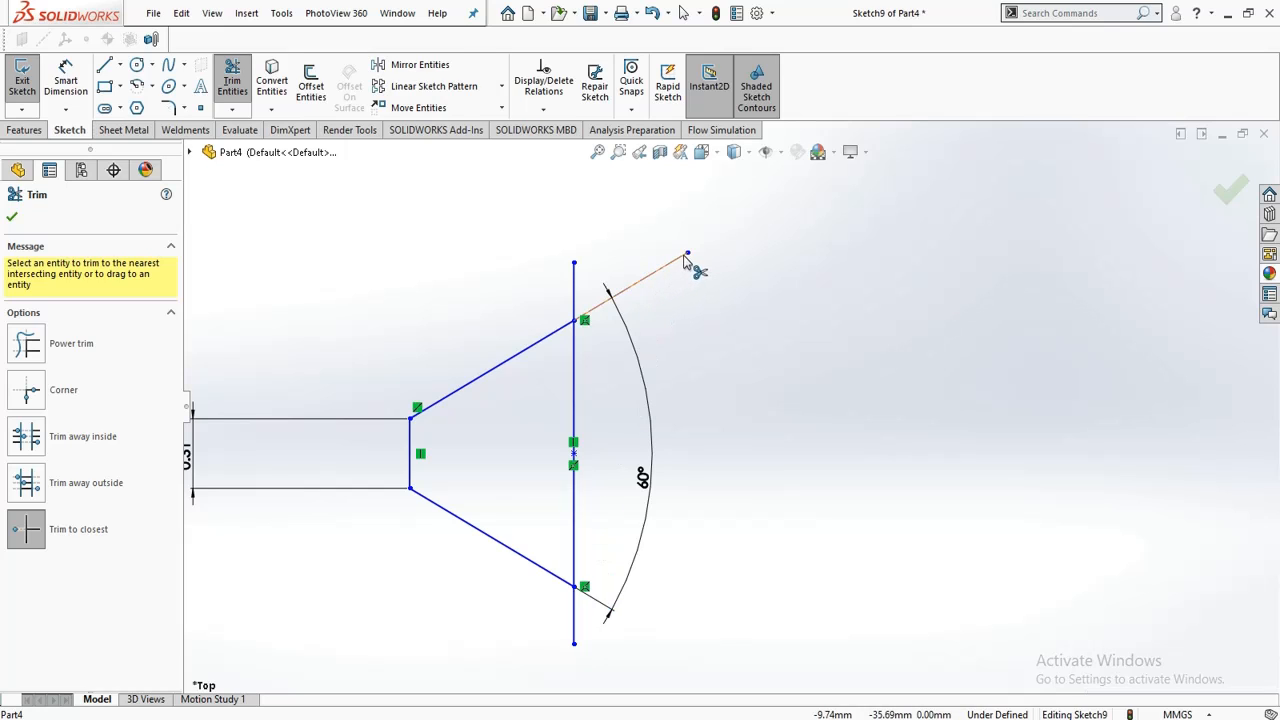
pyautogui.click(574, 268)
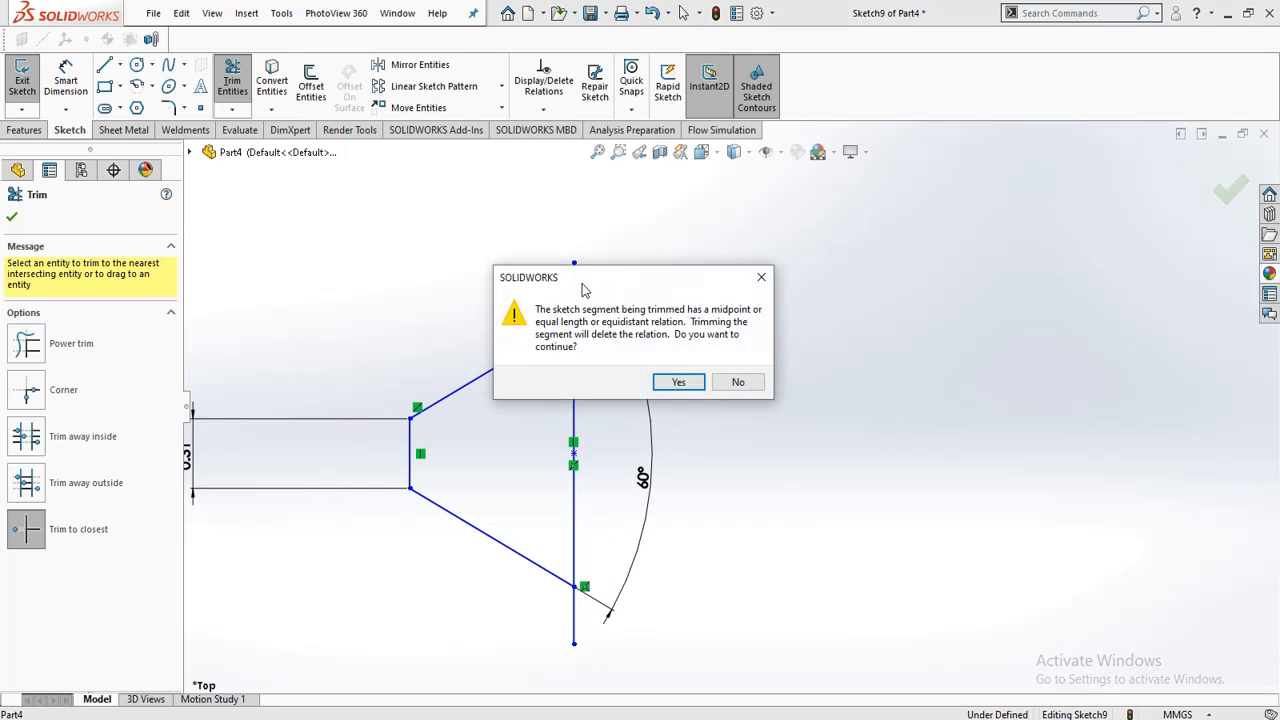
pyautogui.click(678, 382)
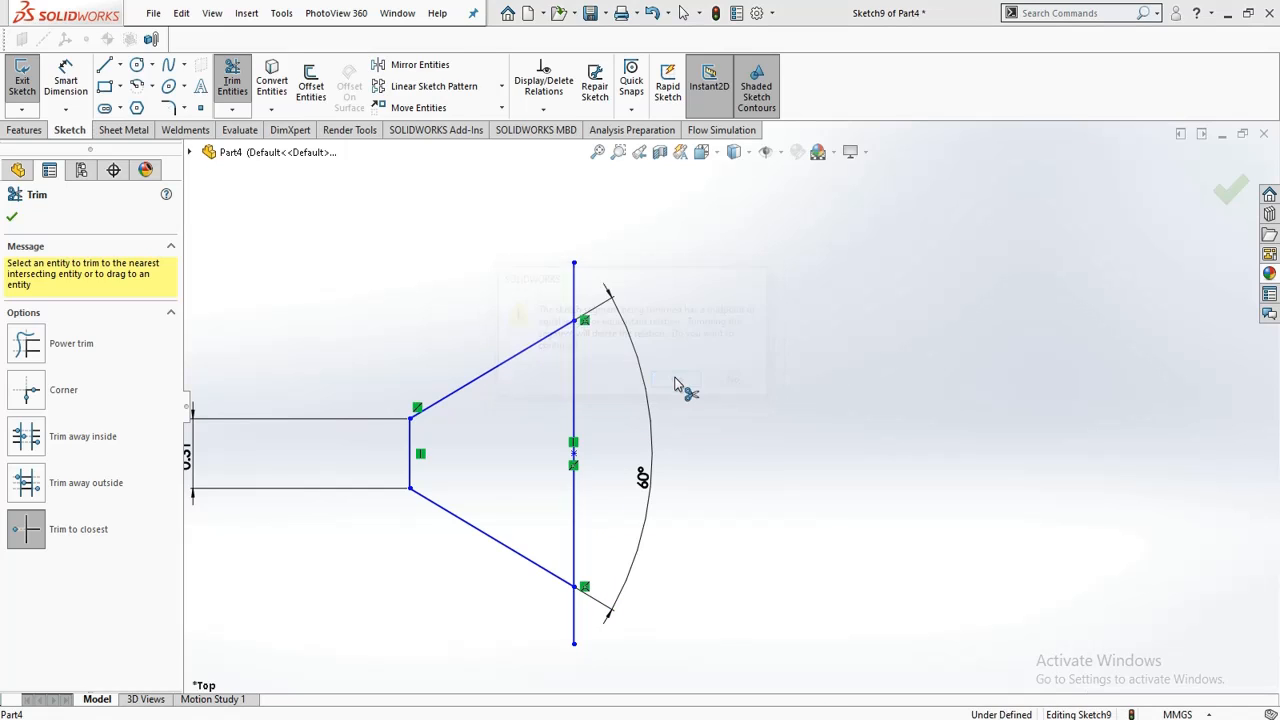
pyautogui.click(570, 626)
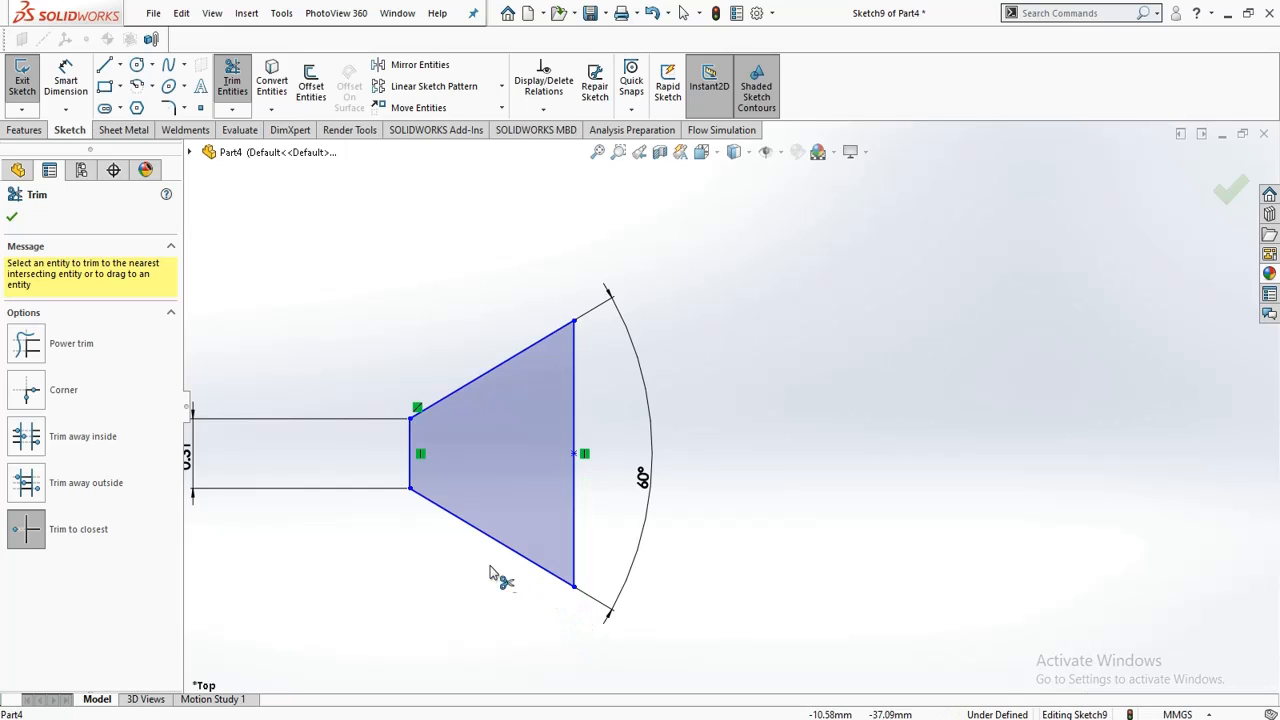
pyautogui.press('Escape')
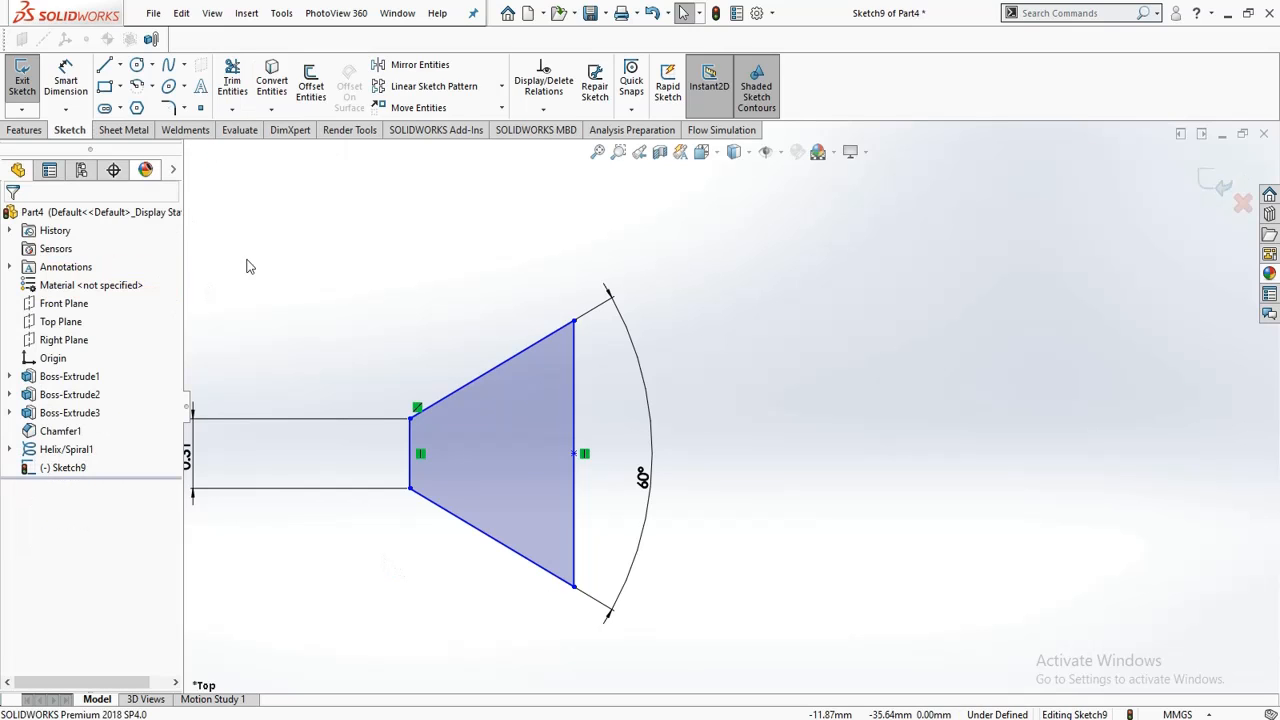
# Step: Dimension the trapezoid's horizontal width between the upper endpoints of the short and long vertical lines
pyautogui.click(66, 78)
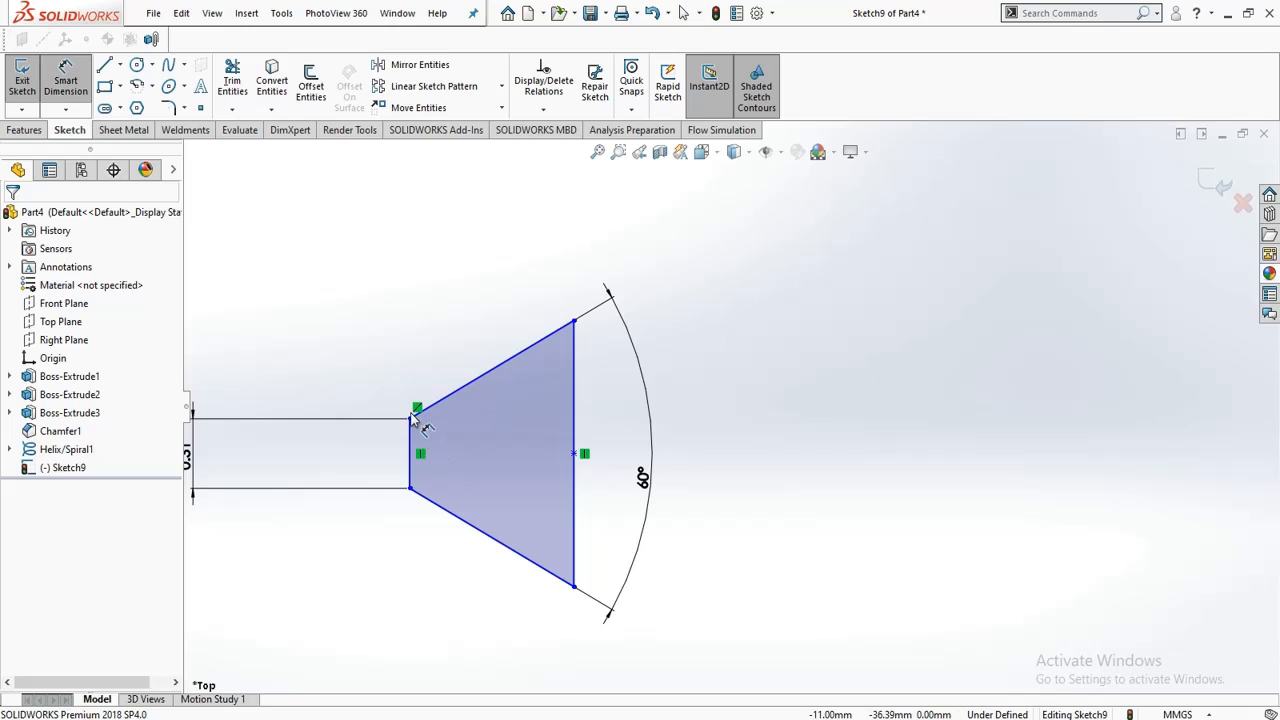
pyautogui.click(410, 419)
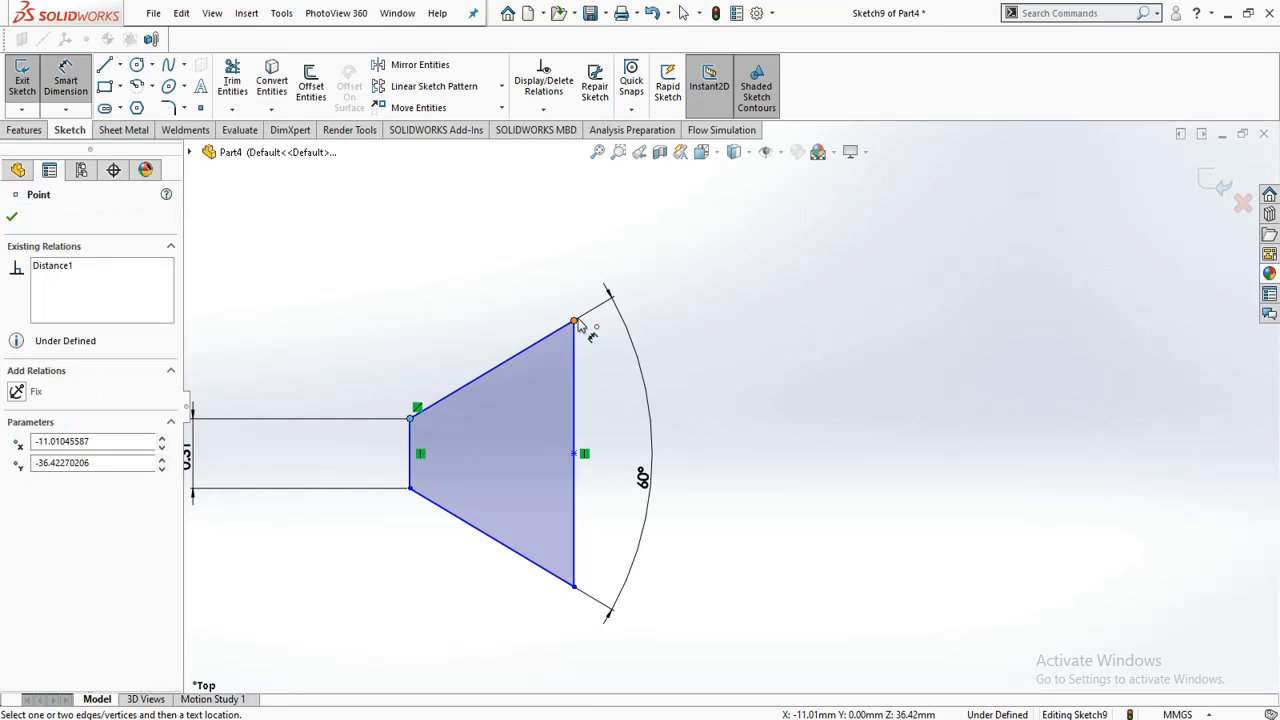
pyautogui.click(576, 322)
pyautogui.click(493, 260)
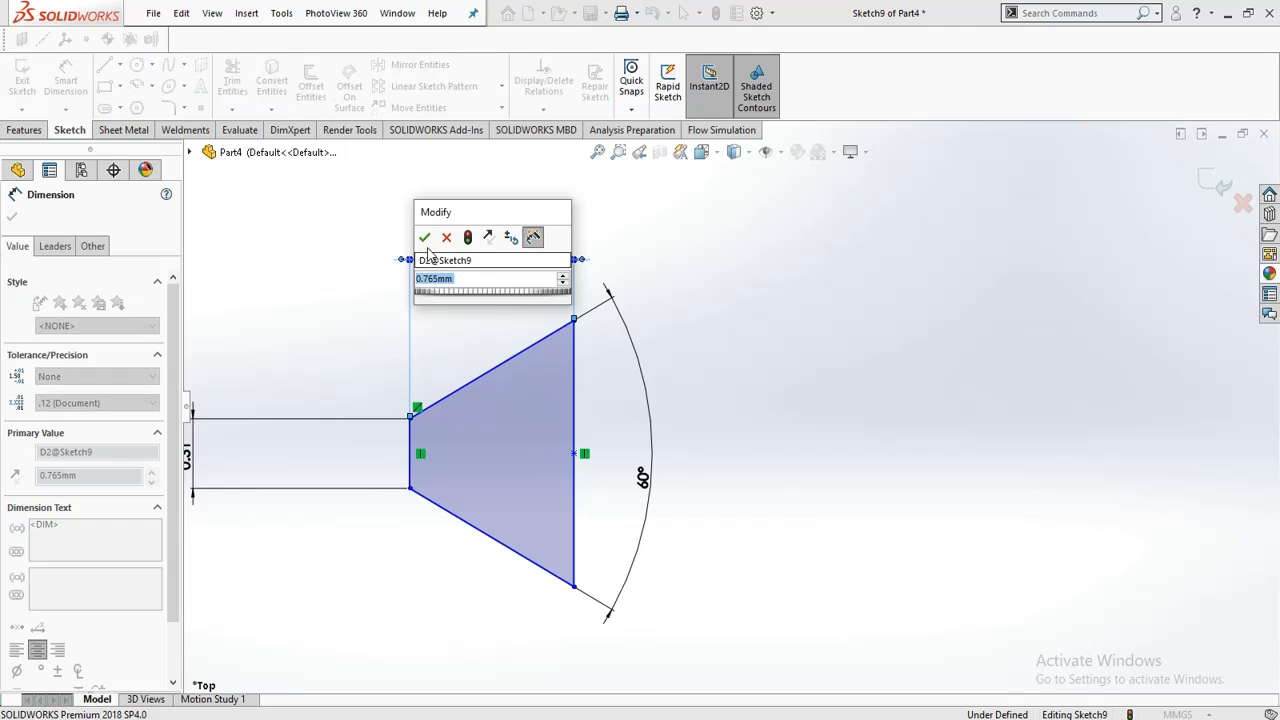
pyautogui.click(424, 238)
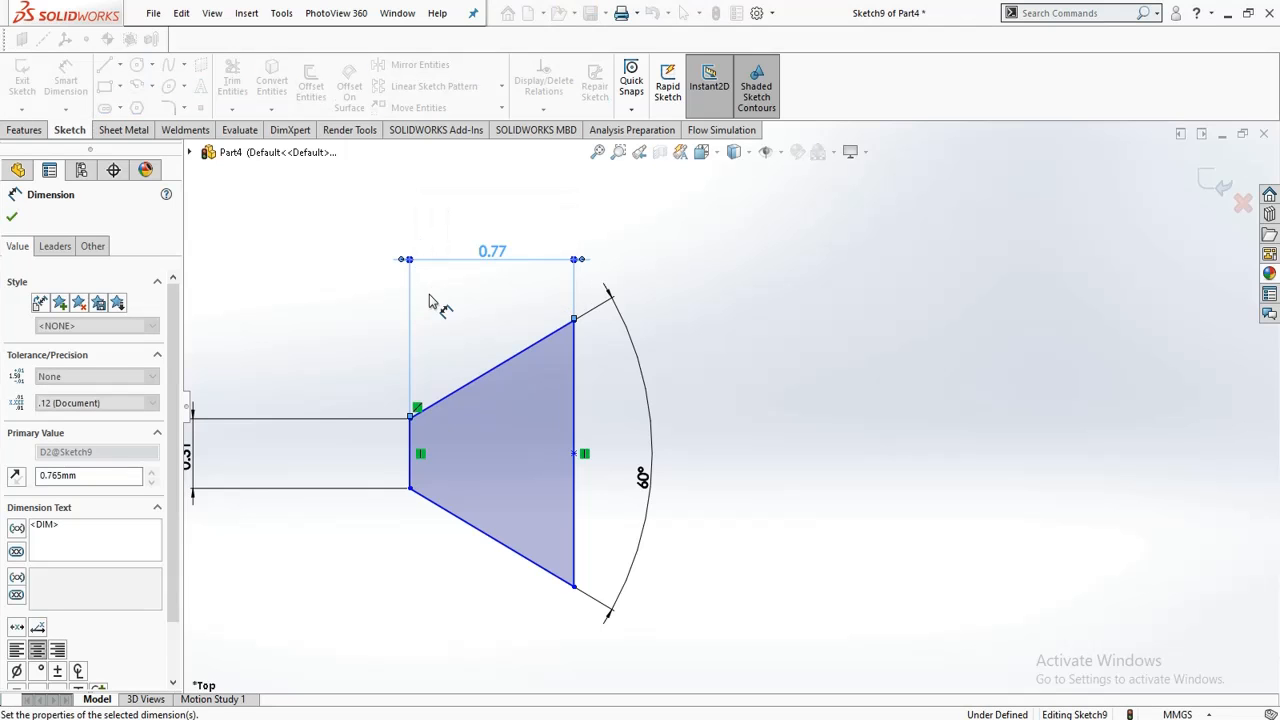
pyautogui.press('Escape')
pyautogui.press('Escape')
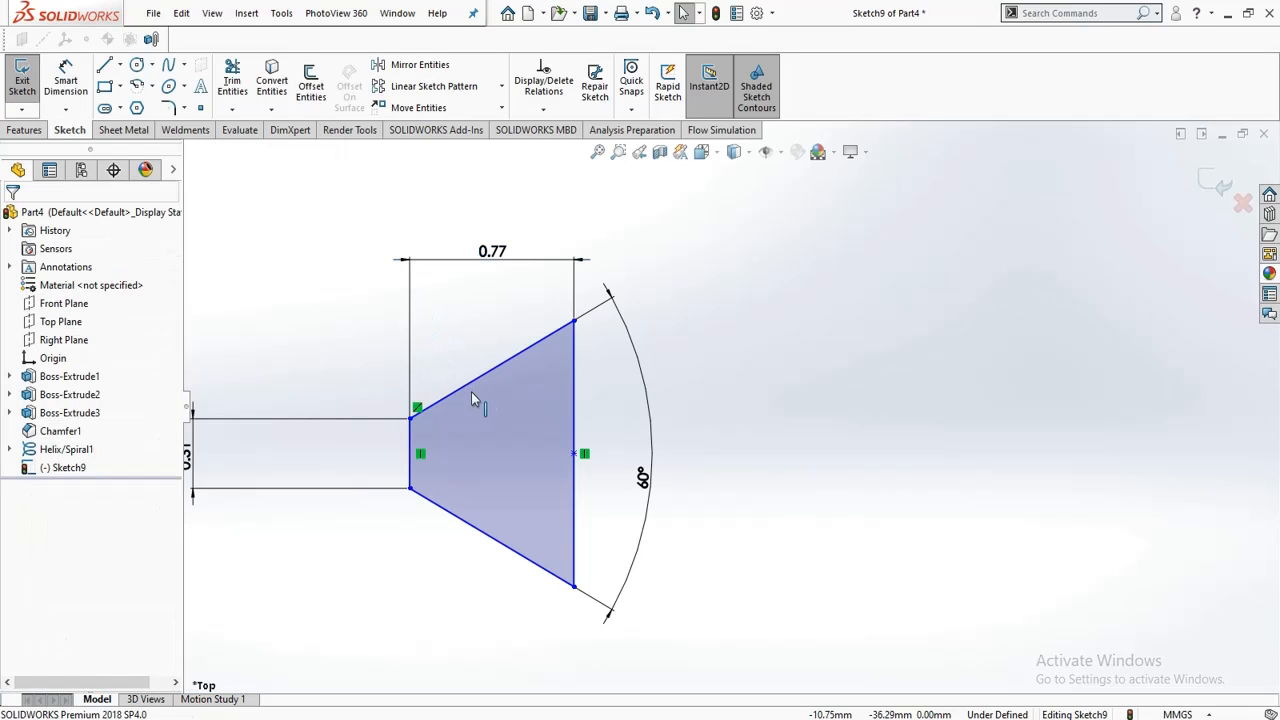
# Step: Add an Equal relation between the trapezoid's upper and lower sloped lines
pyautogui.click(482, 383)
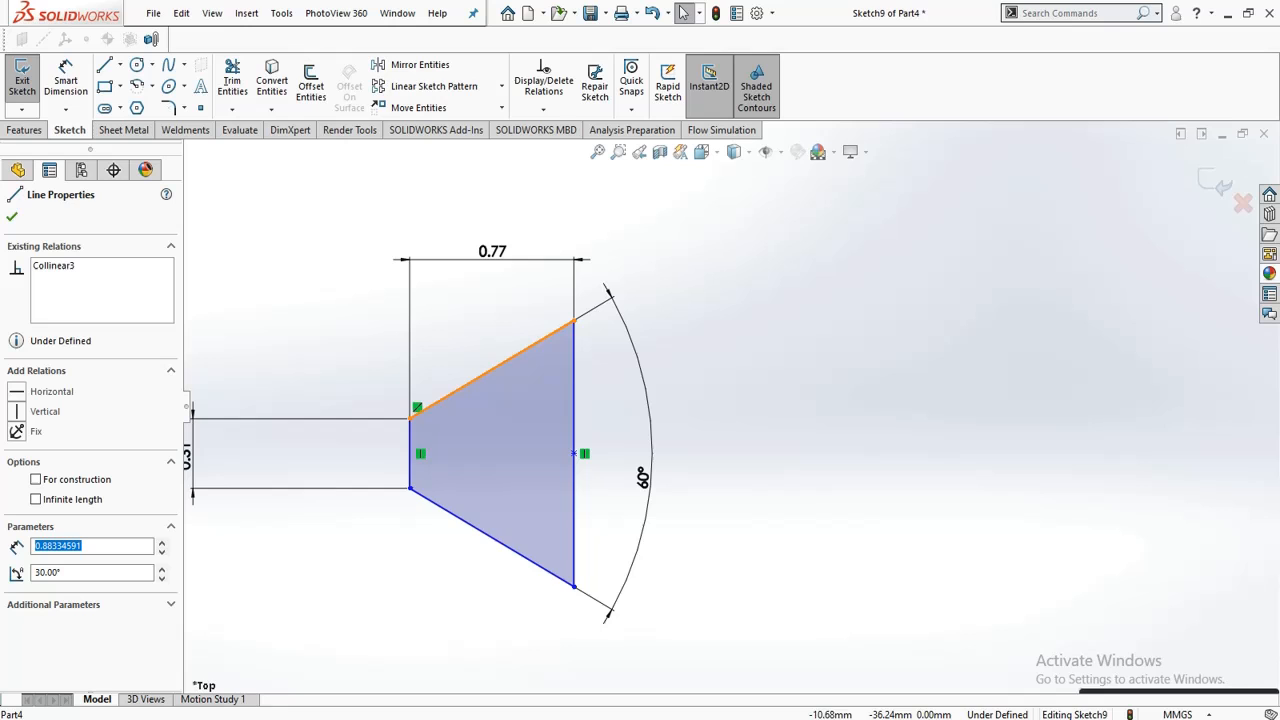
pyautogui.click(462, 521)
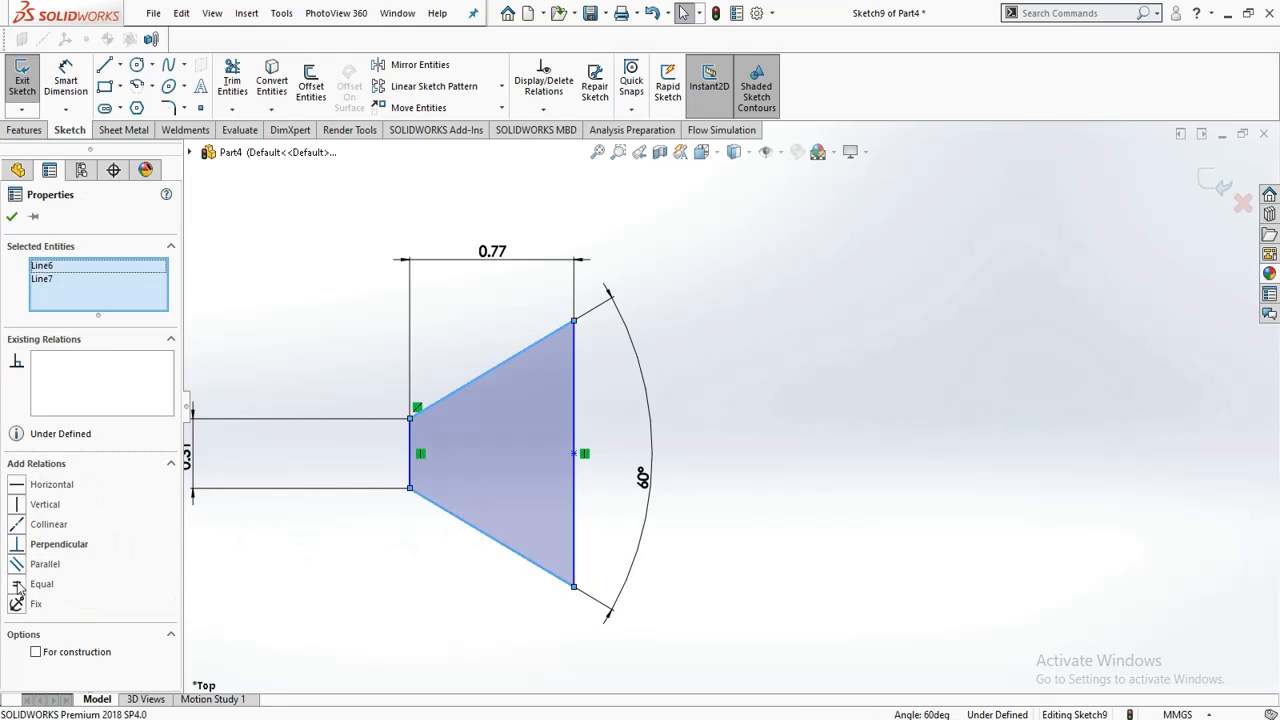
pyautogui.click(18, 584)
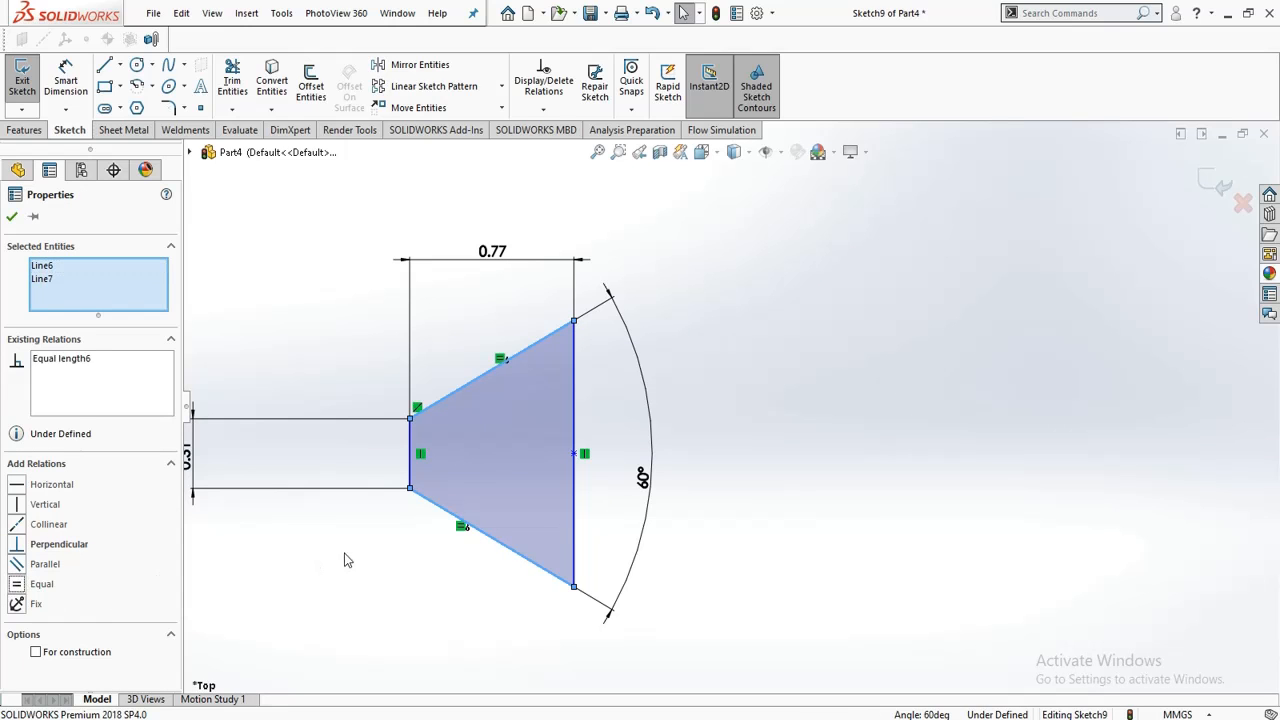
pyautogui.click(391, 560)
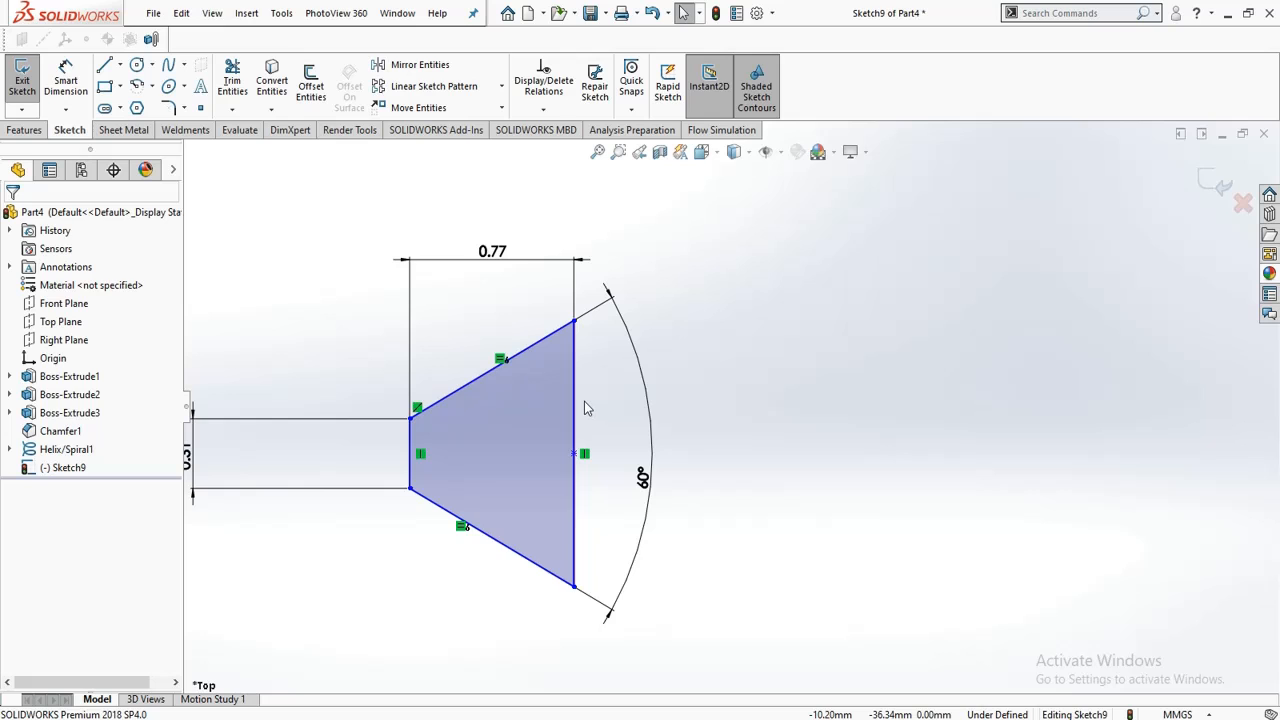
# Step: Try to add a length dimension to the trapezoid's long vertical line
pyautogui.click(65, 80)
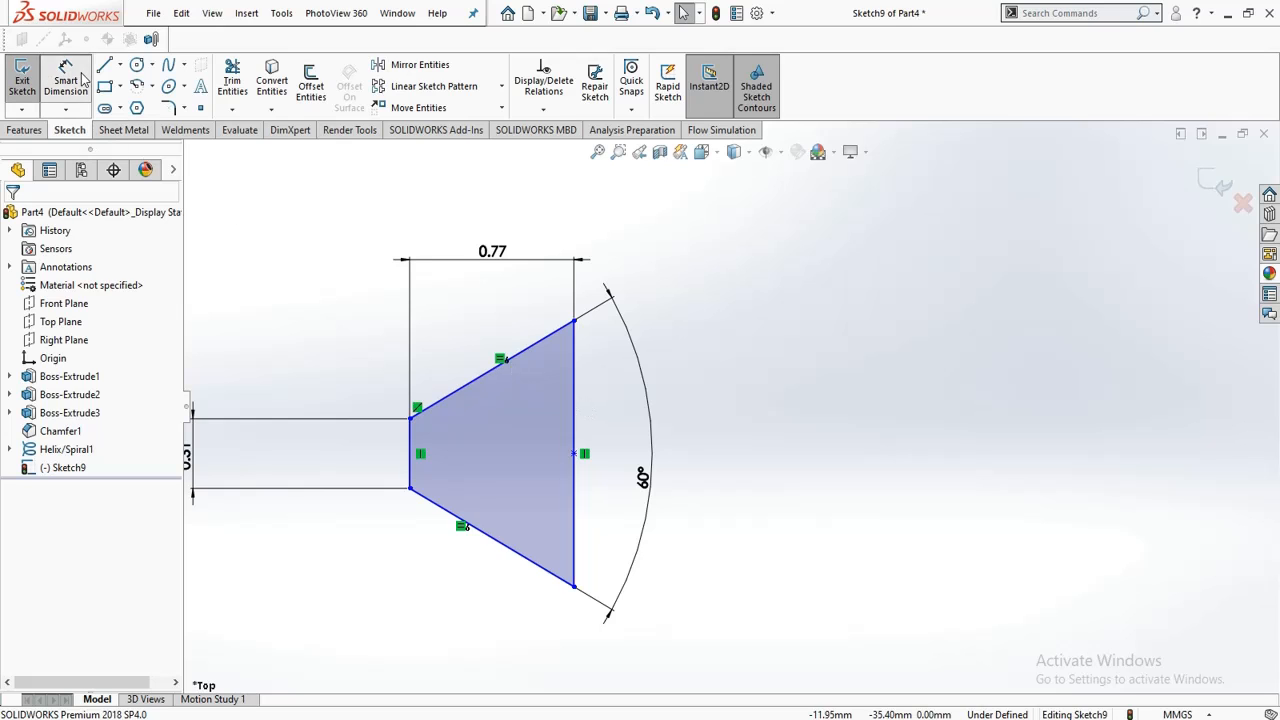
pyautogui.click(575, 385)
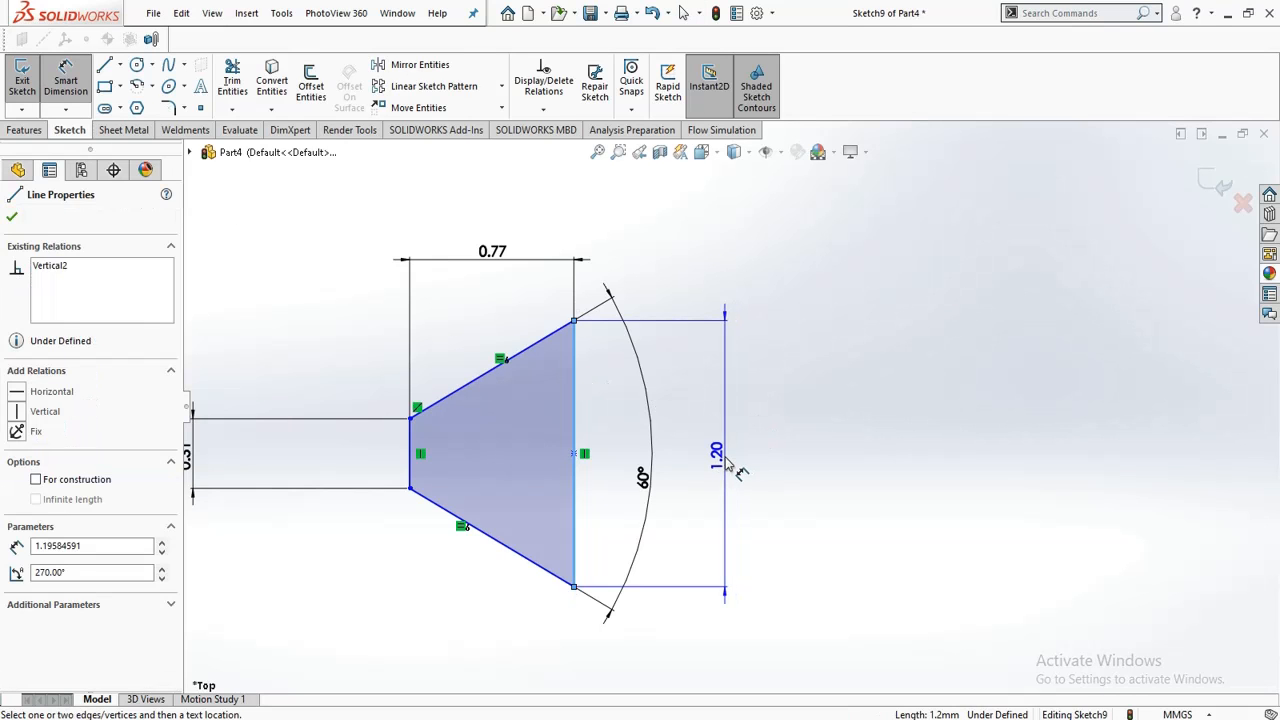
pyautogui.click(728, 466)
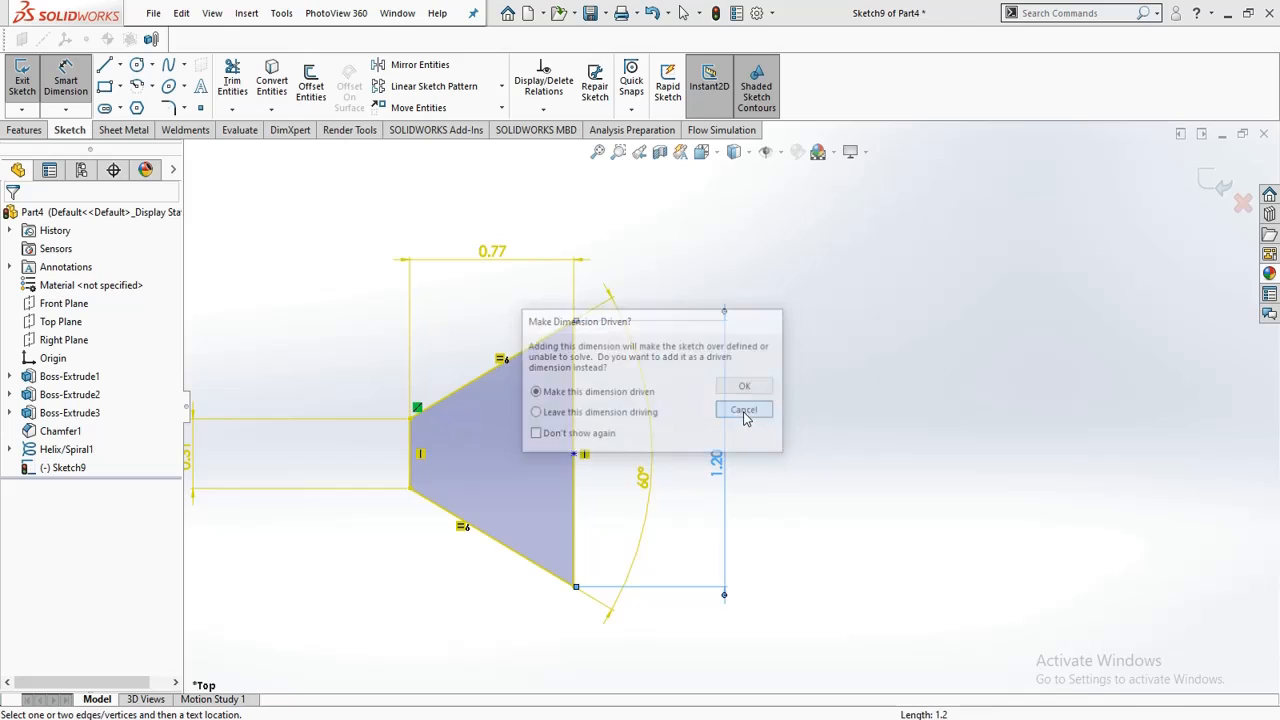
pyautogui.click(744, 410)
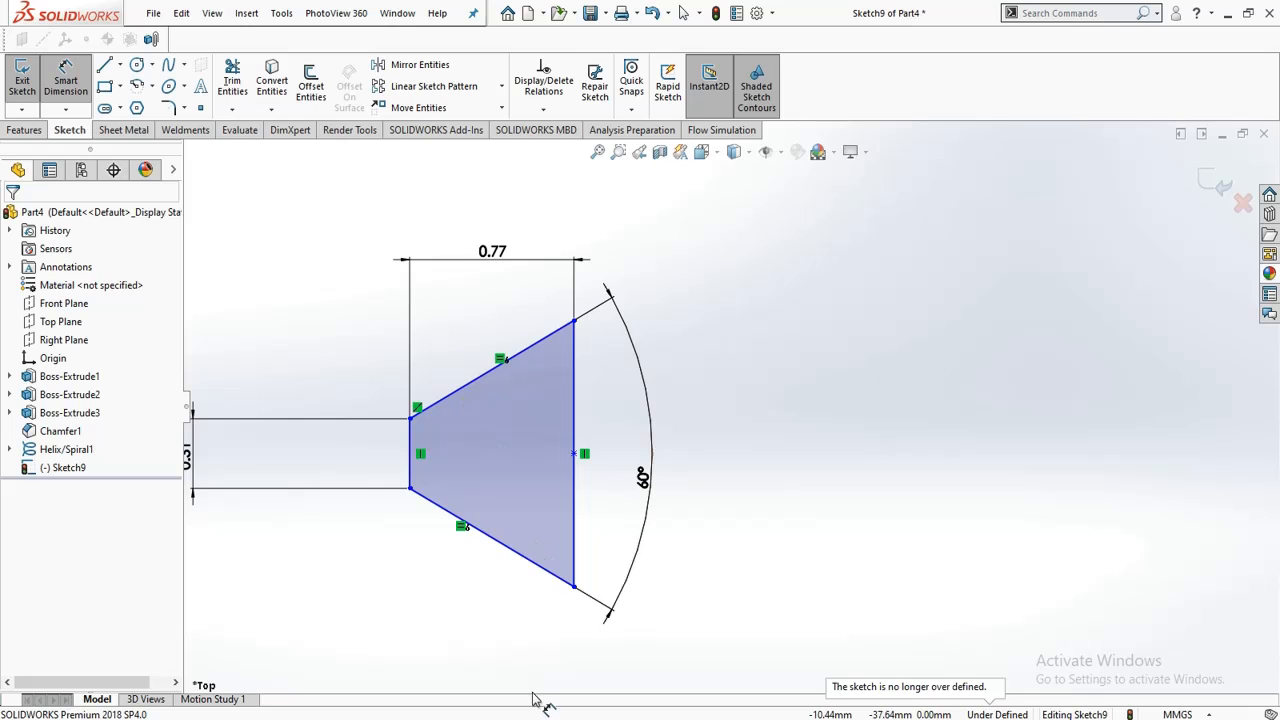
# Step: Add a Pierce relation between the upper endpoint of the trapezoid's long vertical line and the helix
pyautogui.press('z')
pyautogui.press('z')
pyautogui.press('z')
pyautogui.press('z')
pyautogui.scroll(-3, 900, 400)
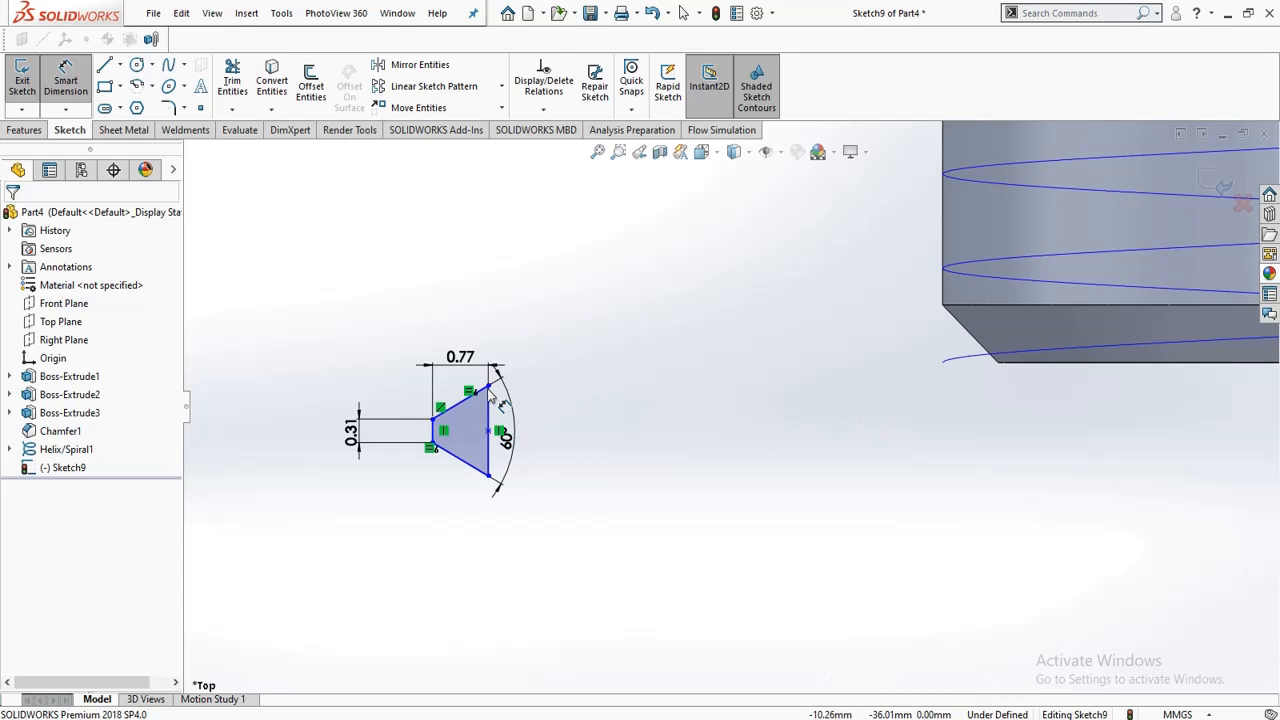
pyautogui.press('Escape')
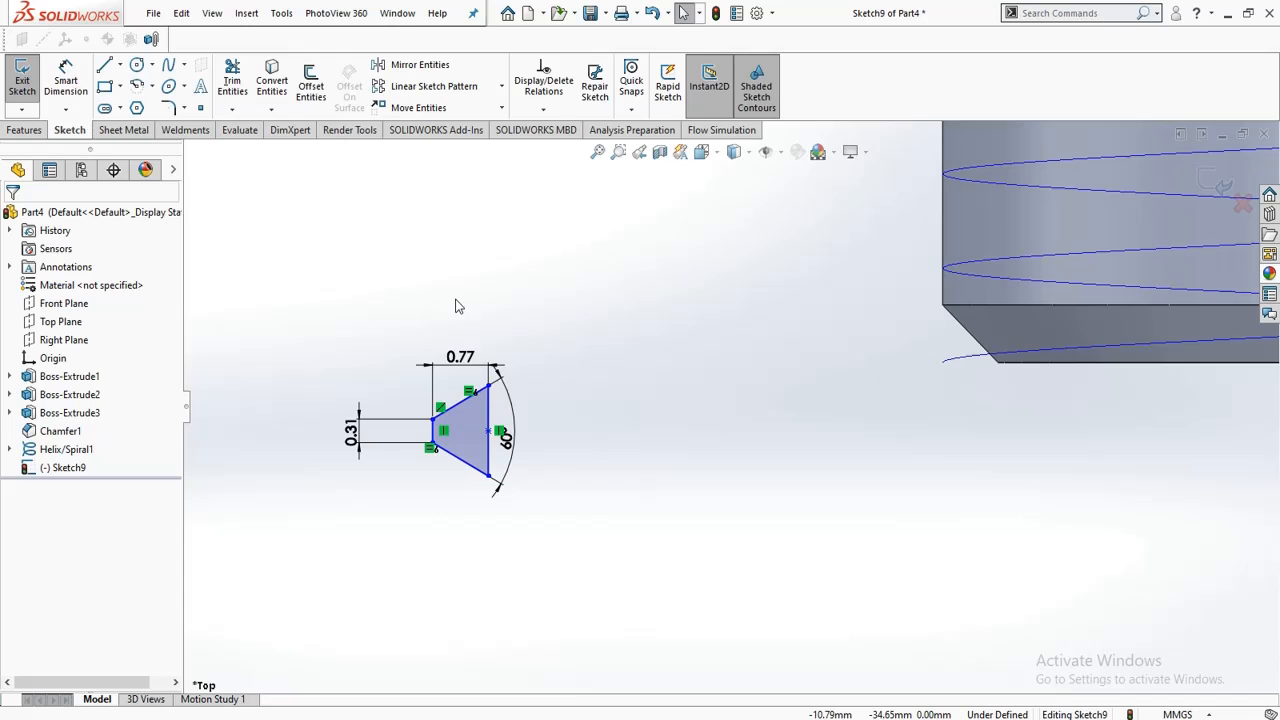
pyautogui.click(489, 386)
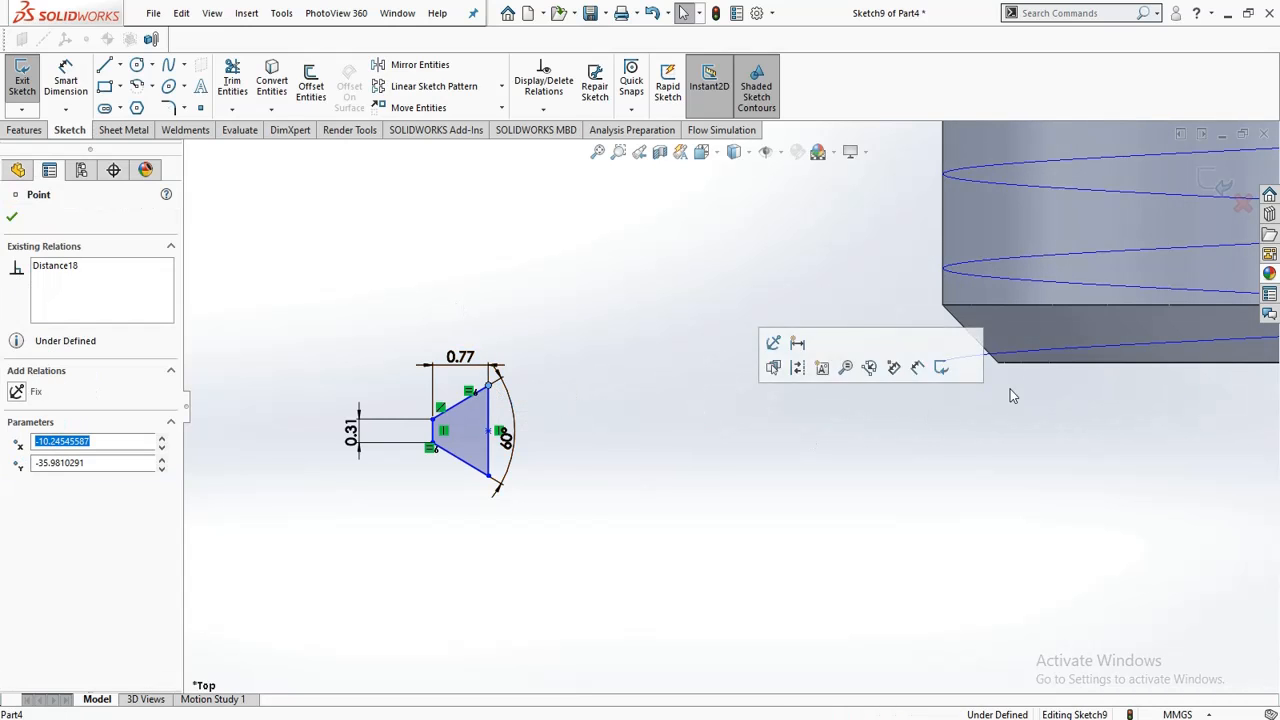
pyautogui.keyDown('ctrl'); pyautogui.click(1053, 355); pyautogui.keyUp('ctrl')
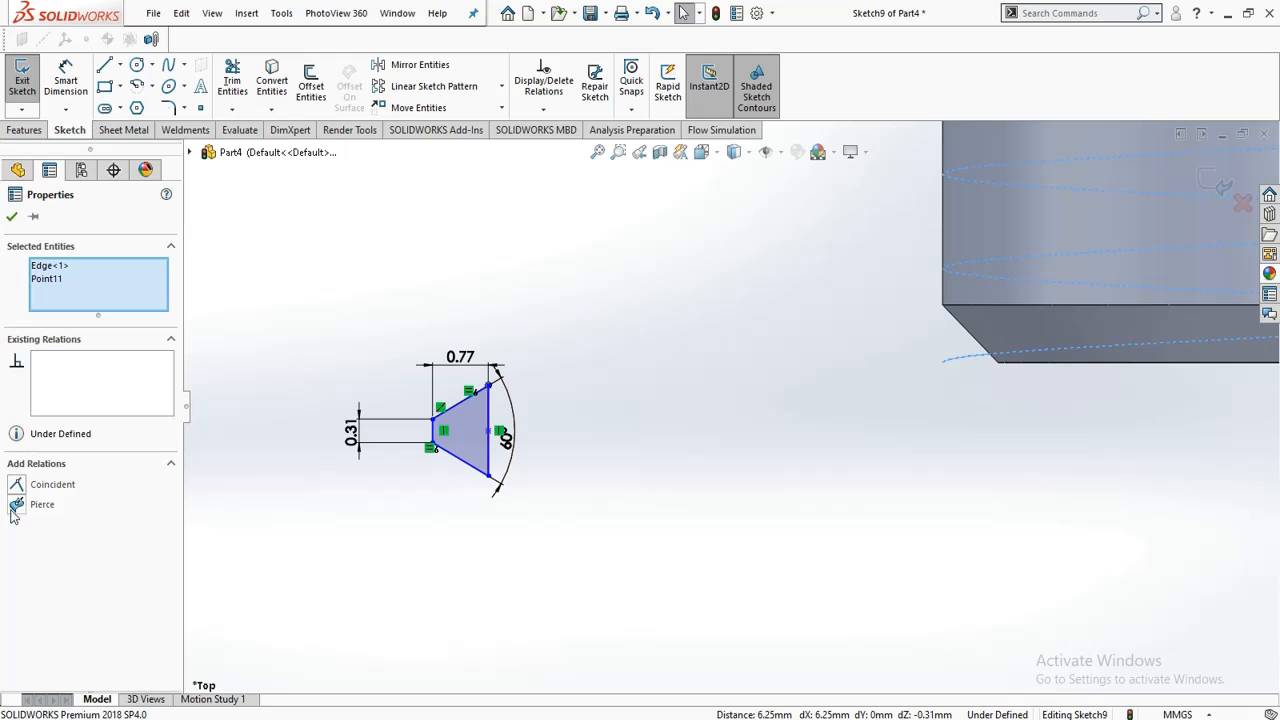
# Step: Check the profile's position against the helix at the bolt's end and exit the sketch
pyautogui.scroll(4, 690, 514)
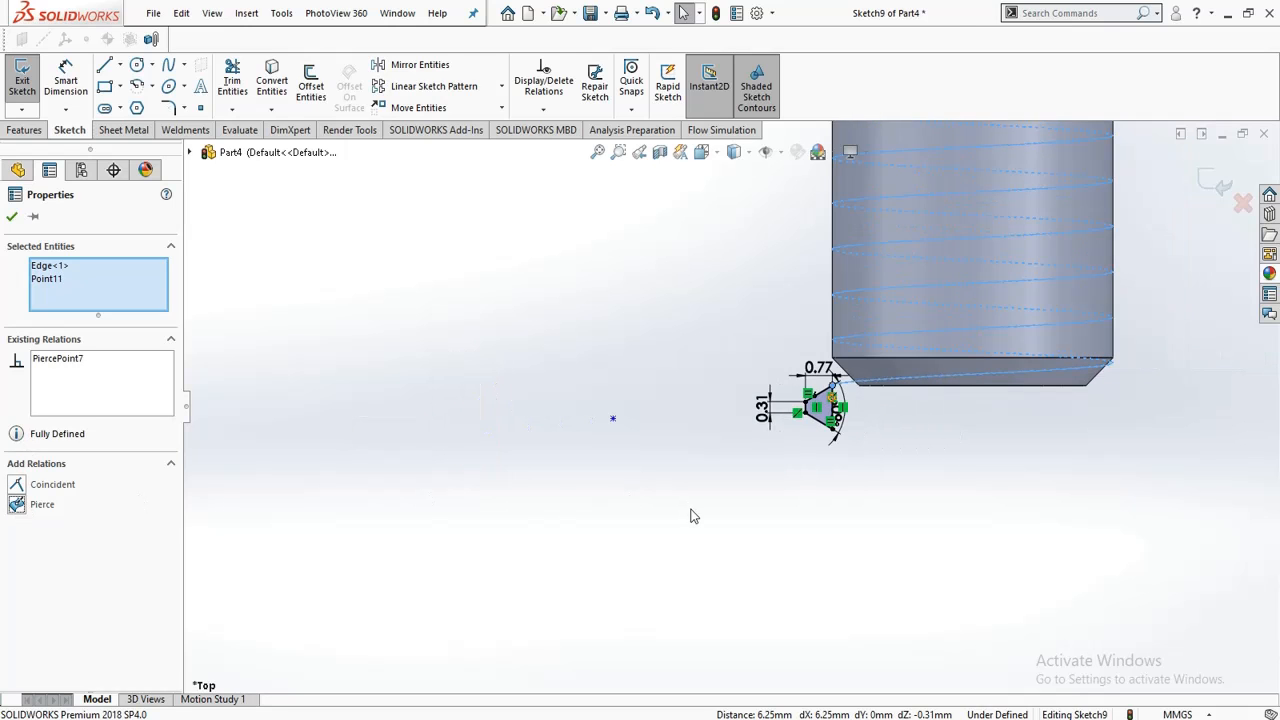
pyautogui.moveTo(690, 514); pyautogui.dragTo(1119, 451, button='middle')
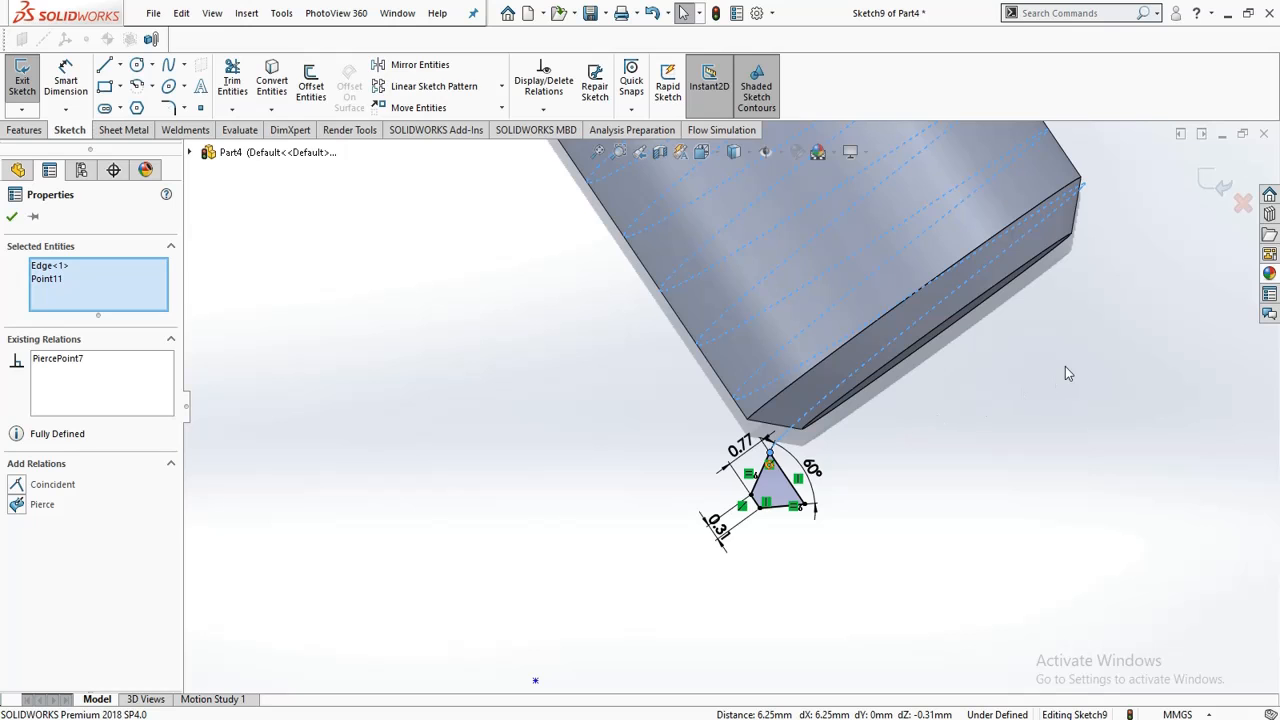
pyautogui.moveTo(1058, 372)
pyautogui.mouseDown(button='middle')
pyautogui.moveTo(951, 397)
pyautogui.moveTo(1000, 429)
pyautogui.moveTo(1011, 450)
pyautogui.moveTo(995, 473)
pyautogui.mouseUp(button='middle')
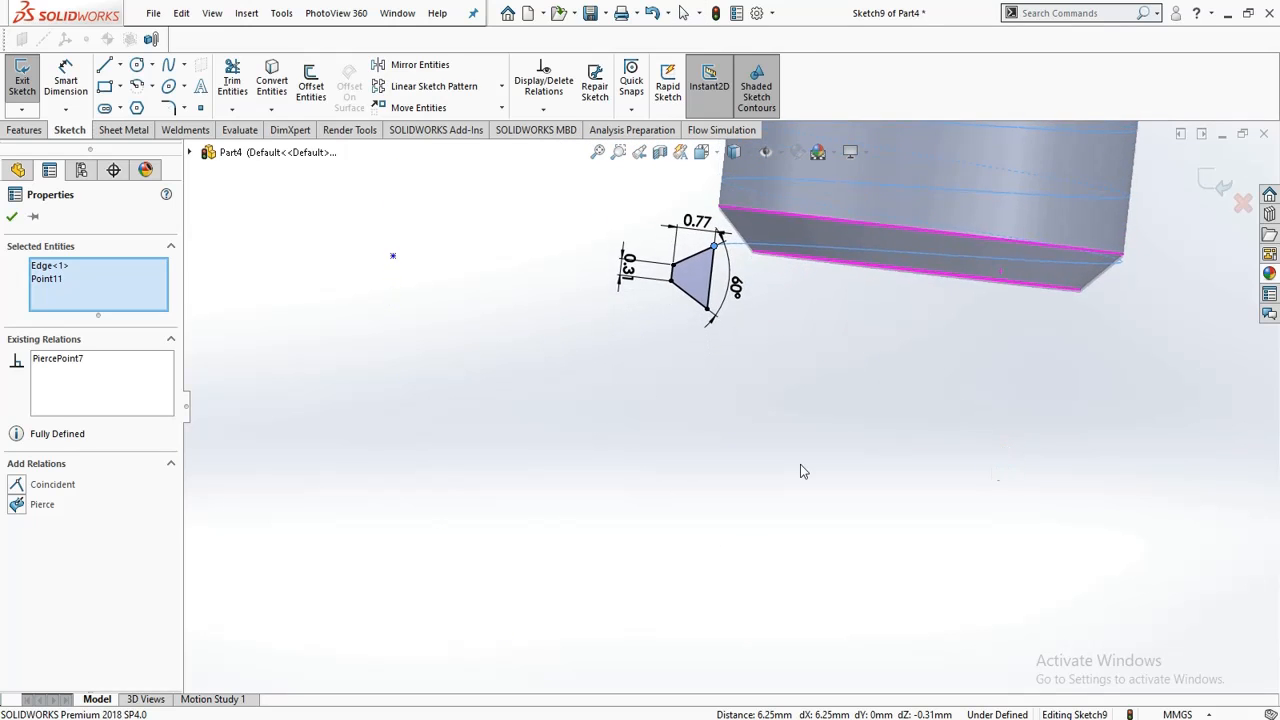
pyautogui.scroll(5, 800, 464)
pyautogui.scroll(-1, 779, 332)
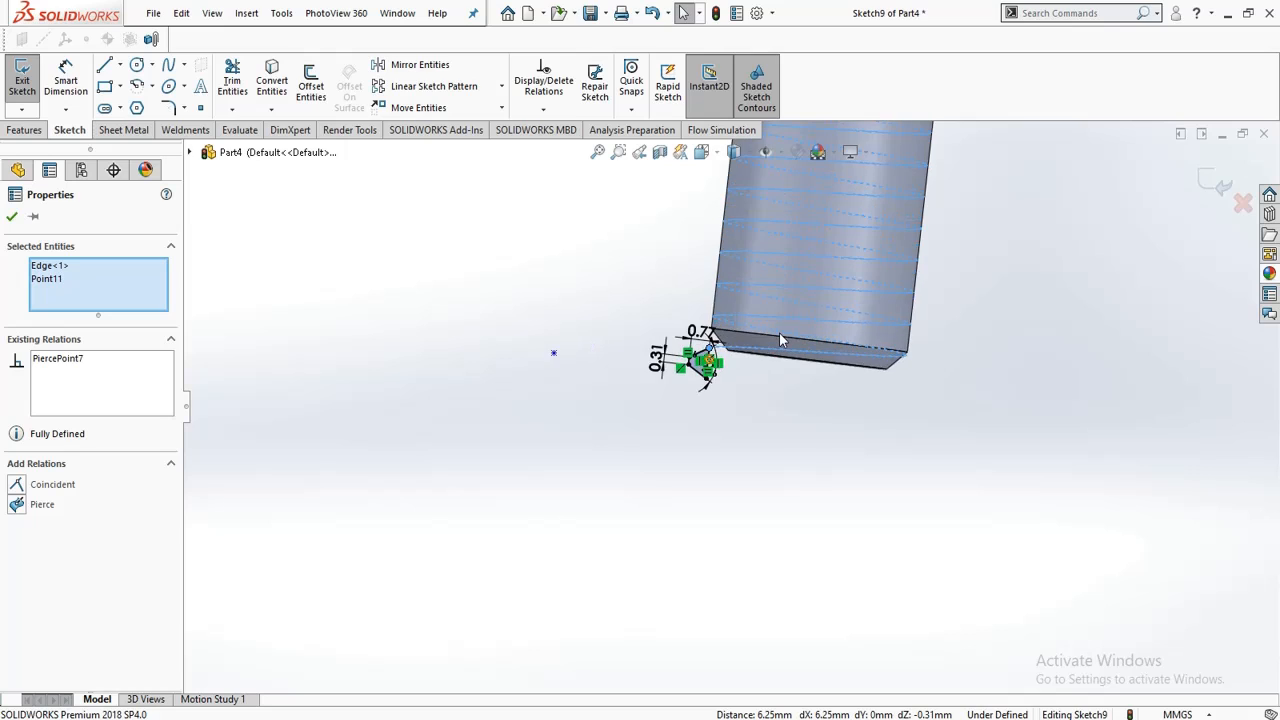
pyautogui.scroll(-1, 750, 340)
pyautogui.scroll(-1, 745, 340)
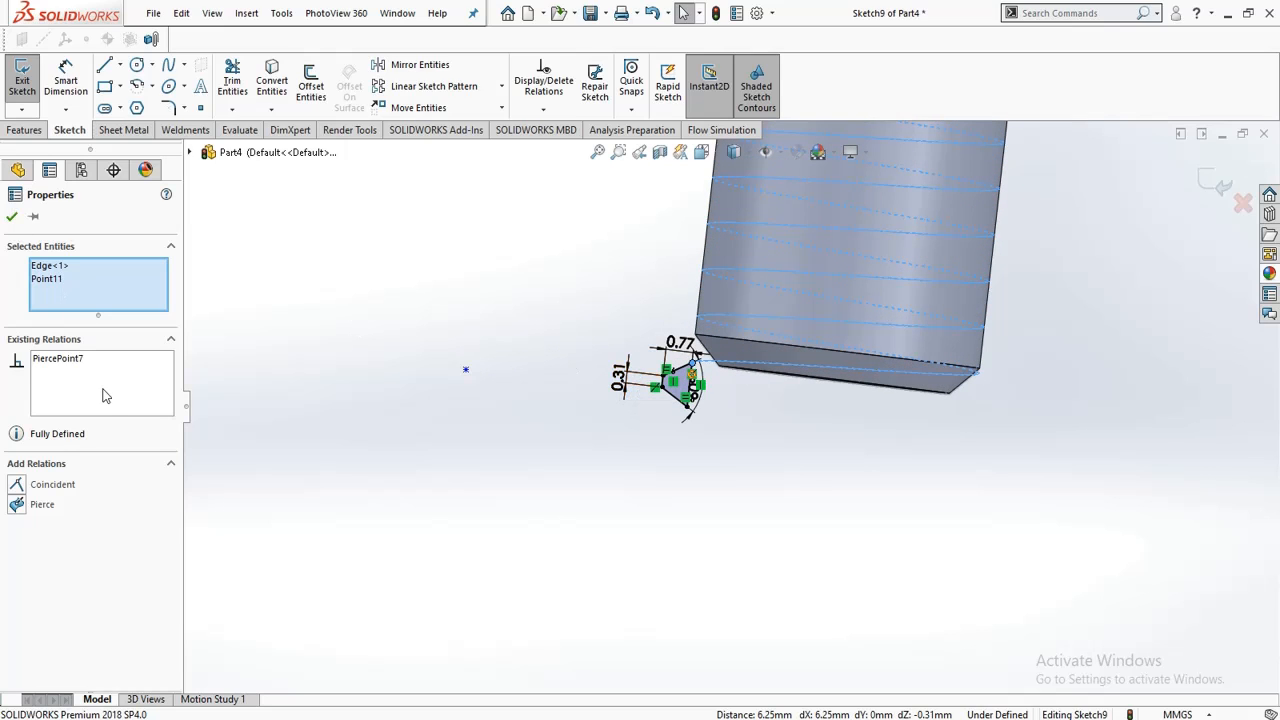
pyautogui.click(18, 87)
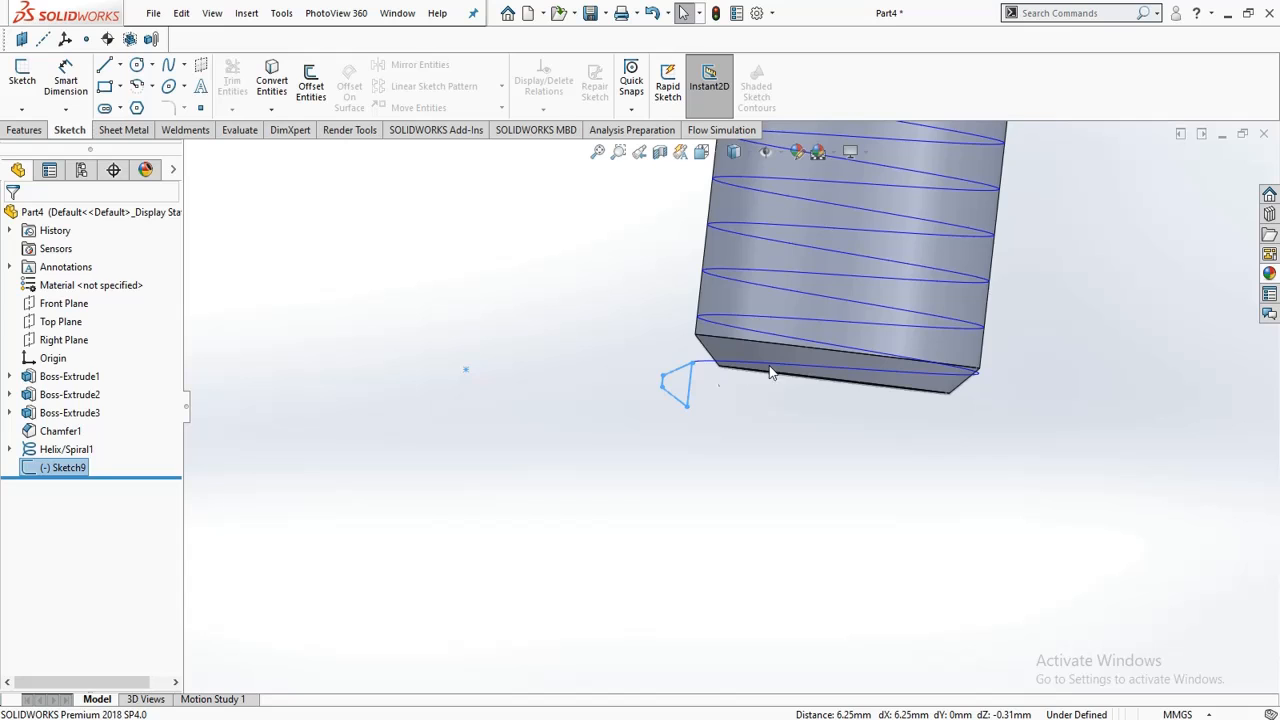
# Step: Try a swept cut using the trapezoid sketch as profile and the helix as path
pyautogui.moveTo(1081, 360); pyautogui.dragTo(1078, 370, button='middle')
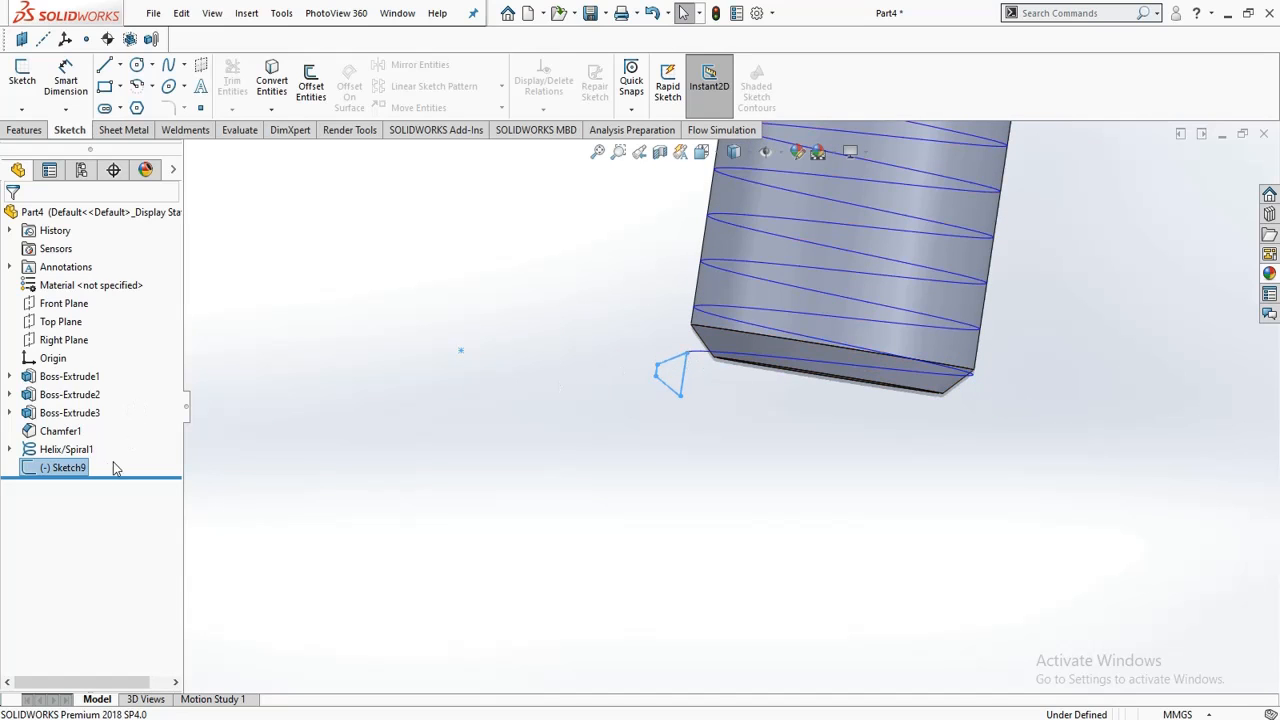
pyautogui.click(40, 131)
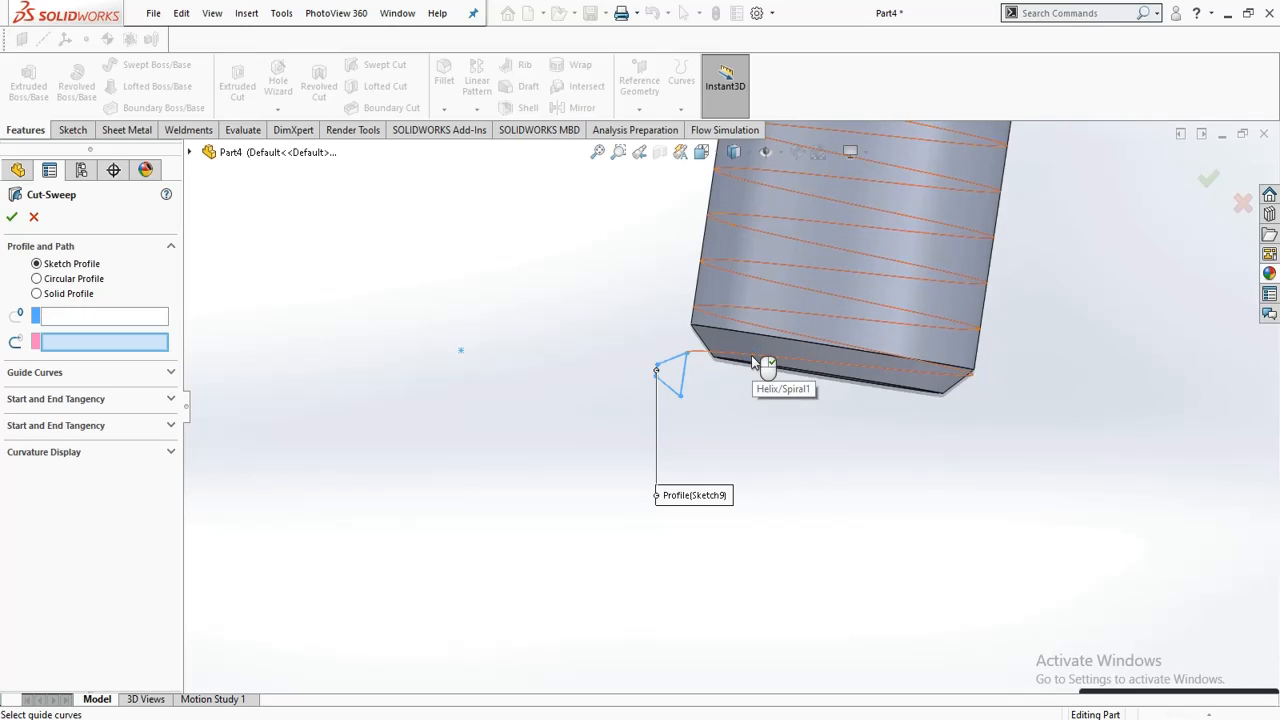
pyautogui.click(762, 361)
pyautogui.moveTo(580, 534); pyautogui.dragTo(606, 568, button='middle')
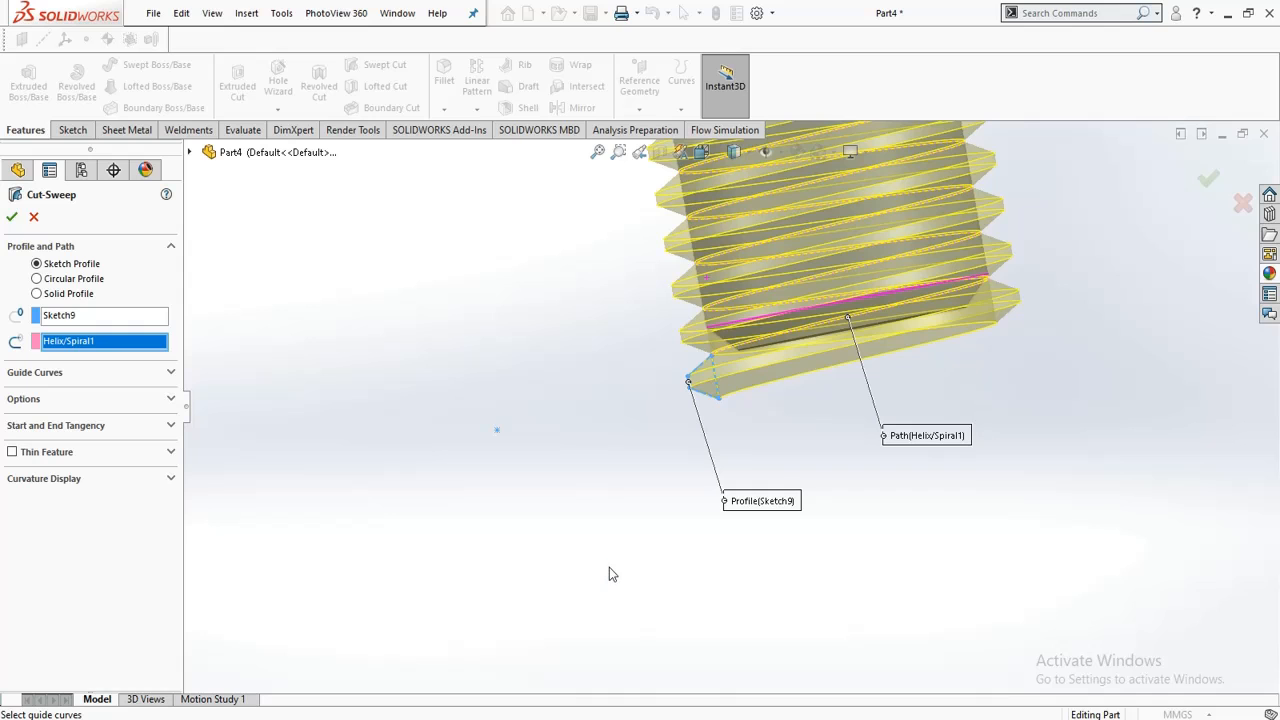
pyautogui.scroll(-6, 836, 213)
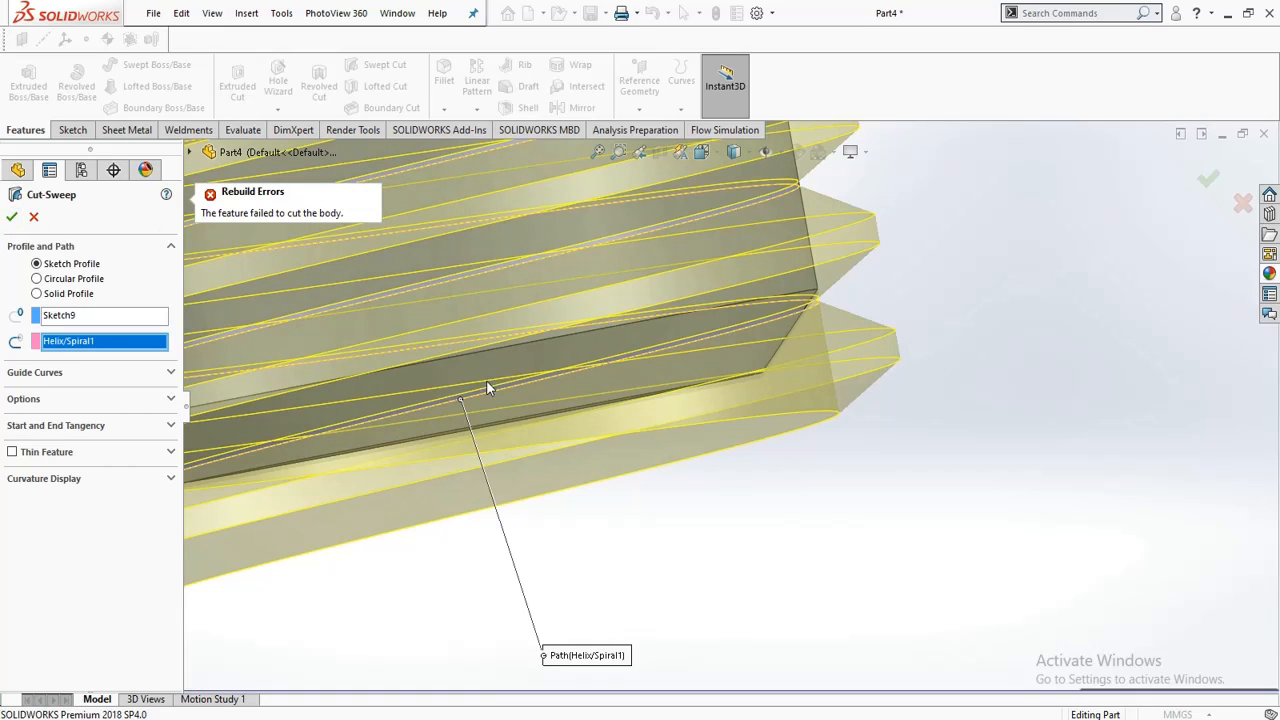
pyautogui.scroll(2, 504, 394)
pyautogui.scroll(2, 504, 394)
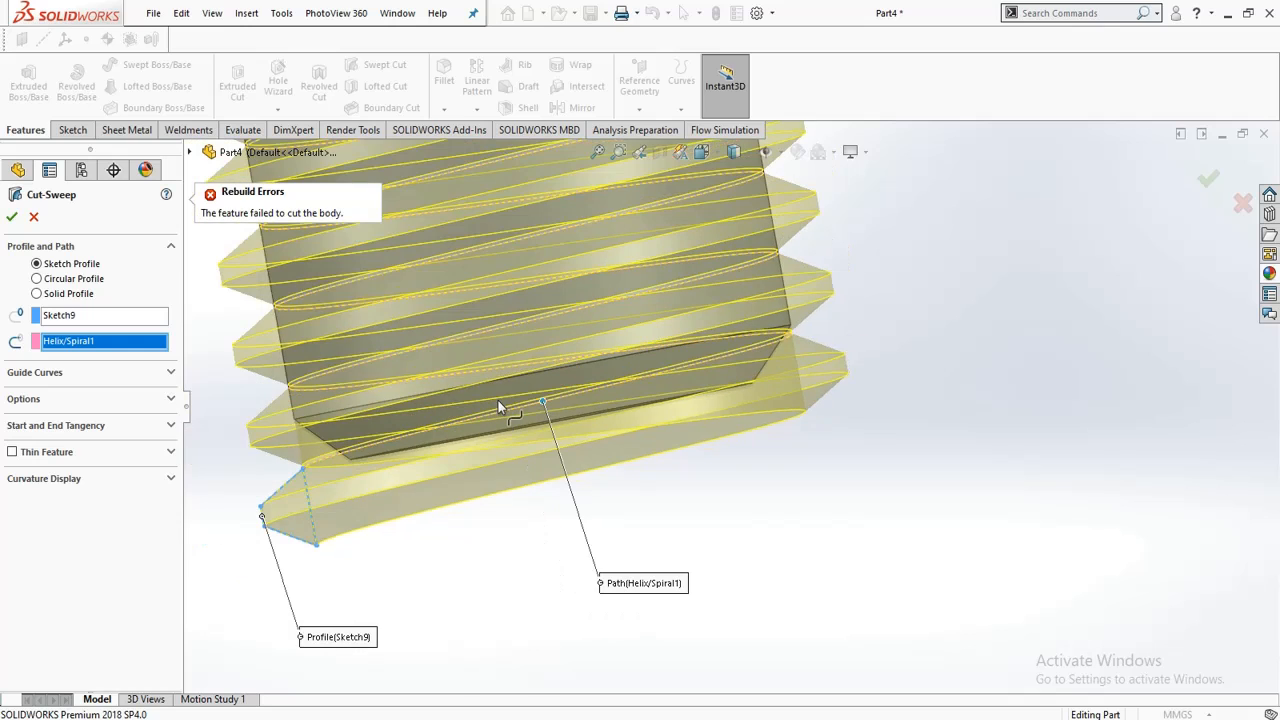
pyautogui.click(33, 216)
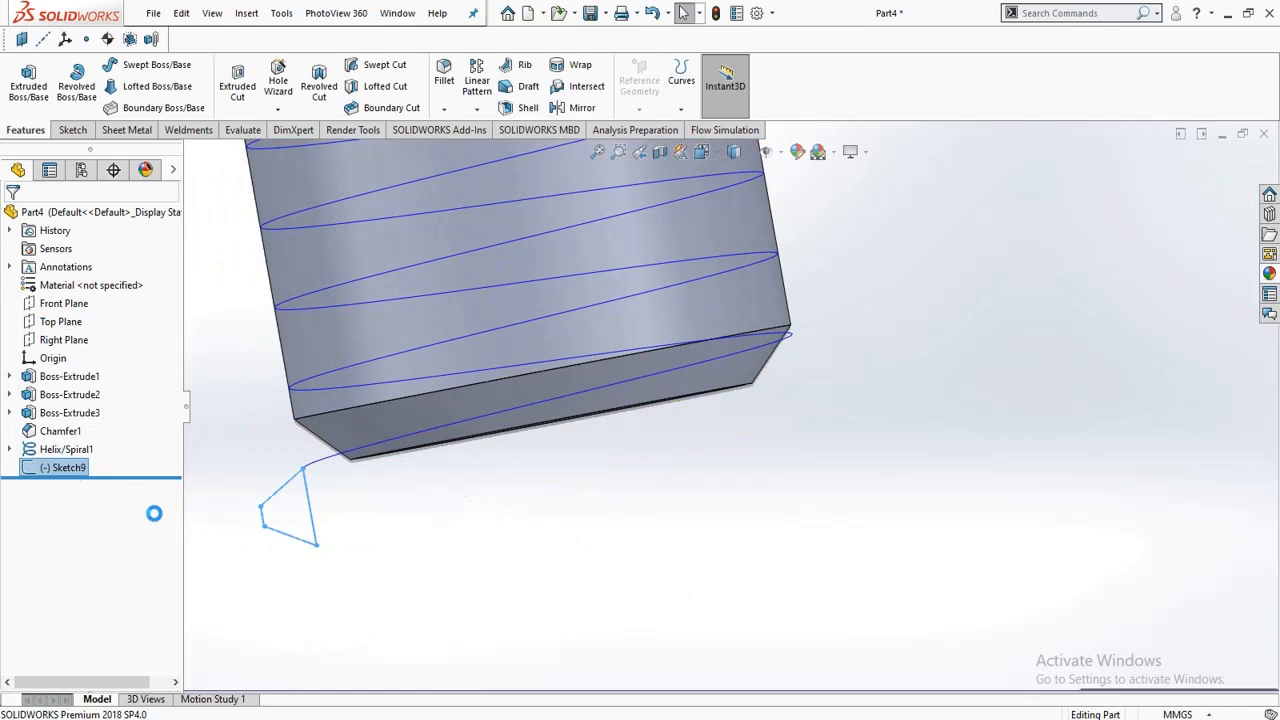
# Step: Reopen the trapezoid profile sketch for editing and delete the Pierce relation at its upper endpoint on the long vertical line
pyautogui.click(60, 469)
pyautogui.click(60, 468)
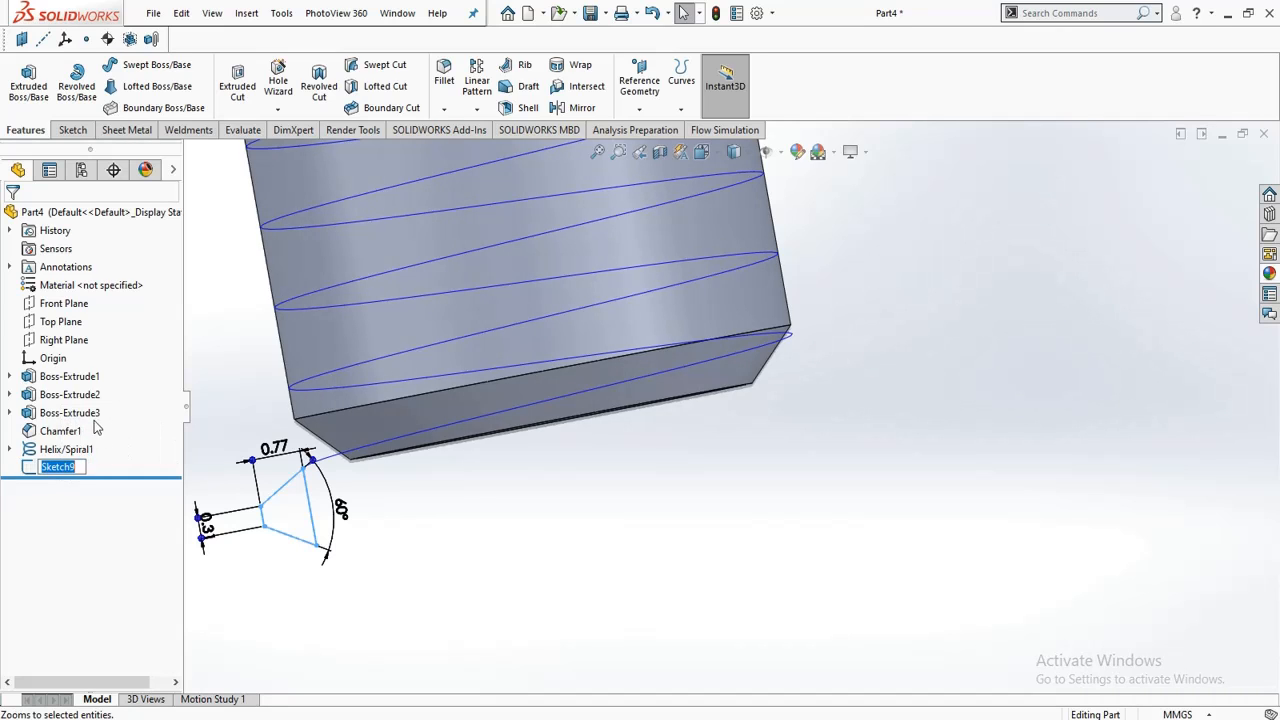
pyautogui.click(27, 468)
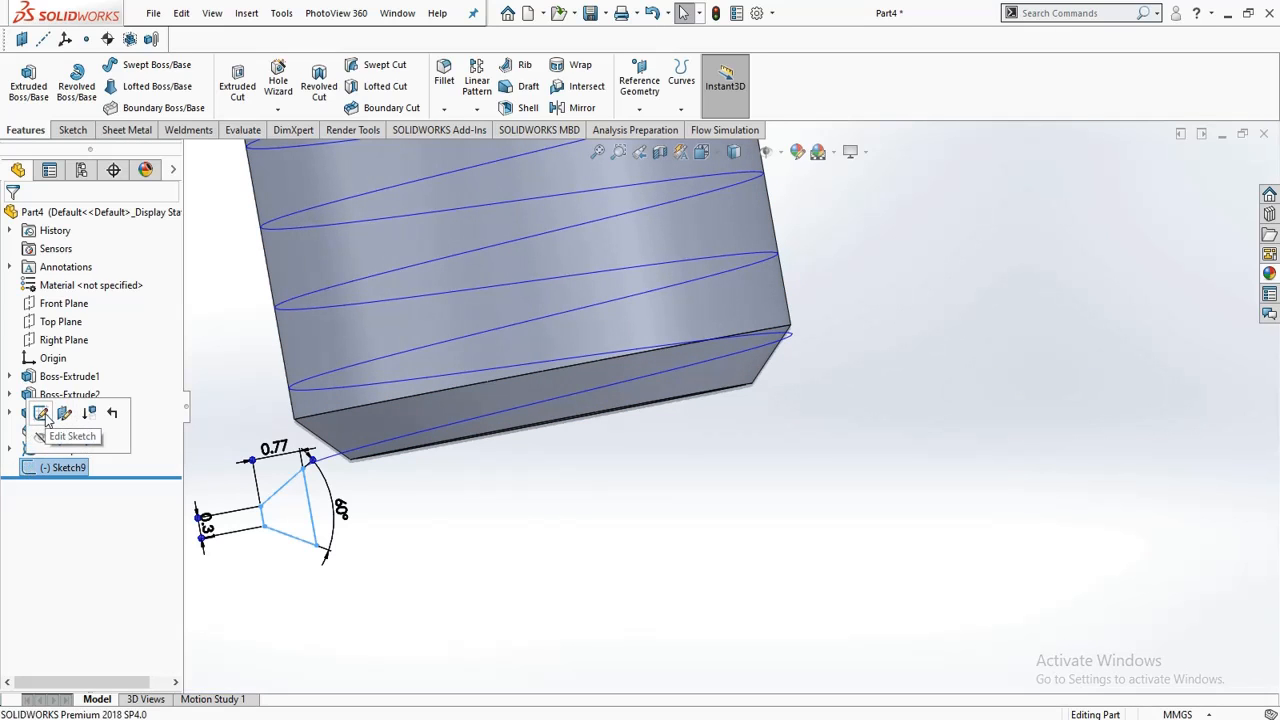
pyautogui.click(42, 414)
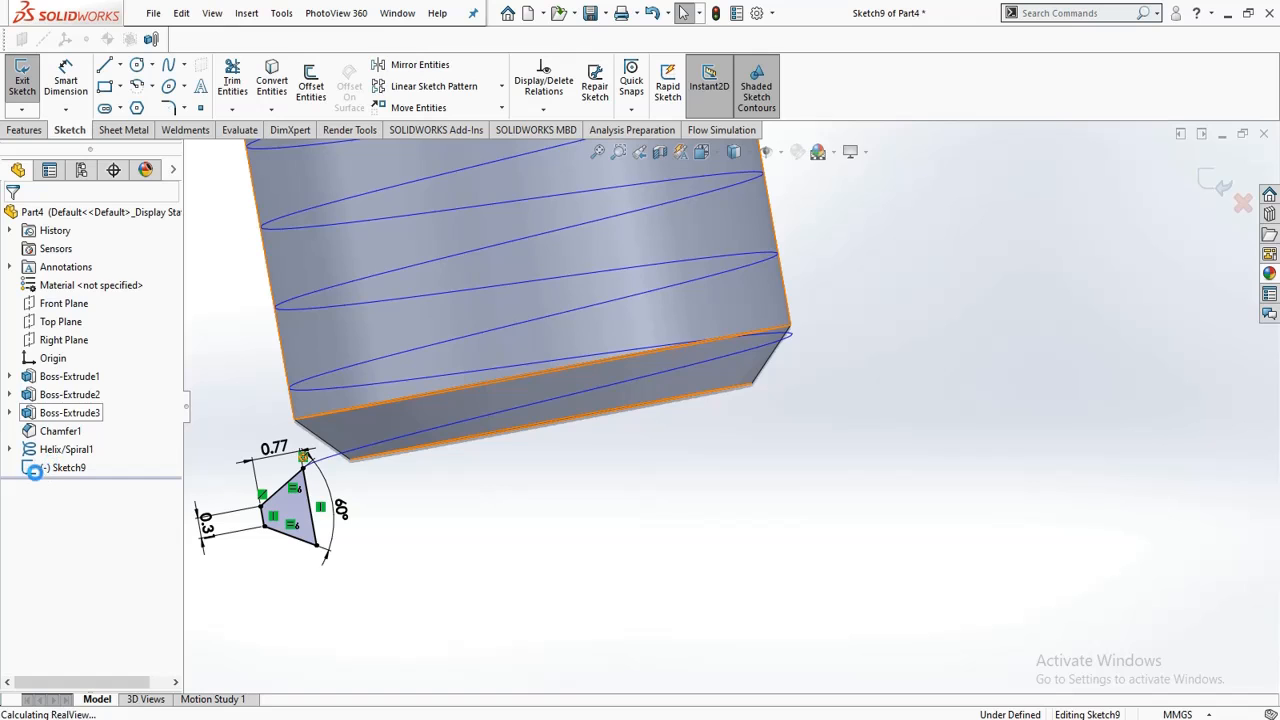
pyautogui.click(52, 467)
pyautogui.hotkey('ctrl', '8')
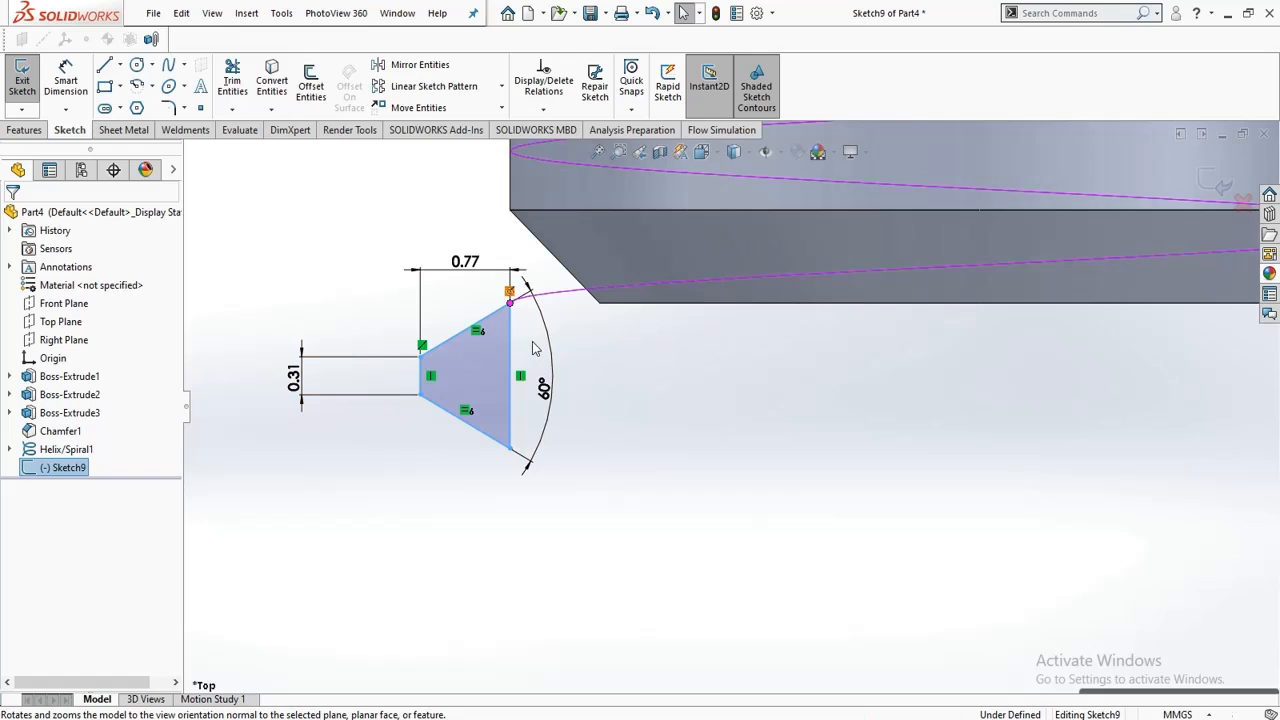
pyautogui.click(540, 355)
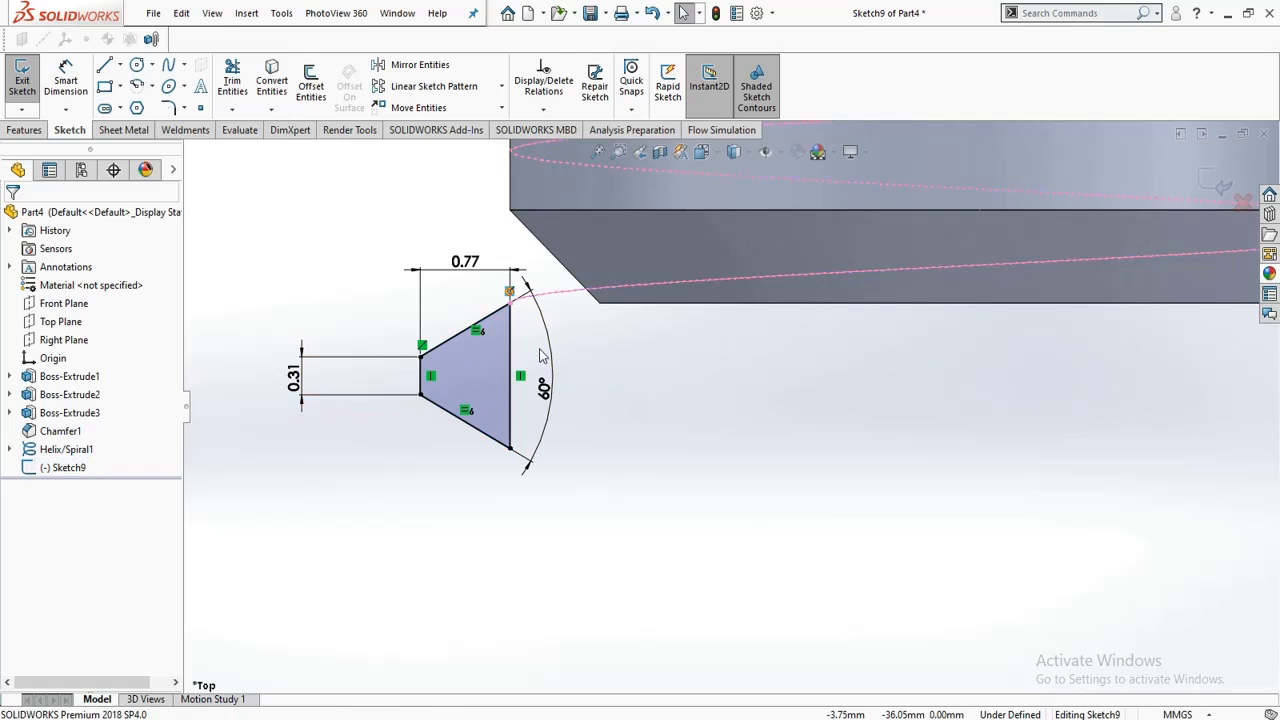
# Step: Pierce the upper endpoint of the trapezoid's long vertical line to the helix one turn above its start and exit the sketch
pyautogui.click(513, 305)
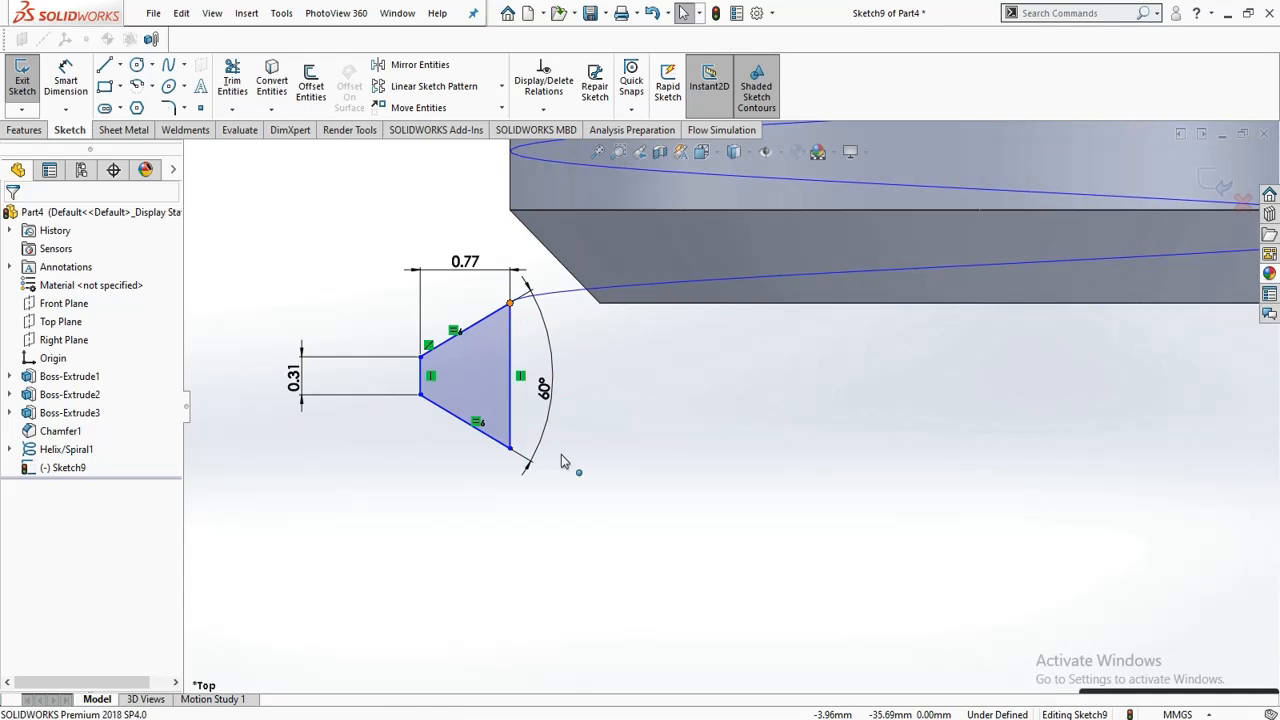
pyautogui.scroll(3, 561, 454)
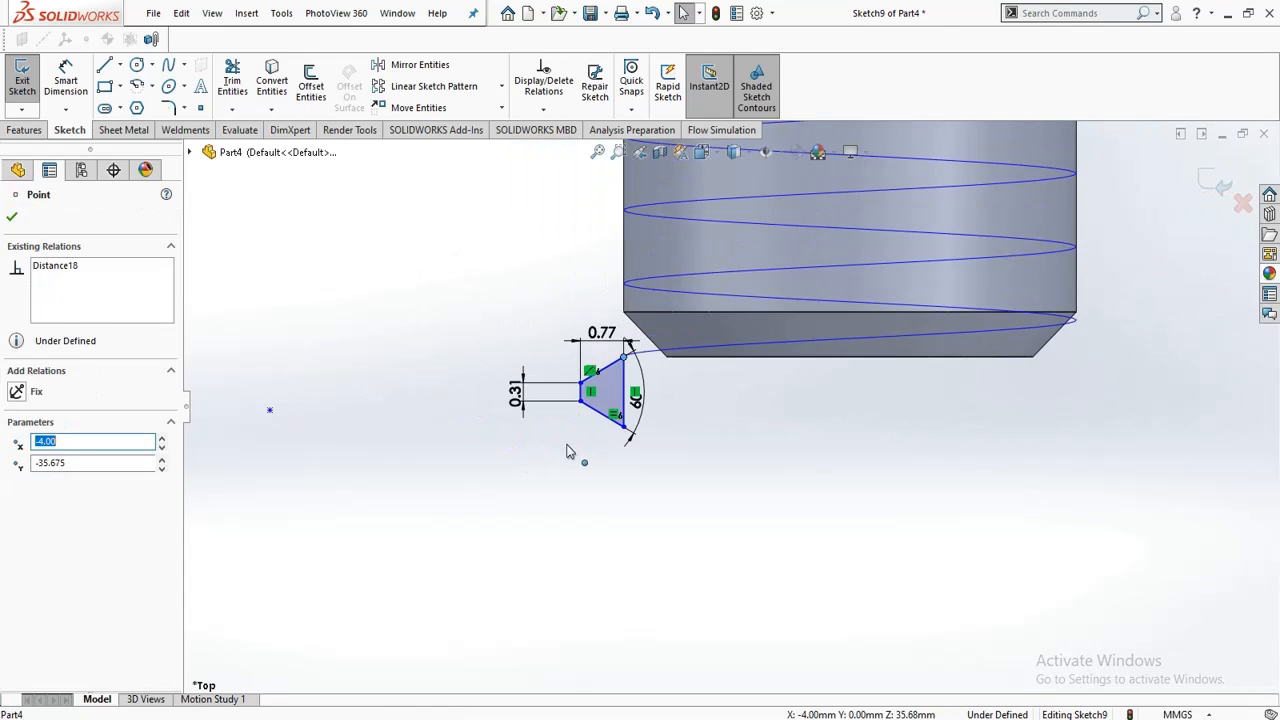
pyautogui.keyDown('ctrl'); pyautogui.click(656, 287); pyautogui.keyUp('ctrl')
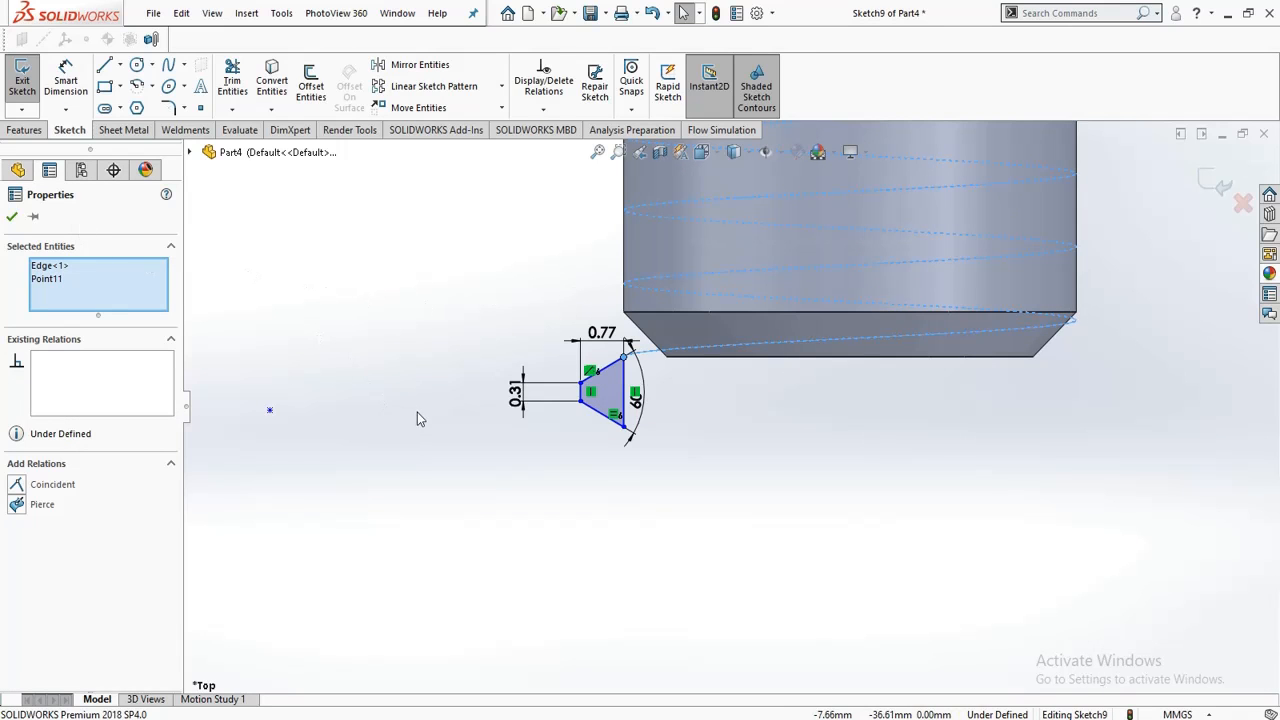
pyautogui.click(18, 505)
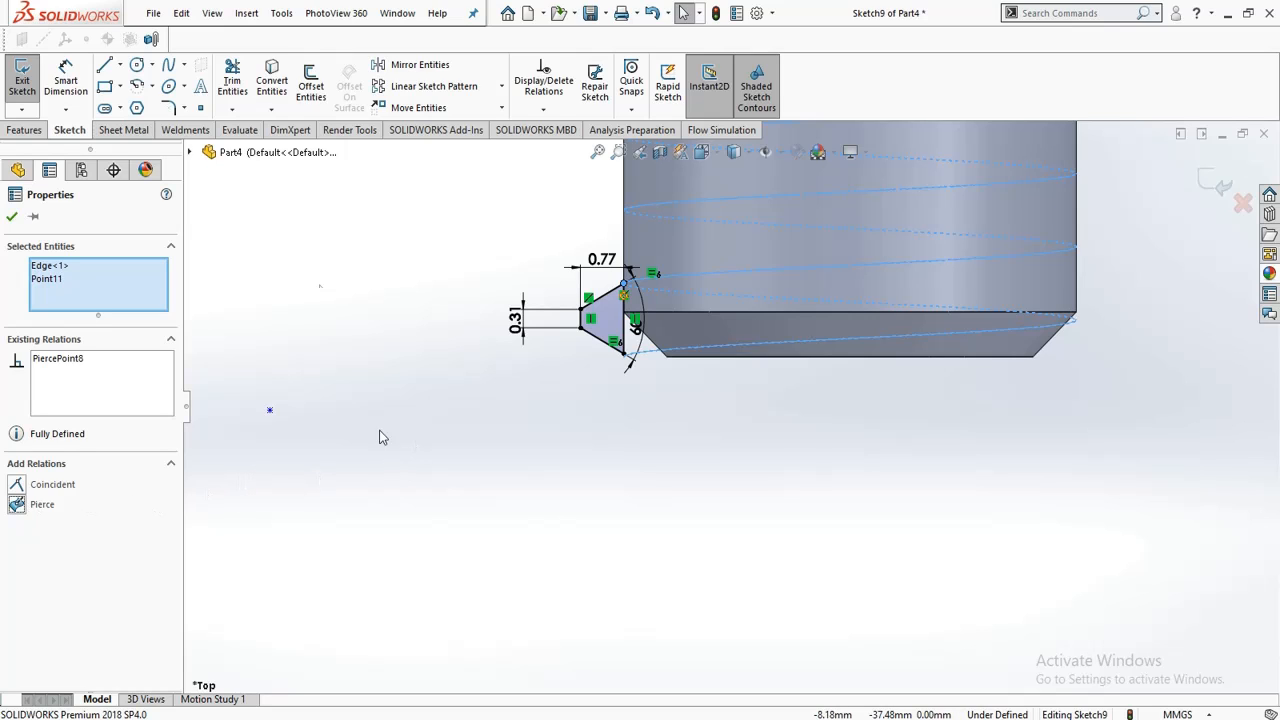
pyautogui.click(22, 80)
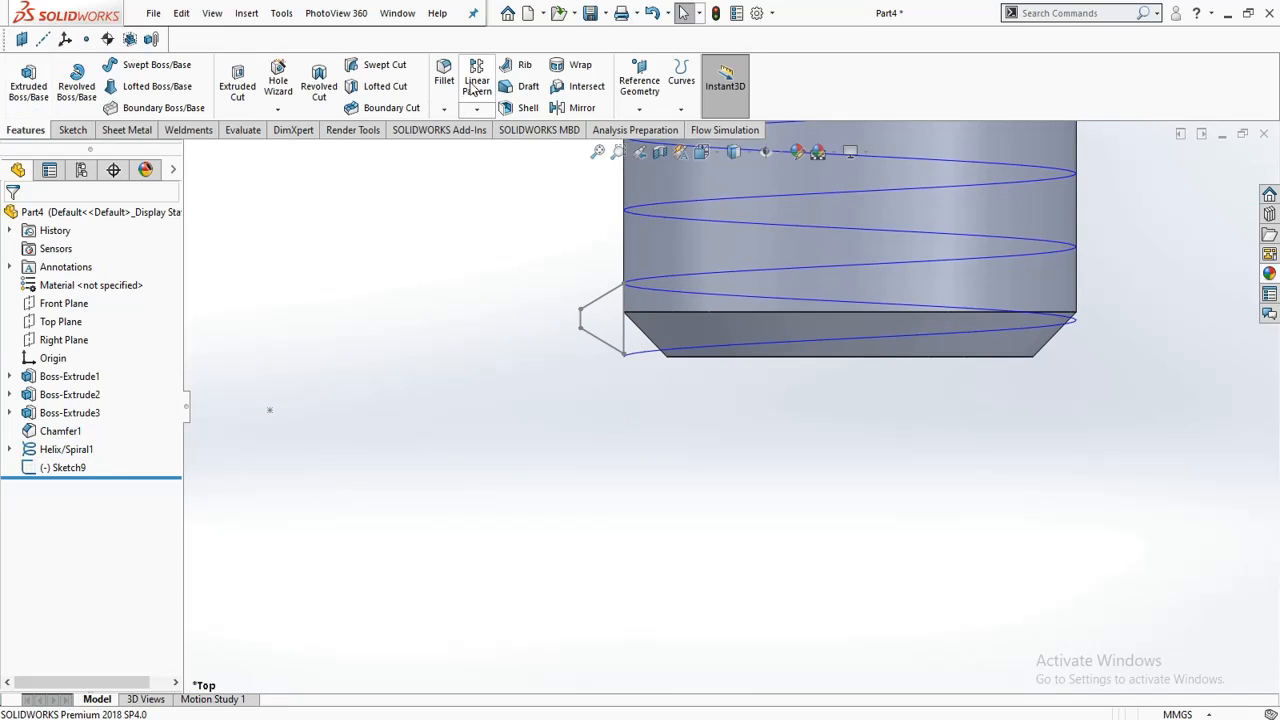
# Step: Try the swept cut with the repositioned trapezoid along the helix, choosing another sweep direction option
pyautogui.click(378, 64)
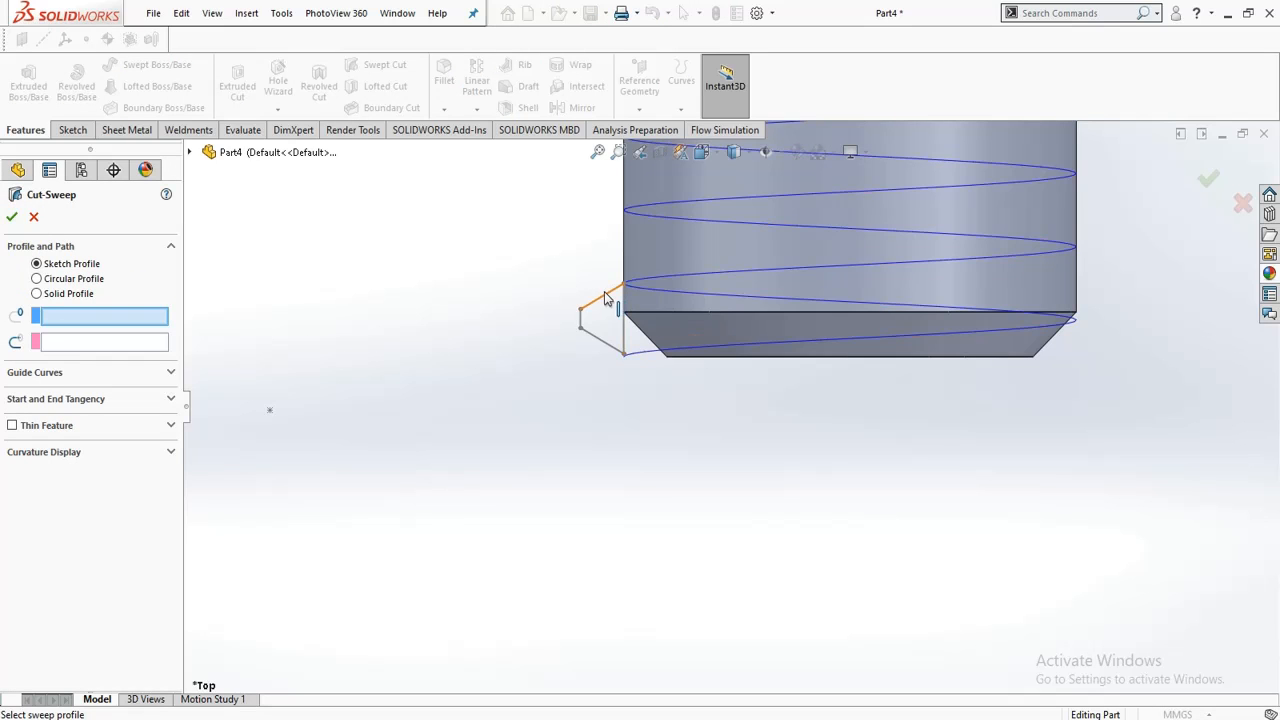
pyautogui.click(608, 296)
pyautogui.click(657, 291)
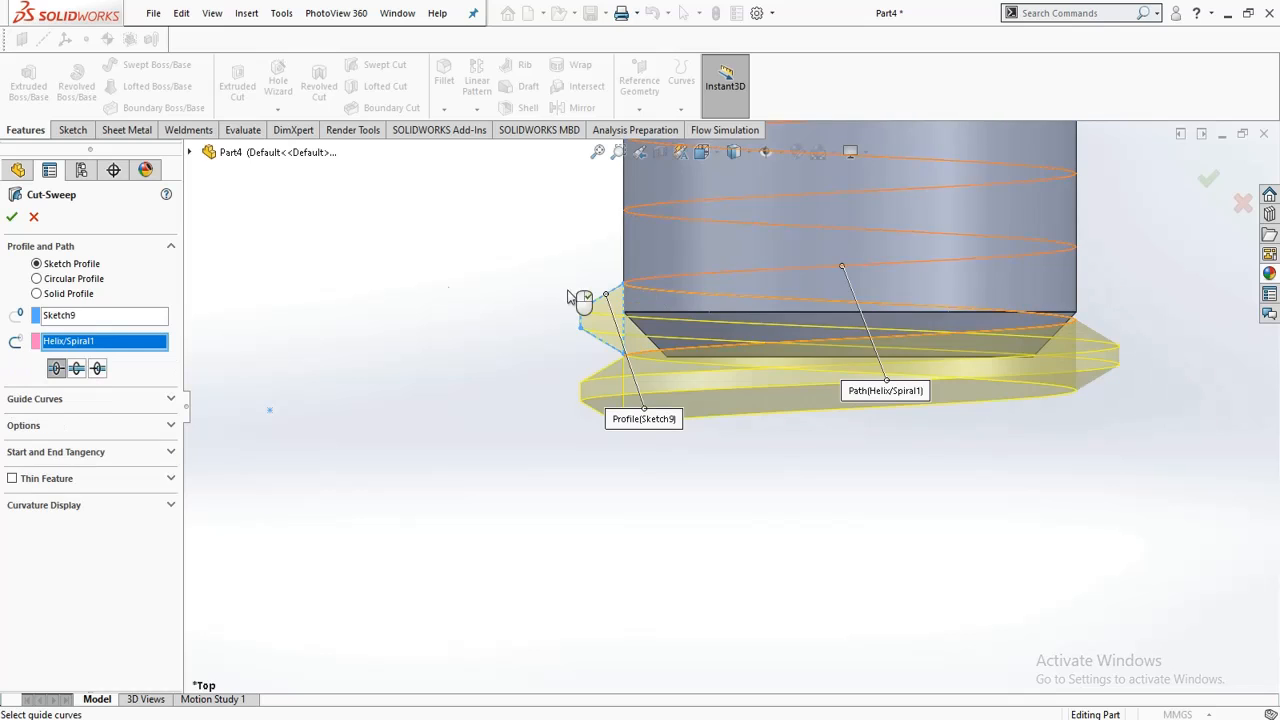
pyautogui.click(76, 368)
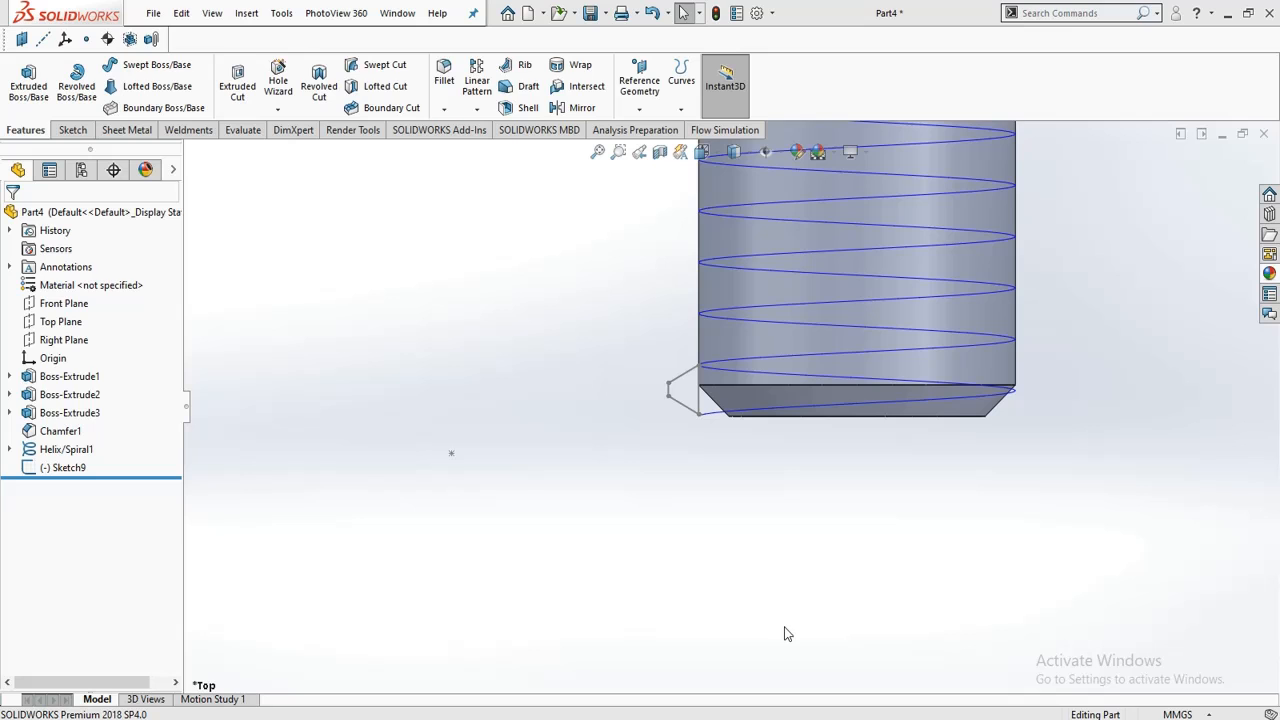
# Step: Reopen the profile sketch, remove the Pierce relation, and move the trapezoid away from the bolt shank
pyautogui.click(70, 467)
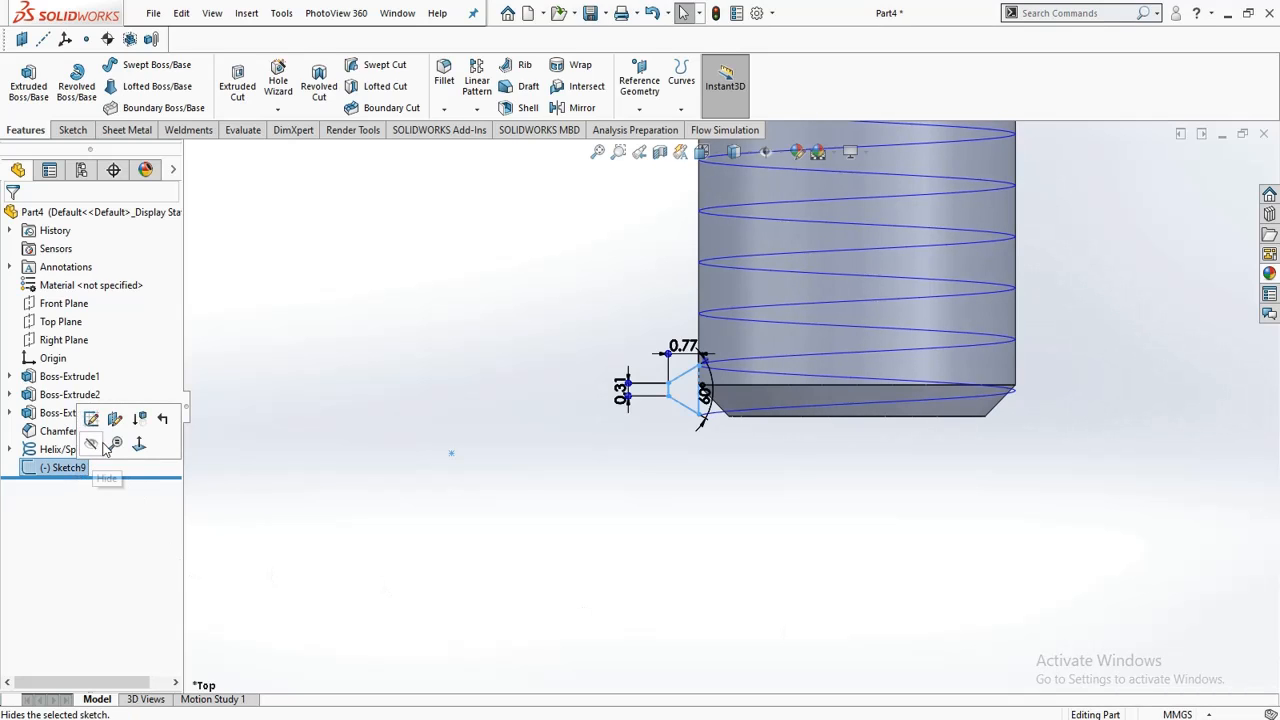
pyautogui.click(91, 419)
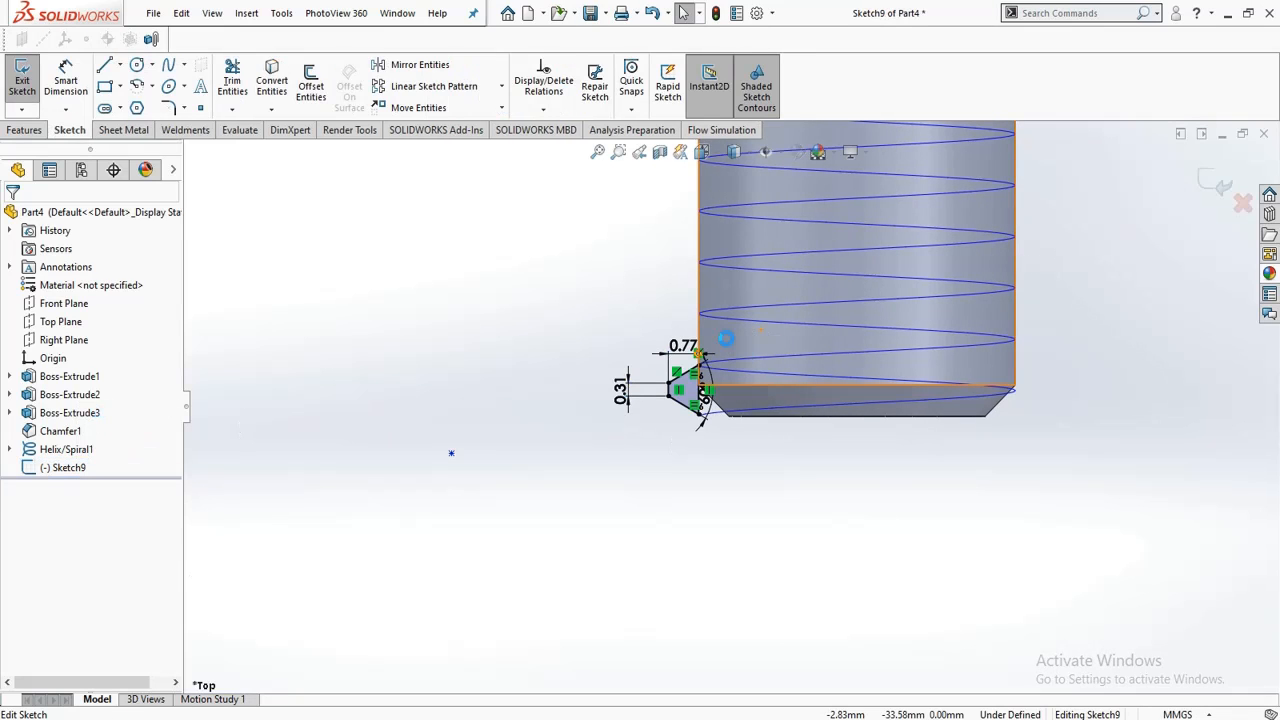
pyautogui.scroll(-4, 715, 335)
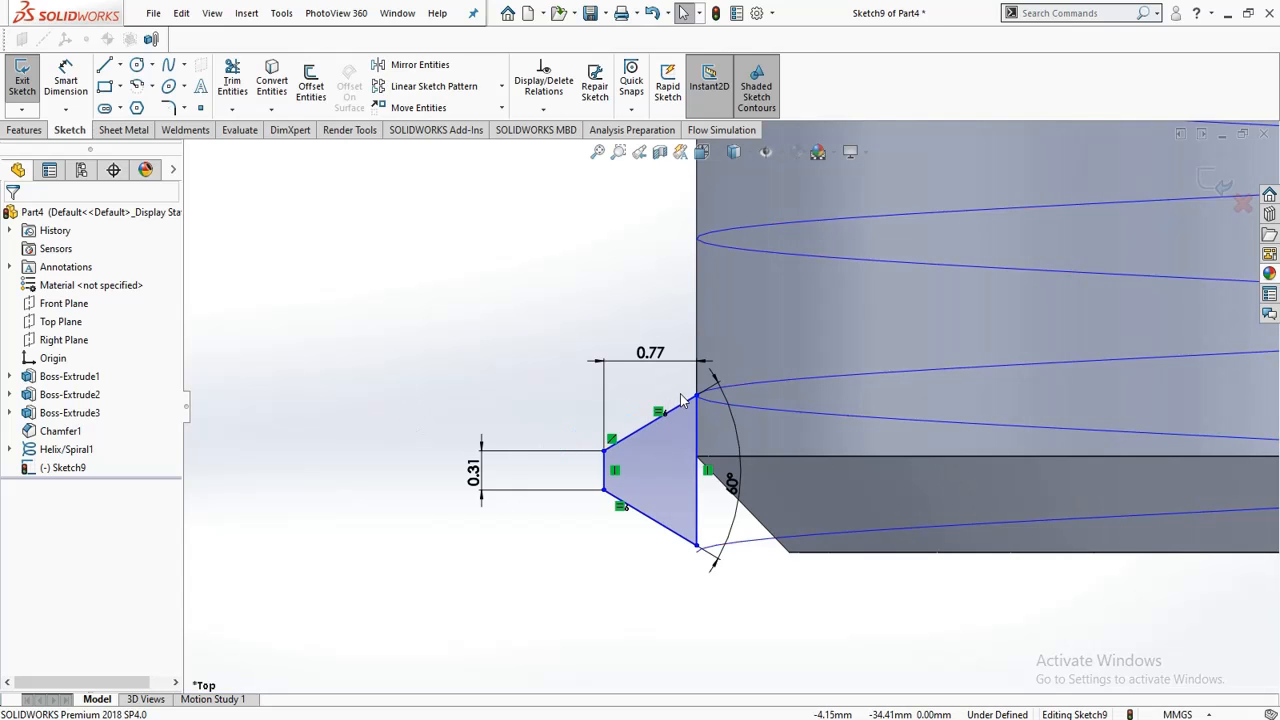
pyautogui.moveTo(697, 399); pyautogui.dragTo(490, 170)
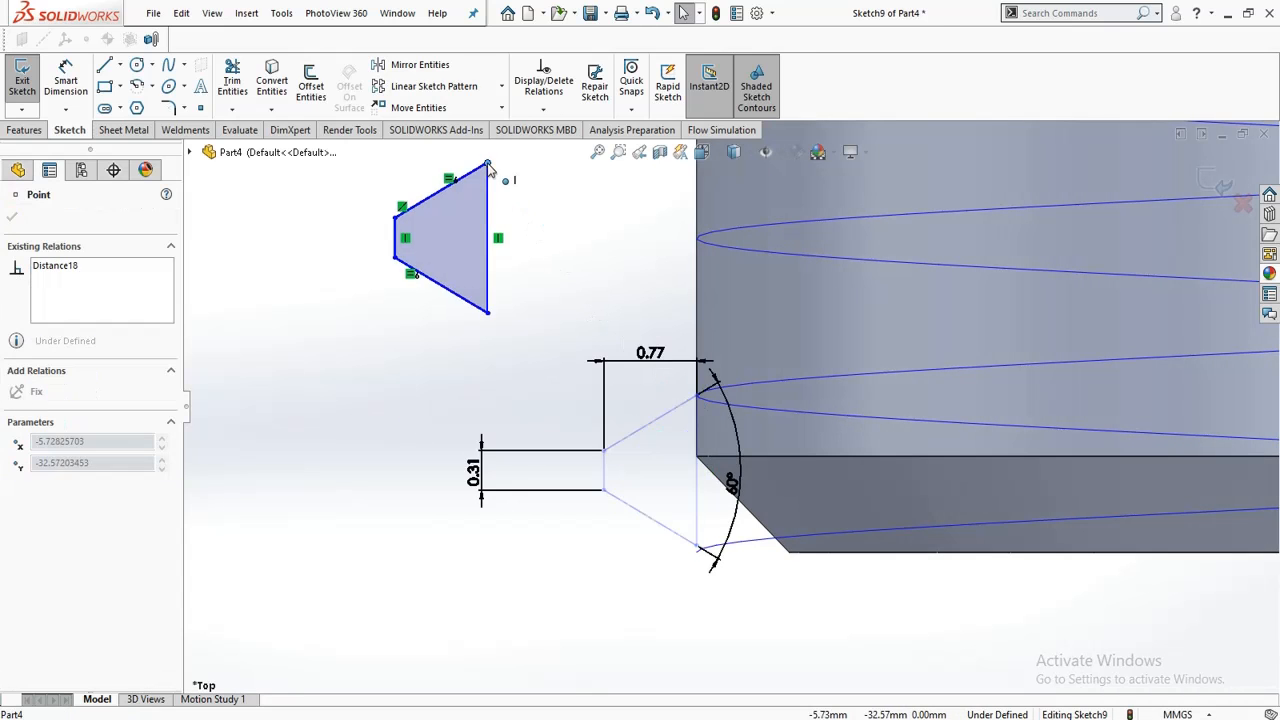
# Step: Add a Pierce relation between the upper endpoint of the trapezoid's long line and the helix near its head-side end, and exit the sketch
pyautogui.scroll(5, 534, 620)
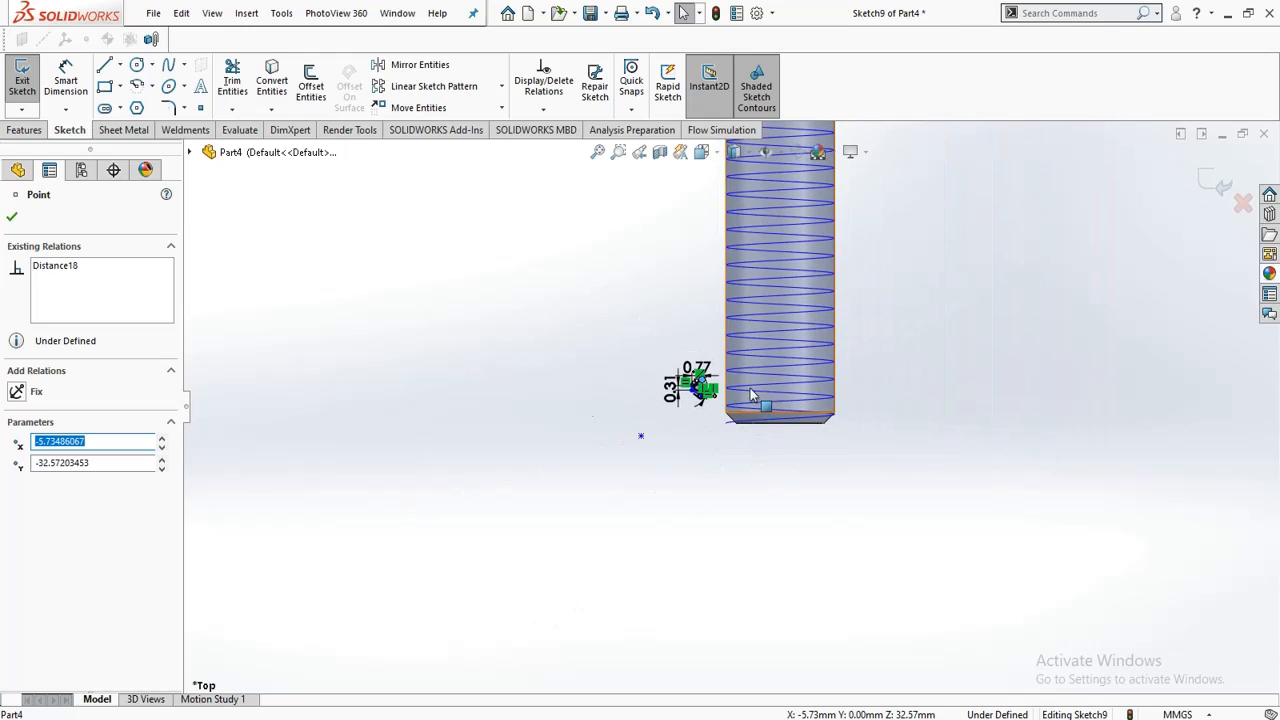
pyautogui.scroll(-5, 750, 386)
pyautogui.scroll(5, 641, 545)
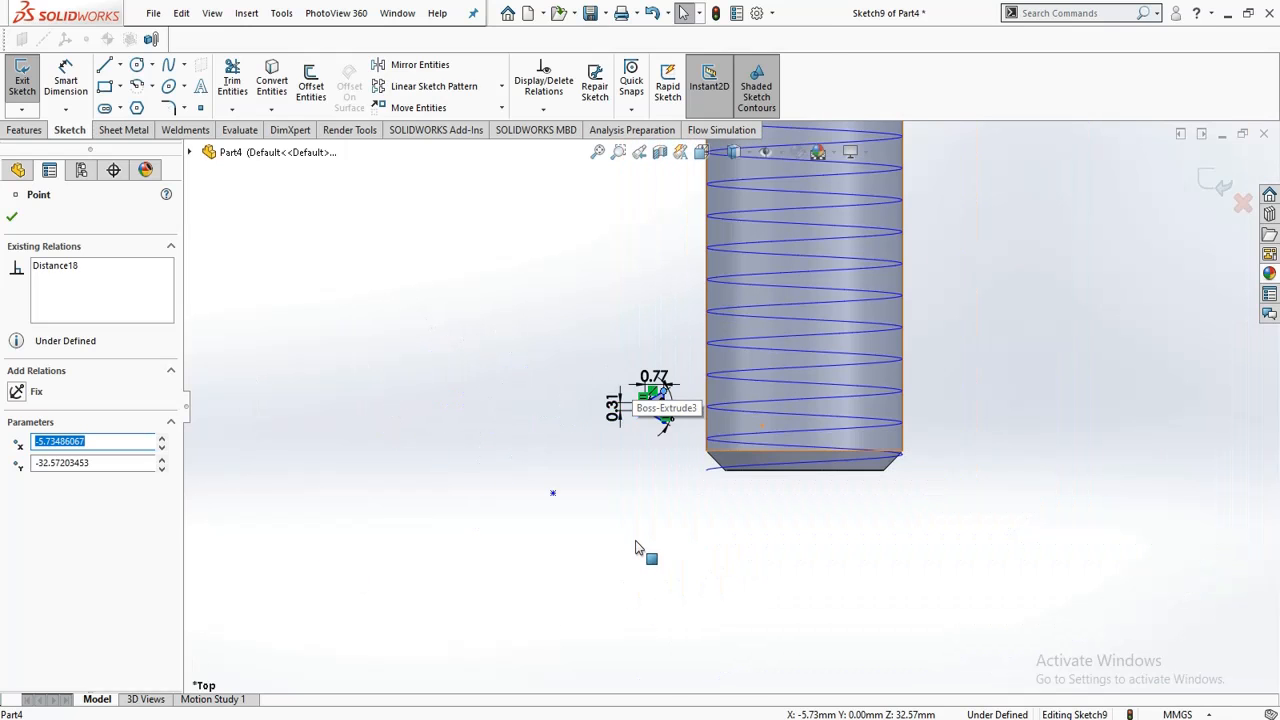
pyautogui.scroll(-4, 657, 376)
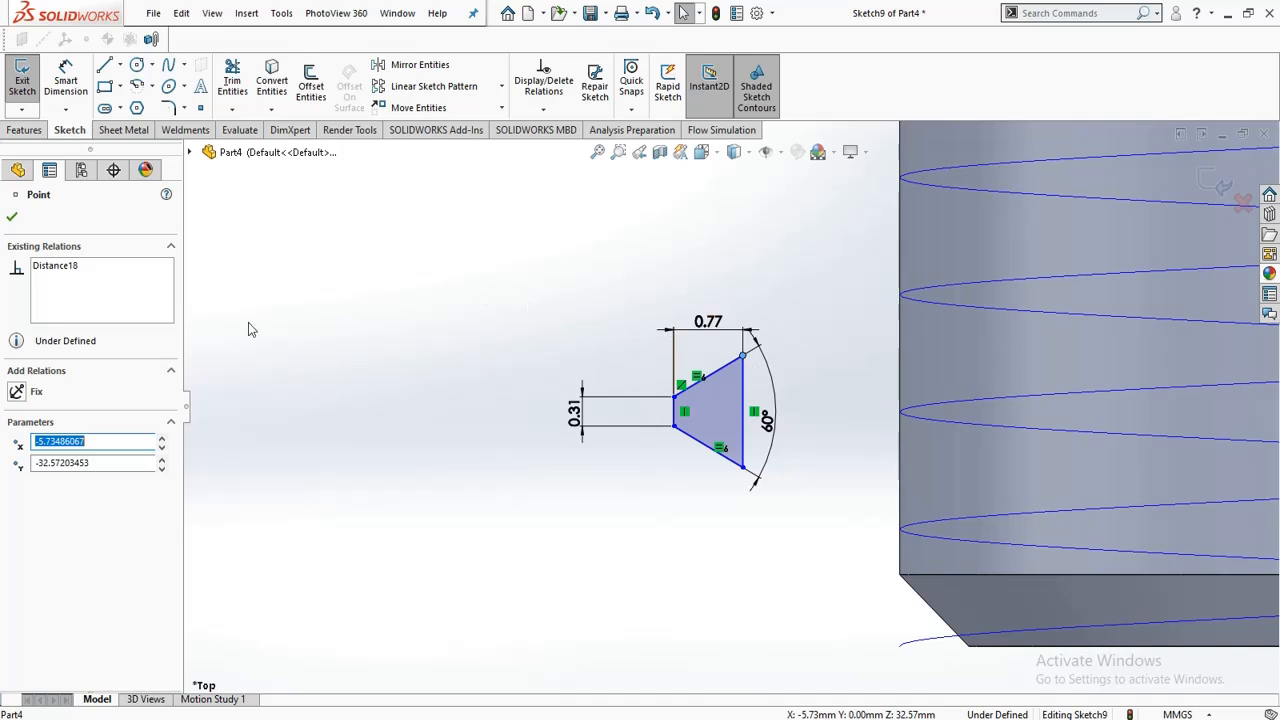
pyautogui.scroll(8, 445, 663)
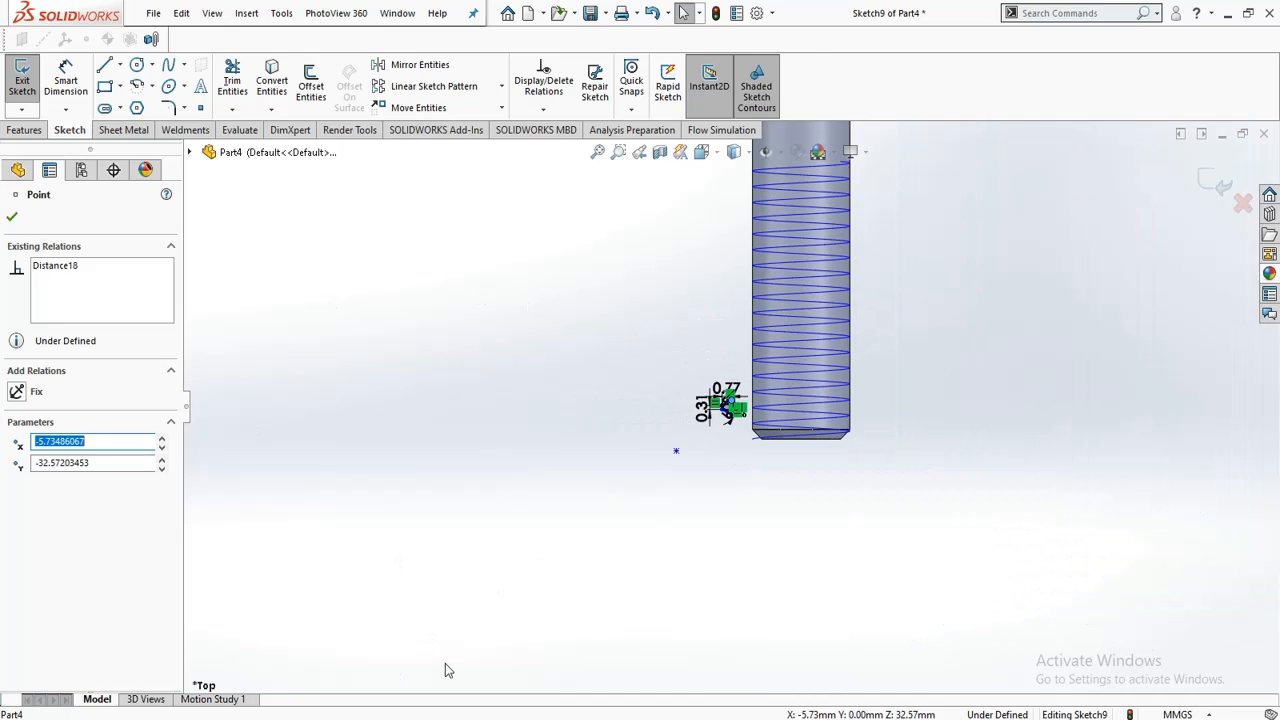
pyautogui.scroll(-5, 814, 211)
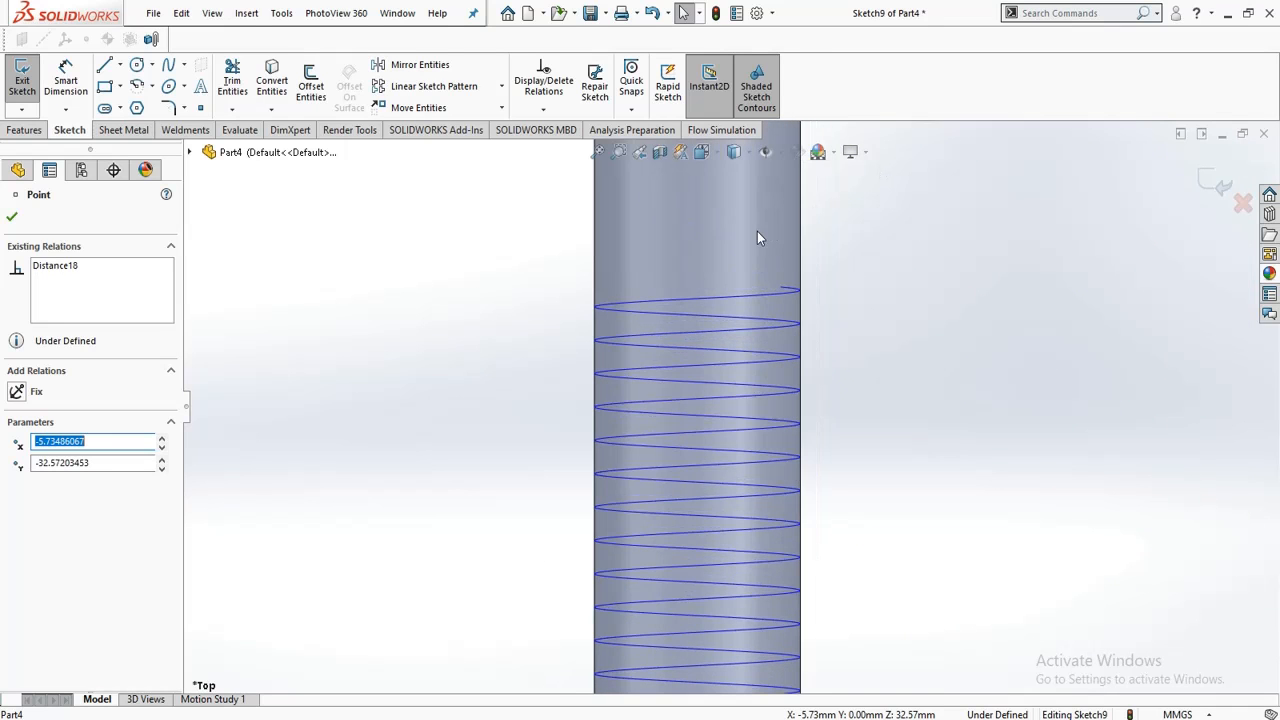
pyautogui.scroll(-3, 726, 294)
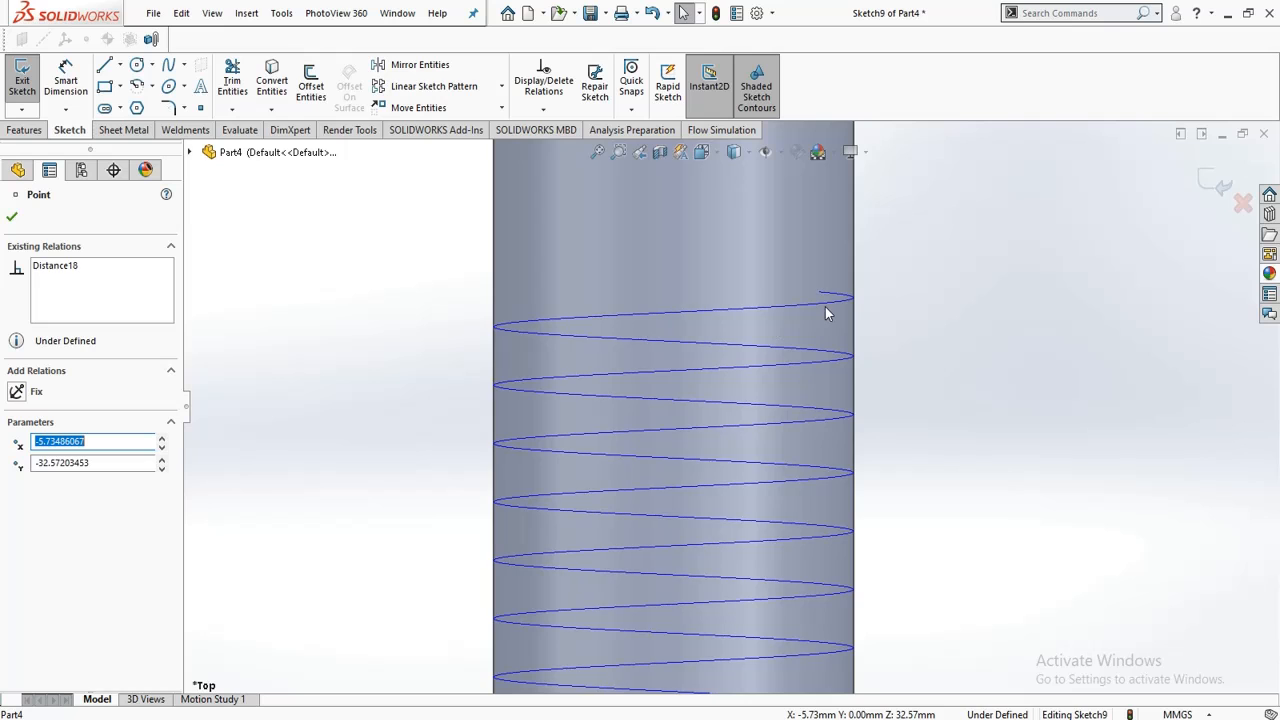
pyautogui.keyDown('ctrl'); pyautogui.click(826, 305); pyautogui.keyUp('ctrl')
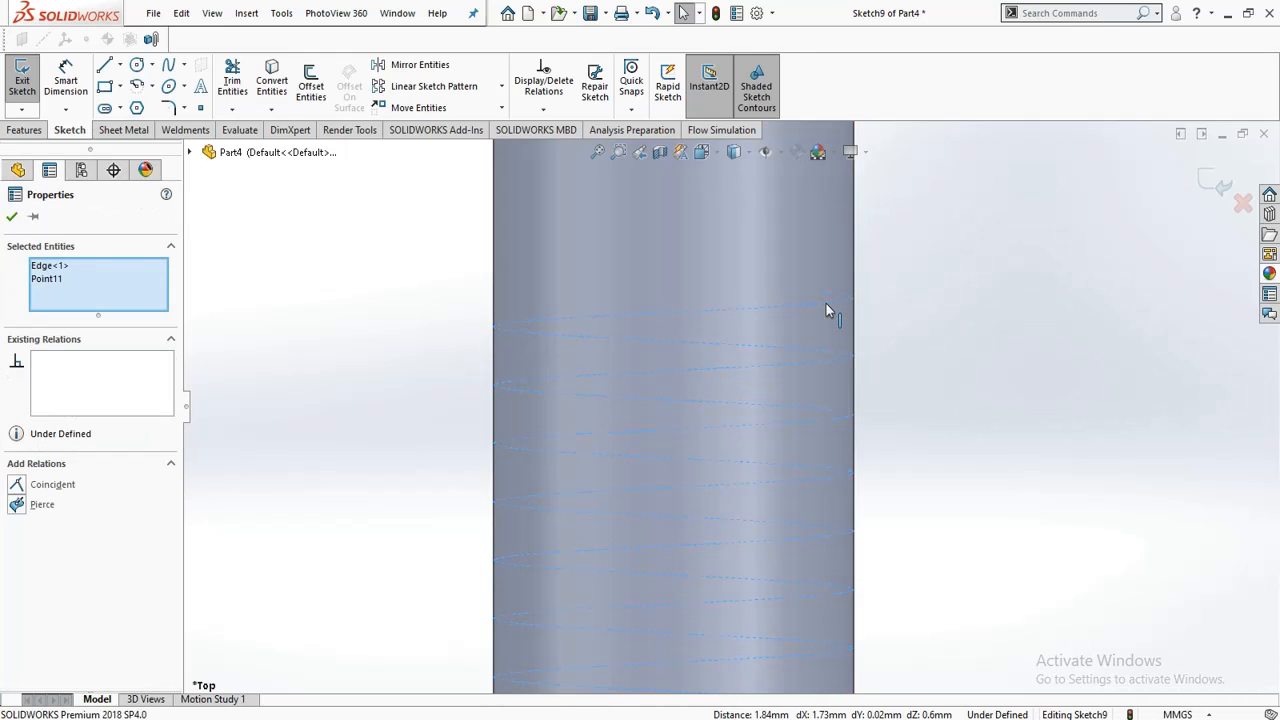
pyautogui.click(16, 505)
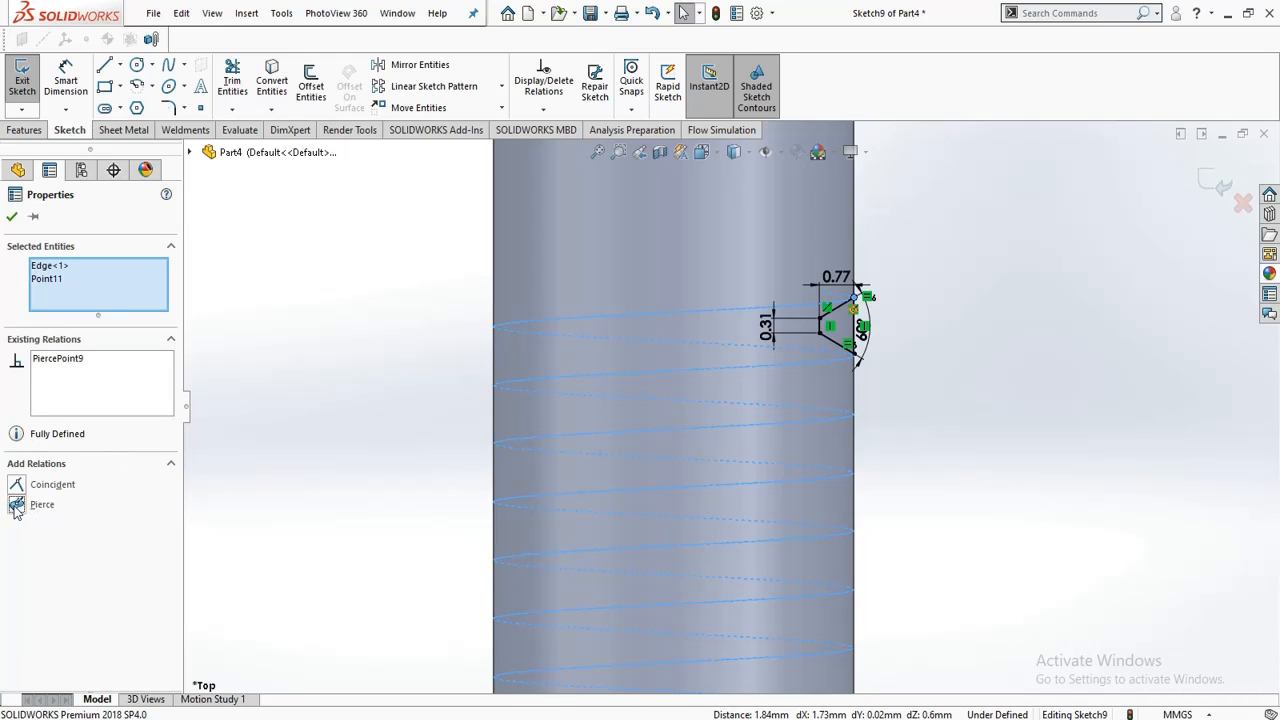
pyautogui.scroll(-2, 846, 316)
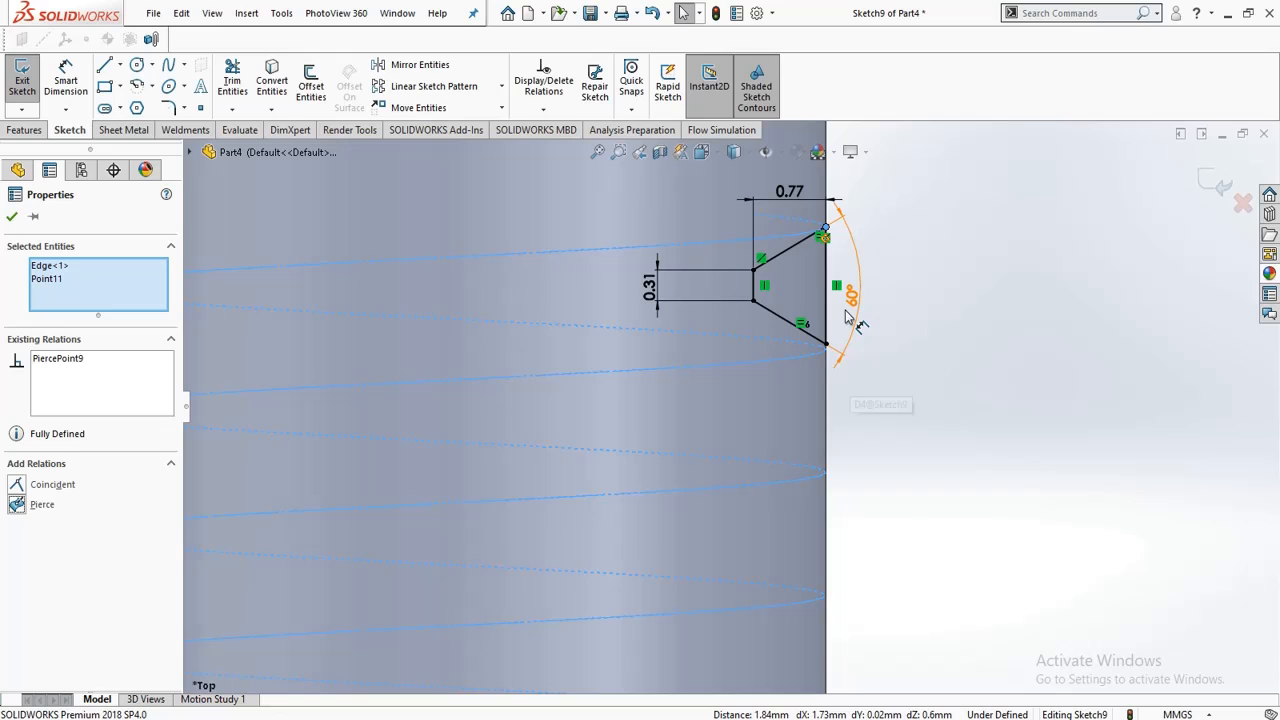
pyautogui.scroll(-1, 846, 316)
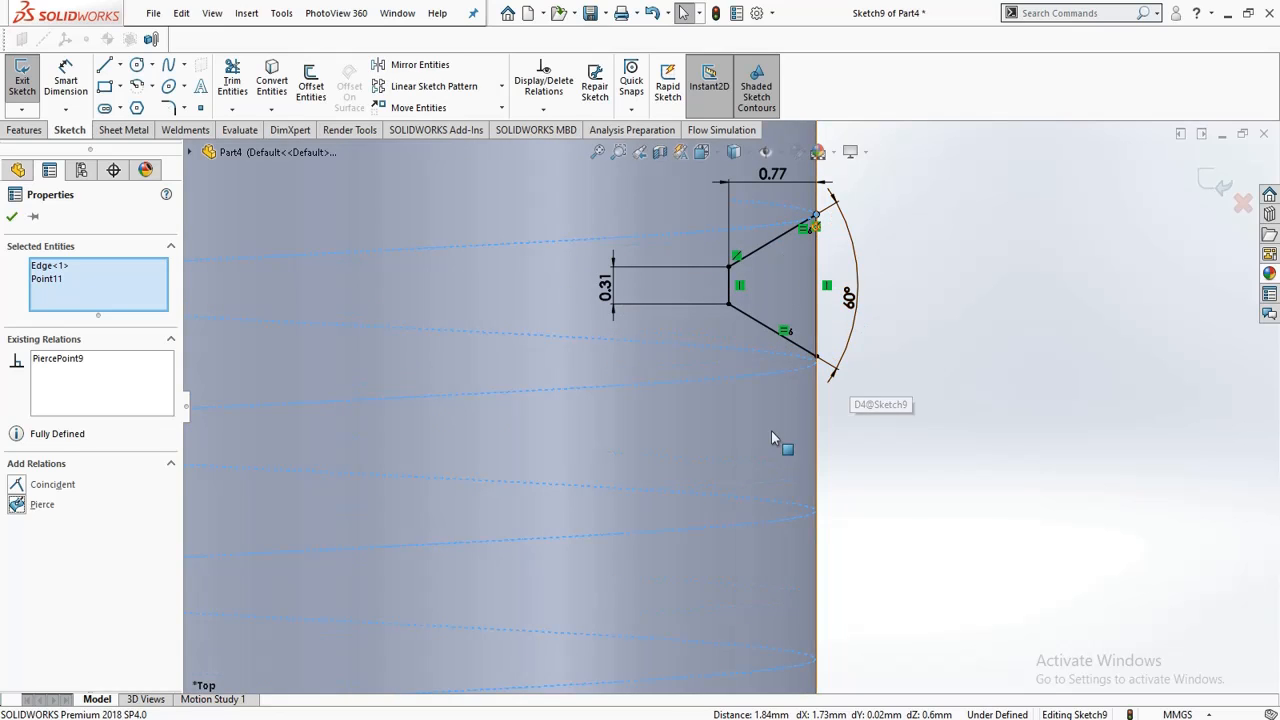
pyautogui.click(21, 72)
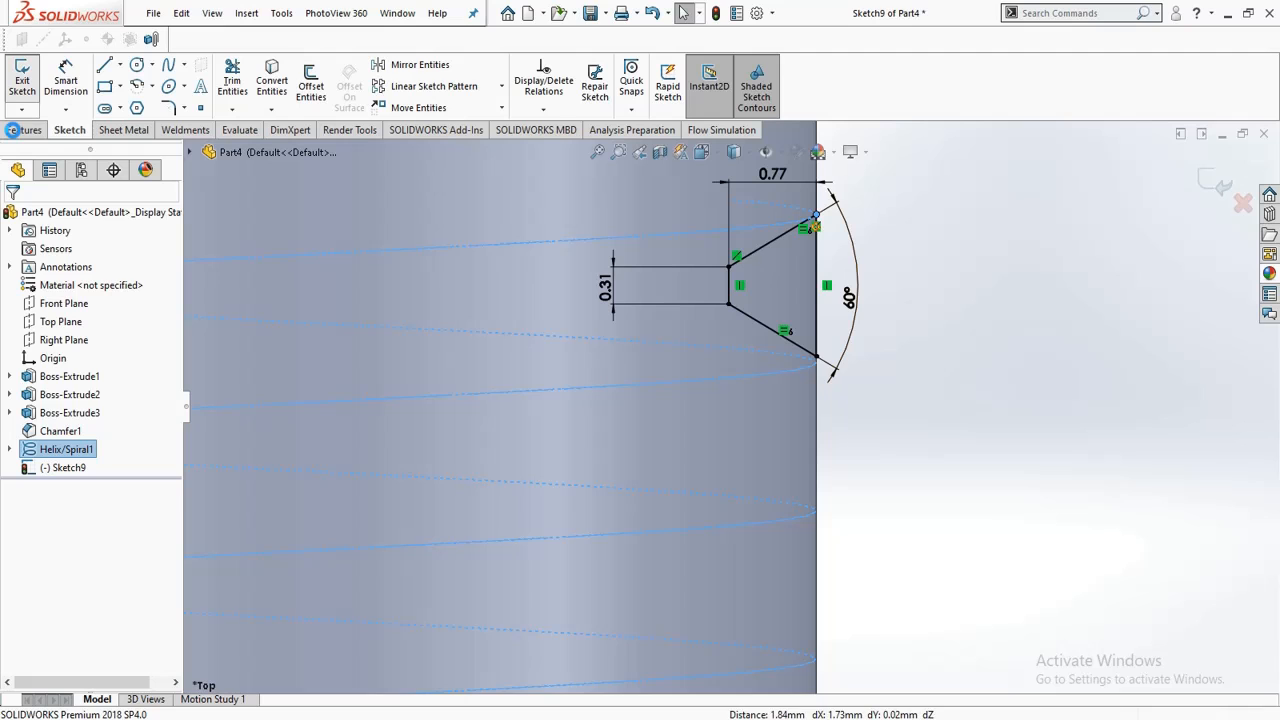
# Step: Apply a swept cut of the trapezoid sketch along the helix, using the middle of the three sweep direction options
pyautogui.click(14, 130)
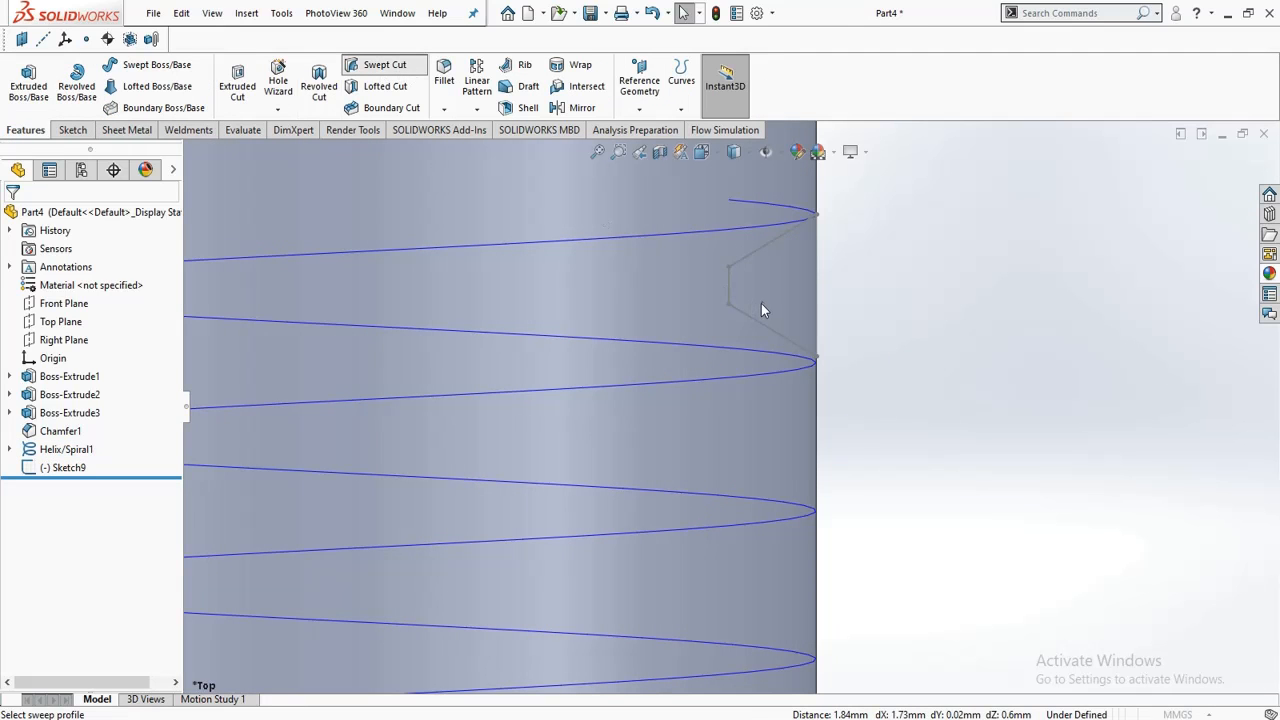
pyautogui.click(758, 252)
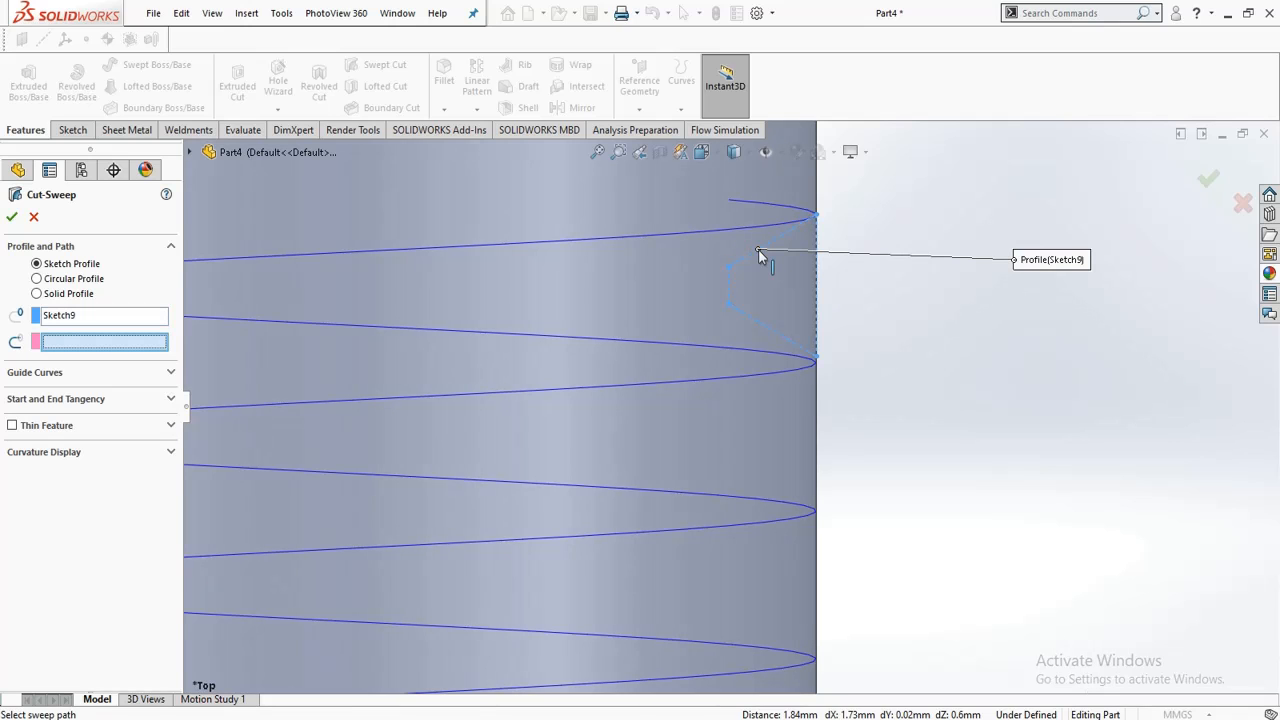
pyautogui.click(420, 248)
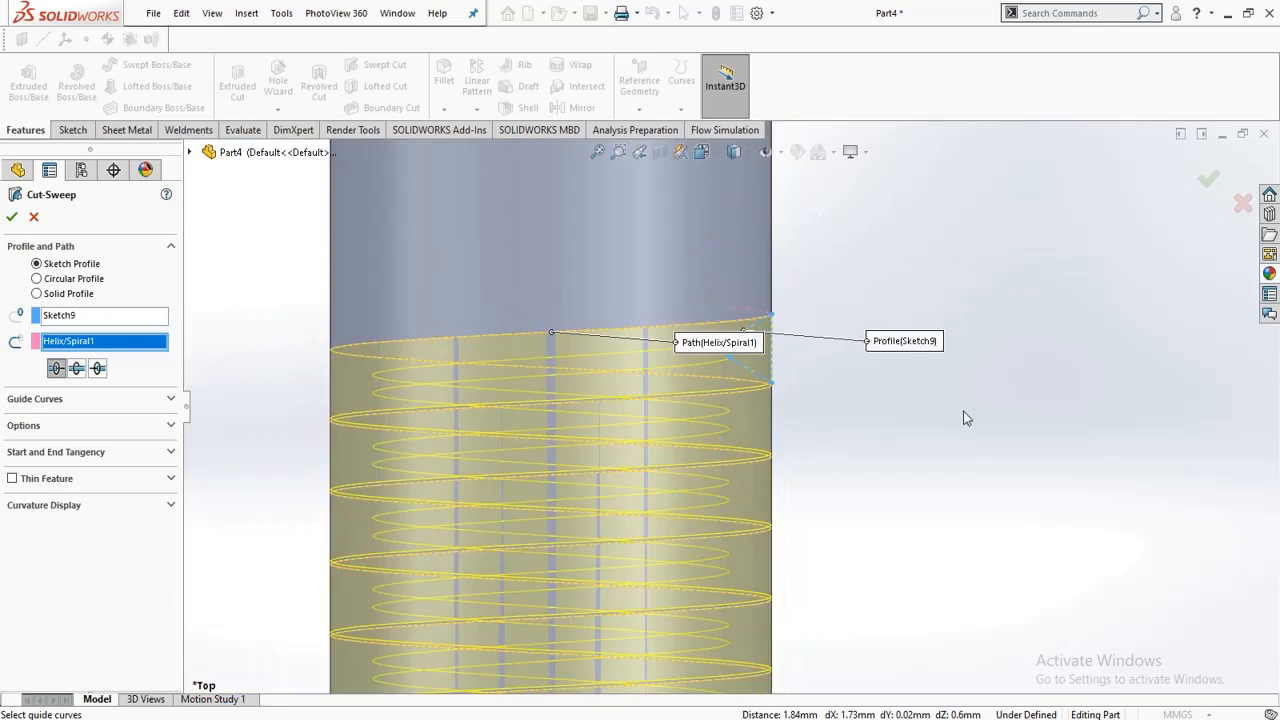
pyautogui.moveTo(966, 428); pyautogui.dragTo(830, 195, button='middle')
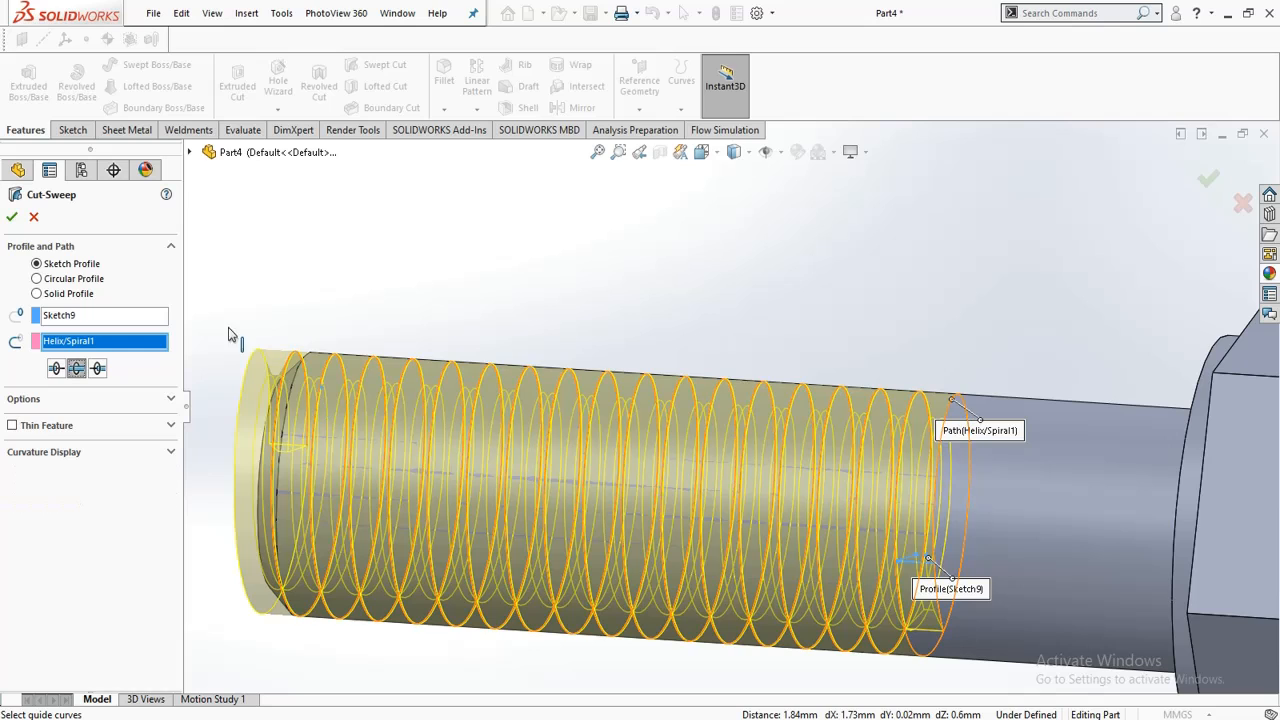
pyautogui.click(11, 219)
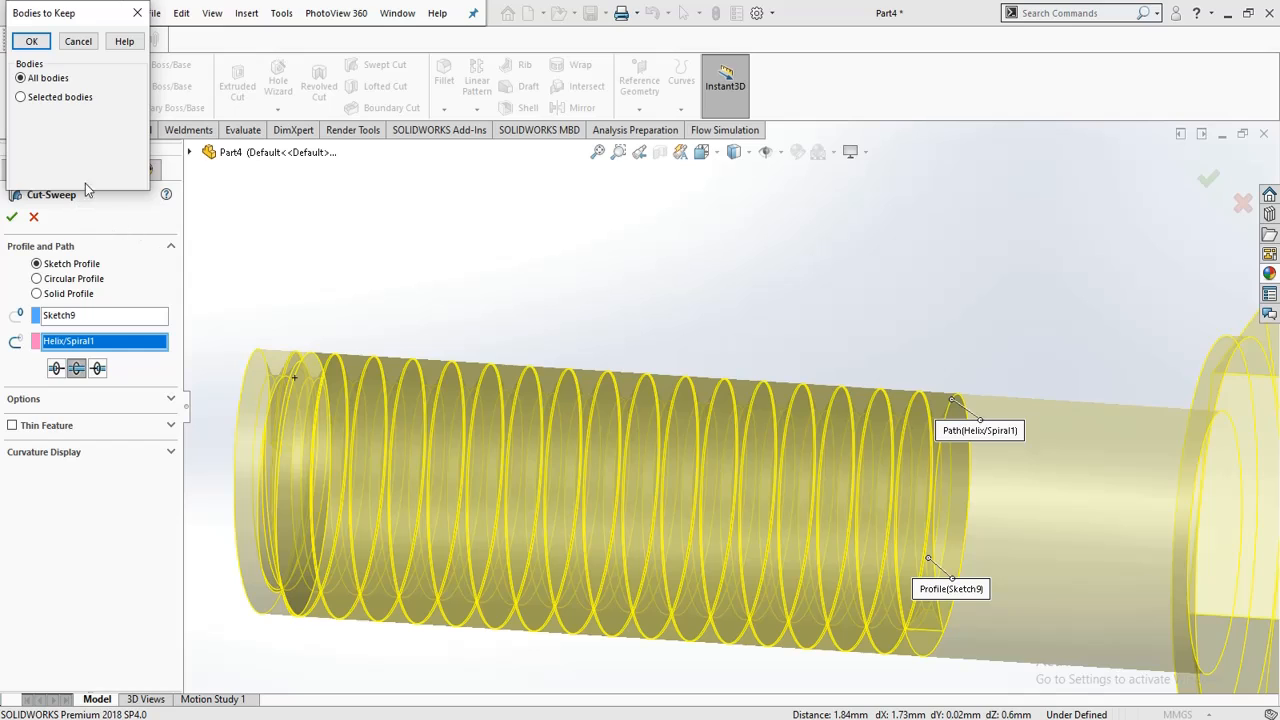
# Step: Keep only Body 1, the bolt itself, from the bodies left by the swept cut
pyautogui.click(22, 97)
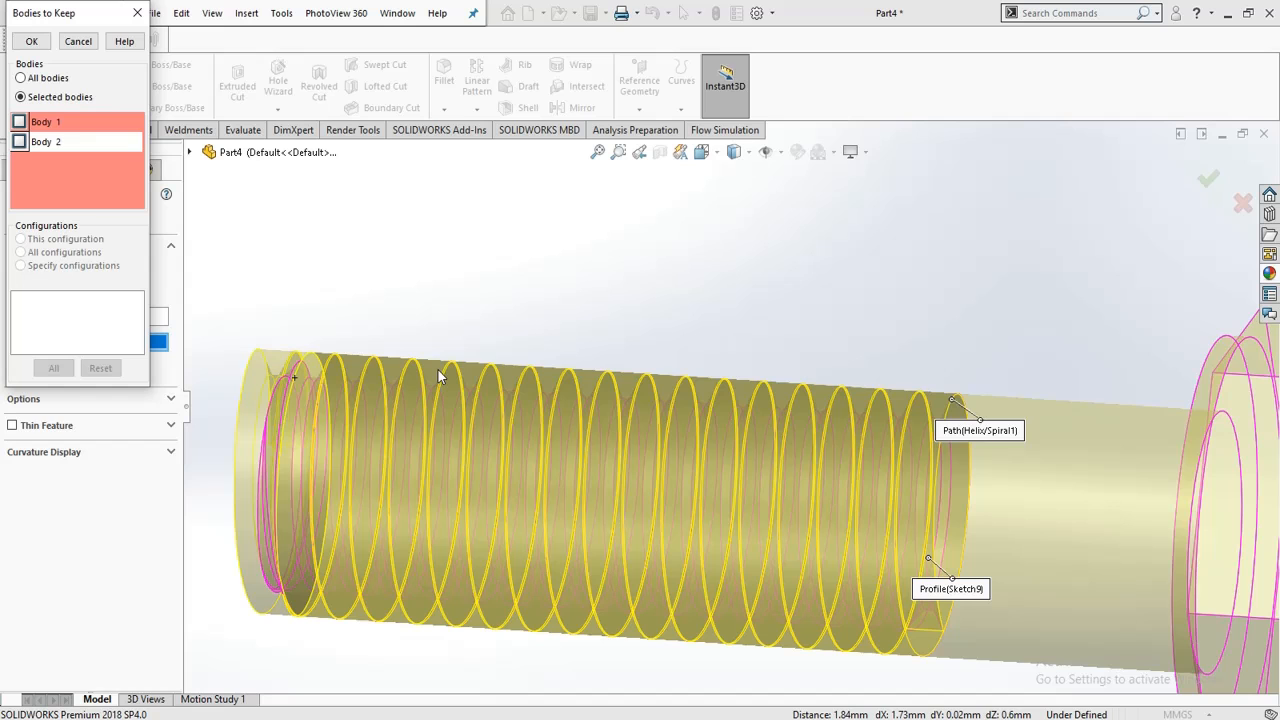
pyautogui.click(18, 143)
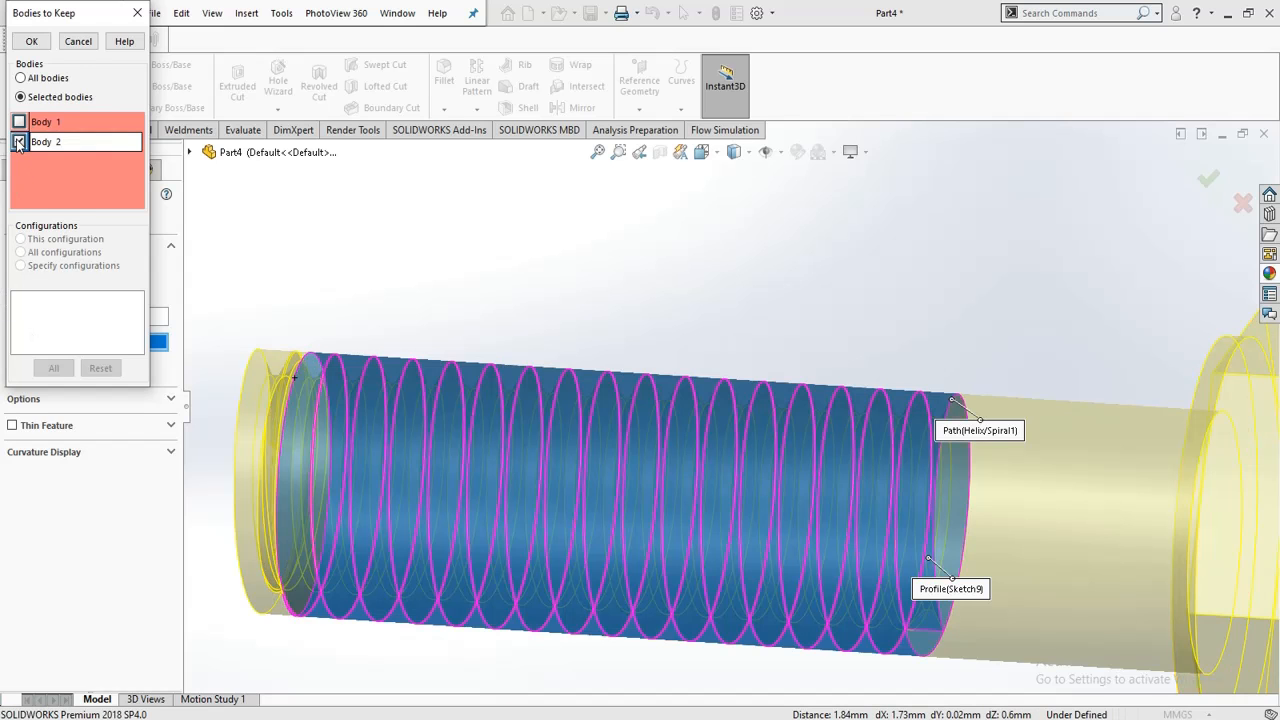
pyautogui.click(18, 143)
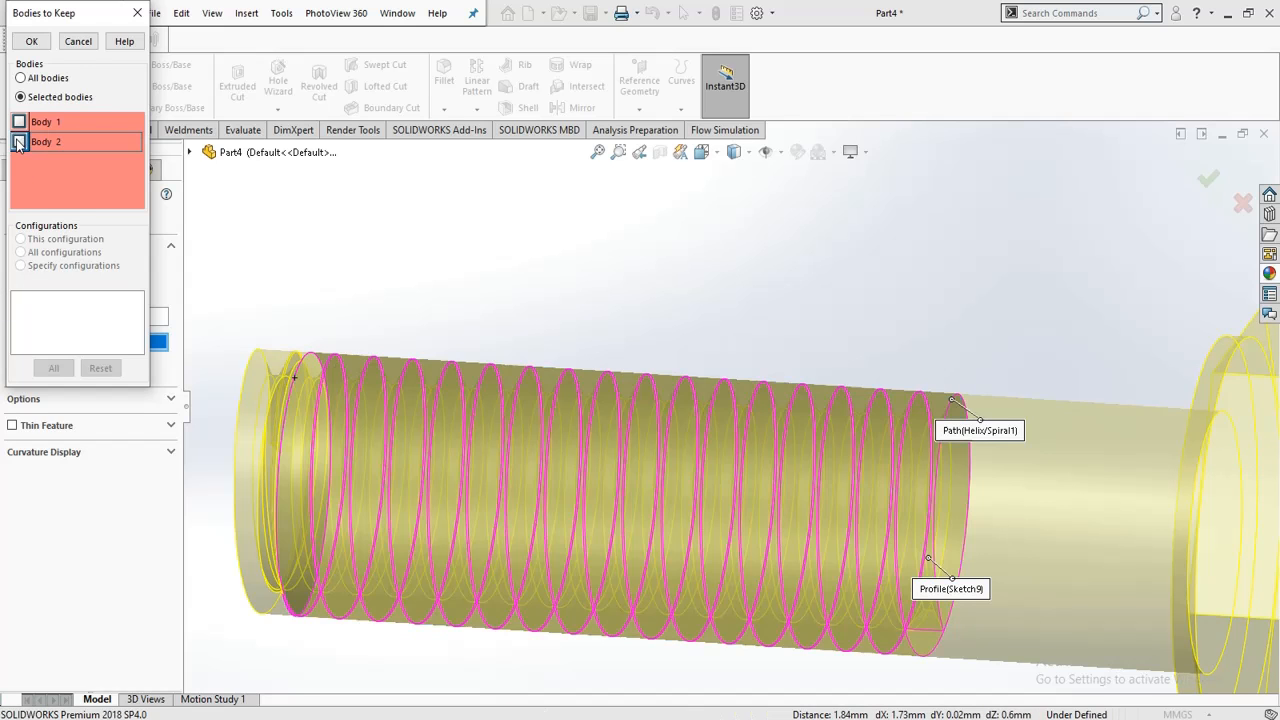
pyautogui.click(19, 122)
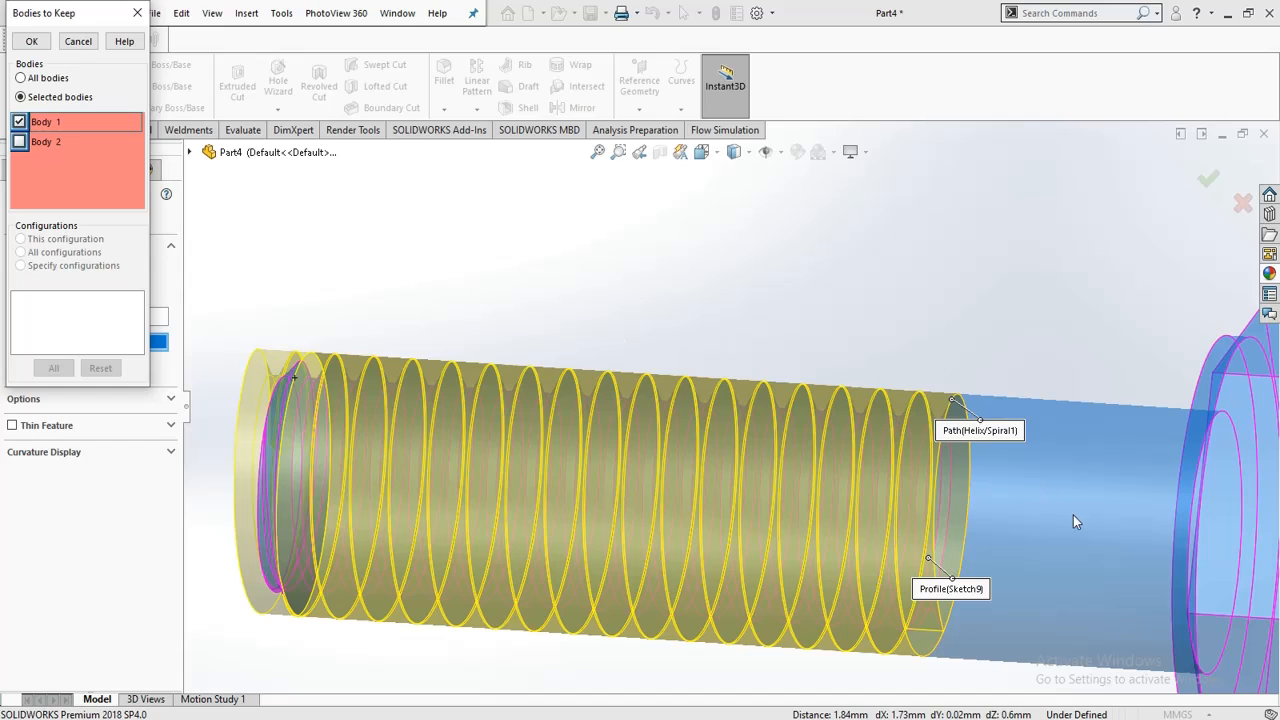
pyautogui.click(28, 41)
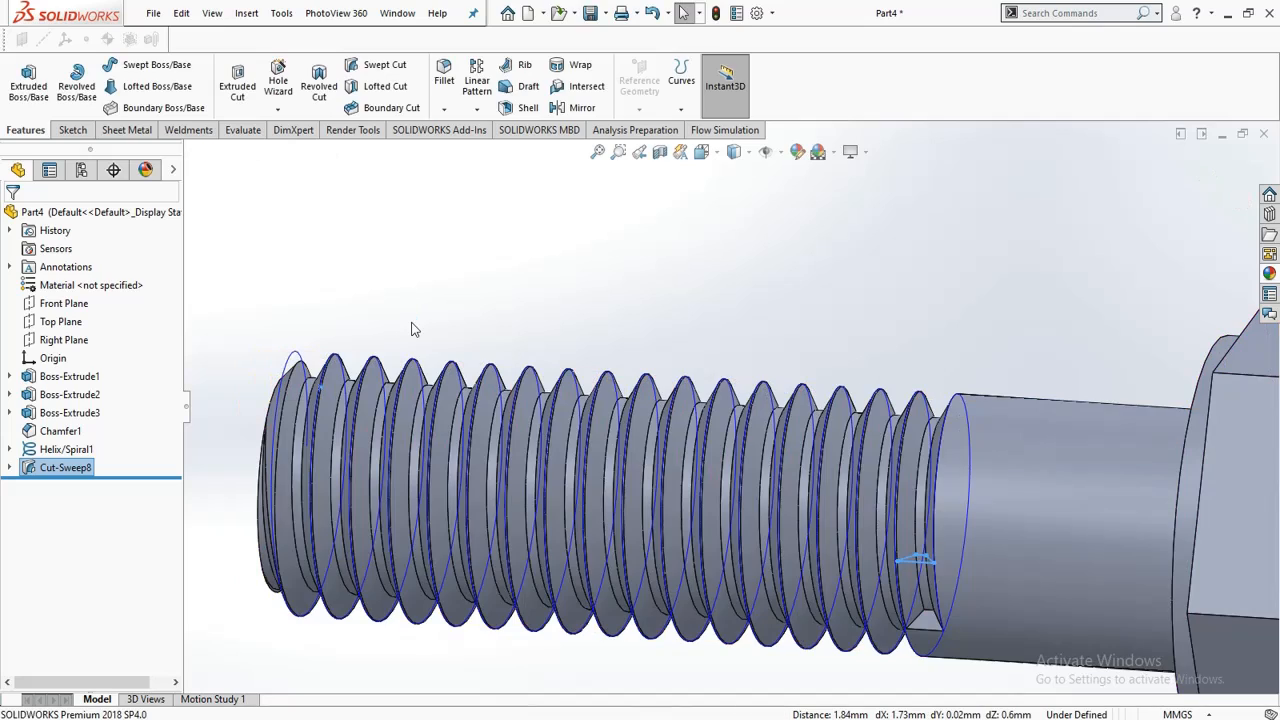
# Step: Hide the helix curve on the threaded bolt
pyautogui.click(411, 322)
pyautogui.scroll(4, 411, 322)
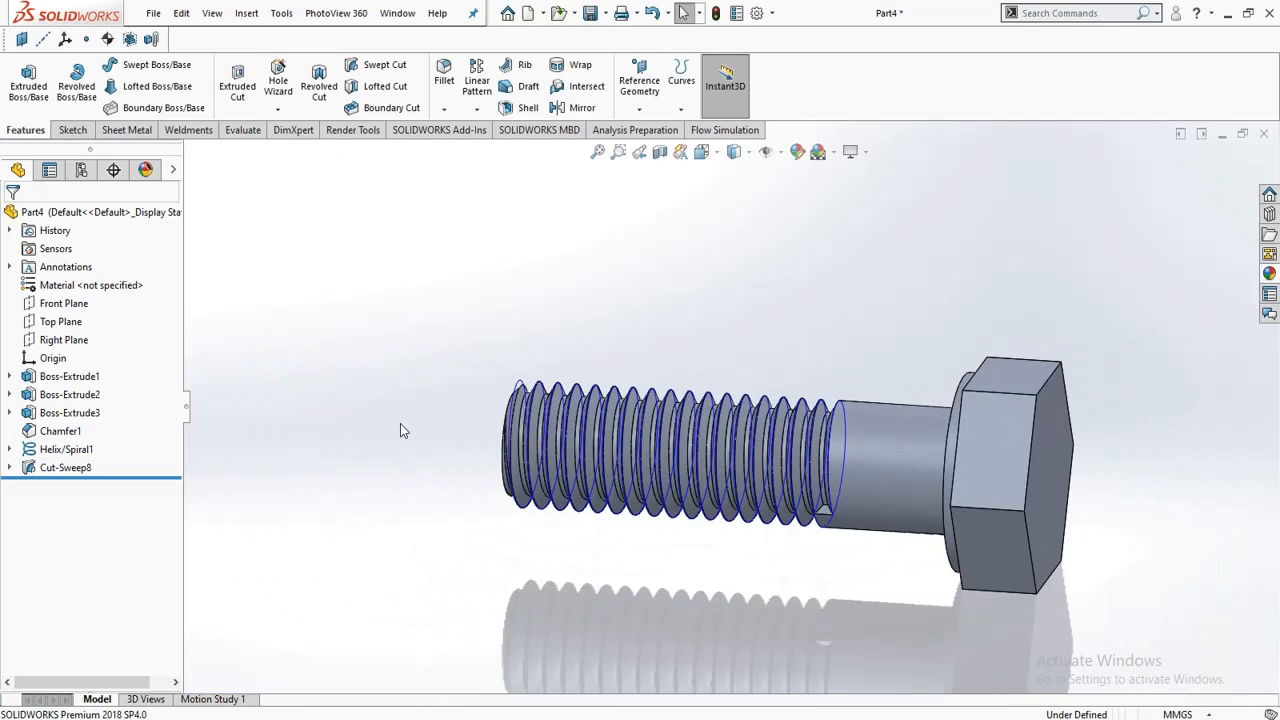
pyautogui.moveTo(711, 580); pyautogui.dragTo(828, 592, button='middle')
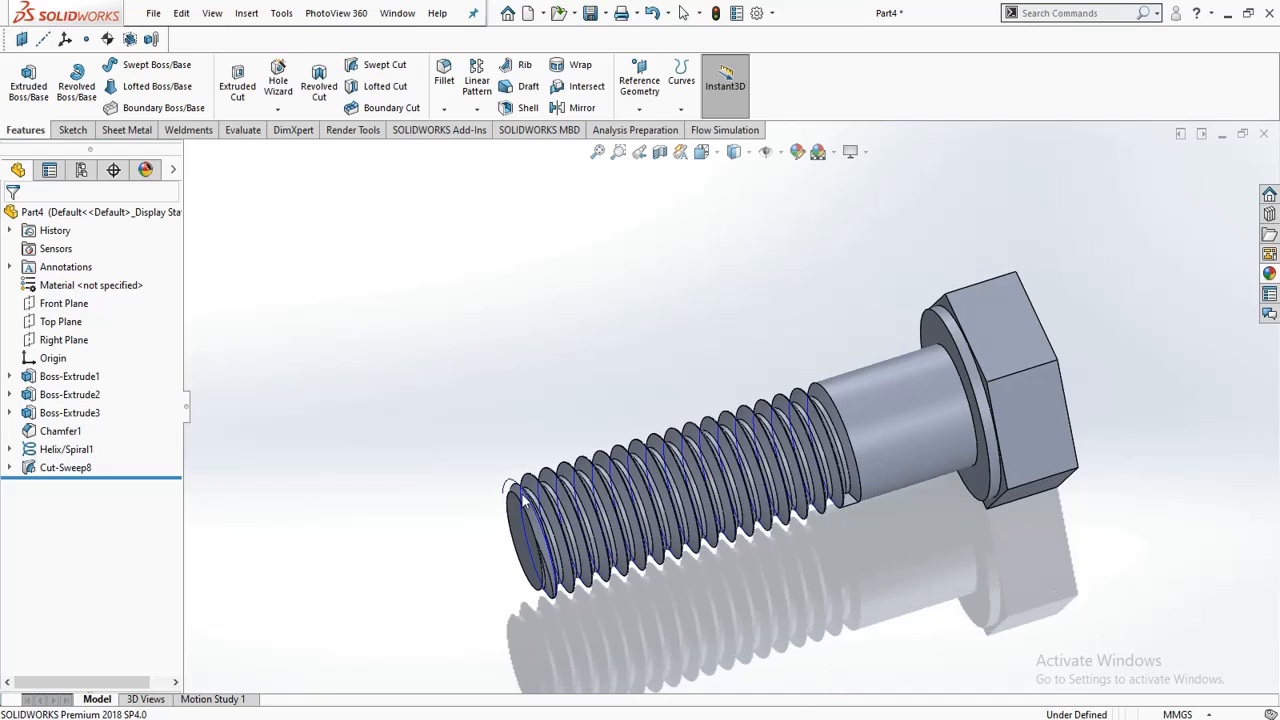
pyautogui.click(65, 450)
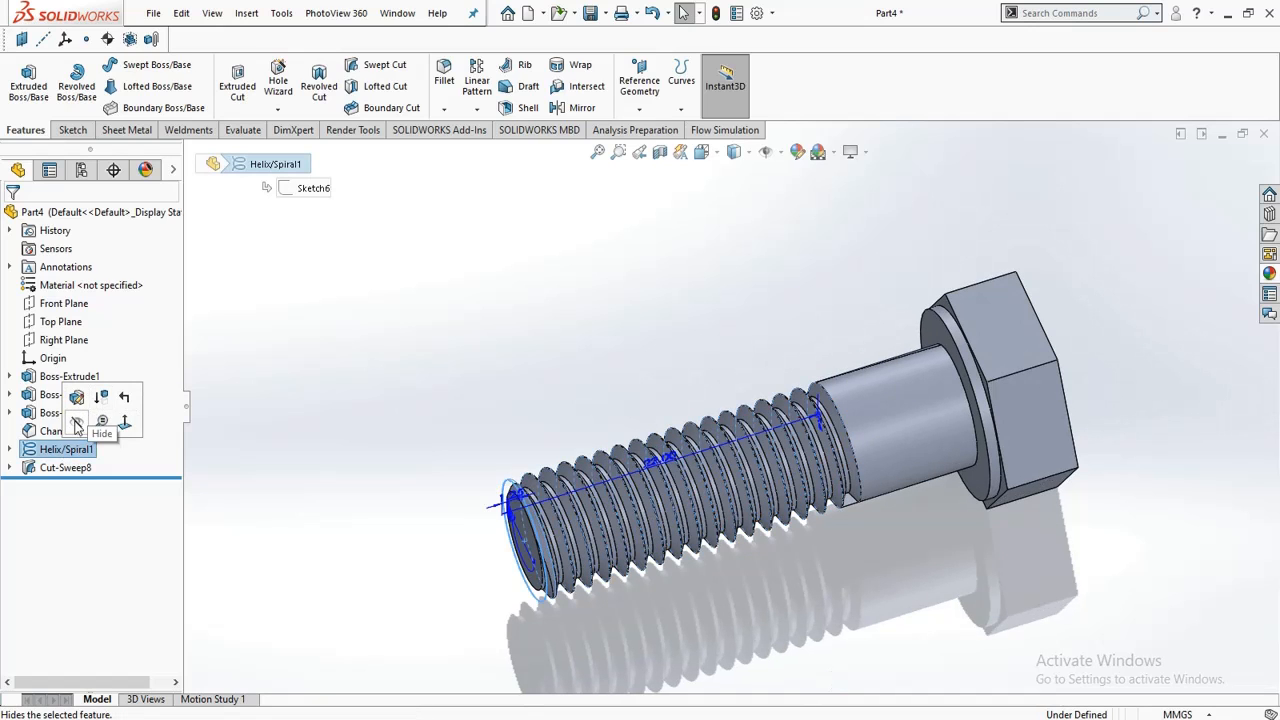
pyautogui.click(77, 421)
# Step: Examine the thread's crests and roots and the trapezoidal end of the groove beside the plain shank
pyautogui.moveTo(840, 364); pyautogui.dragTo(790, 425, button='middle')
pyautogui.scroll(-3, 790, 425)
pyautogui.scroll(-5, 815, 418)
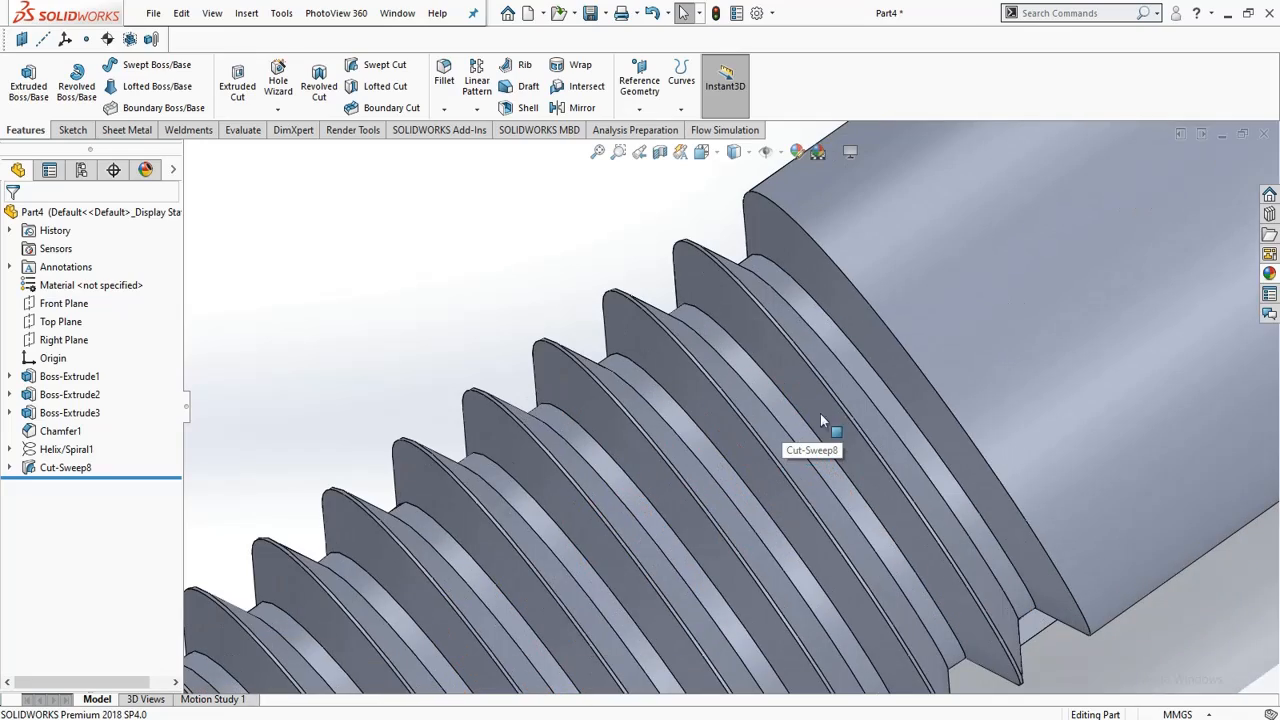
pyautogui.scroll(2, 777, 309)
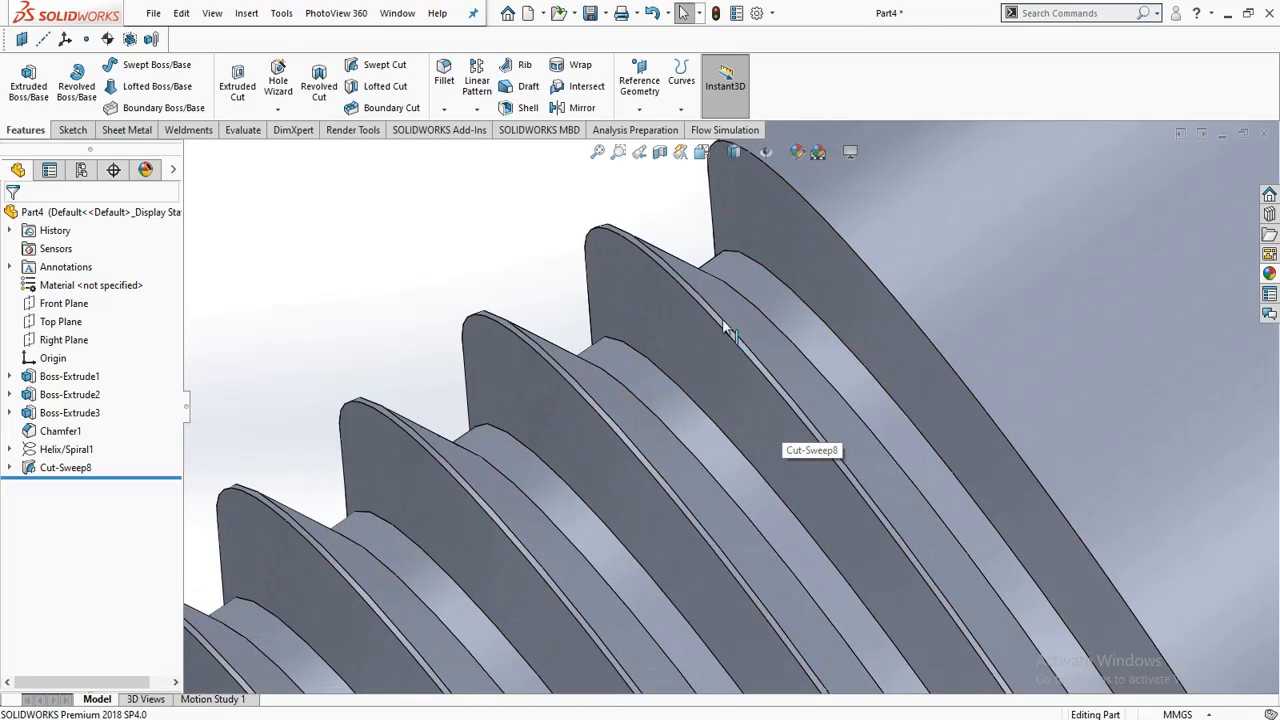
pyautogui.scroll(2, 724, 330)
pyautogui.scroll(3, 818, 415)
pyautogui.moveTo(818, 415); pyautogui.dragTo(853, 322, button='middle')
pyautogui.scroll(-4, 847, 587)
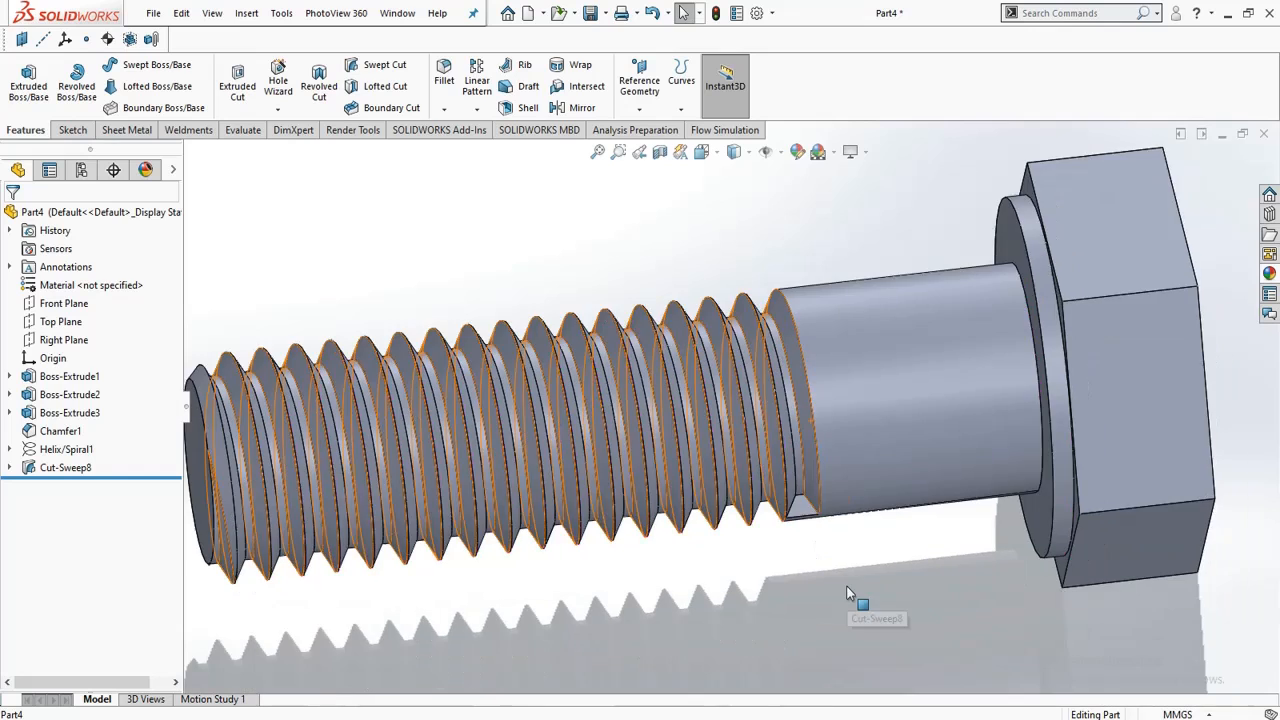
pyautogui.scroll(-2, 737, 413)
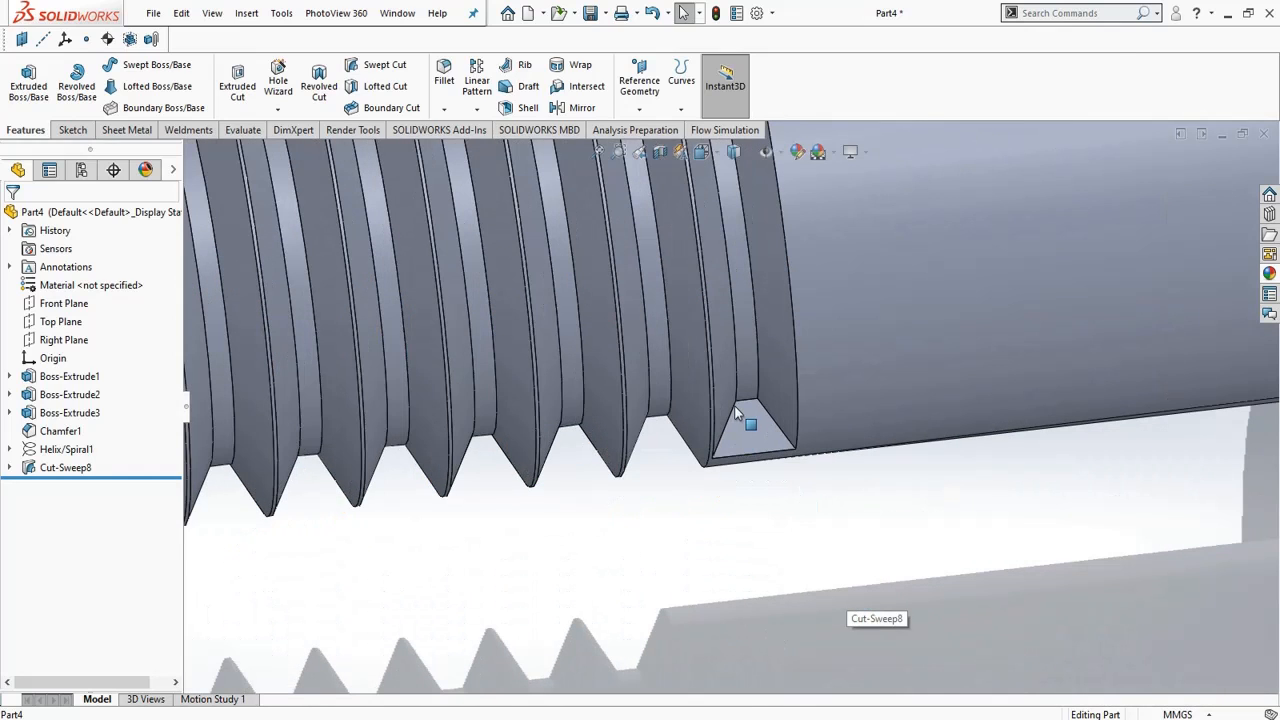
# Step: Create a sketch on the trapezoidal end face of the thread groove, convert the face's edges into sketch entities, and exit the sketch
pyautogui.click(744, 425)
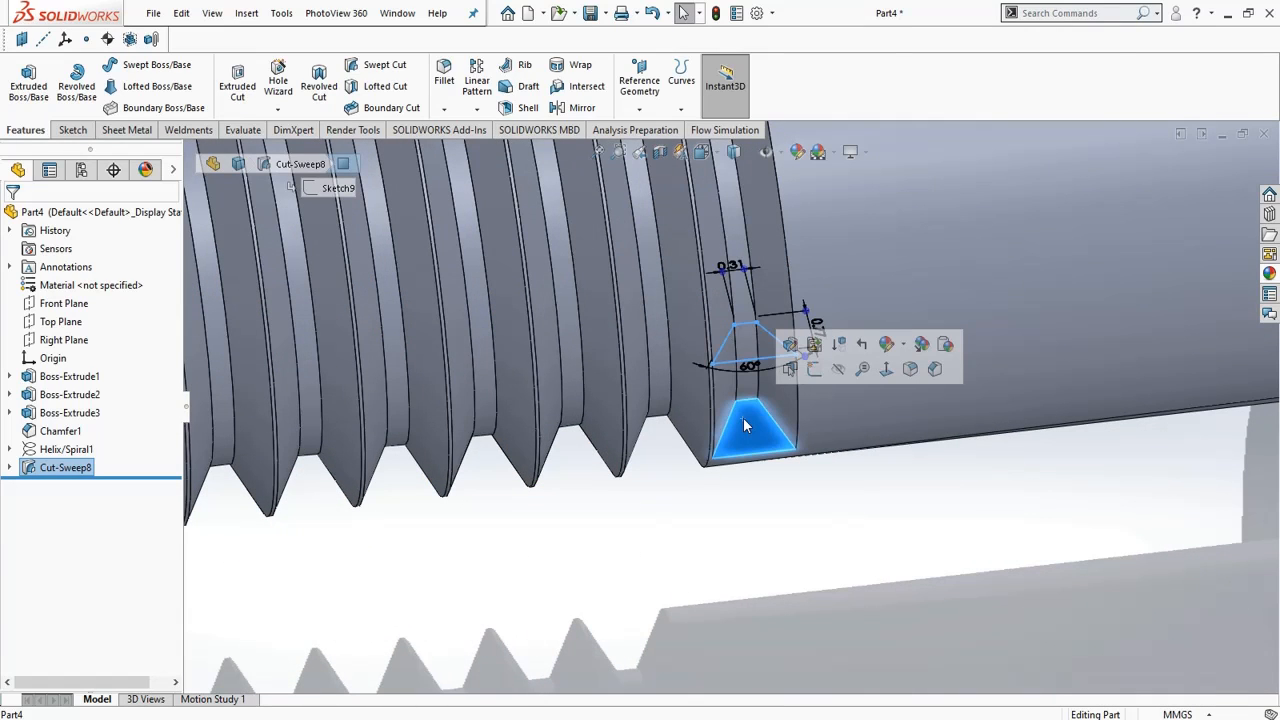
pyautogui.scroll(3, 743, 417)
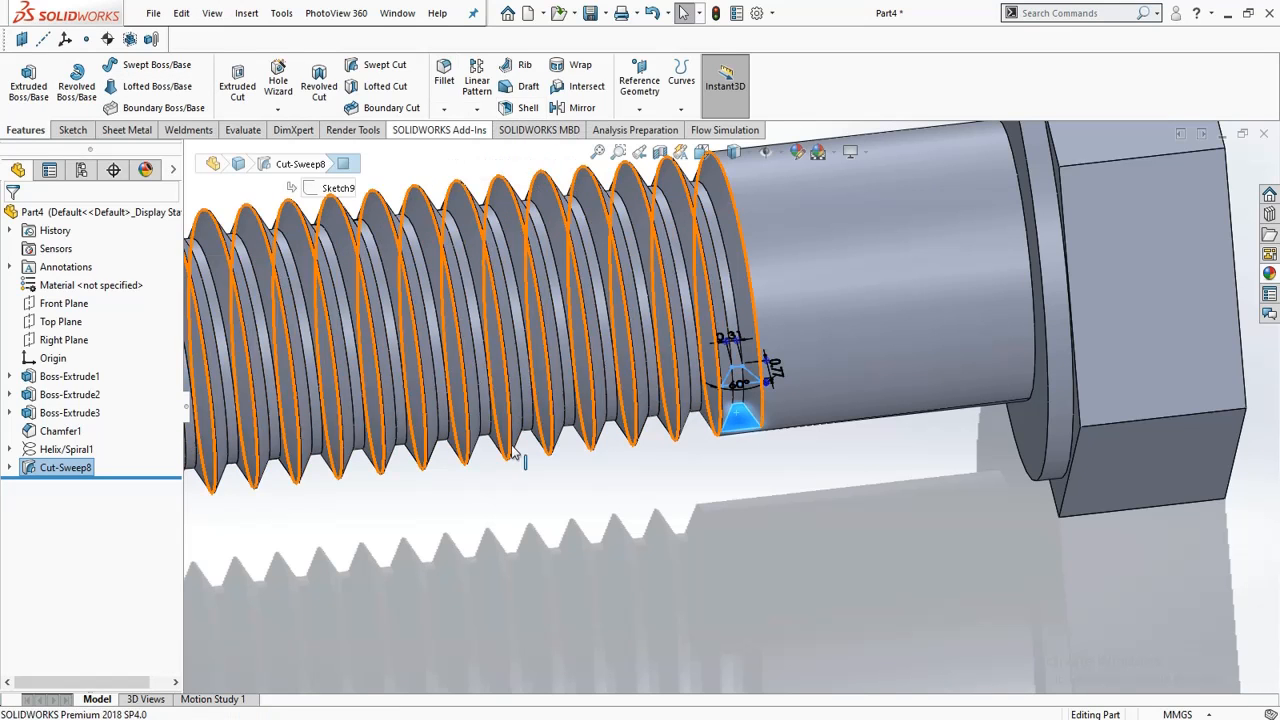
pyautogui.scroll(3, 603, 529)
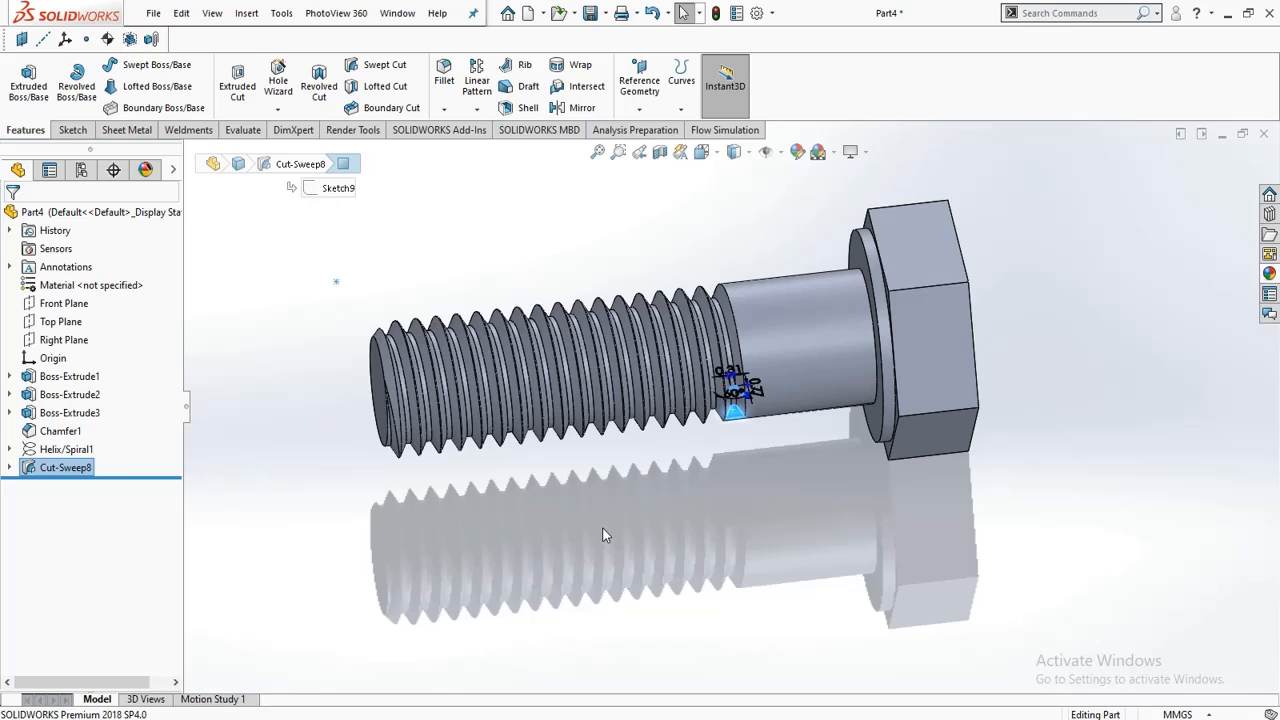
pyautogui.click(60, 131)
pyautogui.click(22, 76)
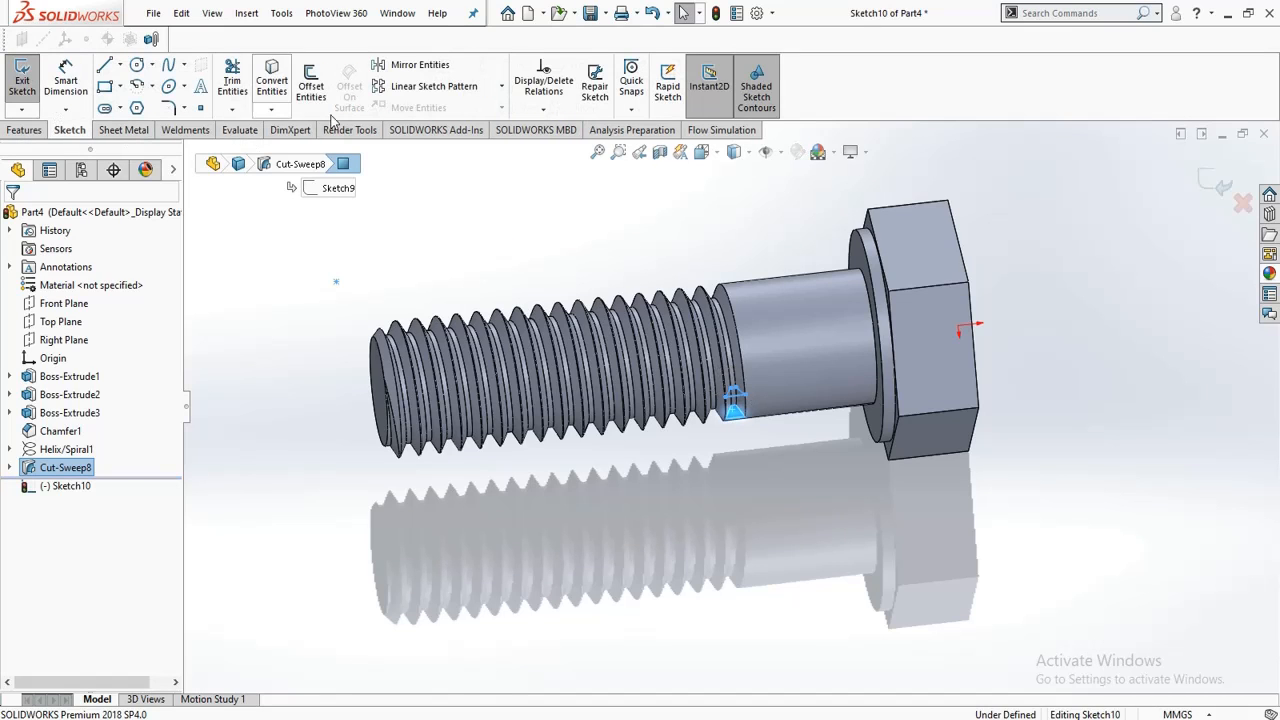
pyautogui.click(272, 80)
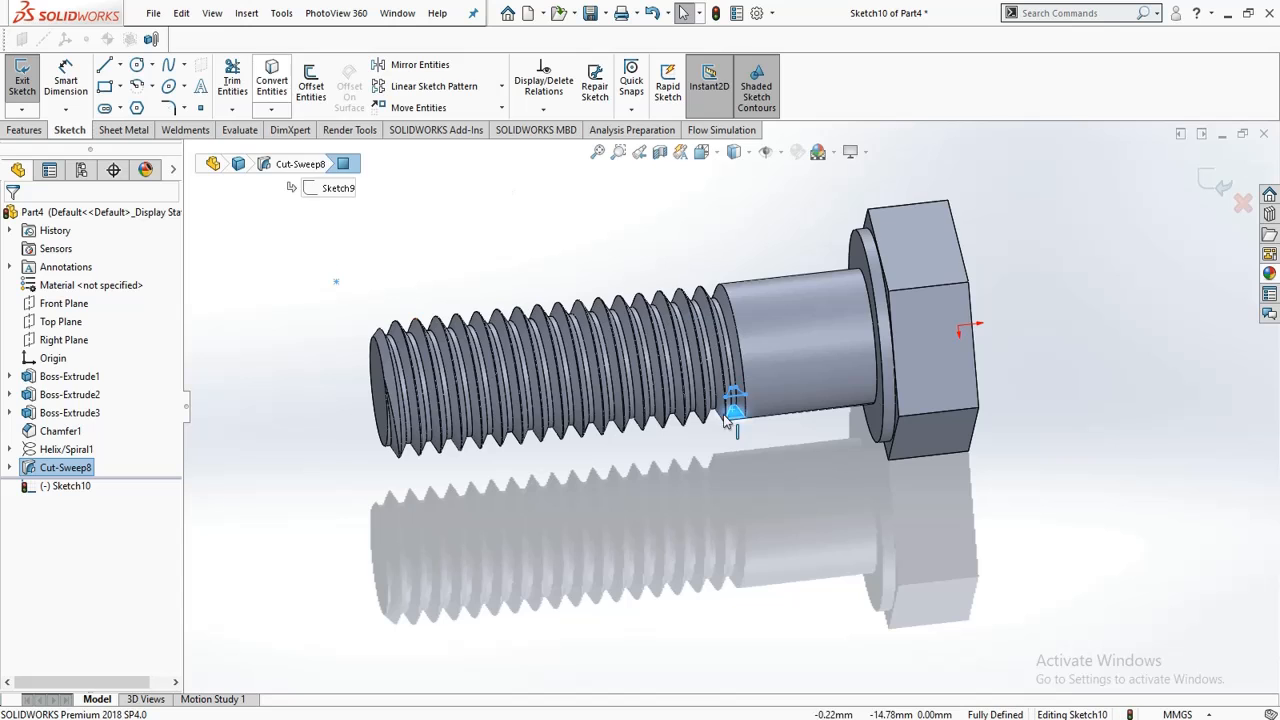
pyautogui.scroll(-5, 728, 424)
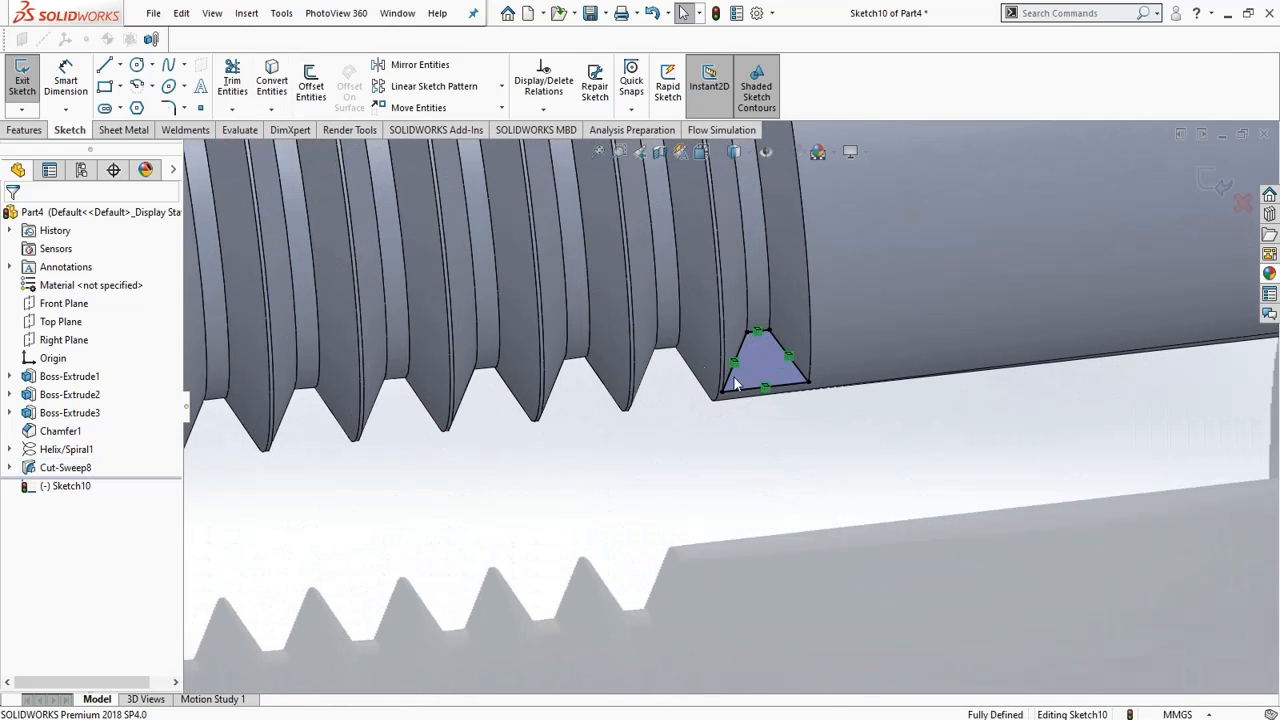
pyautogui.click(16, 76)
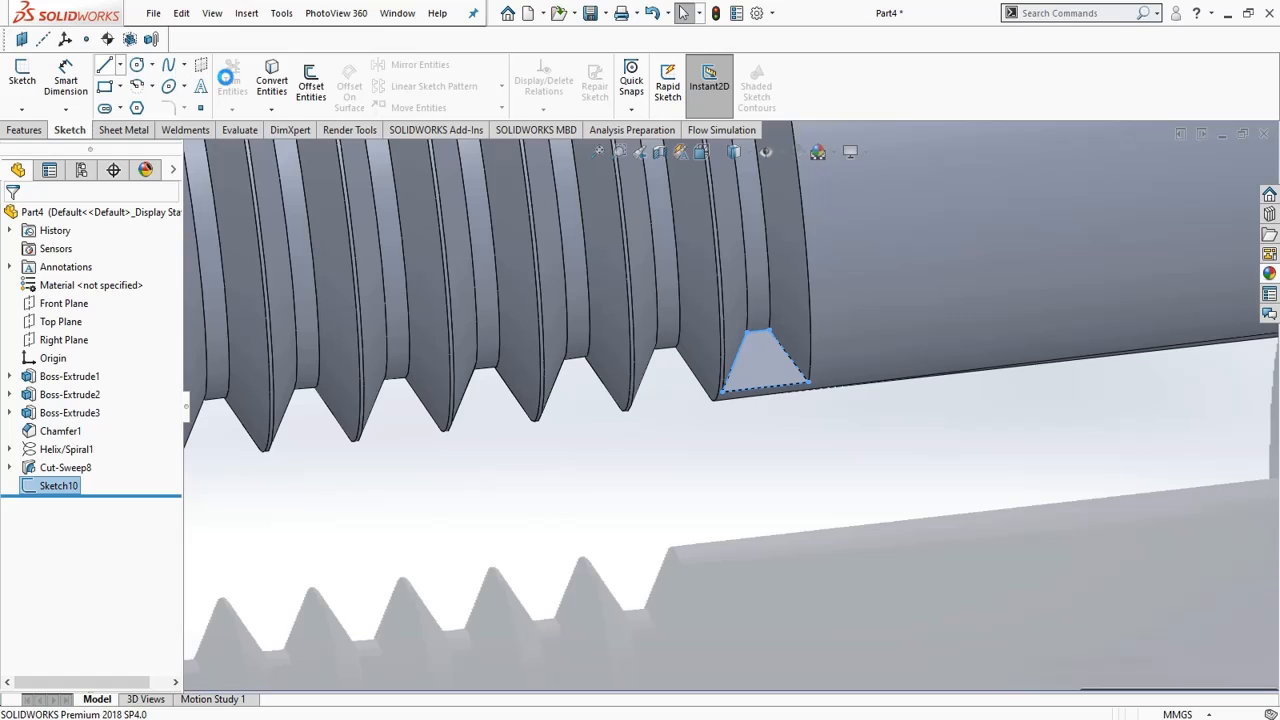
# Step: Cut-extrude the converted trapezoid sketch with the Through All - Both end condition, keeping only Body 1
pyautogui.click(22, 131)
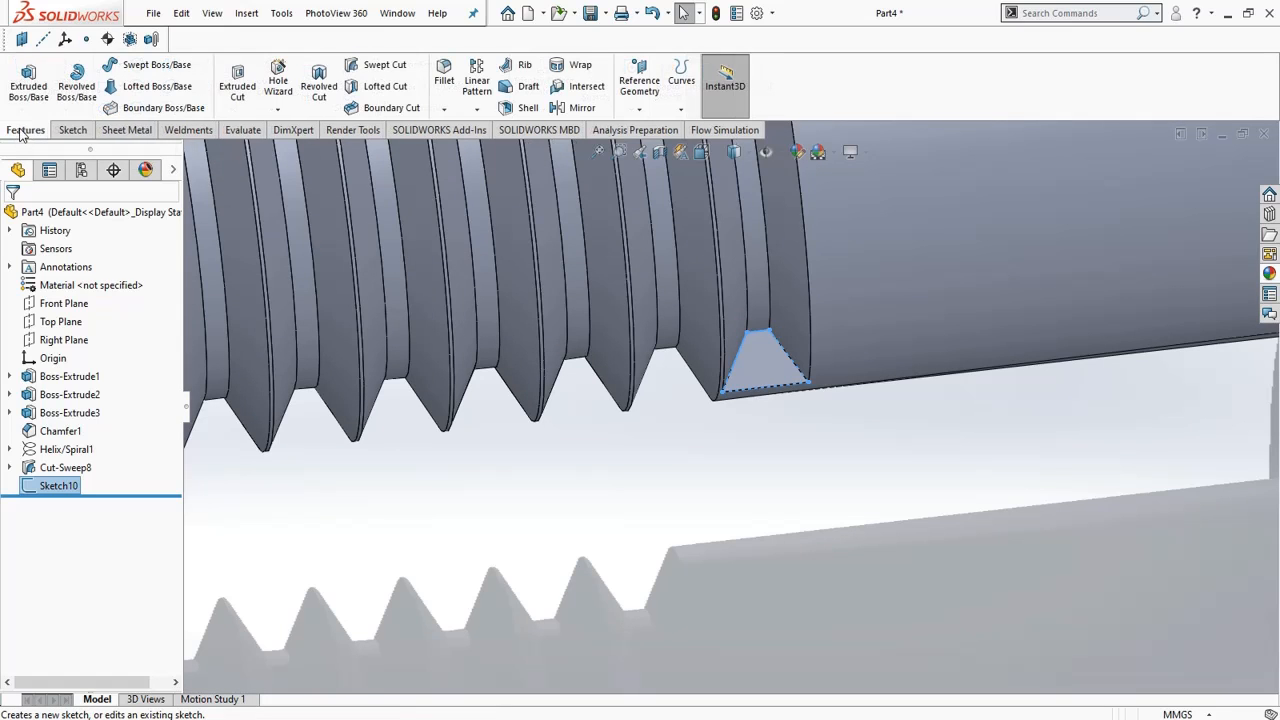
pyautogui.click(237, 82)
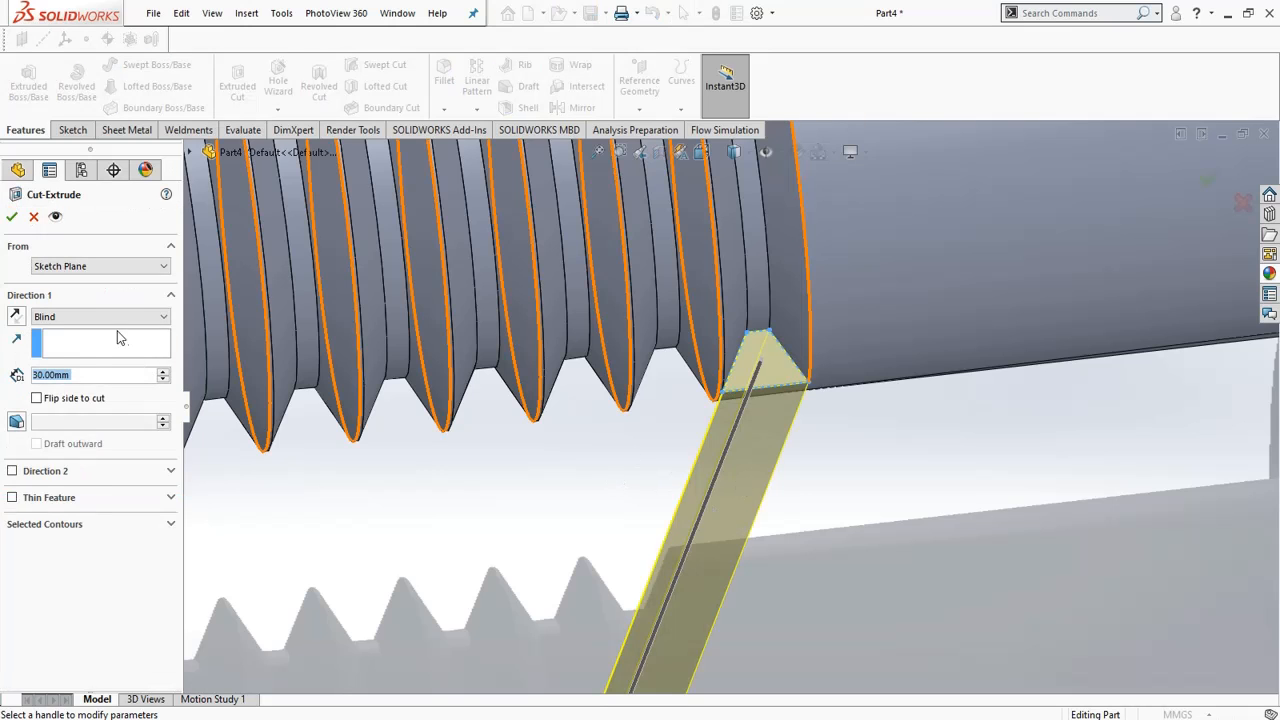
pyautogui.click(110, 316)
pyautogui.click(70, 346)
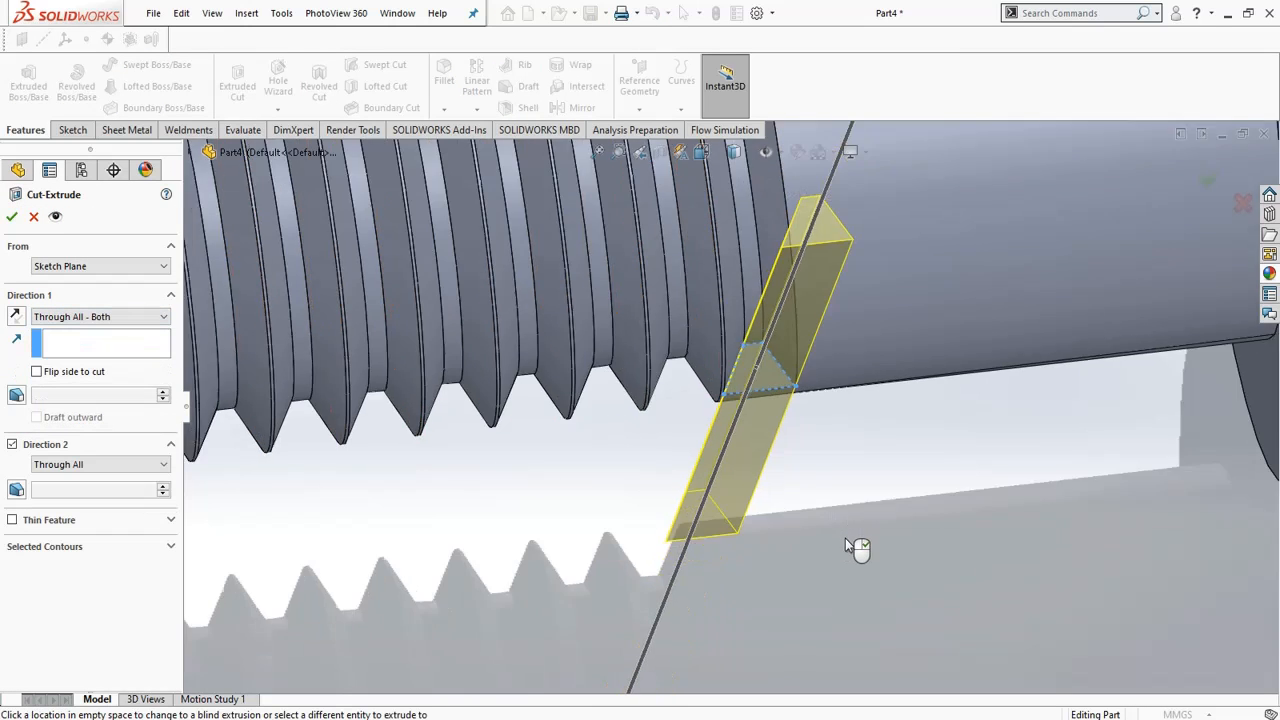
pyautogui.moveTo(845, 538); pyautogui.dragTo(632, 228, button='middle')
pyautogui.click(11, 216)
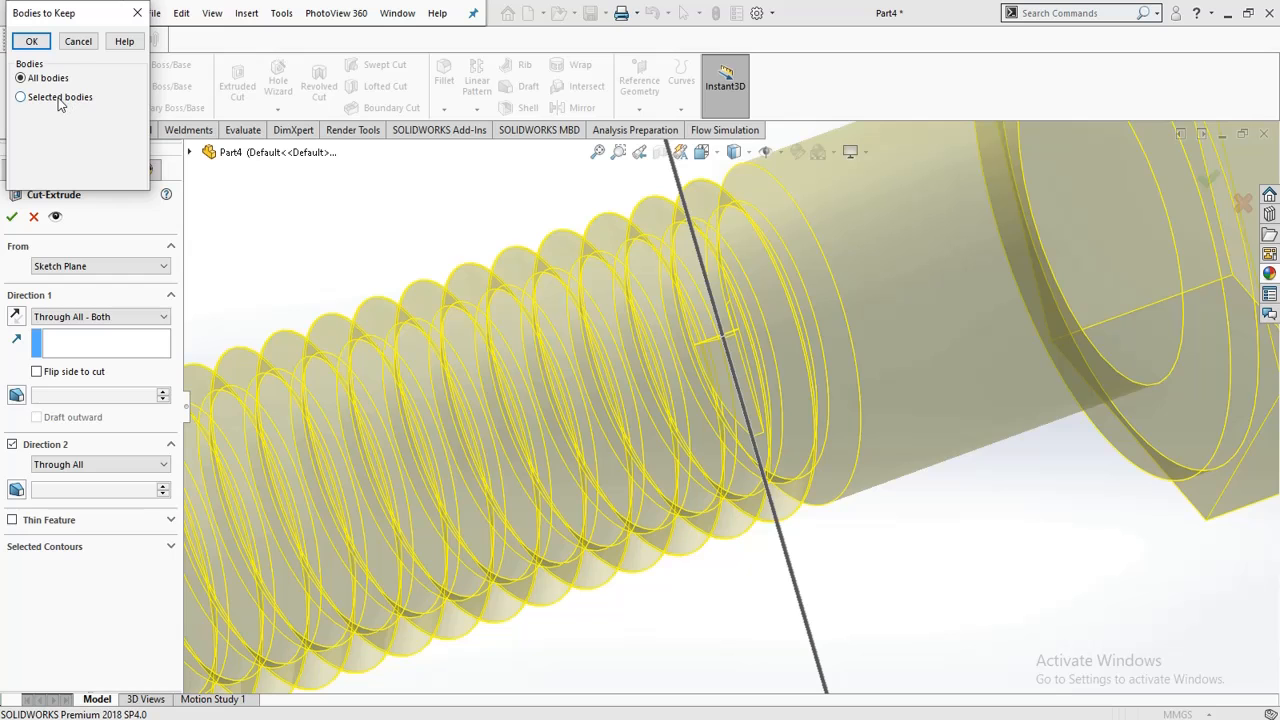
pyautogui.click(22, 97)
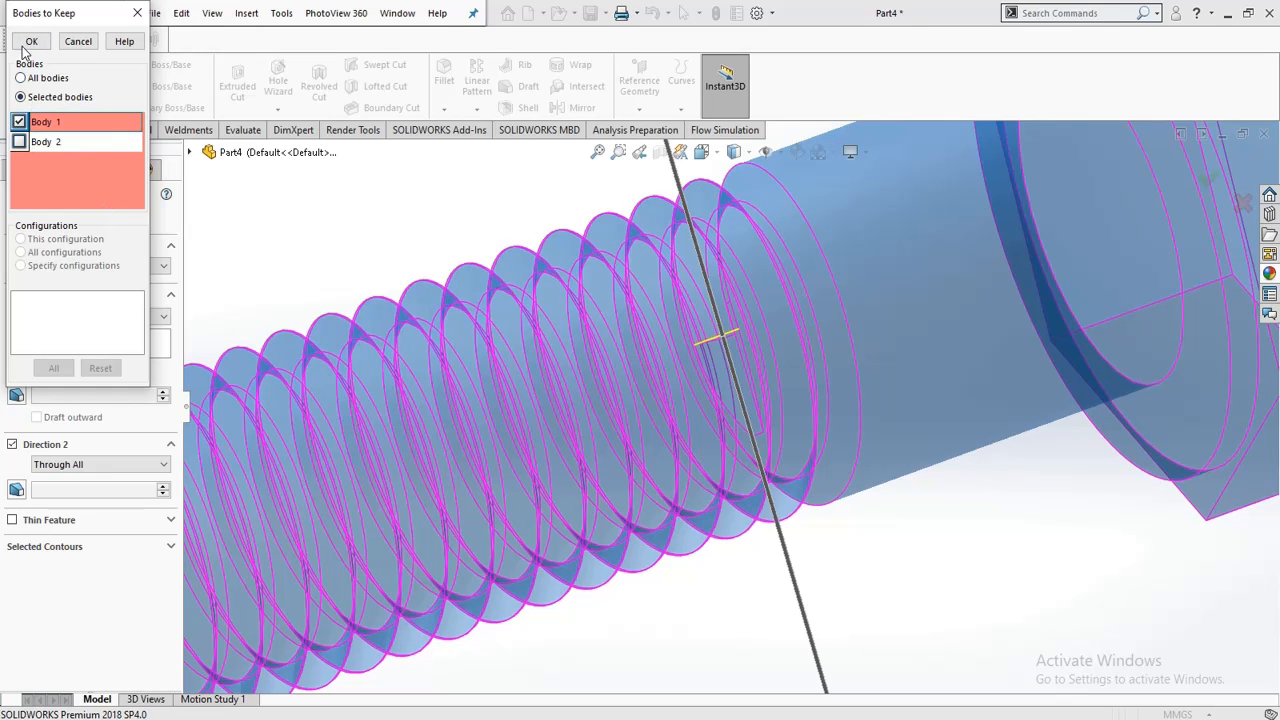
pyautogui.click(31, 42)
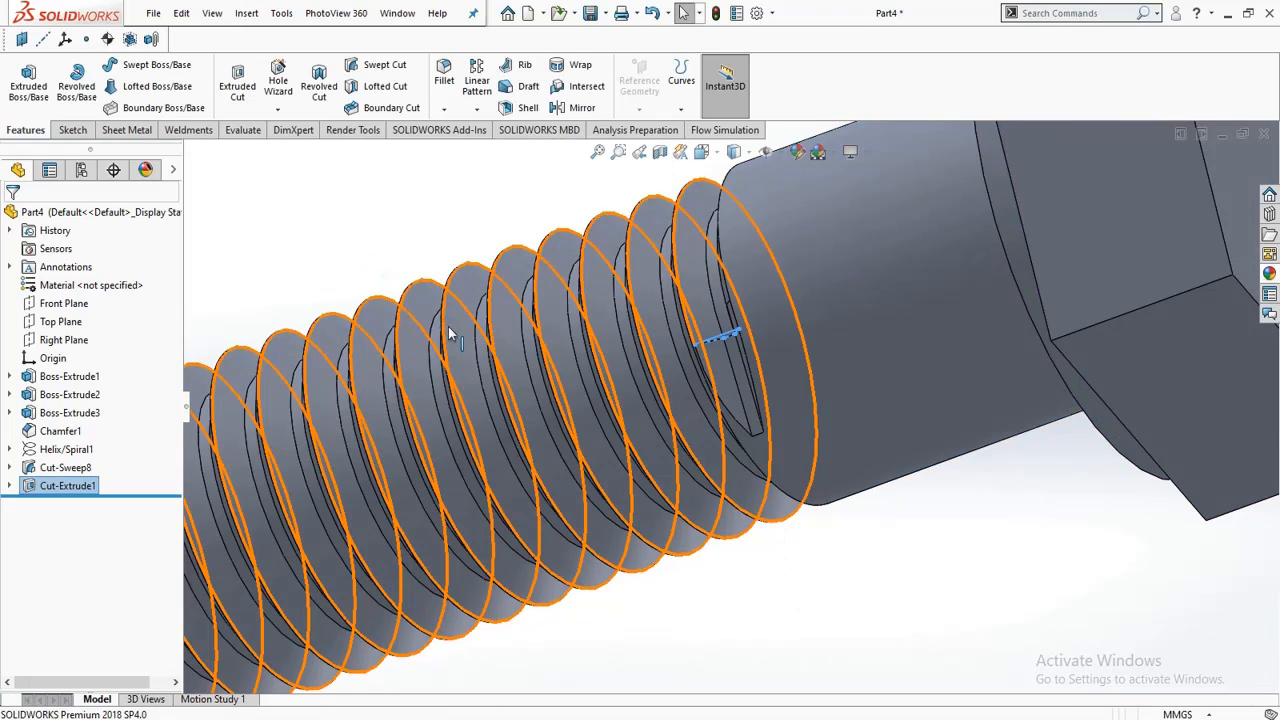
pyautogui.scroll(1, 449, 334)
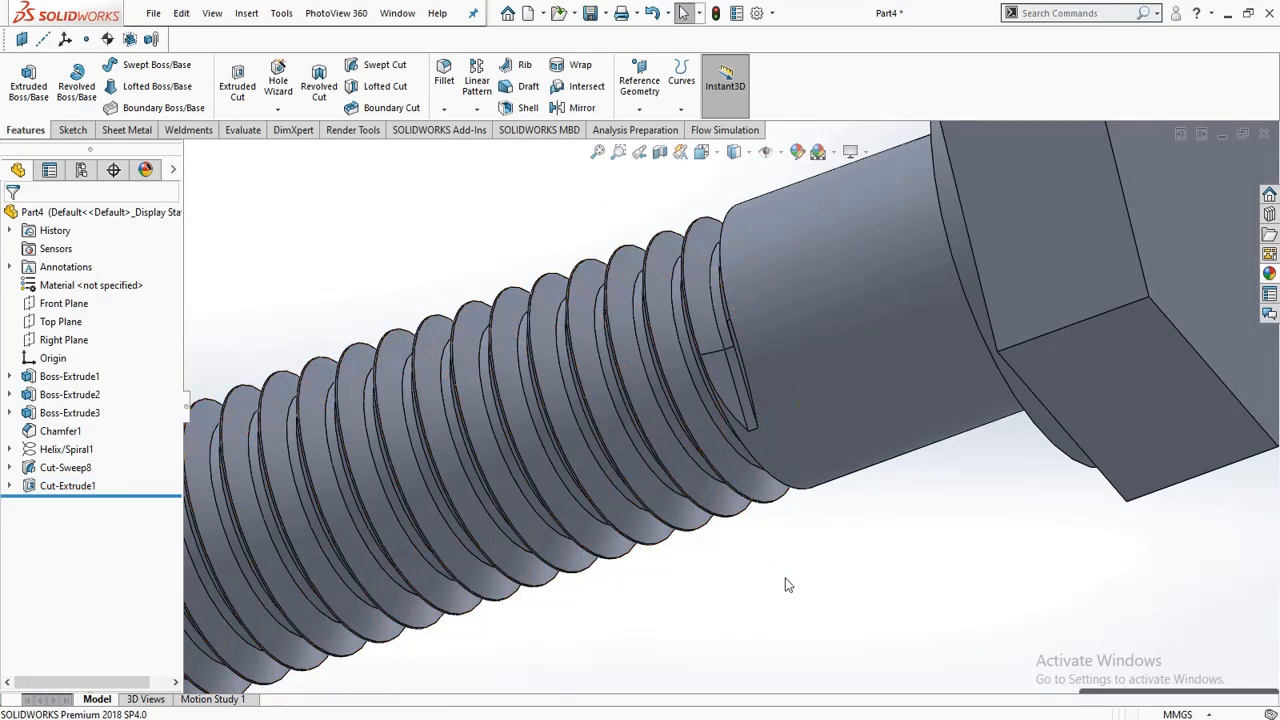
pyautogui.moveTo(785, 586); pyautogui.dragTo(824, 648, button='middle')
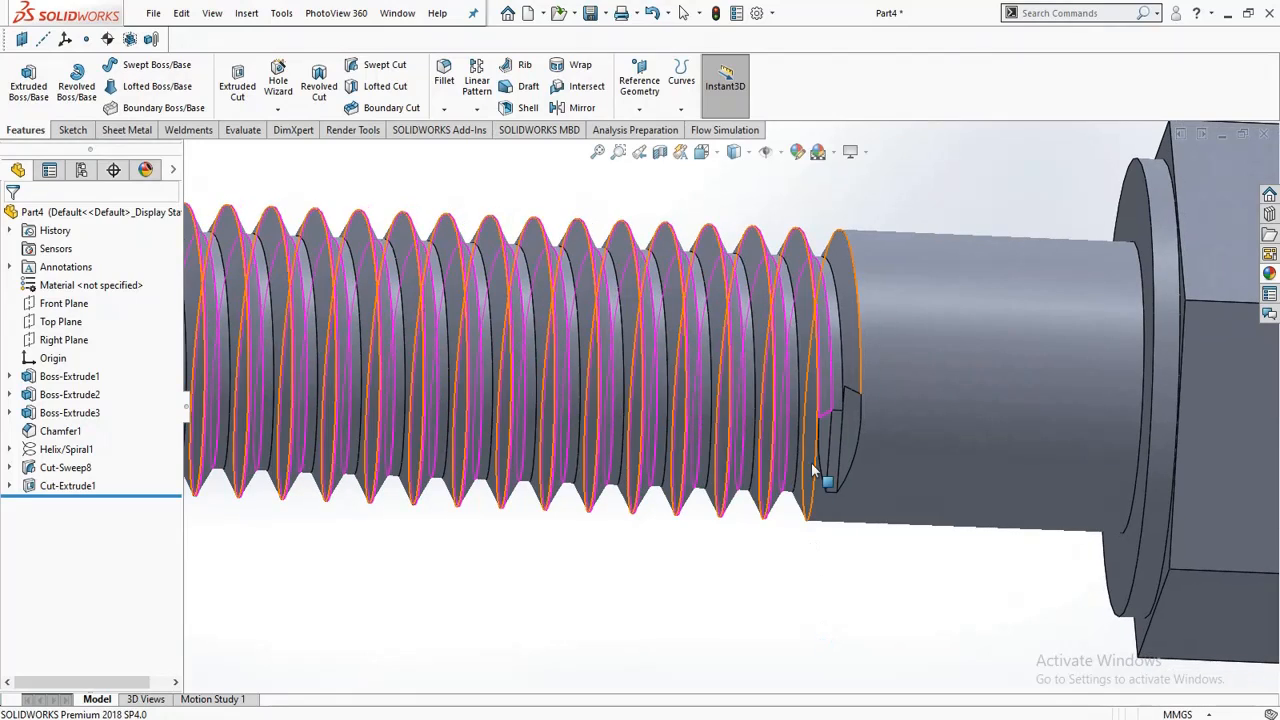
pyautogui.moveTo(842, 418)
pyautogui.mouseDown(button='middle')
pyautogui.moveTo(838, 430)
pyautogui.moveTo(830, 413)
pyautogui.mouseUp(button='middle')
pyautogui.press('f')
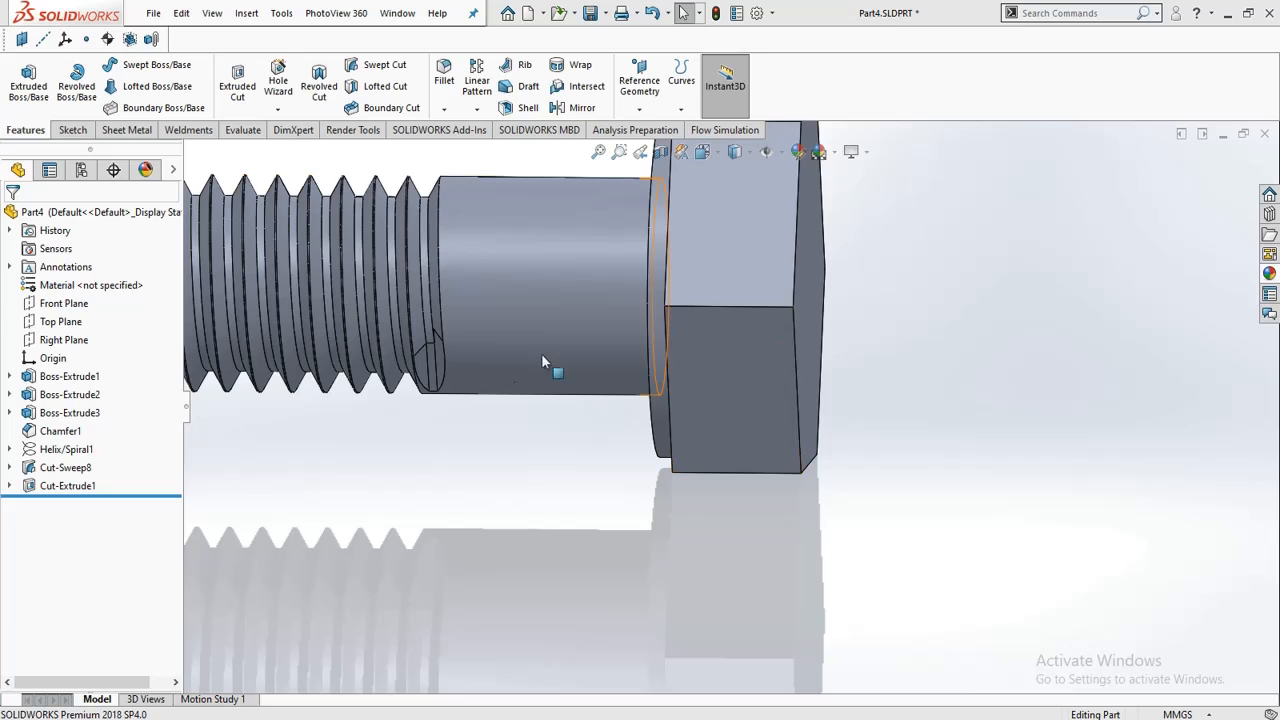
# Step: Start a sketch on the outer hexagonal face of the bolt head and orient the view normal to it
pyautogui.moveTo(836, 390); pyautogui.dragTo(815, 392, button='middle')
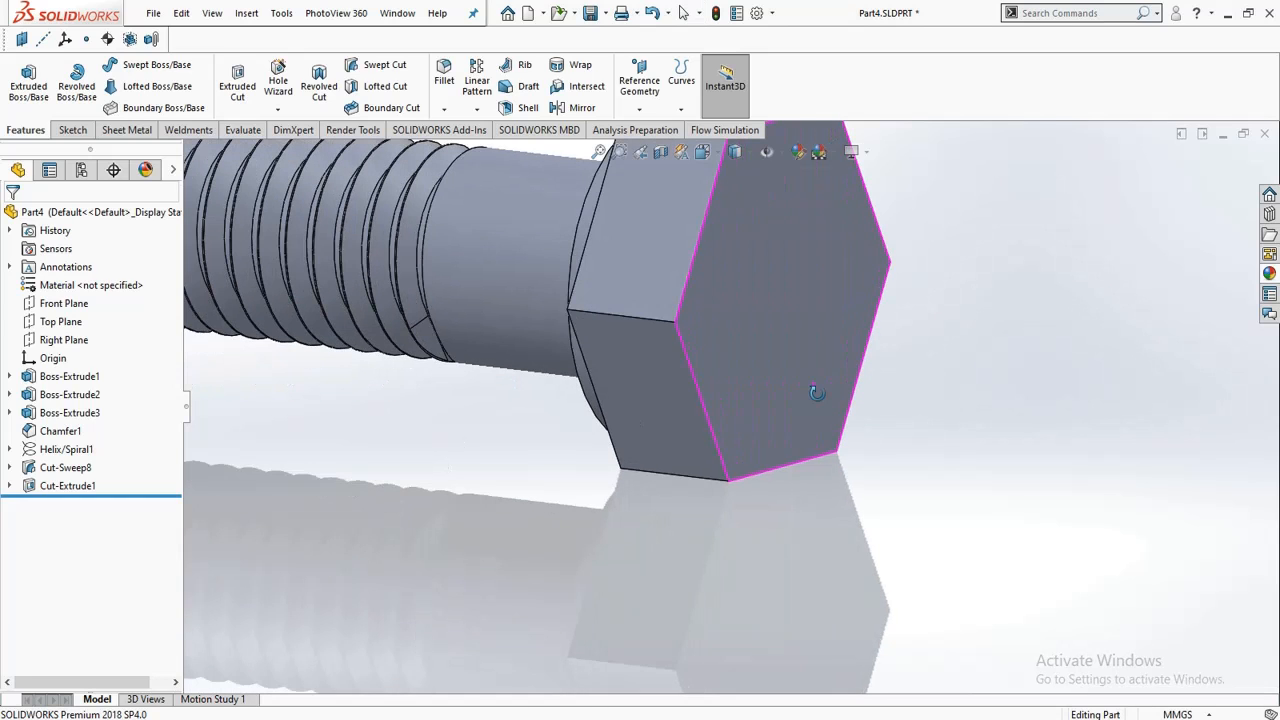
pyautogui.click(783, 290)
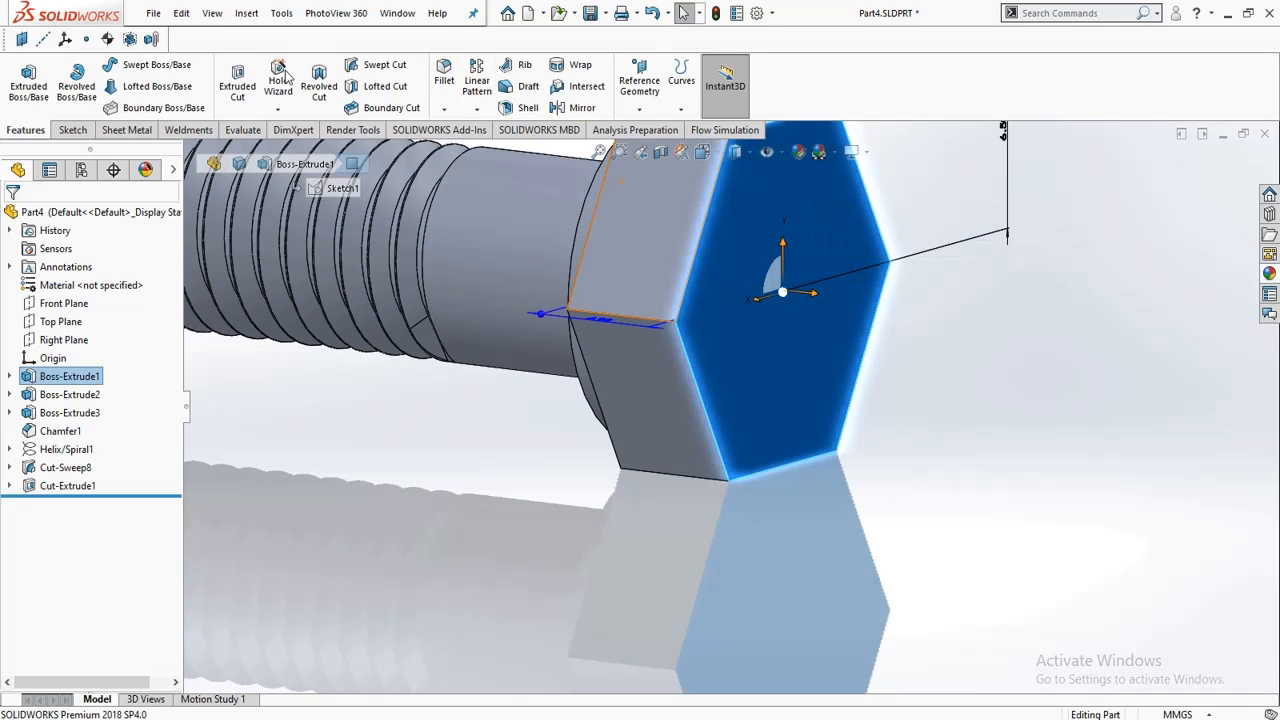
pyautogui.click(78, 132)
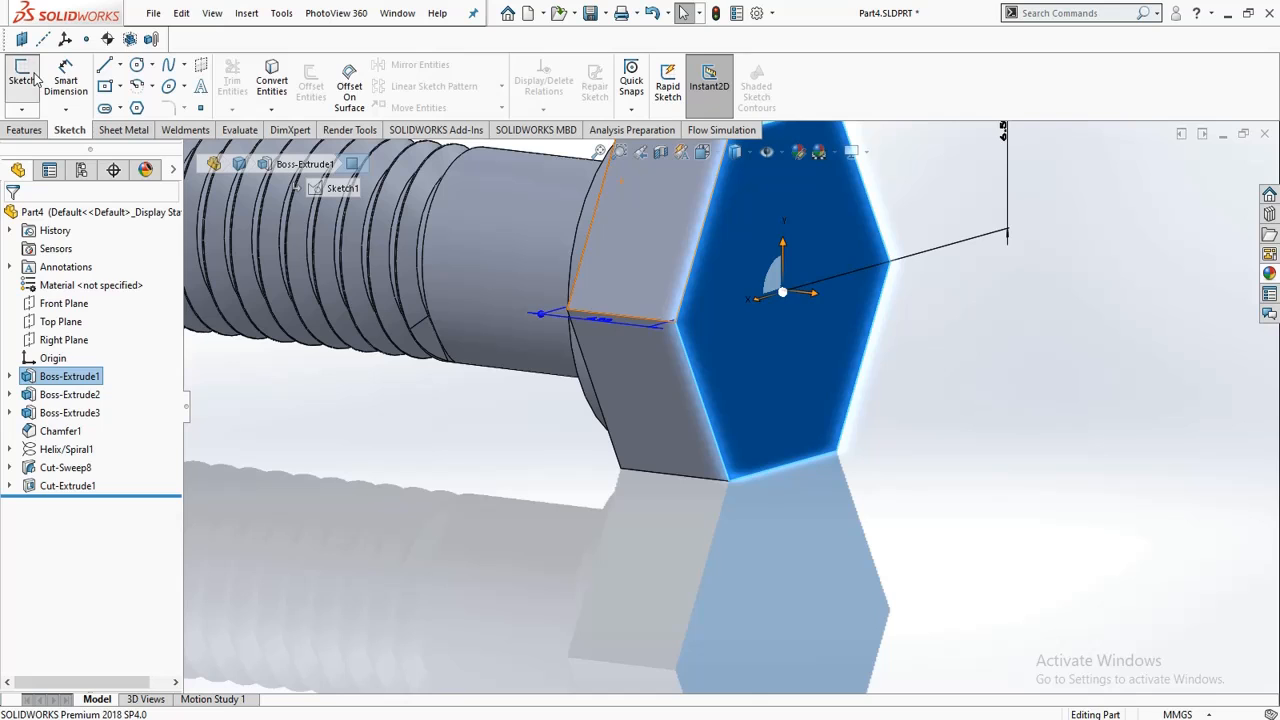
pyautogui.click(22, 80)
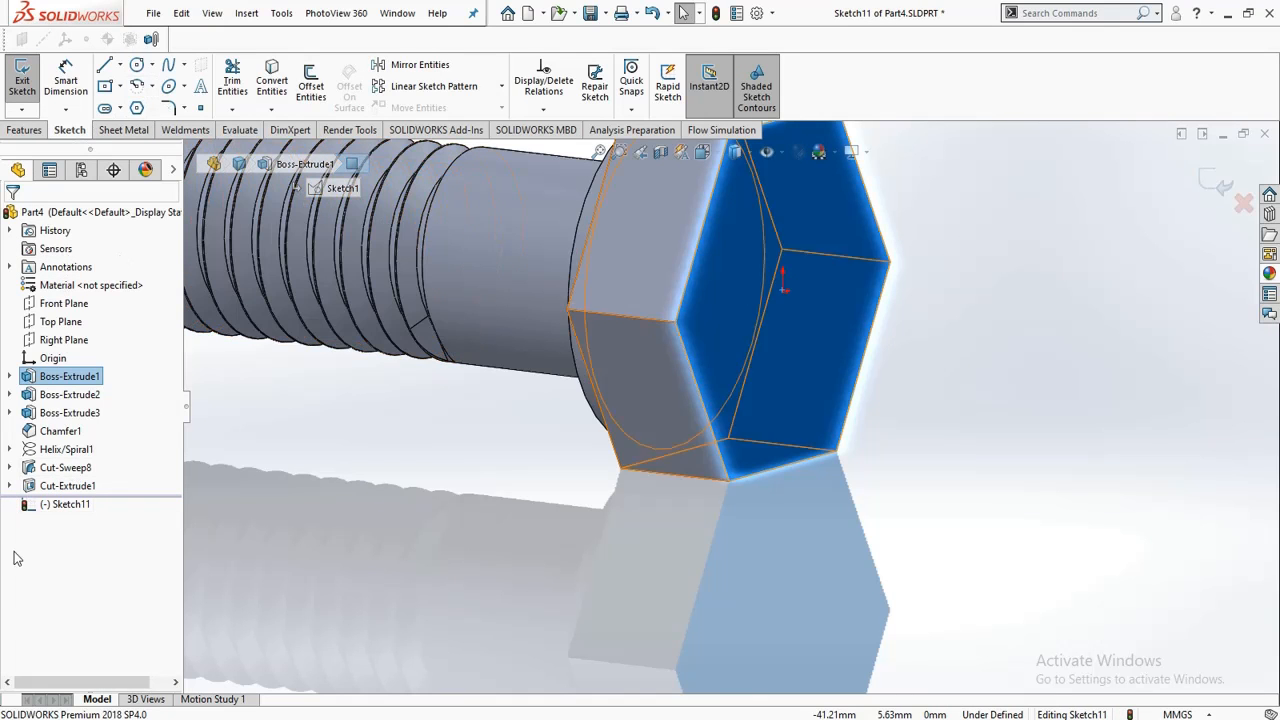
pyautogui.click(60, 505)
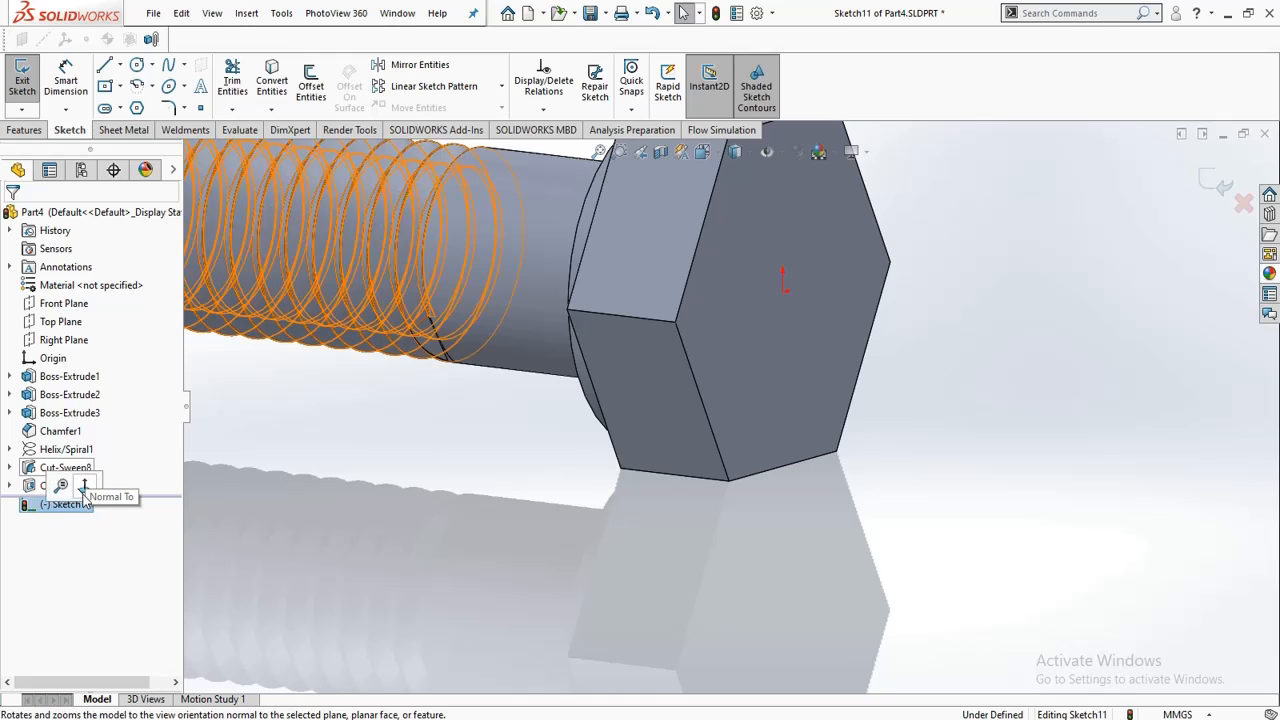
pyautogui.click(100, 488)
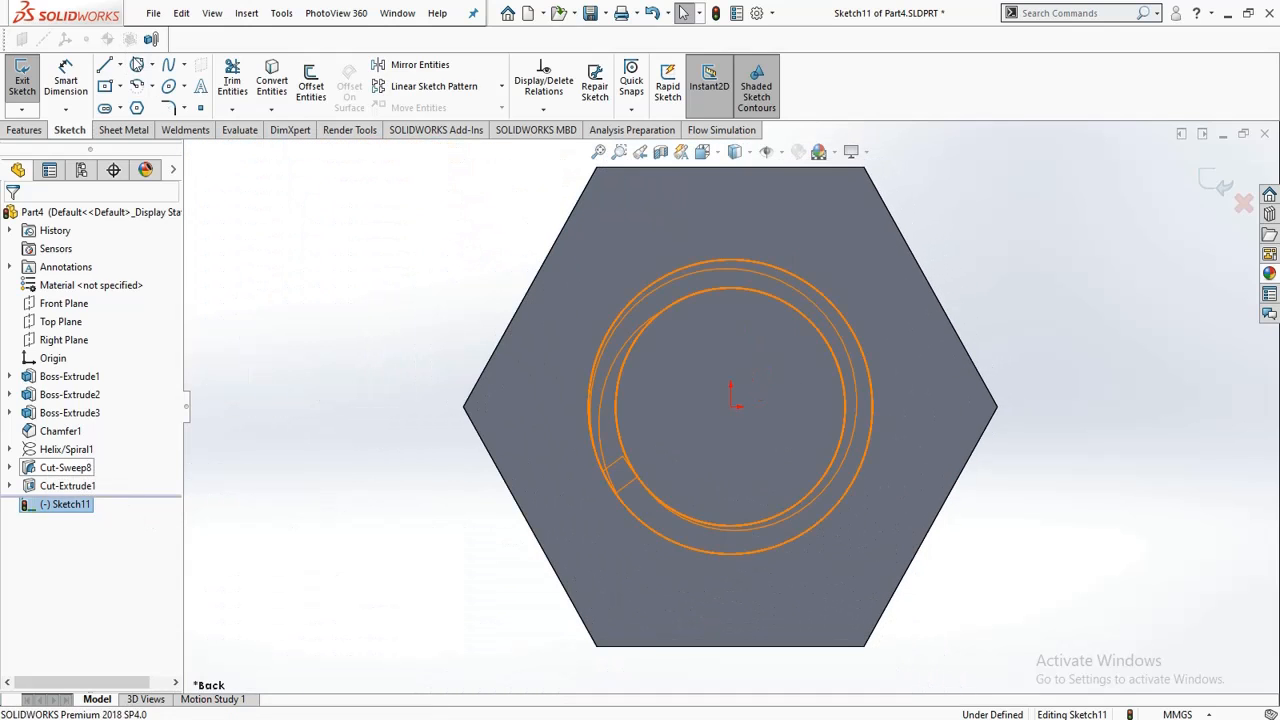
# Step: Draw a circle with a radius of about 6.50 mm centred on the origin, touching the hexagon's flats, and exit the sketch
pyautogui.click(137, 64)
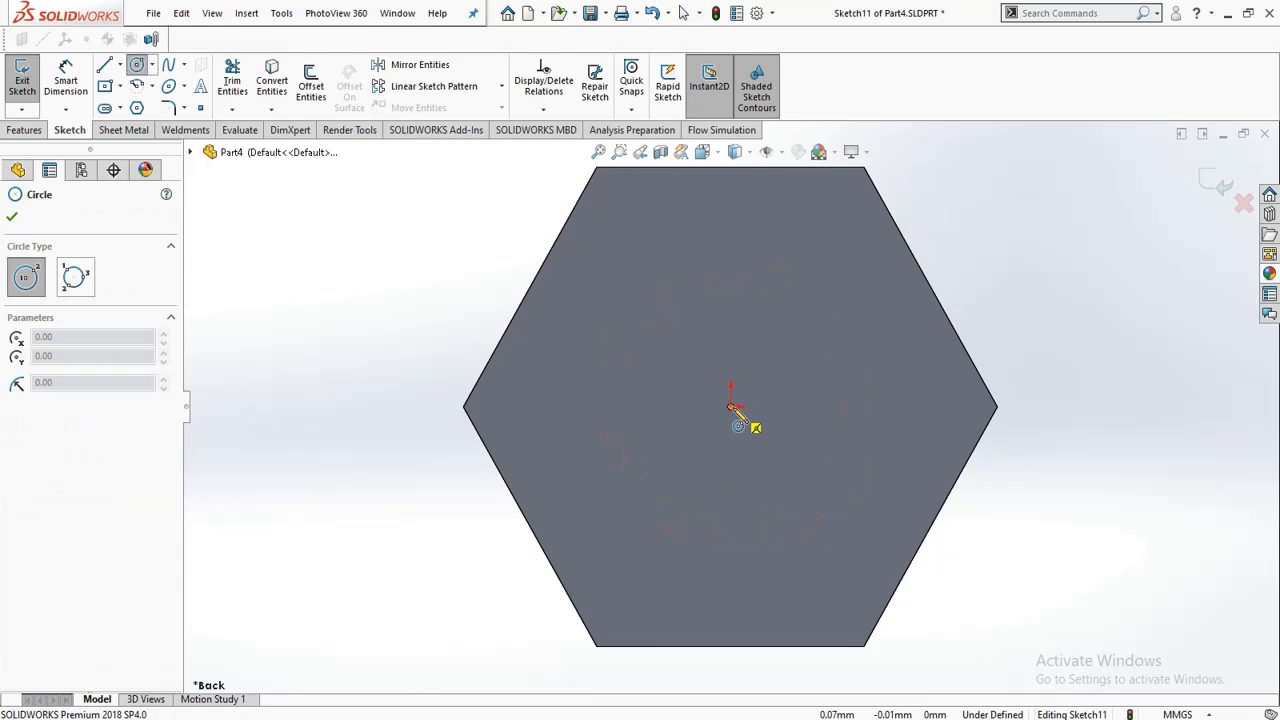
pyautogui.click(731, 403)
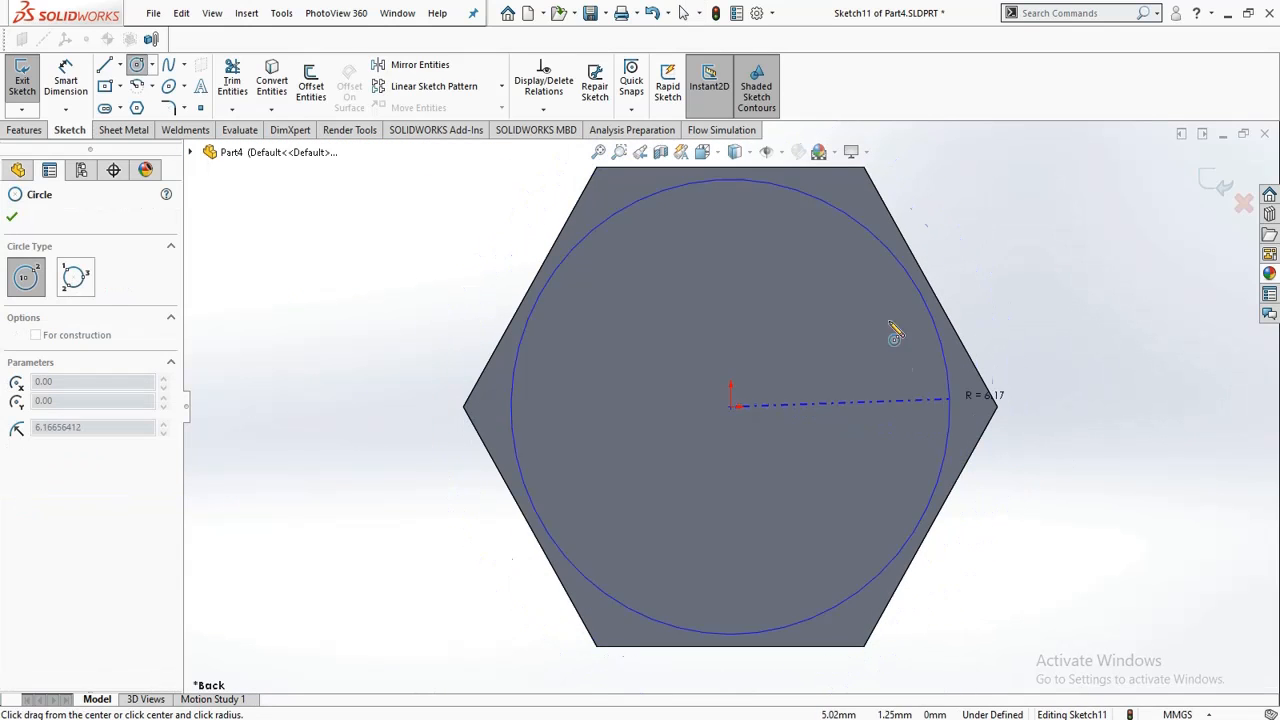
pyautogui.click(734, 174)
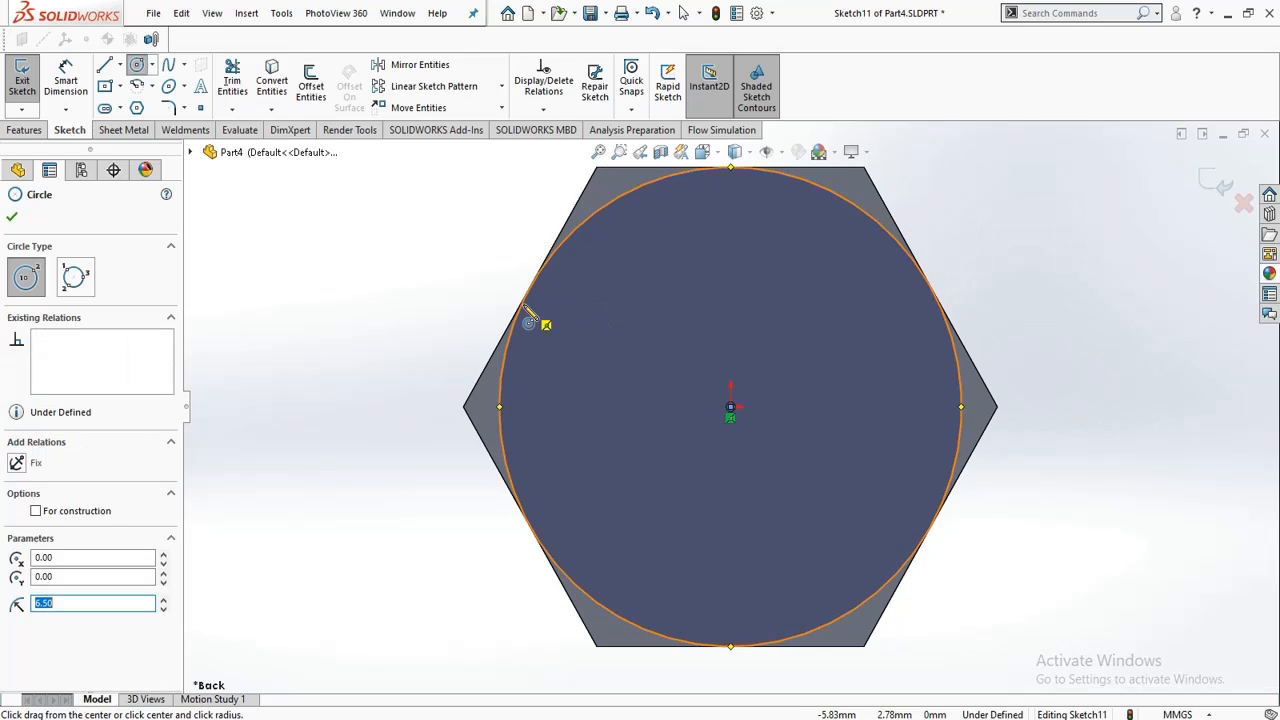
pyautogui.click(18, 72)
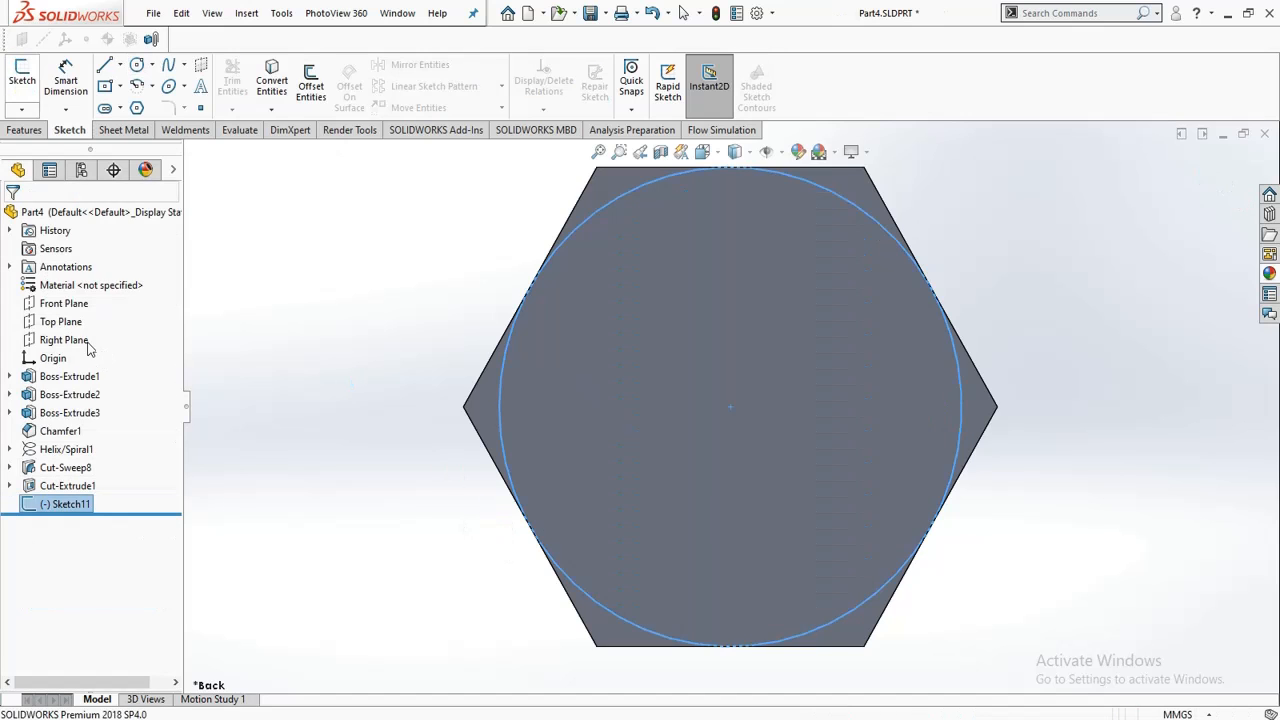
pyautogui.moveTo(469, 480); pyautogui.dragTo(463, 313, button='middle')
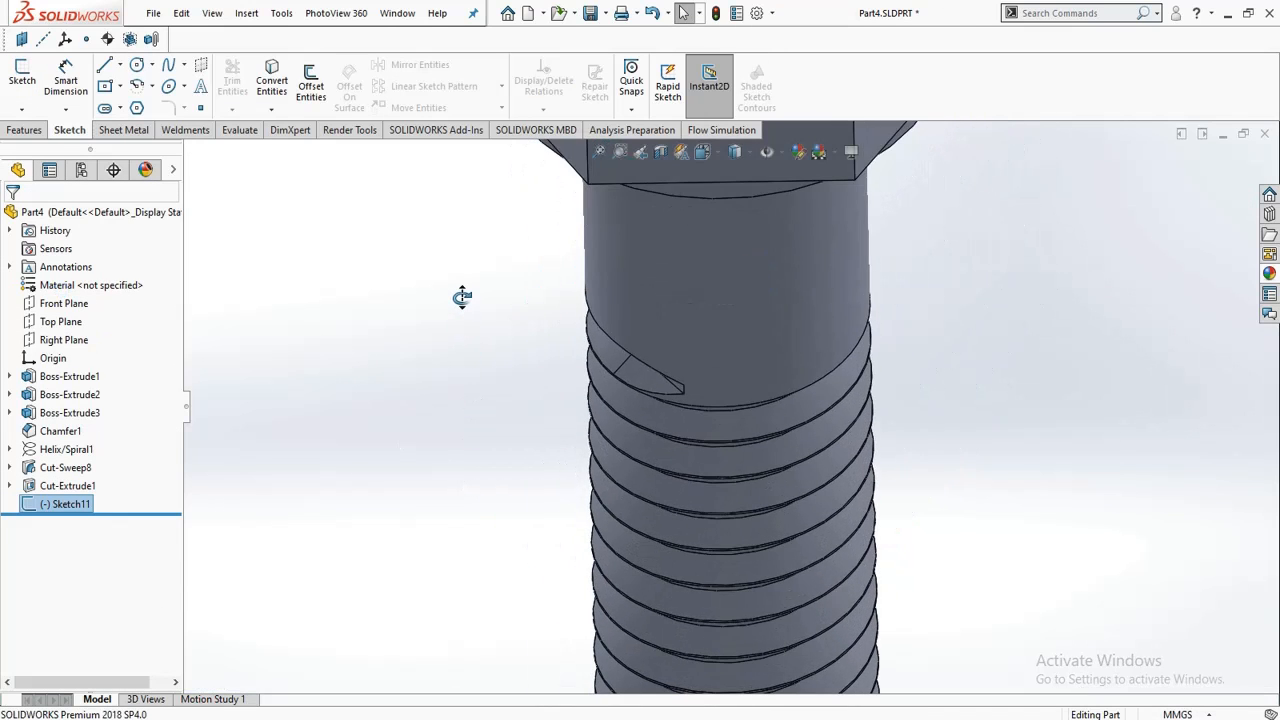
pyautogui.press('f')
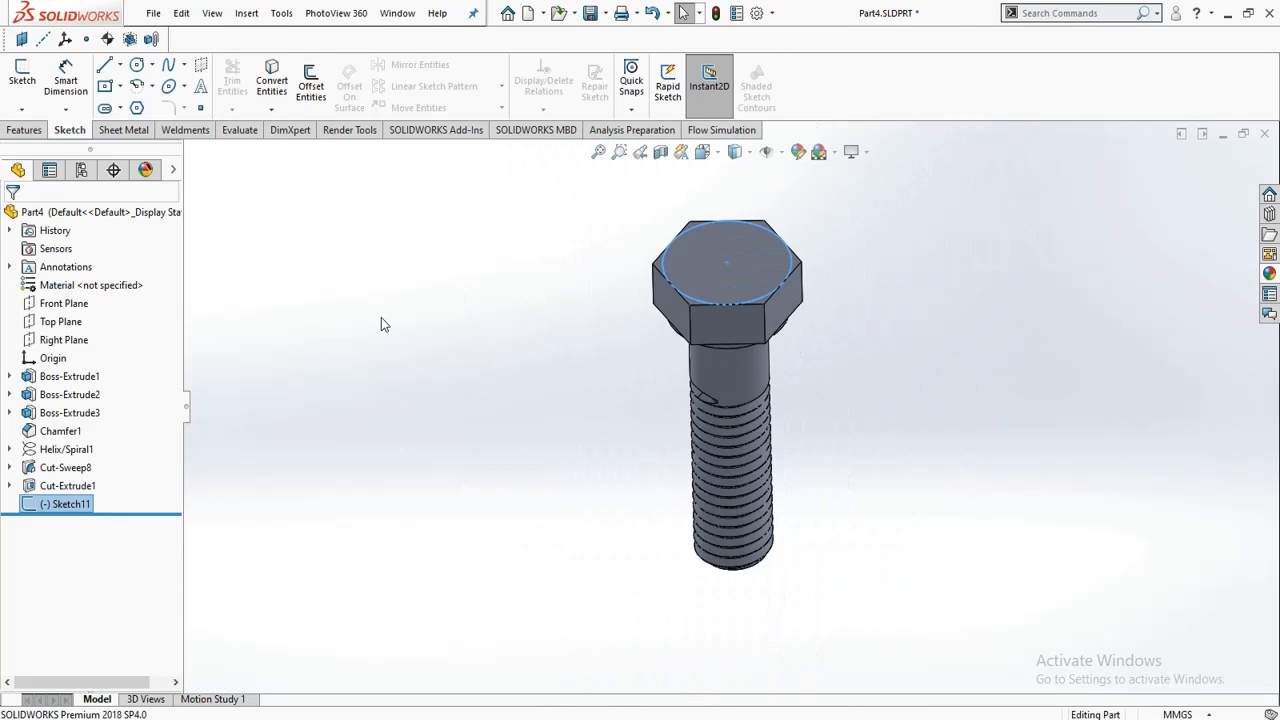
pyautogui.click(63, 303)
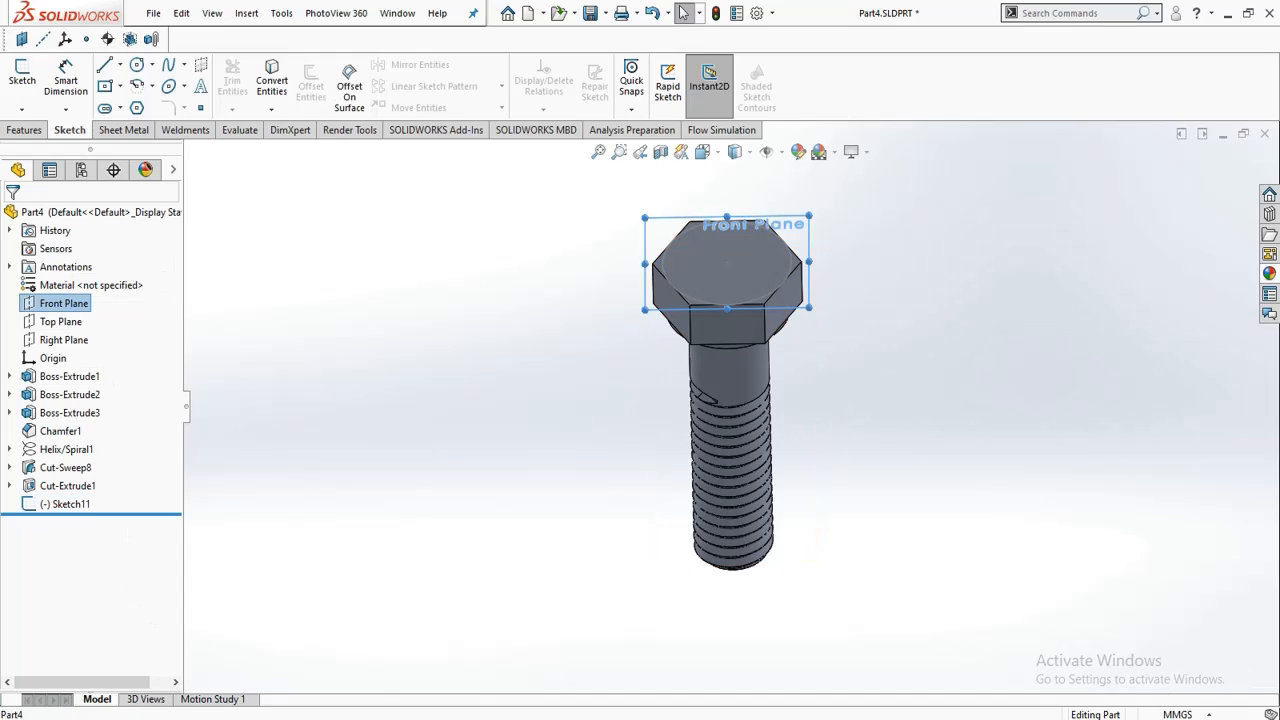
pyautogui.rightClick(70, 303)
pyautogui.click(163, 279)
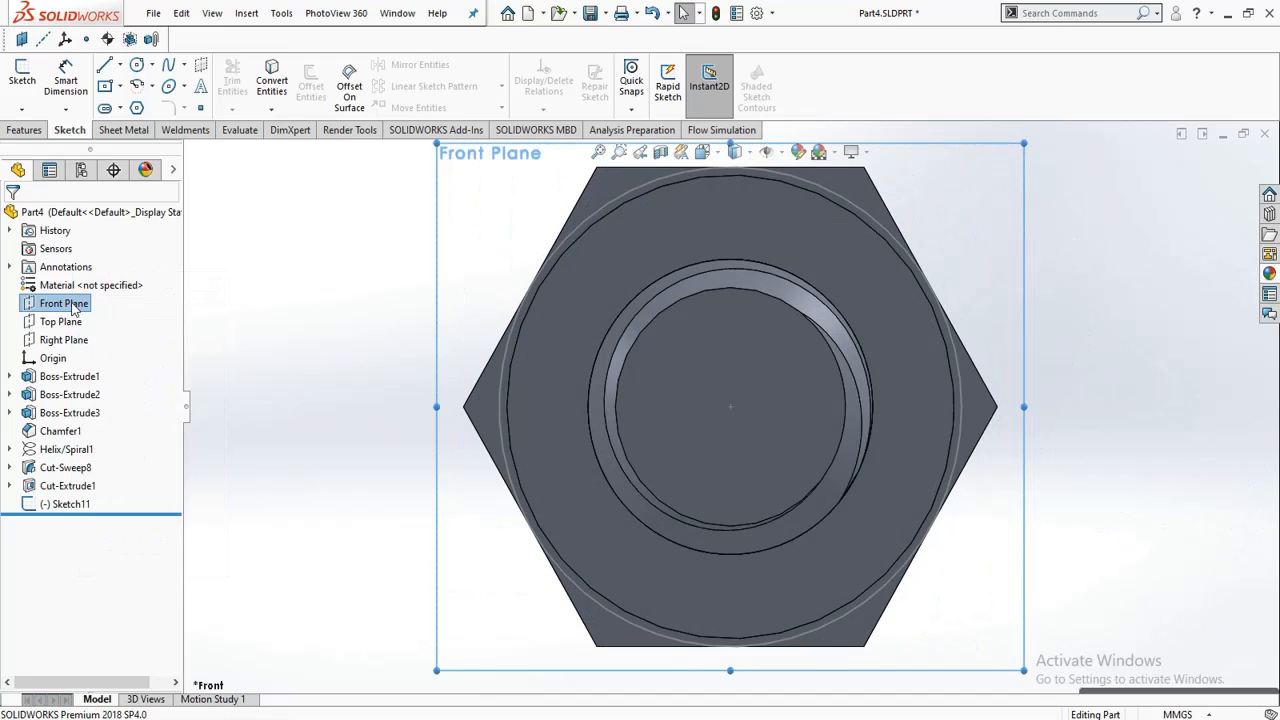
pyautogui.rightClick(72, 305)
# Step: Orient the view normal to the Top Plane to show the bolt and its head from the side
pyautogui.click(60, 323)
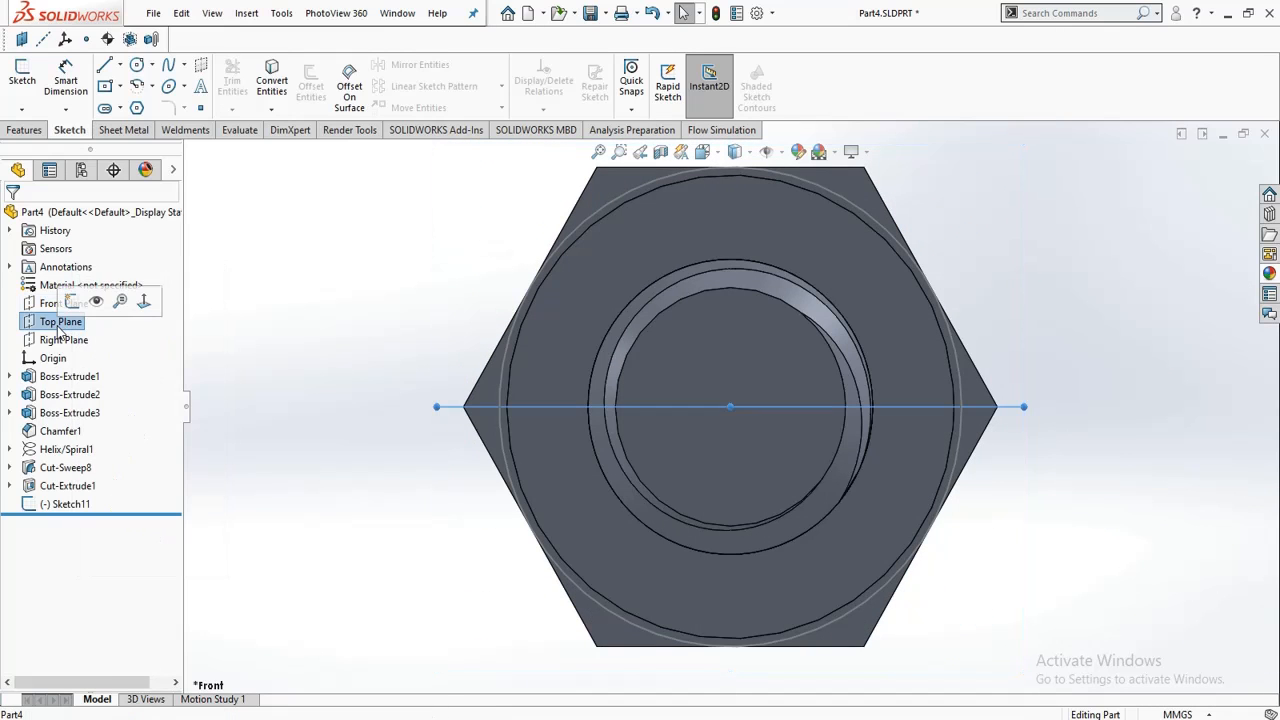
pyautogui.moveTo(543, 334); pyautogui.dragTo(495, 410, button='middle')
pyautogui.rightClick(60, 322)
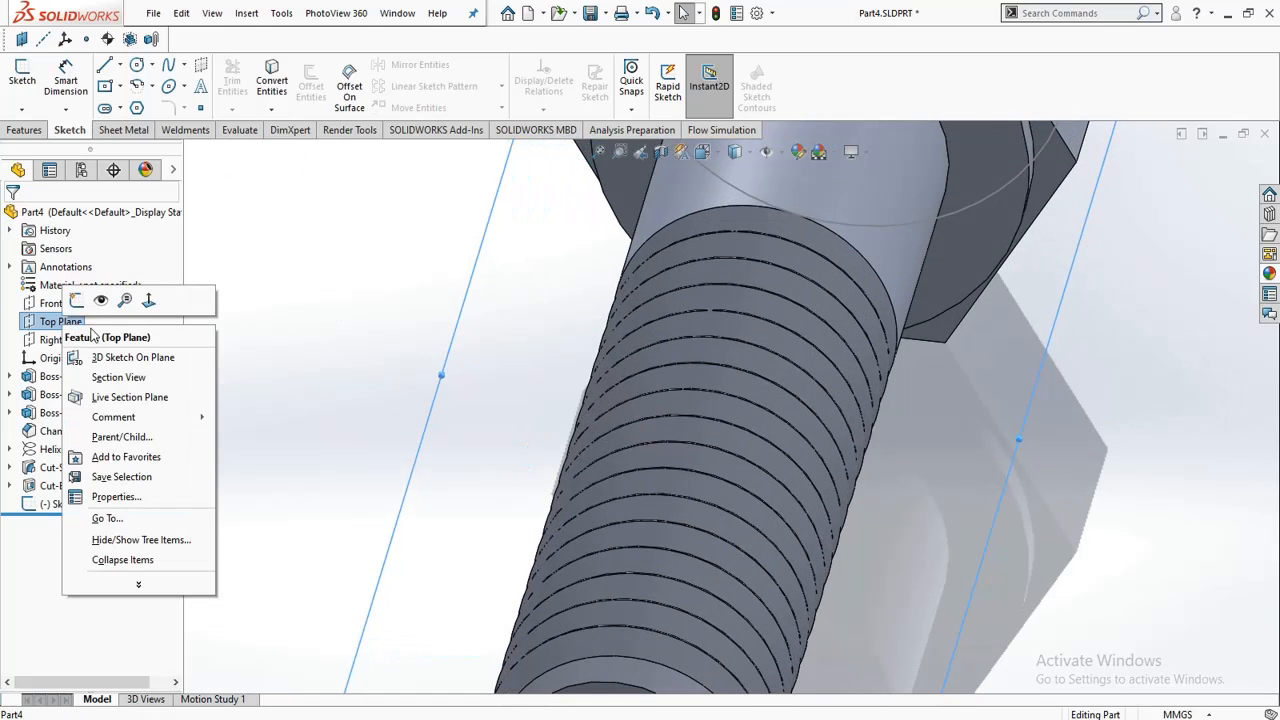
pyautogui.click(152, 297)
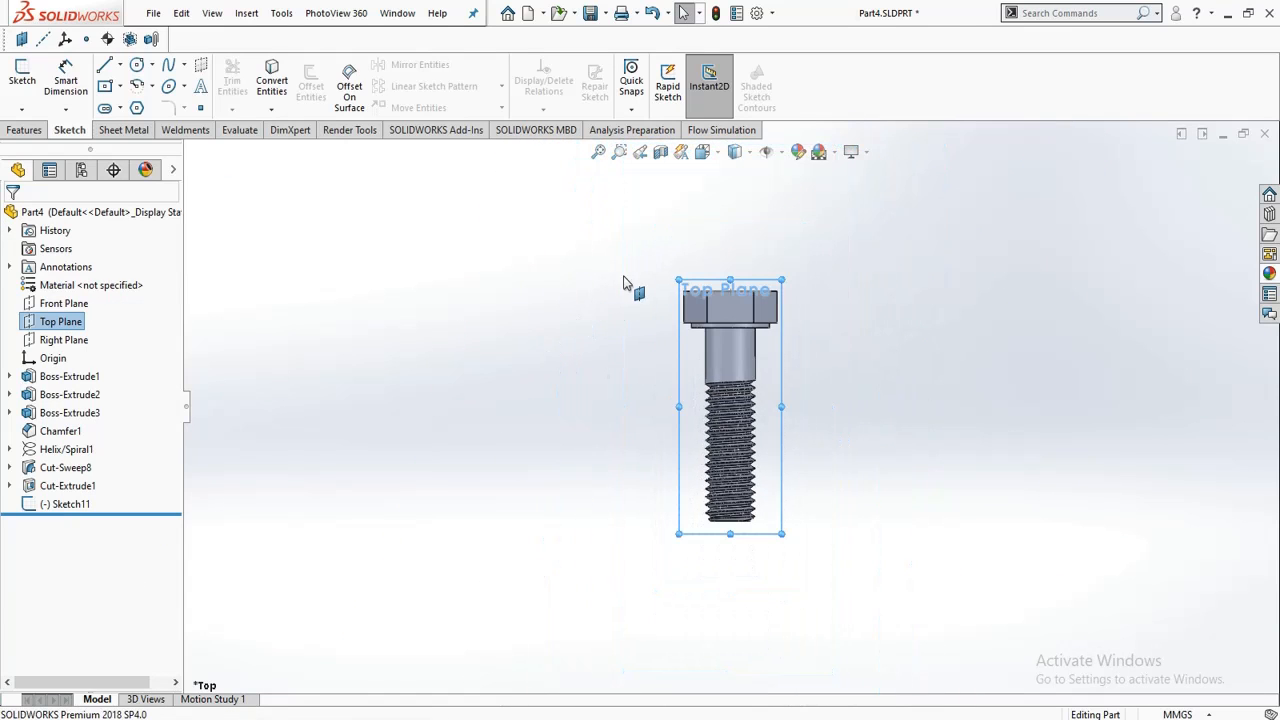
pyautogui.scroll(3, 672, 285)
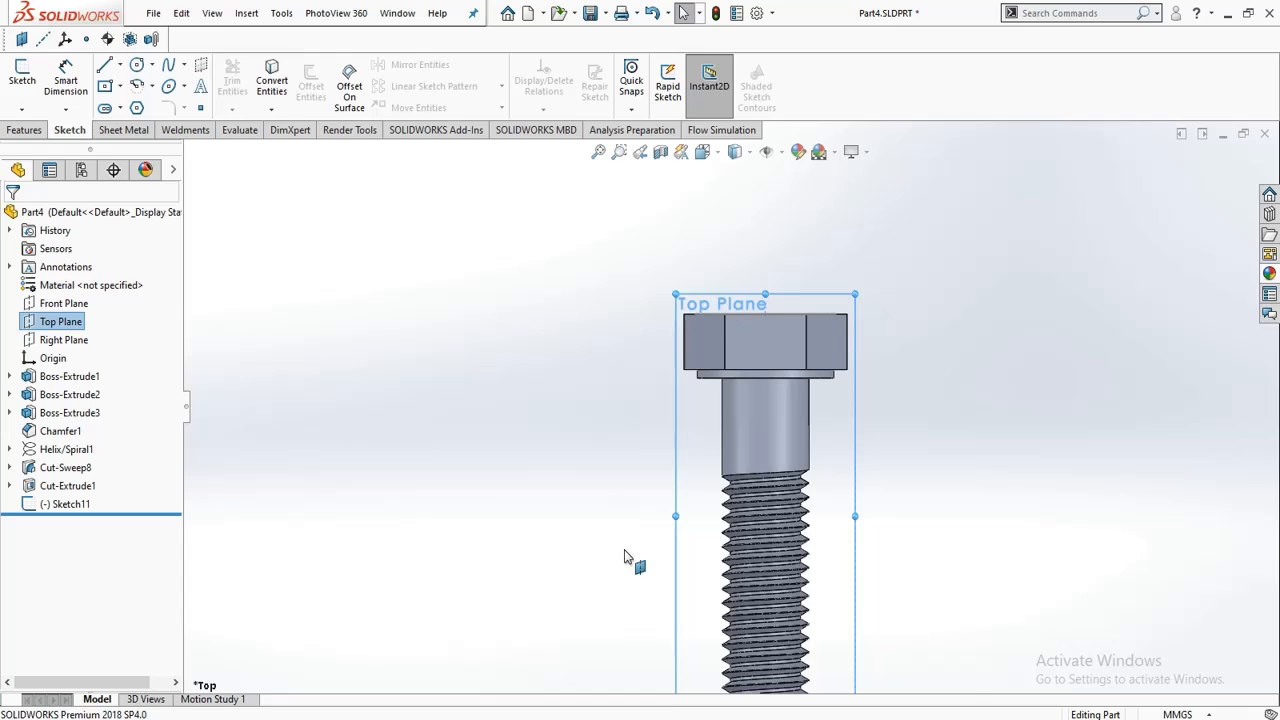
# Step: Switch to the PowerPoint slides, look up the M8 bolt slide with the head circle and triangular cut profile, and return to SOLIDWORKS
pyautogui.hotkey('alt', 'Tab')
pyautogui.scroll(-2, 494, 531)
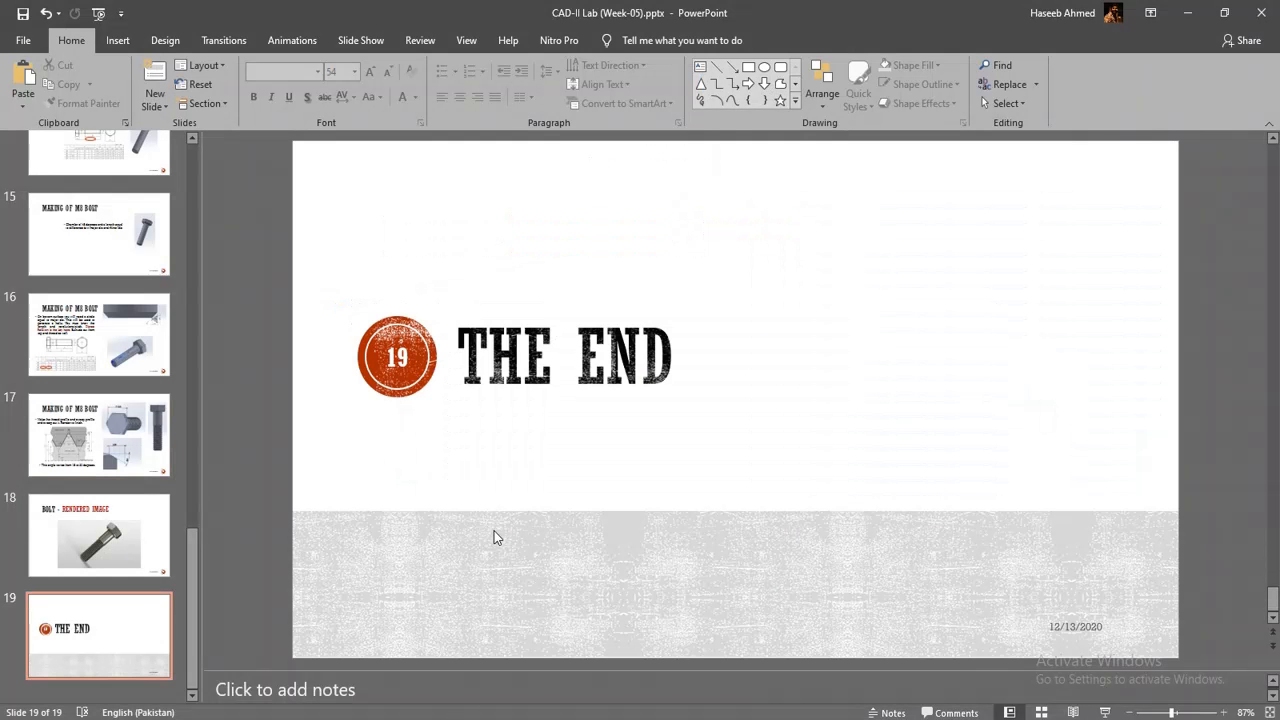
pyautogui.scroll(1, 494, 531)
pyautogui.scroll(1, 494, 531)
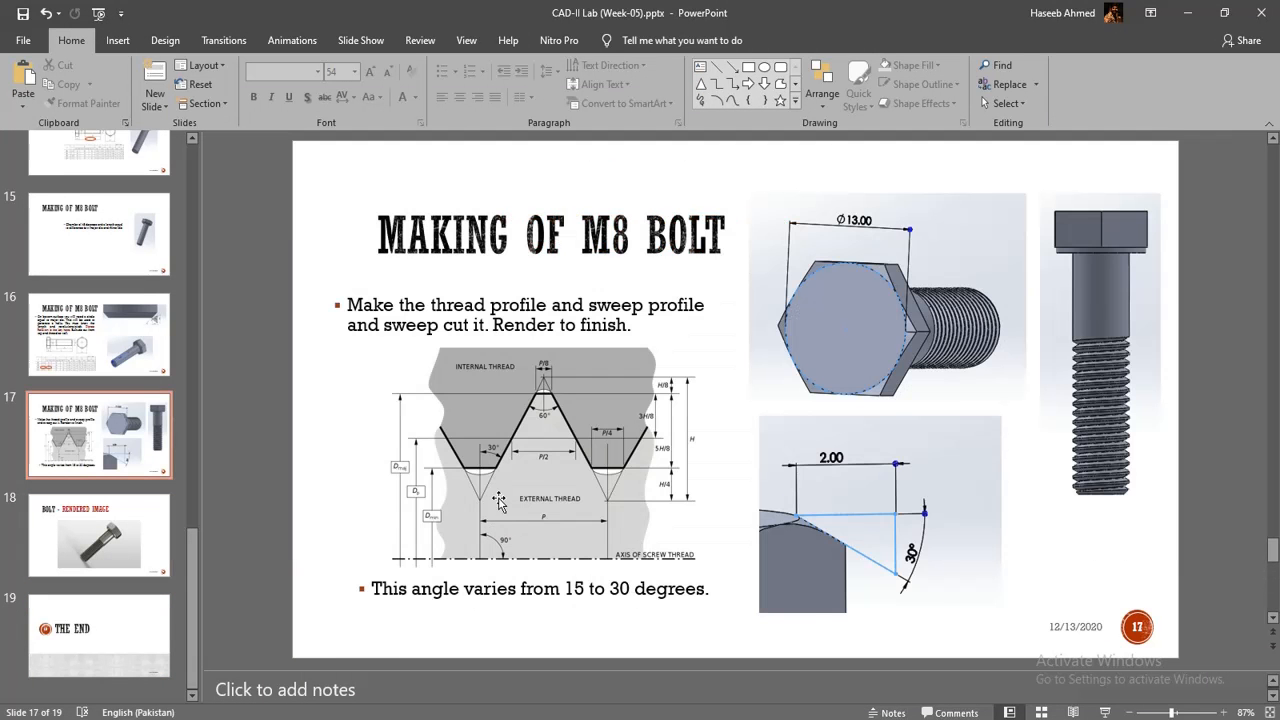
pyautogui.scroll(1, 498, 502)
pyautogui.scroll(-2, 500, 503)
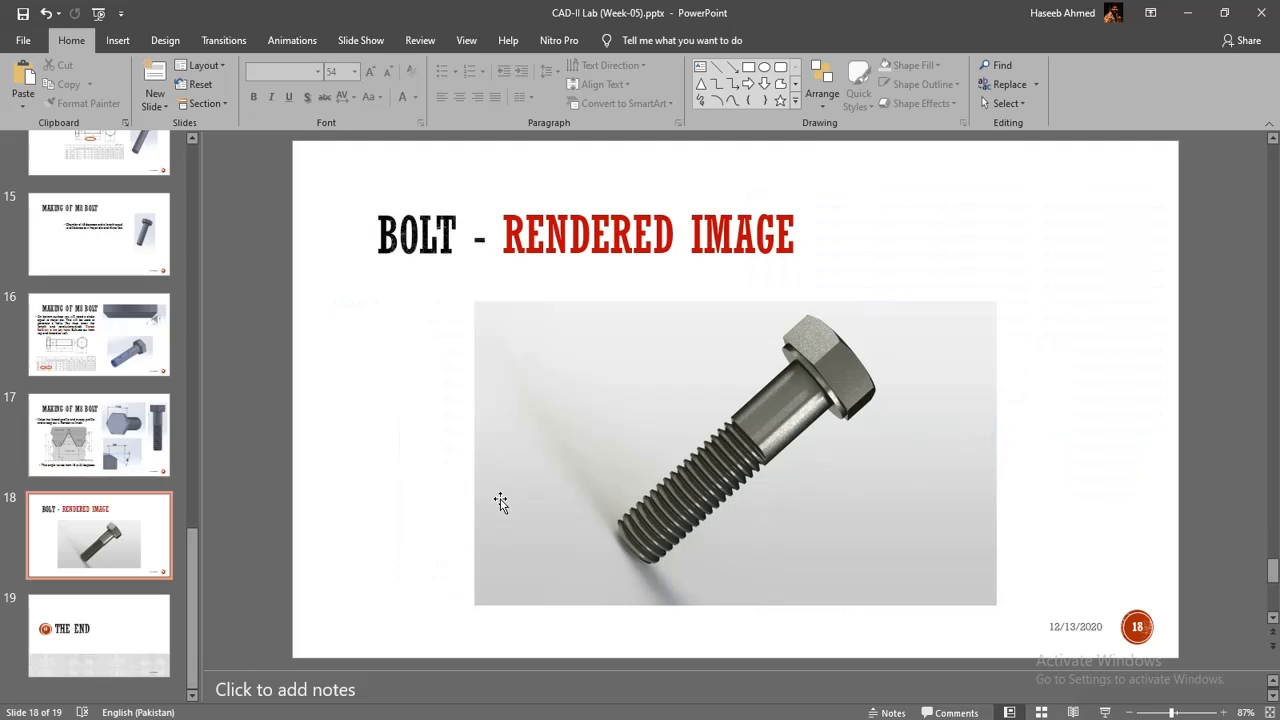
pyautogui.scroll(1, 500, 503)
pyautogui.scroll(1, 500, 503)
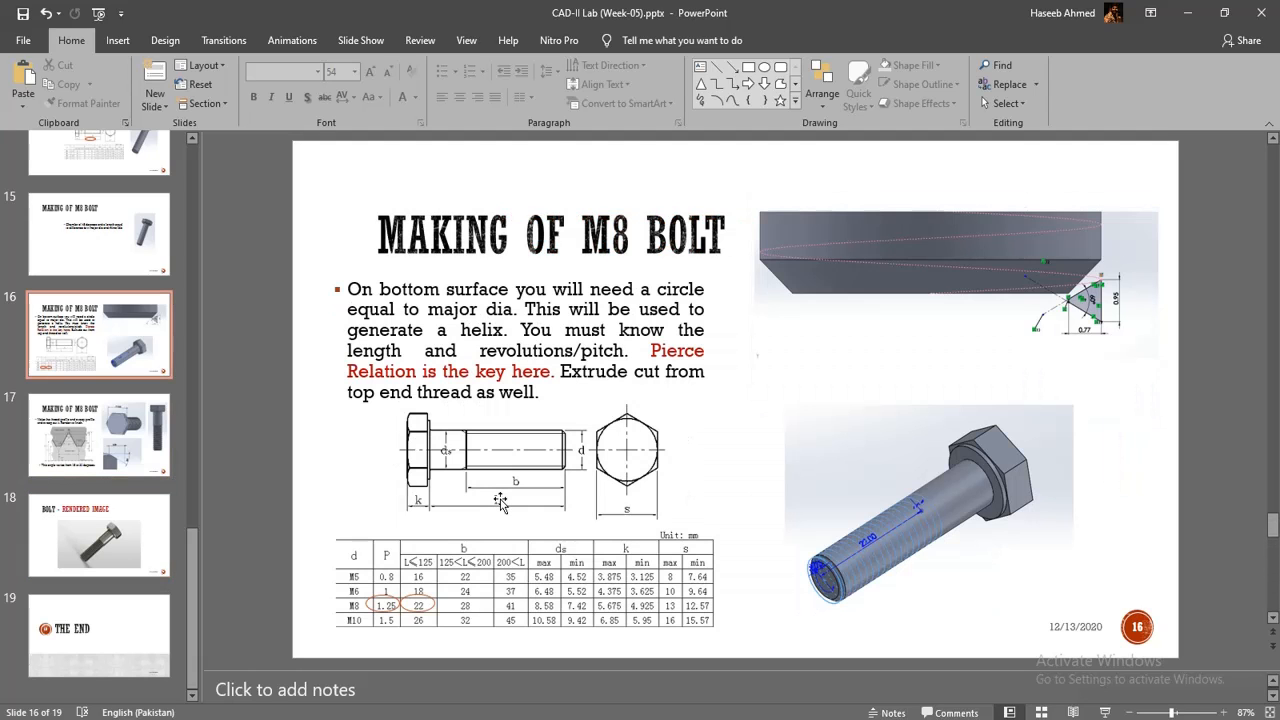
pyautogui.scroll(1, 500, 503)
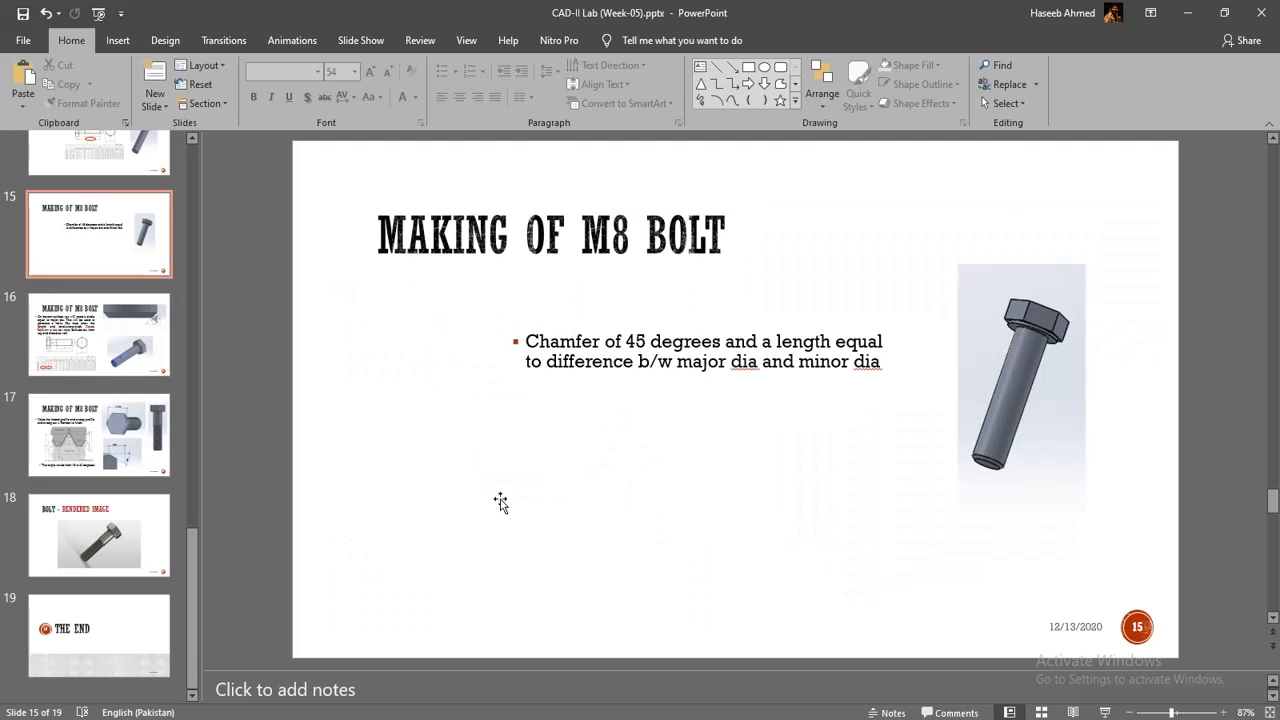
pyautogui.scroll(4, 500, 503)
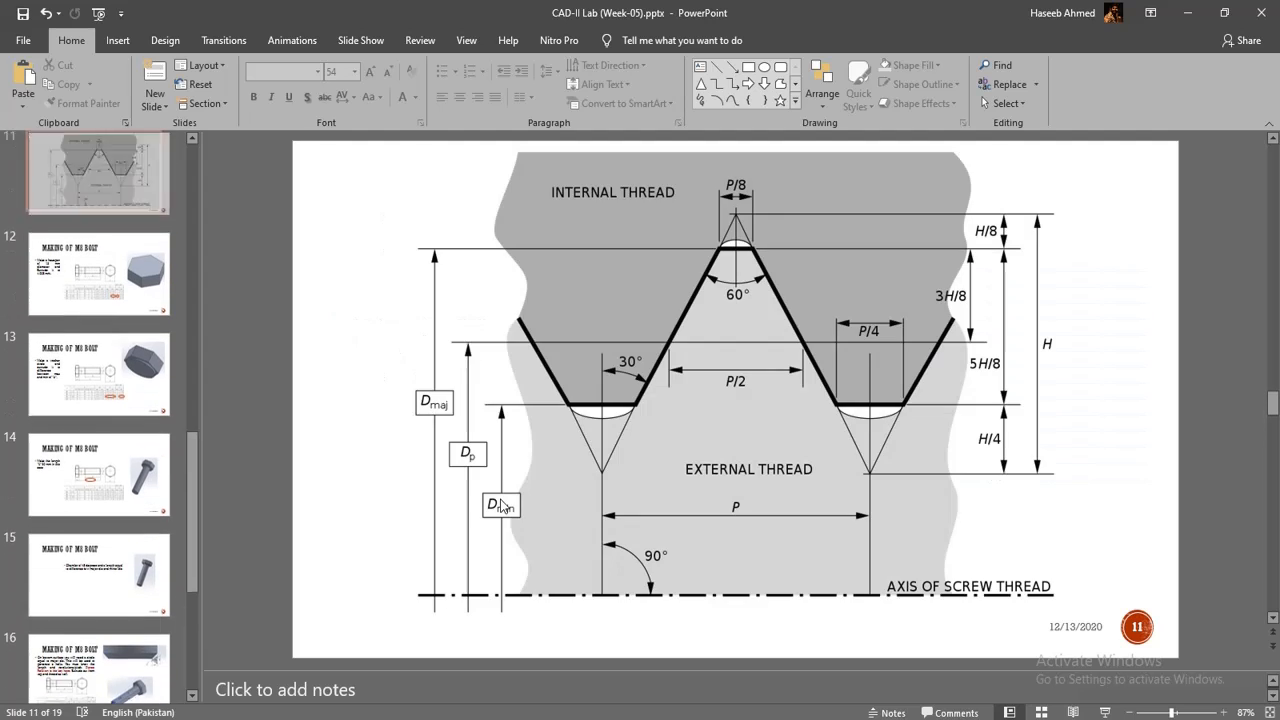
pyautogui.scroll(-4, 502, 505)
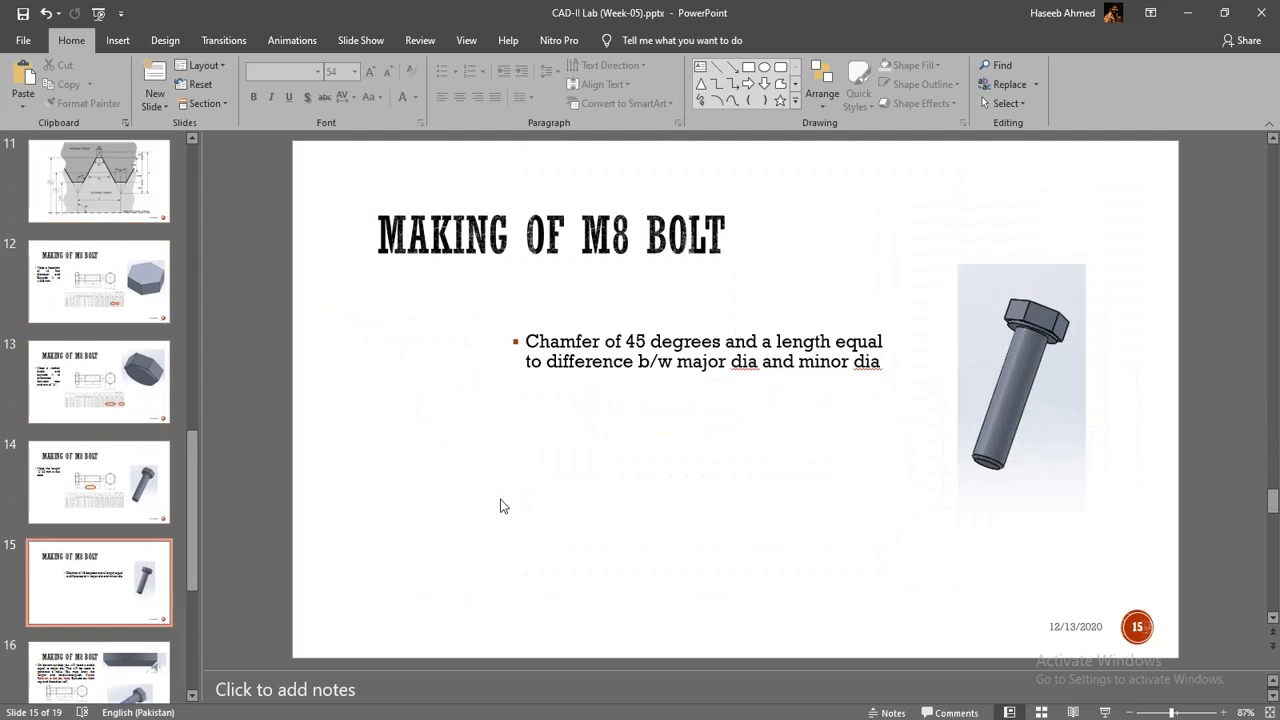
pyautogui.scroll(-2, 501, 503)
pyautogui.scroll(1, 501, 503)
pyautogui.scroll(-3, 501, 503)
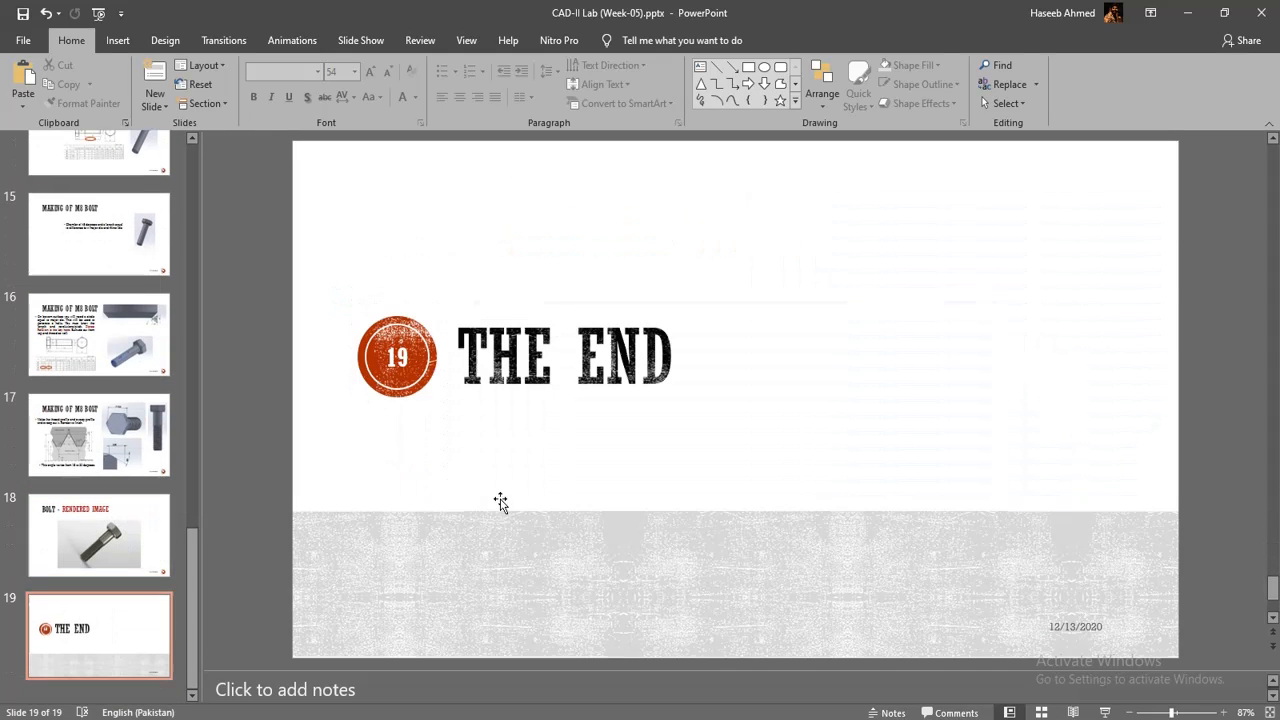
pyautogui.scroll(2, 500, 503)
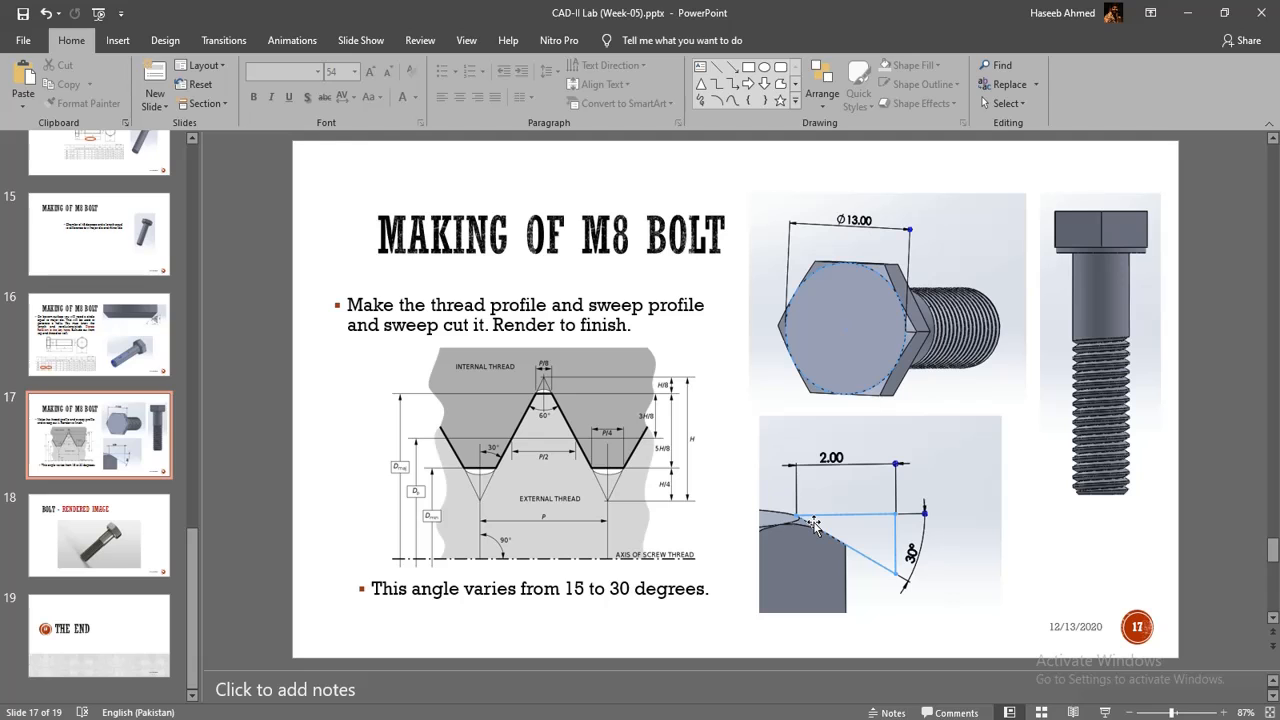
pyautogui.click(1187, 13)
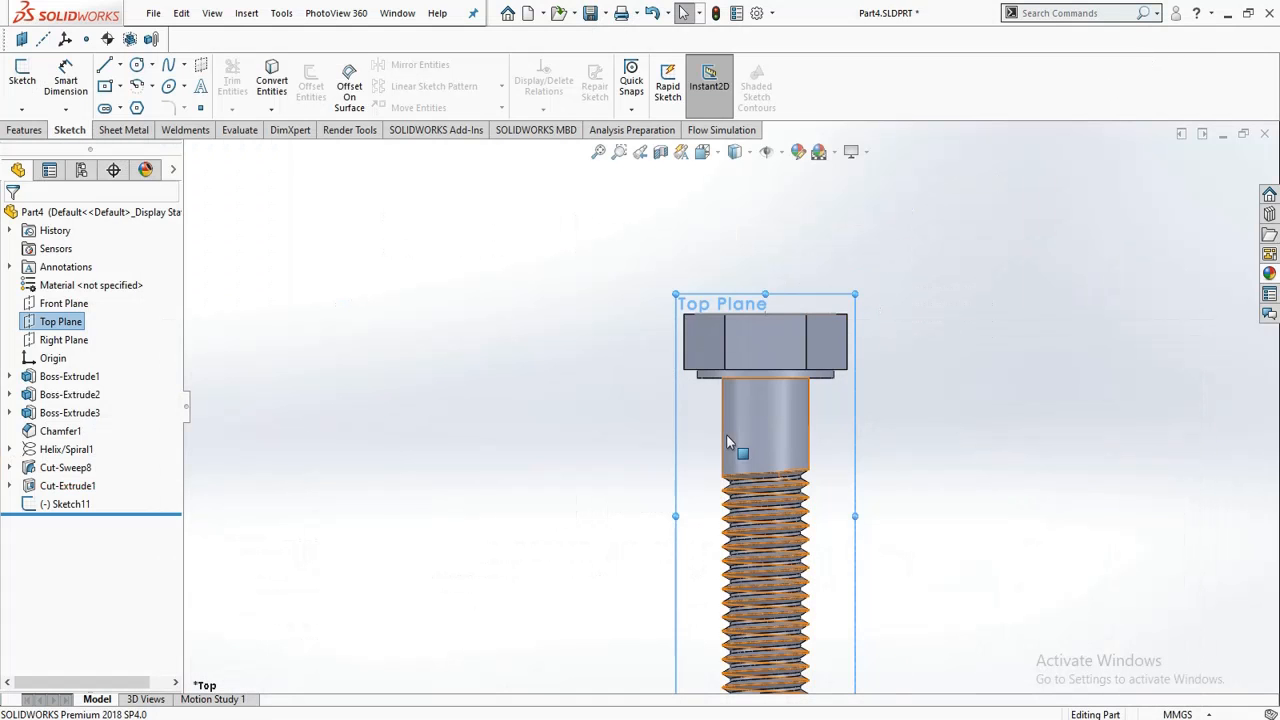
pyautogui.click(646, 294)
pyautogui.scroll(-3, 880, 300)
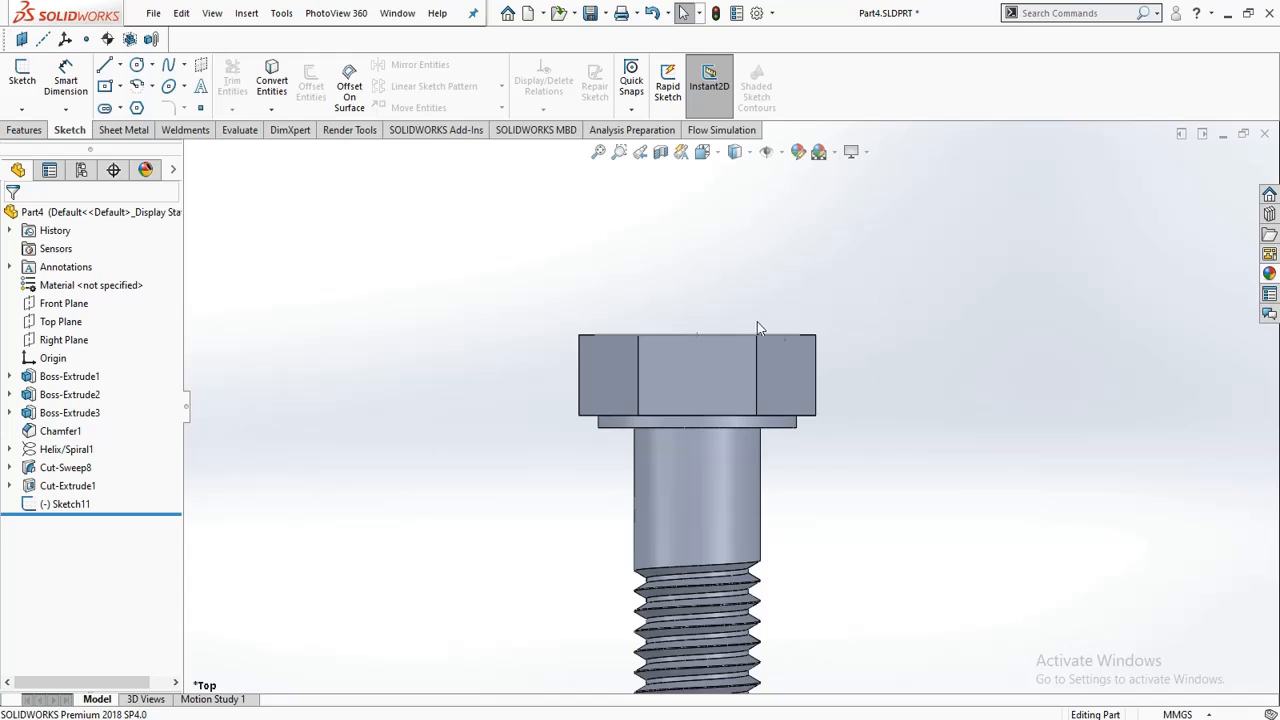
pyautogui.scroll(-2, 880, 374)
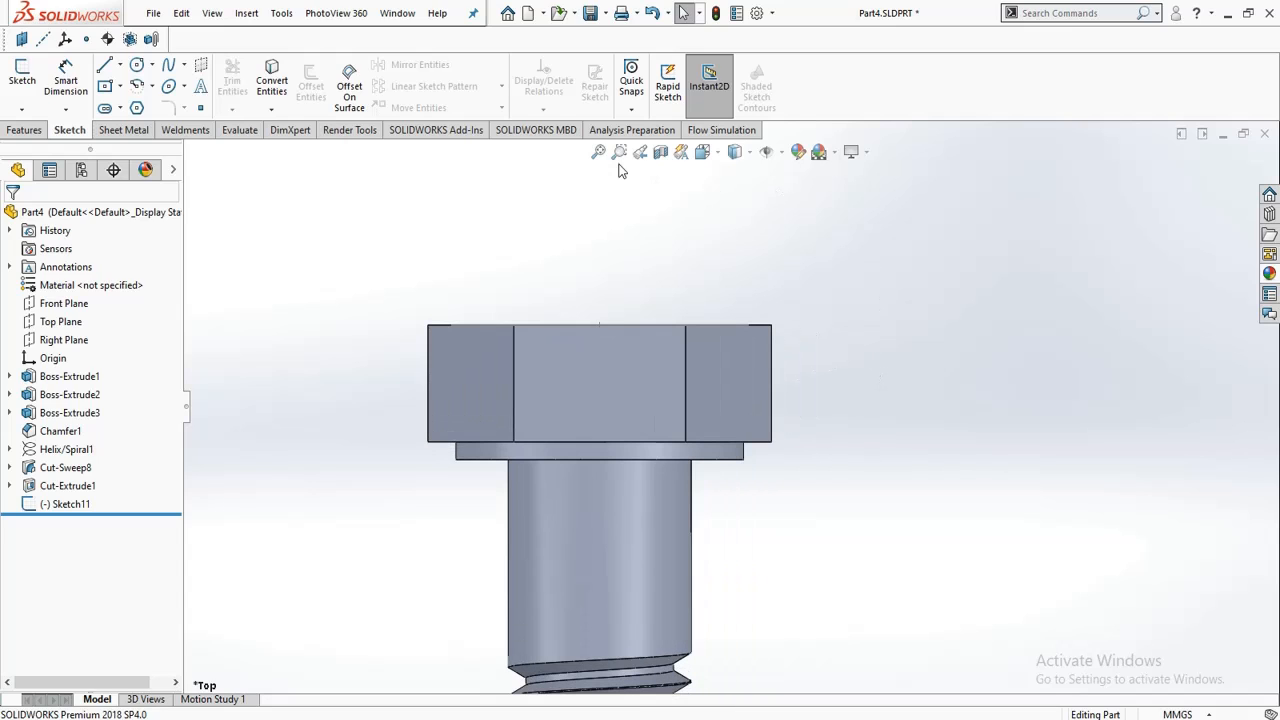
pyautogui.click(106, 72)
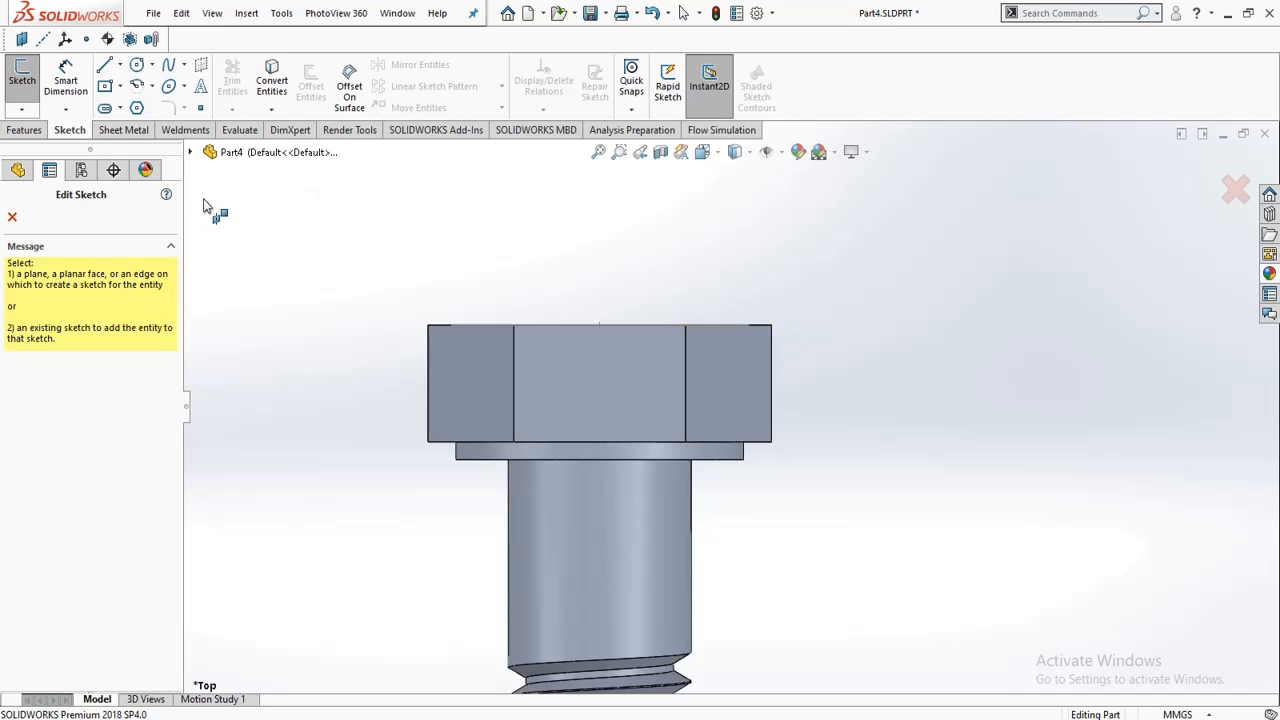
pyautogui.click(192, 152)
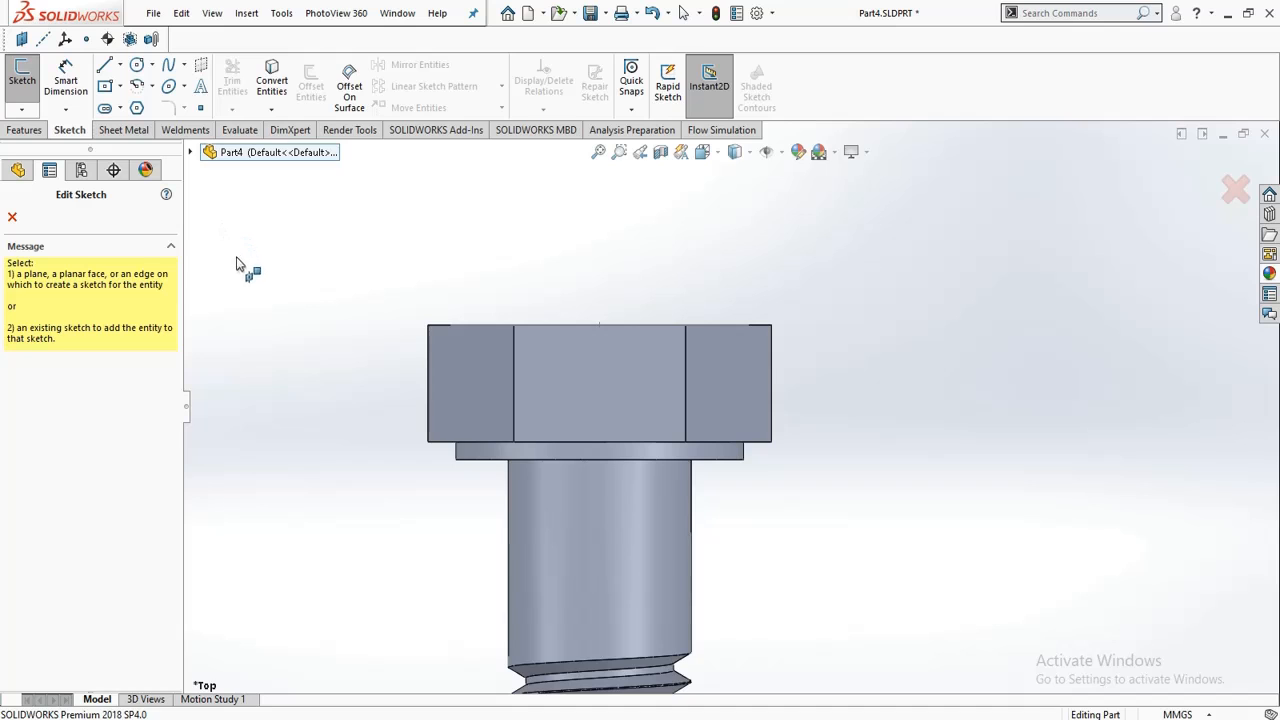
pyautogui.scroll(3, 291, 238)
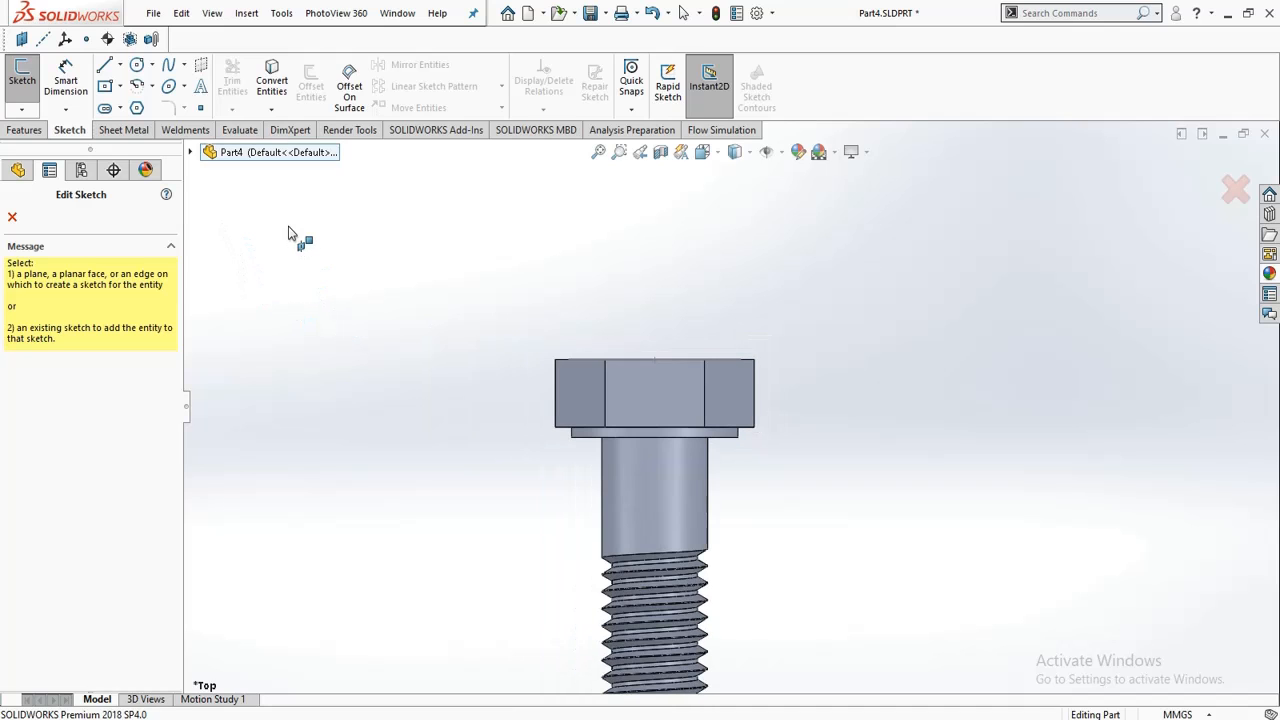
pyautogui.scroll(3, 288, 233)
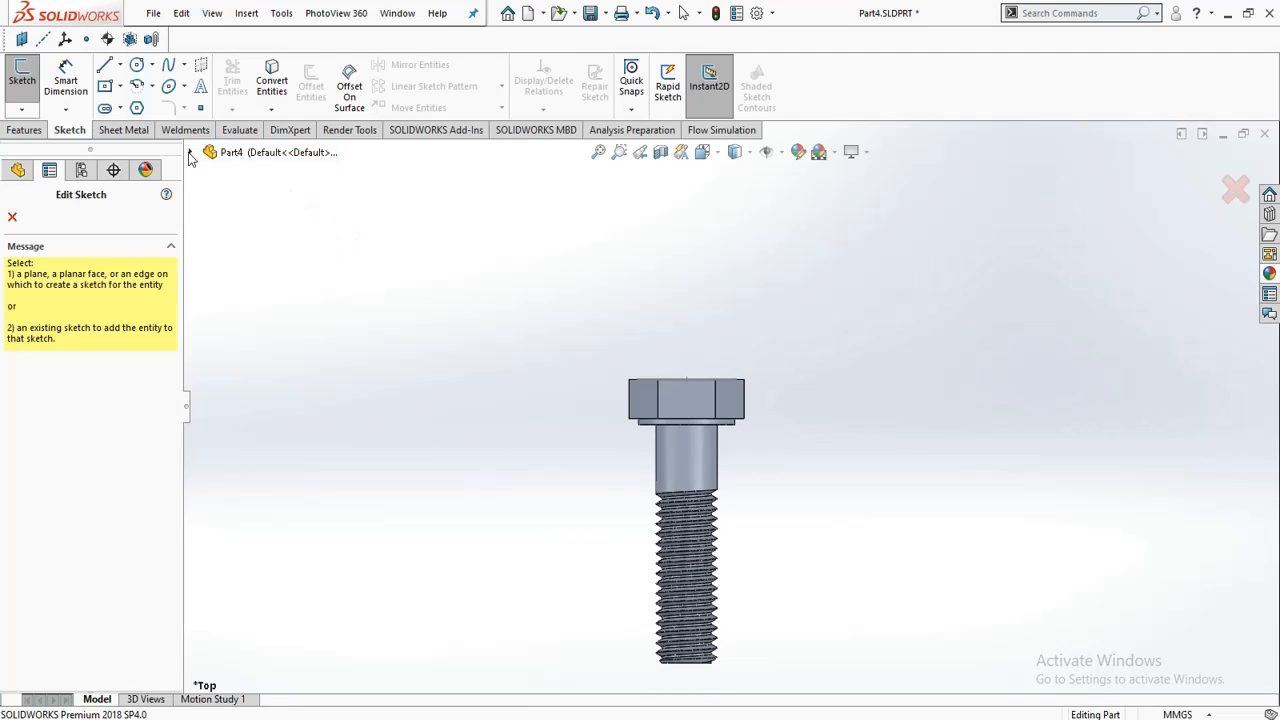
pyautogui.press('Escape')
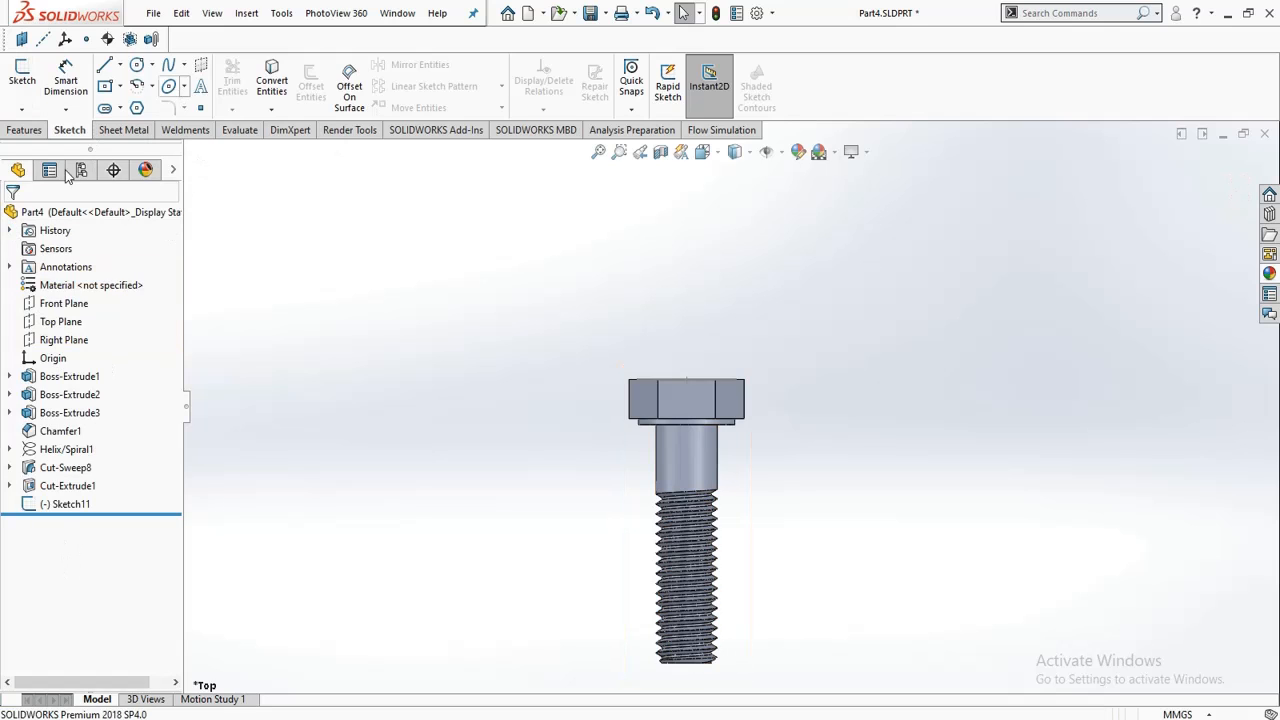
# Step: Start a sketch on the Top Plane and draw a right triangle beside the bolt head, about 6.23 mm wide and 4.35 mm high
pyautogui.click(60, 321)
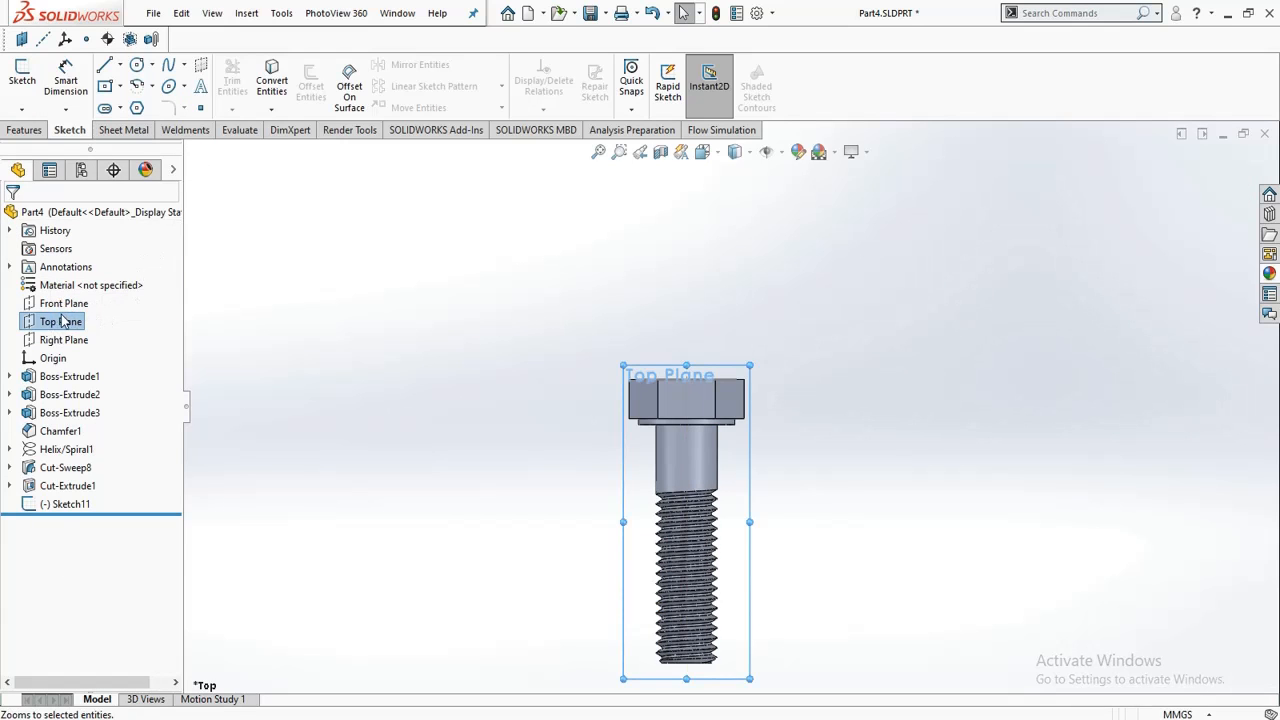
pyautogui.click(22, 75)
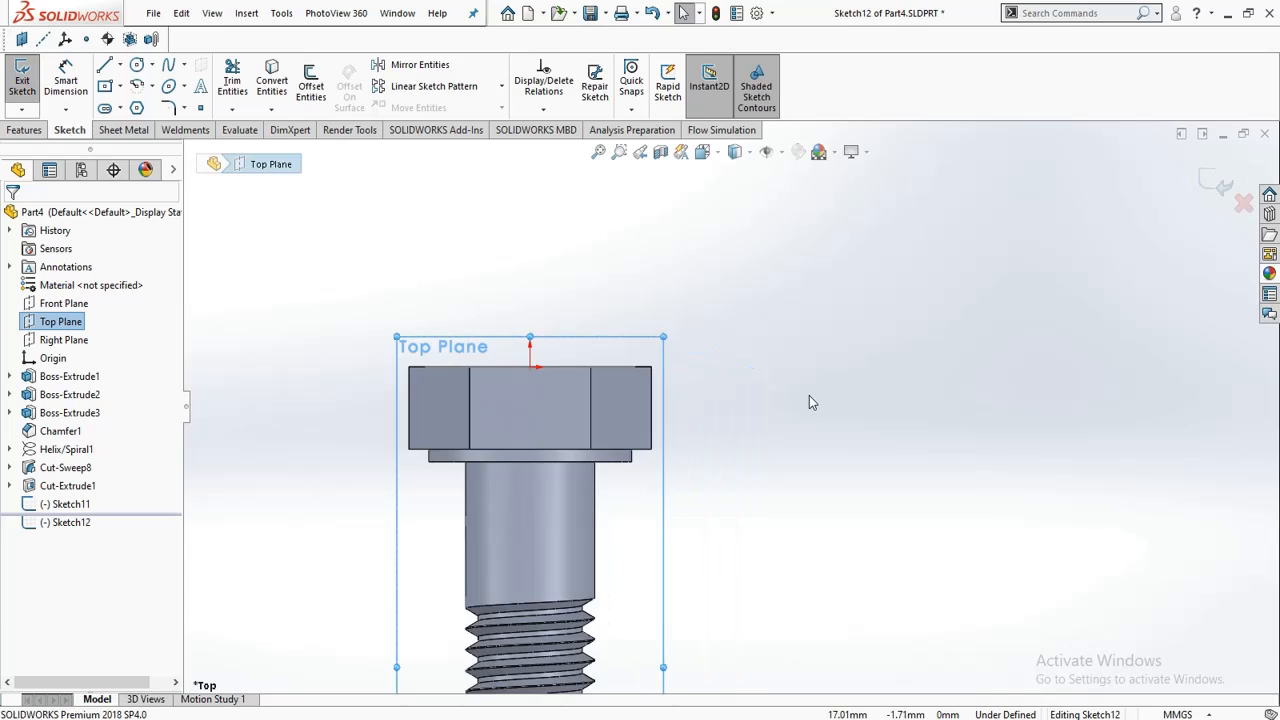
pyautogui.scroll(-2, 582, 350)
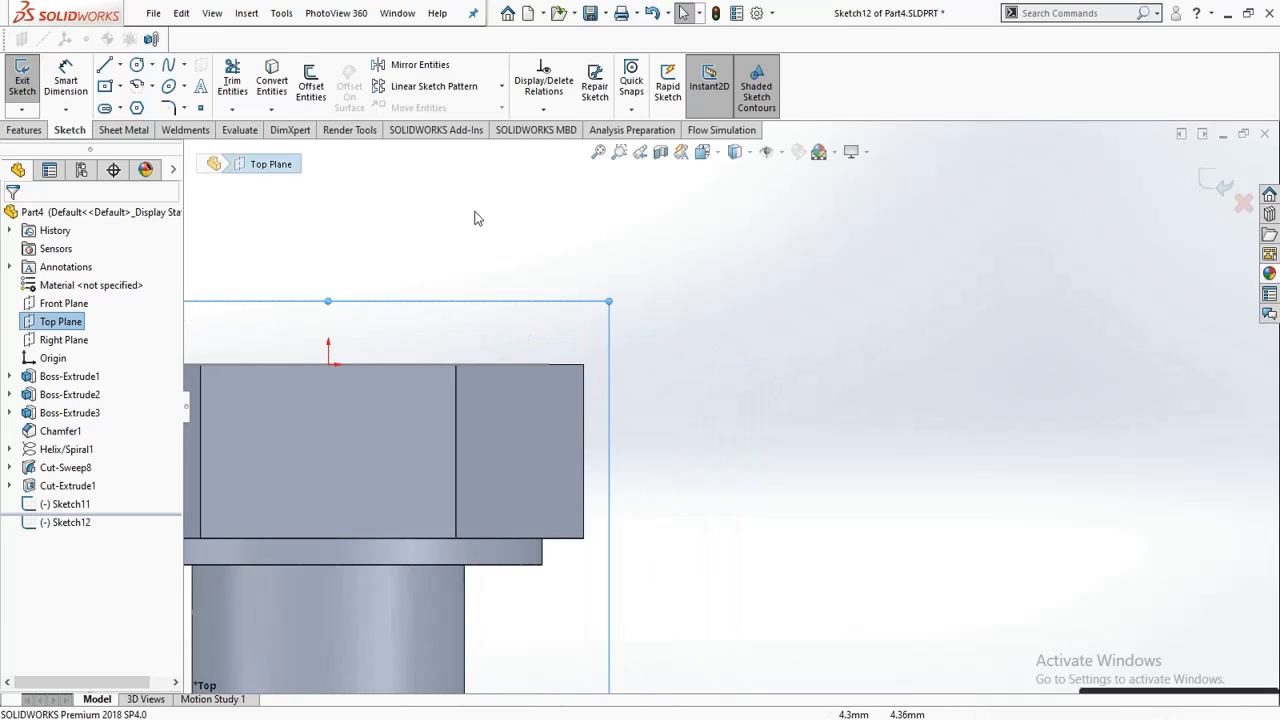
pyautogui.click(108, 71)
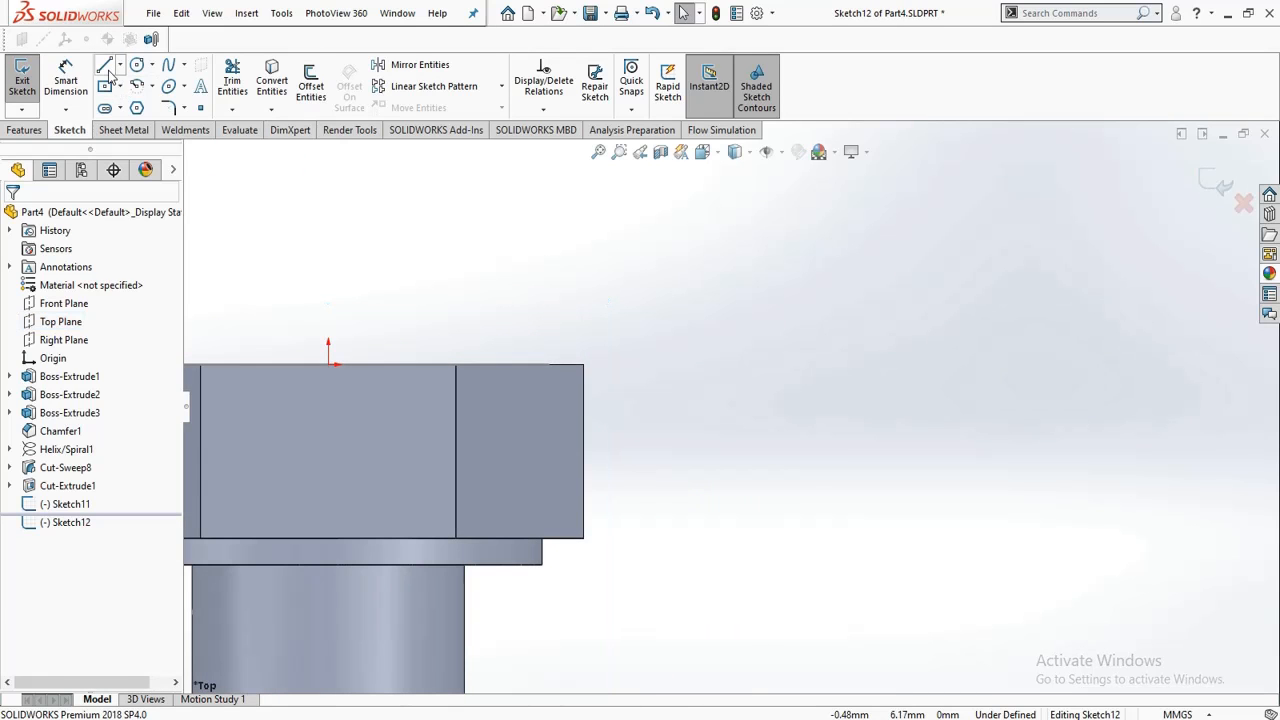
pyautogui.click(653, 357)
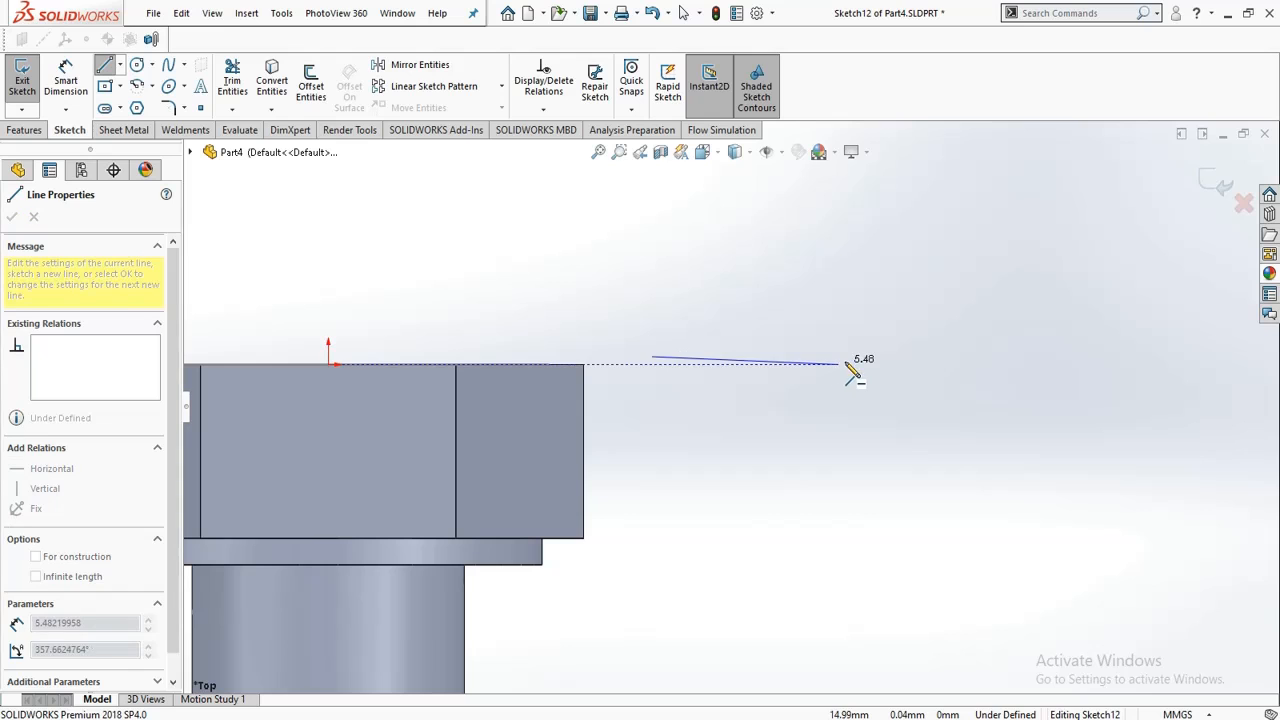
pyautogui.click(864, 356)
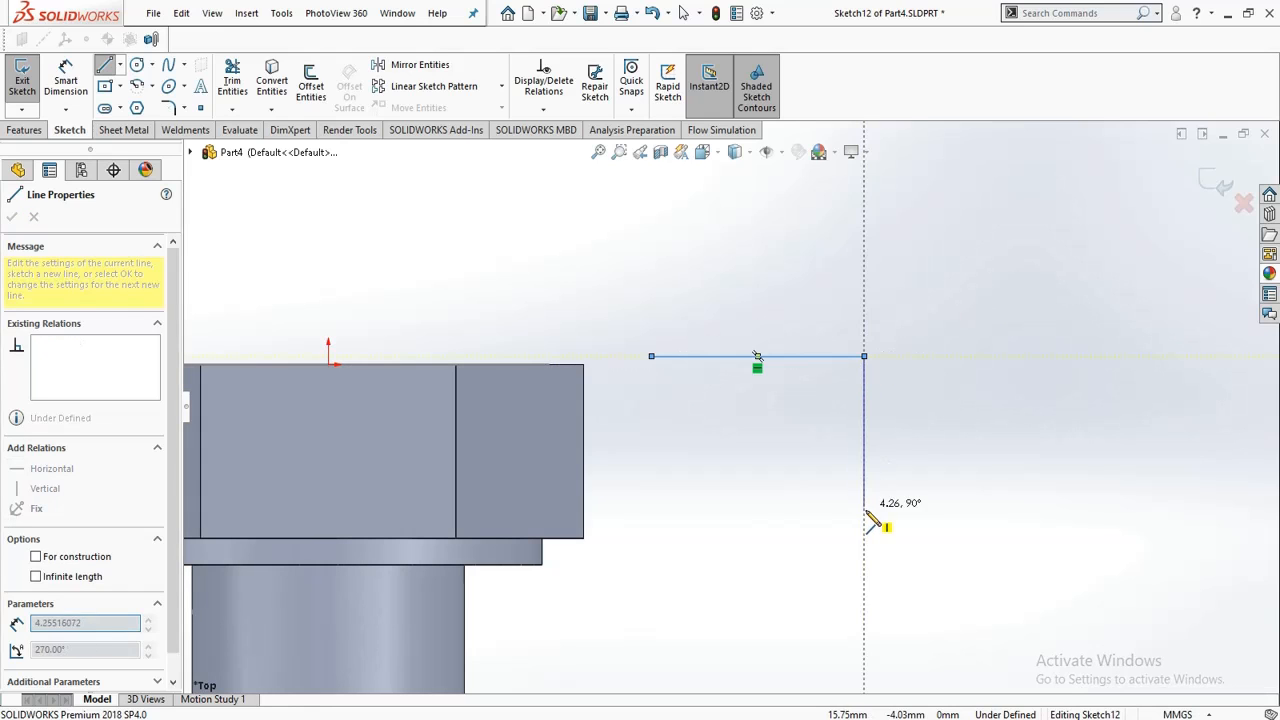
pyautogui.click(864, 510)
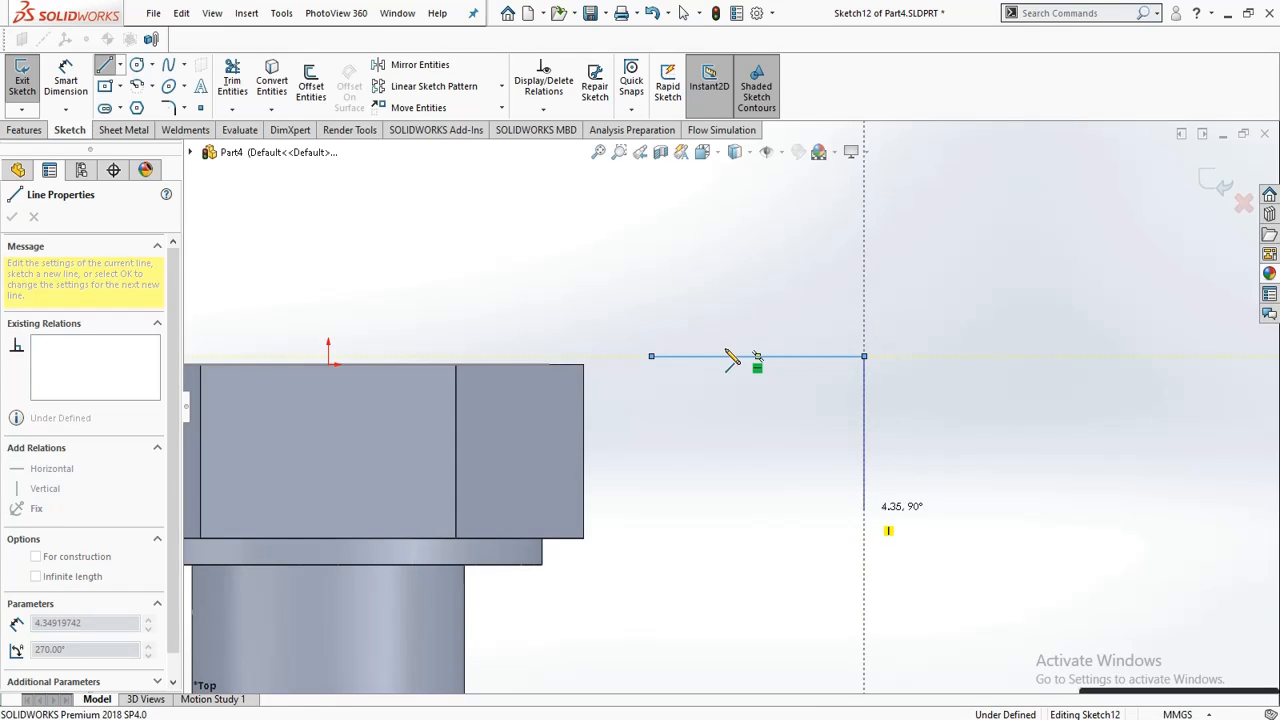
pyautogui.click(653, 357)
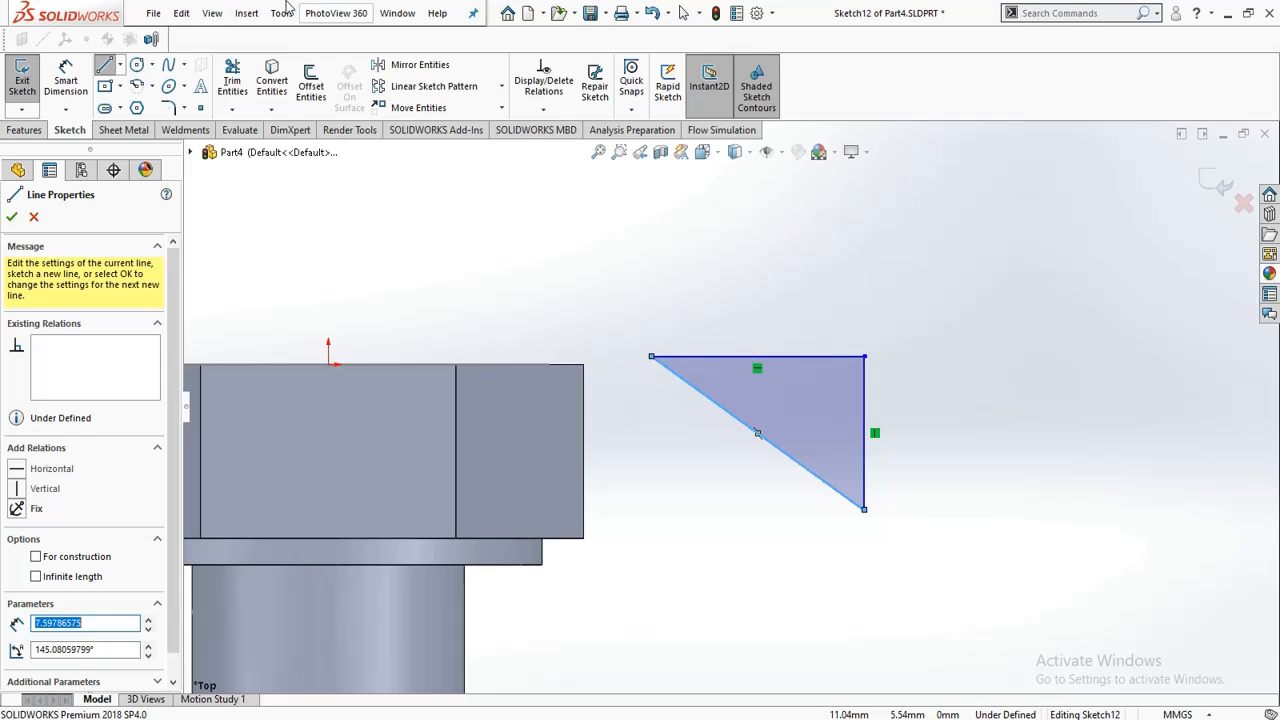
# Step: Dimension the angle between the triangle's horizontal edge and its sloping edge as 30°
pyautogui.click(65, 80)
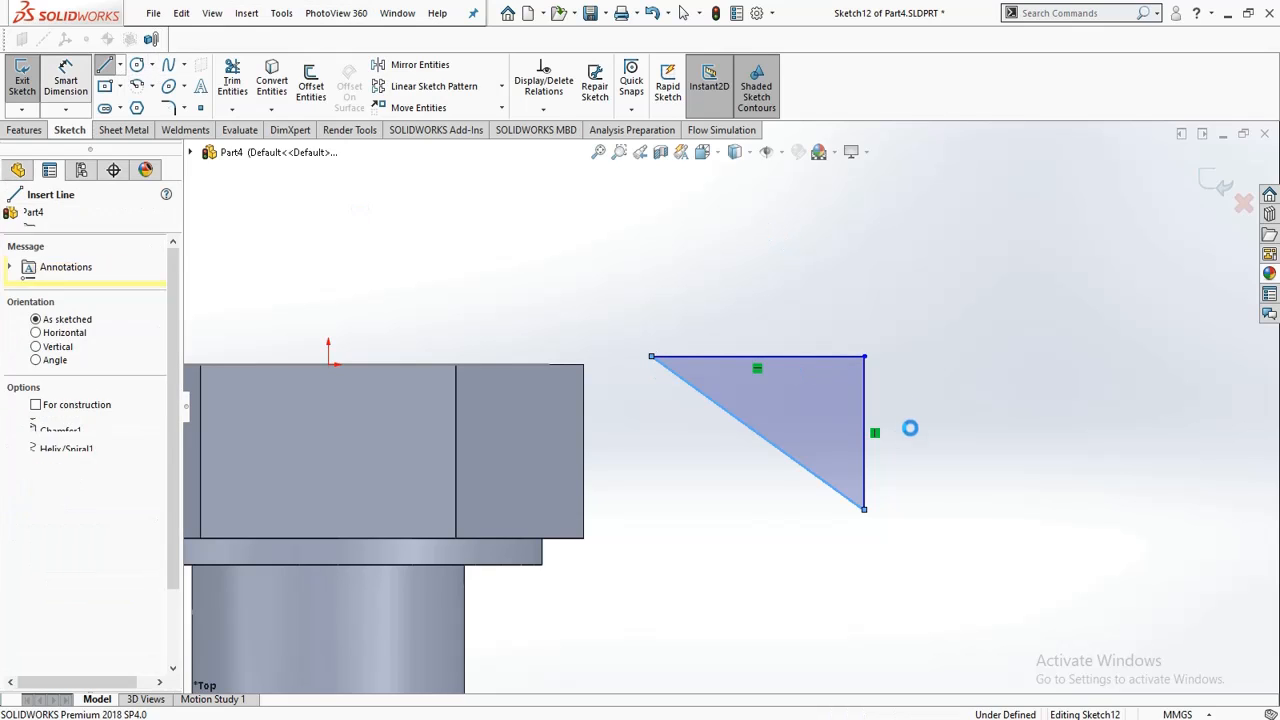
pyautogui.click(748, 358)
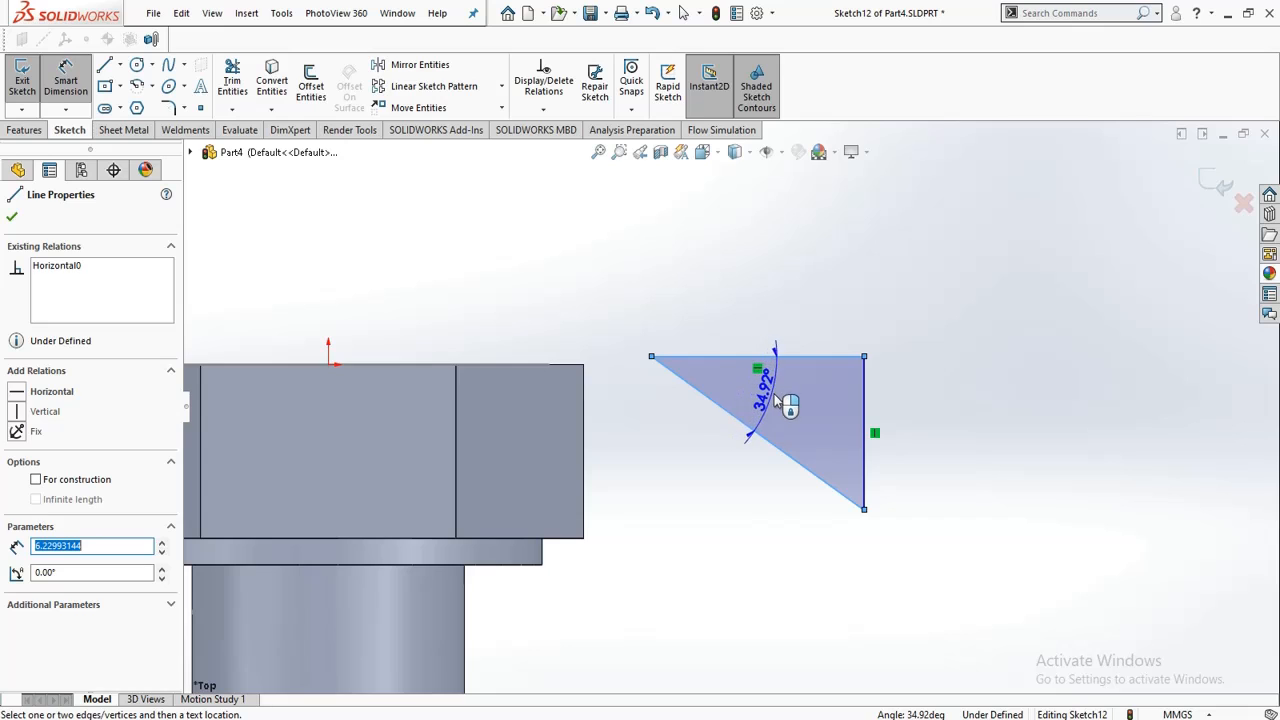
pyautogui.click(774, 397)
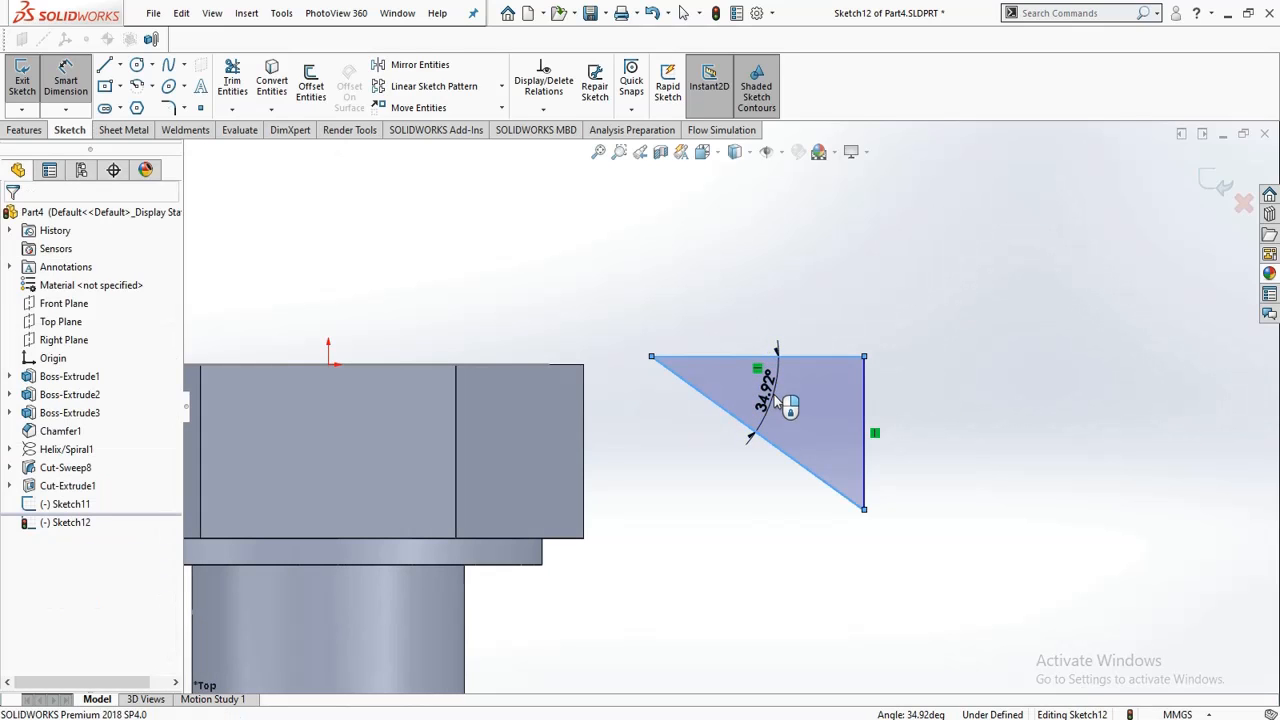
pyautogui.doubleClick(770, 392)
pyautogui.write('30')
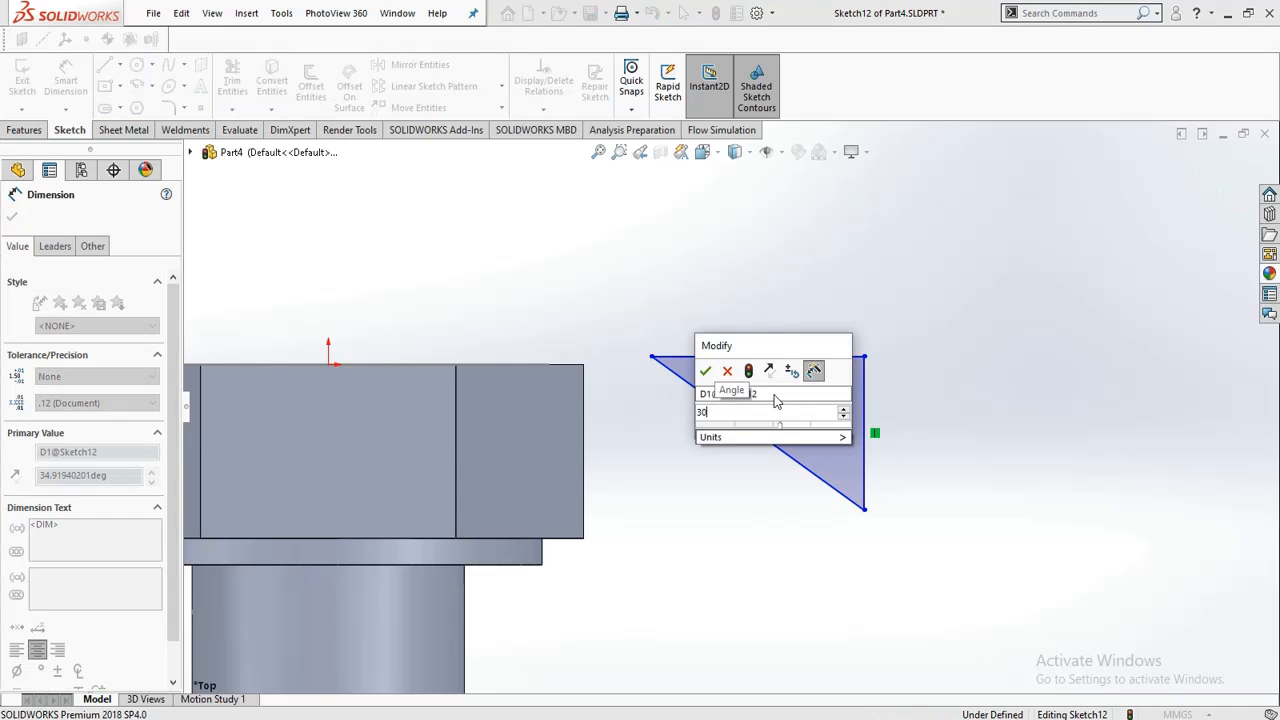
pyautogui.press('Return')
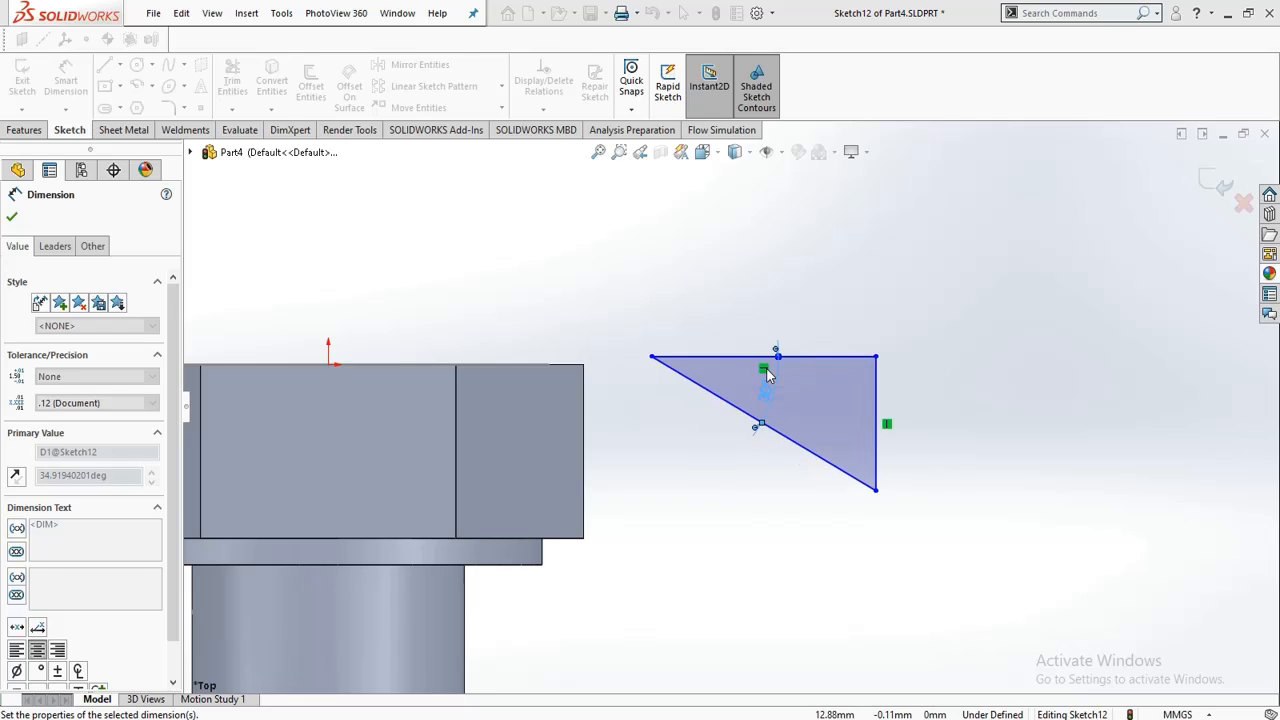
# Step: Dimension the triangle's horizontal edge as 3 mm and finish dimensioning
pyautogui.click(765, 308)
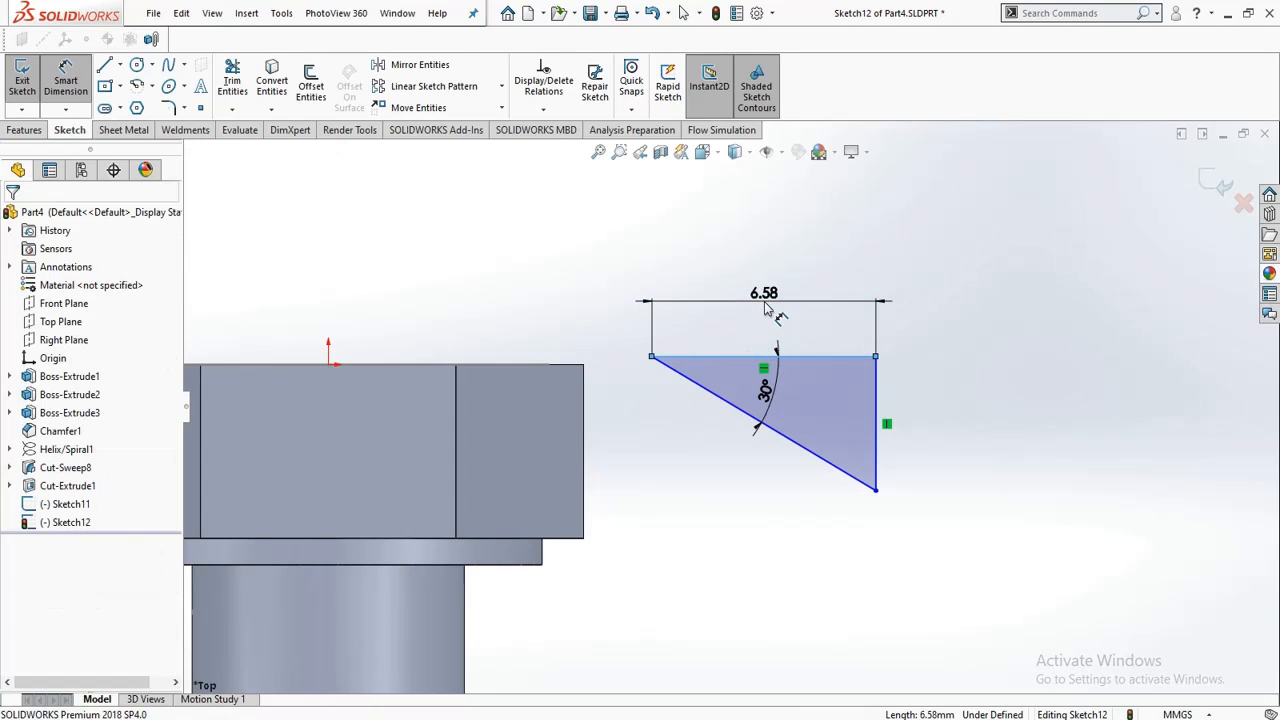
pyautogui.click(765, 308)
pyautogui.write('3')
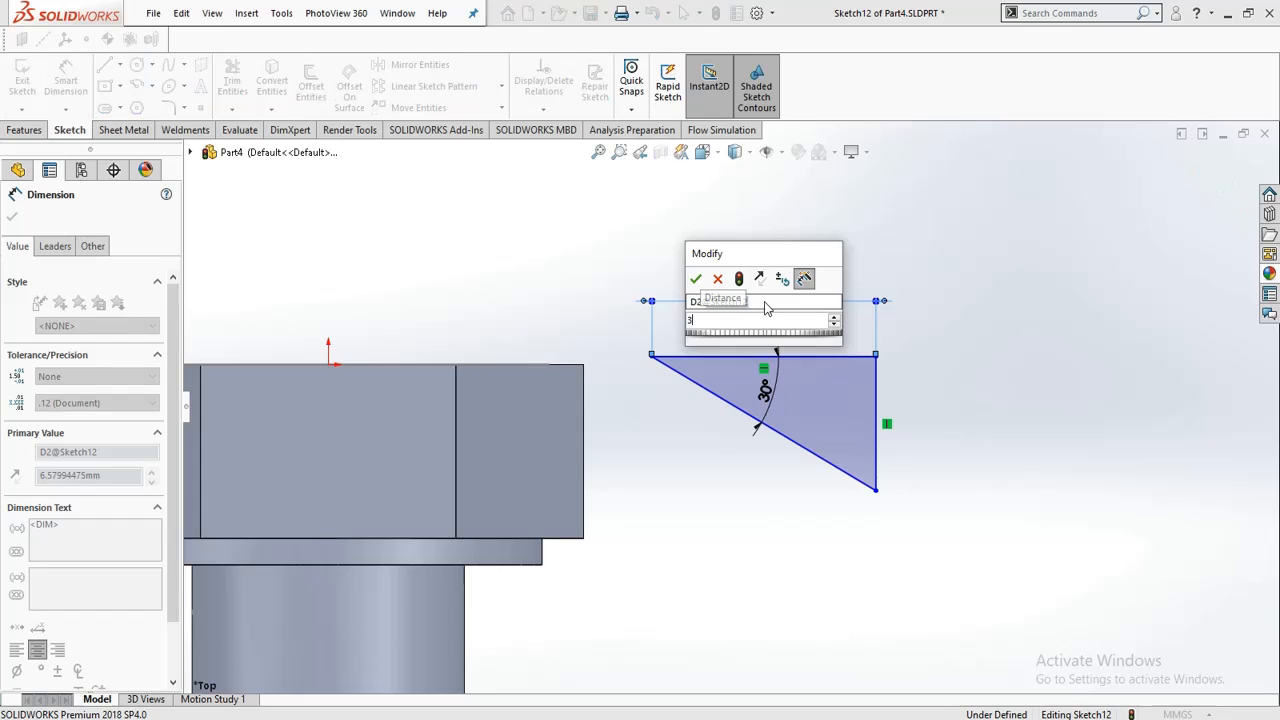
pyautogui.press('Return')
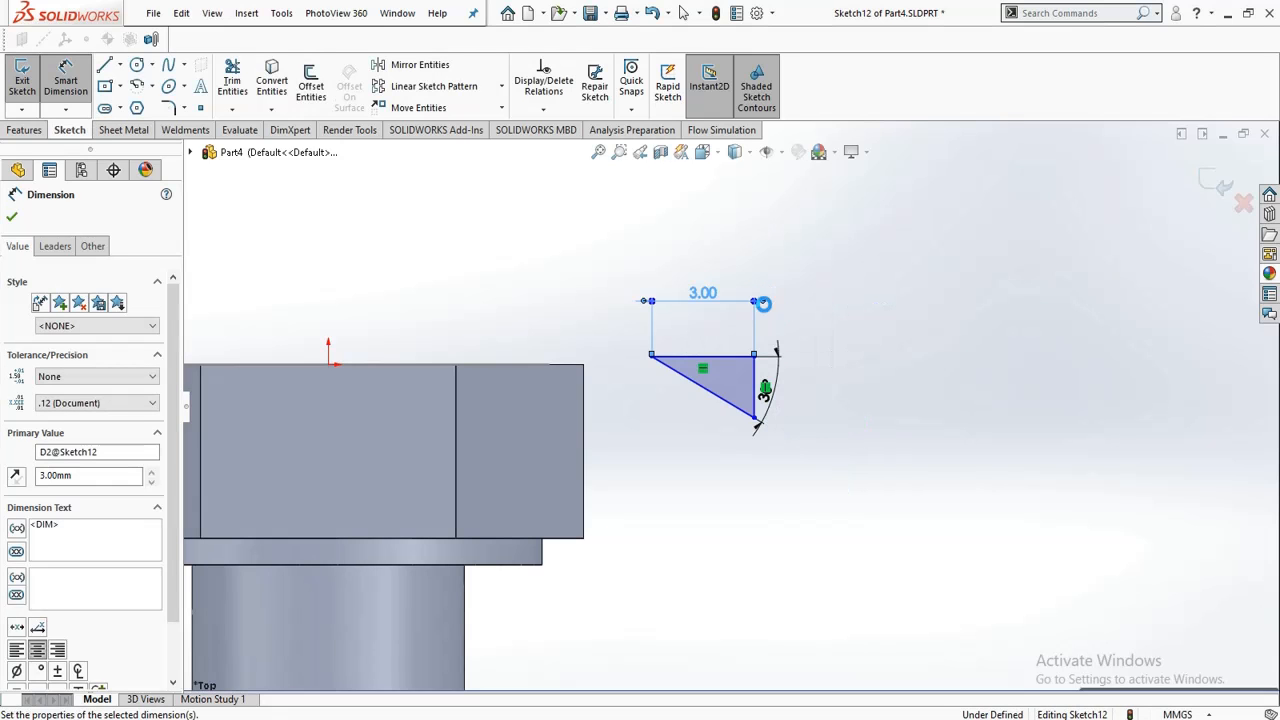
pyautogui.moveTo(557, 303); pyautogui.dragTo(554, 370, button='middle')
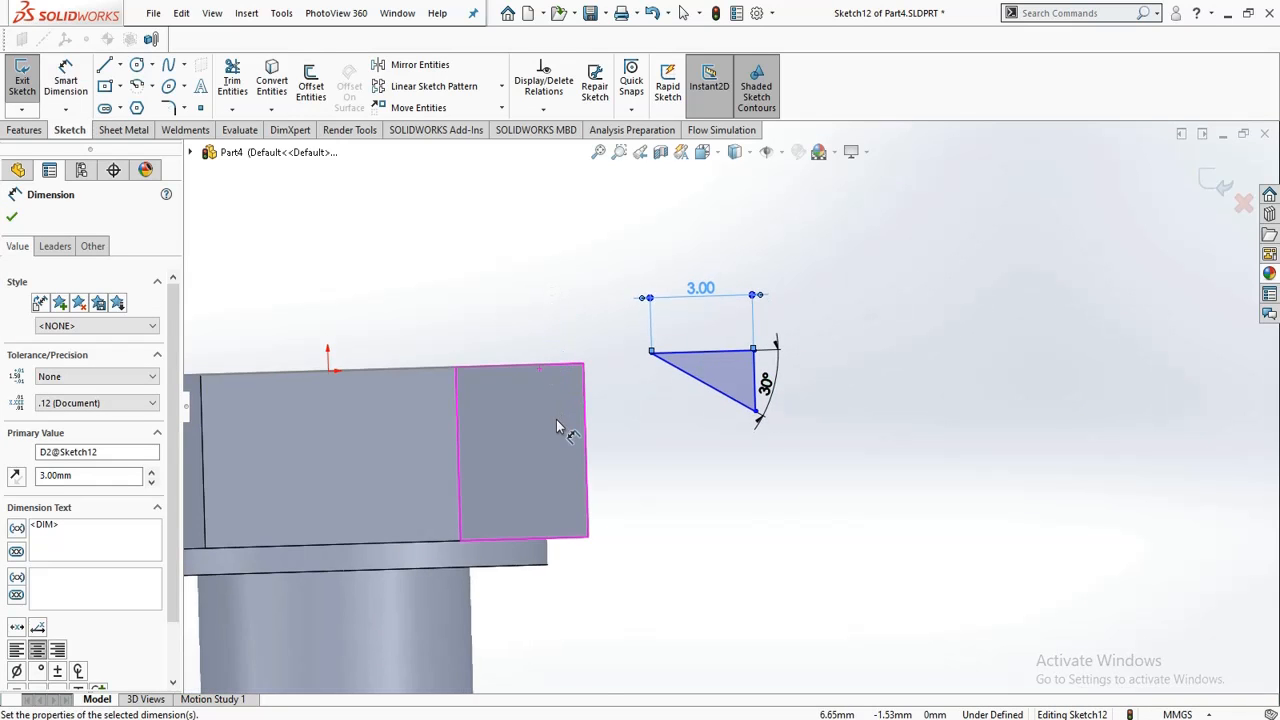
pyautogui.scroll(4, 557, 420)
pyautogui.click(10, 219)
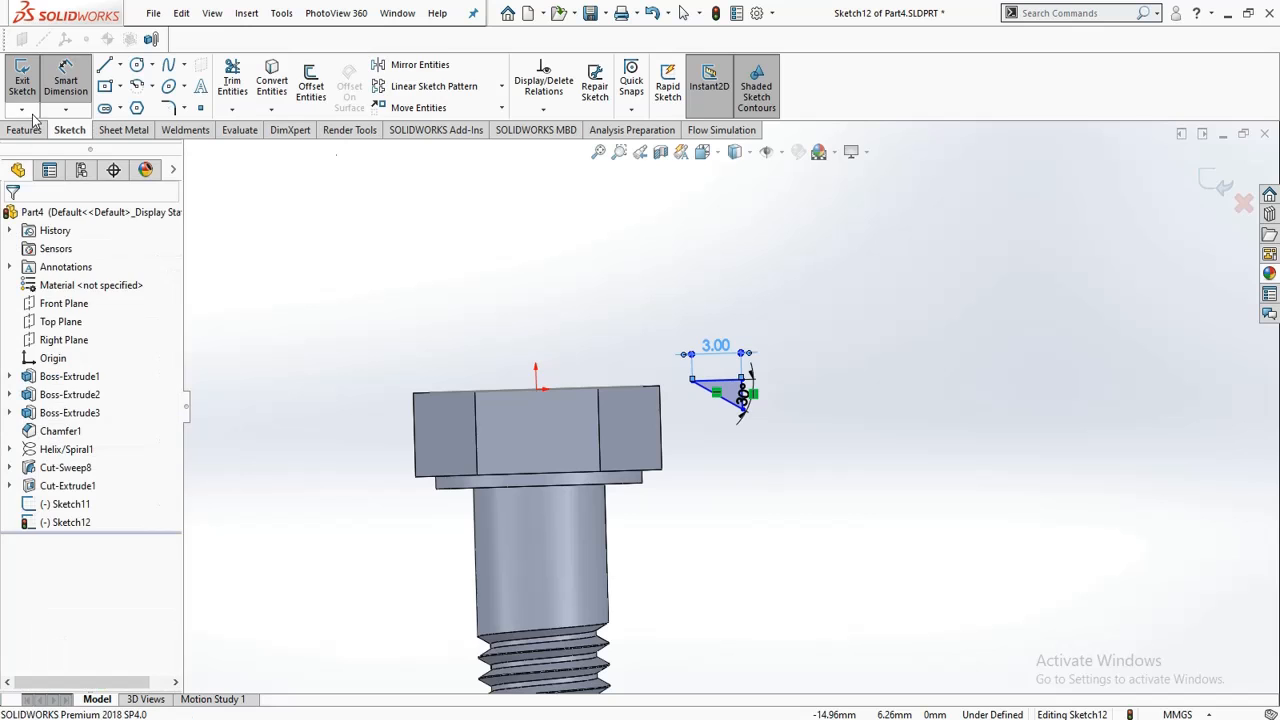
# Step: Add a Pierce relation between the triangle's pointed corner and the circle on the bolt head, and exit the sketch
pyautogui.moveTo(536, 588); pyautogui.dragTo(676, 547, button='middle')
pyautogui.scroll(2, 700, 557)
pyautogui.moveTo(741, 552); pyautogui.dragTo(575, 585, button='middle')
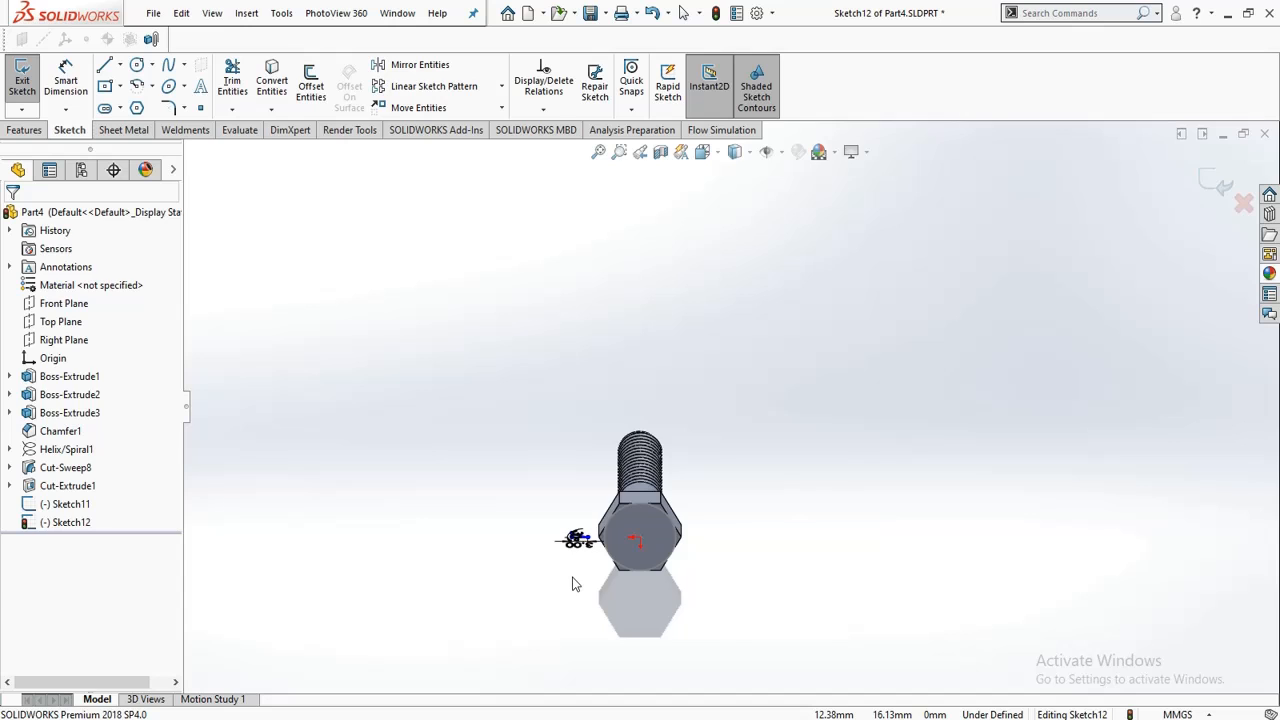
pyautogui.scroll(-5, 572, 580)
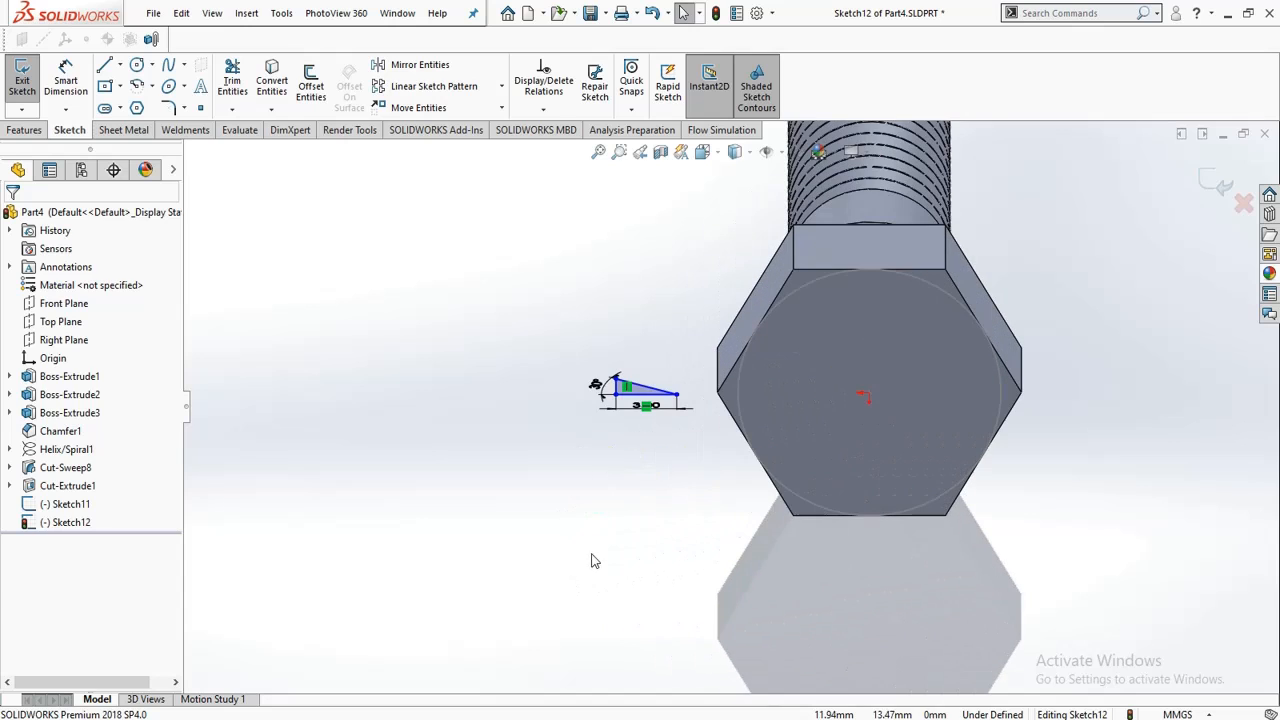
pyautogui.click(677, 395)
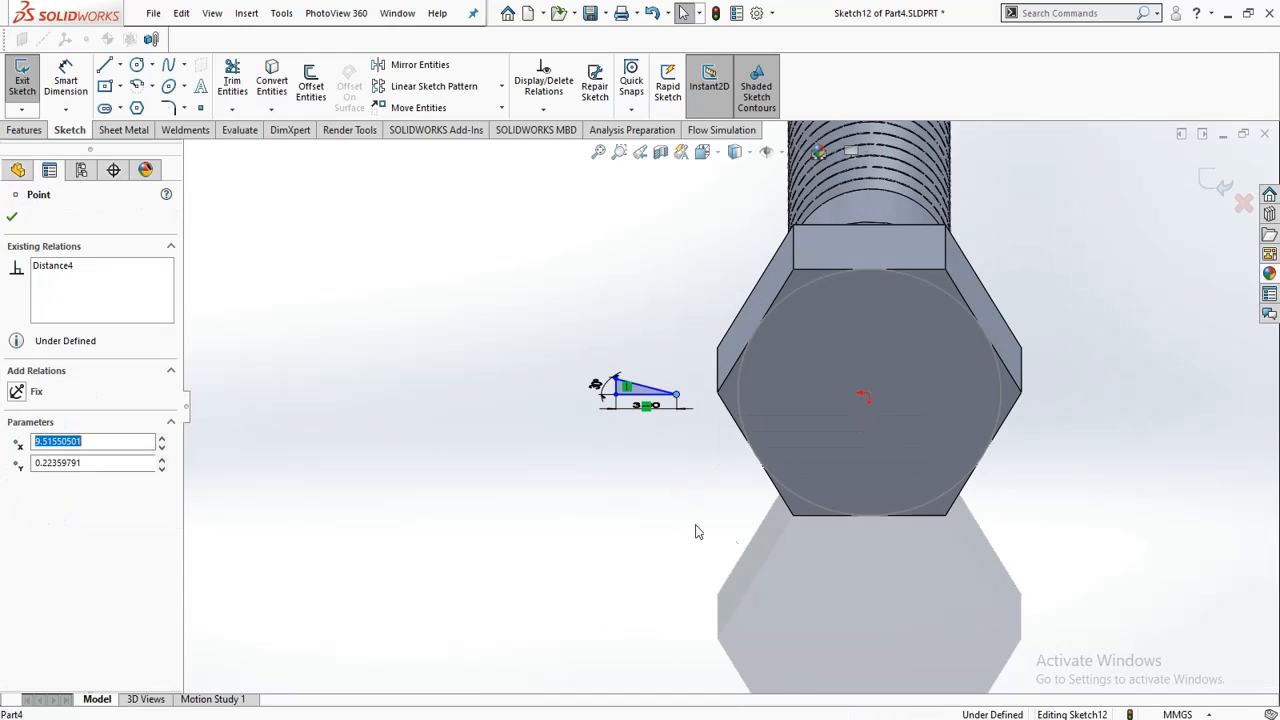
pyautogui.keyDown('ctrl'); pyautogui.click(738, 390); pyautogui.keyUp('ctrl')
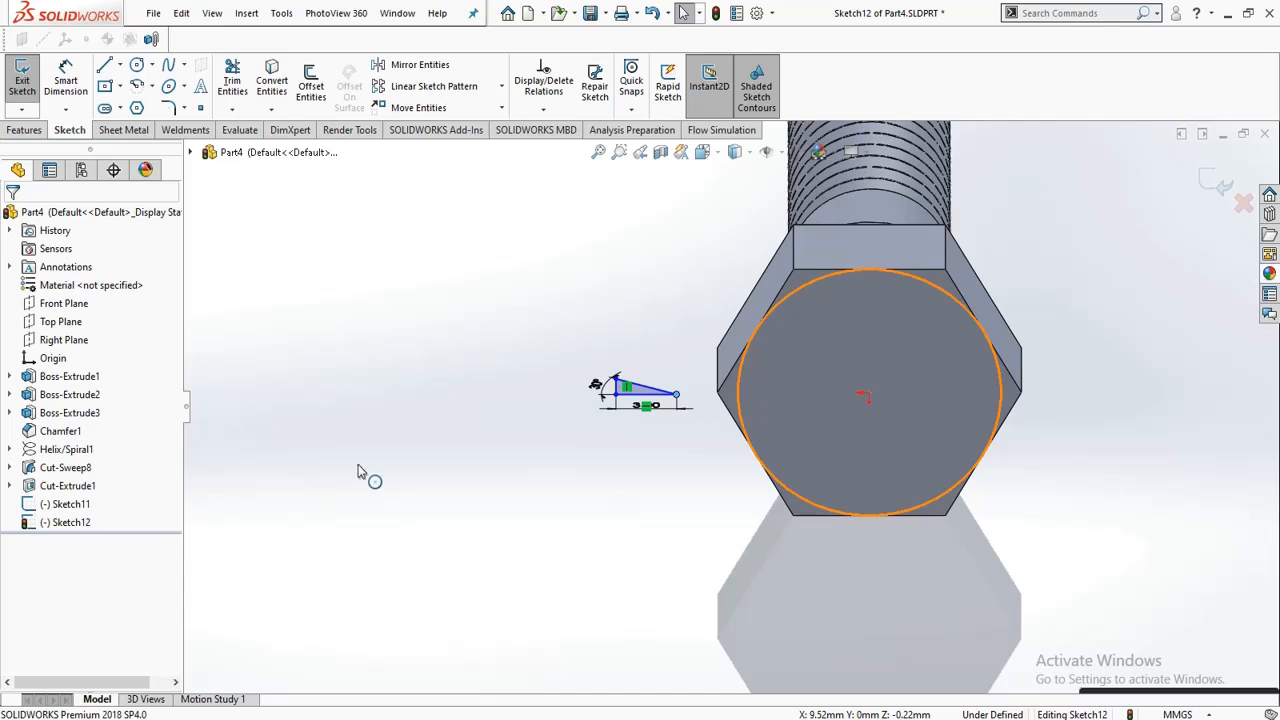
pyautogui.click(18, 525)
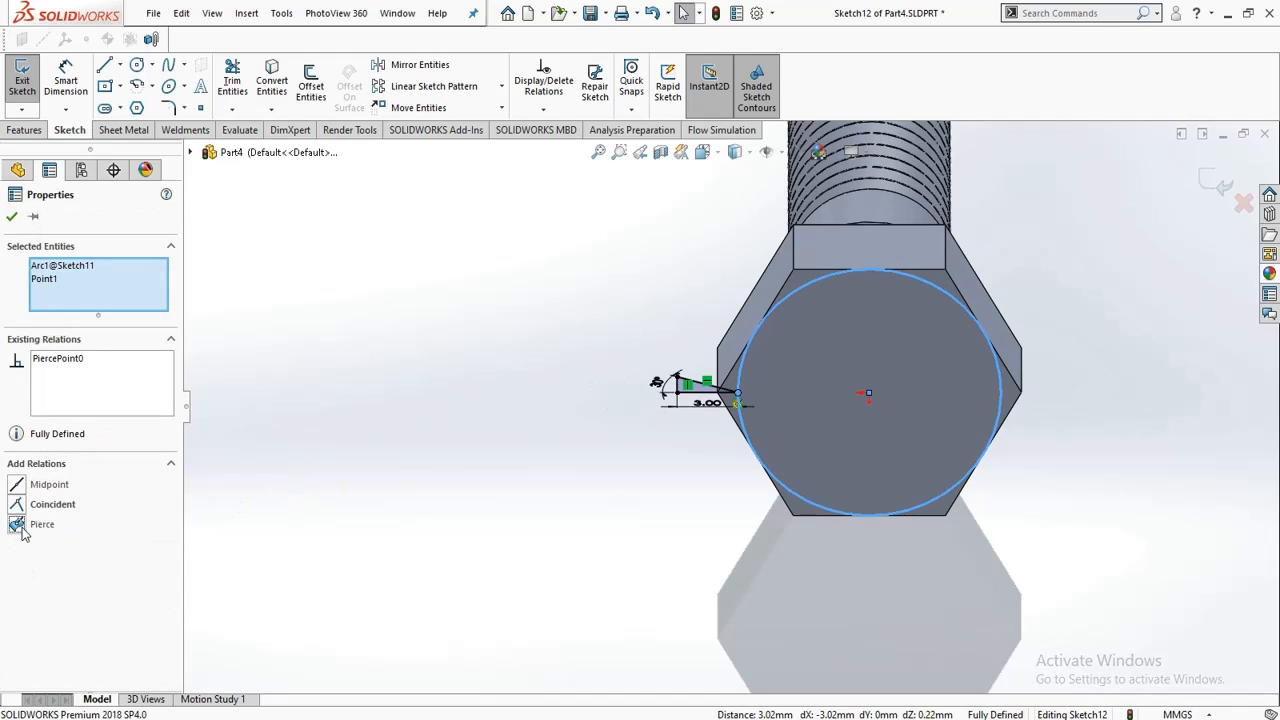
pyautogui.click(17, 92)
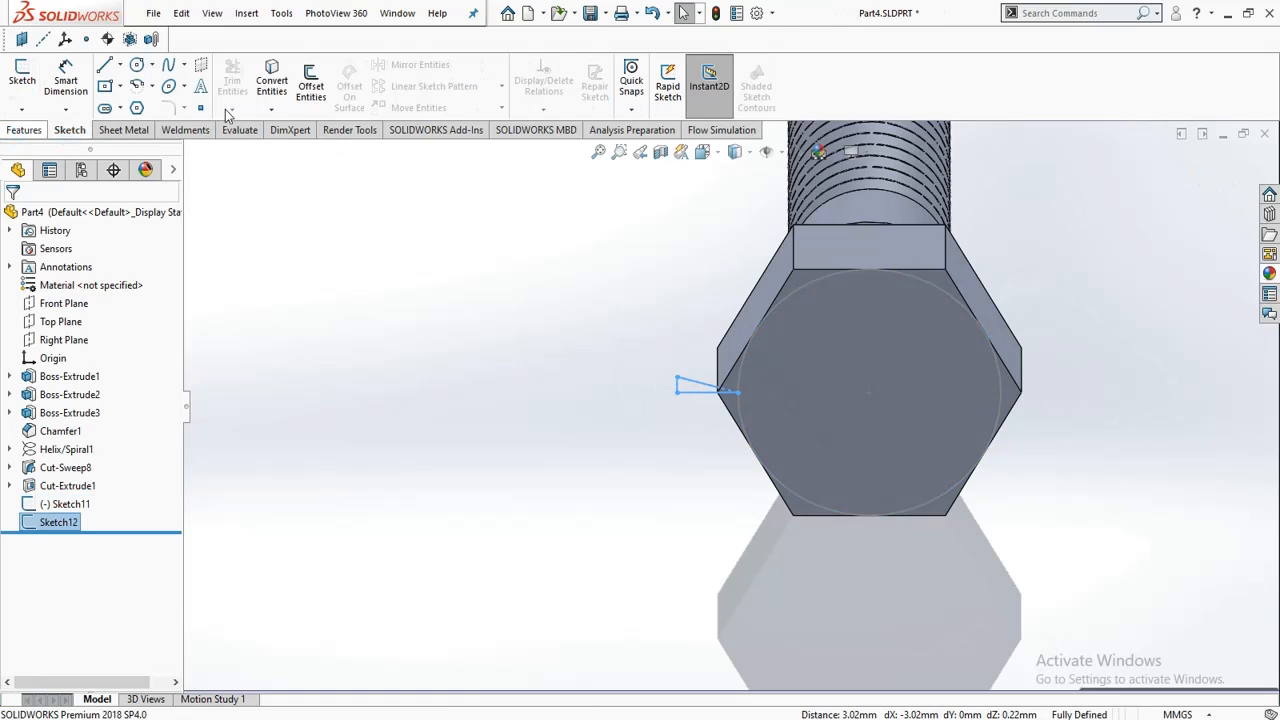
# Step: Create a Swept Cut with the triangle sketch as profile and the head circle as path to chamfer the hexagon's corners
pyautogui.click(24, 130)
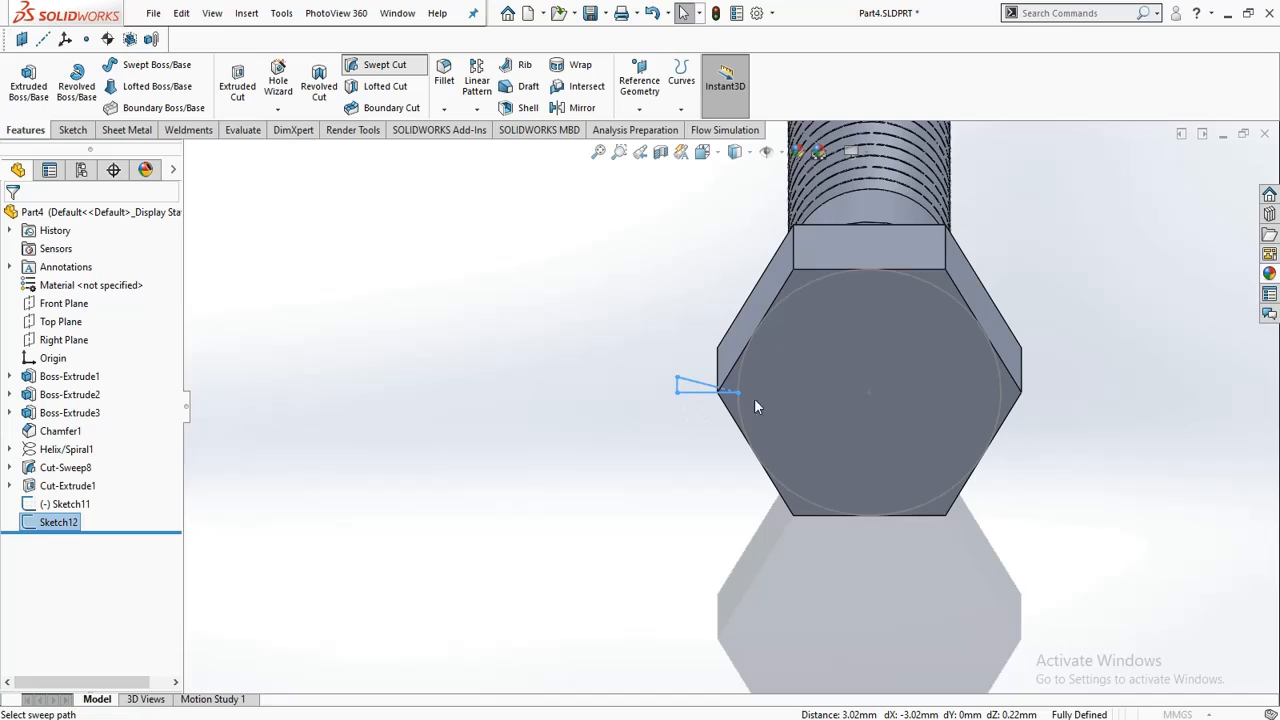
pyautogui.click(796, 290)
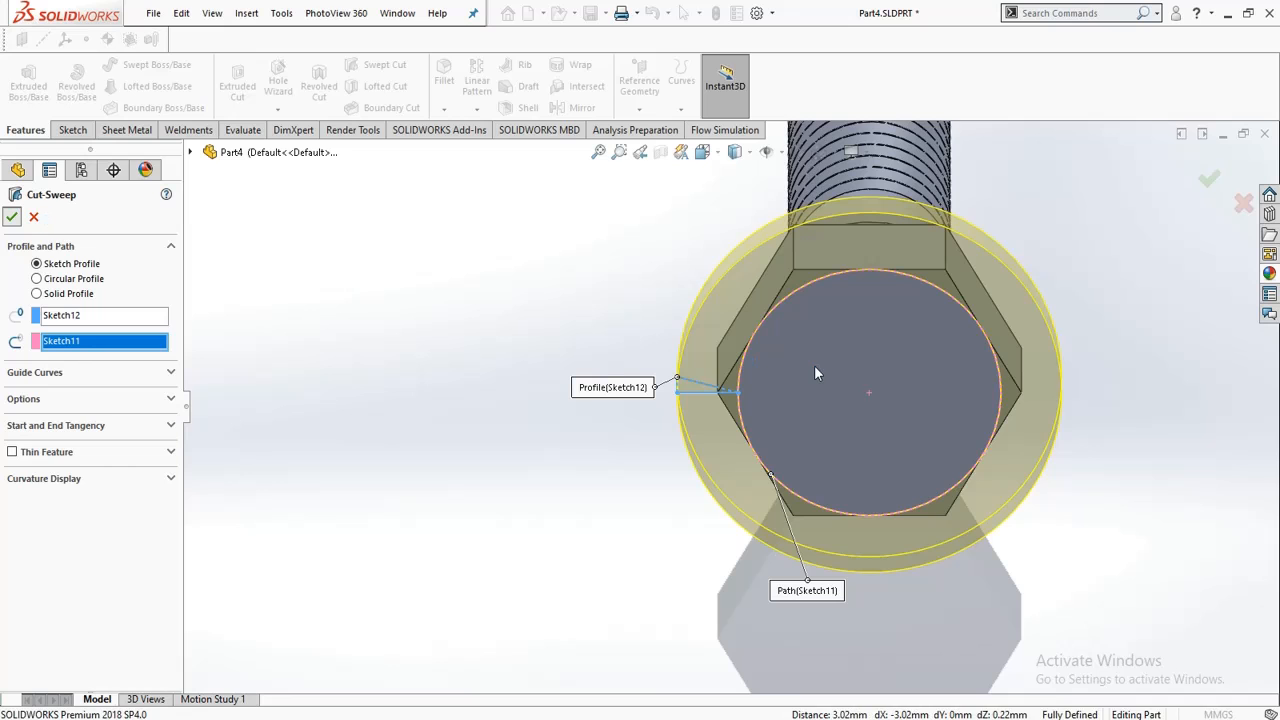
pyautogui.press('Return')
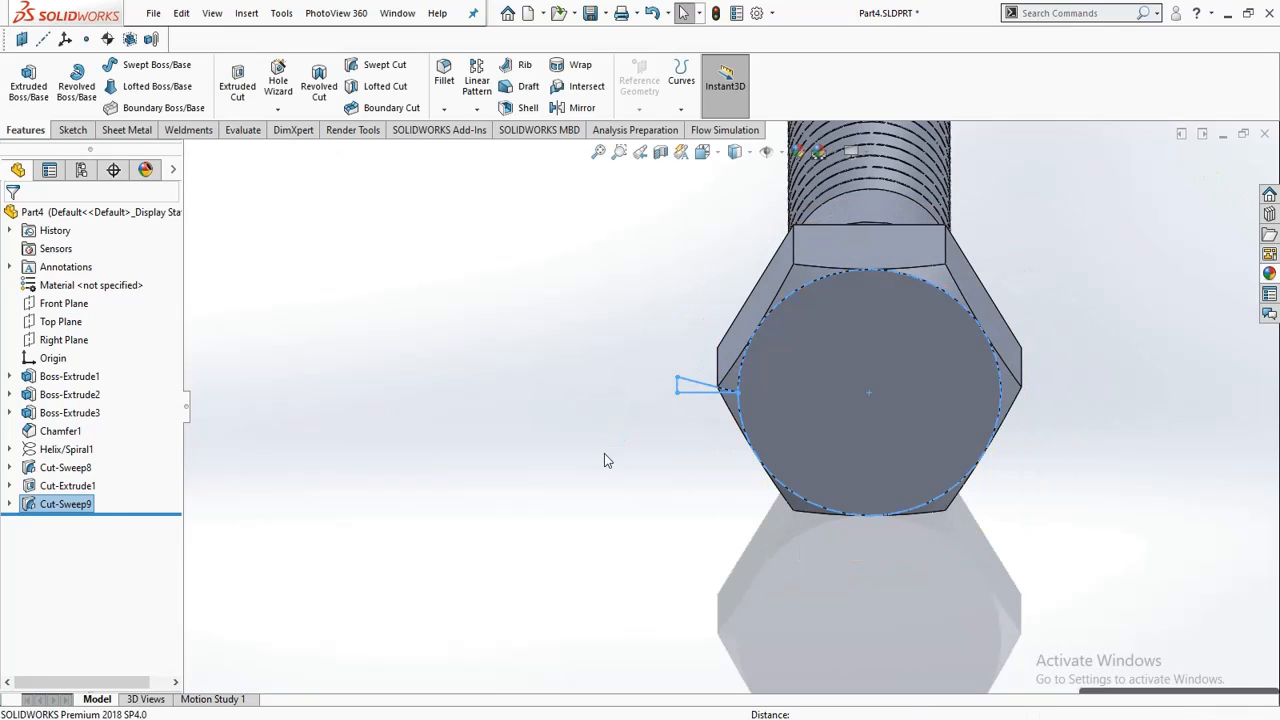
pyautogui.moveTo(646, 512); pyautogui.dragTo(703, 334, button='middle')
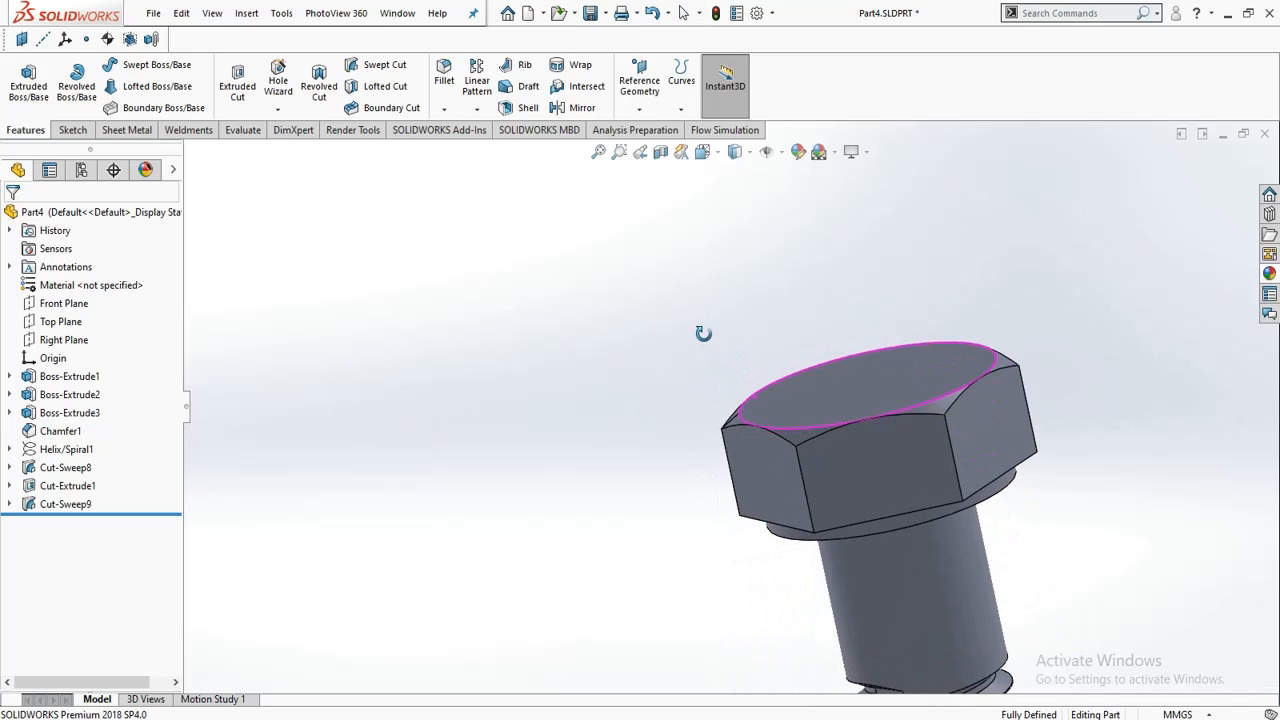
pyautogui.scroll(5, 700, 356)
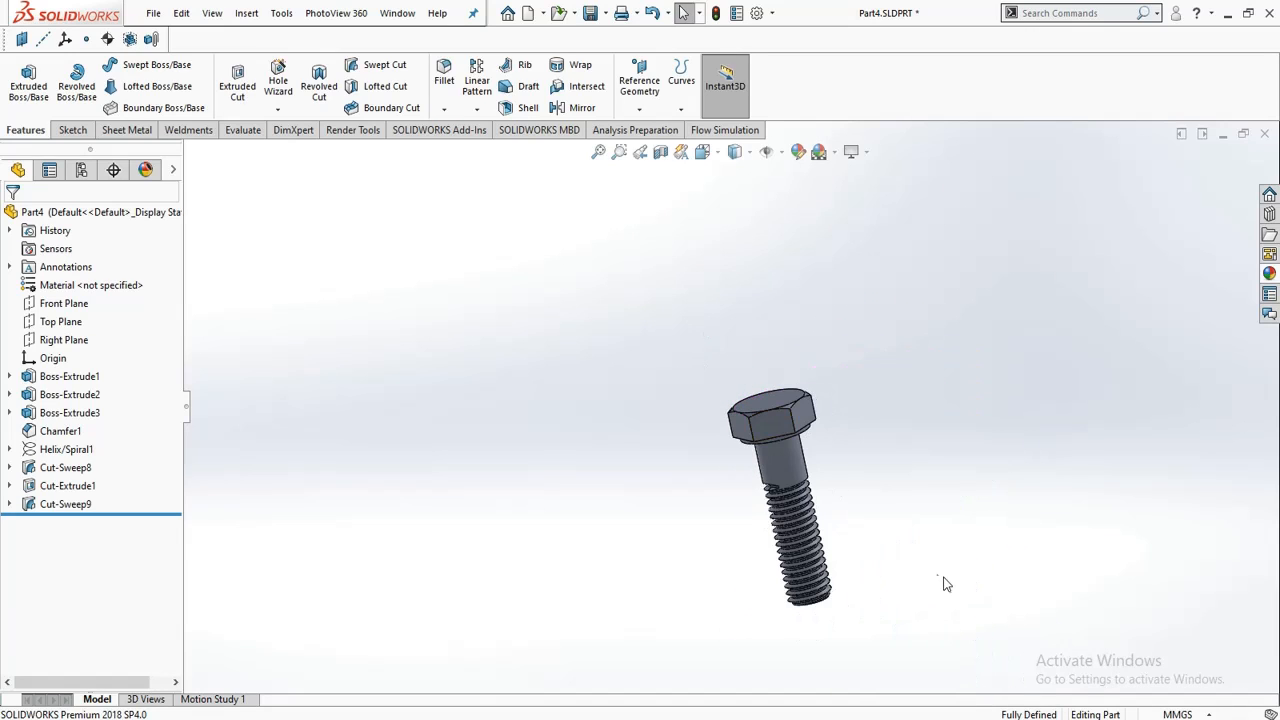